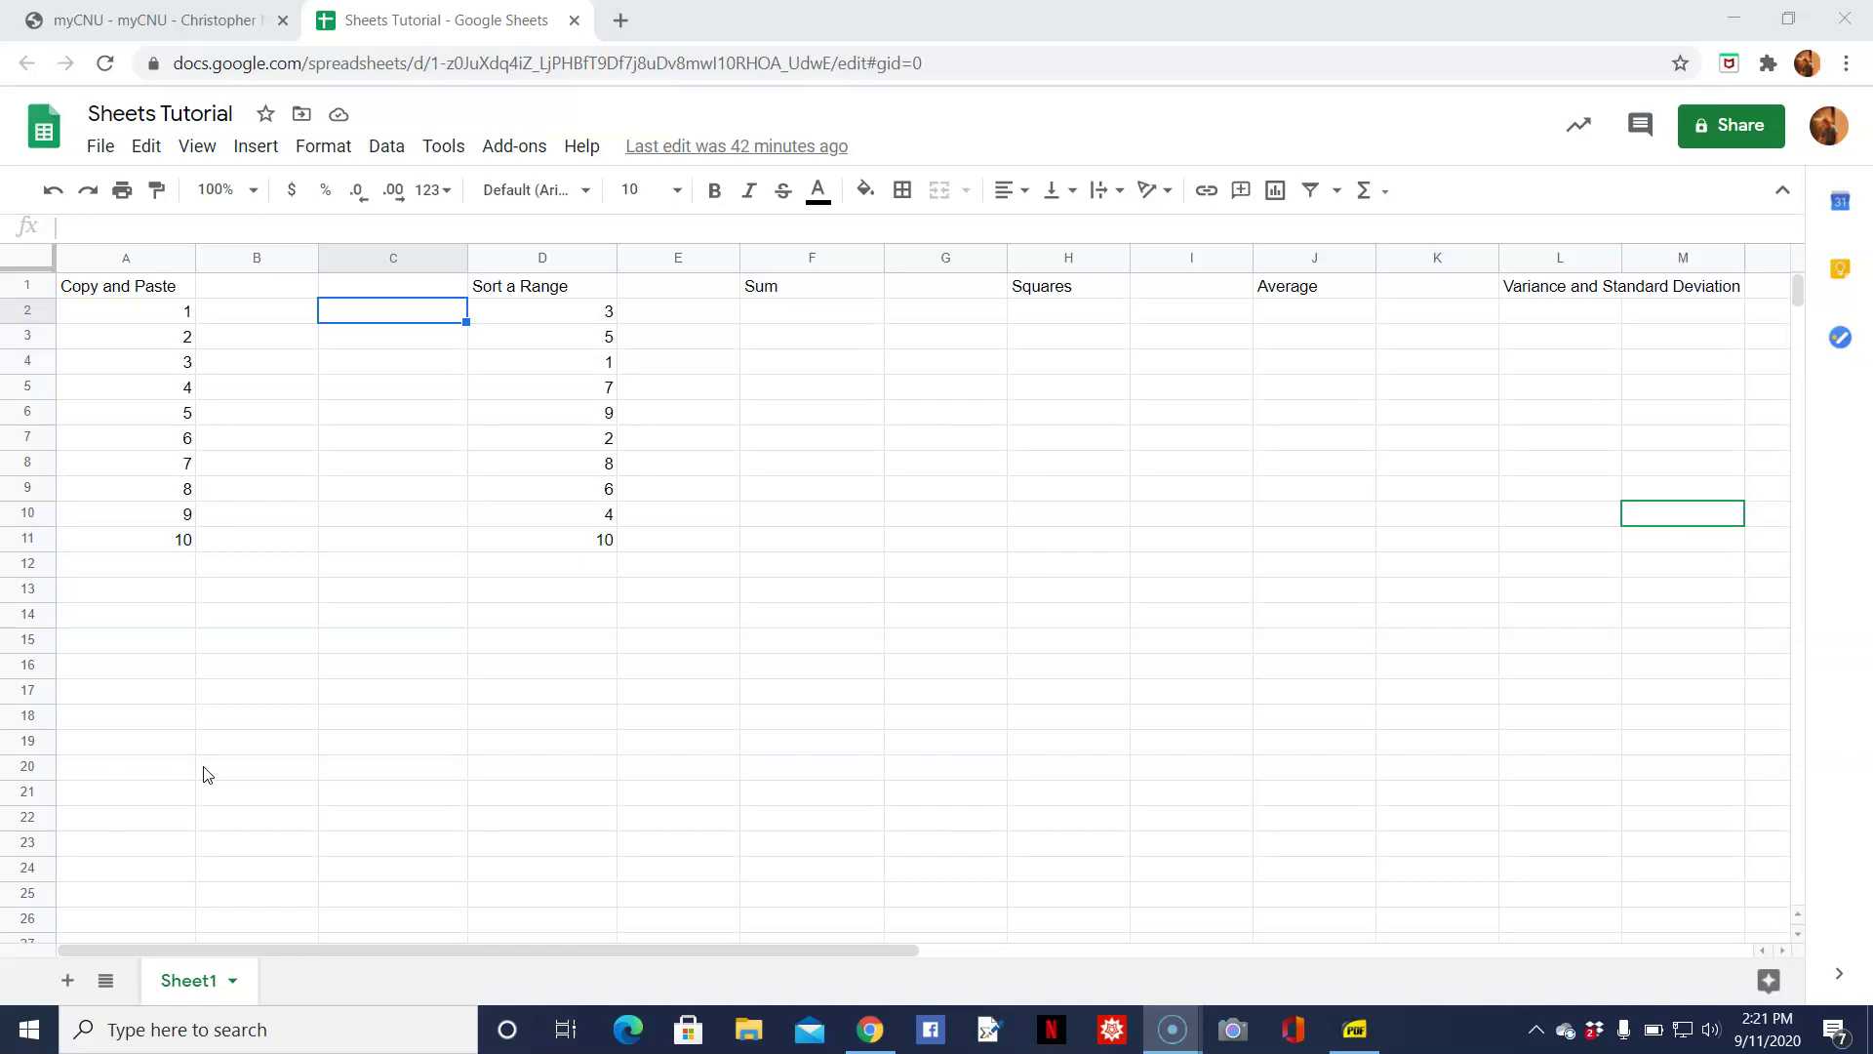
Select the numbers in cells A2 to A11 of the Copy and Paste column.
{"action": "left_click", "coordinate": [239, 317]}
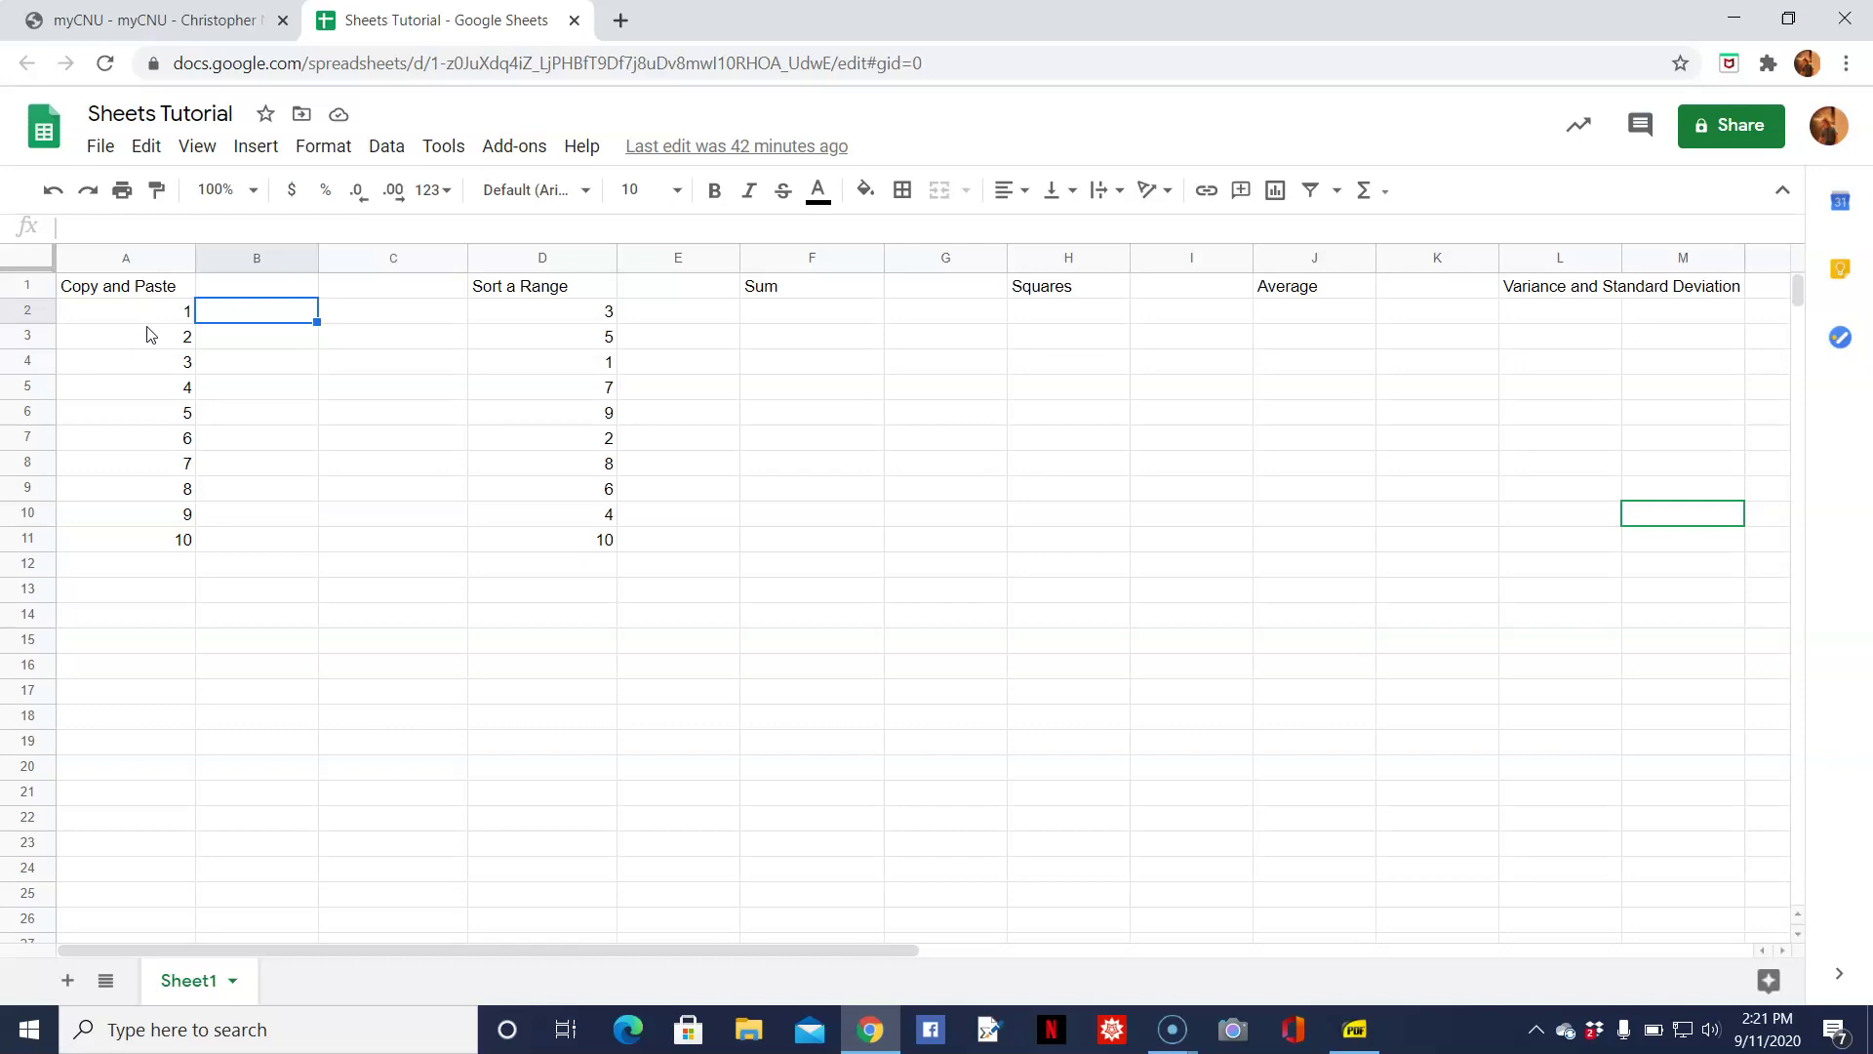
{"action": "key", "text": "Left"}
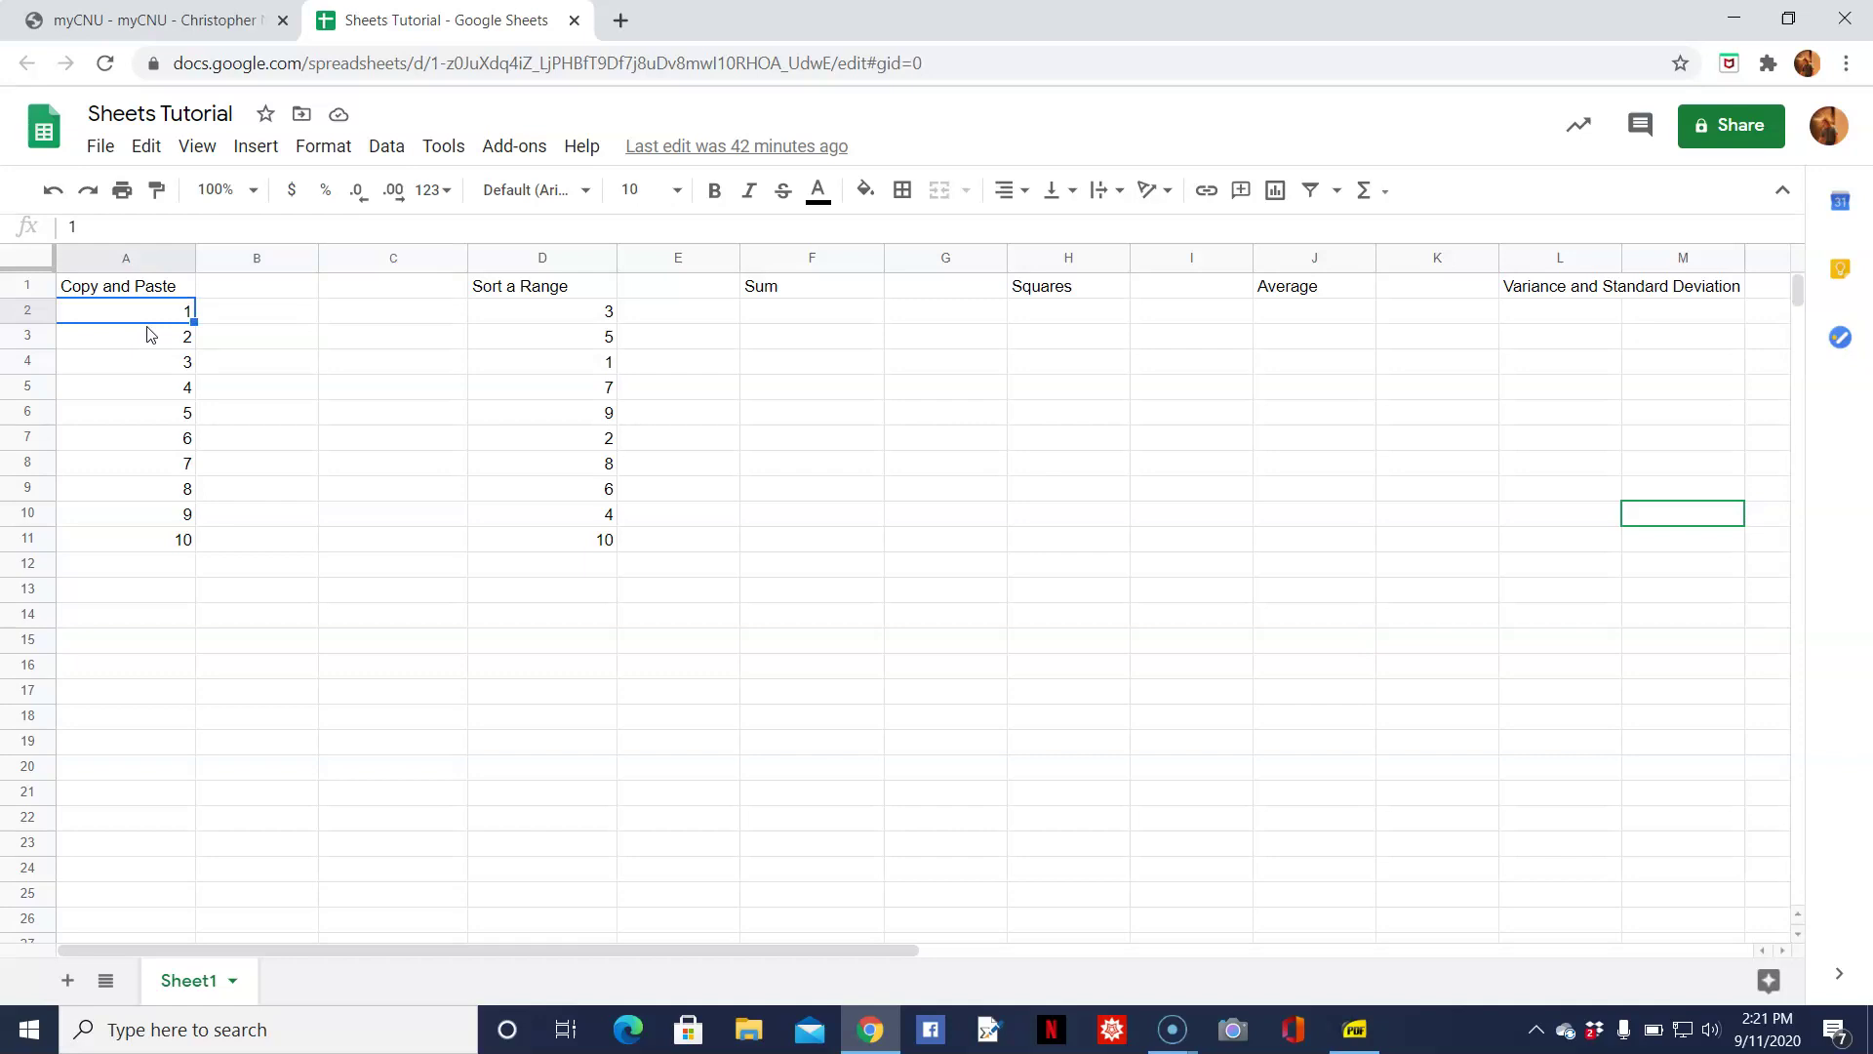
{"action": "key", "text": "shift+Down"}
{"action": "key", "text": "shift+Down"}
{"action": "key", "text": "shift+Down"}
{"action": "key", "text": "shift+Down"}
{"action": "key", "text": "shift+Down"}
{"action": "key", "text": "shift+Down"}
{"action": "key", "text": "shift+Down"}
{"action": "key", "text": "shift+Down"}
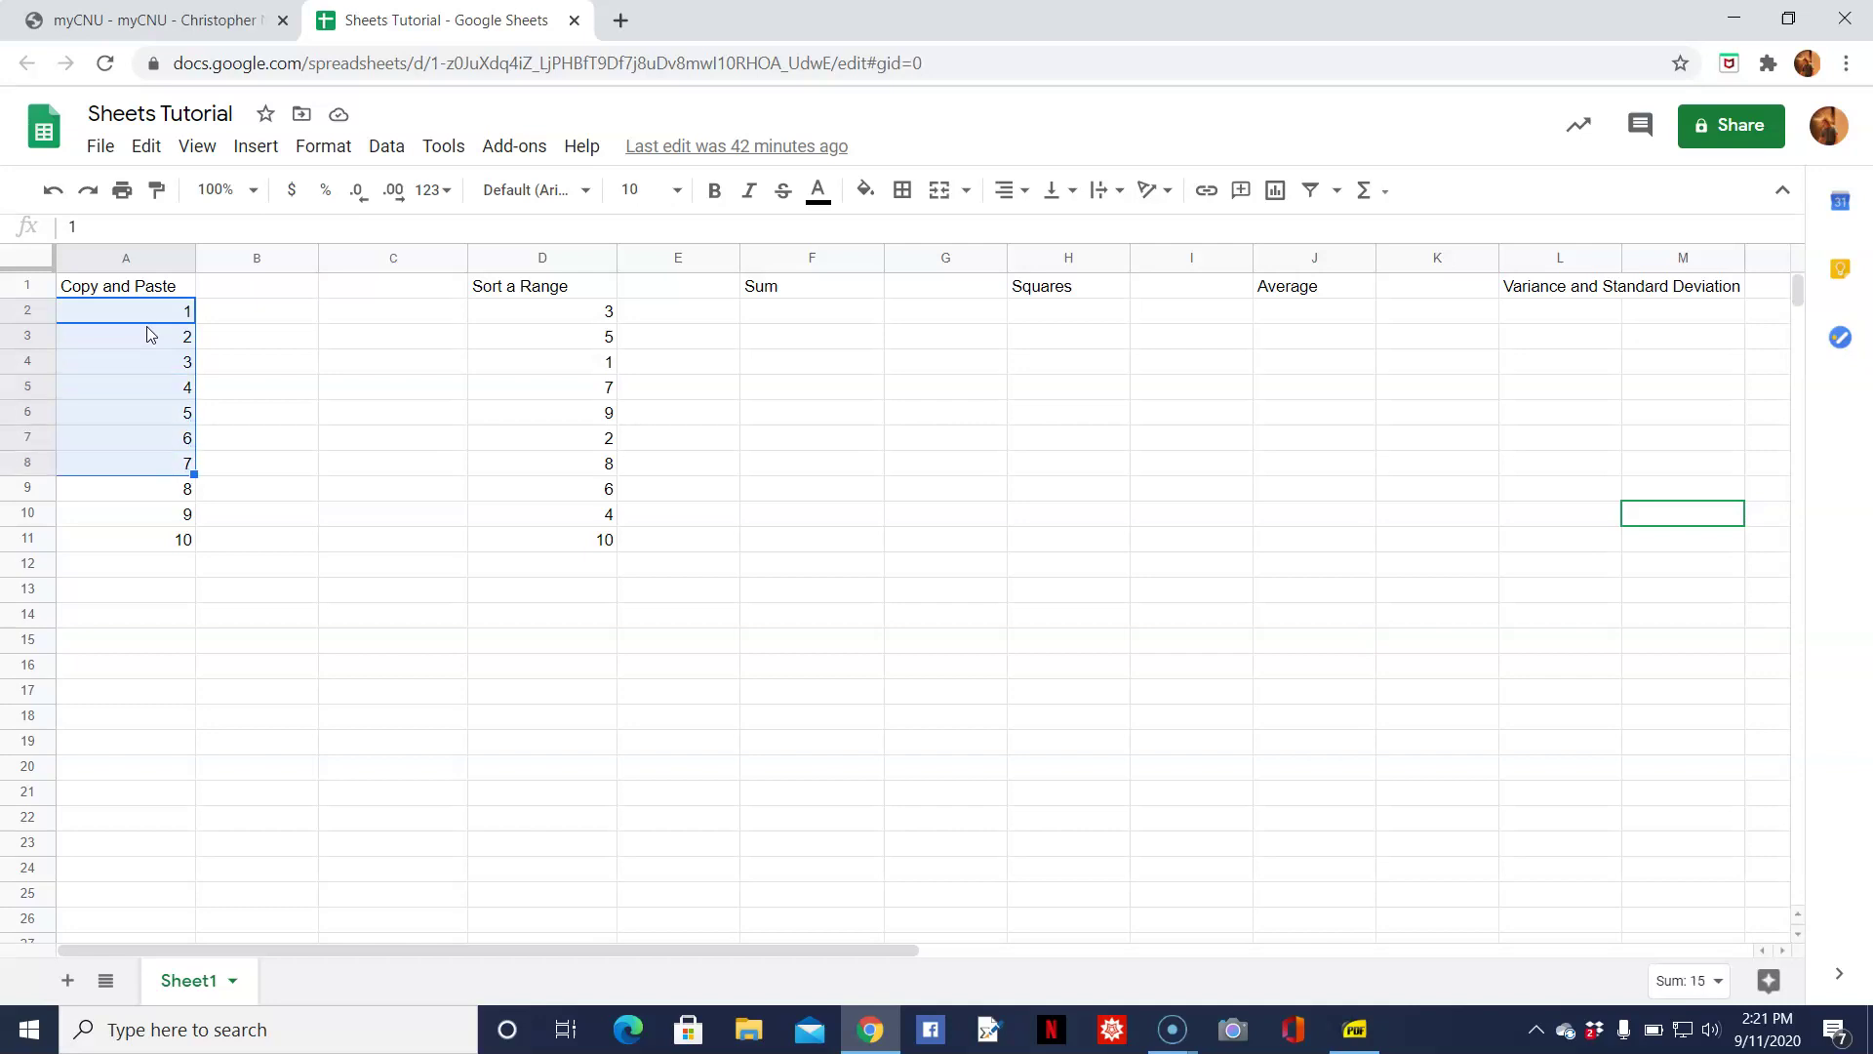
{"action": "key", "text": "shift+Down"}
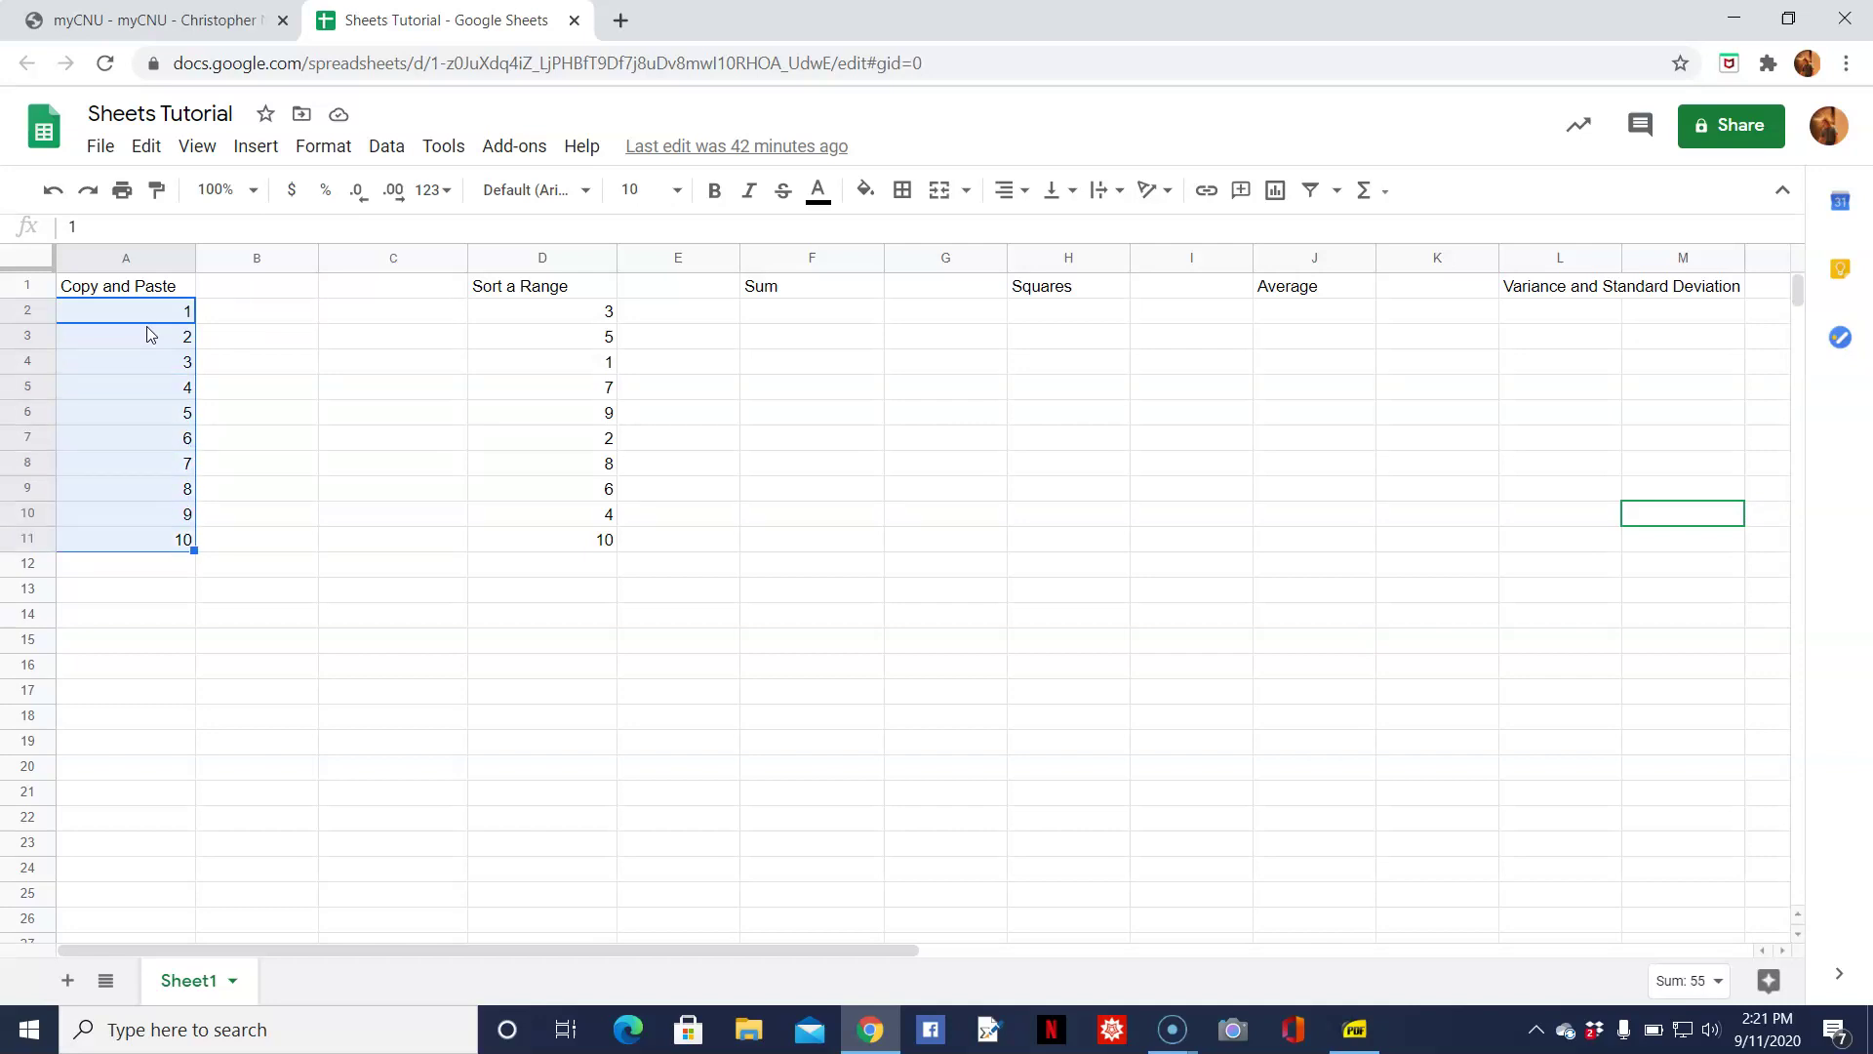
{"action": "key", "text": "shift+Right"}
{"action": "key", "text": "shift+Right"}
{"action": "key", "text": "shift+Left"}
{"action": "key", "text": "shift+Left"}
{"action": "left_click", "coordinate": [32, 1018]}
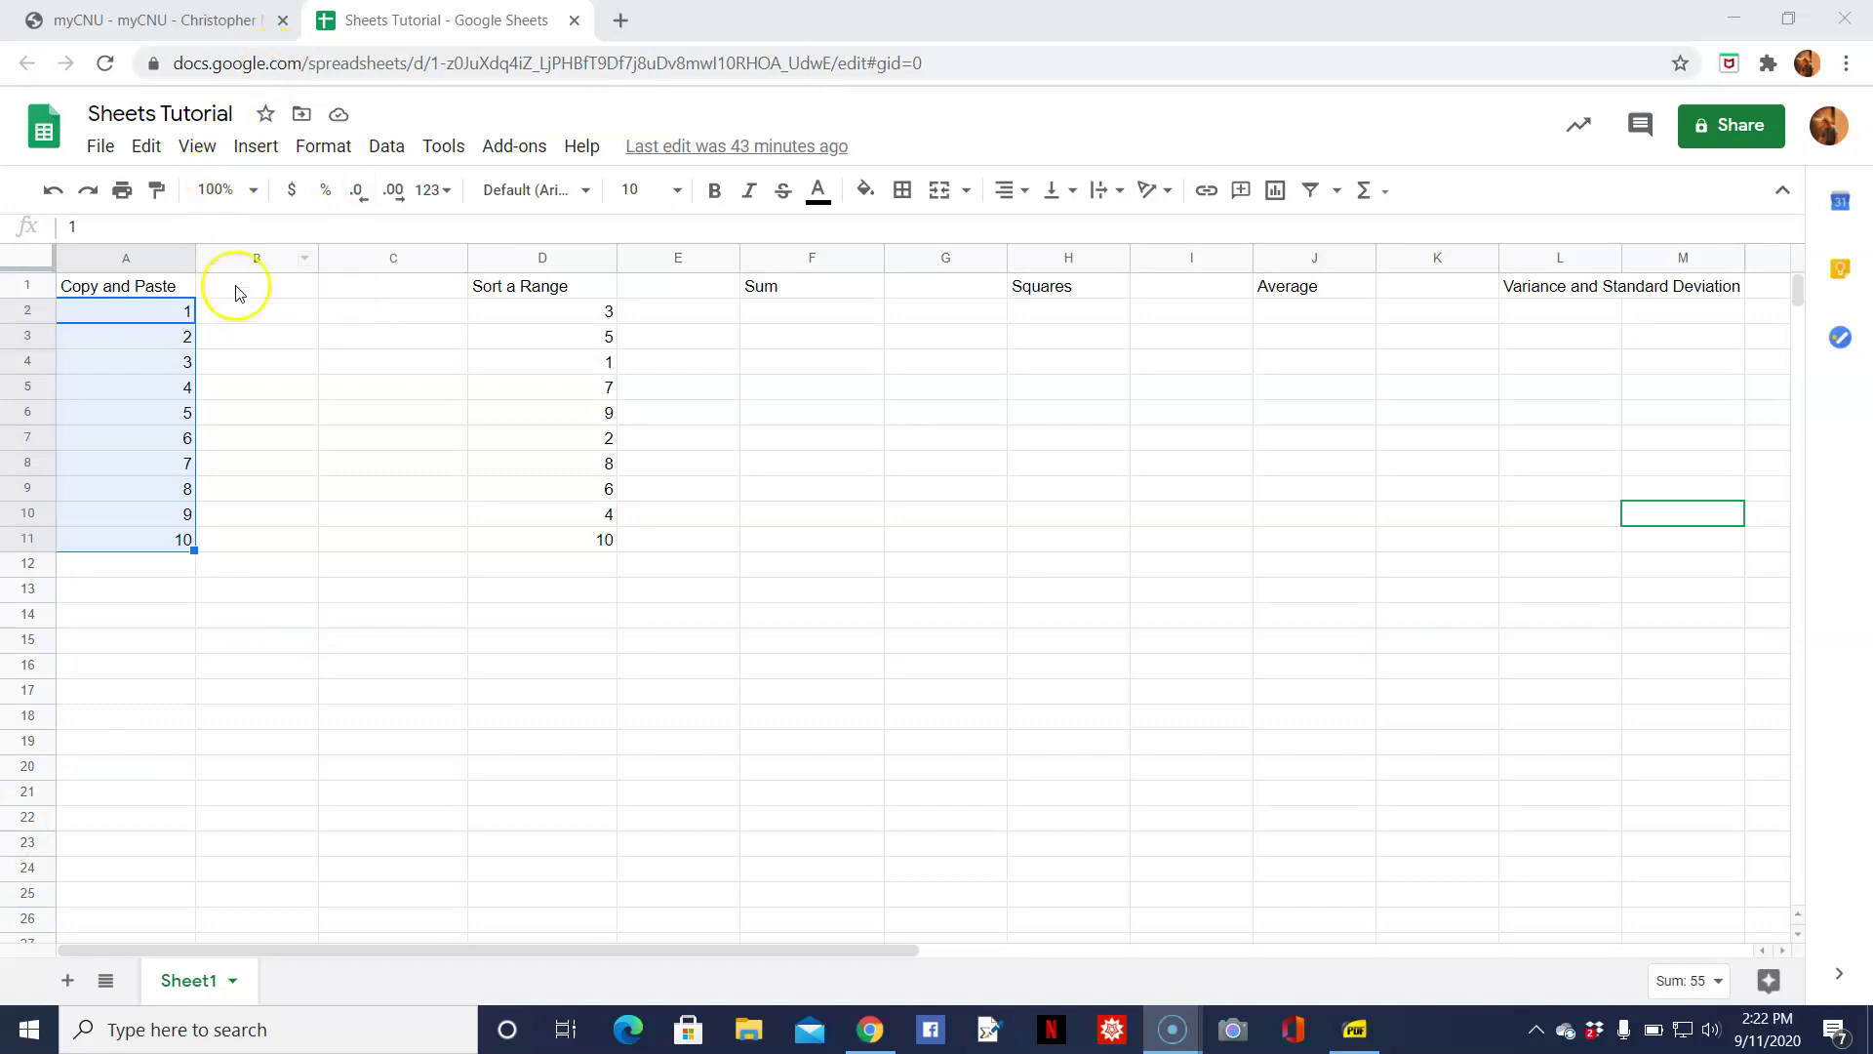
Copy the numbers in A2:A11 and paste them under the Sum heading, starting at F2.
{"action": "left_click", "coordinate": [250, 313]}
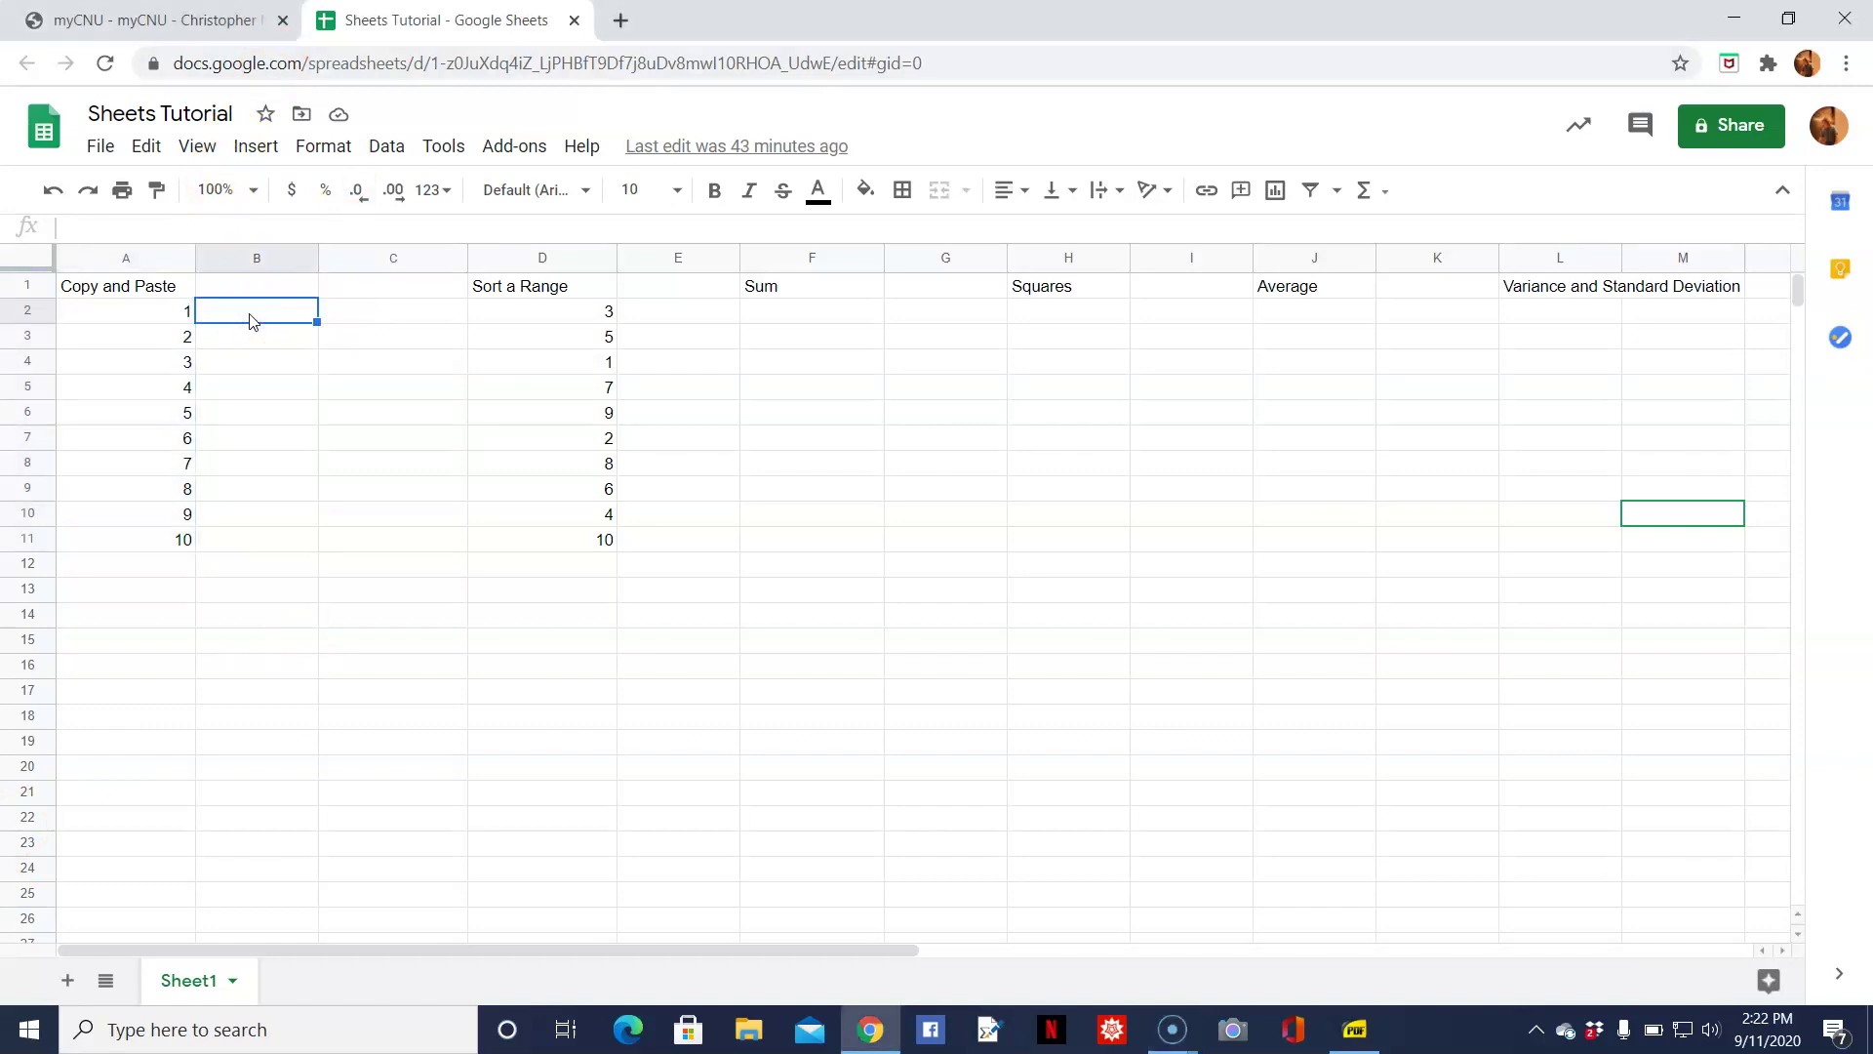
{"action": "key", "text": "Left"}
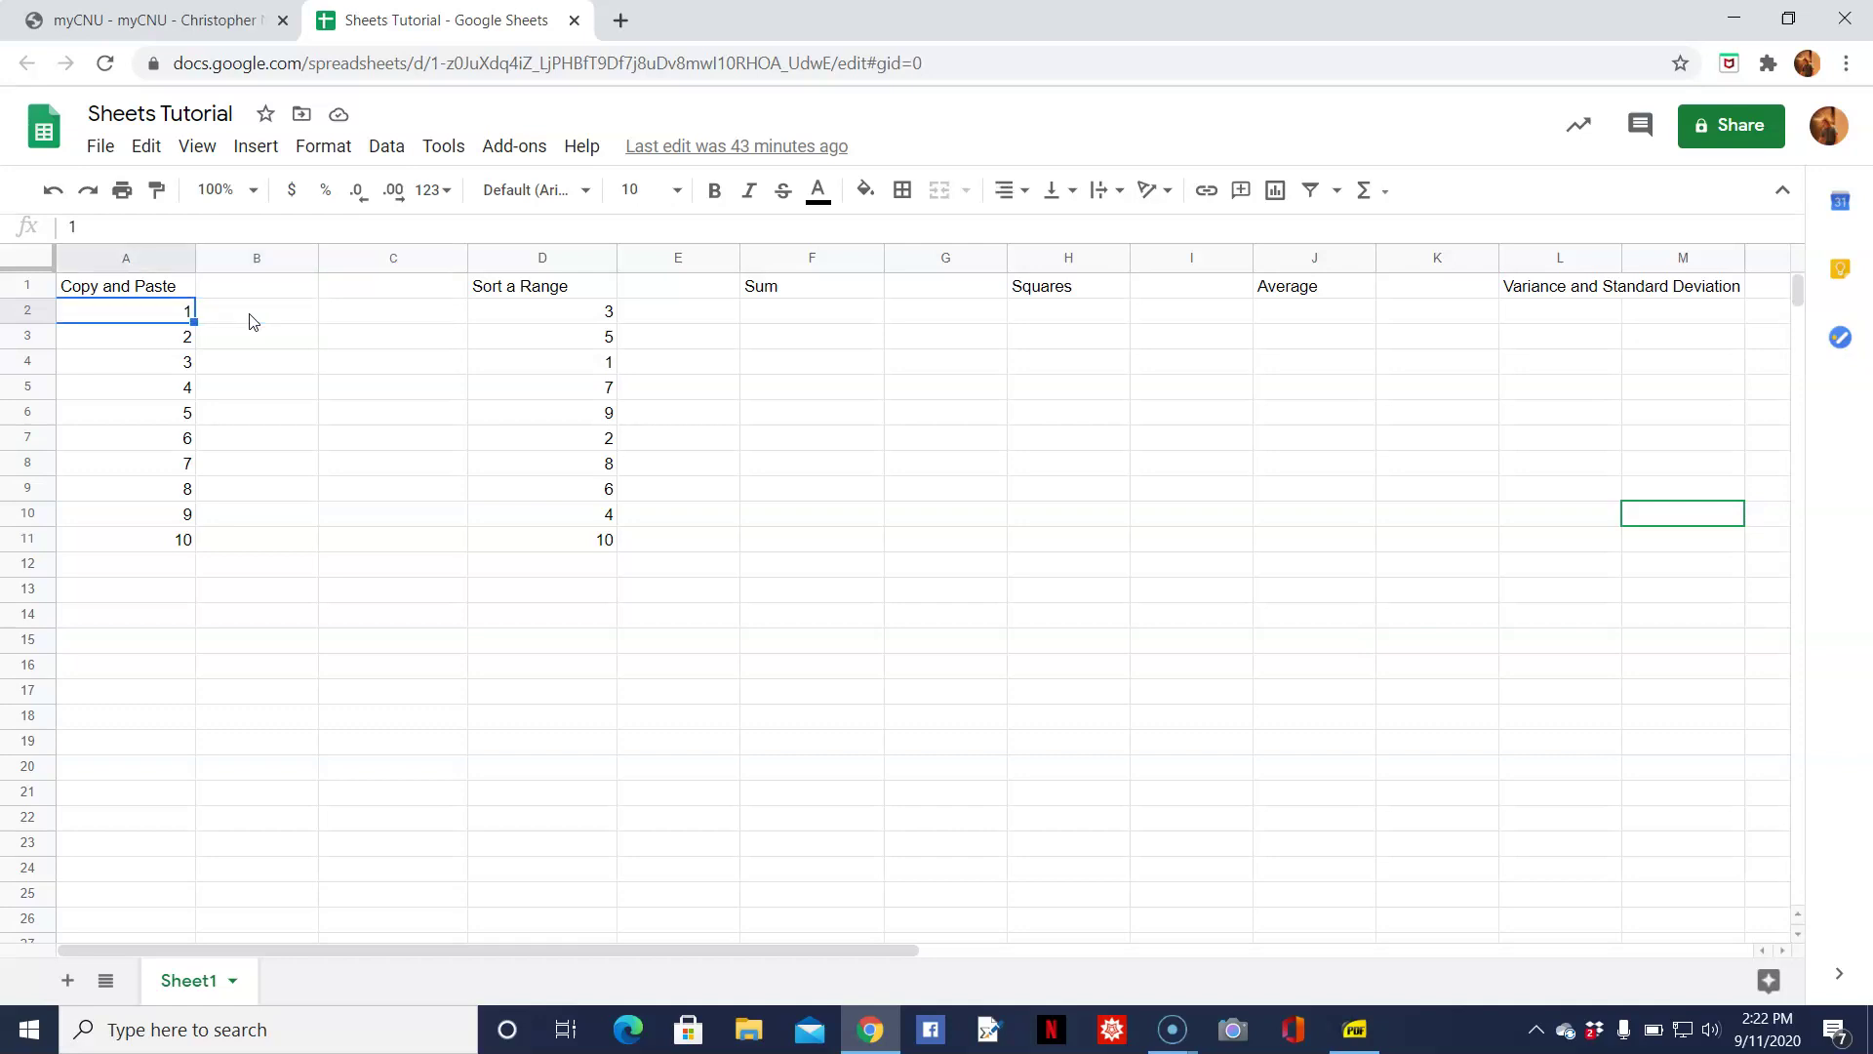
{"action": "key", "text": "shift+Down"}
{"action": "key", "text": "shift+Down"}
{"action": "key", "text": "shift+Down"}
{"action": "key", "text": "shift+Down"}
{"action": "key", "text": "shift+Down"}
{"action": "key", "text": "shift+Down"}
{"action": "key", "text": "shift+Down"}
{"action": "key", "text": "shift+Down"}
{"action": "key", "text": "shift+Down"}
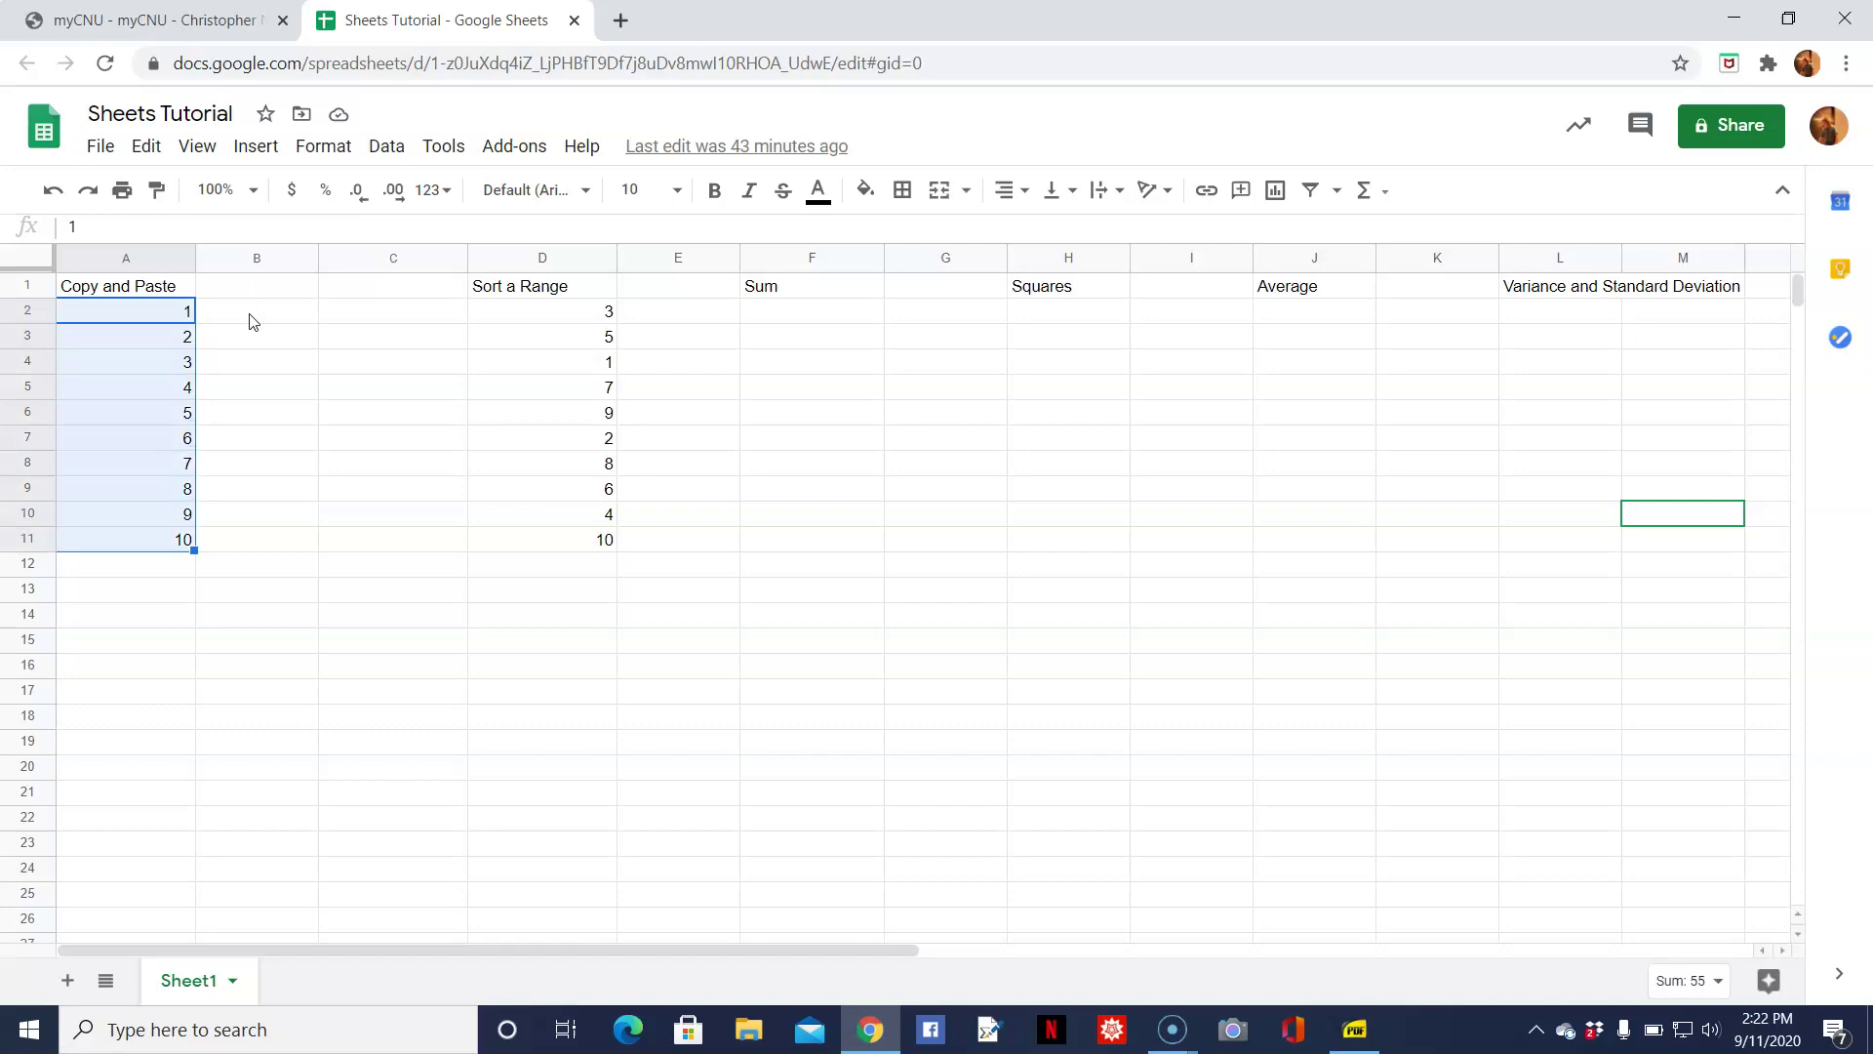
{"action": "key", "text": "ctrl+c"}
{"action": "key", "text": "Right"}
{"action": "key", "text": "Right"}
{"action": "key", "text": "Right"}
{"action": "key", "text": "Right"}
{"action": "key", "text": "Right"}
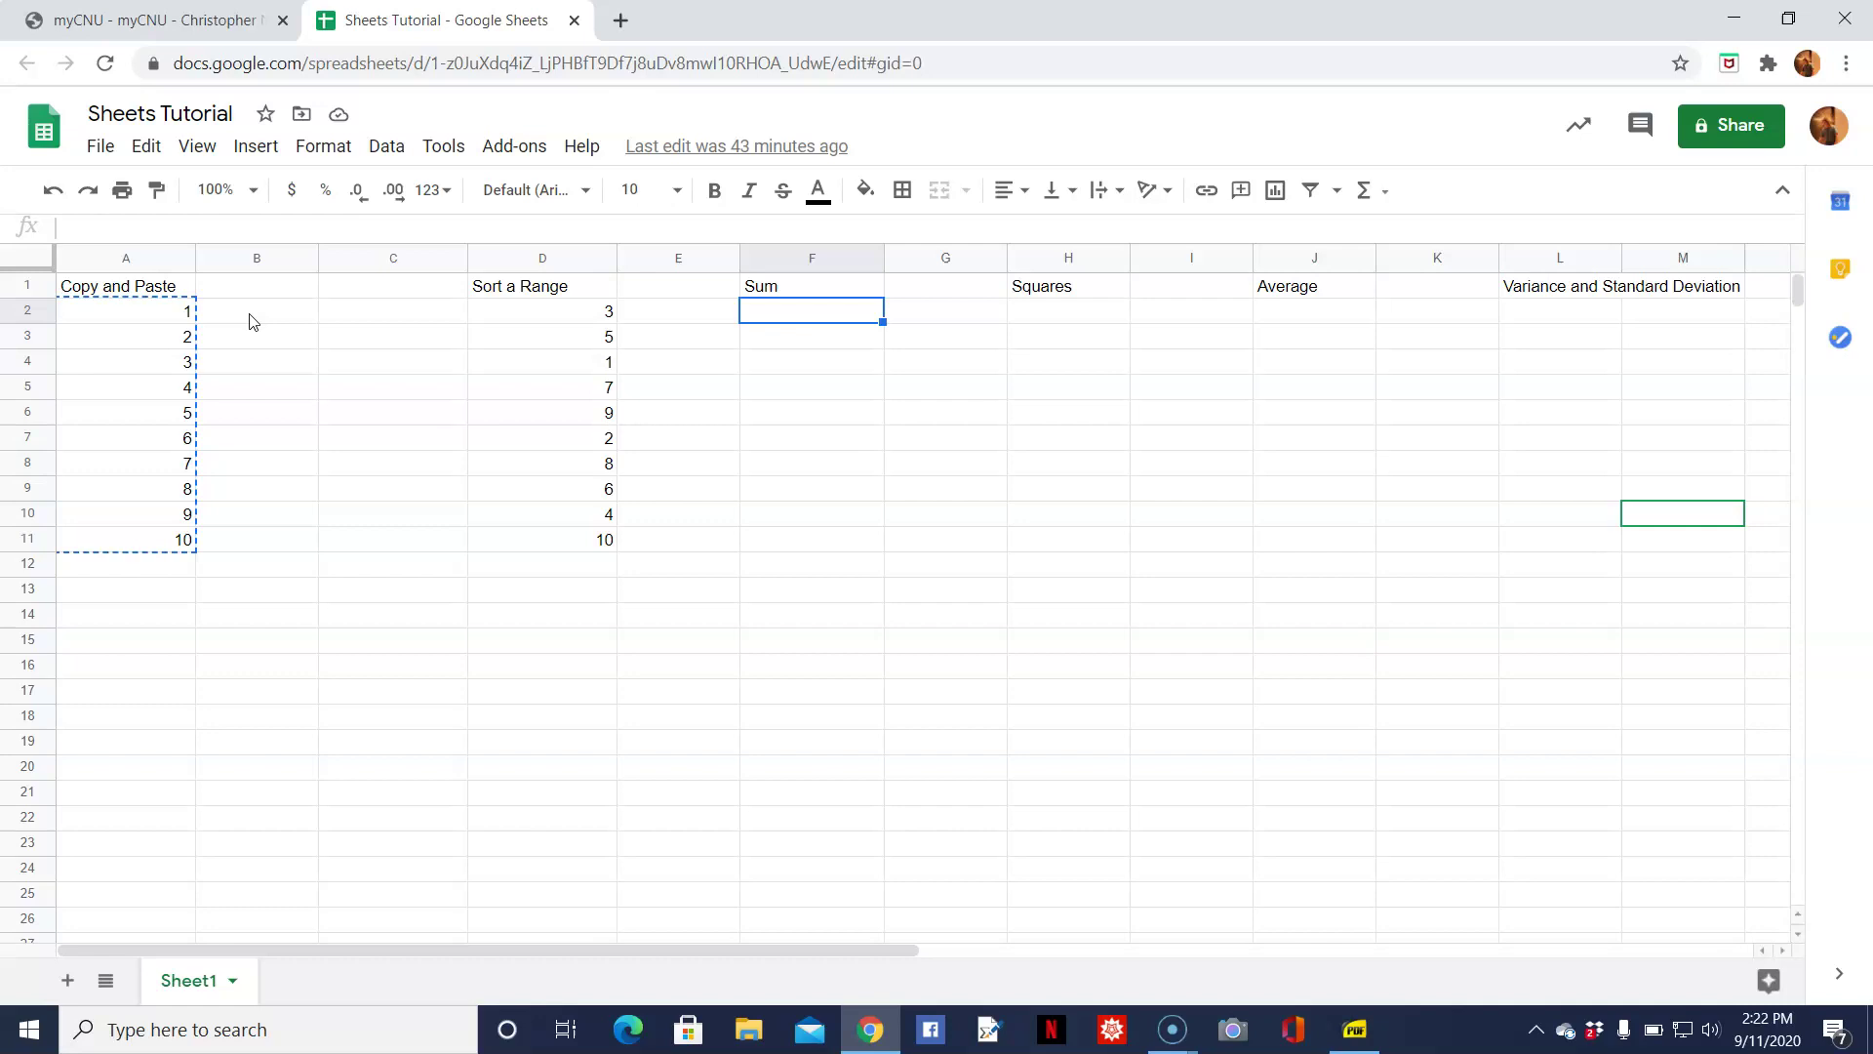
{"action": "key", "text": "ctrl+v"}
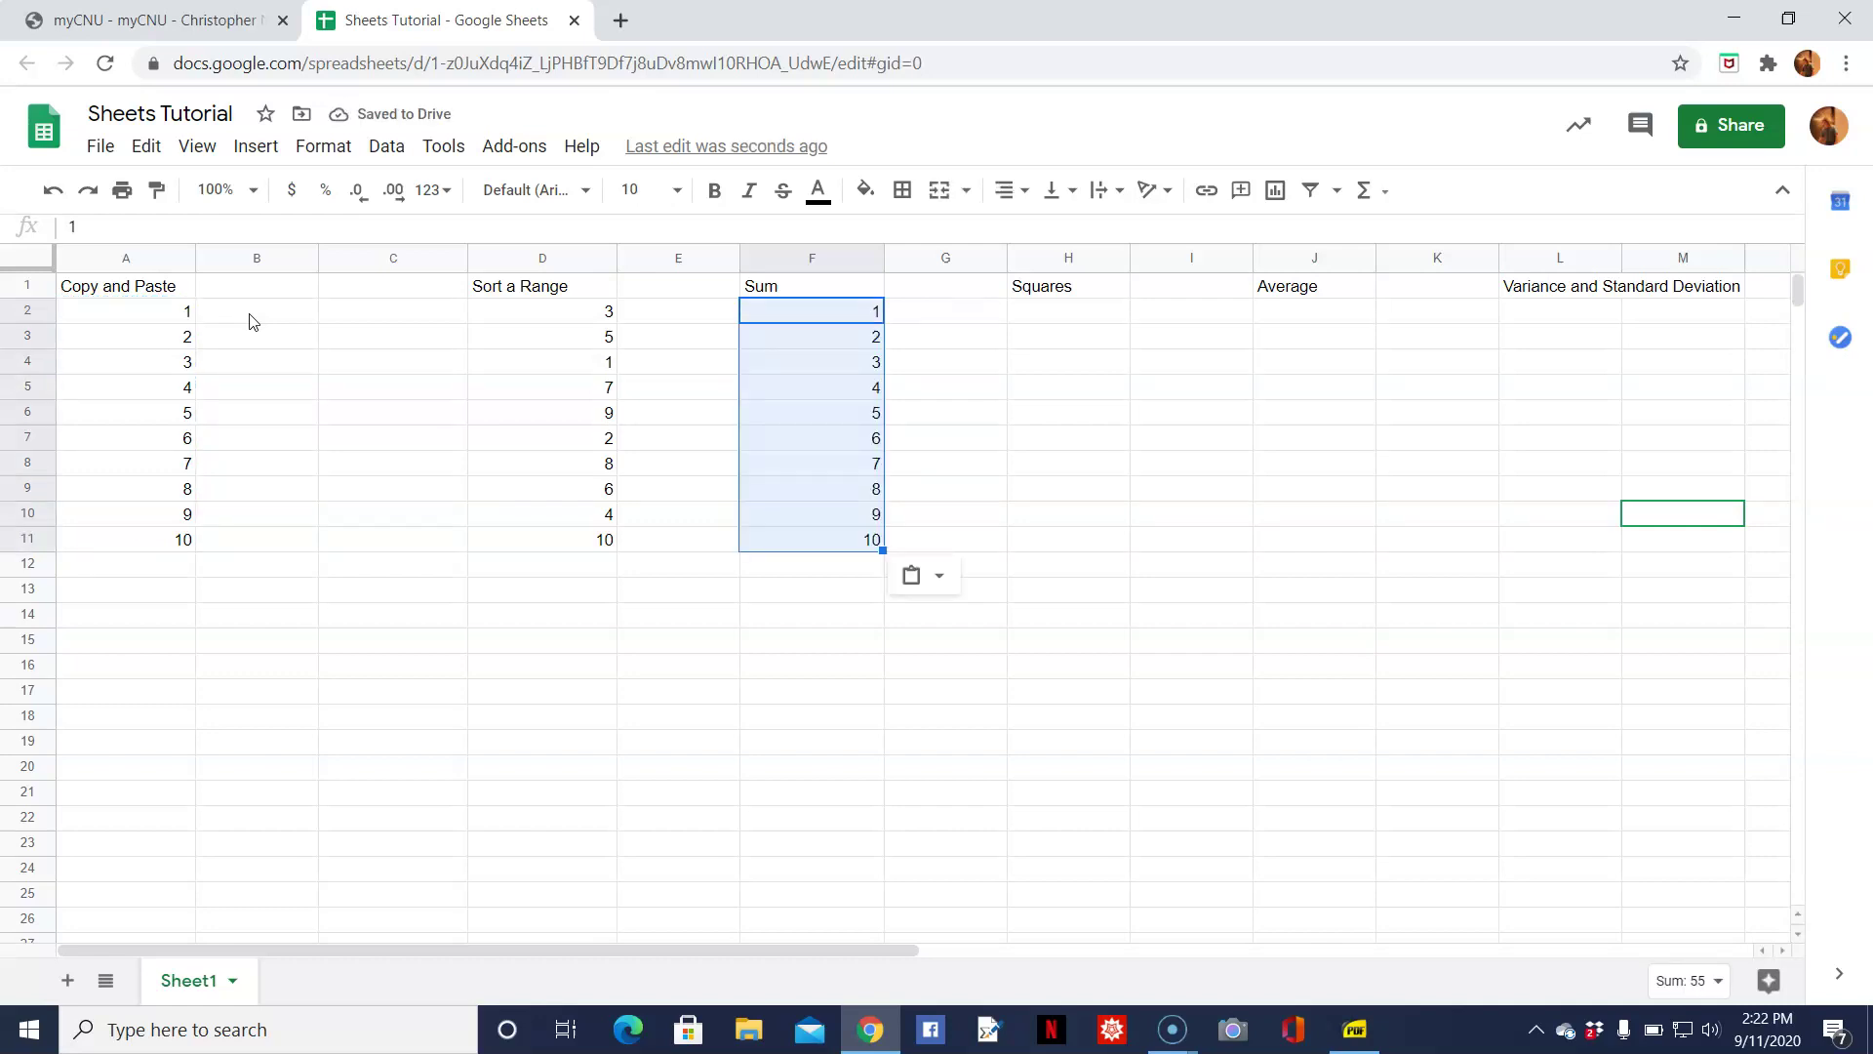
Paste the copied numbers under the Squares and Average headings, starting at H2 and J2.
{"action": "key", "text": "Right"}
{"action": "key", "text": "Right"}
{"action": "key", "text": "ctrl+v"}
{"action": "key", "text": "Right"}
{"action": "key", "text": "Right"}
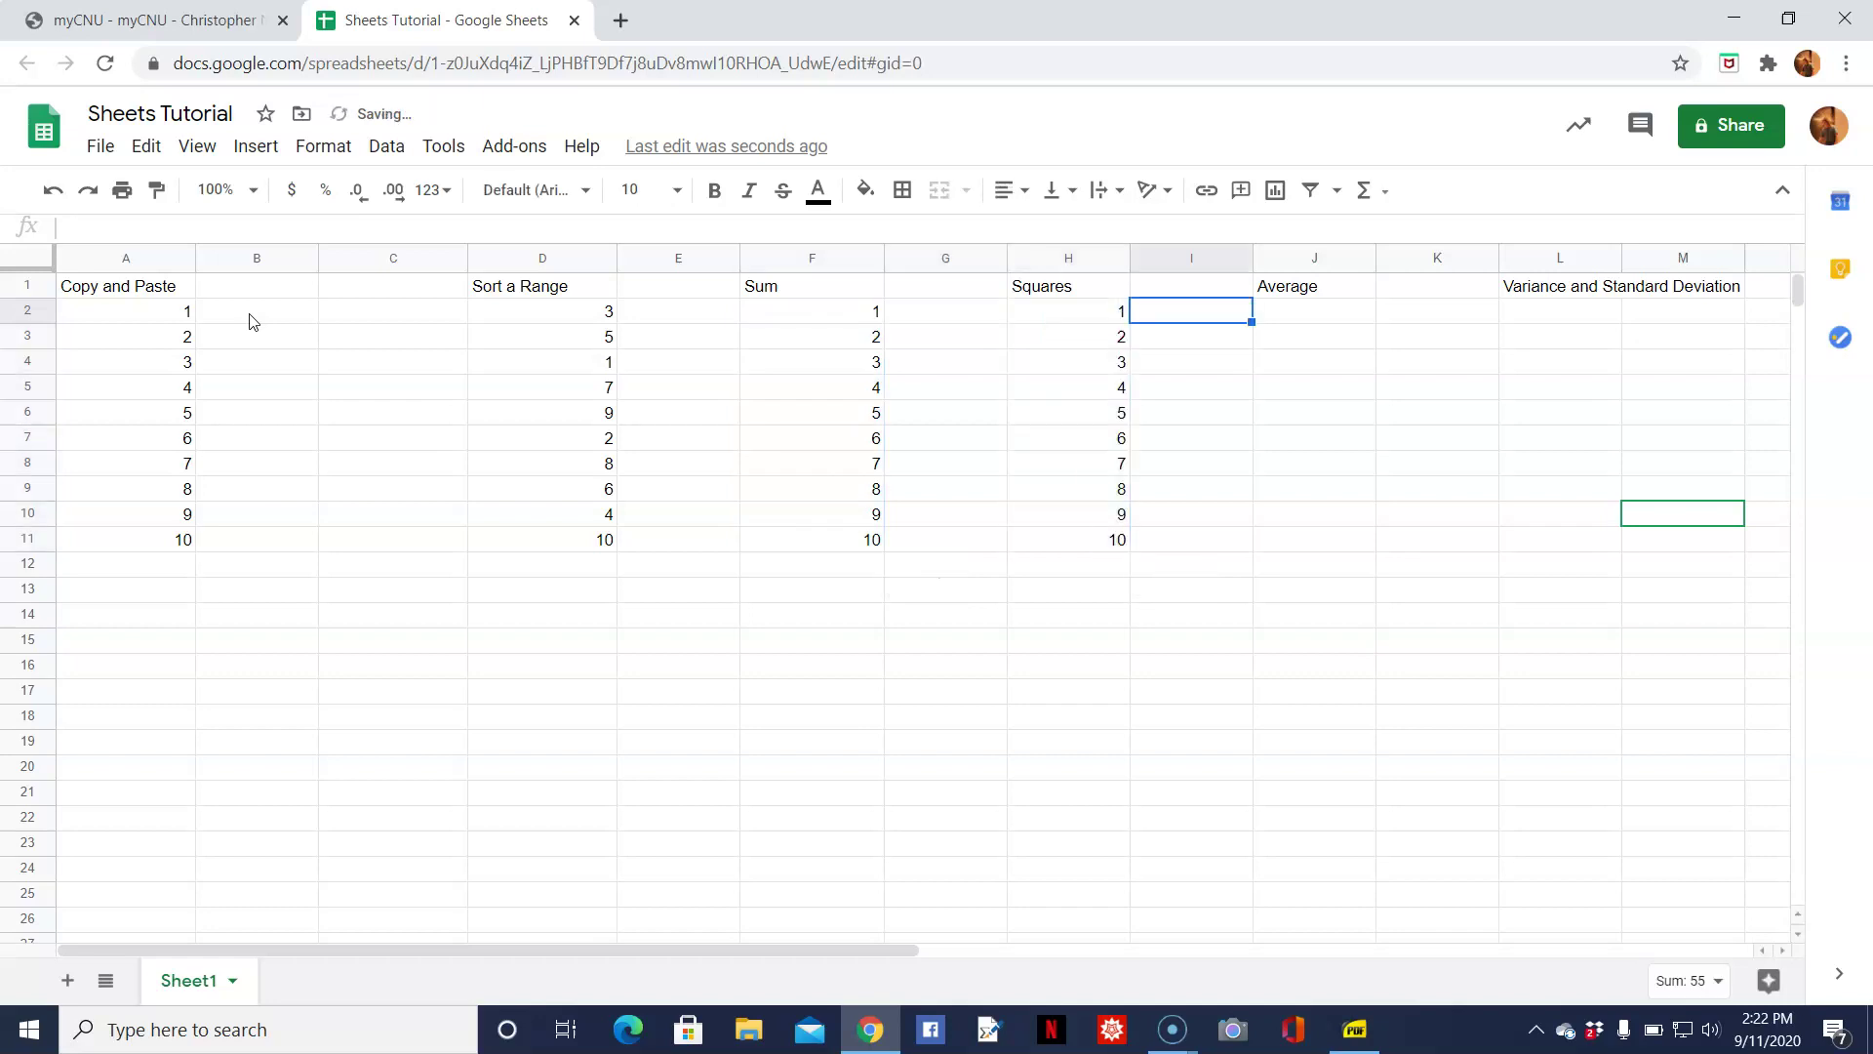
{"action": "key", "text": "ctrl+v"}
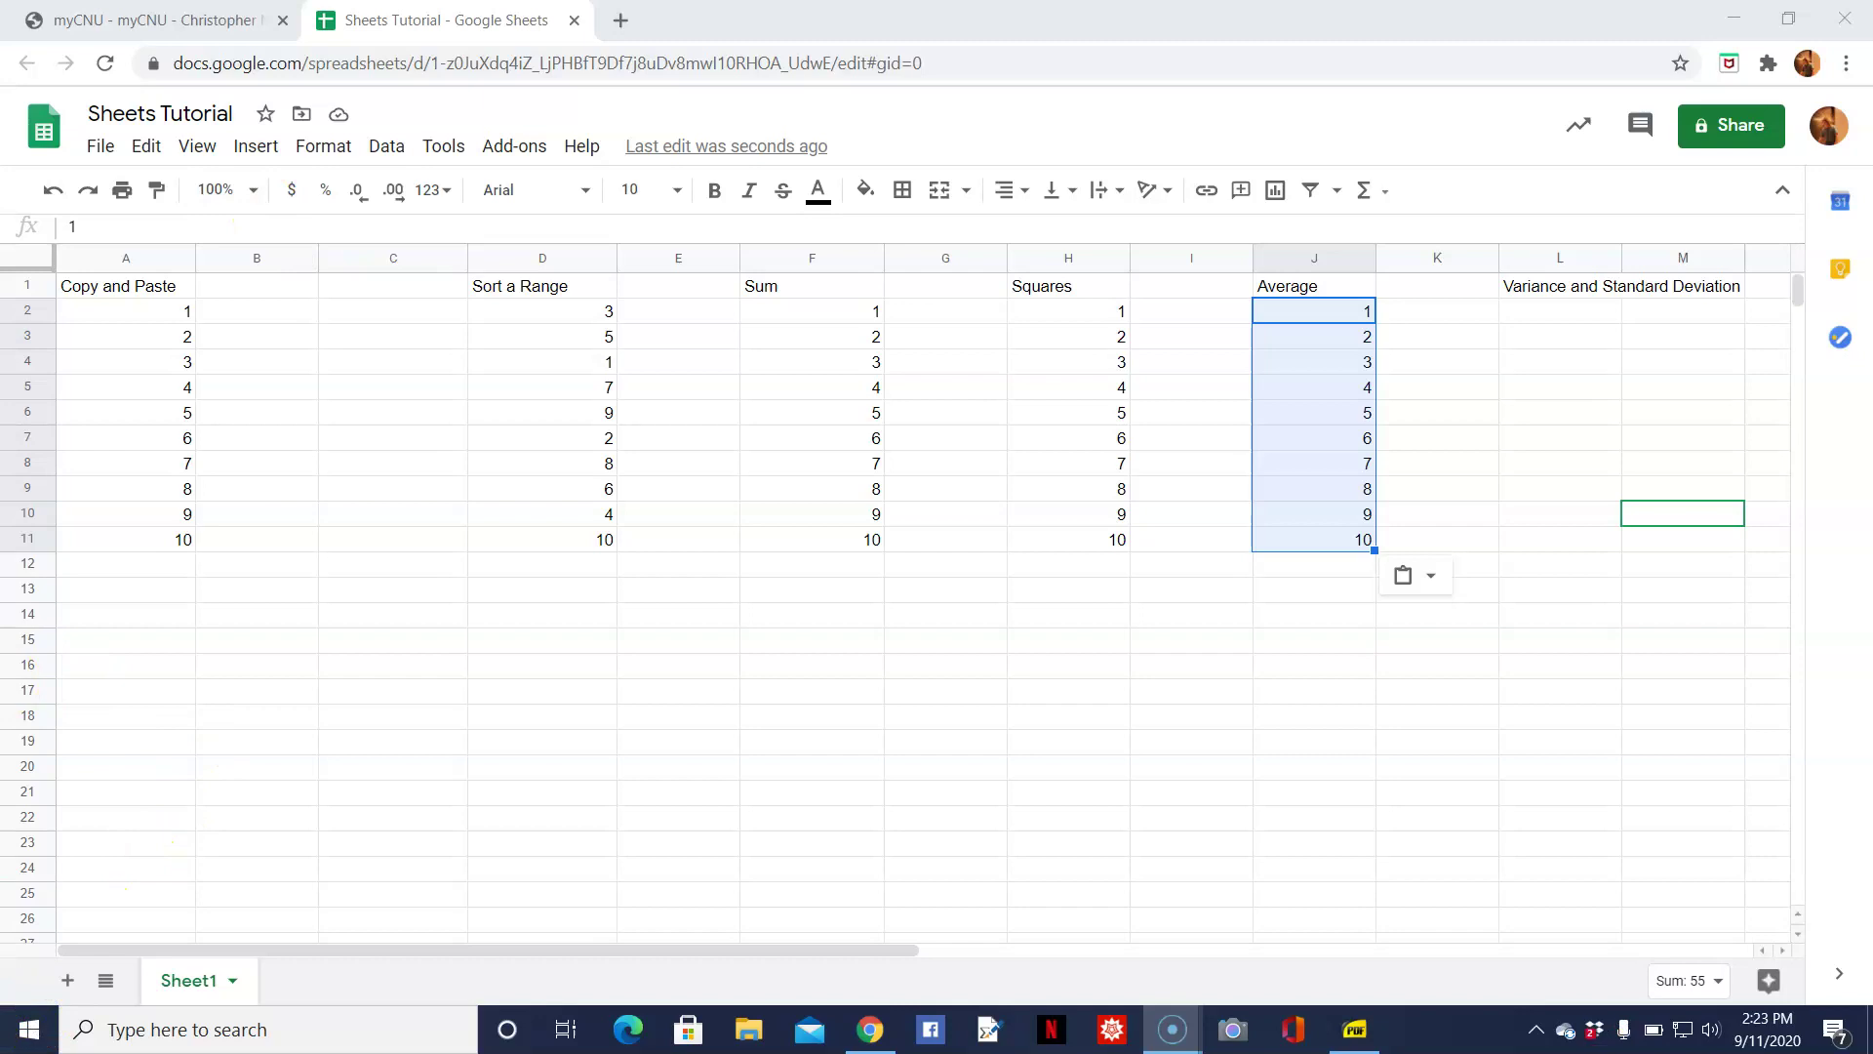
Sort the range D2:D11 by column D in ascending order (A → Z).
{"action": "left_click", "coordinate": [561, 317]}
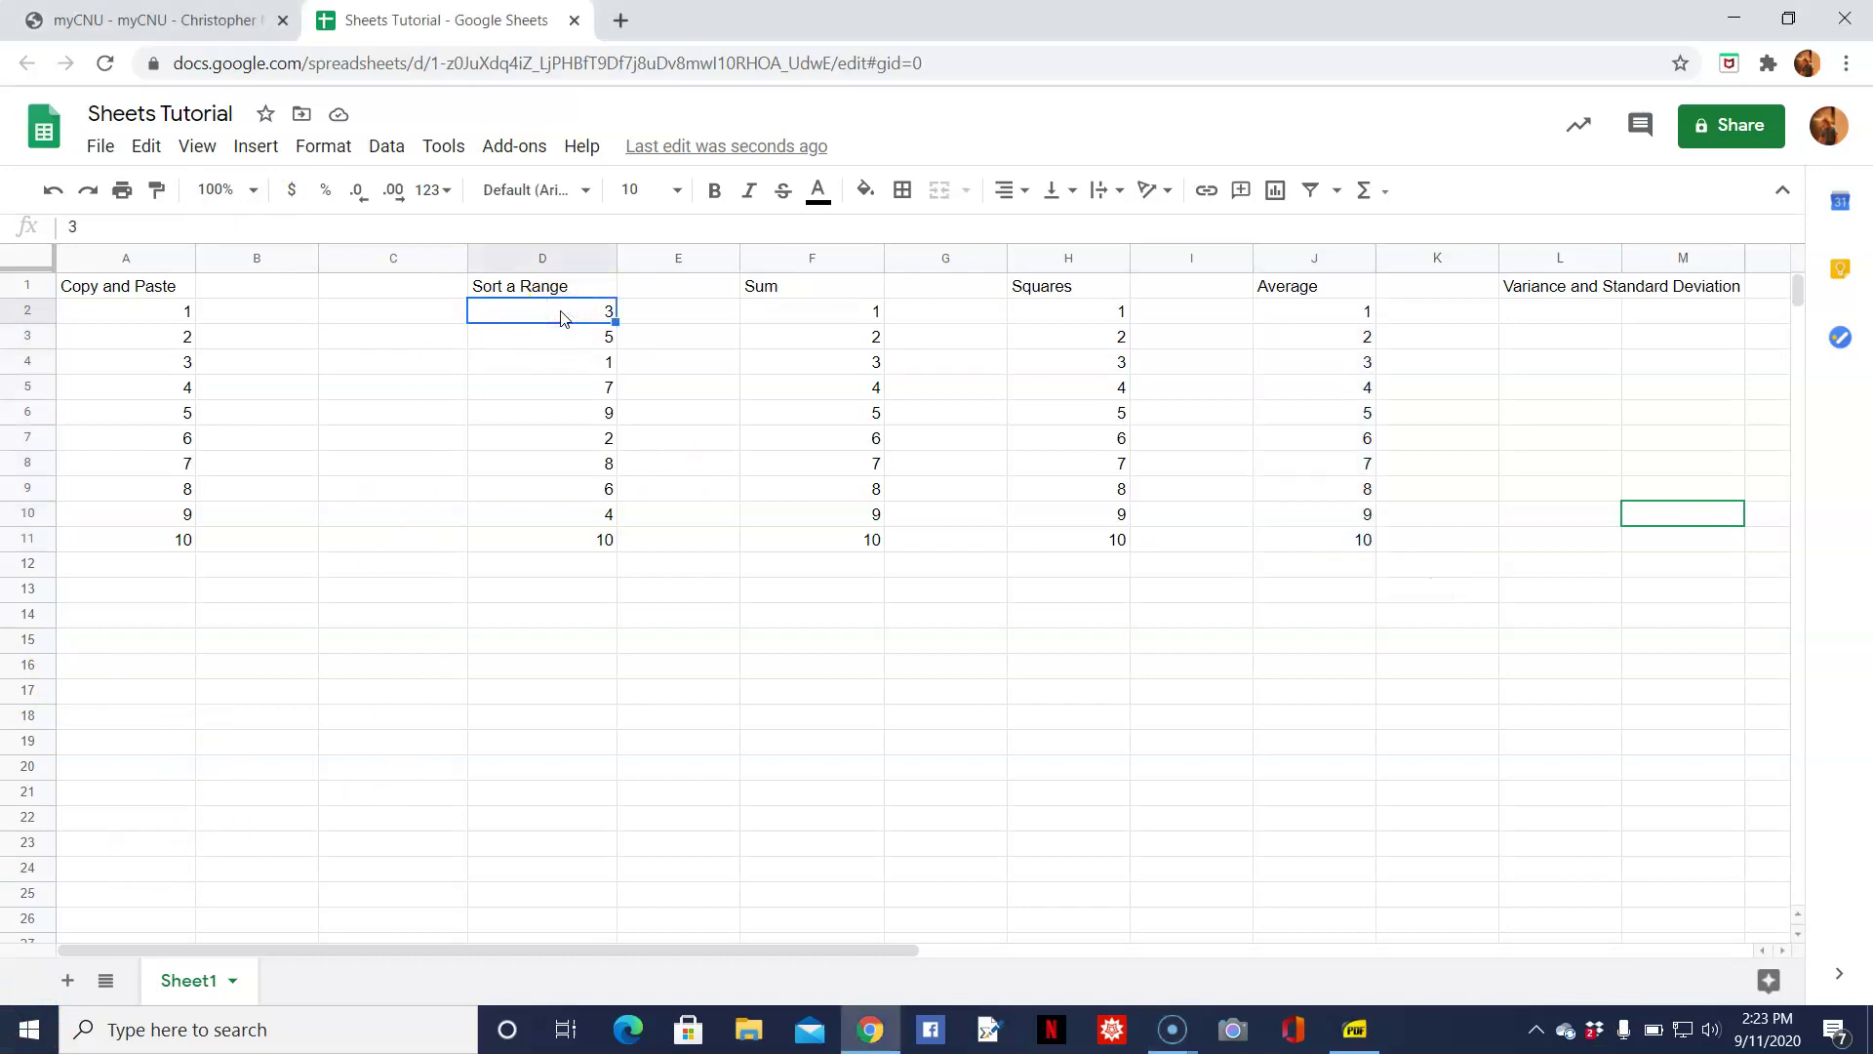
{"action": "key", "text": "shift+Down"}
{"action": "key", "text": "shift+Down"}
{"action": "key", "text": "shift+Down"}
{"action": "key", "text": "shift+Down"}
{"action": "key", "text": "shift+Down"}
{"action": "key", "text": "shift+Down"}
{"action": "key", "text": "shift+Down"}
{"action": "key", "text": "shift+Down"}
{"action": "key", "text": "shift+Down"}
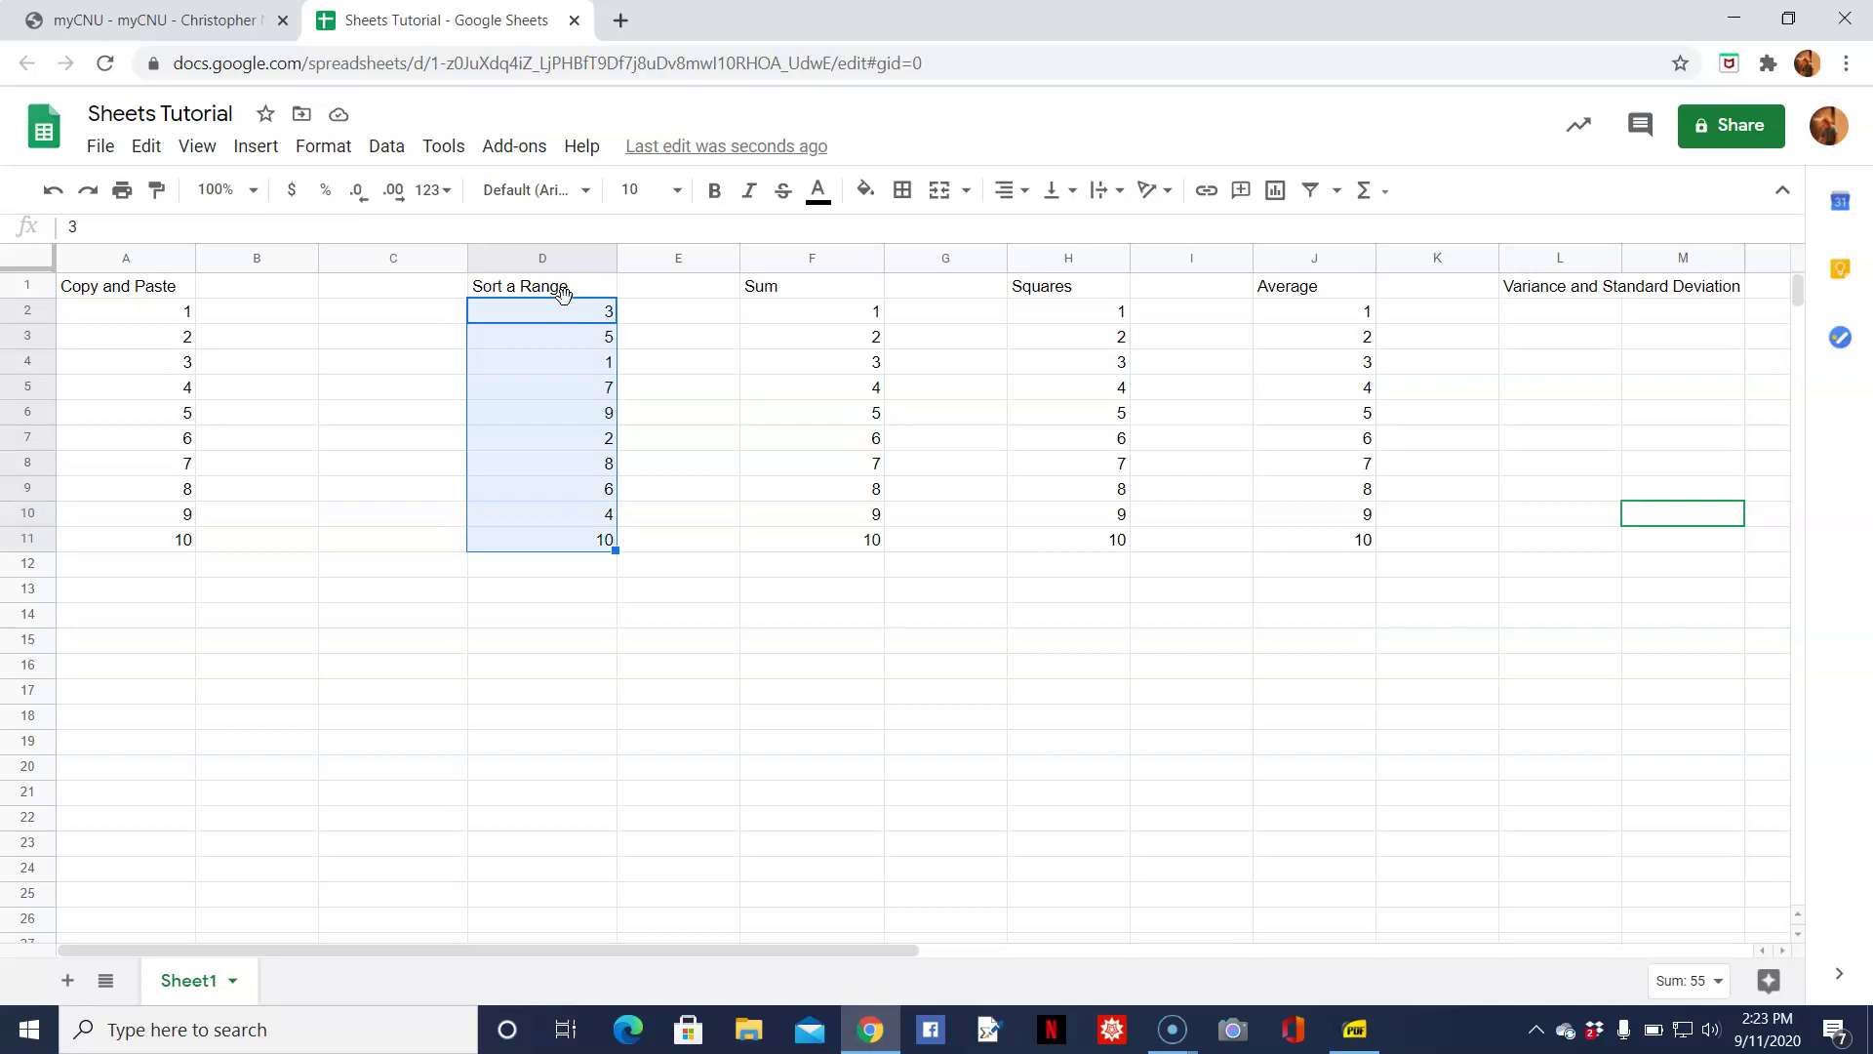
{"action": "left_click", "coordinate": [387, 148]}
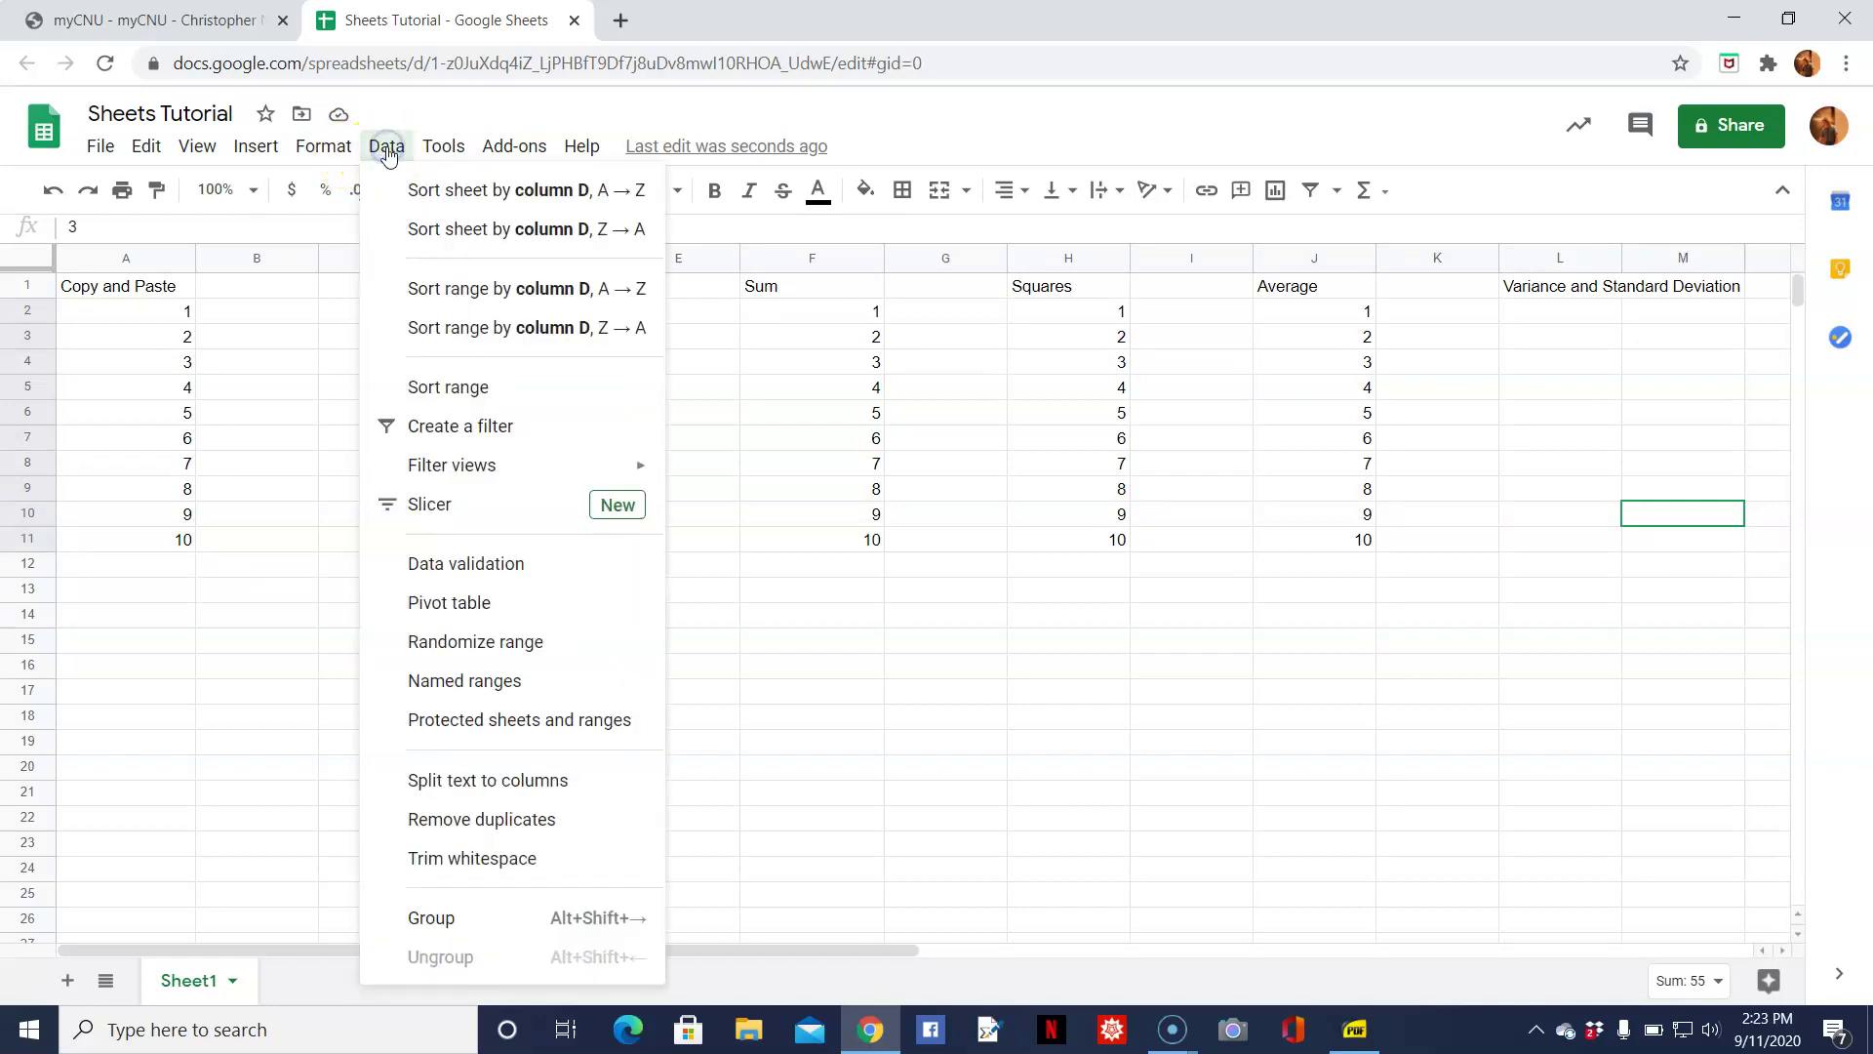
{"action": "left_click", "coordinate": [433, 390]}
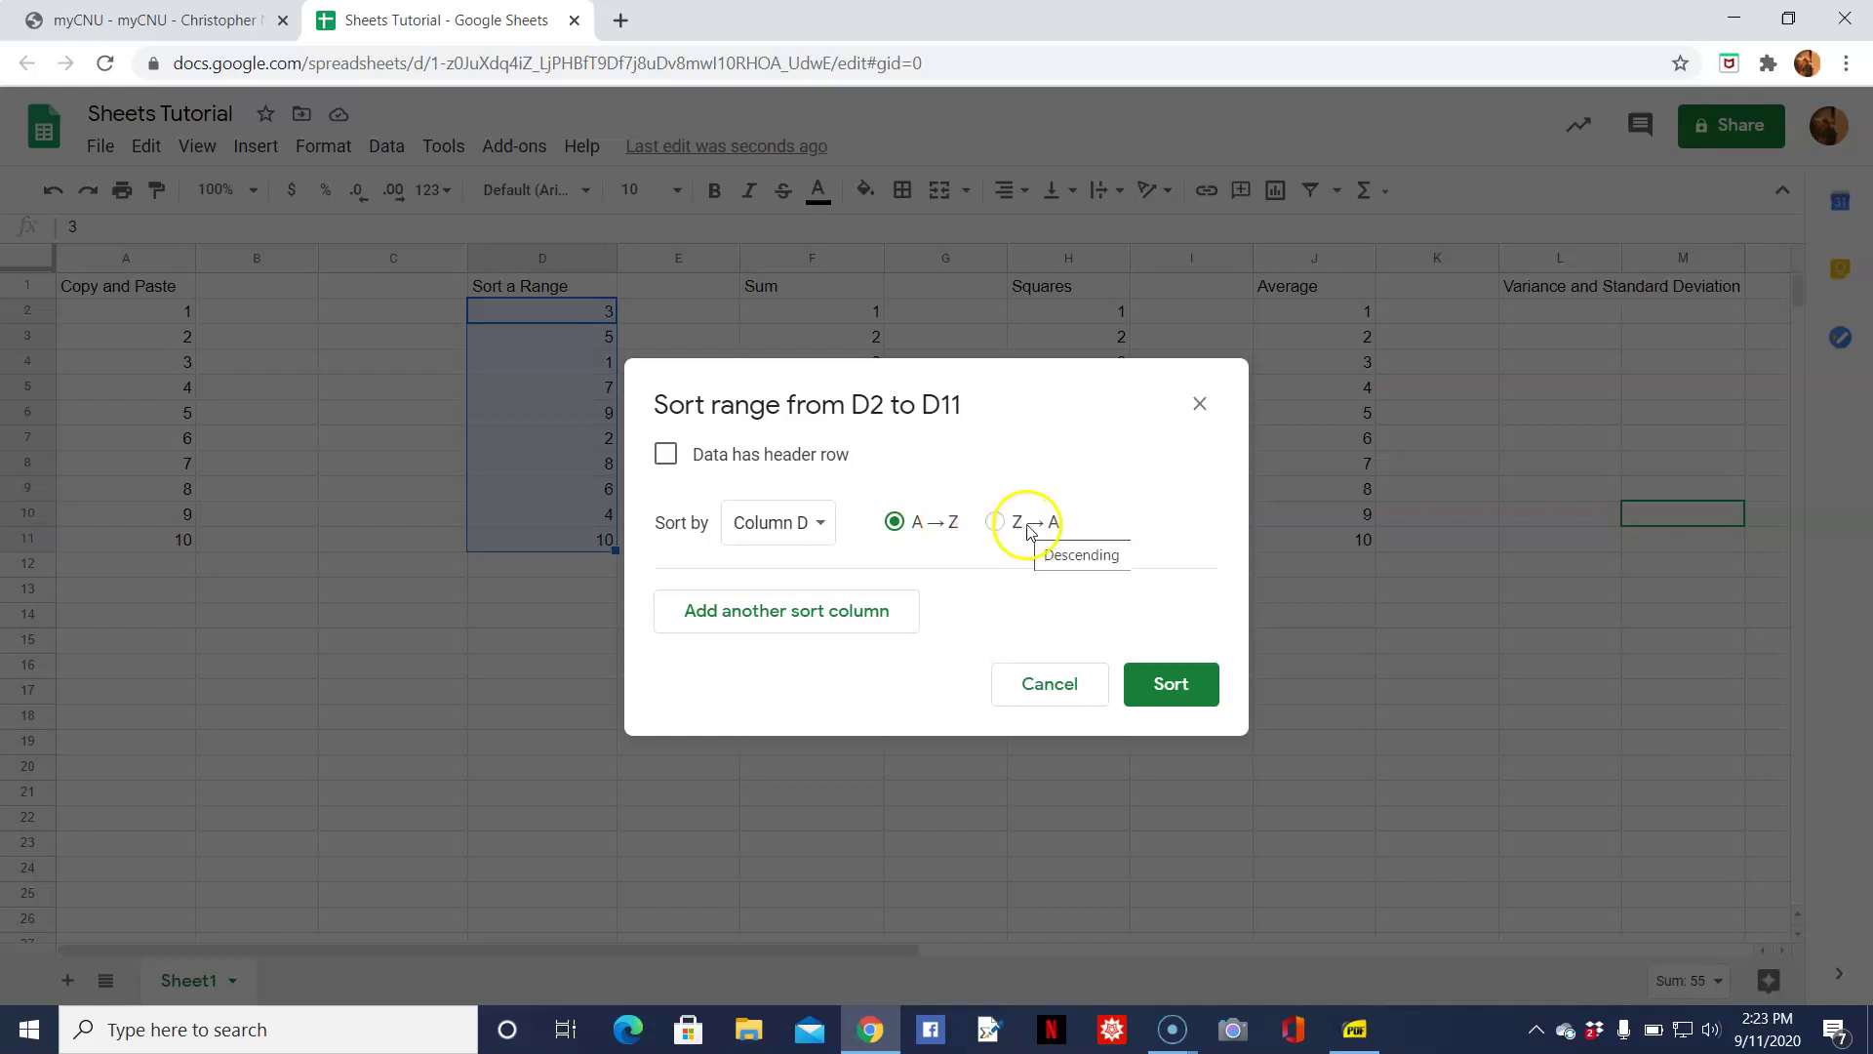
{"action": "left_click", "coordinate": [1161, 686]}
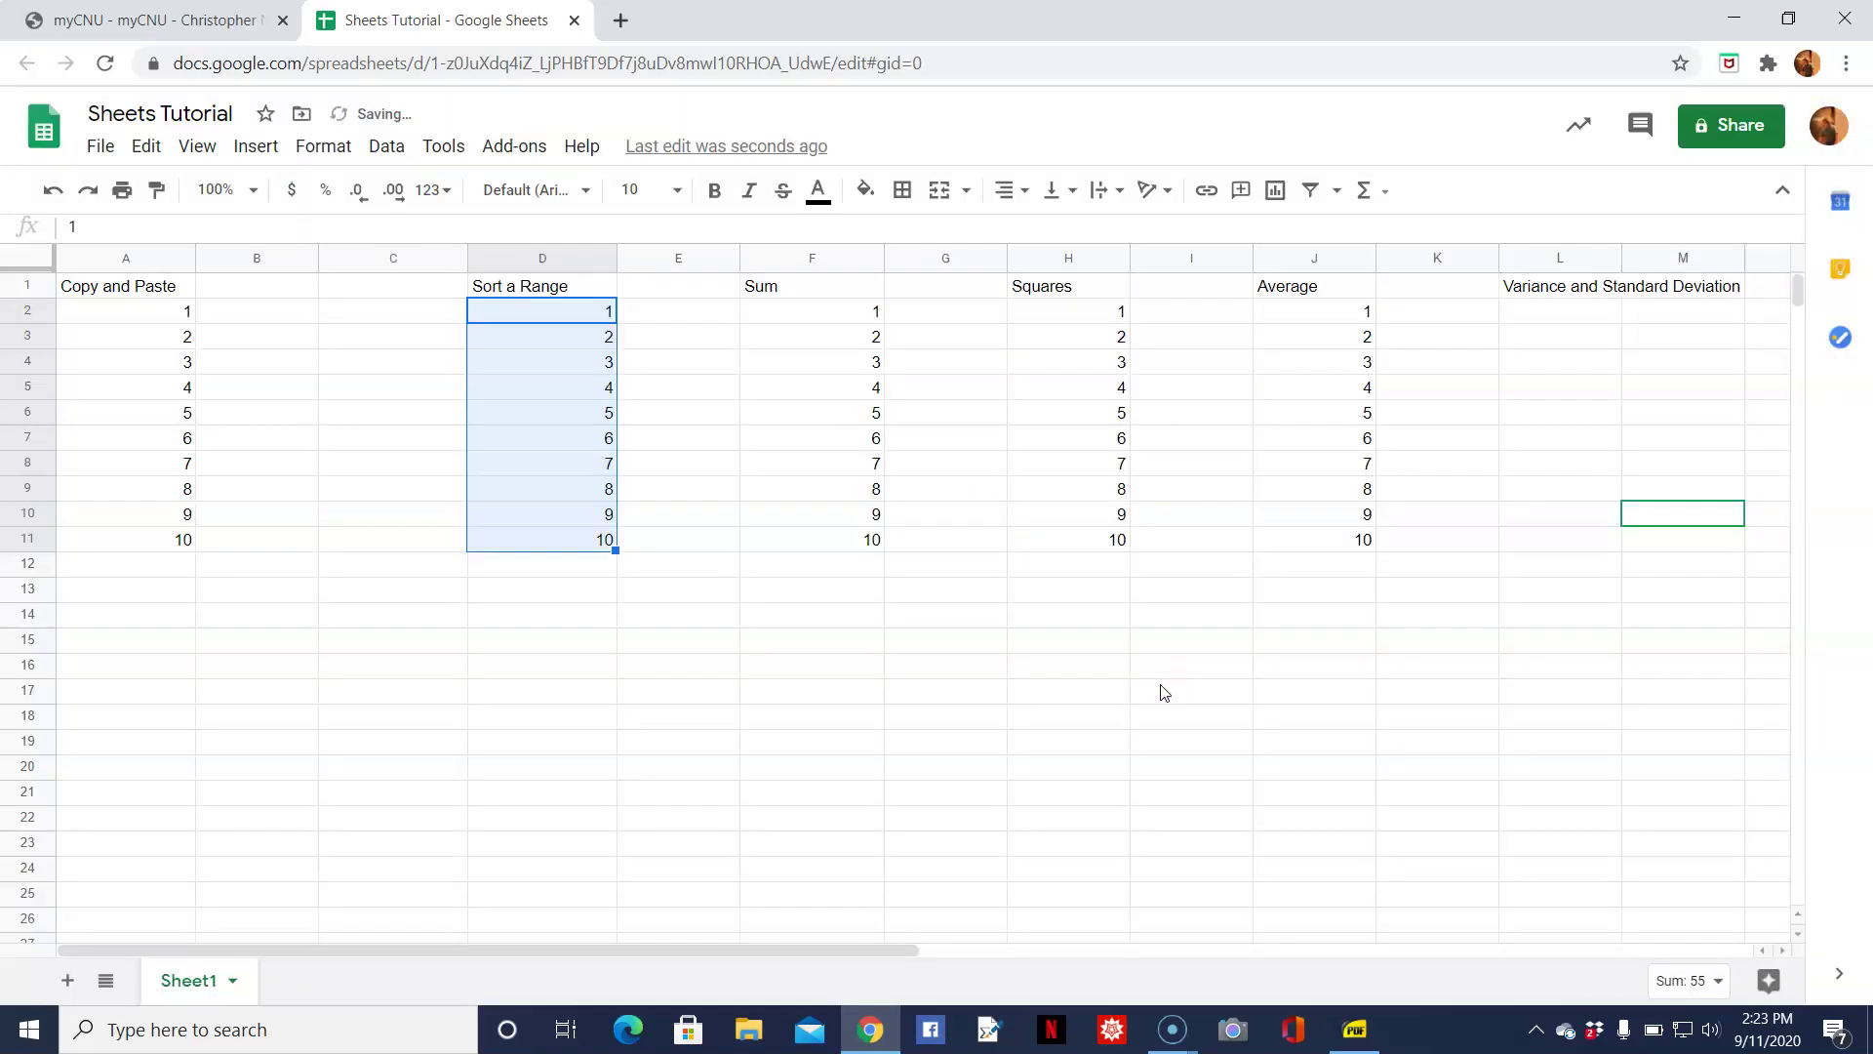
Replace the content of cell D7 with the text "aldsflkjh", then set it back to 6.
{"action": "left_click", "coordinate": [539, 445]}
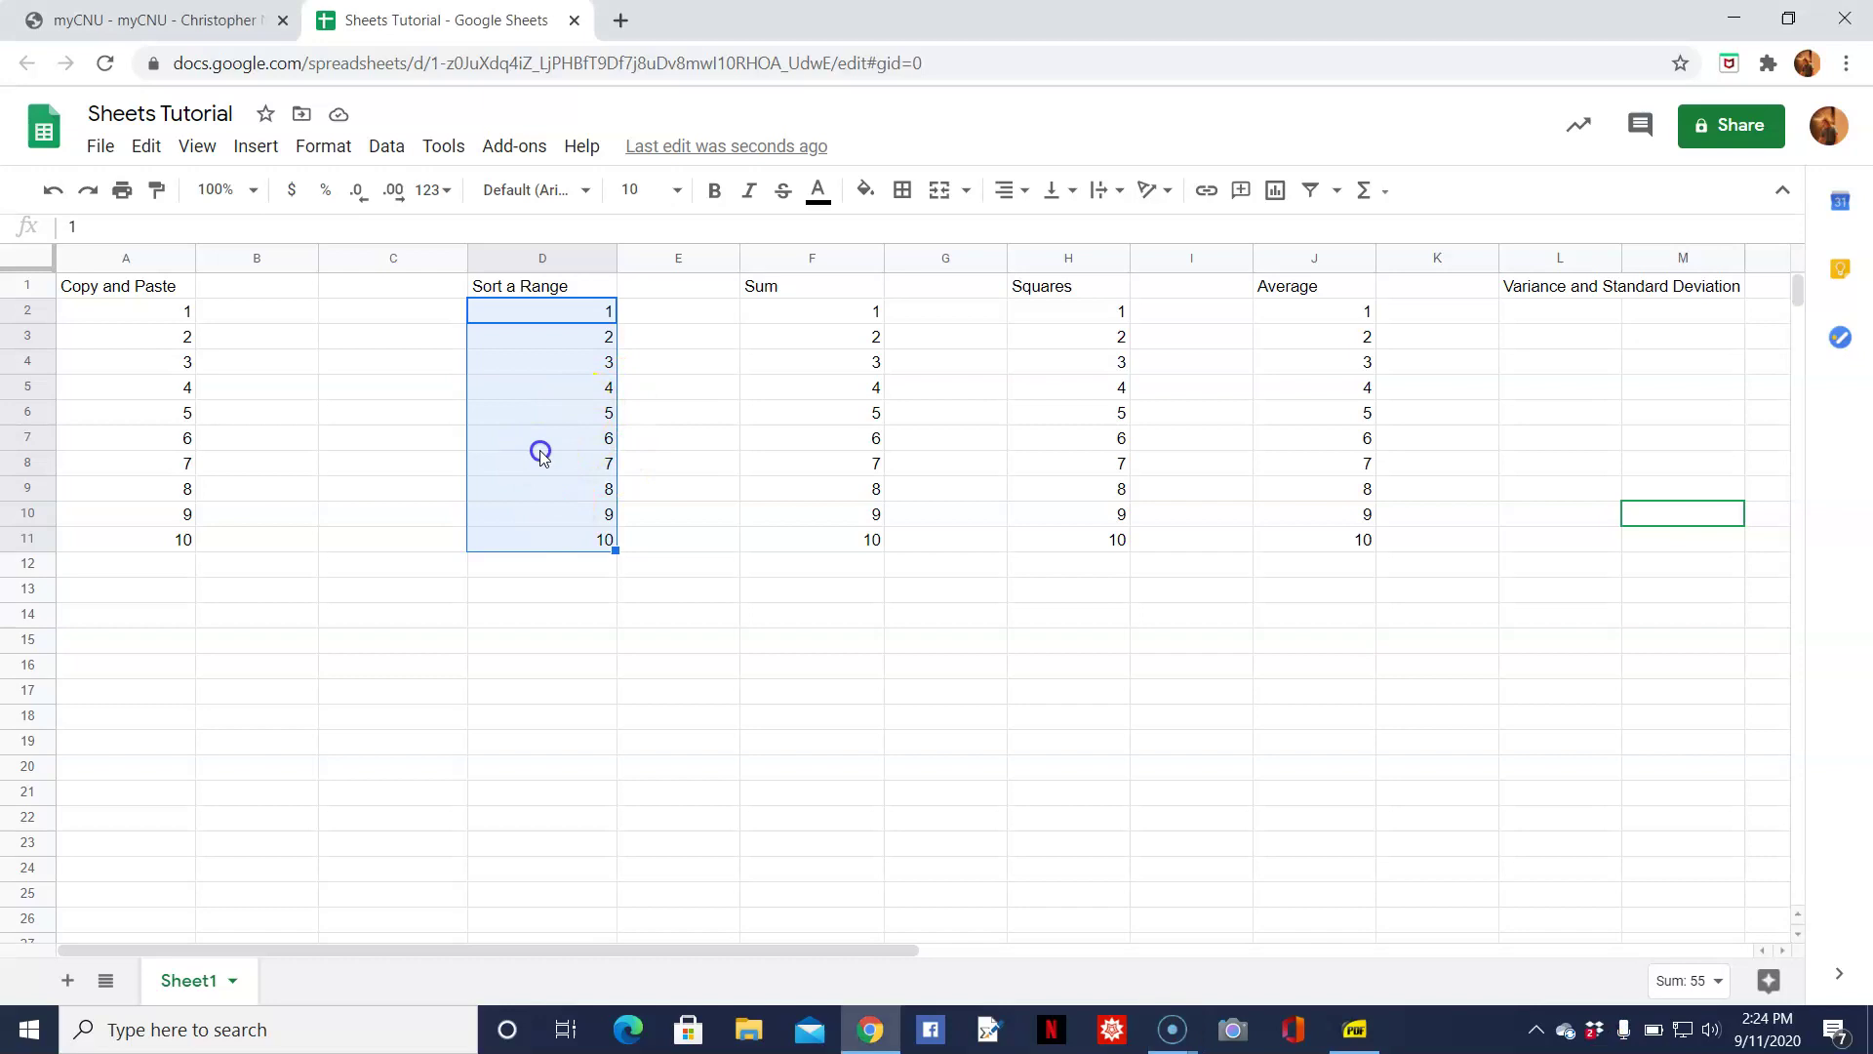
{"action": "double_click", "coordinate": [488, 433]}
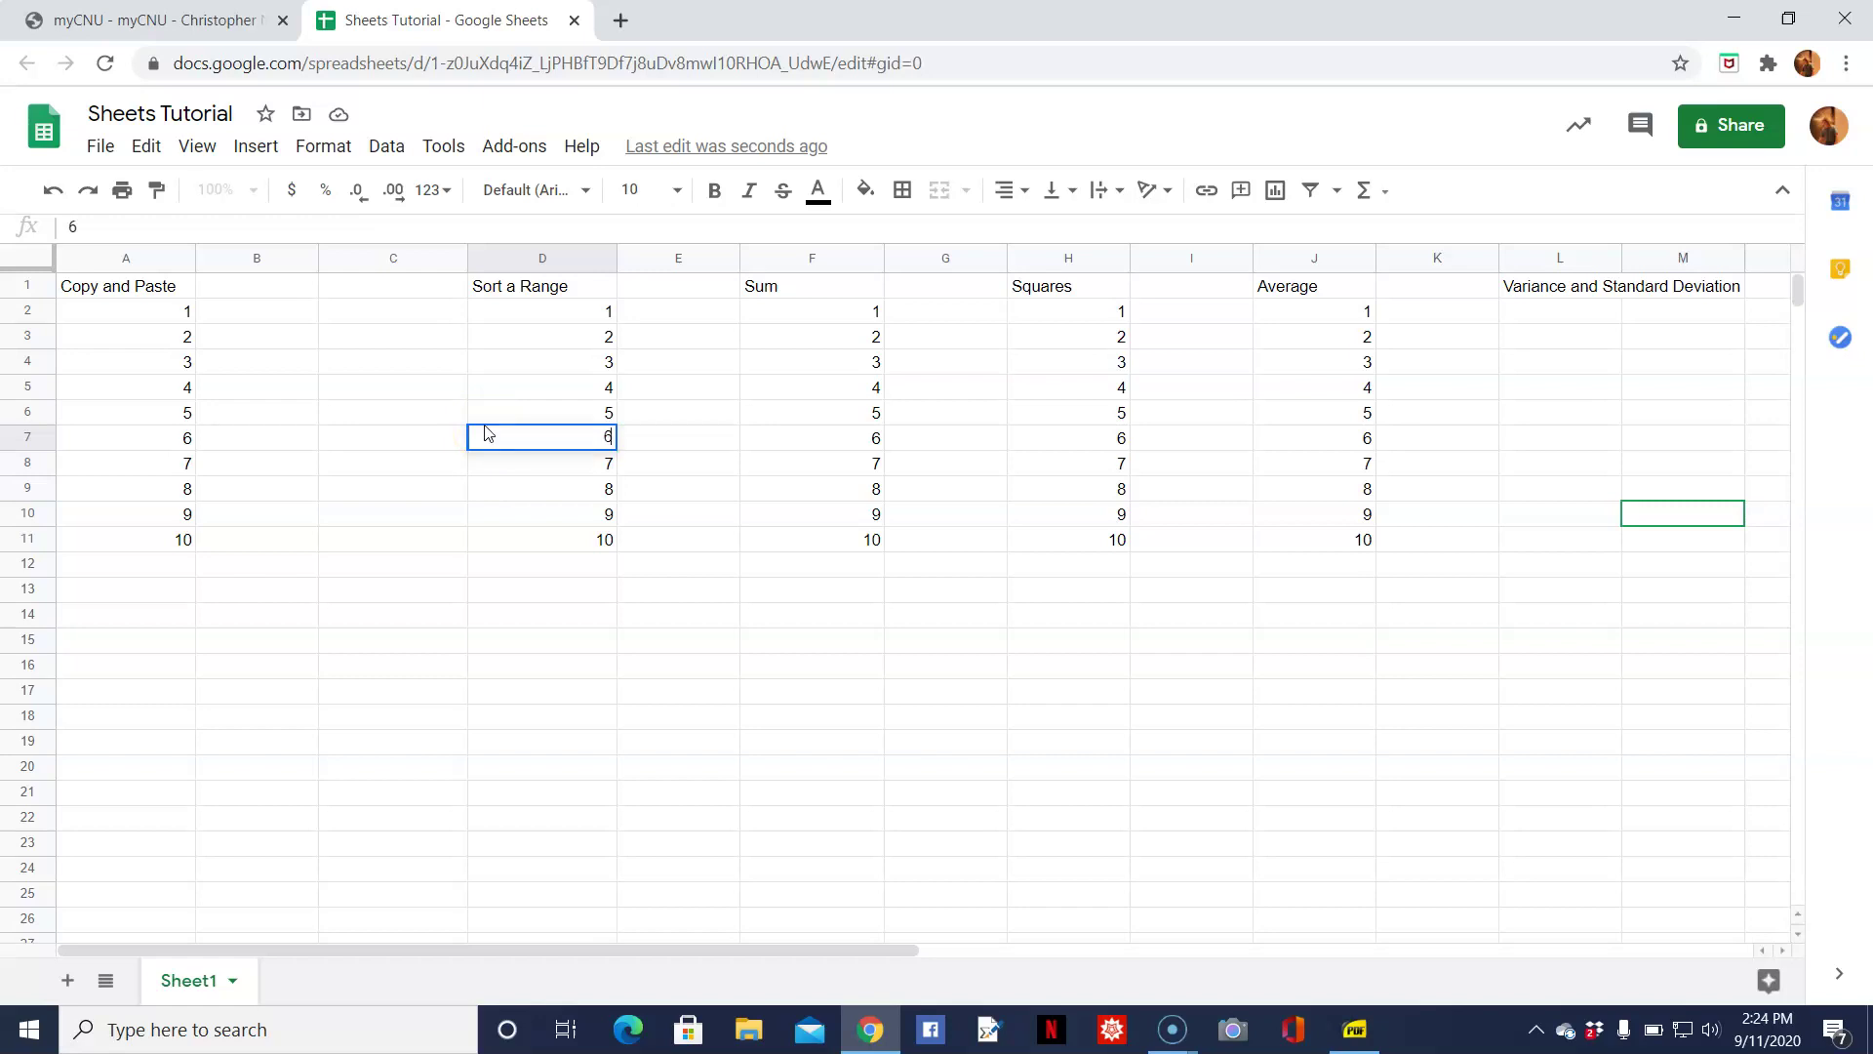
{"action": "left_click_drag", "start_coordinate": [487, 433], "coordinate": [630, 454]}
{"action": "key", "text": "BackSpace"}
{"action": "type", "text": "aldsflkjh"}
{"action": "key", "text": "BackSpace"}
{"action": "key", "text": "BackSpace"}
{"action": "key", "text": "BackSpace"}
{"action": "key", "text": "BackSpace"}
{"action": "key", "text": "BackSpace"}
{"action": "key", "text": "BackSpace"}
{"action": "key", "text": "BackSpace"}
{"action": "key", "text": "BackSpace"}
{"action": "key", "text": "BackSpace"}
{"action": "type", "text": "6"}
{"action": "left_click", "coordinate": [557, 494]}
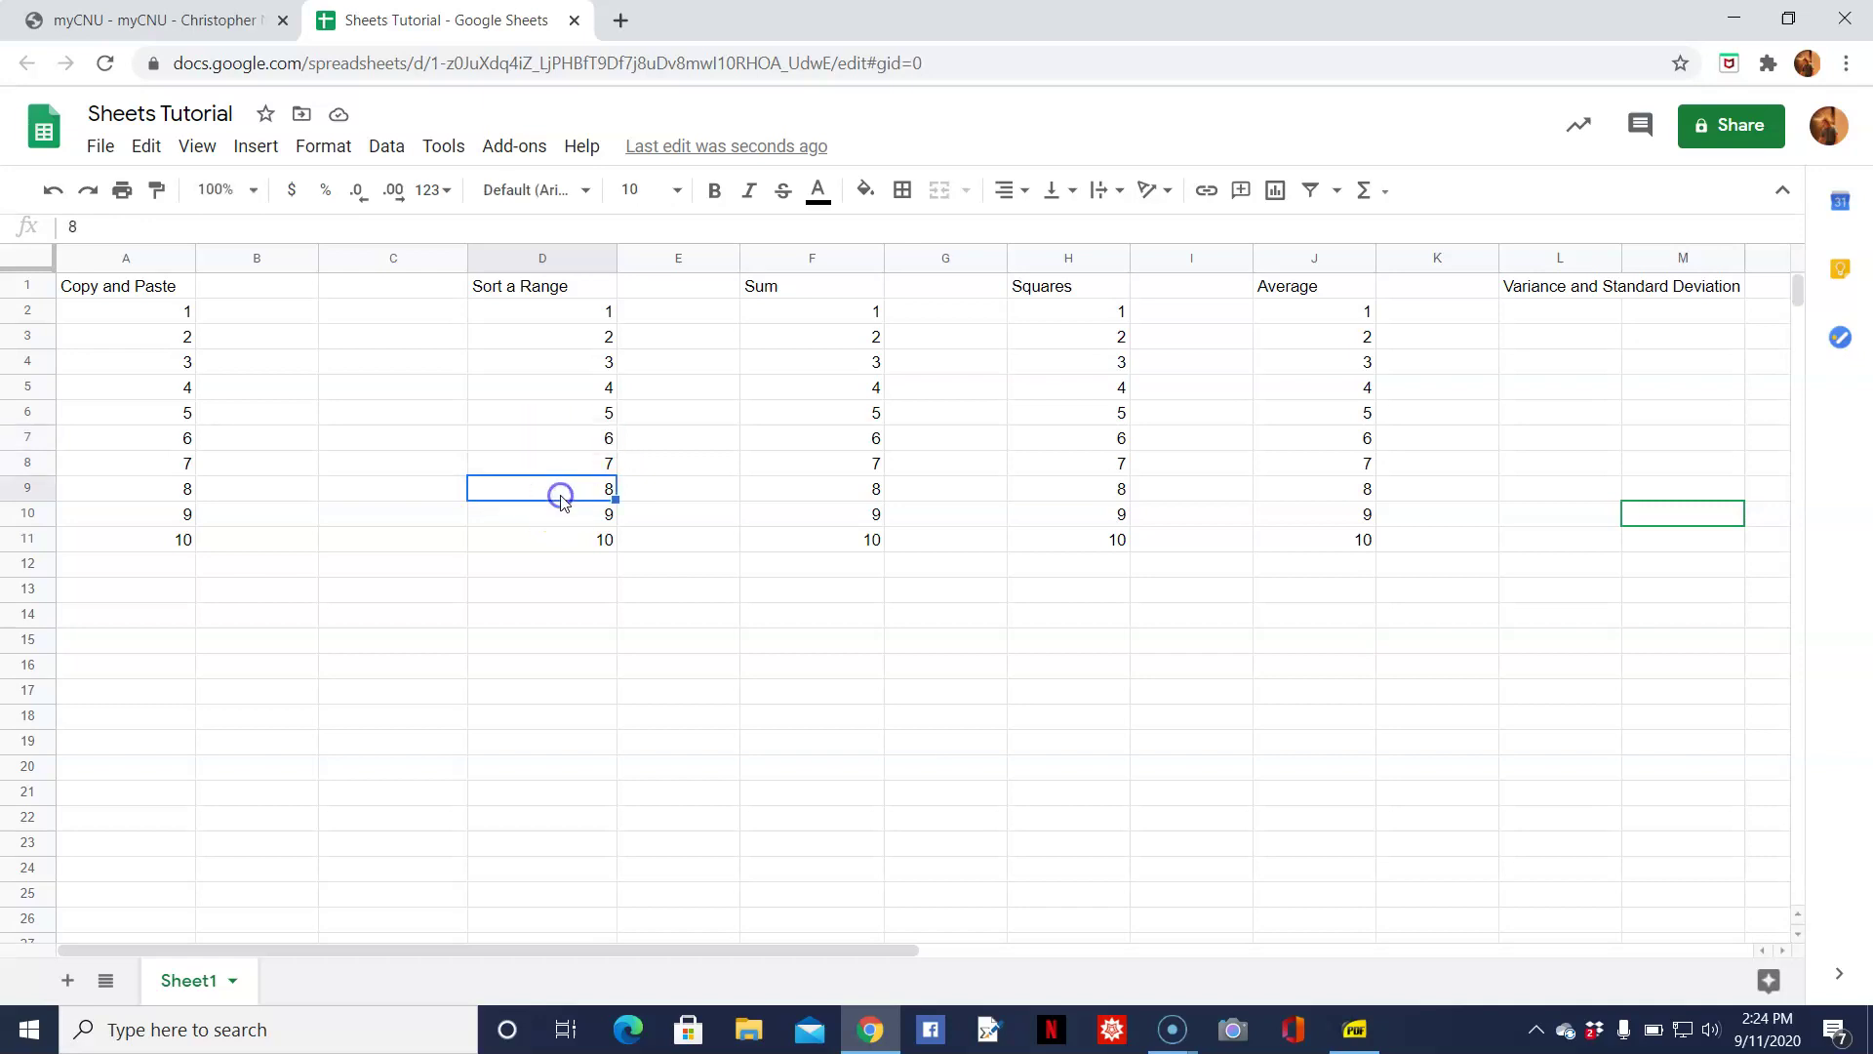
{"action": "left_click", "coordinate": [604, 366]}
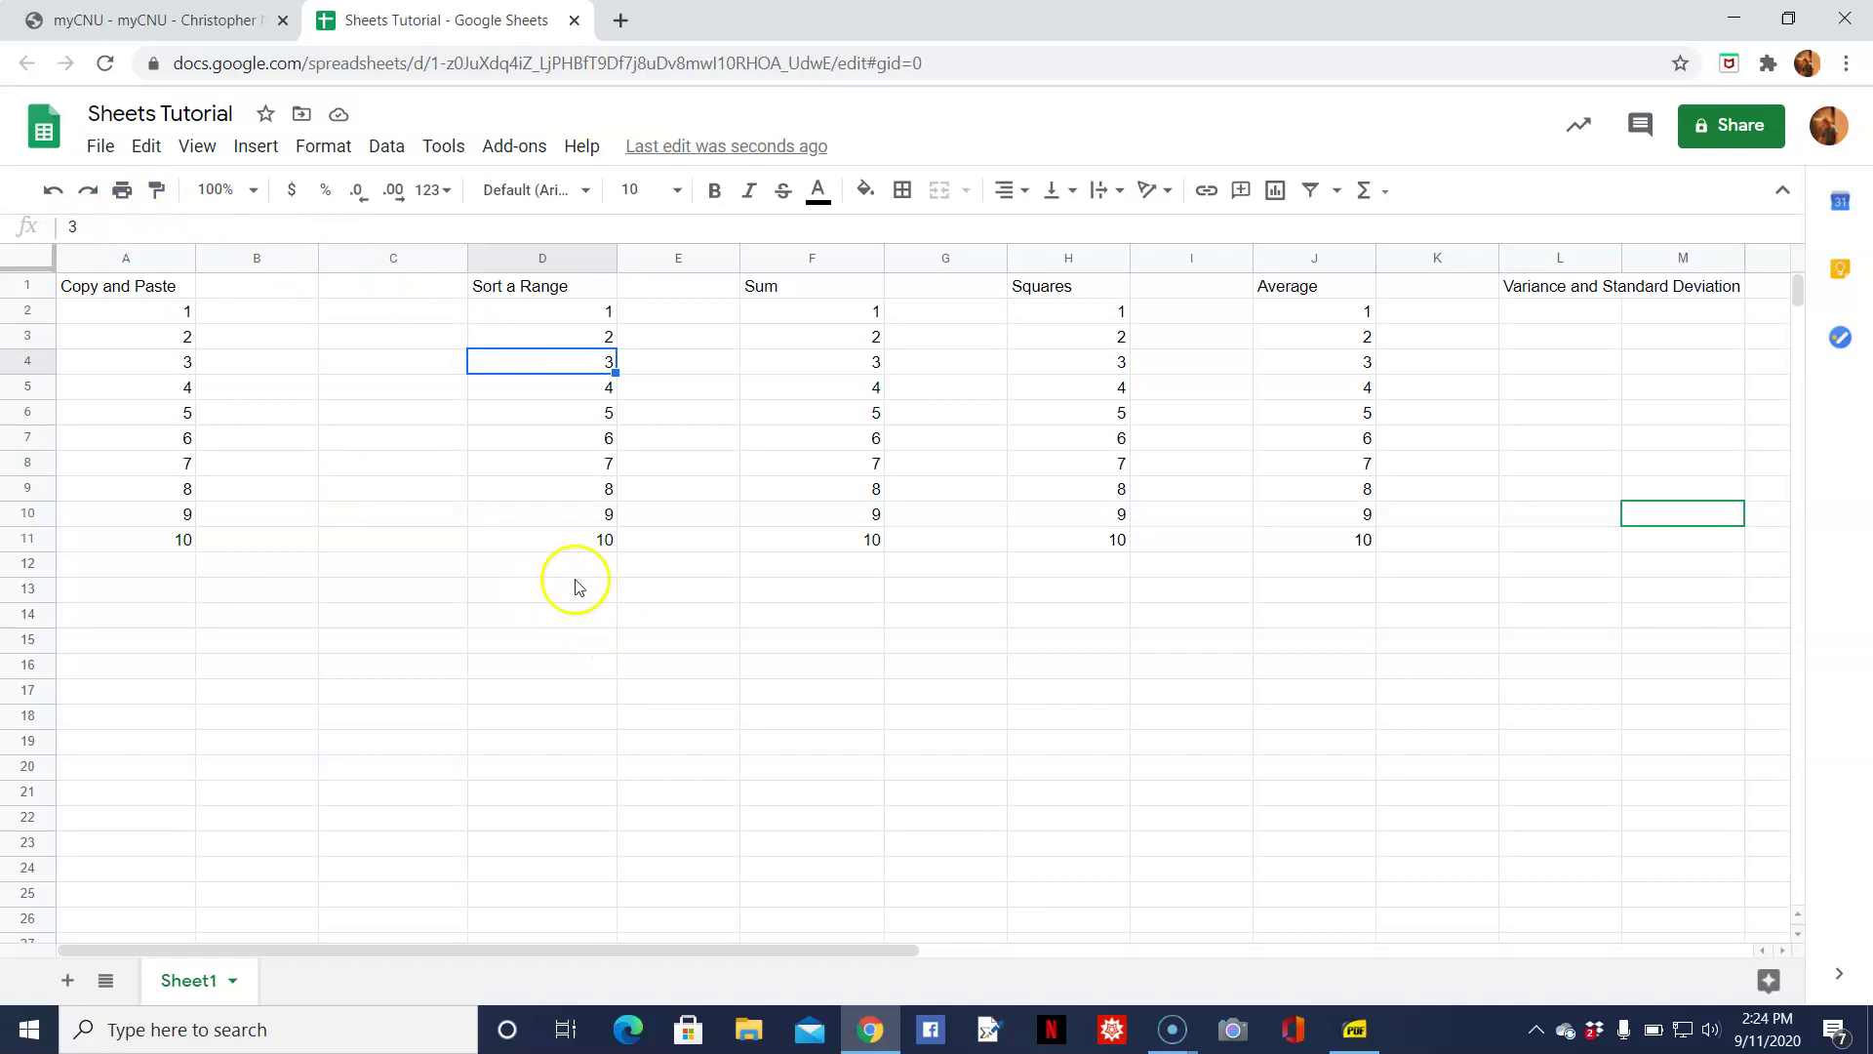
Enter the formula =sum(D2:D11) in cell D12 below the Sort a Range numbers.
{"action": "left_click", "coordinate": [543, 566]}
{"action": "type", "text": "=sum("}
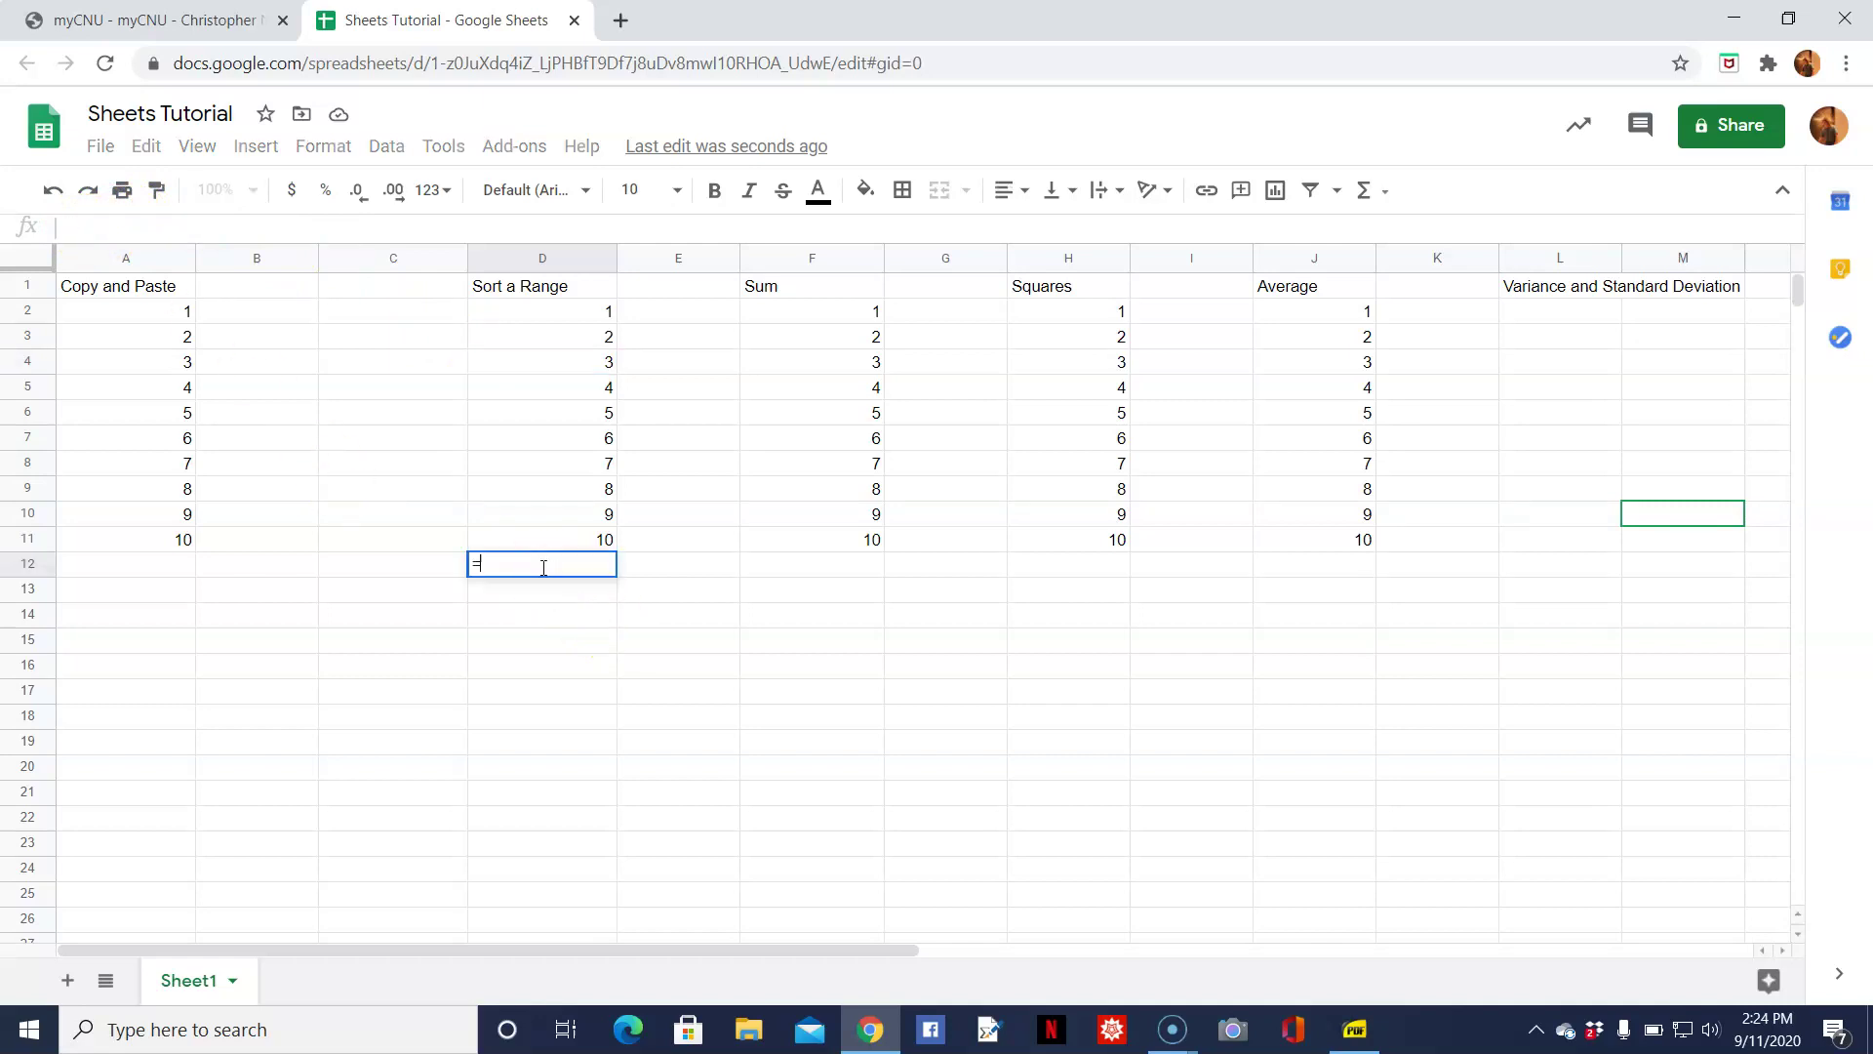
{"action": "key", "text": "shift+Up"}
{"action": "key", "text": "shift+Up"}
{"action": "key", "text": "shift+Up"}
{"action": "key", "text": "shift+Up"}
{"action": "key", "text": "shift+Up"}
{"action": "key", "text": "shift+Up"}
{"action": "key", "text": "shift+Up"}
{"action": "key", "text": "shift+Up"}
{"action": "key", "text": "shift+Up"}
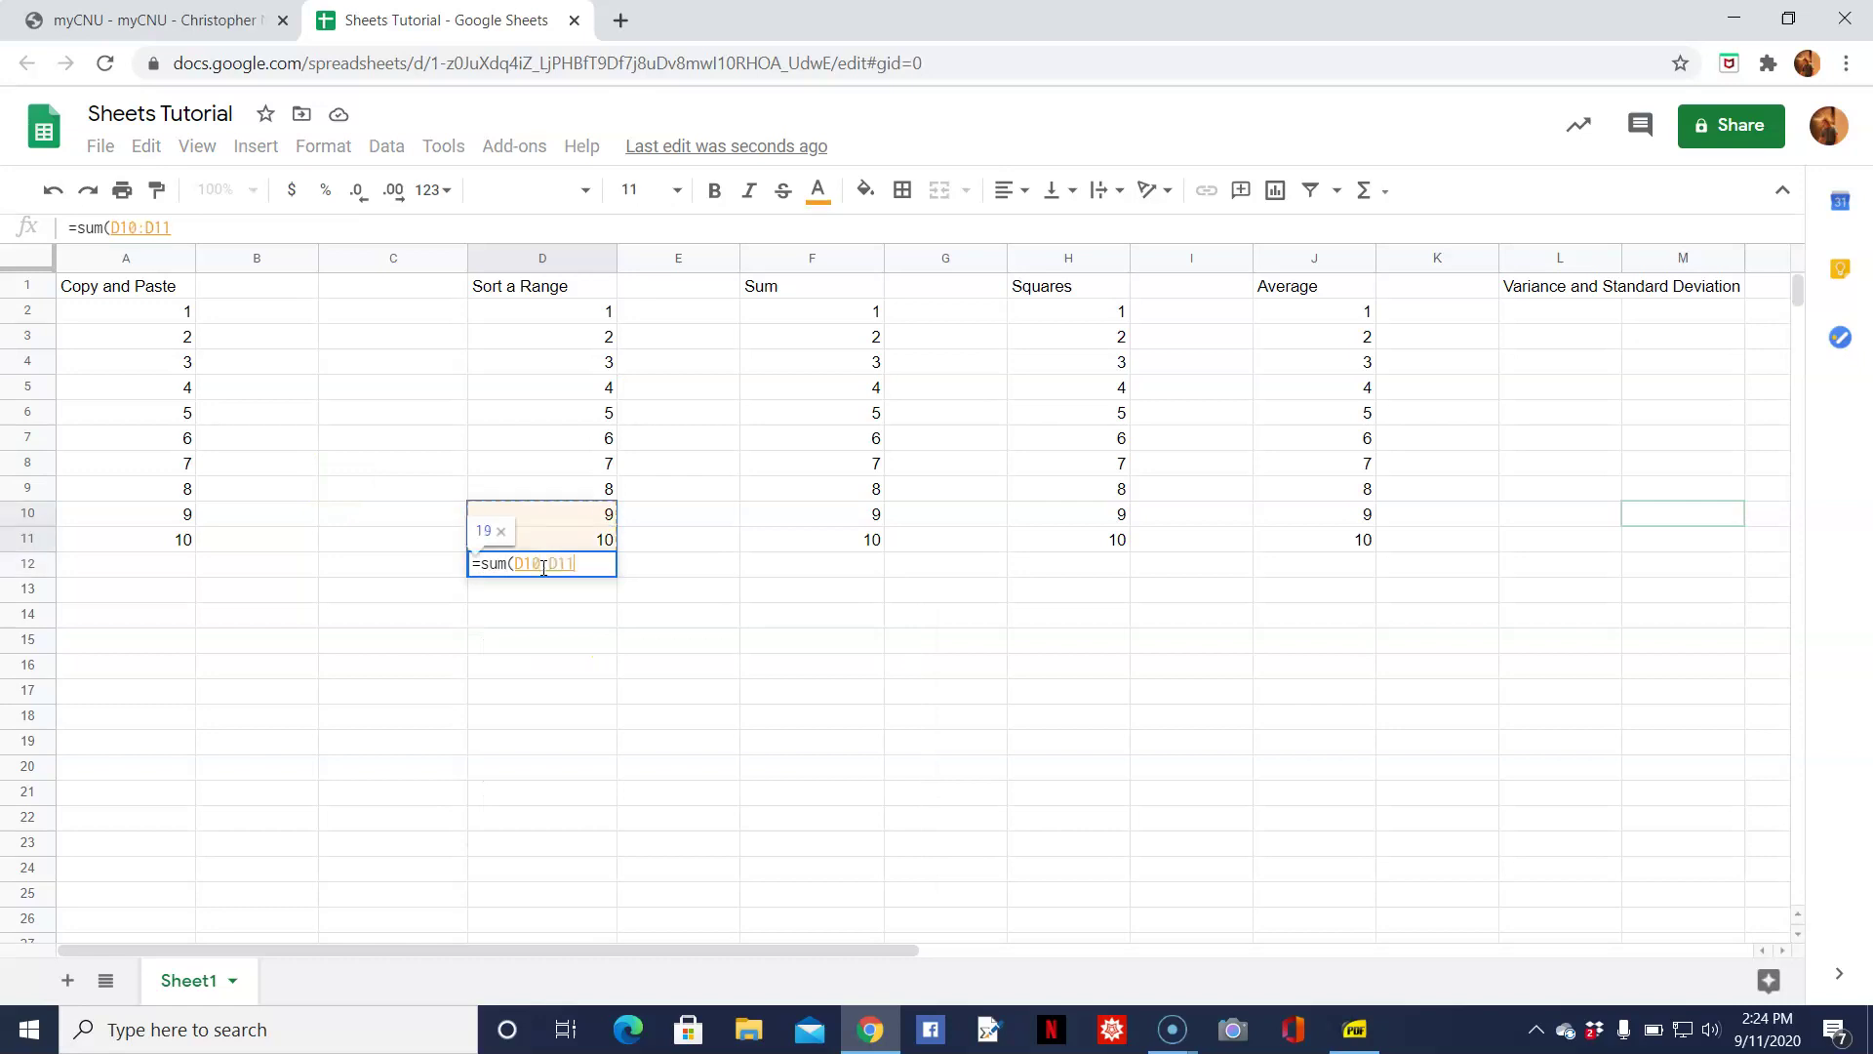
{"action": "type", "text": ")"}
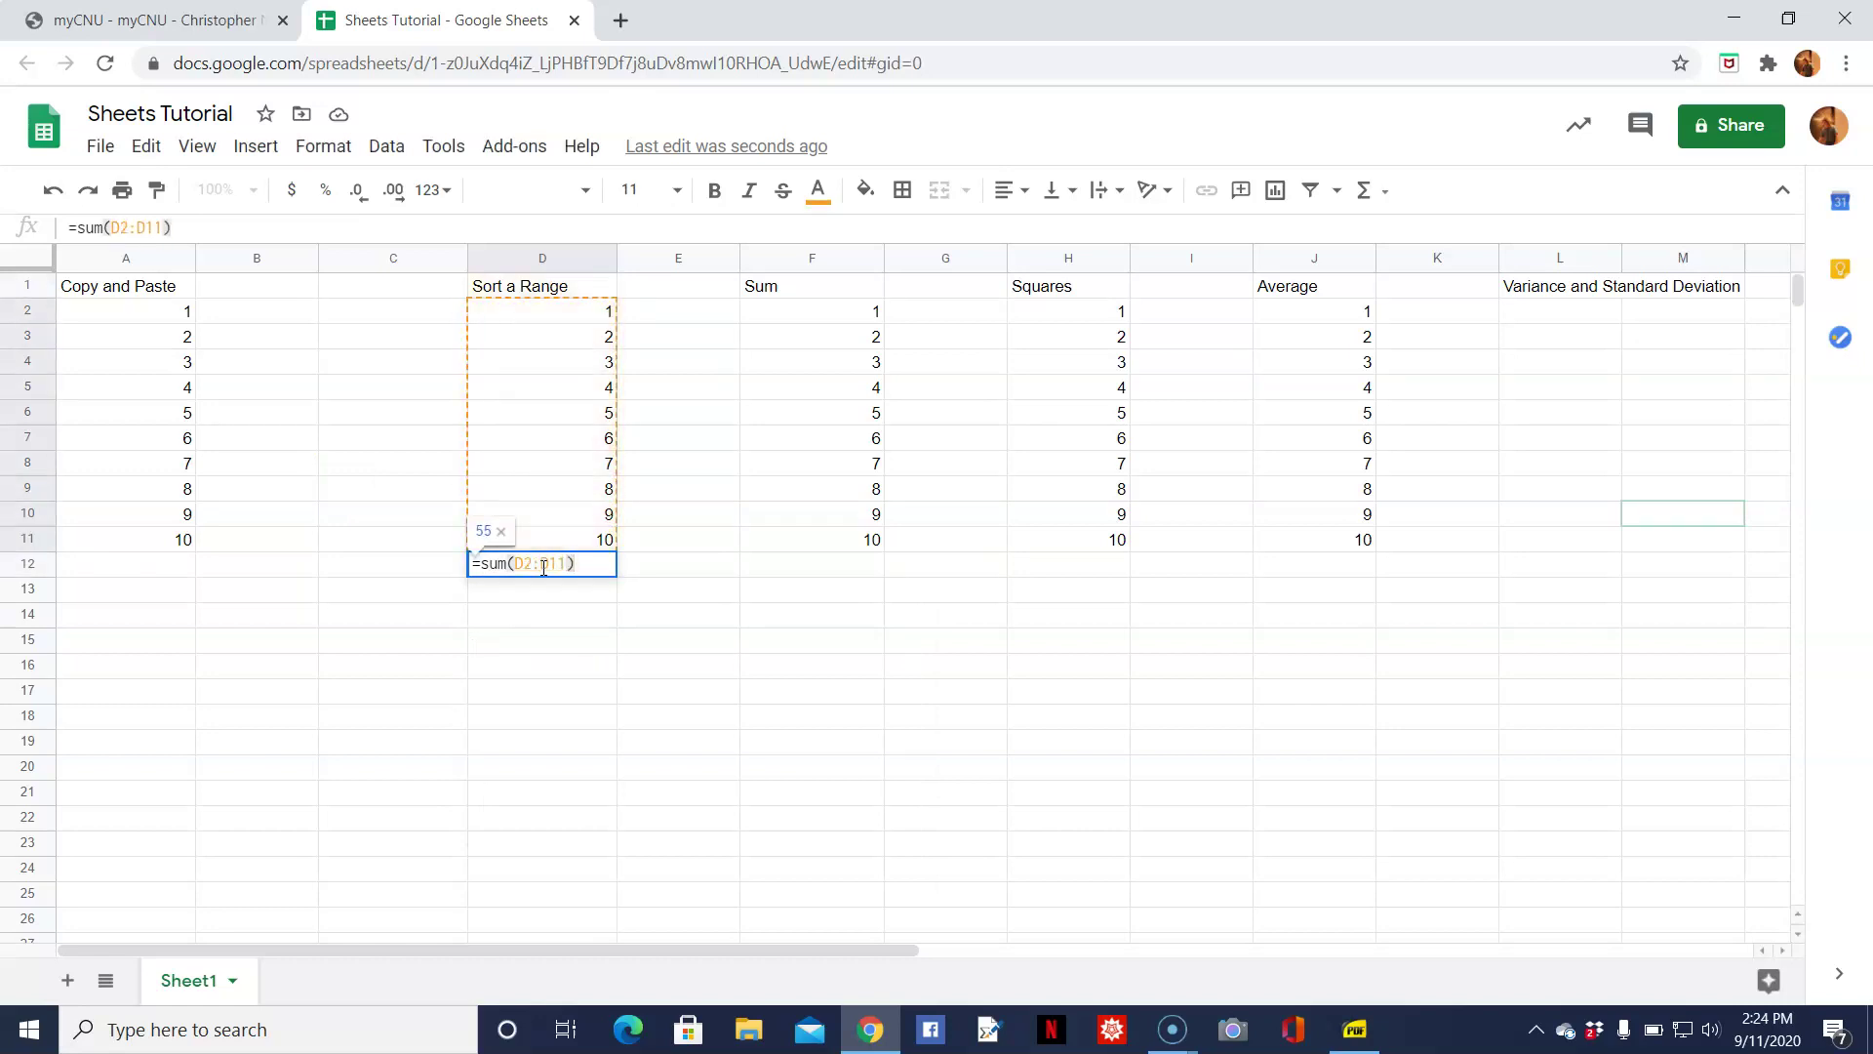
{"action": "key", "text": "Return"}
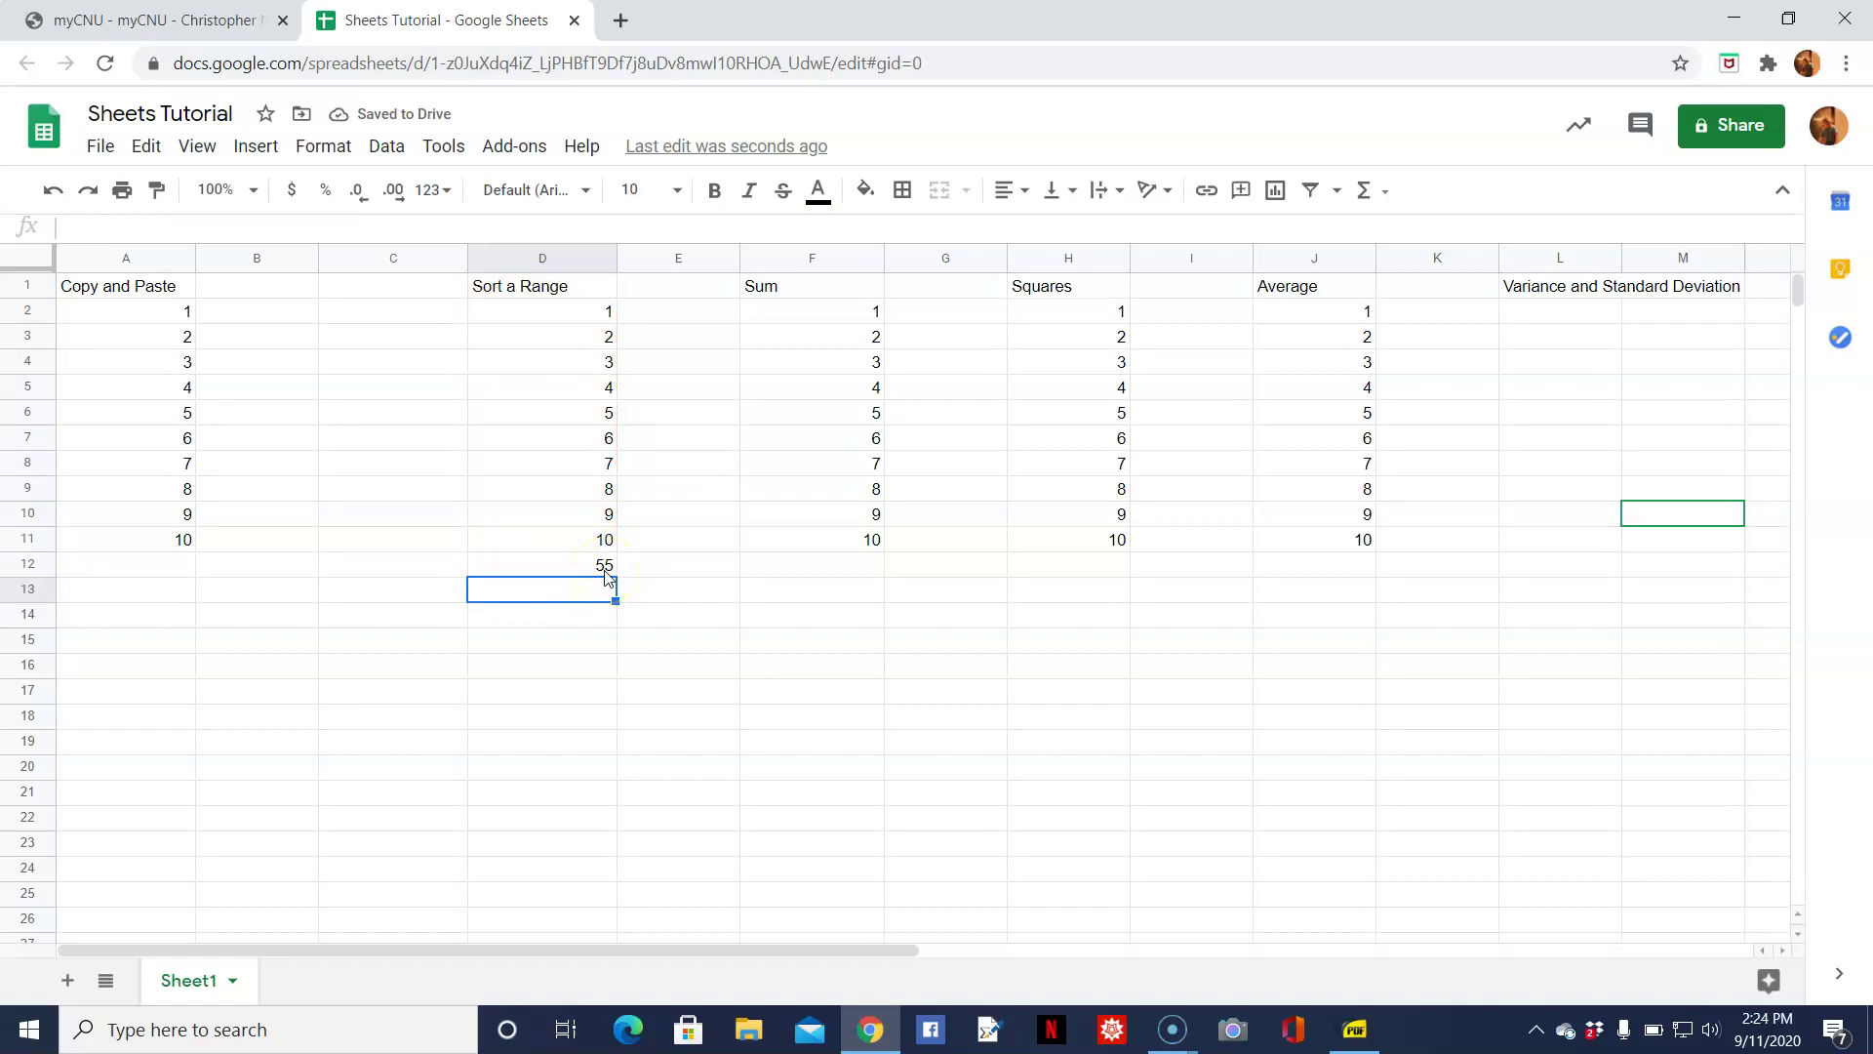
{"action": "left_click", "coordinate": [605, 570]}
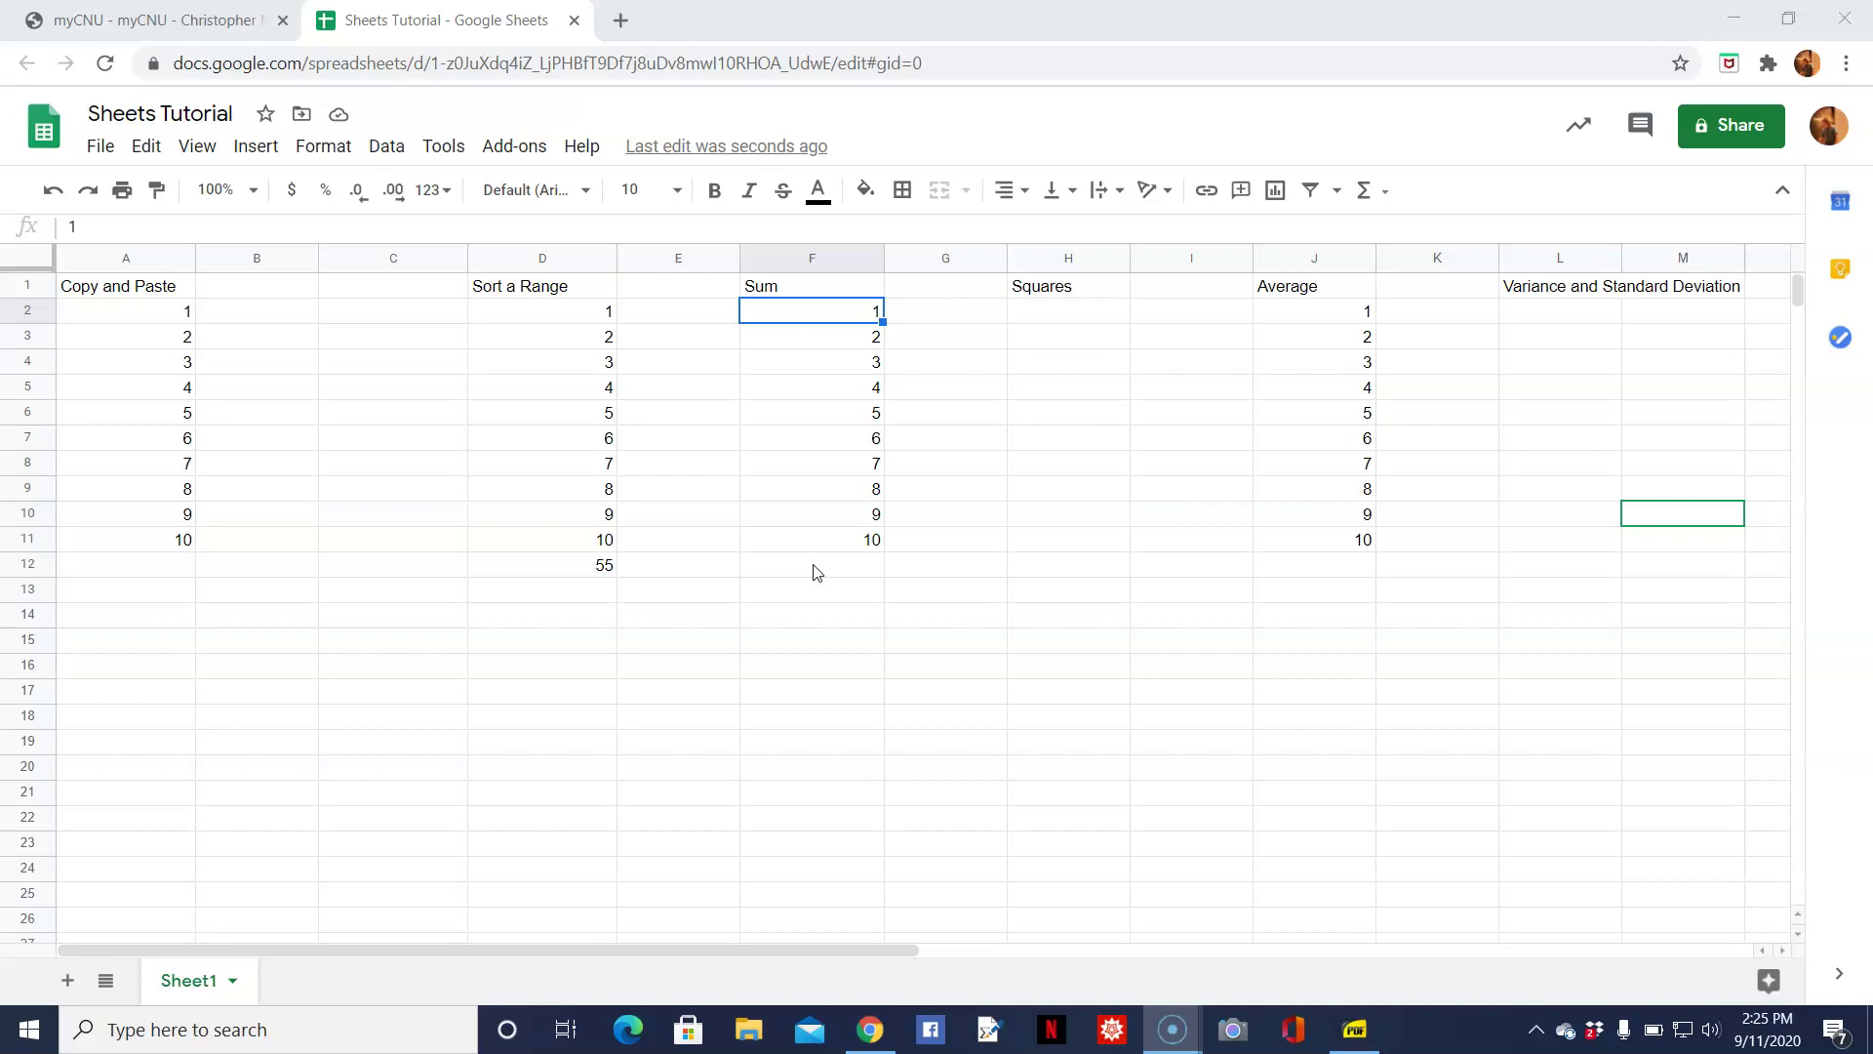
Enter the formula =SUM(F2:F11) in cell F12 below the Sum column's numbers.
{"action": "left_click", "coordinate": [815, 566]}
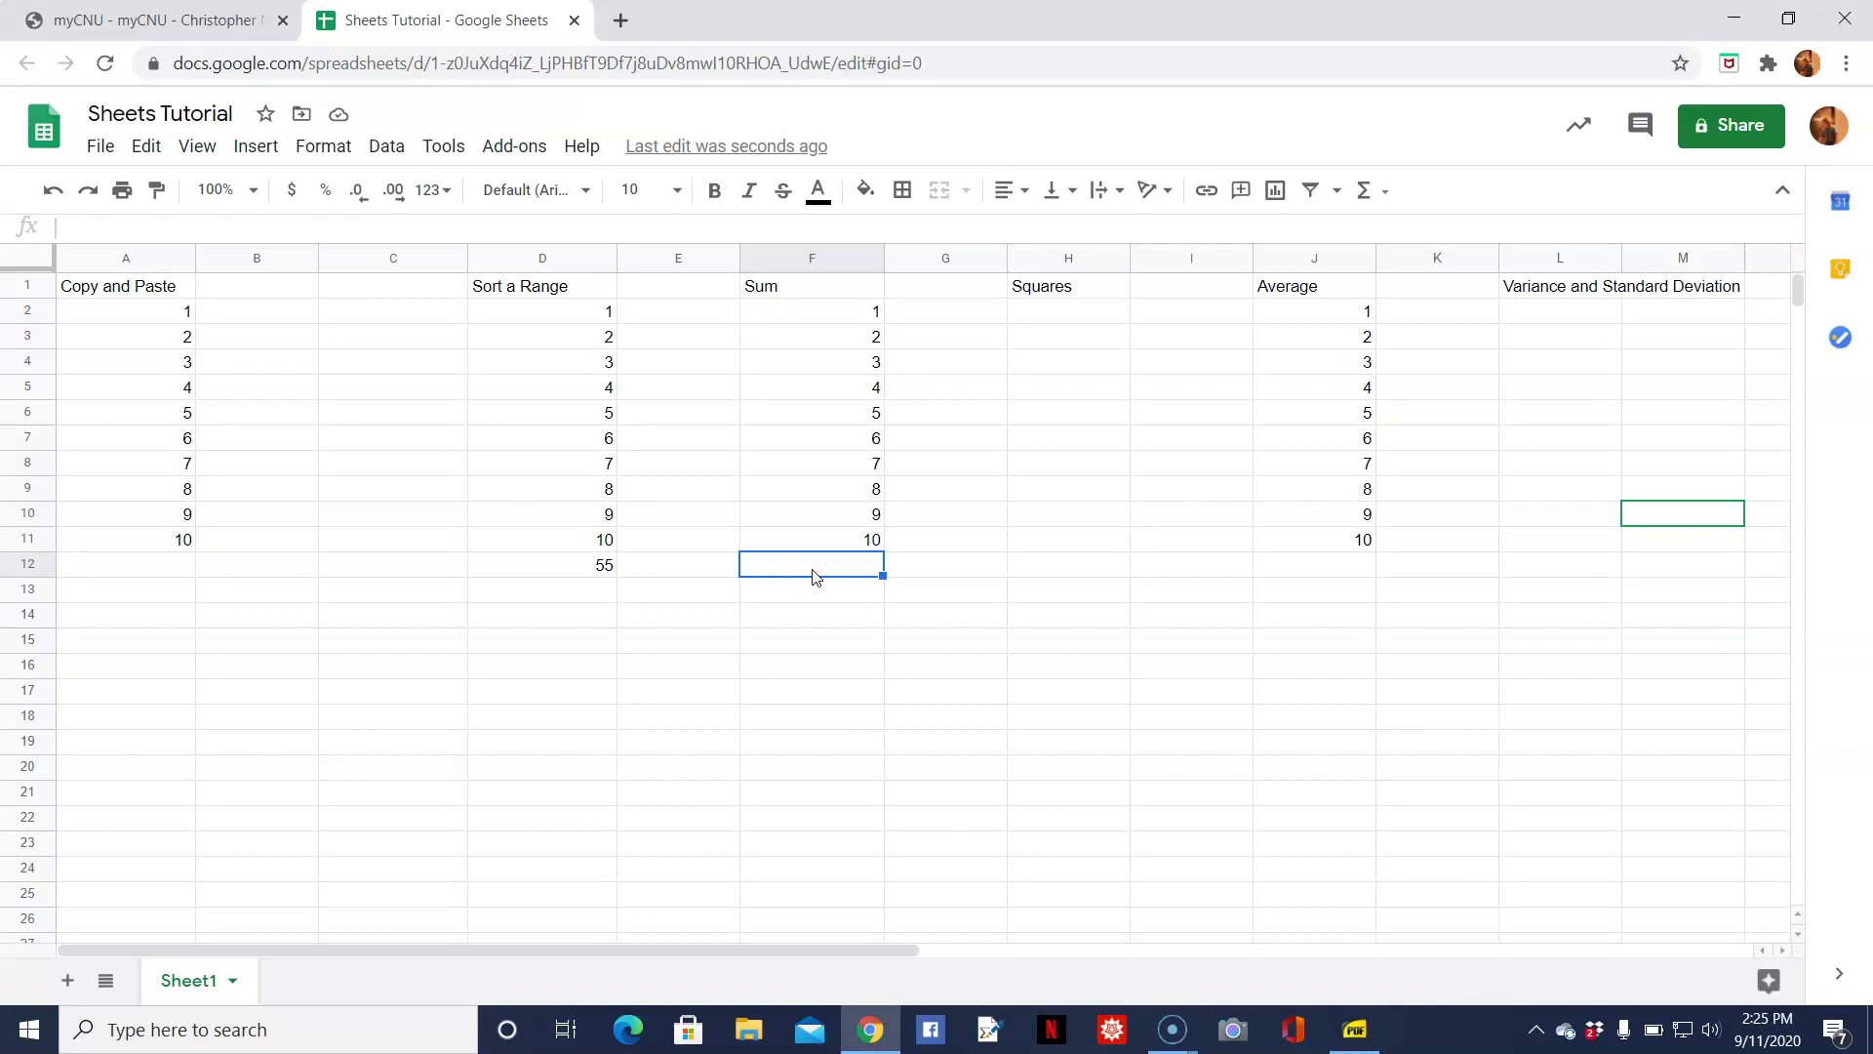
{"action": "type", "text": "="}
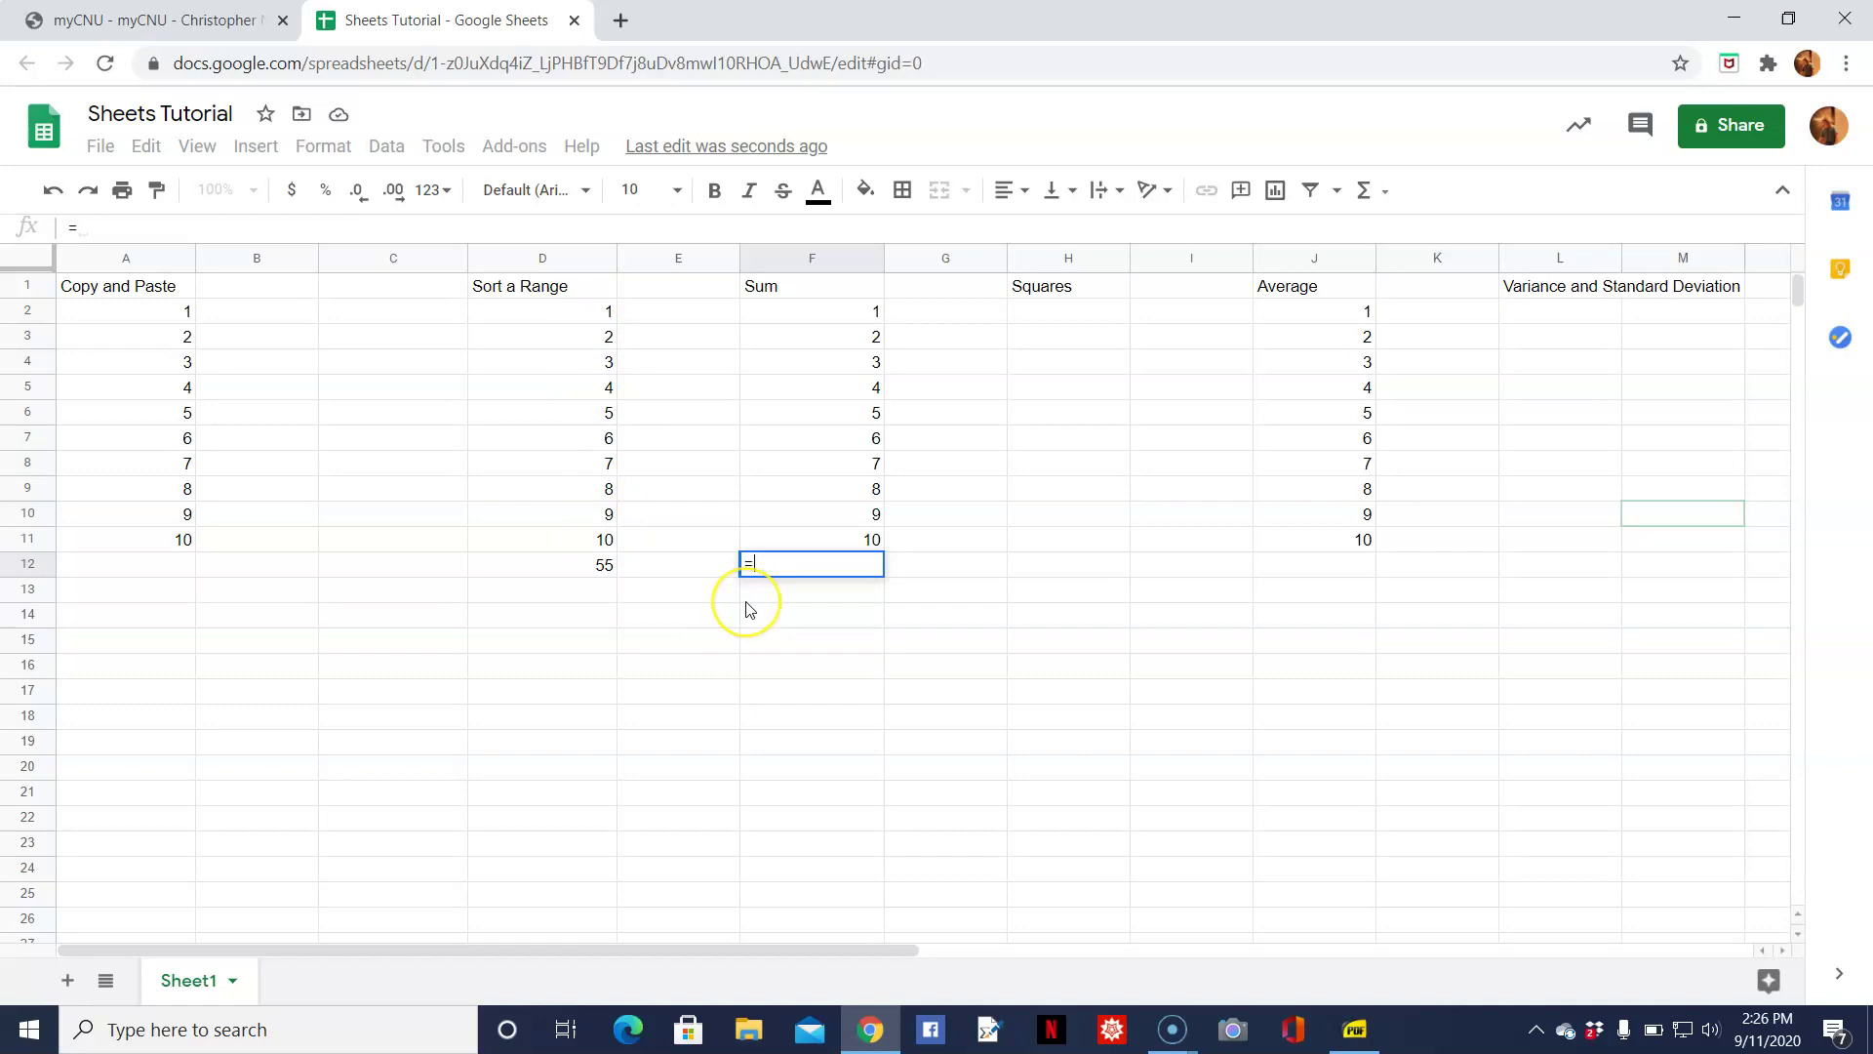
{"action": "type", "text": "sum"}
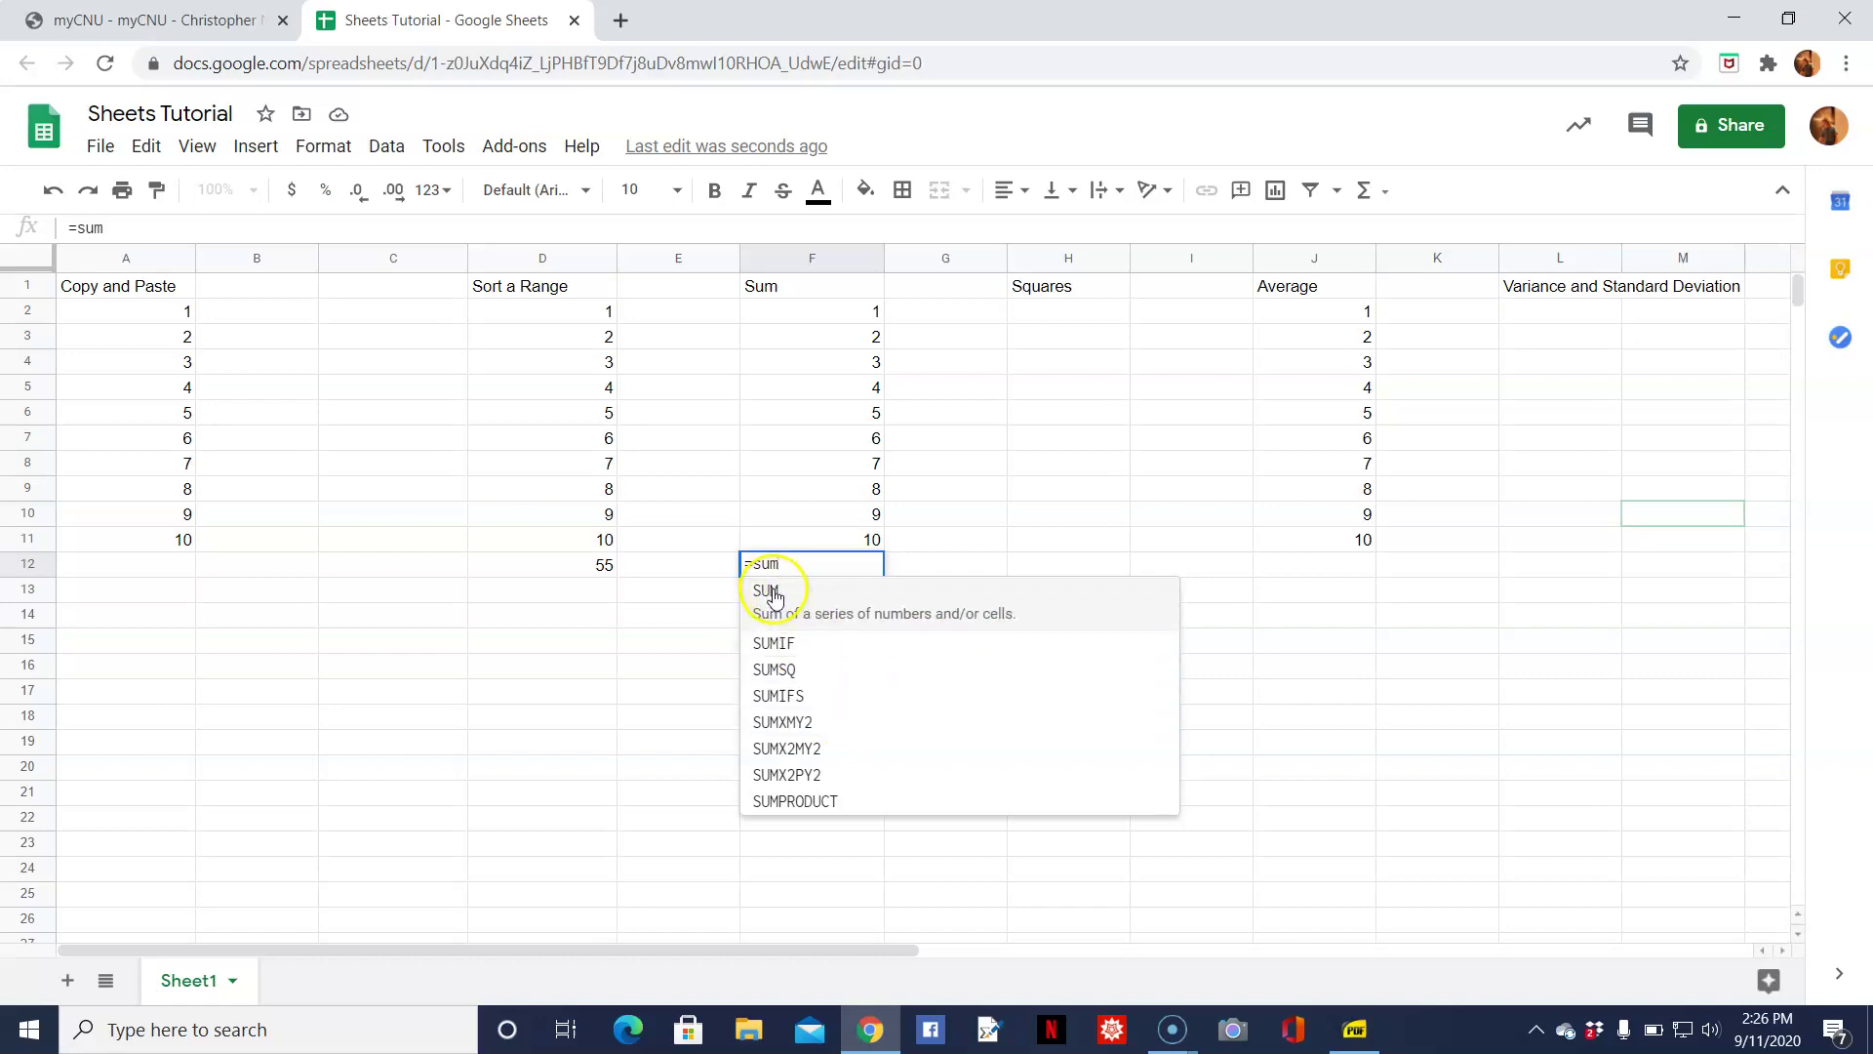
{"action": "left_click", "coordinate": [771, 592]}
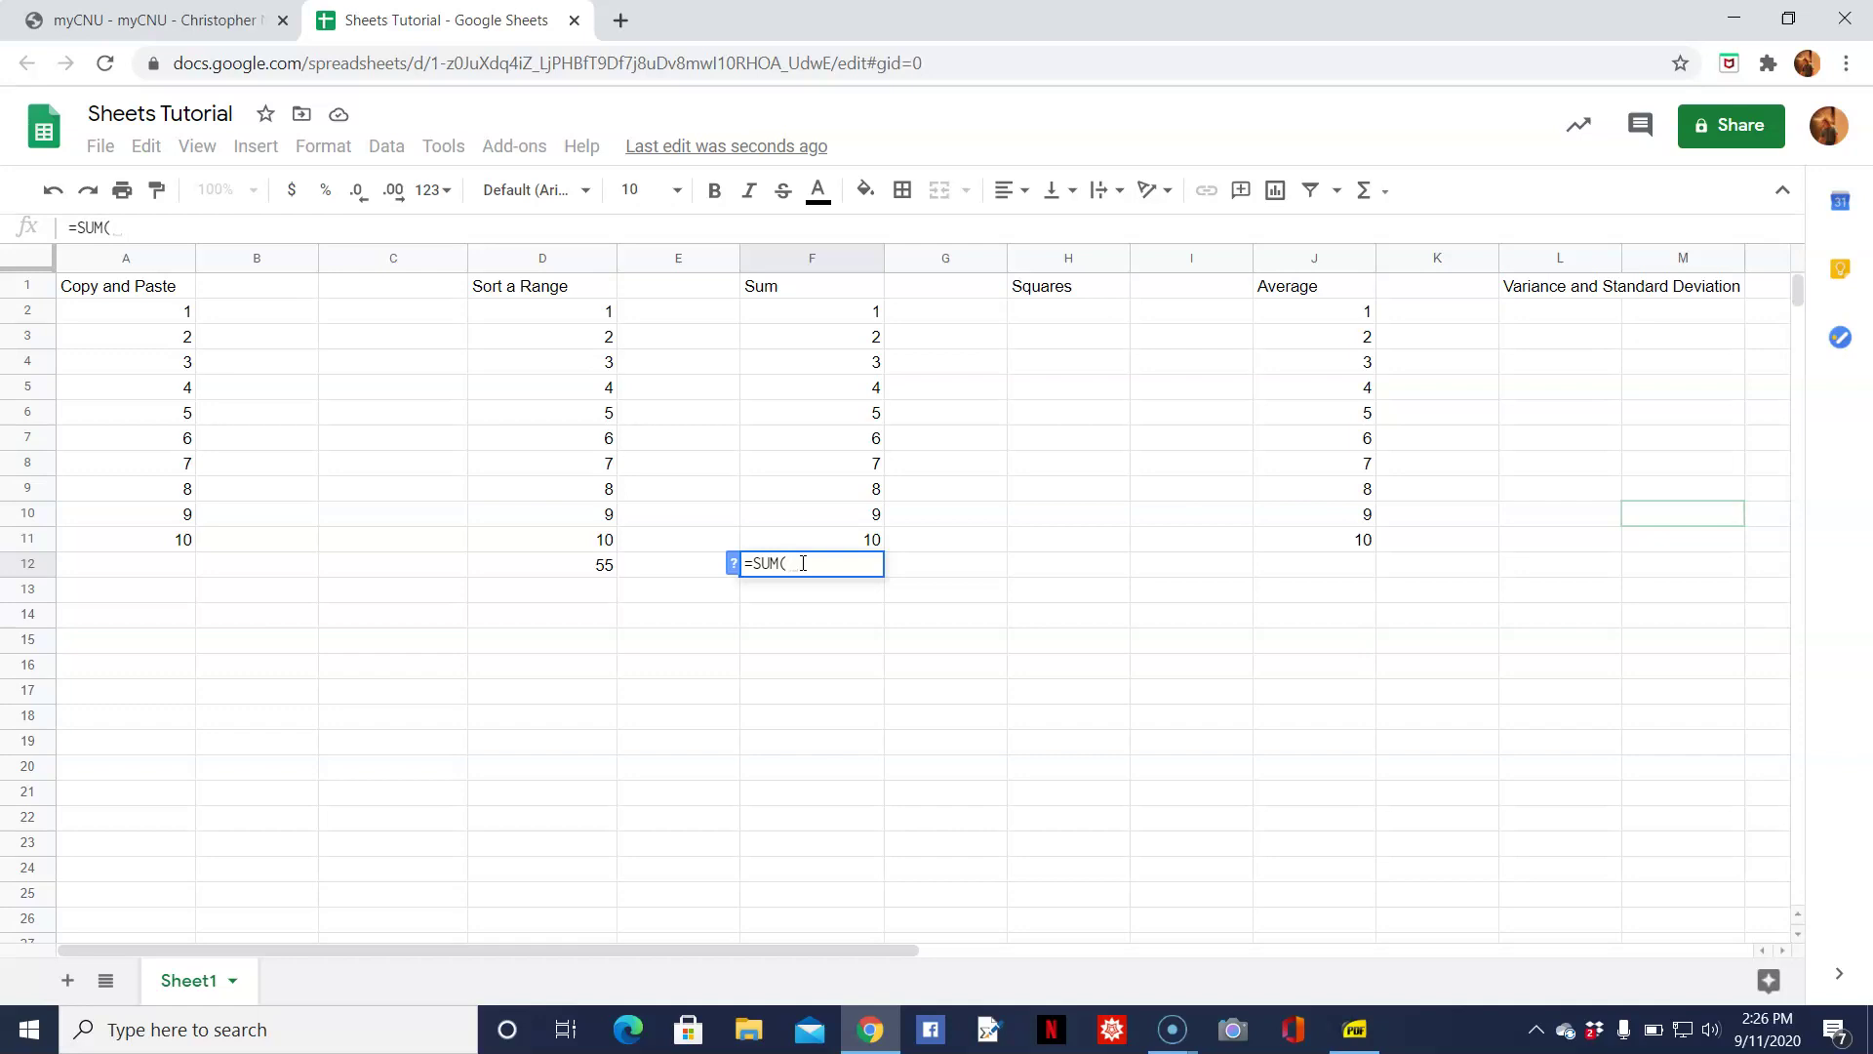
{"action": "key", "text": "Up"}
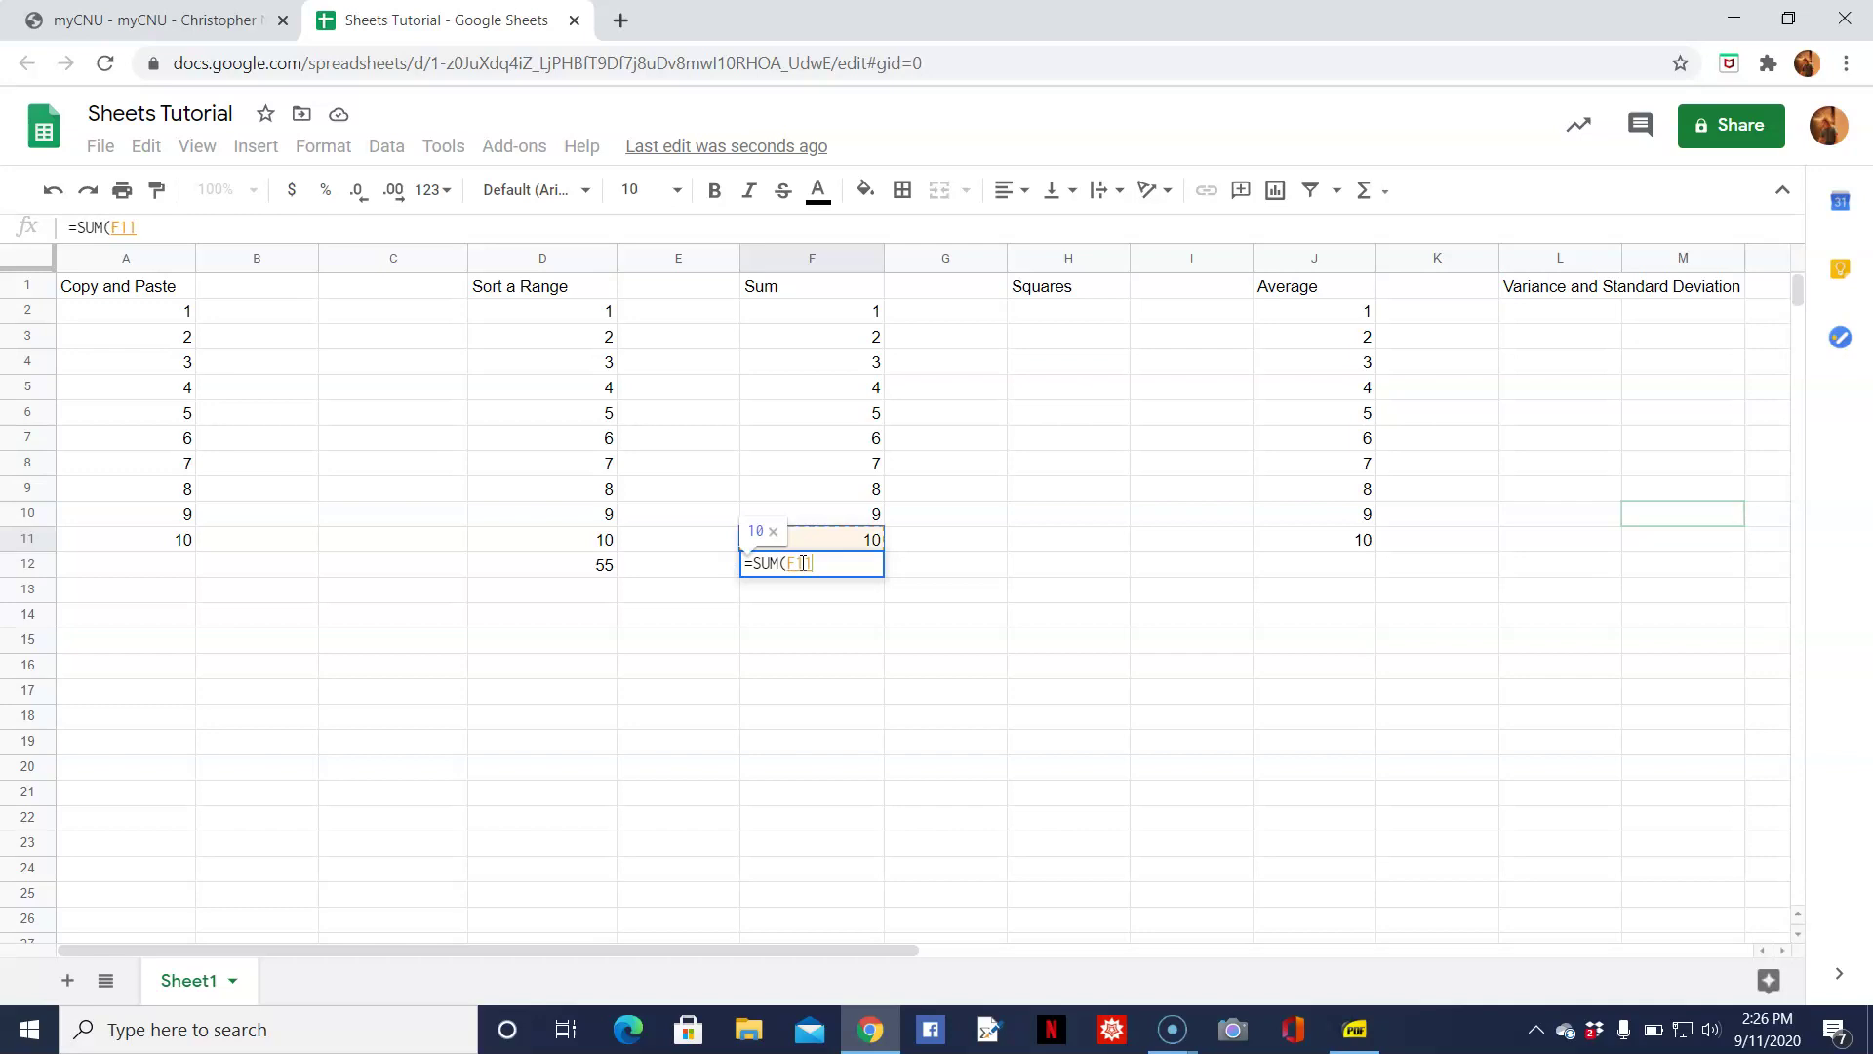
{"action": "key", "text": "shift+Up"}
{"action": "key", "text": "shift+Up"}
{"action": "key", "text": "shift+Up"}
{"action": "key", "text": "shift+Up"}
{"action": "key", "text": "shift+Up"}
{"action": "key", "text": "shift+Up"}
{"action": "key", "text": "shift+Up"}
{"action": "key", "text": "shift+Up"}
{"action": "key", "text": "shift+Up"}
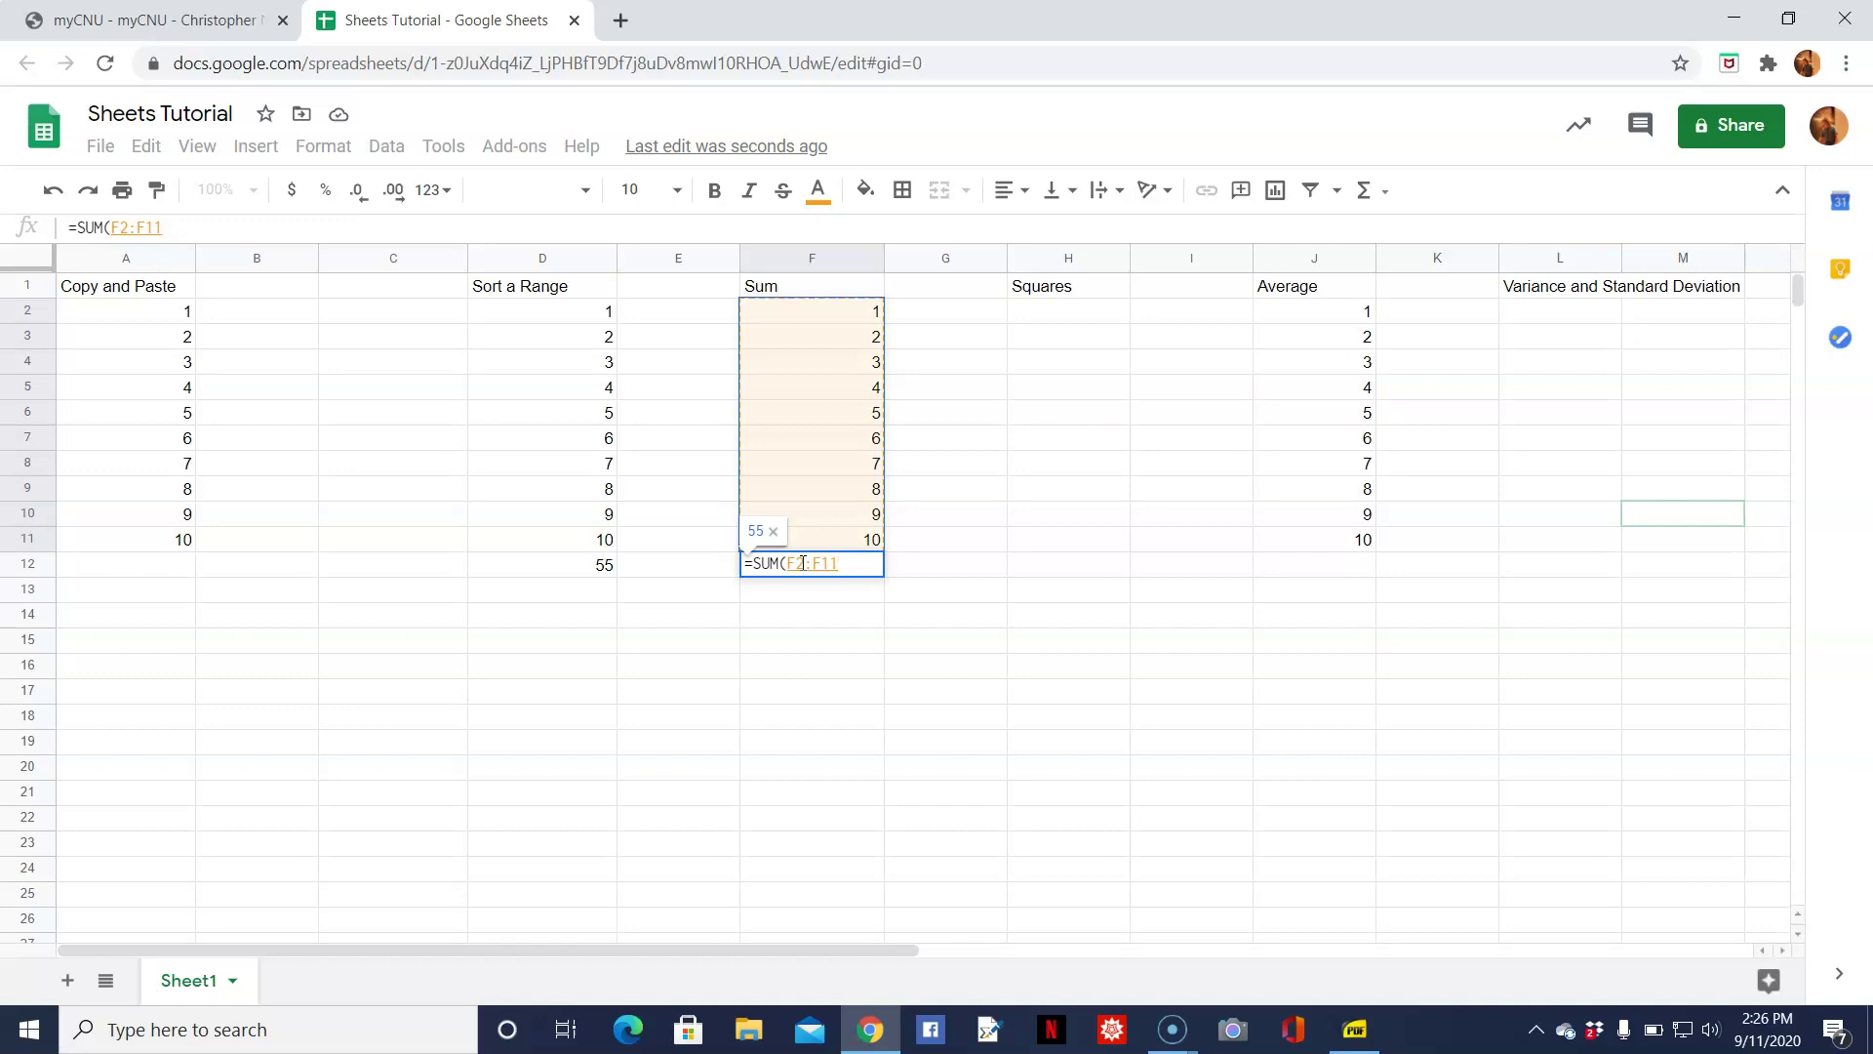
{"action": "type", "text": ")"}
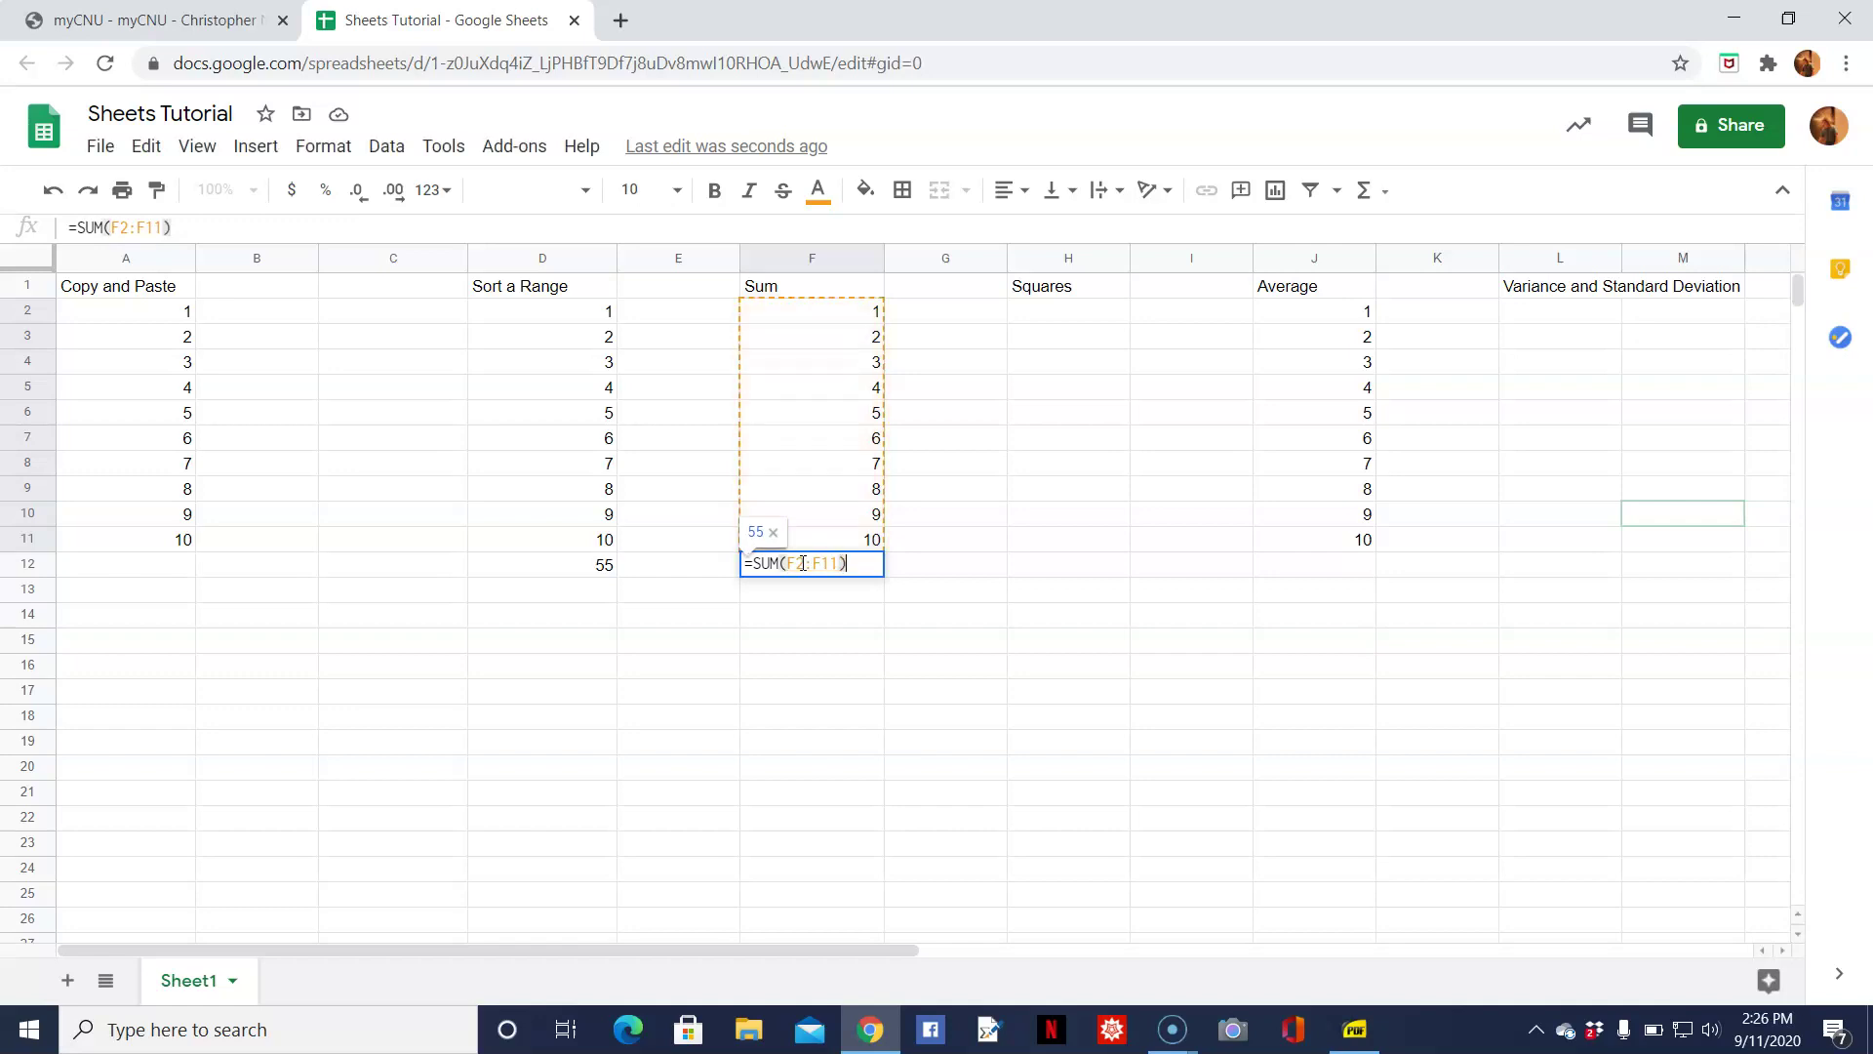
{"action": "key", "text": "Return"}
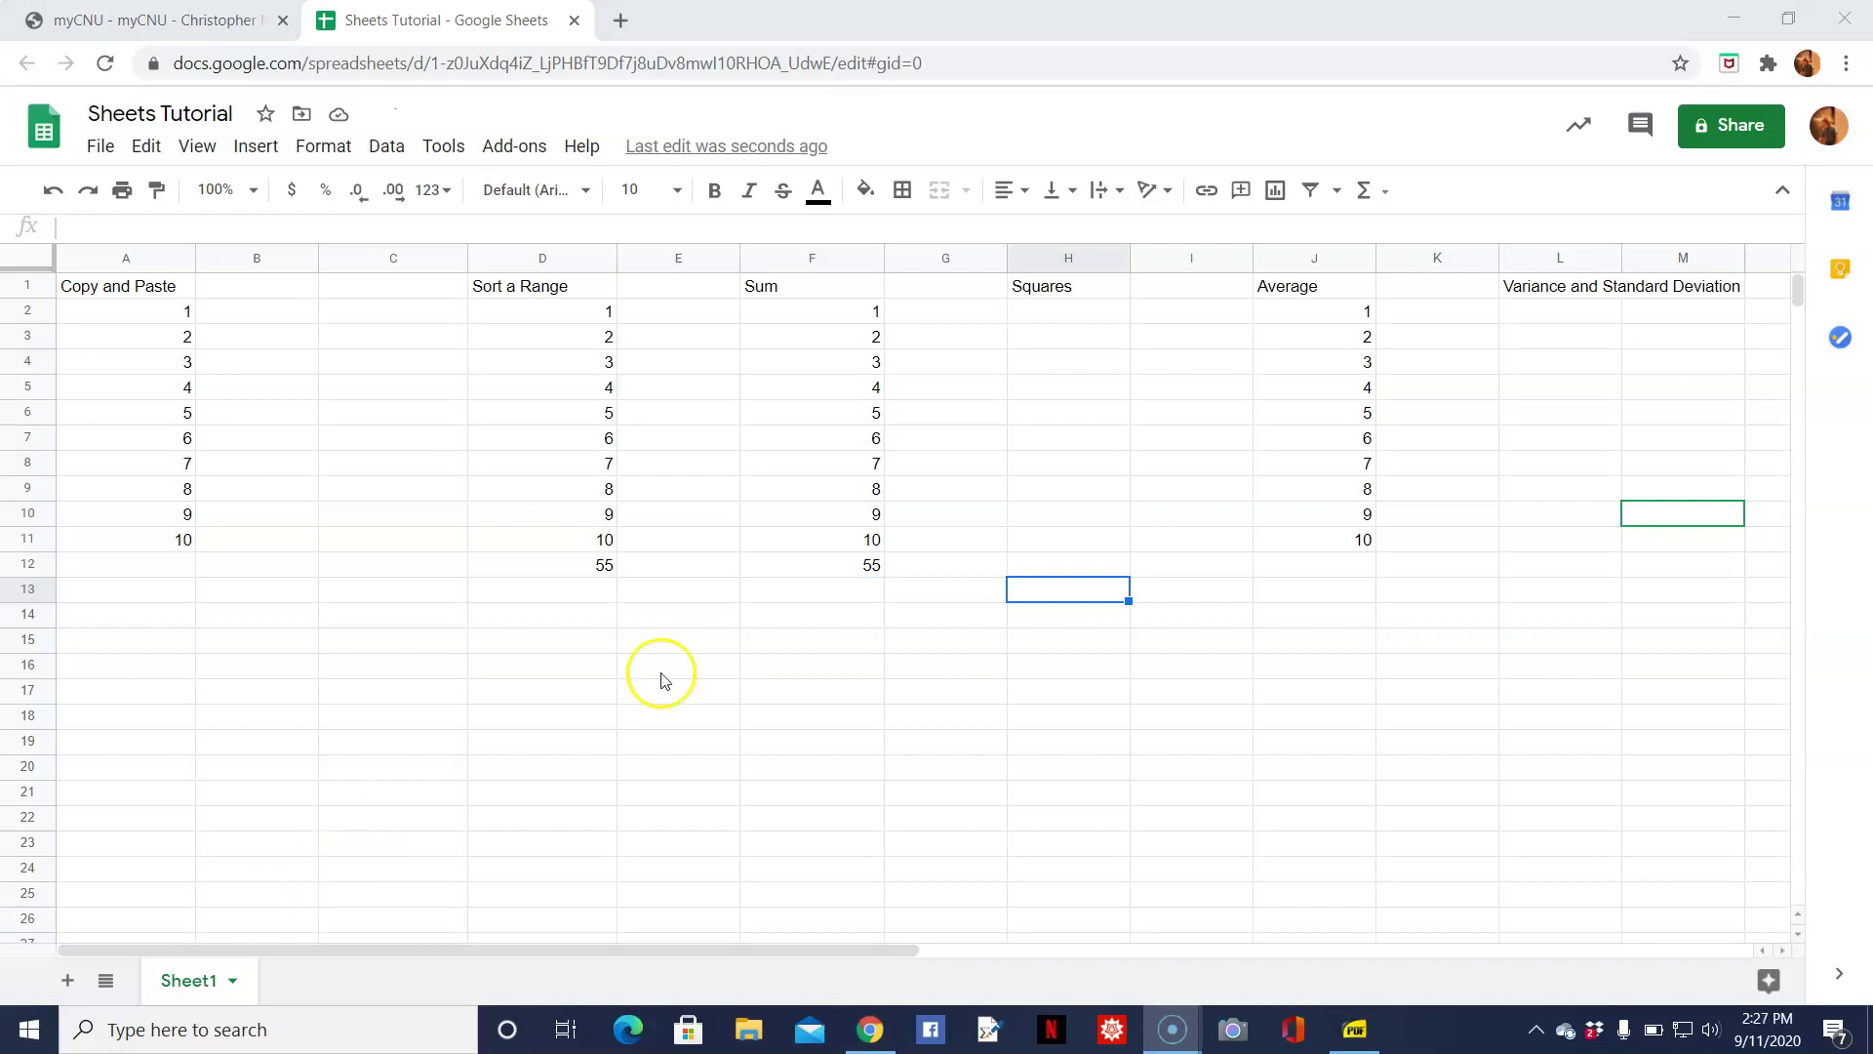
Enter the formula =F2^2 in cell H2 under the Squares heading.
{"action": "left_click", "coordinate": [1078, 473]}
{"action": "key", "text": "Up"}
{"action": "key", "text": "Up"}
{"action": "key", "text": "Up"}
{"action": "key", "text": "Up"}
{"action": "key", "text": "Up"}
{"action": "key", "text": "Up"}
{"action": "key", "text": "Up"}
{"action": "key", "text": "Up"}
{"action": "key", "text": "Up"}
{"action": "key", "text": "Up"}
{"action": "key", "text": "Up"}
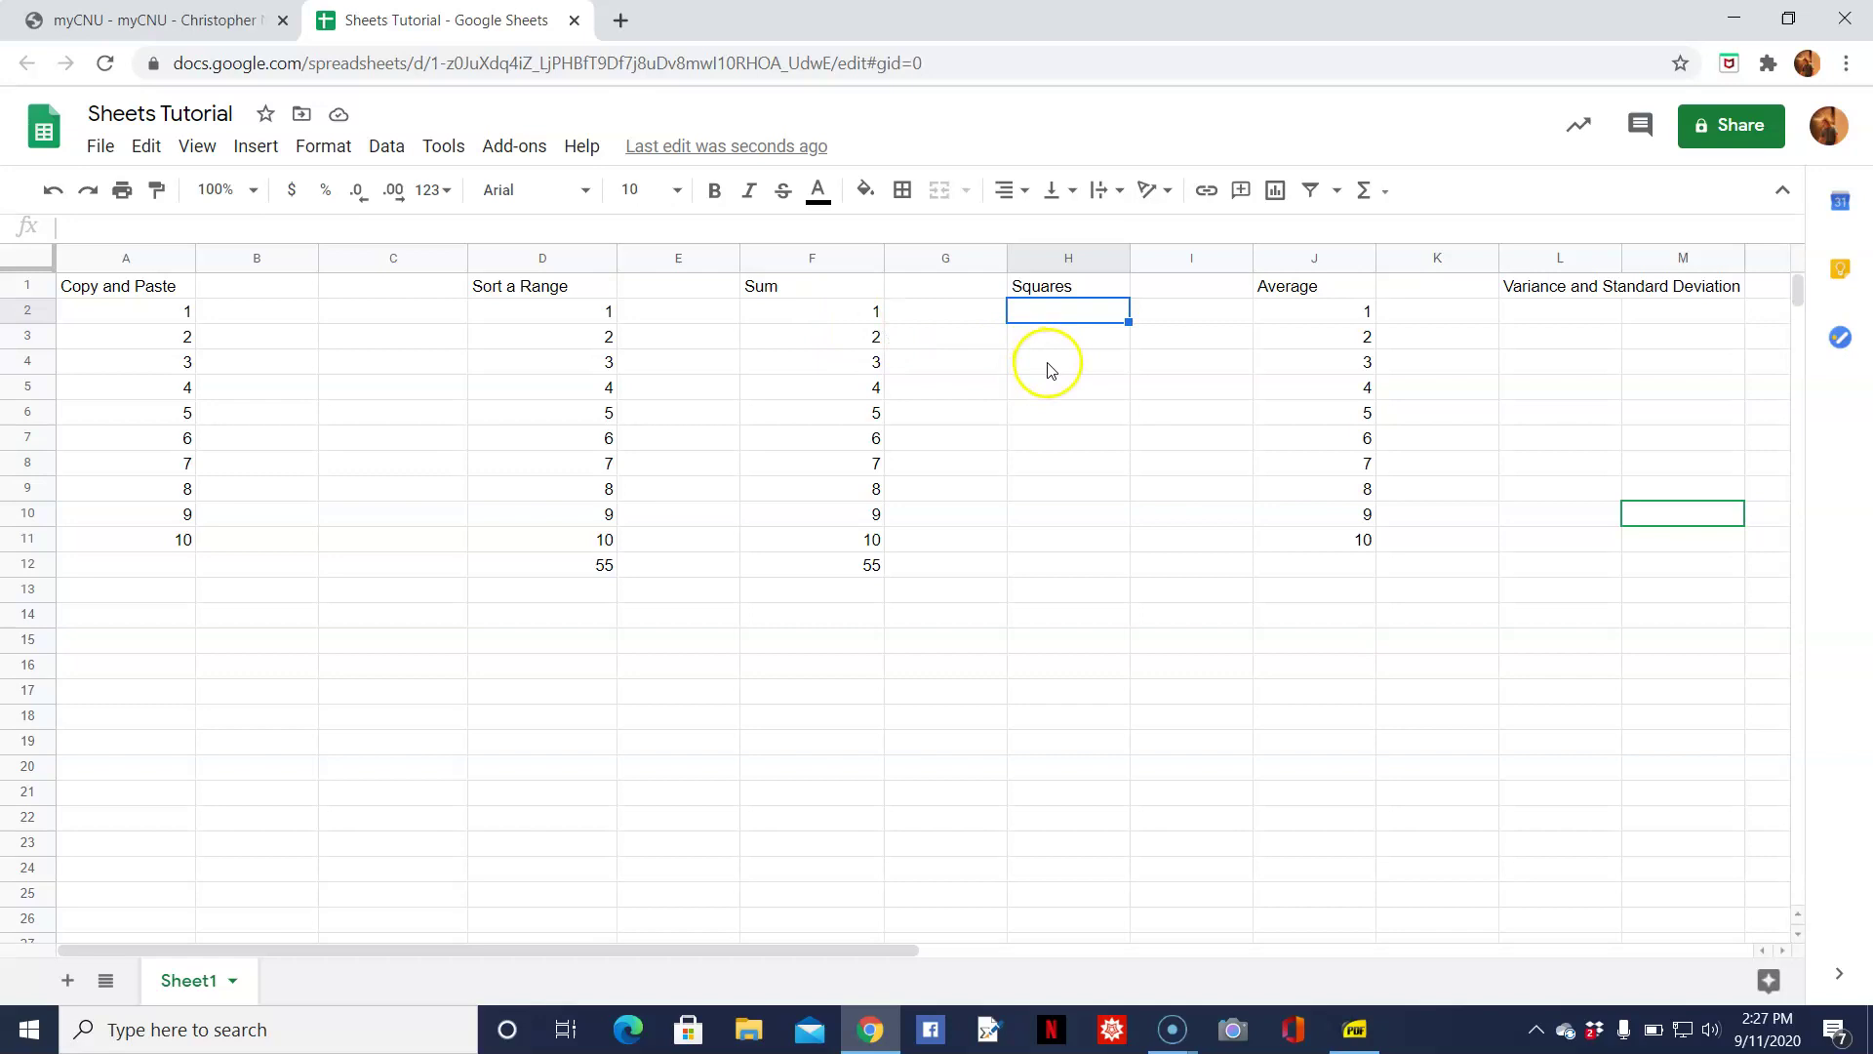
{"action": "type", "text": "="}
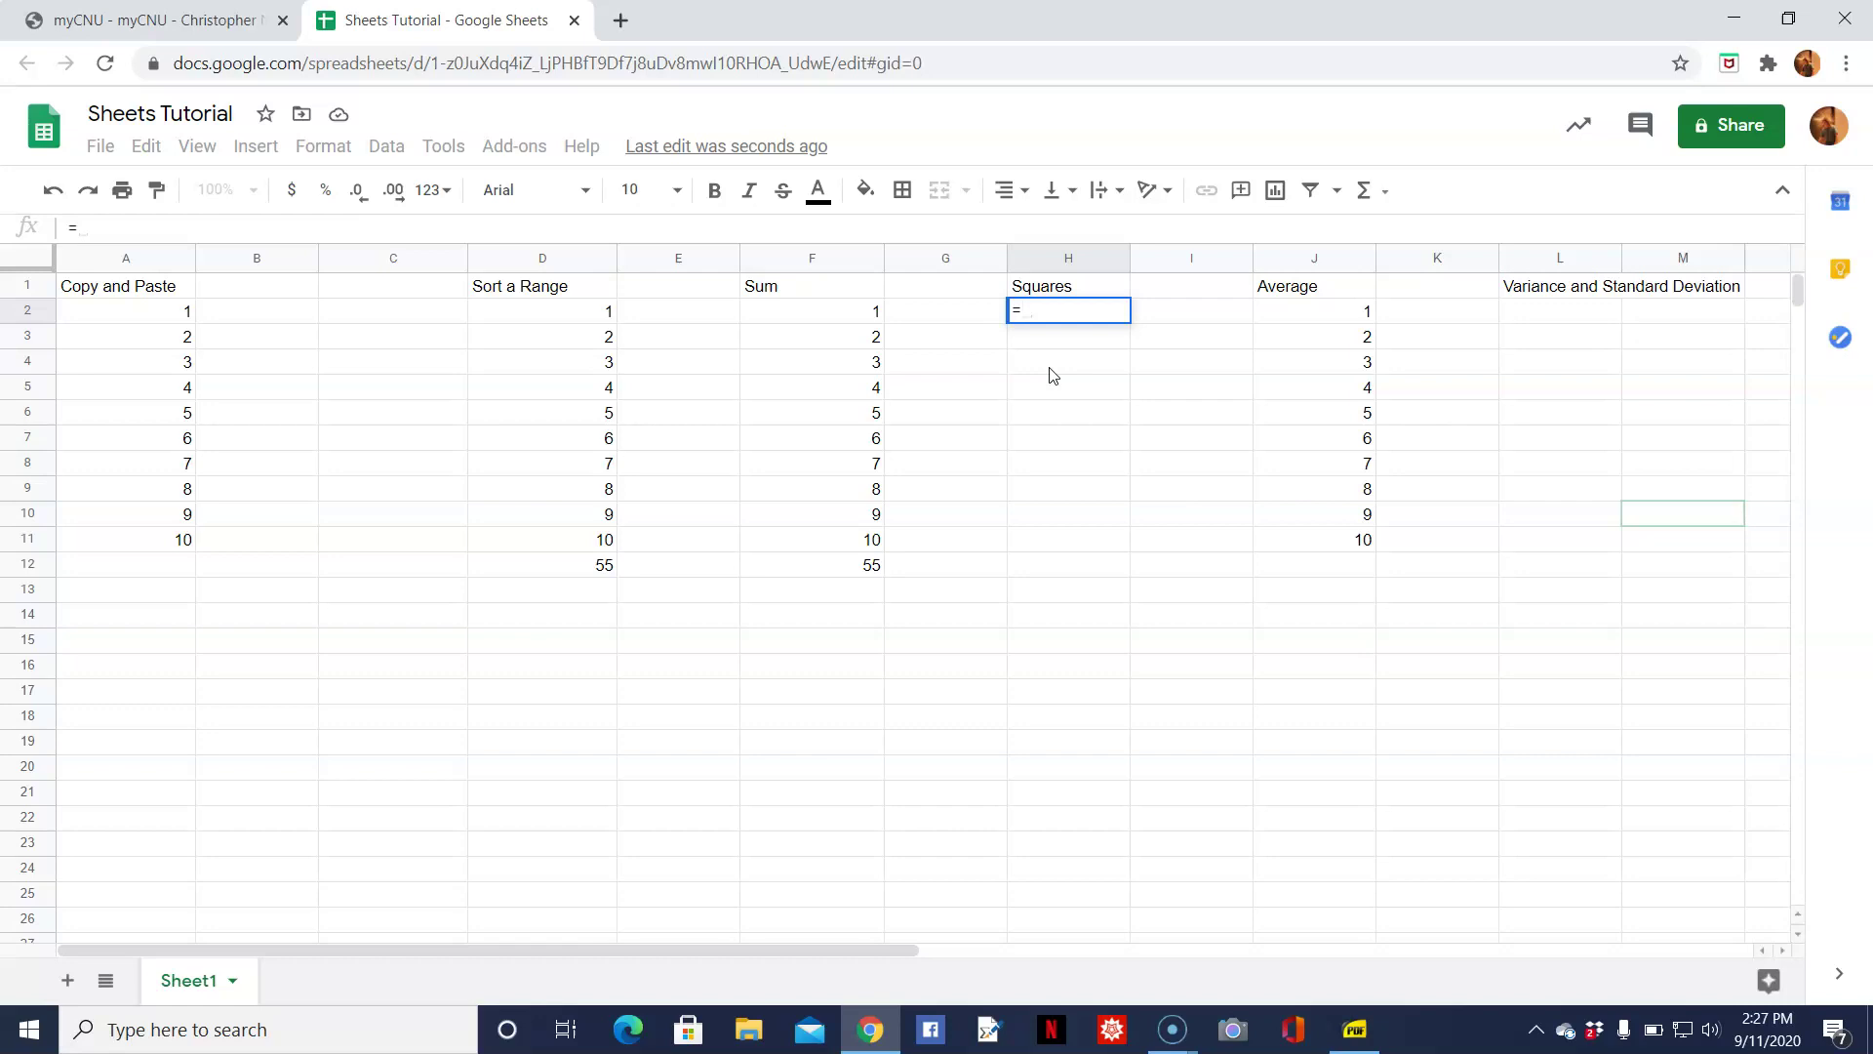
{"action": "key", "text": "Left"}
{"action": "key", "text": "Left"}
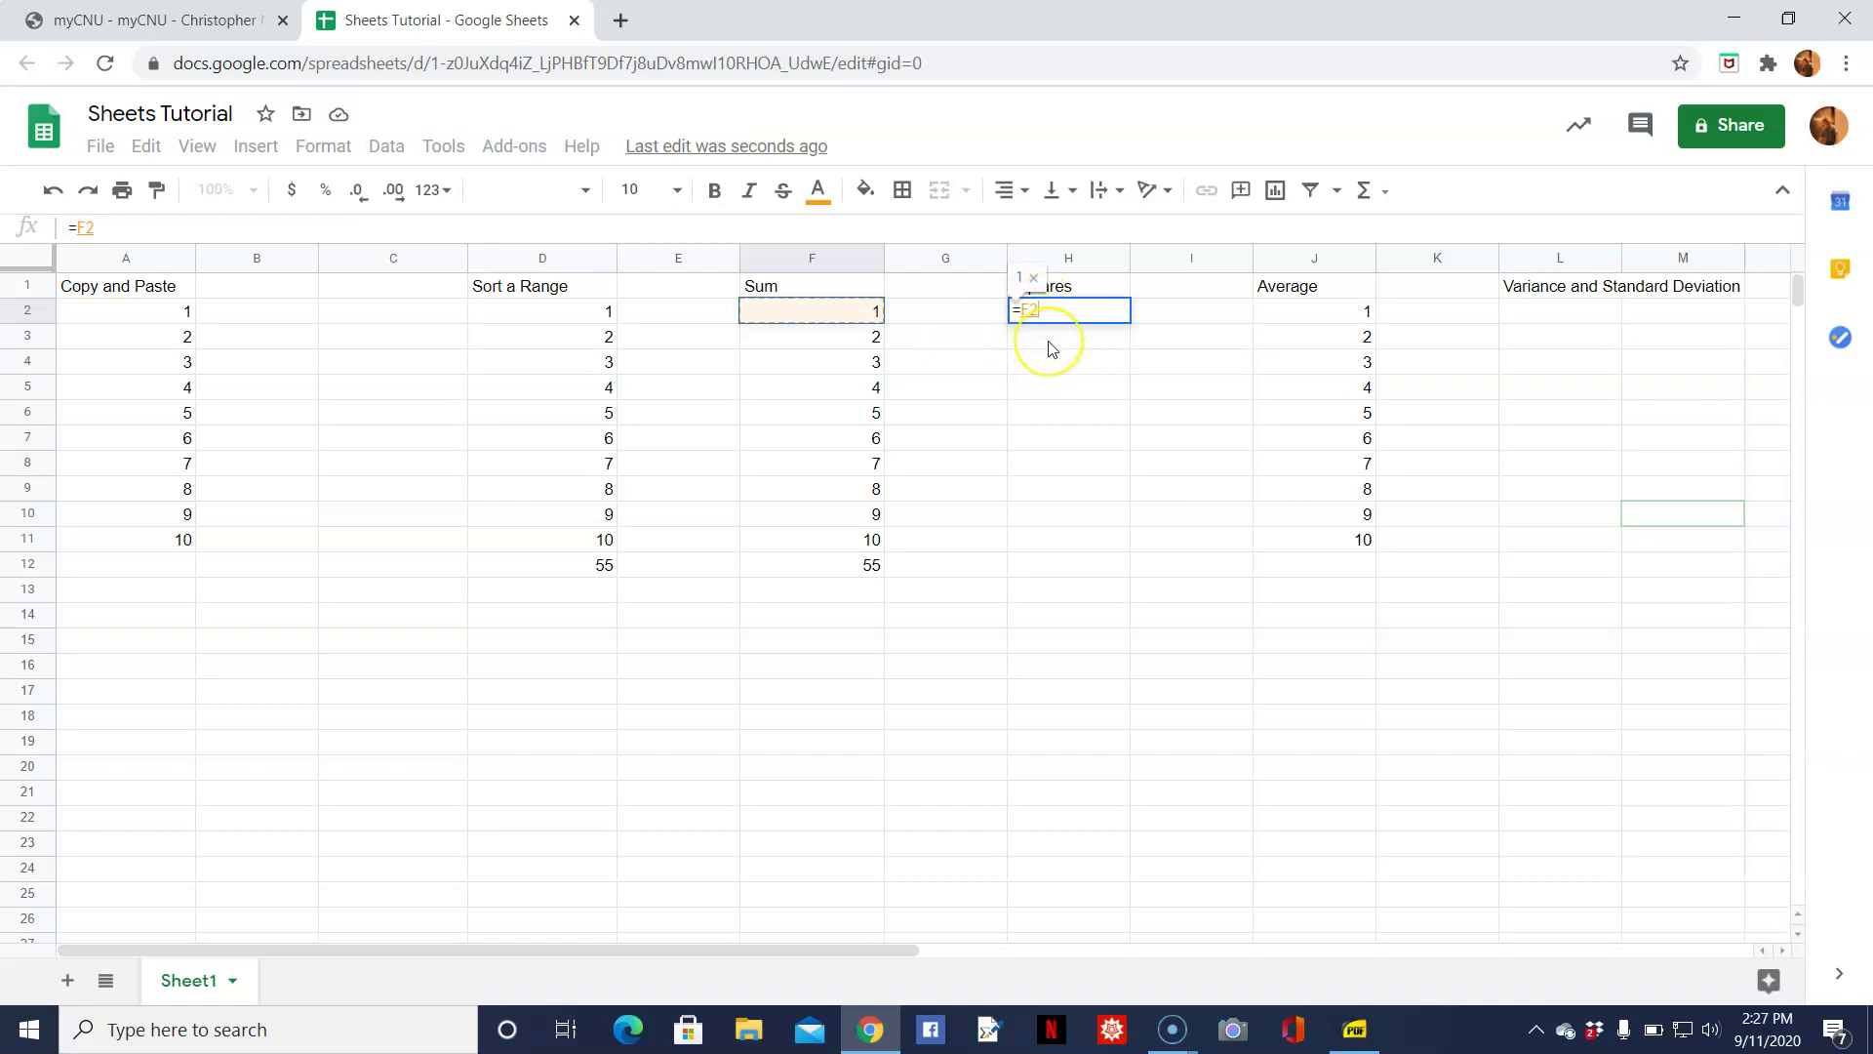
{"action": "type", "text": "^2"}
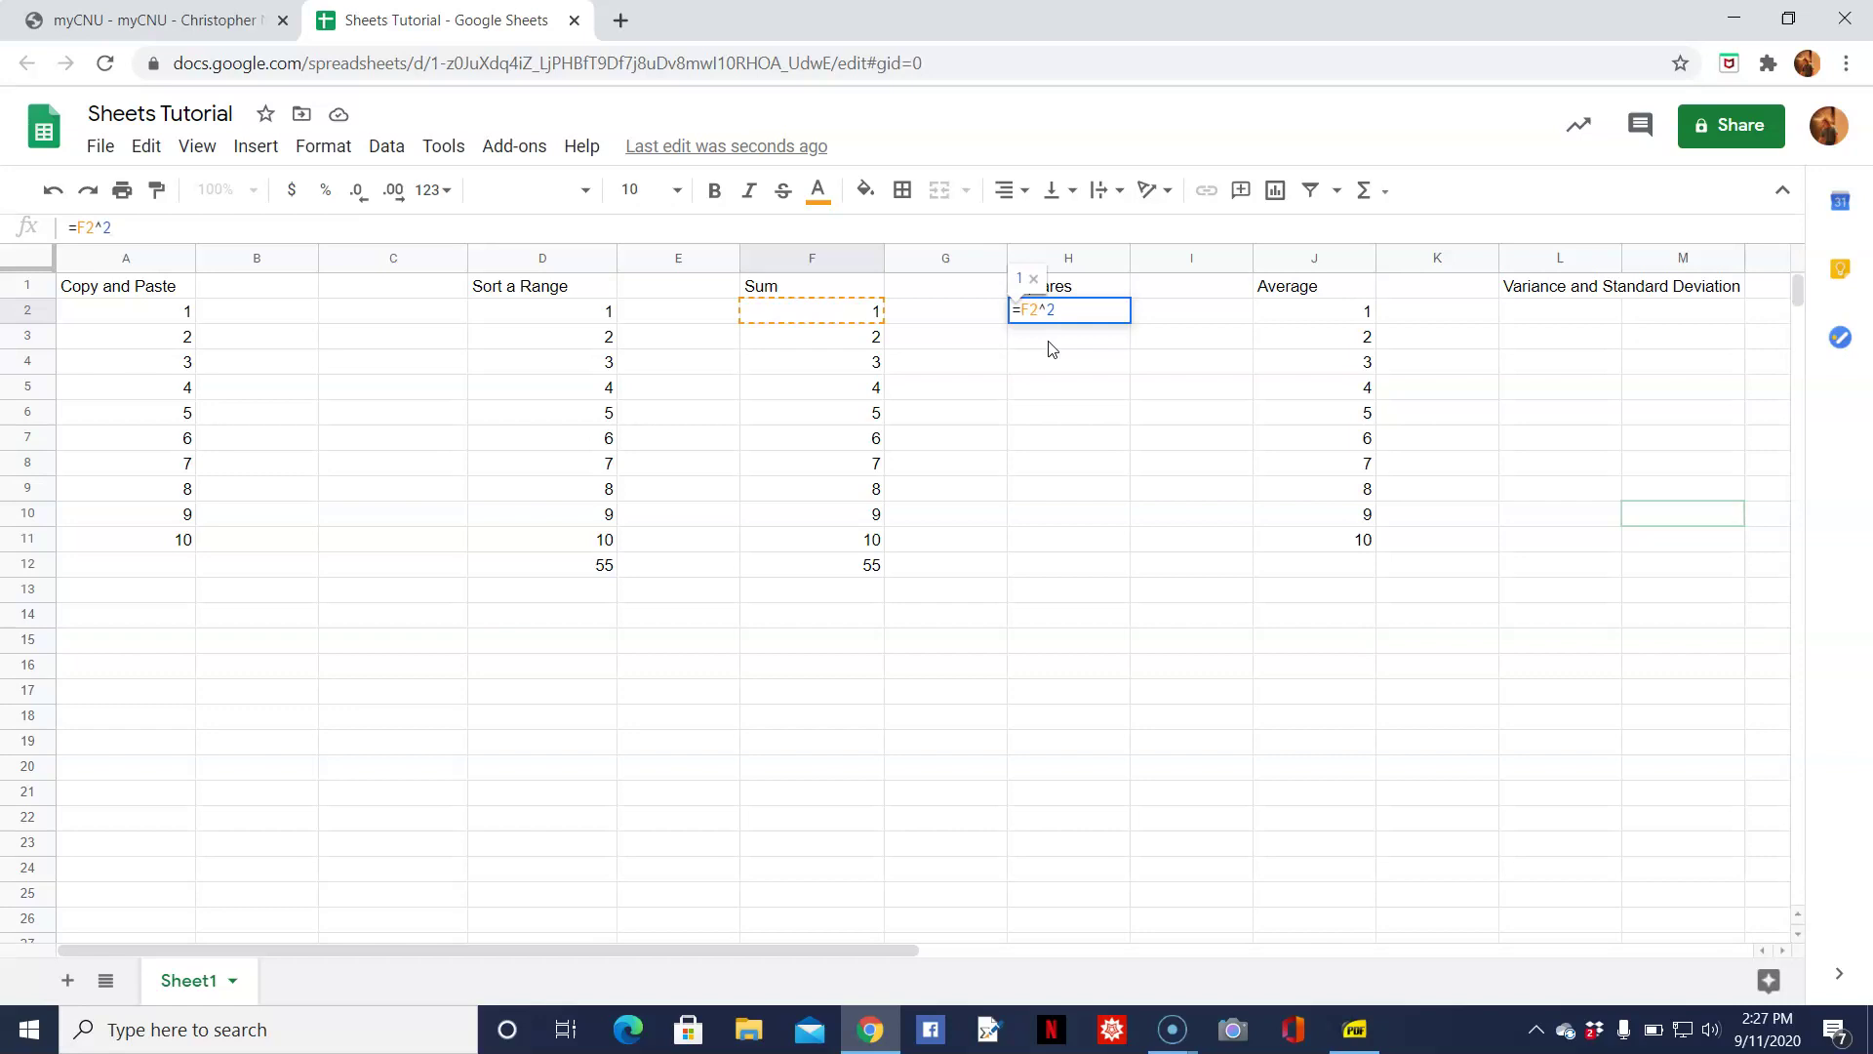
{"action": "key", "text": "Return"}
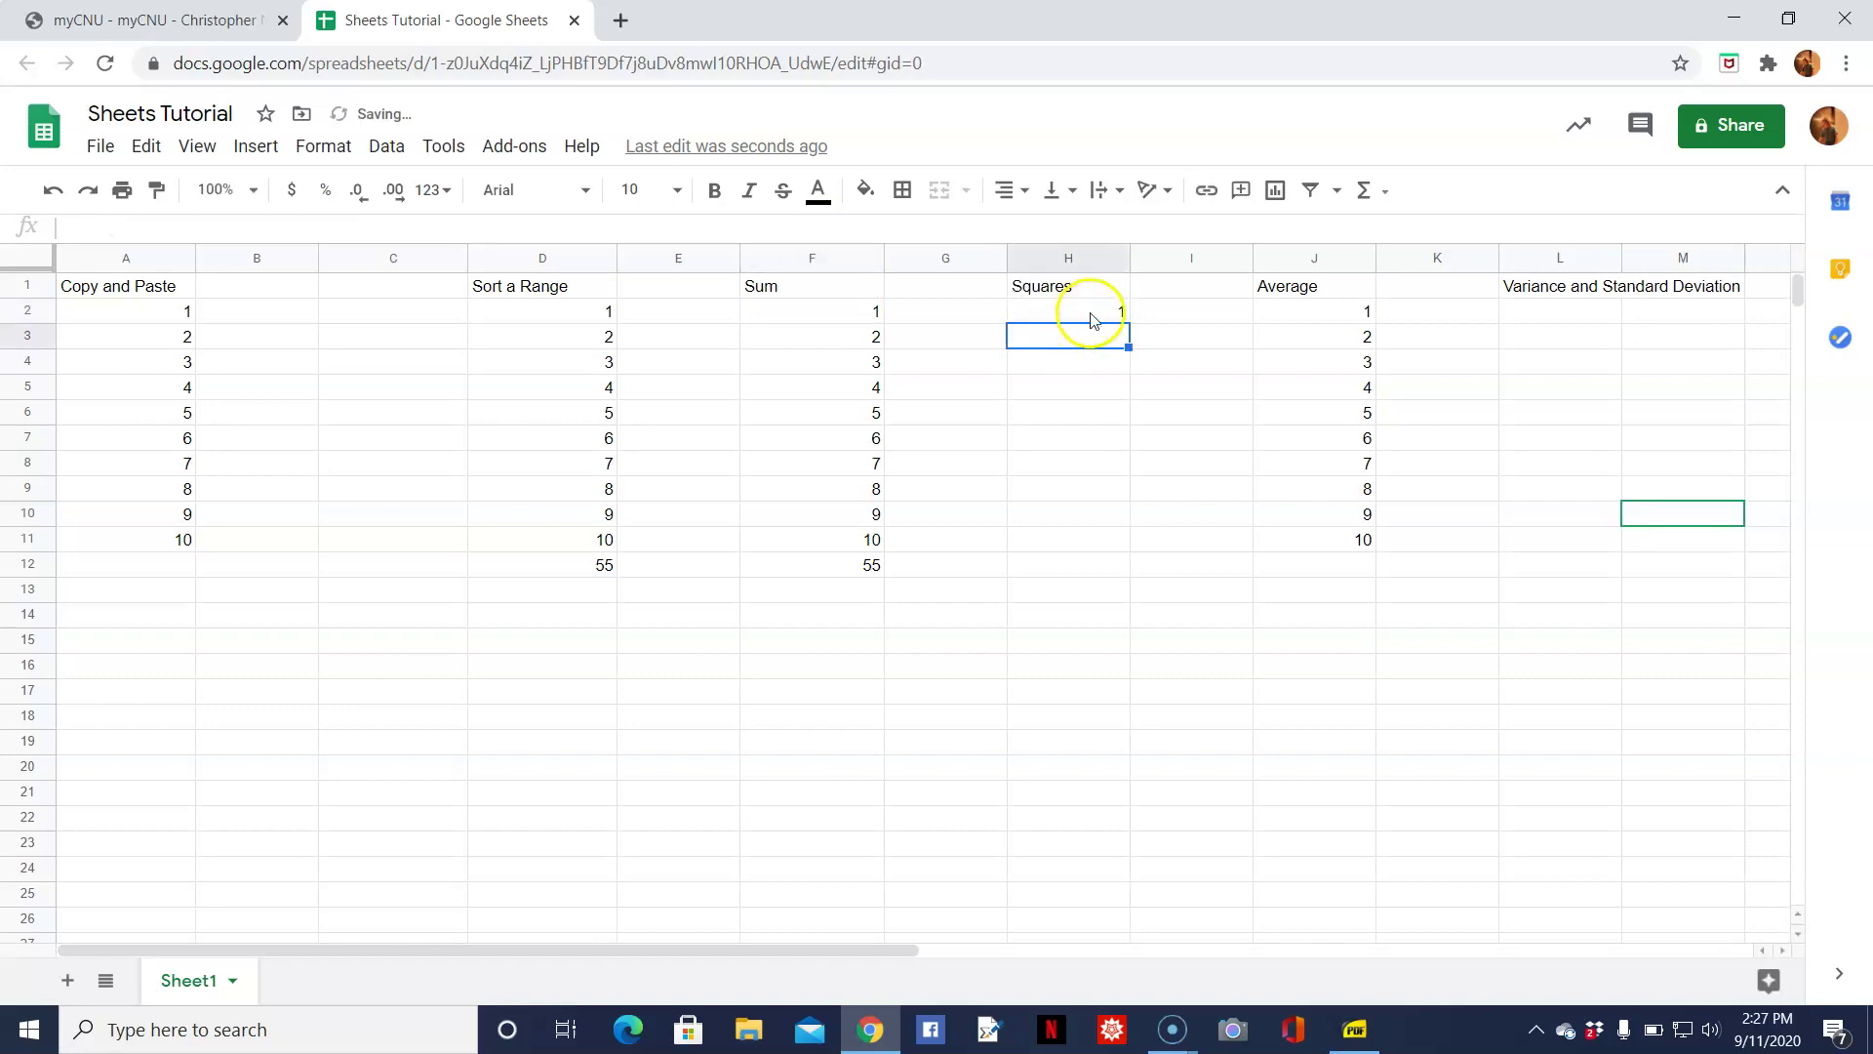
Copy the square formula from cell H2 and paste it into the range H3:H11.
{"action": "left_click", "coordinate": [1090, 314]}
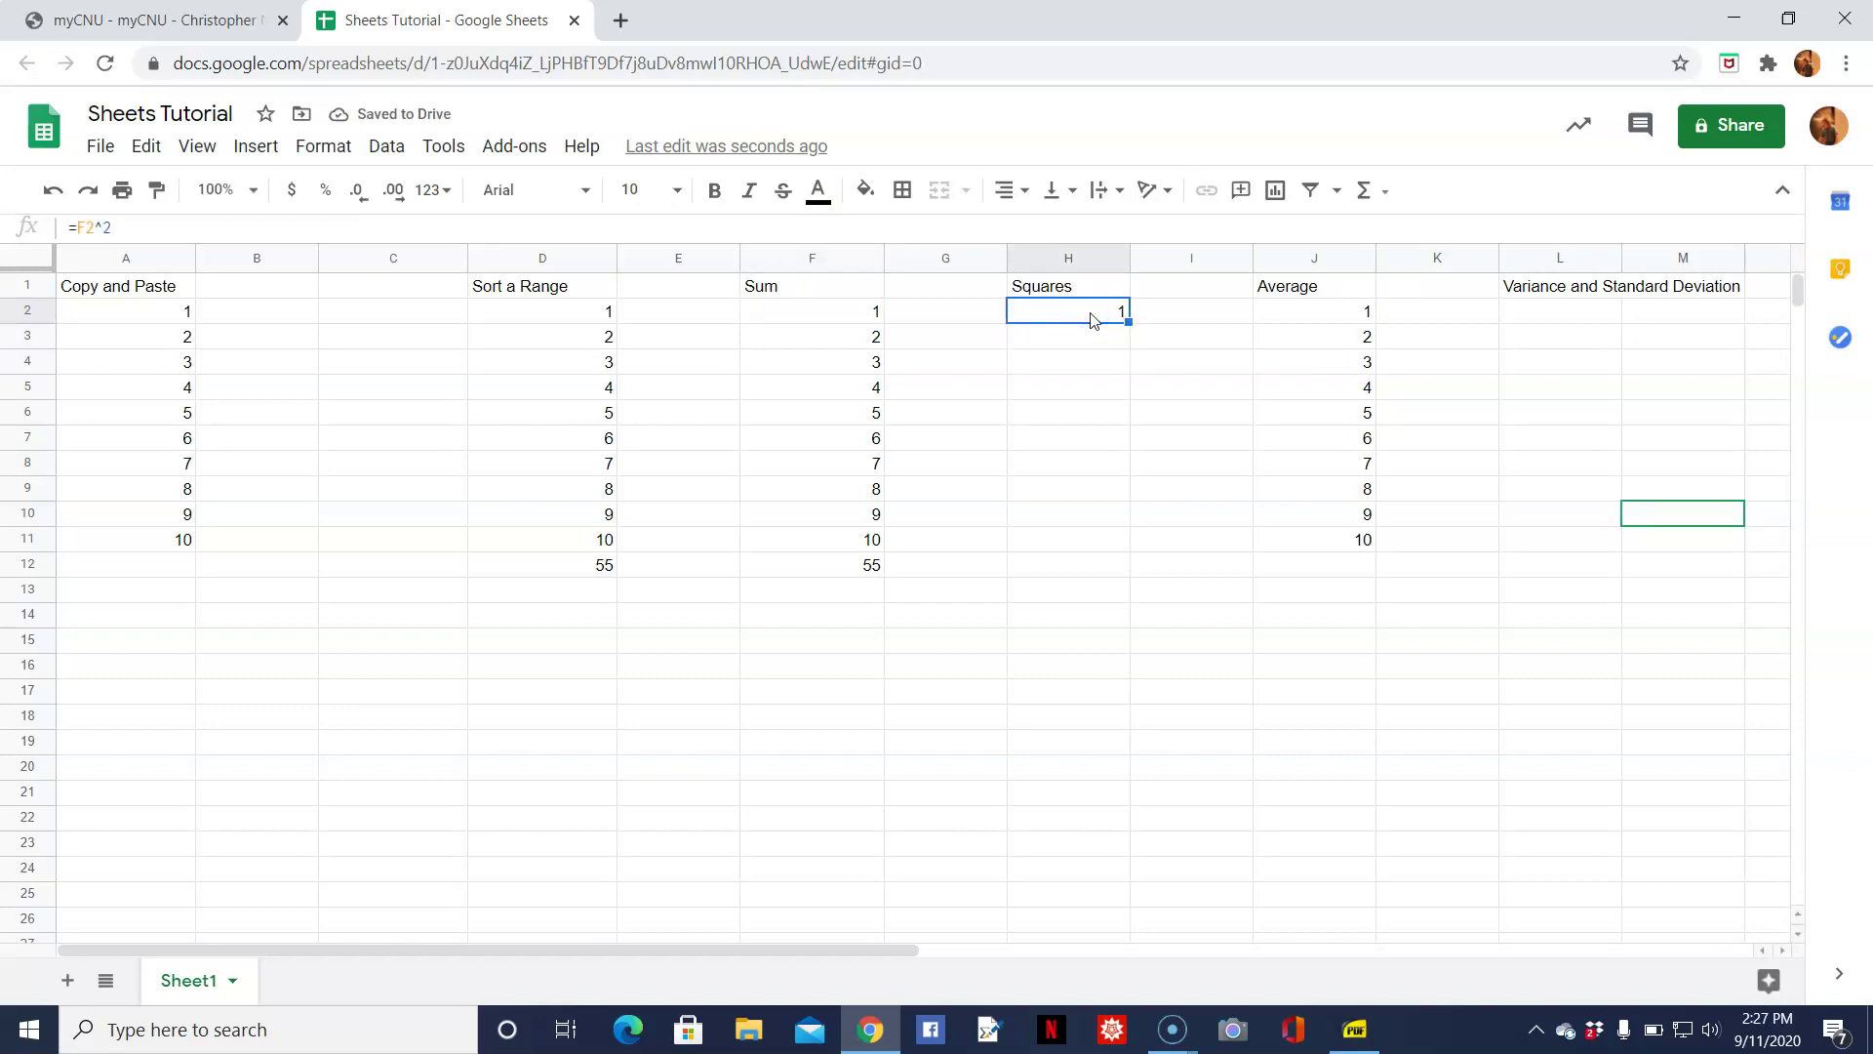
{"action": "left_click", "coordinate": [1091, 313]}
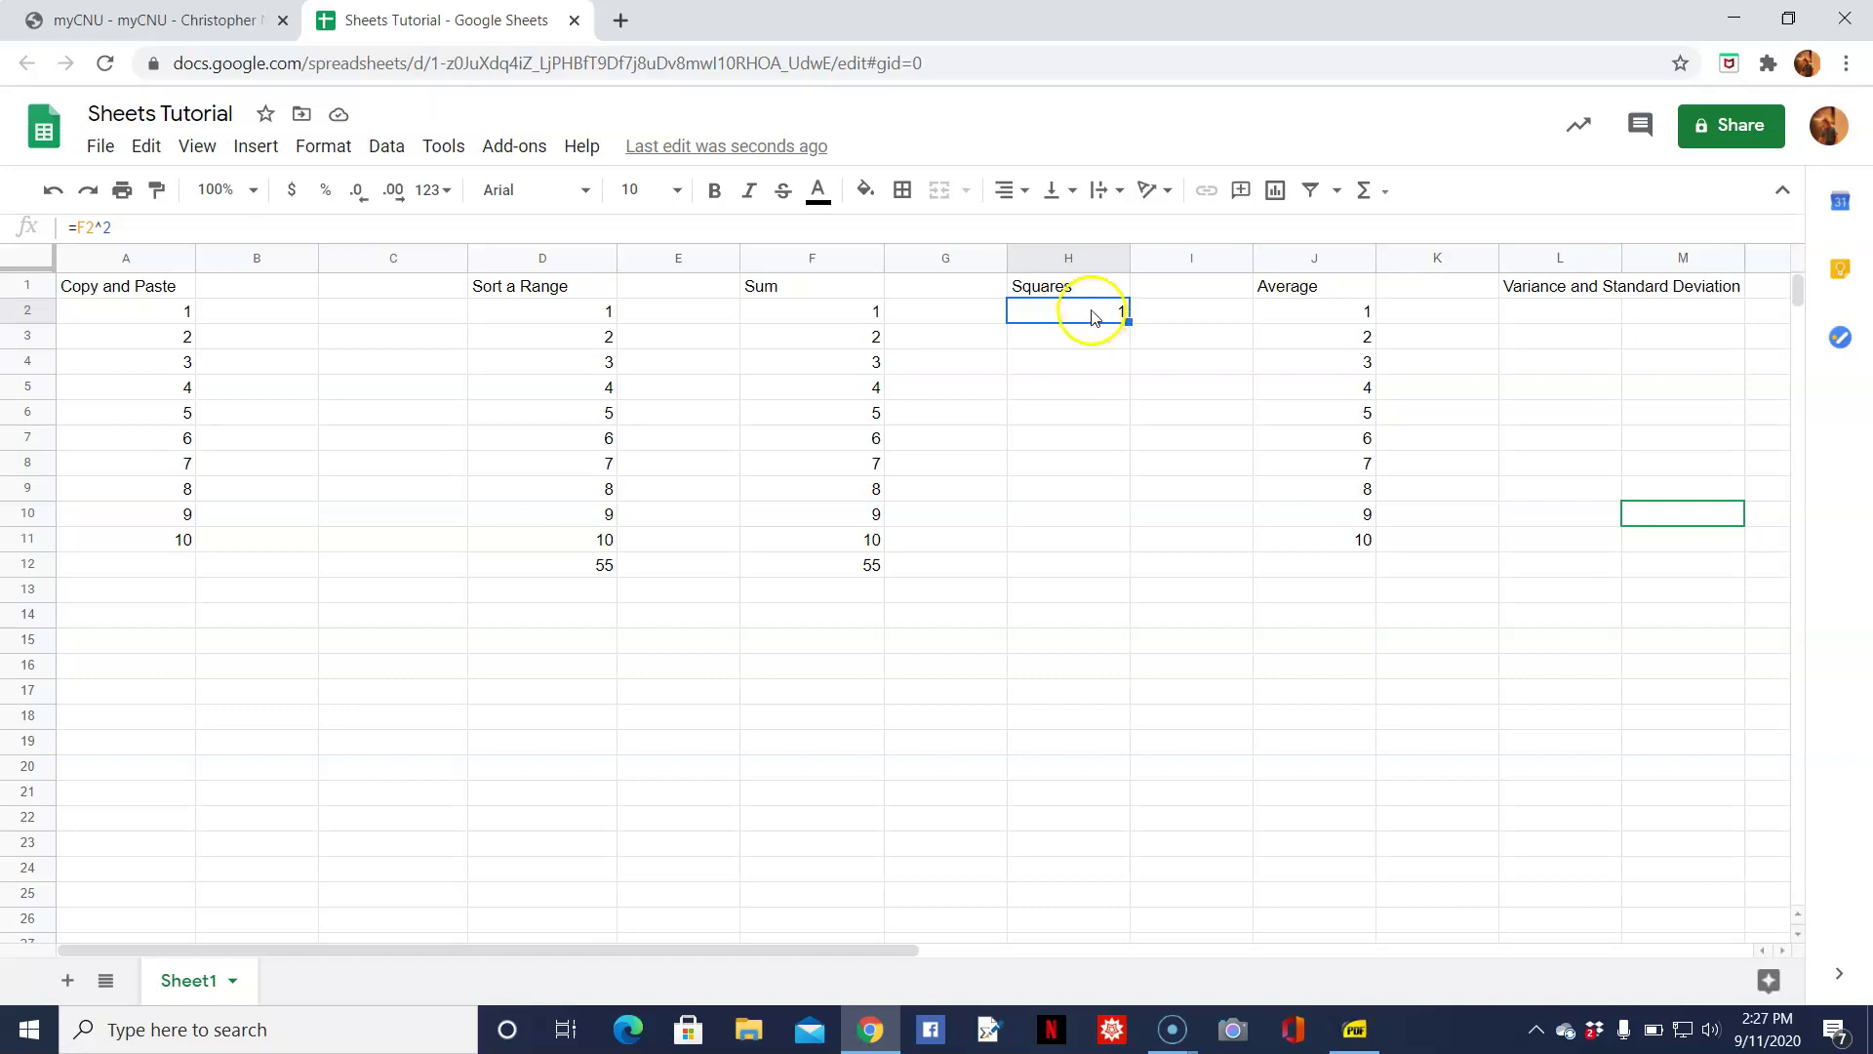
{"action": "key", "text": "ctrl+c"}
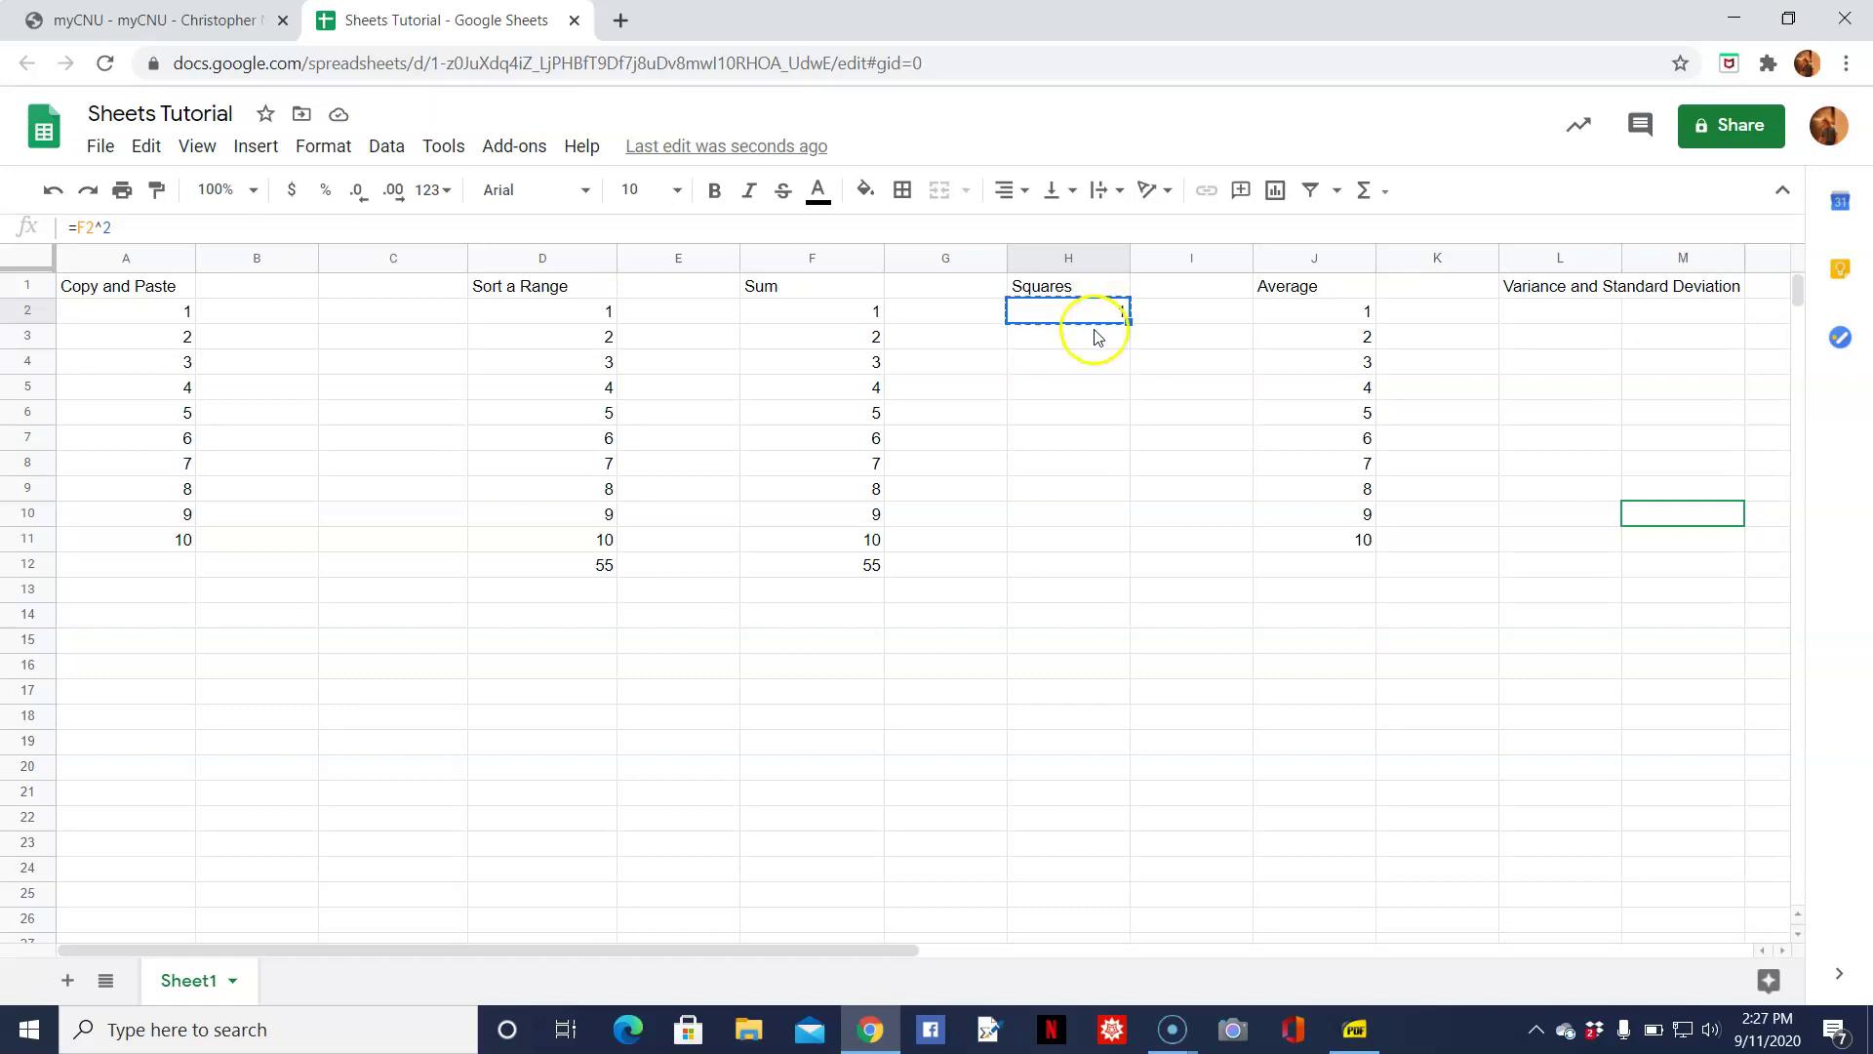
{"action": "left_click", "coordinate": [1095, 343]}
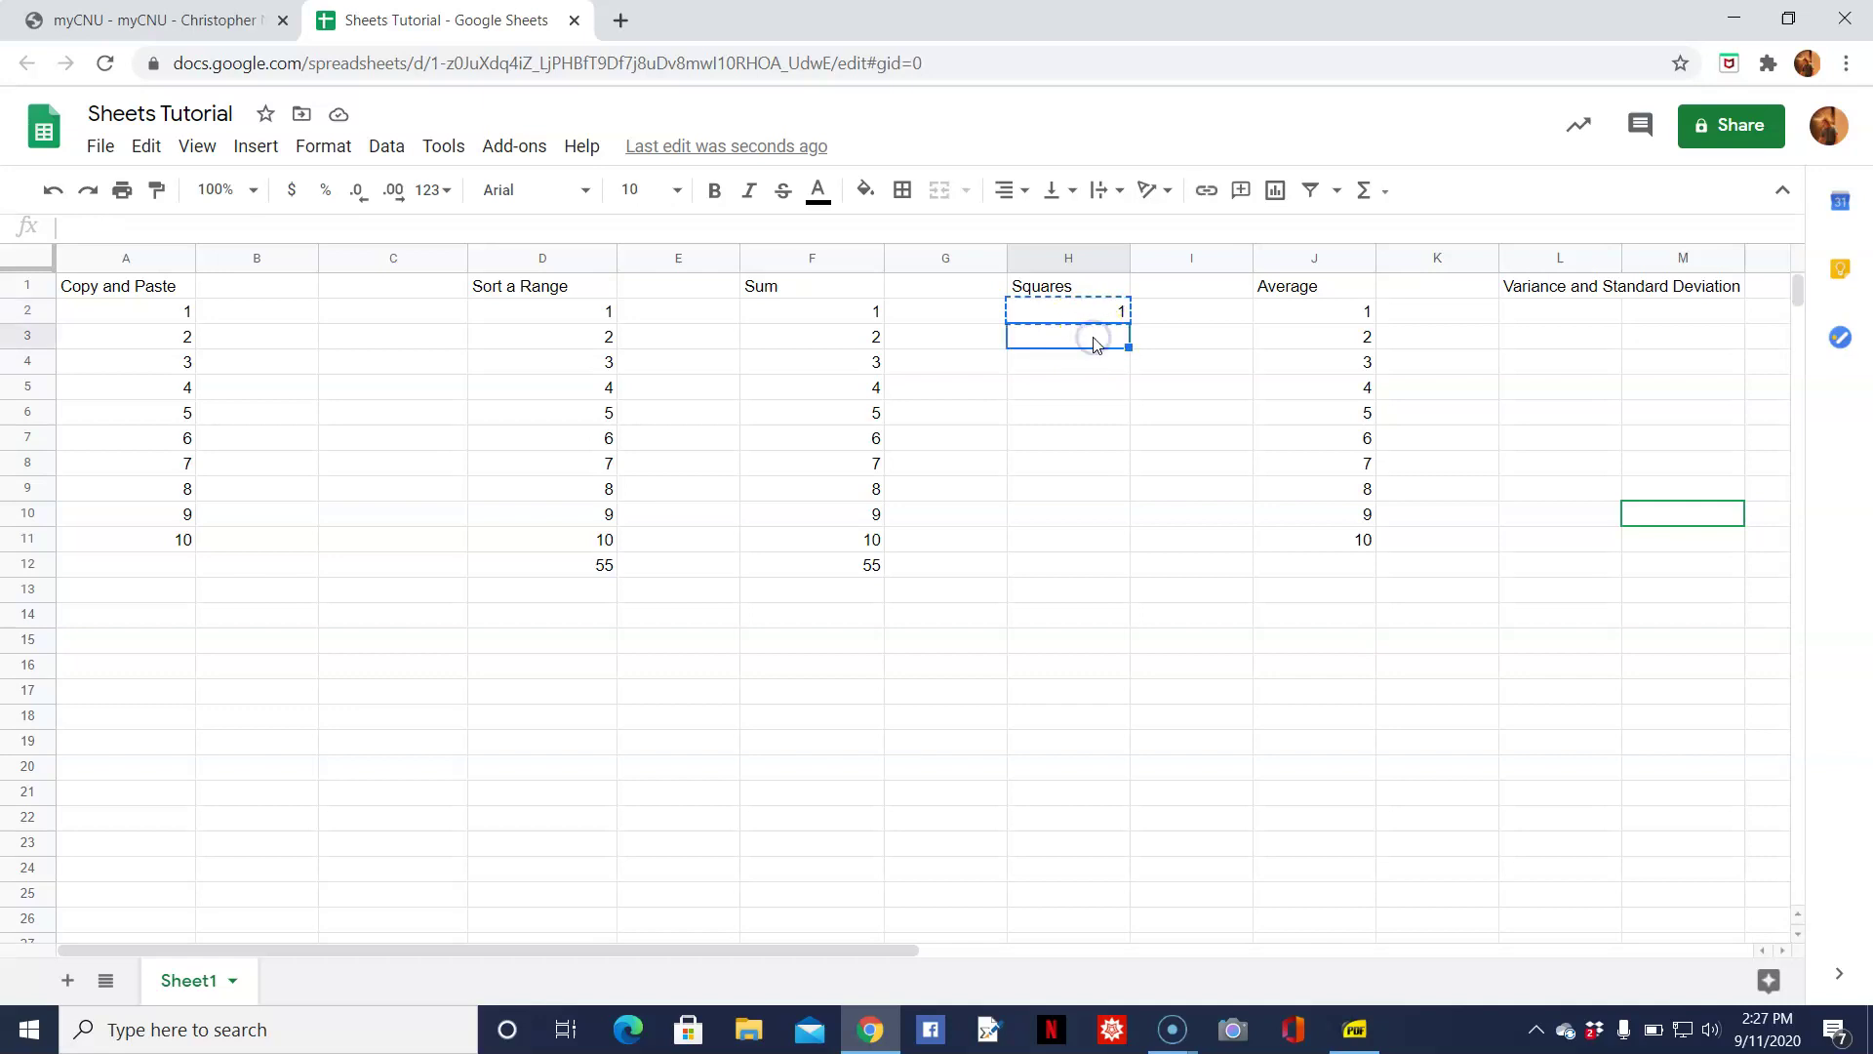
{"action": "key", "text": "shift+Down"}
{"action": "key", "text": "shift+Down"}
{"action": "key", "text": "shift+Down"}
{"action": "key", "text": "shift+Down"}
{"action": "key", "text": "shift+Down"}
{"action": "key", "text": "shift+Down"}
{"action": "key", "text": "shift+Down"}
{"action": "key", "text": "shift+Down"}
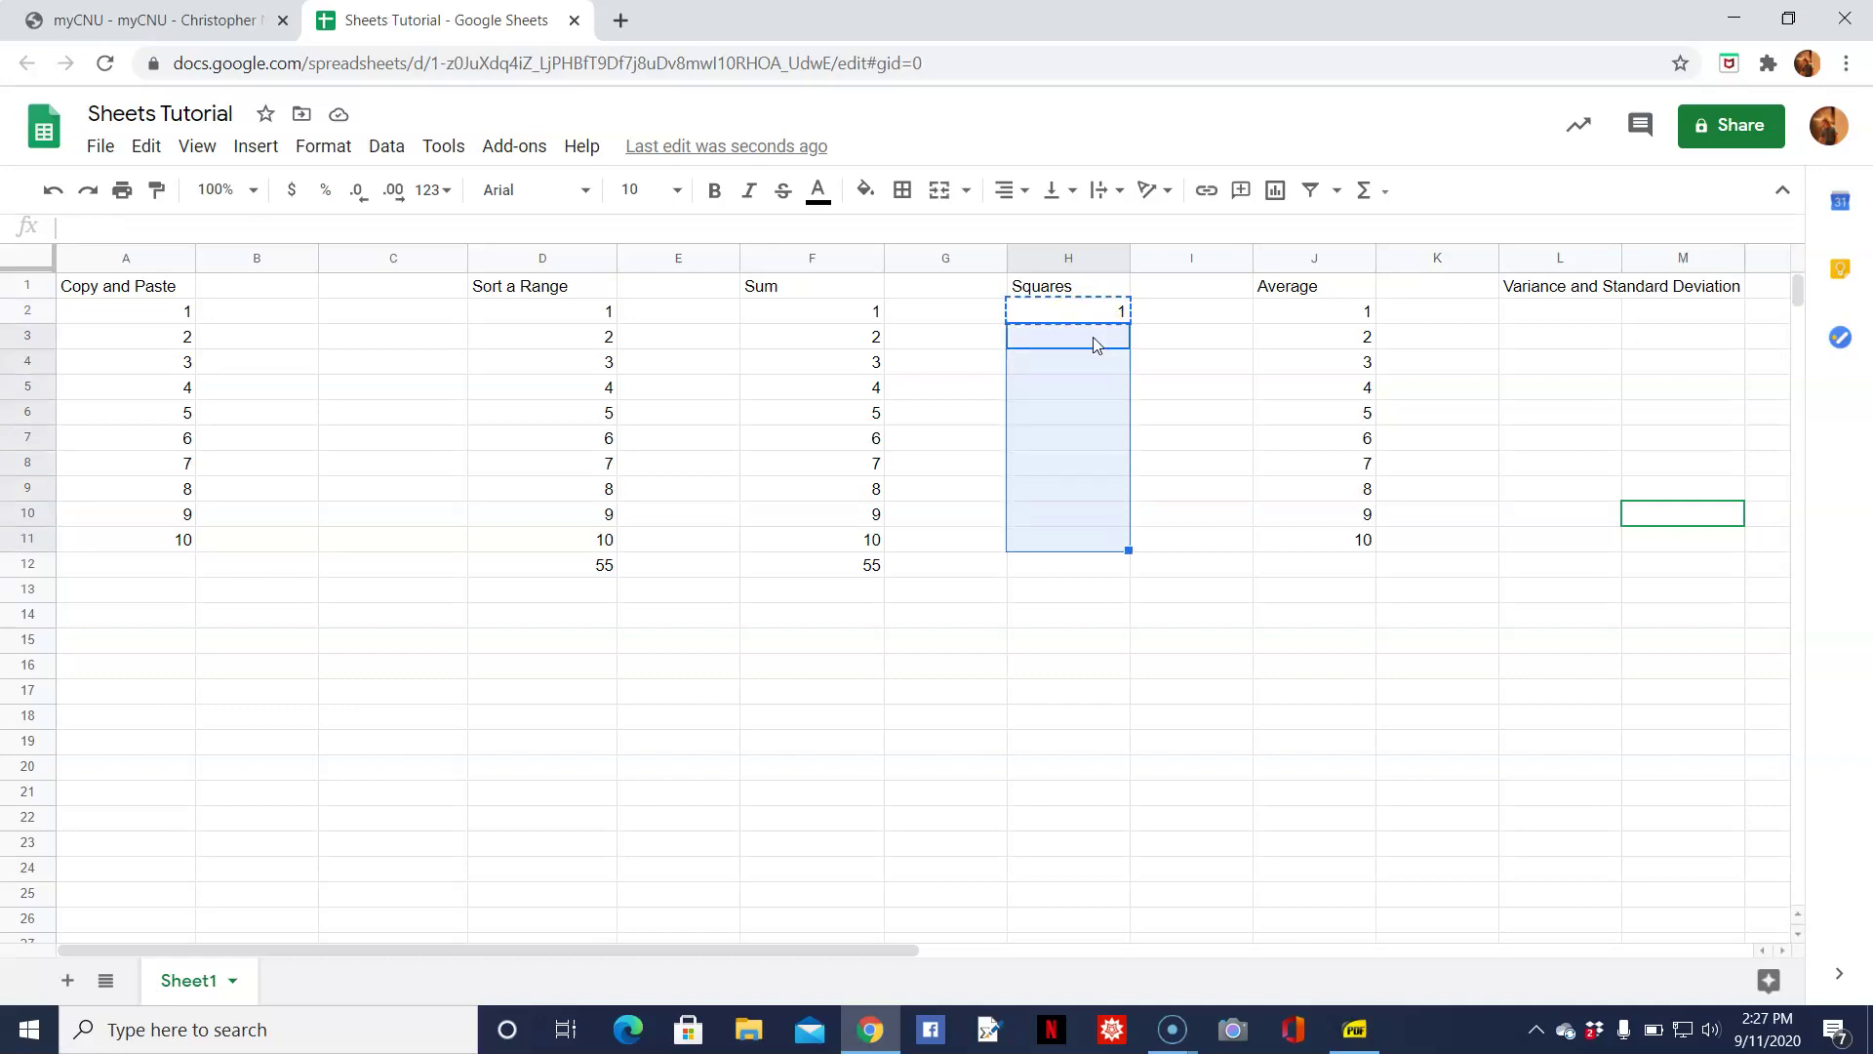
{"action": "key", "text": "ctrl+v"}
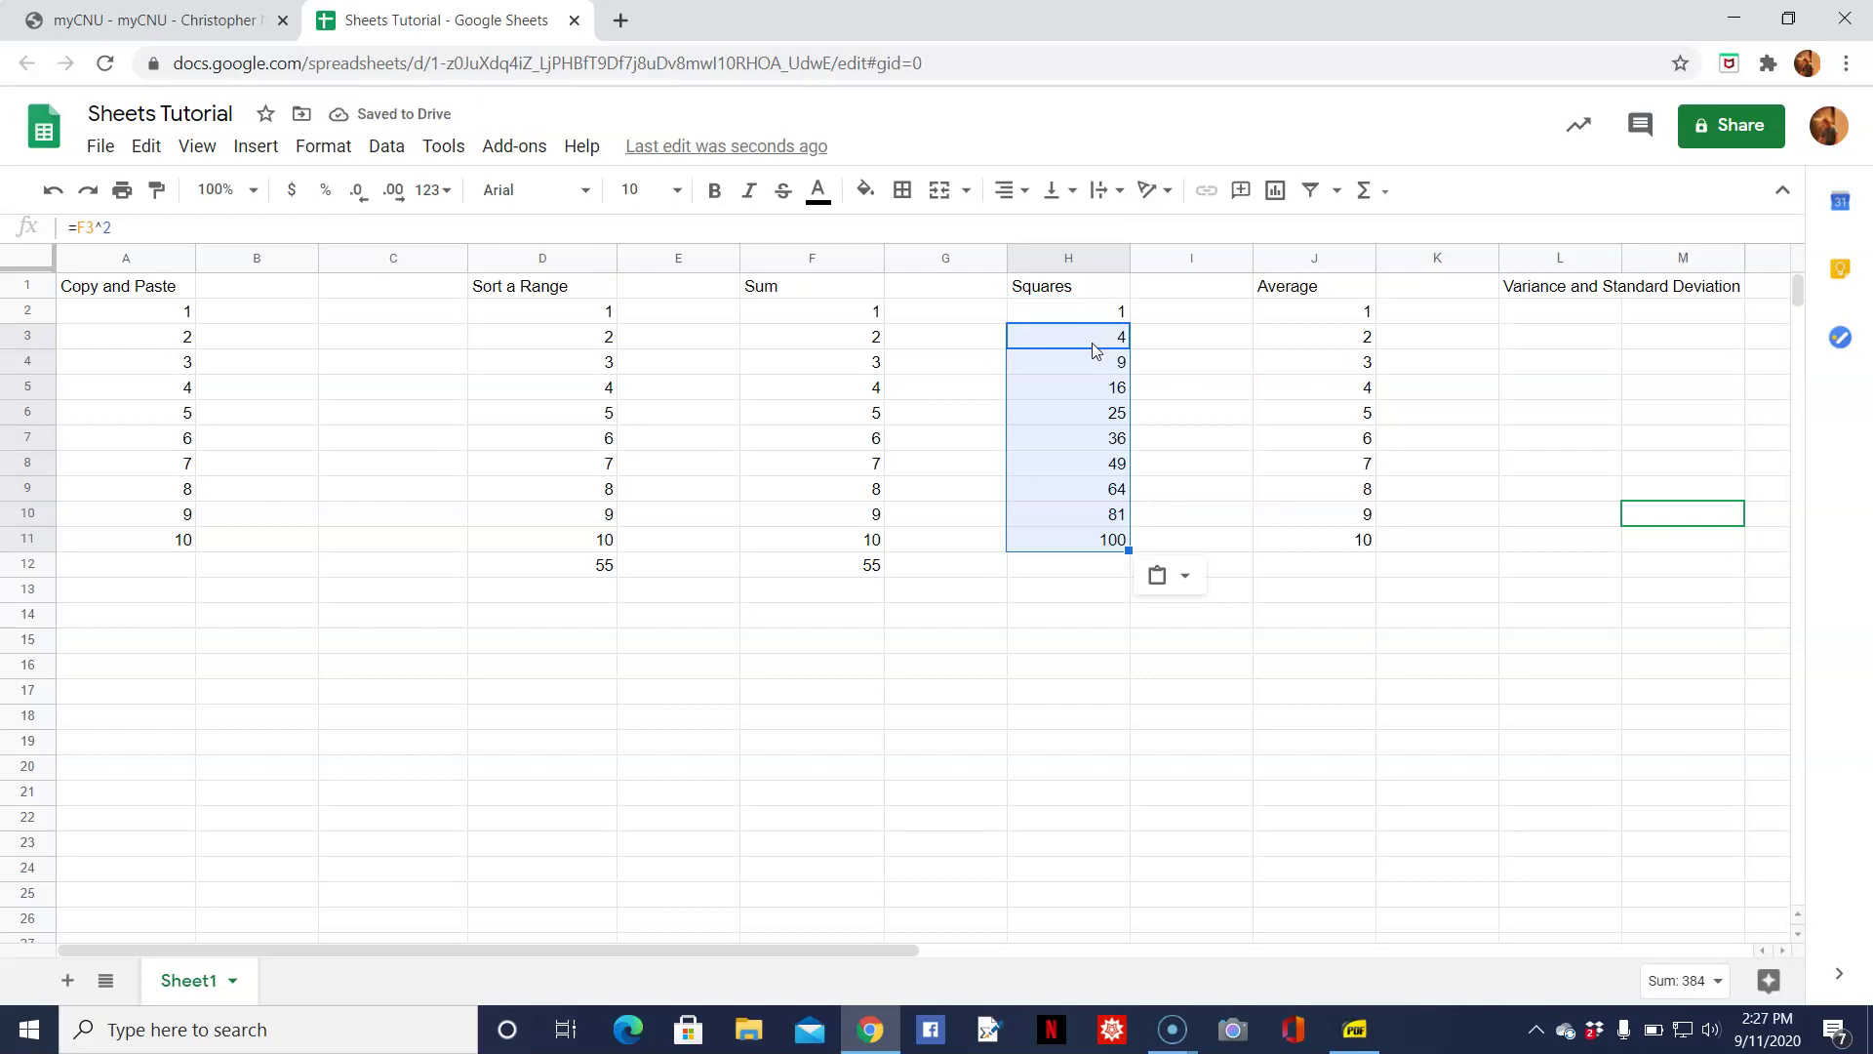
{"action": "left_click", "coordinate": [1090, 341]}
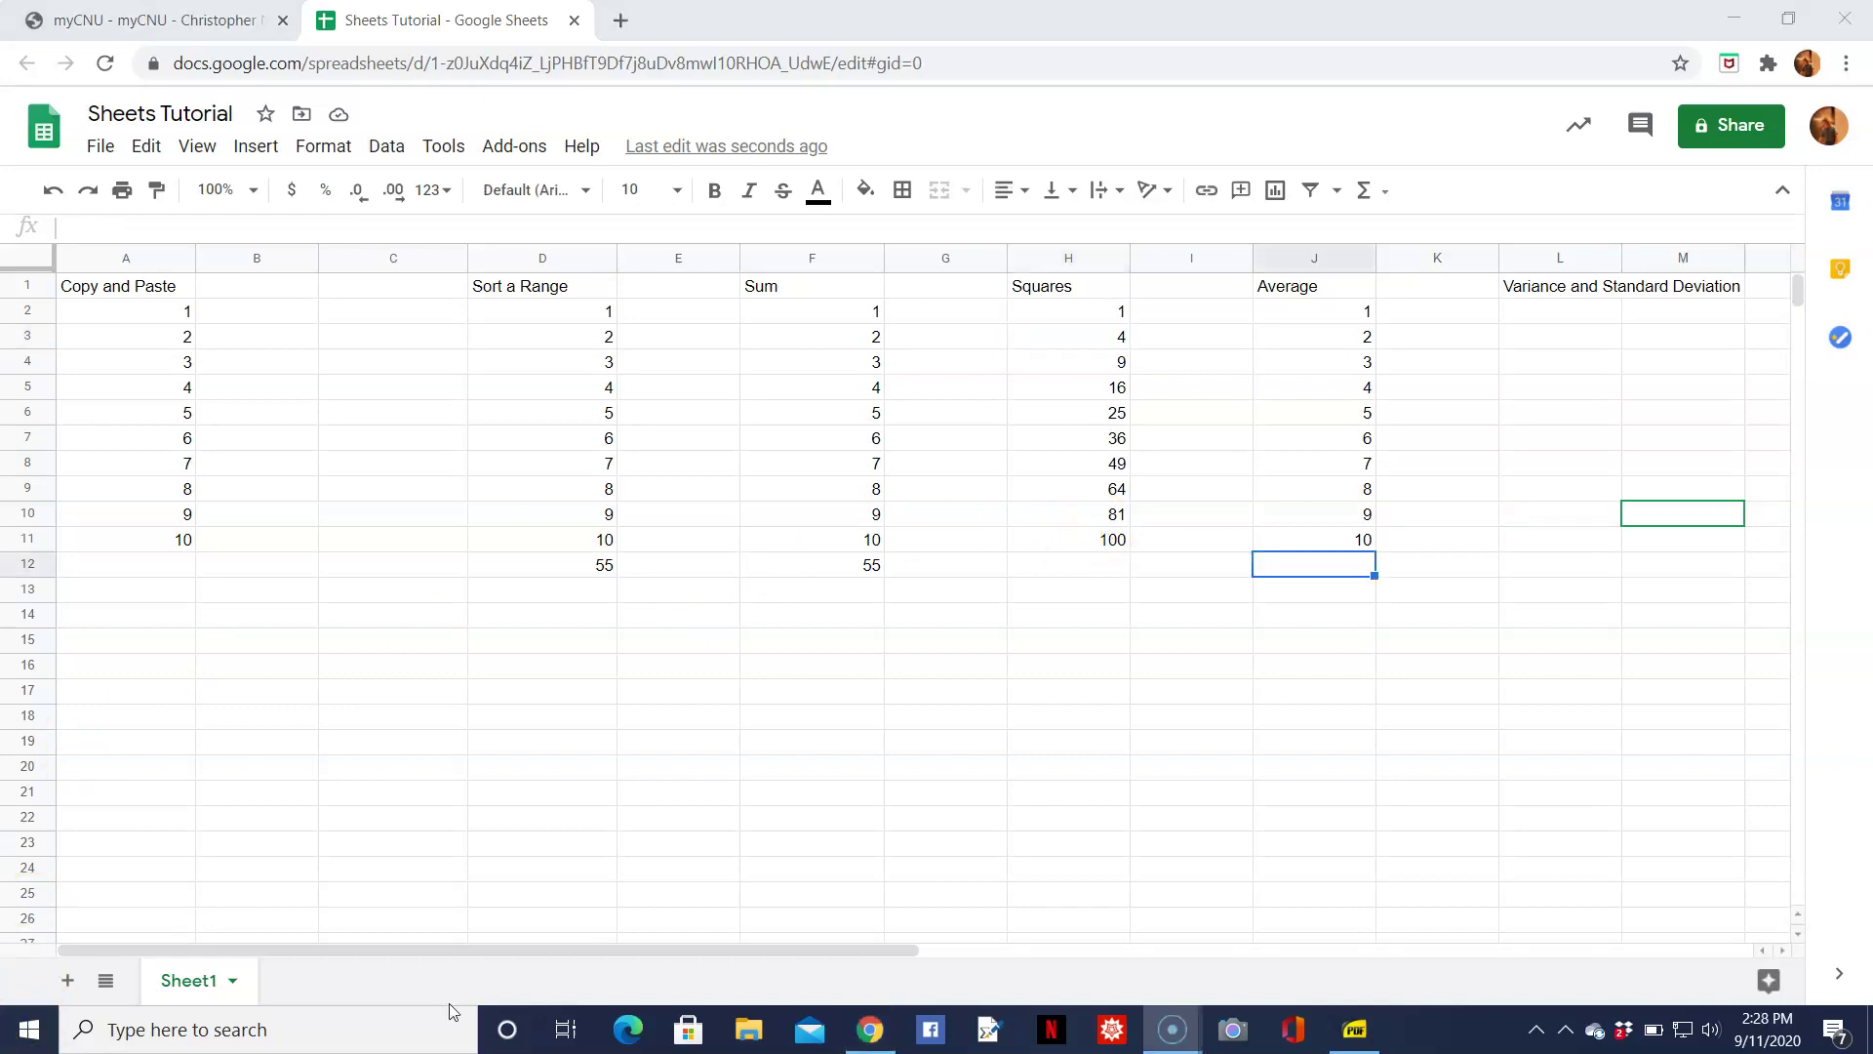
Enter the formula =sum(J2:J11) in cell J12 below the Average column's numbers.
{"action": "left_click", "coordinate": [1333, 567]}
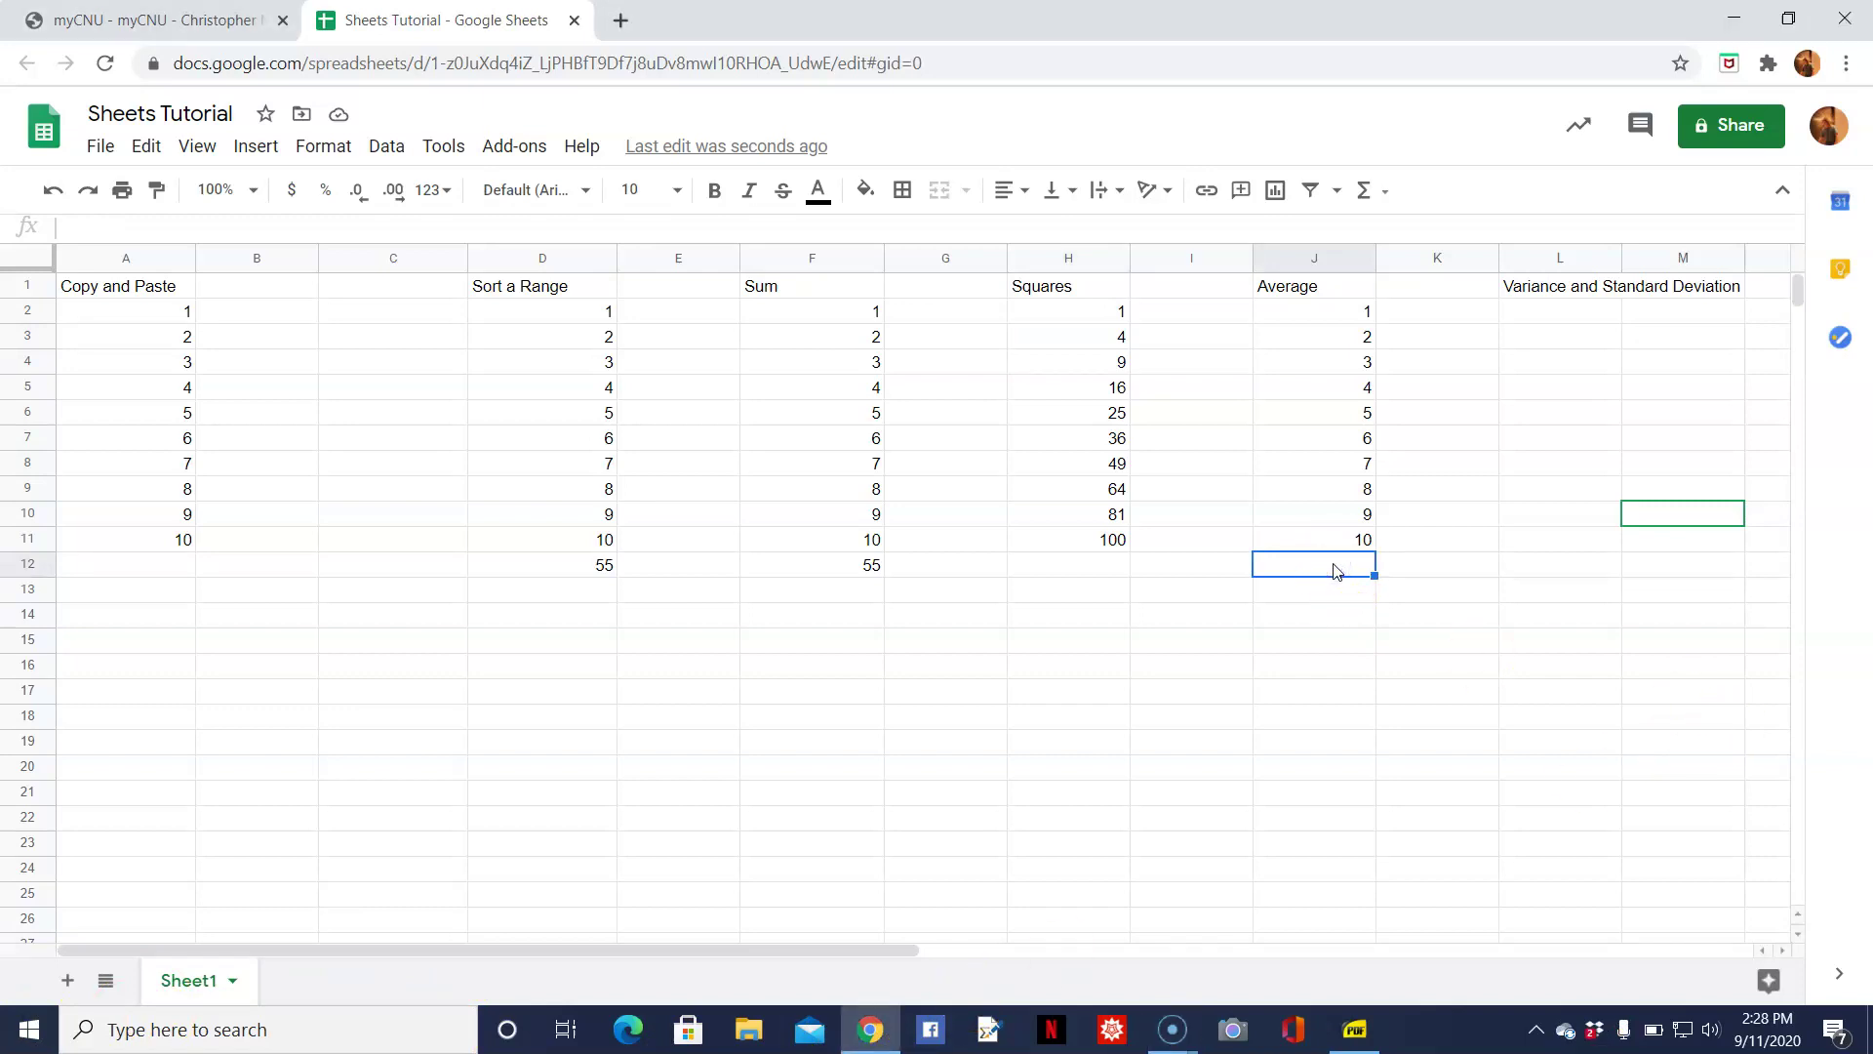
{"action": "type", "text": "=sum("}
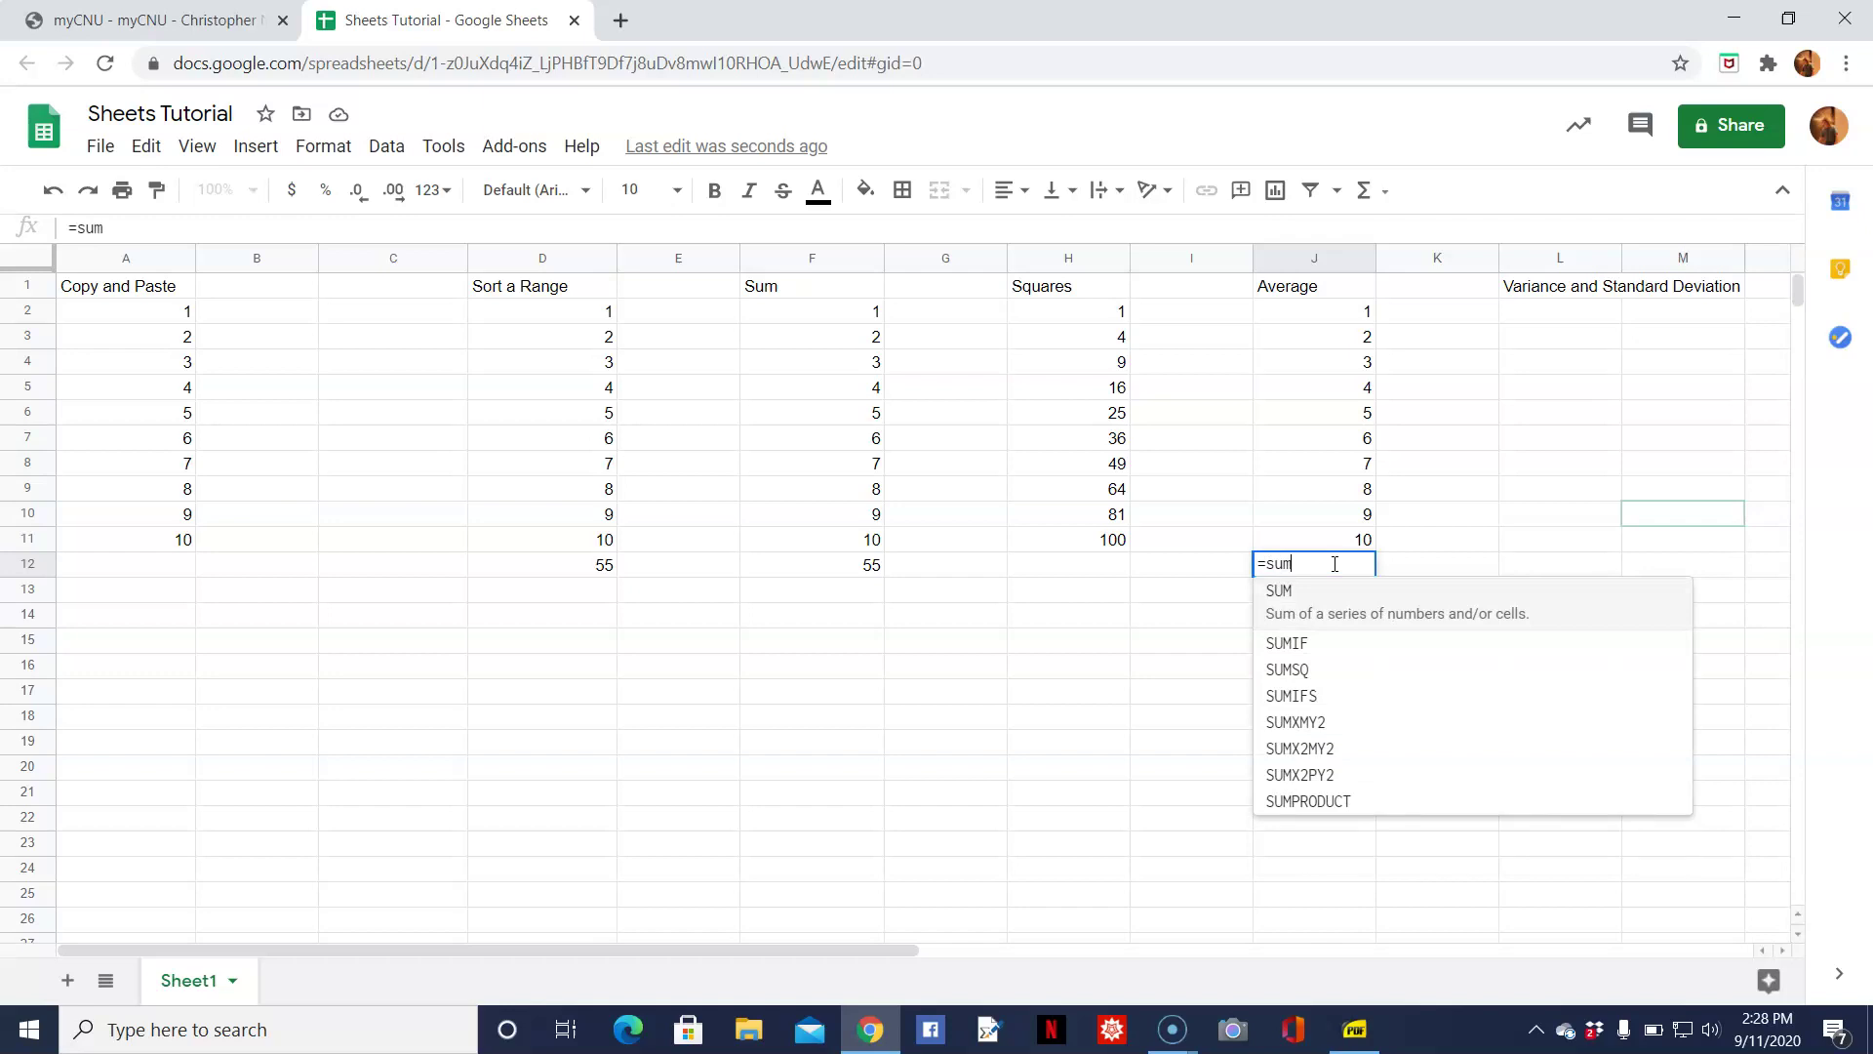
{"action": "key", "text": "Up"}
{"action": "key", "text": "shift+Up"}
{"action": "key", "text": "shift+Up"}
{"action": "key", "text": "shift+Up"}
{"action": "key", "text": "shift+Up"}
{"action": "key", "text": "shift+Up"}
{"action": "key", "text": "shift+Up"}
{"action": "key", "text": "shift+Up"}
{"action": "key", "text": "shift+Up"}
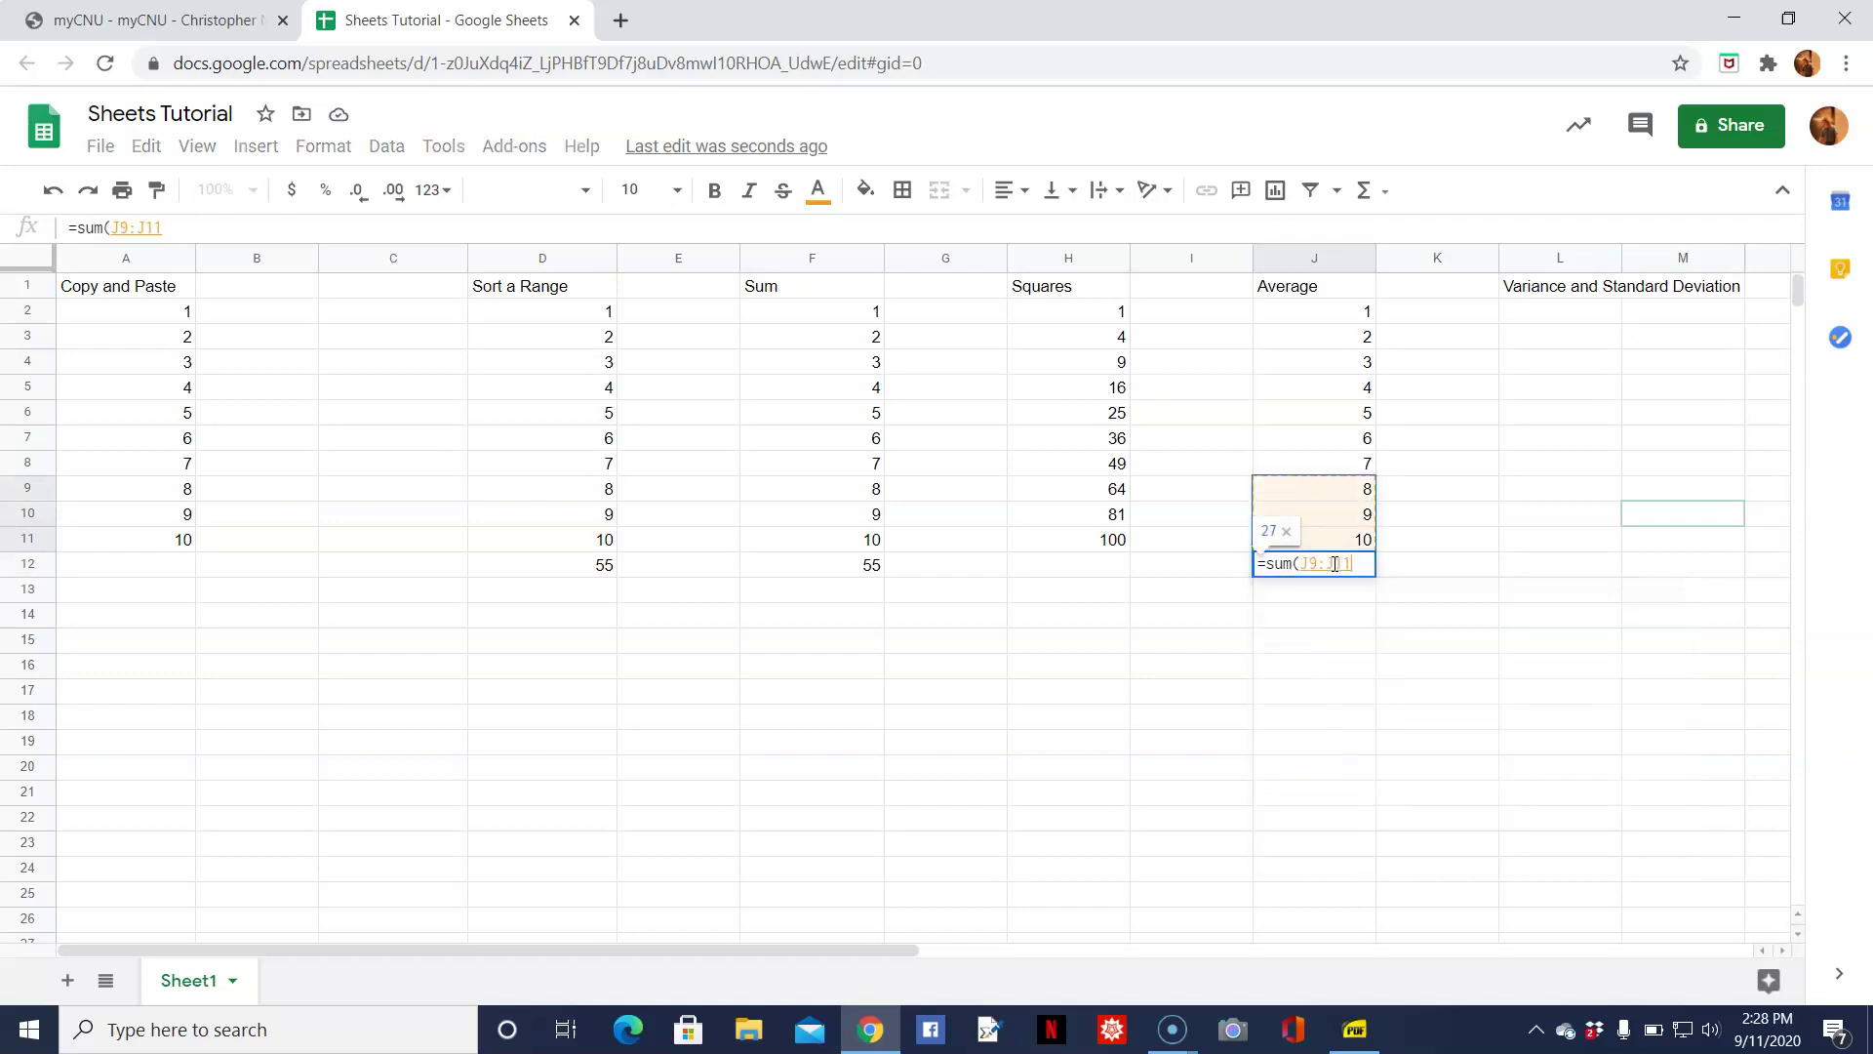
{"action": "key", "text": "shift+Up"}
{"action": "type", "text": ")"}
{"action": "key", "text": "Return"}
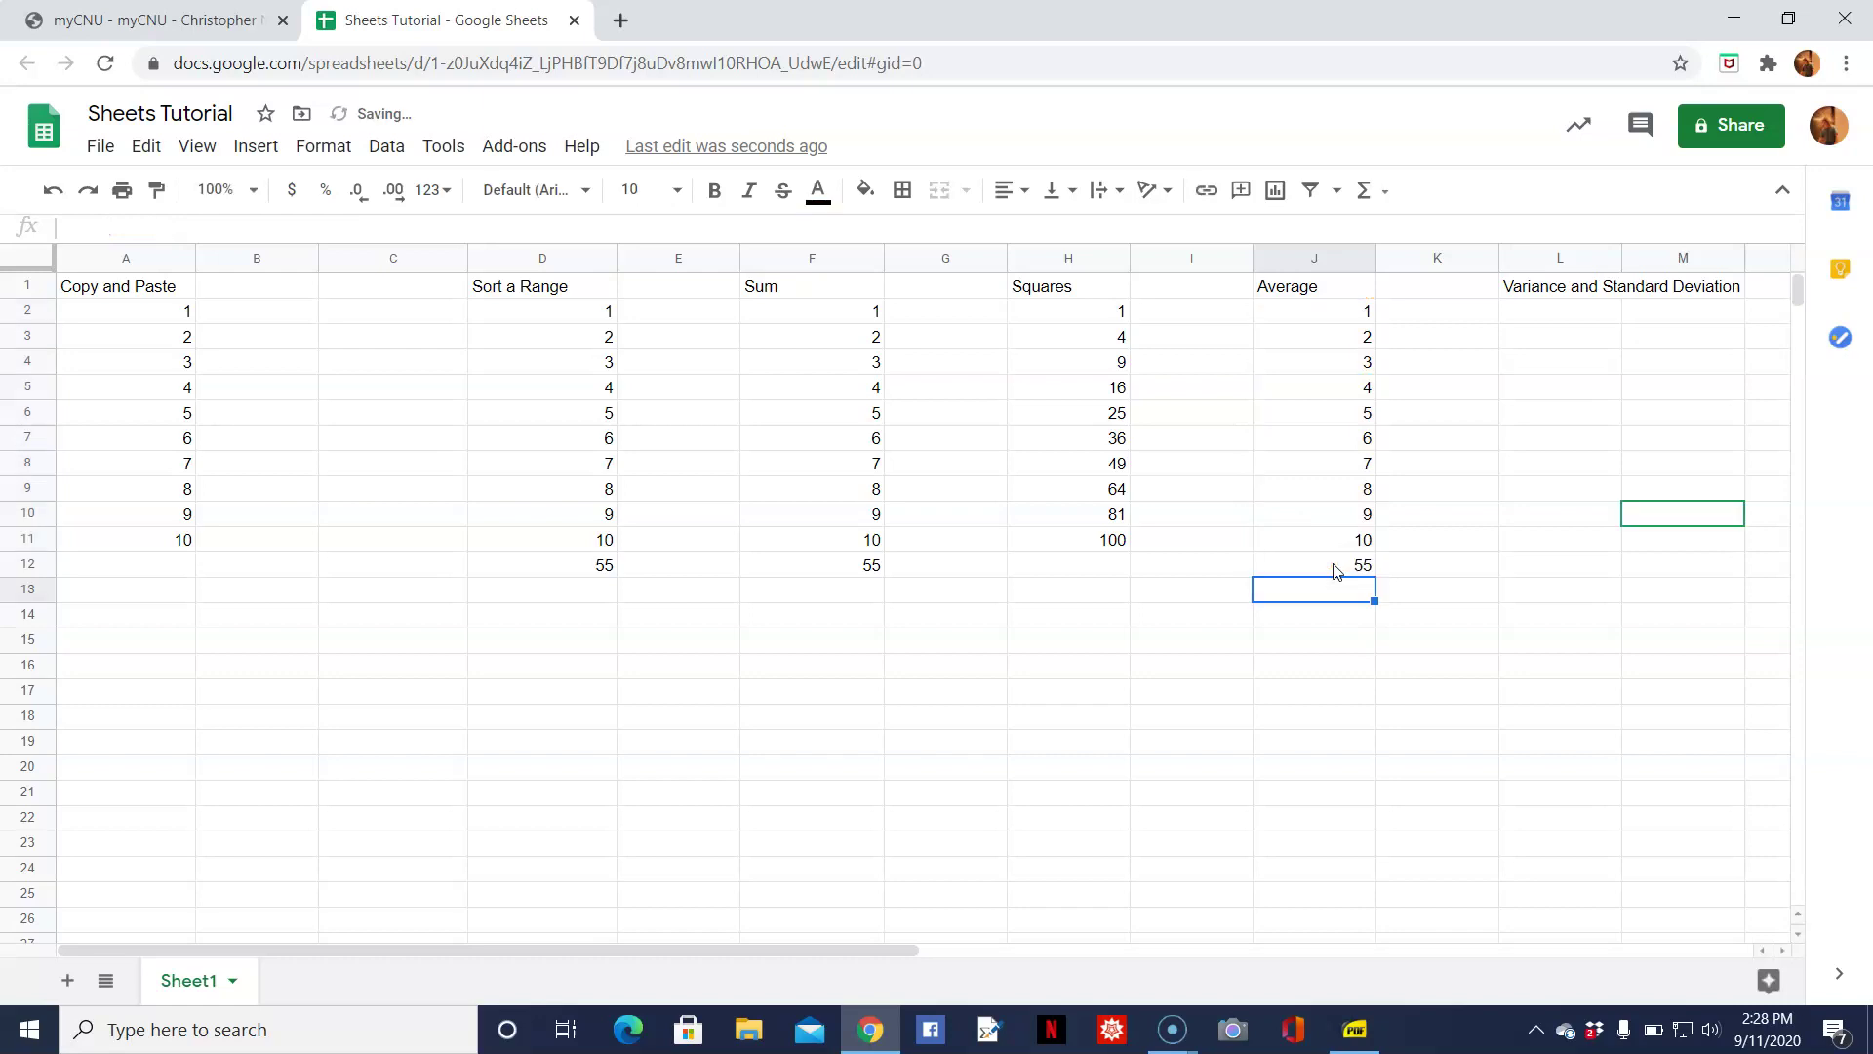
Label cell I13 "Average" and enter the formula =J12/10 in cell J13.
{"action": "key", "text": "Left"}
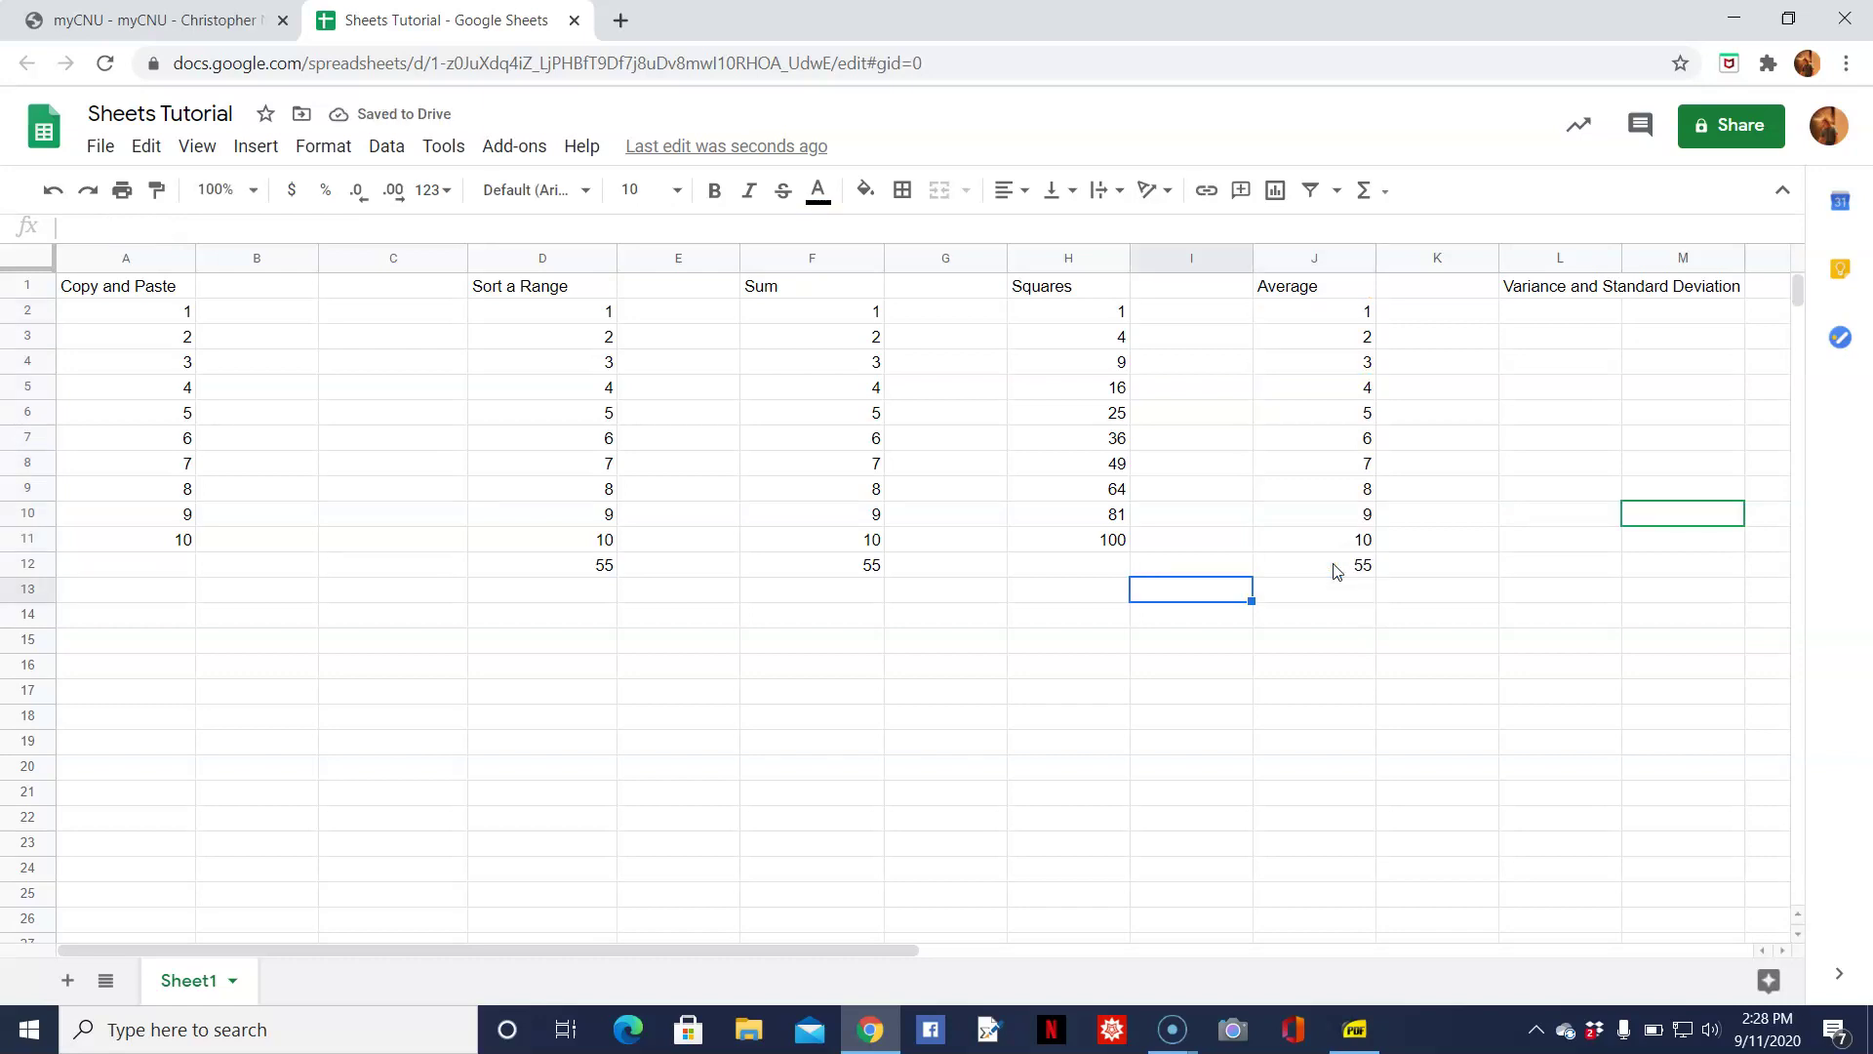
{"action": "type", "text": "Average"}
{"action": "key", "text": "Tab"}
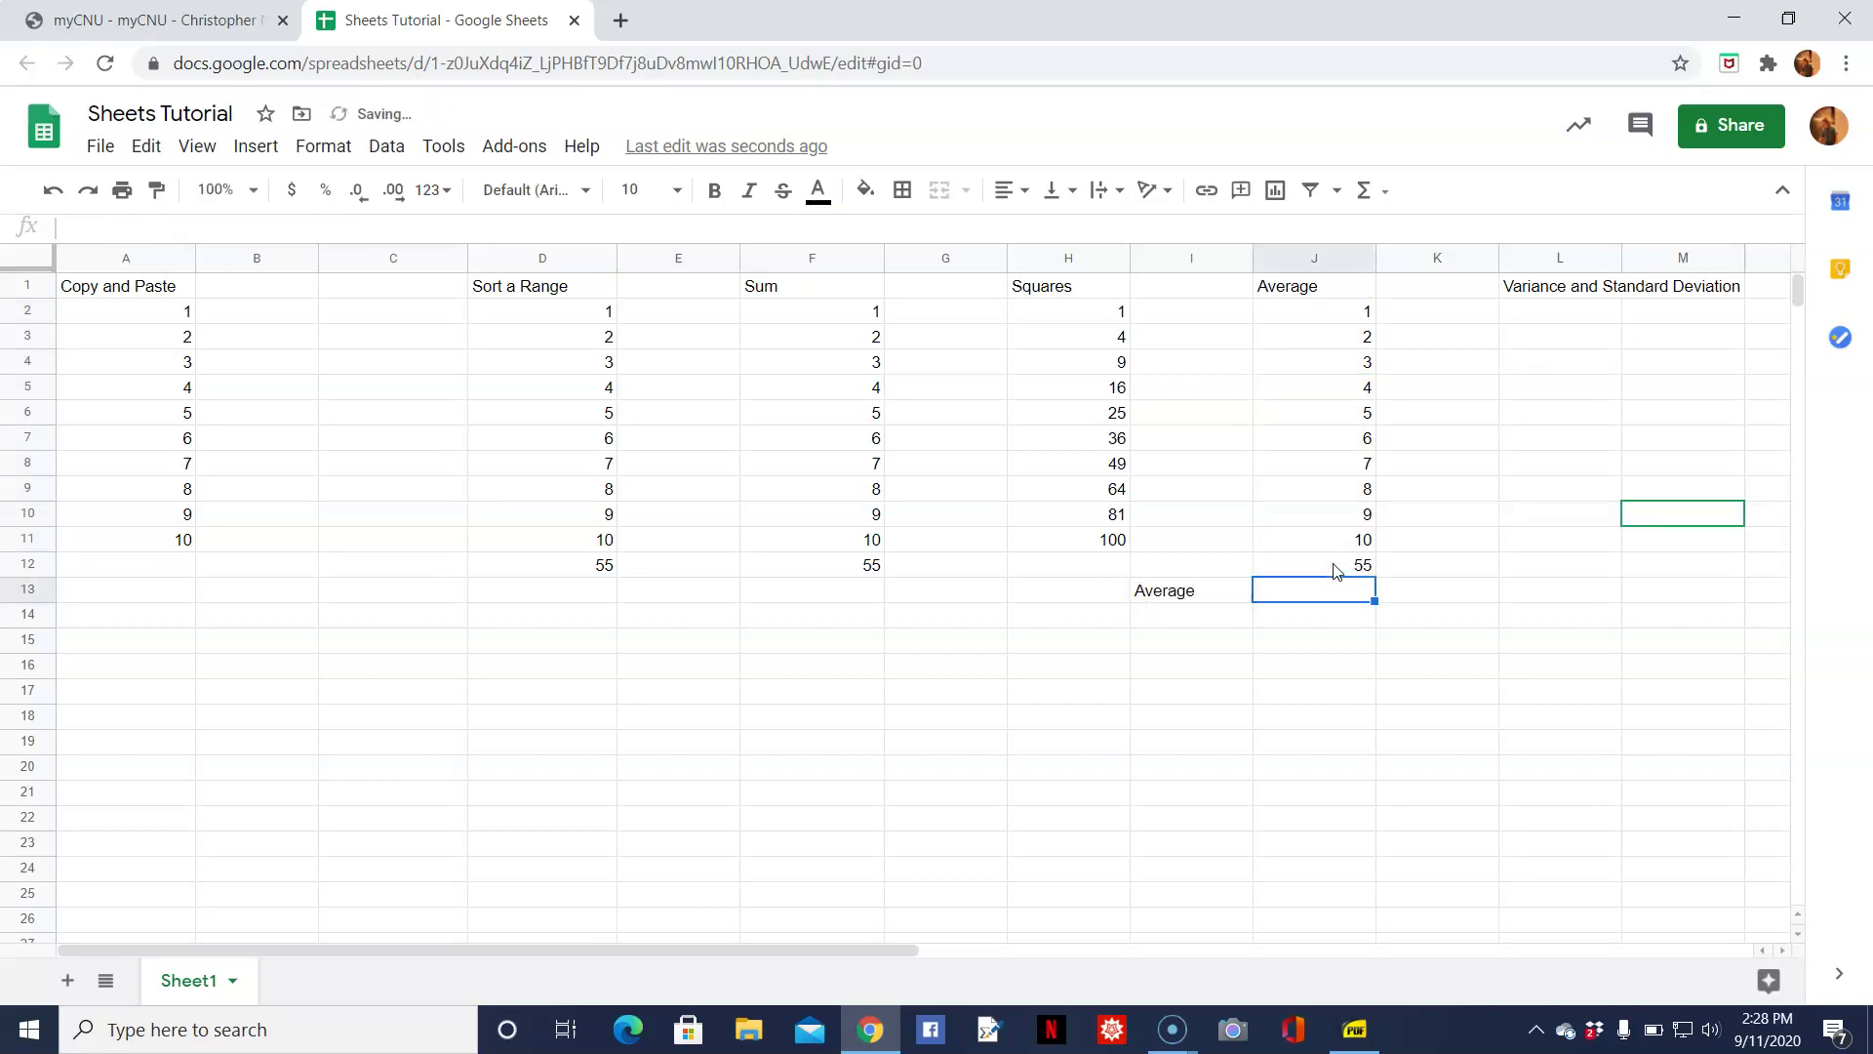
{"action": "type", "text": "="}
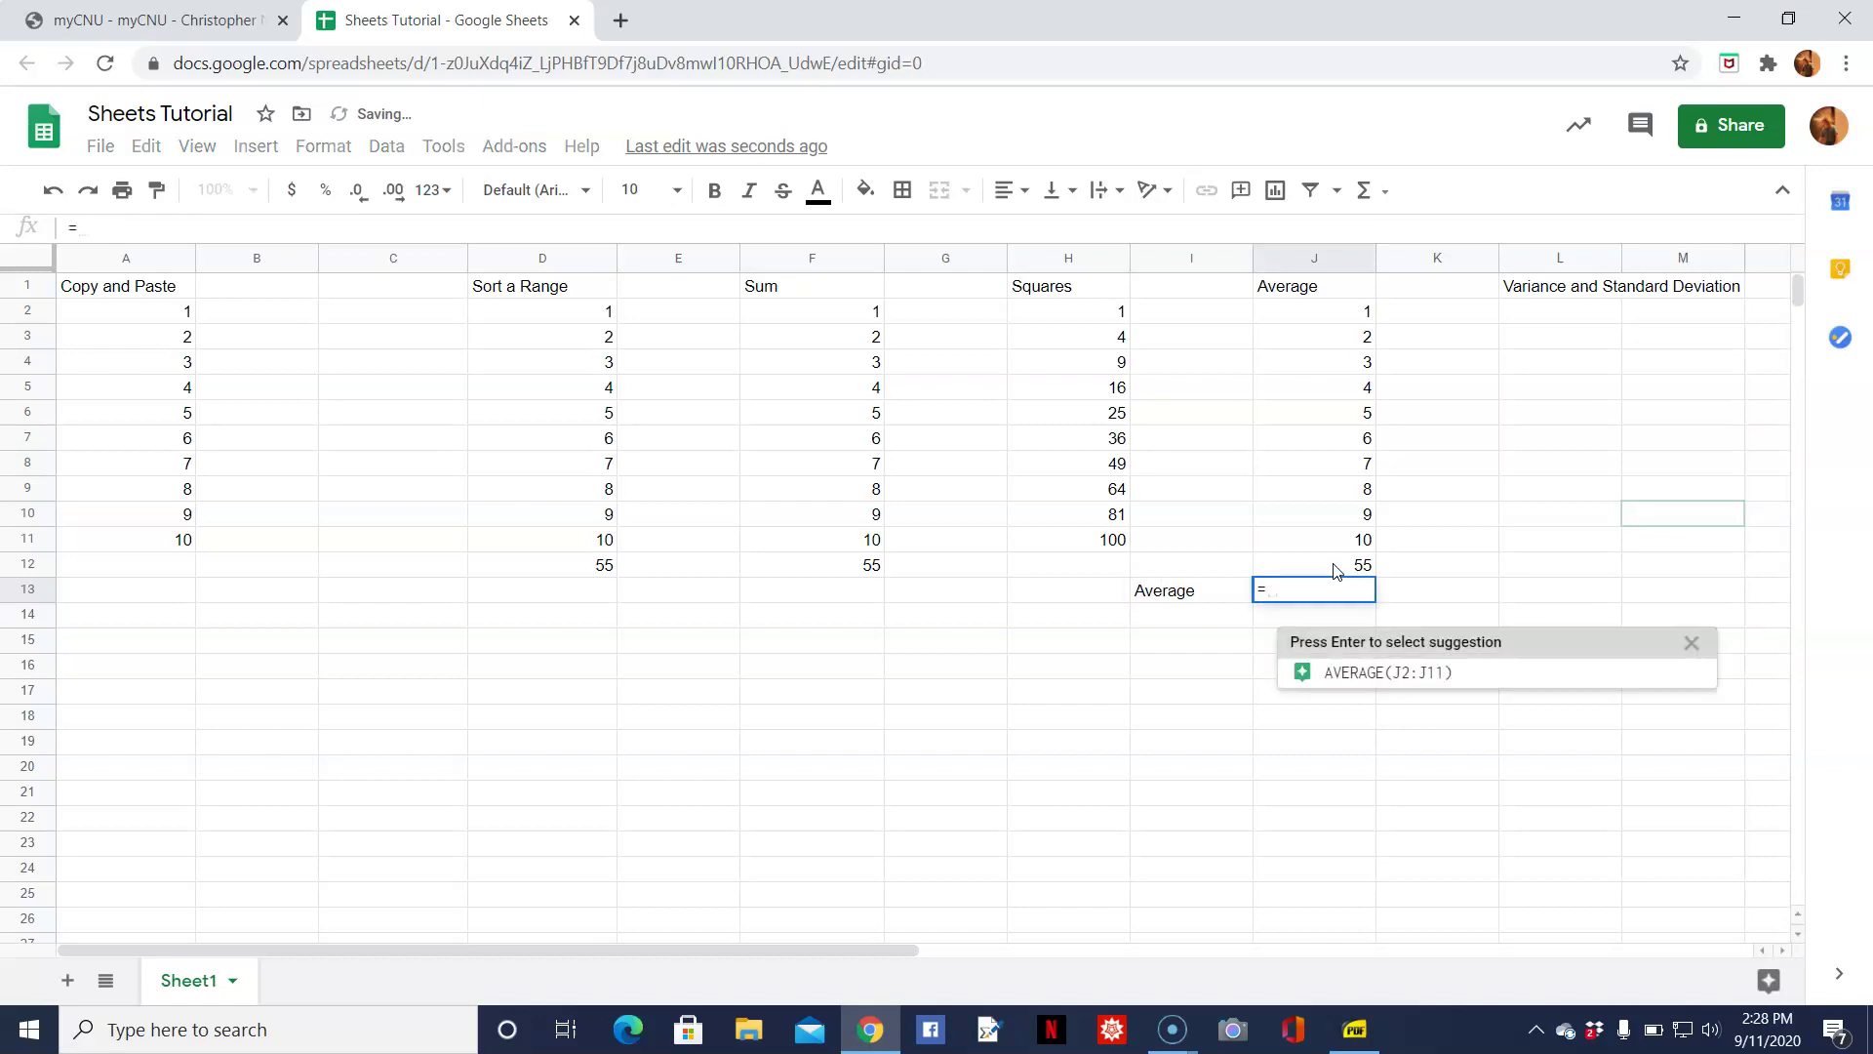
{"action": "left_click", "coordinate": [1337, 571]}
{"action": "type", "text": "/"}
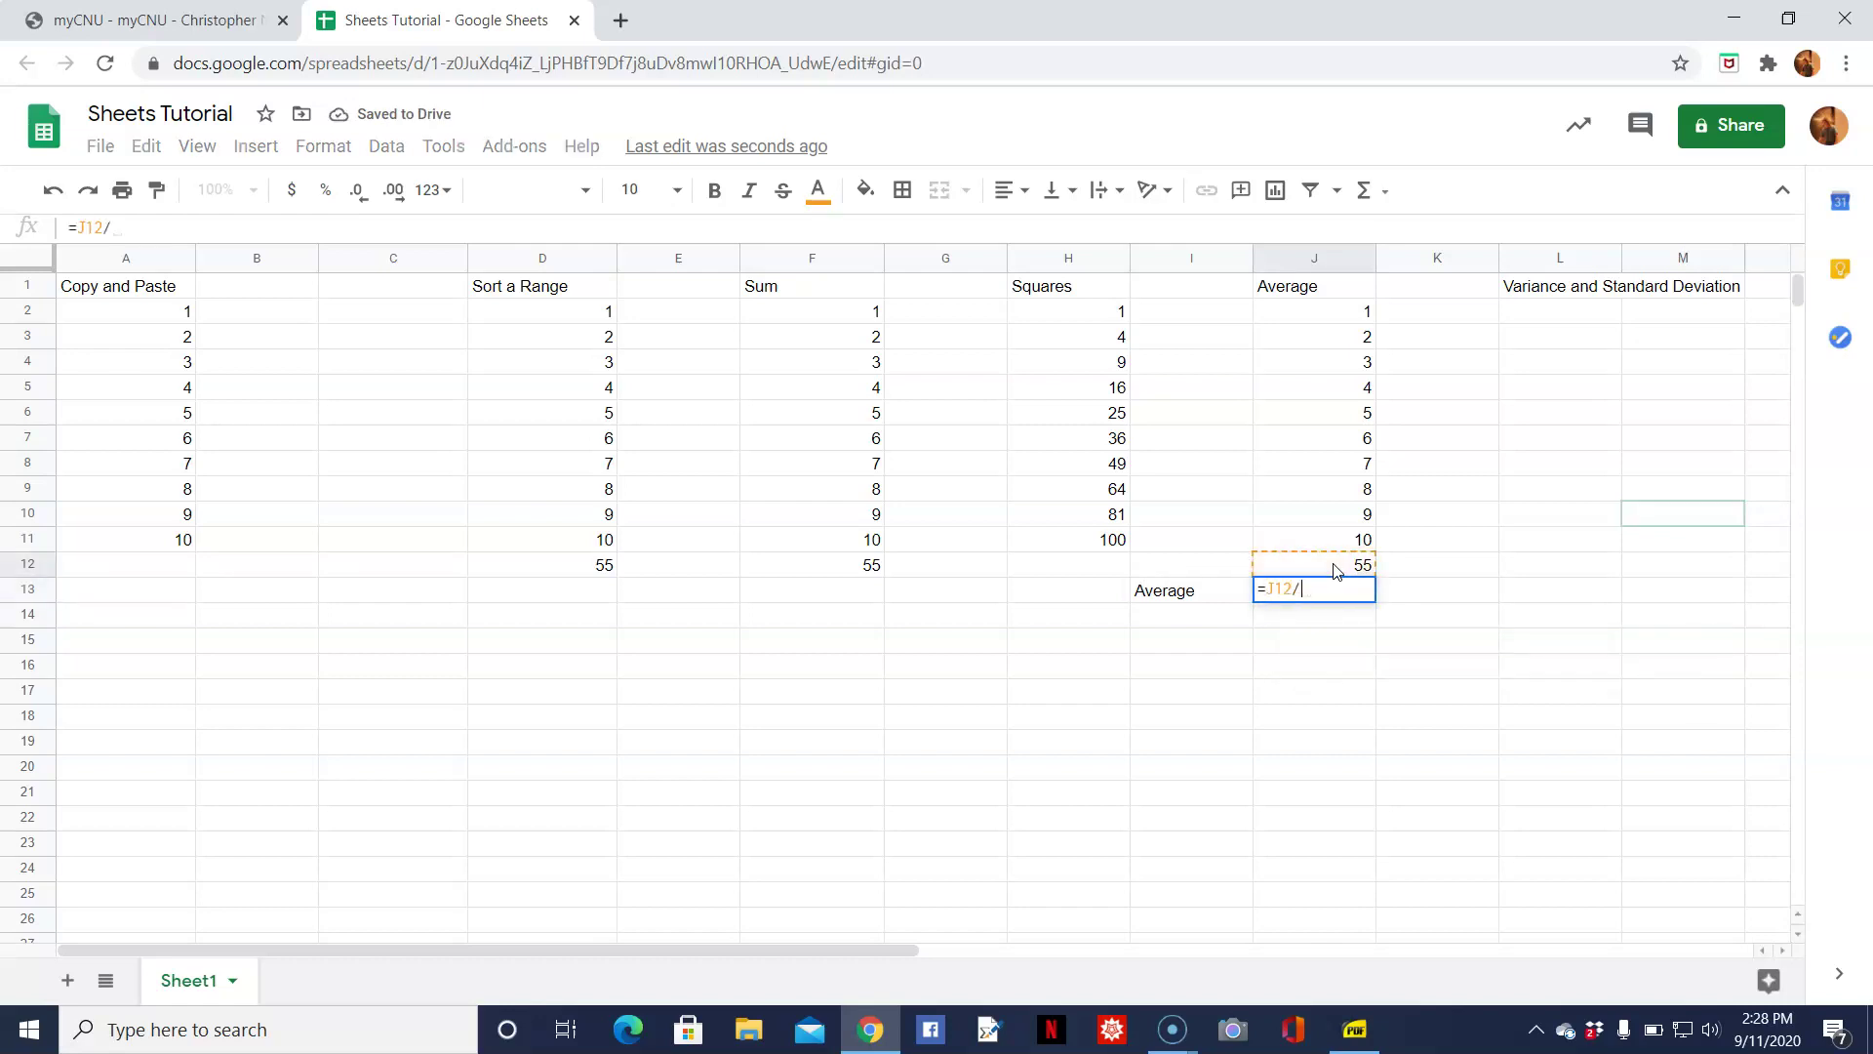
{"action": "type", "text": "10"}
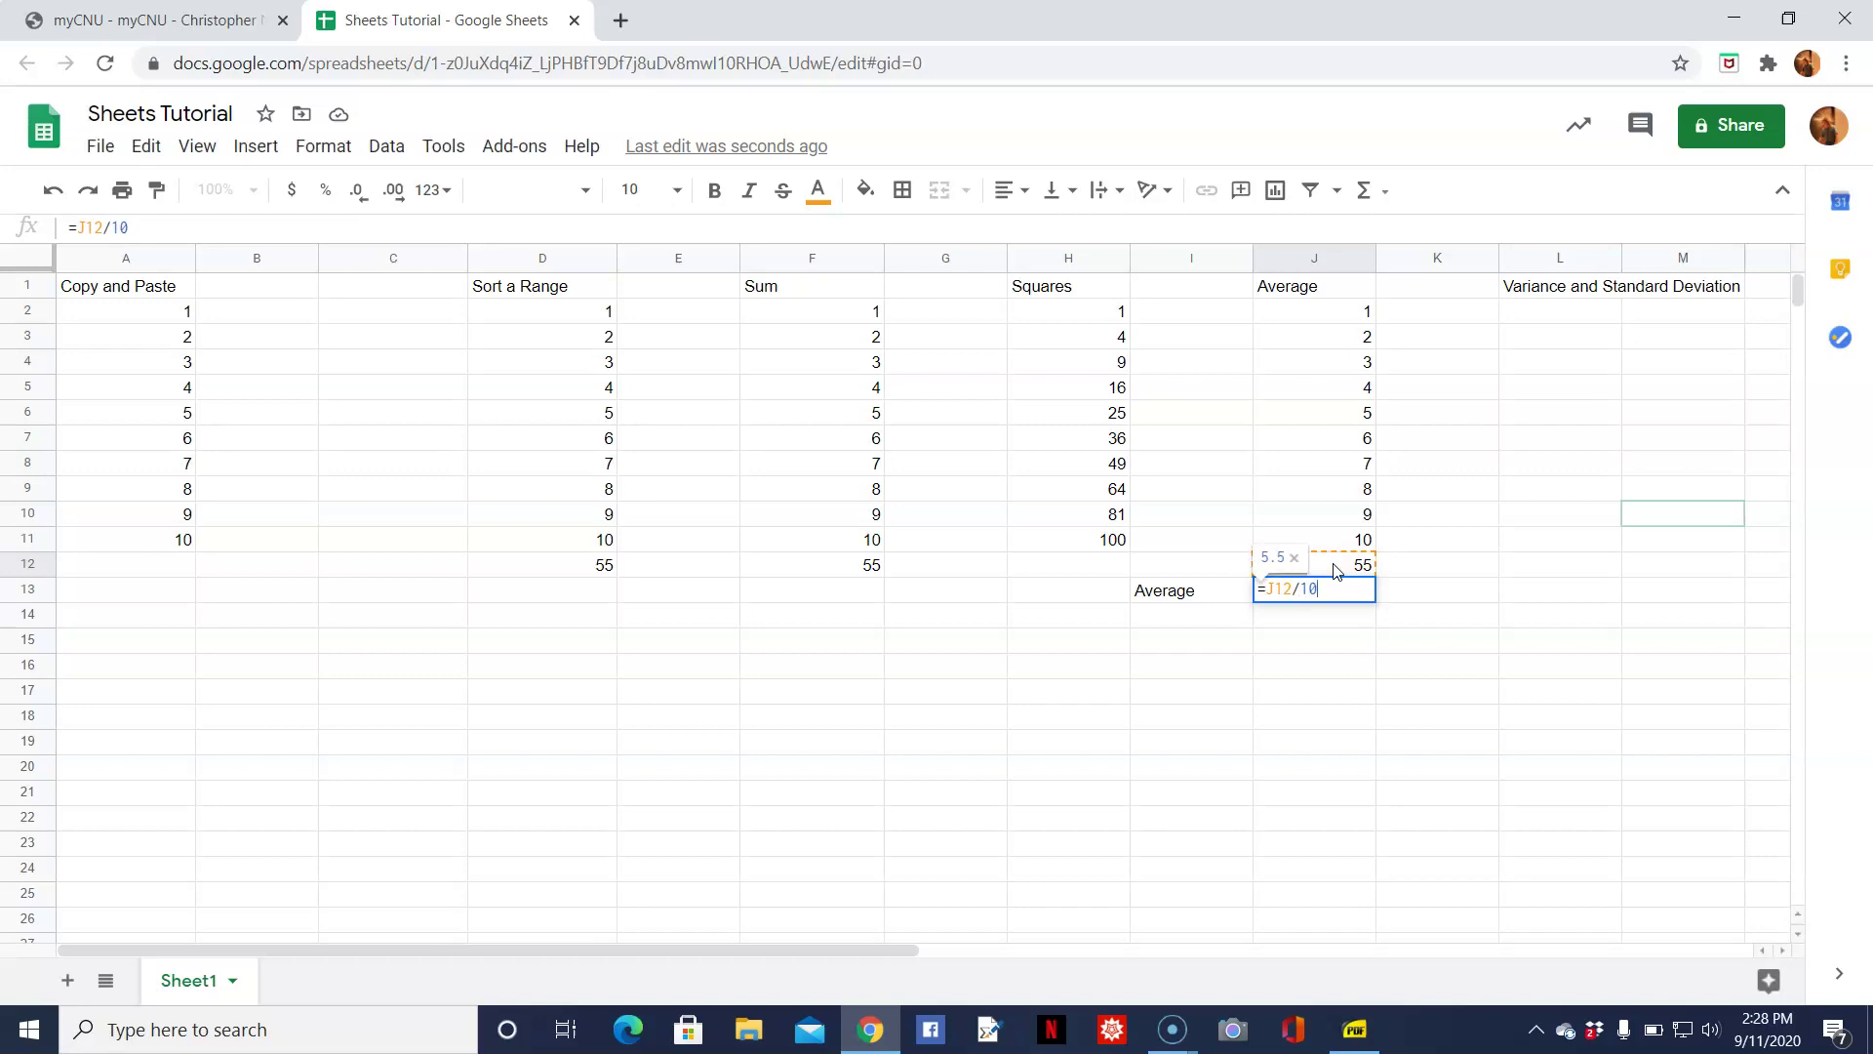
{"action": "key", "text": "Return"}
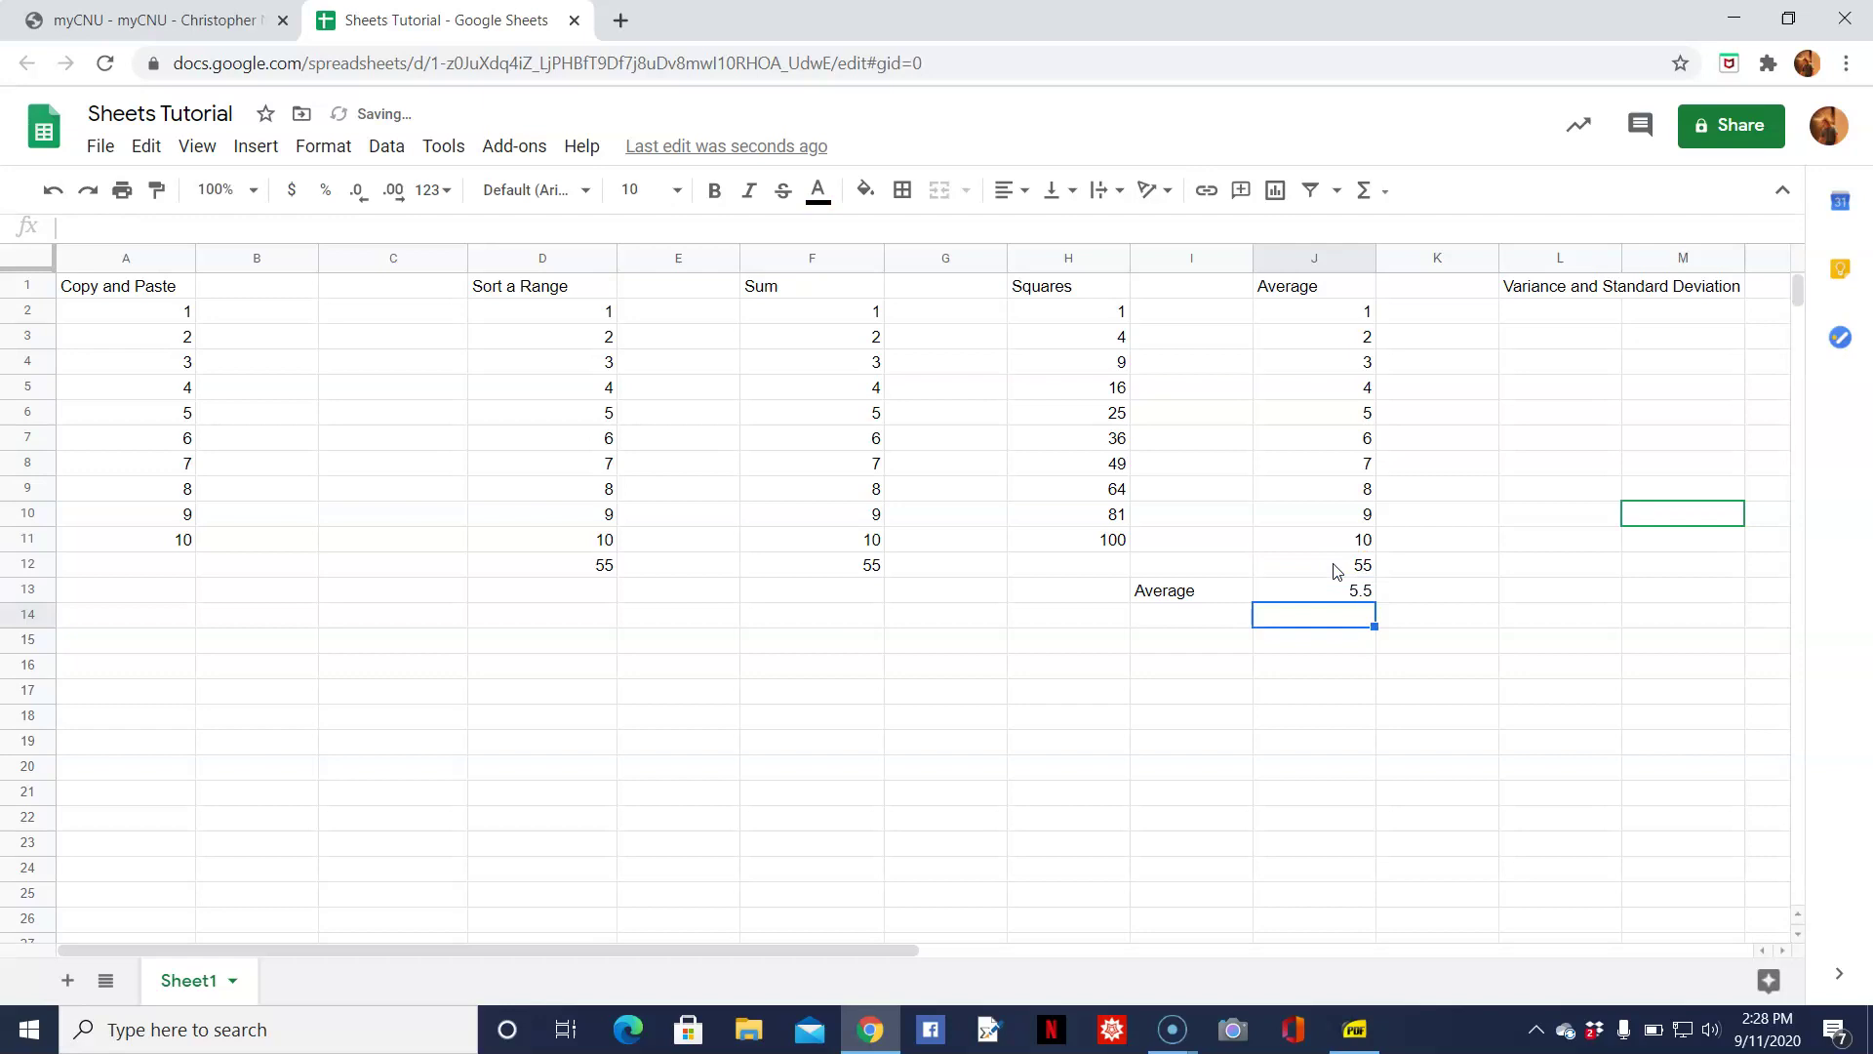
Enter the formula =average(J2:J11) in cell J14 to compute the average with the built-in function.
{"action": "type", "text": "=average("}
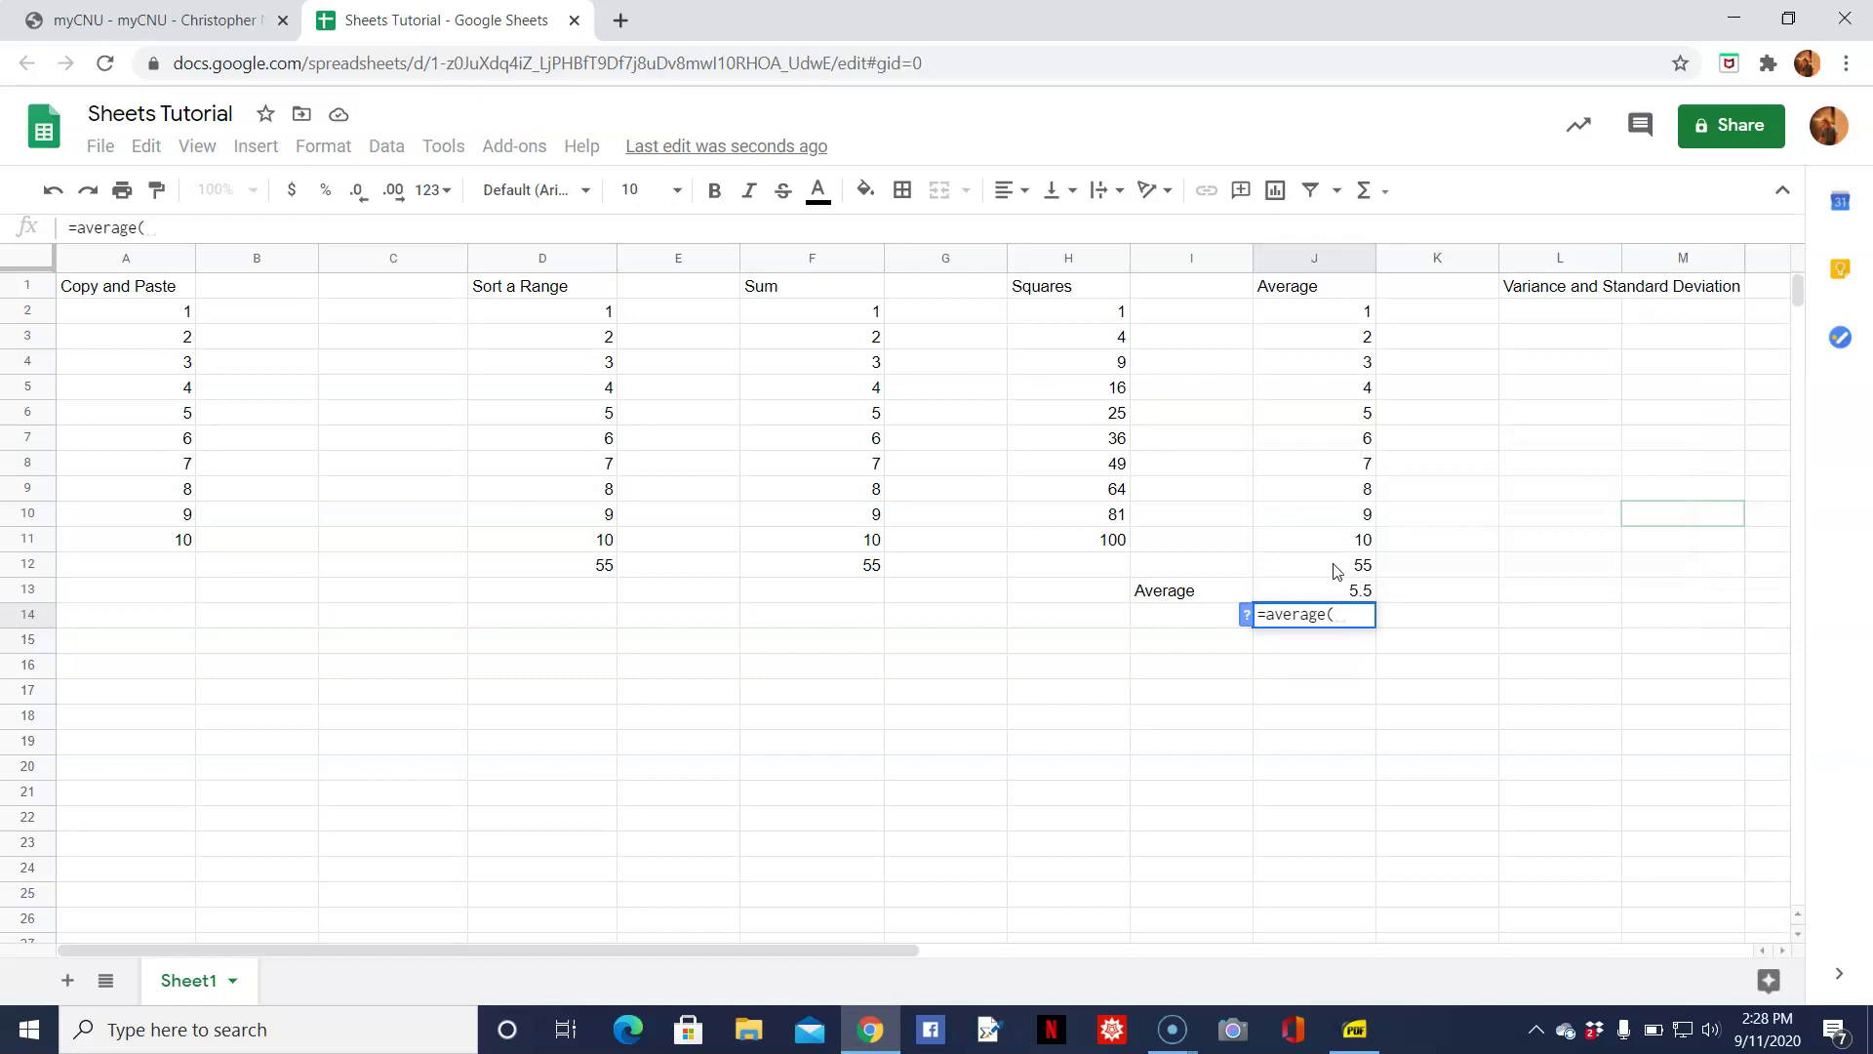
{"action": "key", "text": "Up"}
{"action": "key", "text": "Up"}
{"action": "key", "text": "Up"}
{"action": "key", "text": "Up"}
{"action": "key", "text": "Down"}
{"action": "key", "text": "shift+Up"}
{"action": "key", "text": "shift+Up"}
{"action": "key", "text": "shift+Up"}
{"action": "key", "text": "shift+Up"}
{"action": "key", "text": "shift+Up"}
{"action": "key", "text": "shift+Up"}
{"action": "key", "text": "shift+Up"}
{"action": "key", "text": "shift+Up"}
{"action": "key", "text": "shift+Up"}
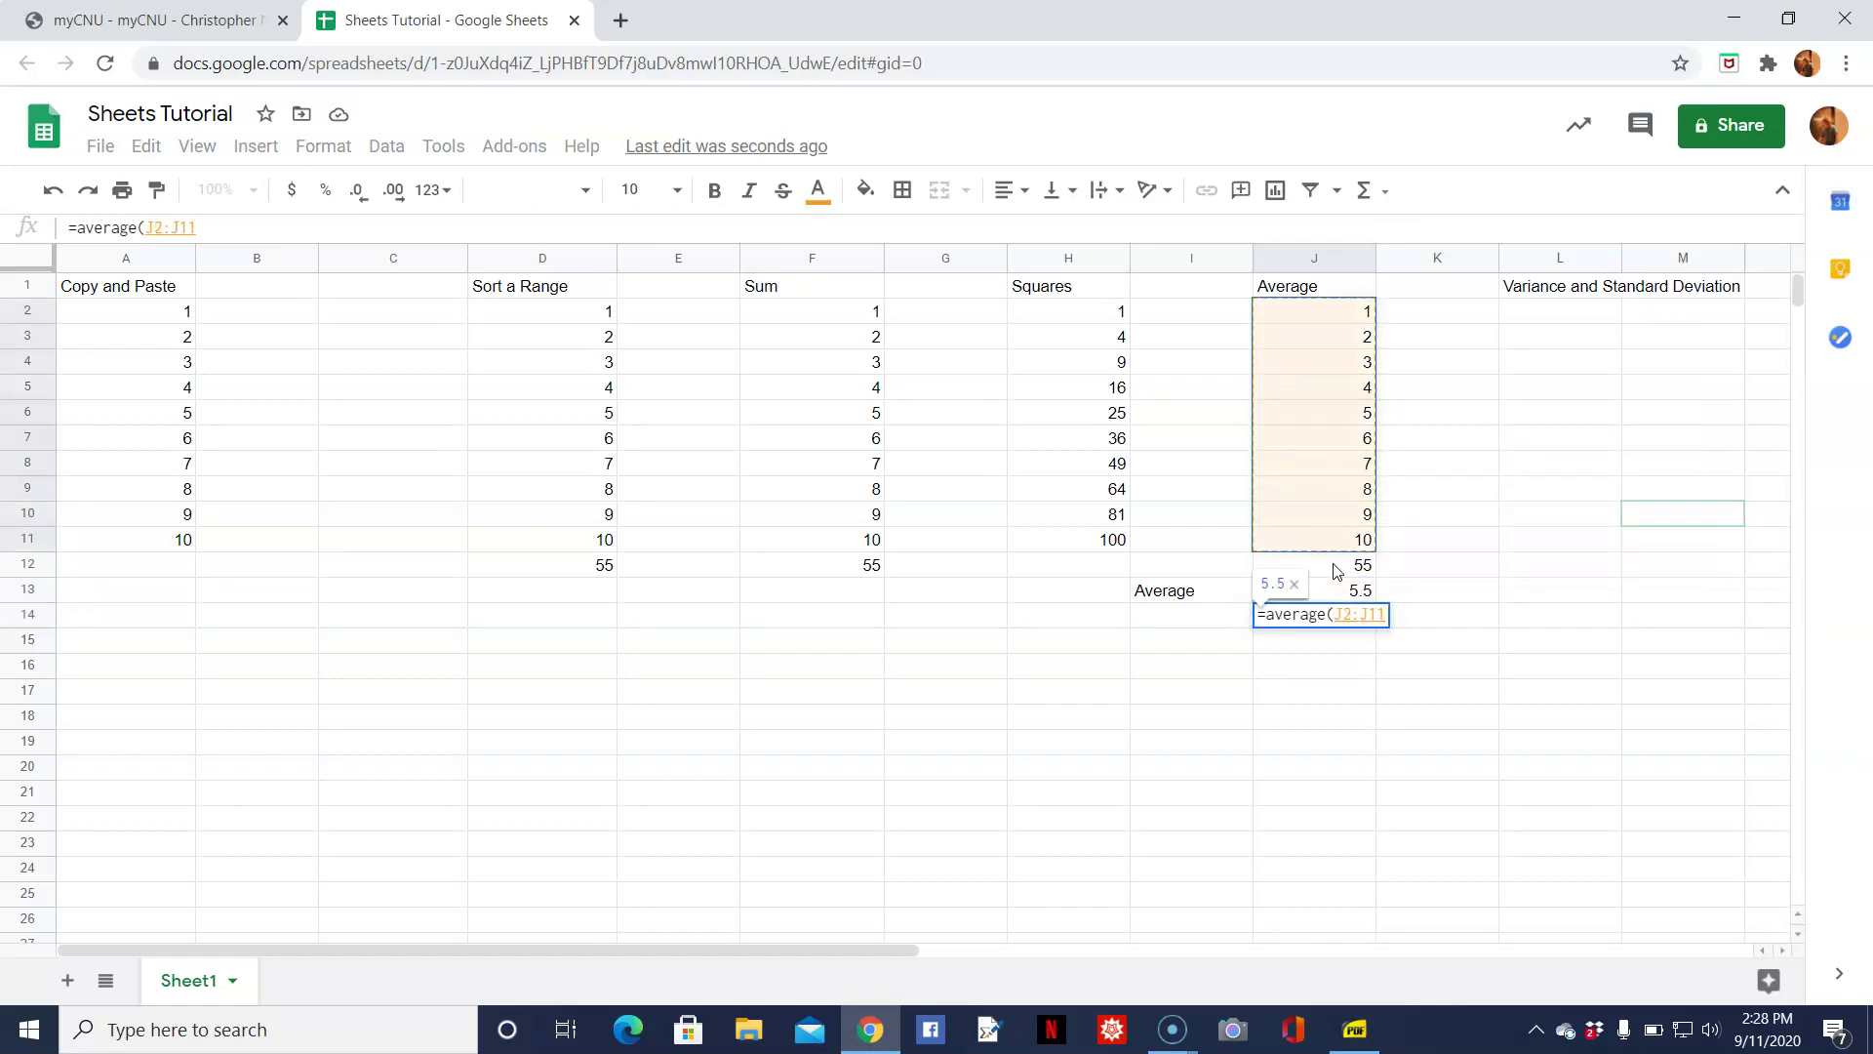
{"action": "type", "text": ")"}
{"action": "key", "text": "Return"}
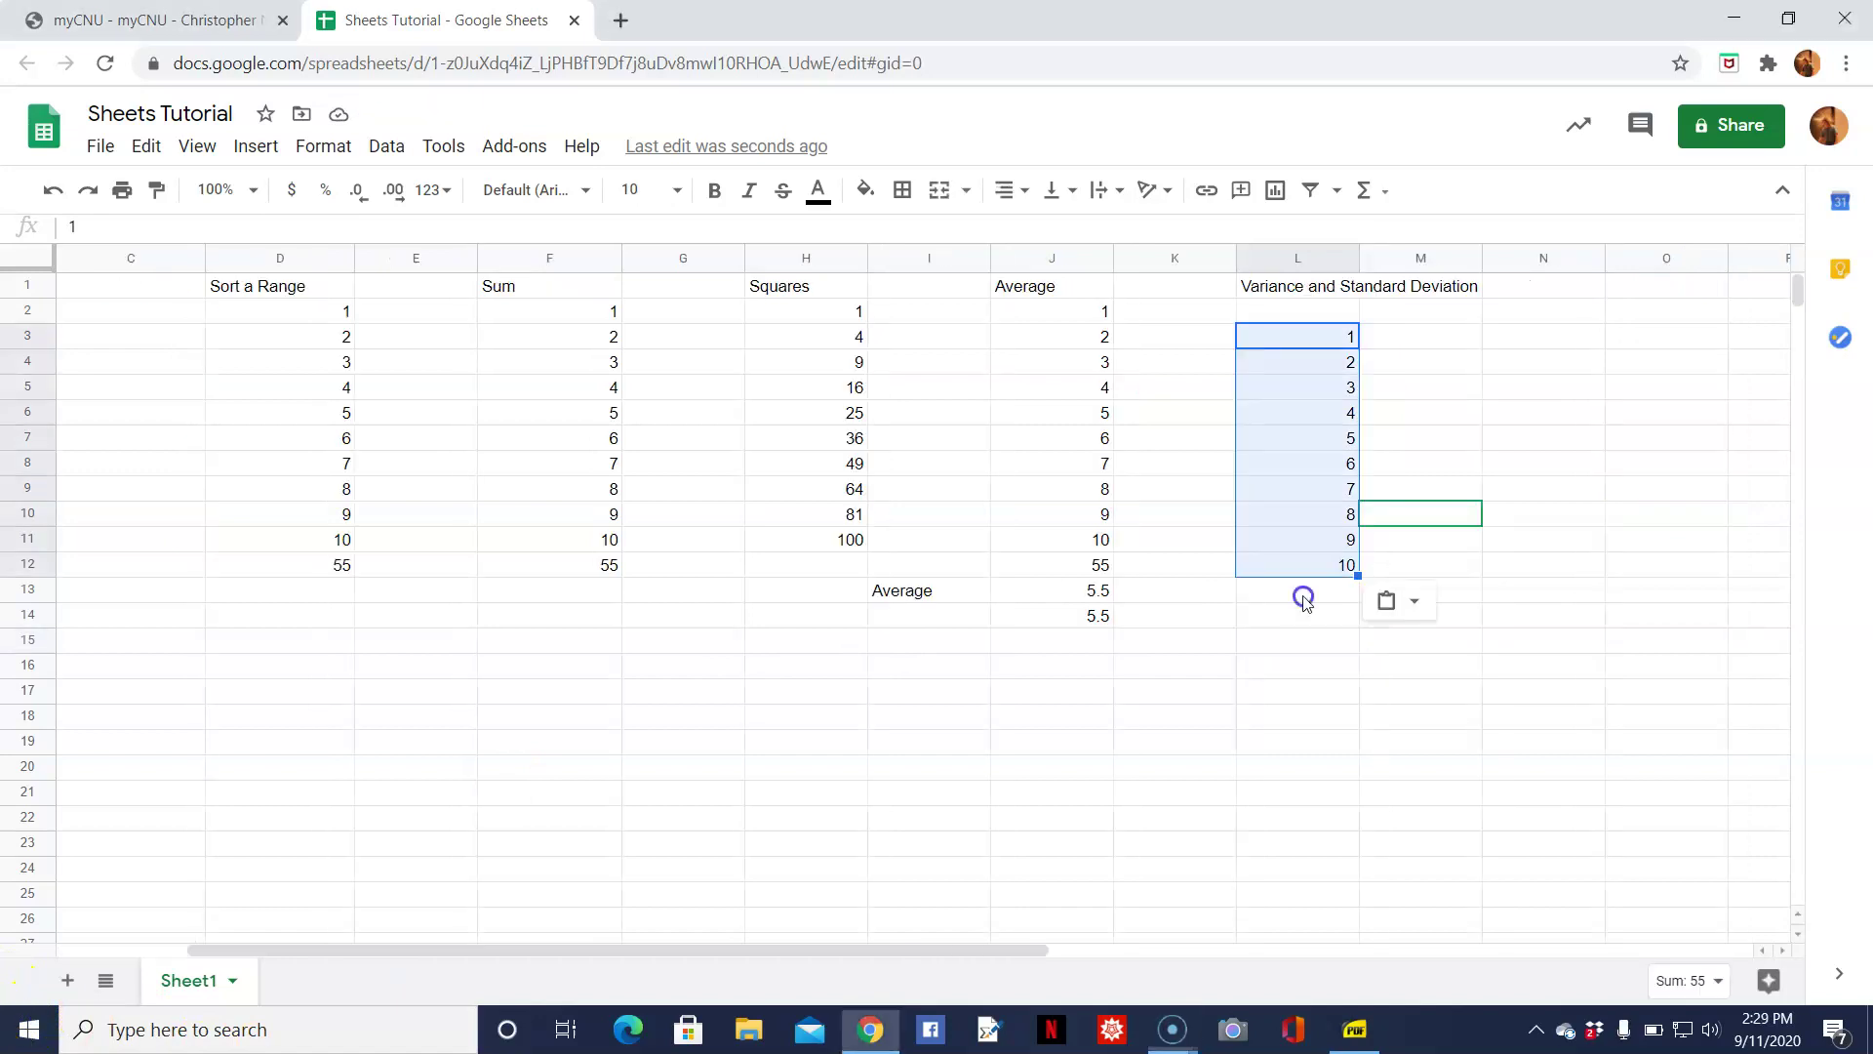
Switch to the PDF viewer to examine the variance formula s², and return to the Sheets Tutorial spreadsheet.
{"action": "left_click", "coordinate": [1305, 595]}
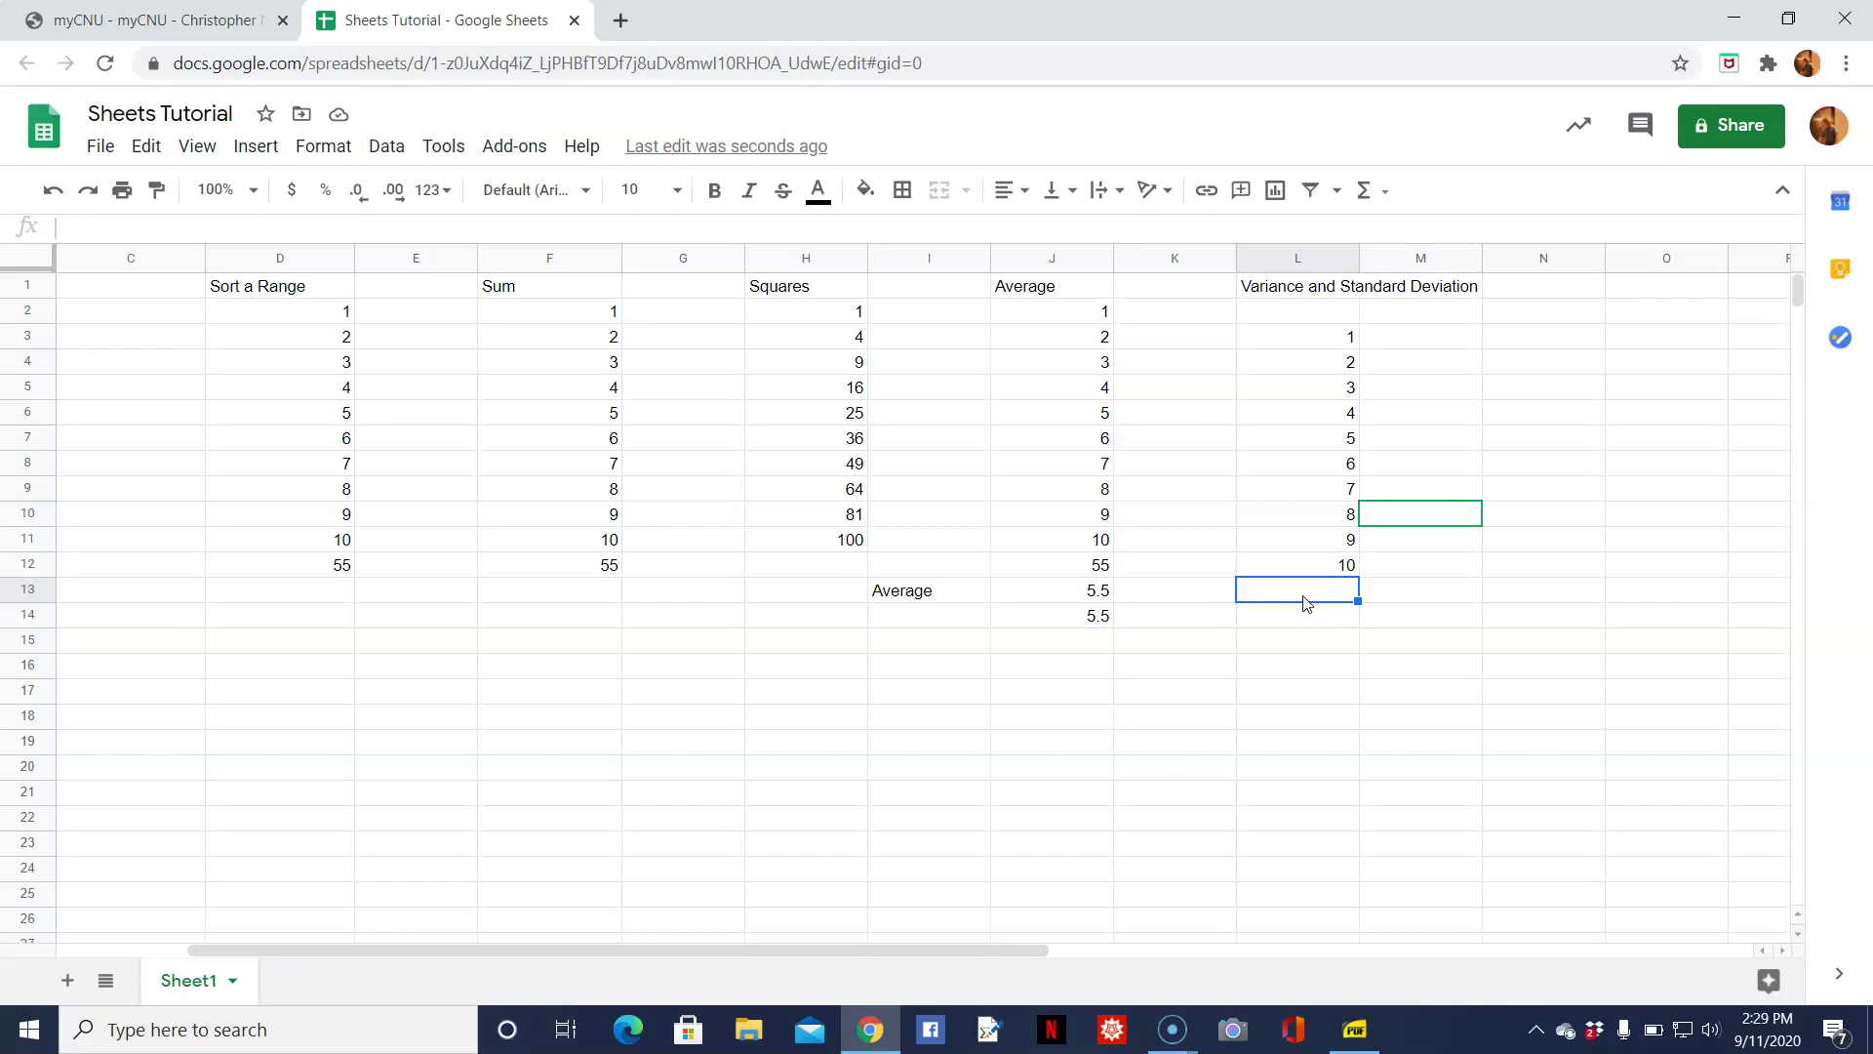
{"action": "mouse_move", "coordinate": [1418, 518]}
{"action": "key", "text": "alt+Tab"}
{"action": "key", "text": "alt+Tab"}
{"action": "key", "text": "alt+Tab"}
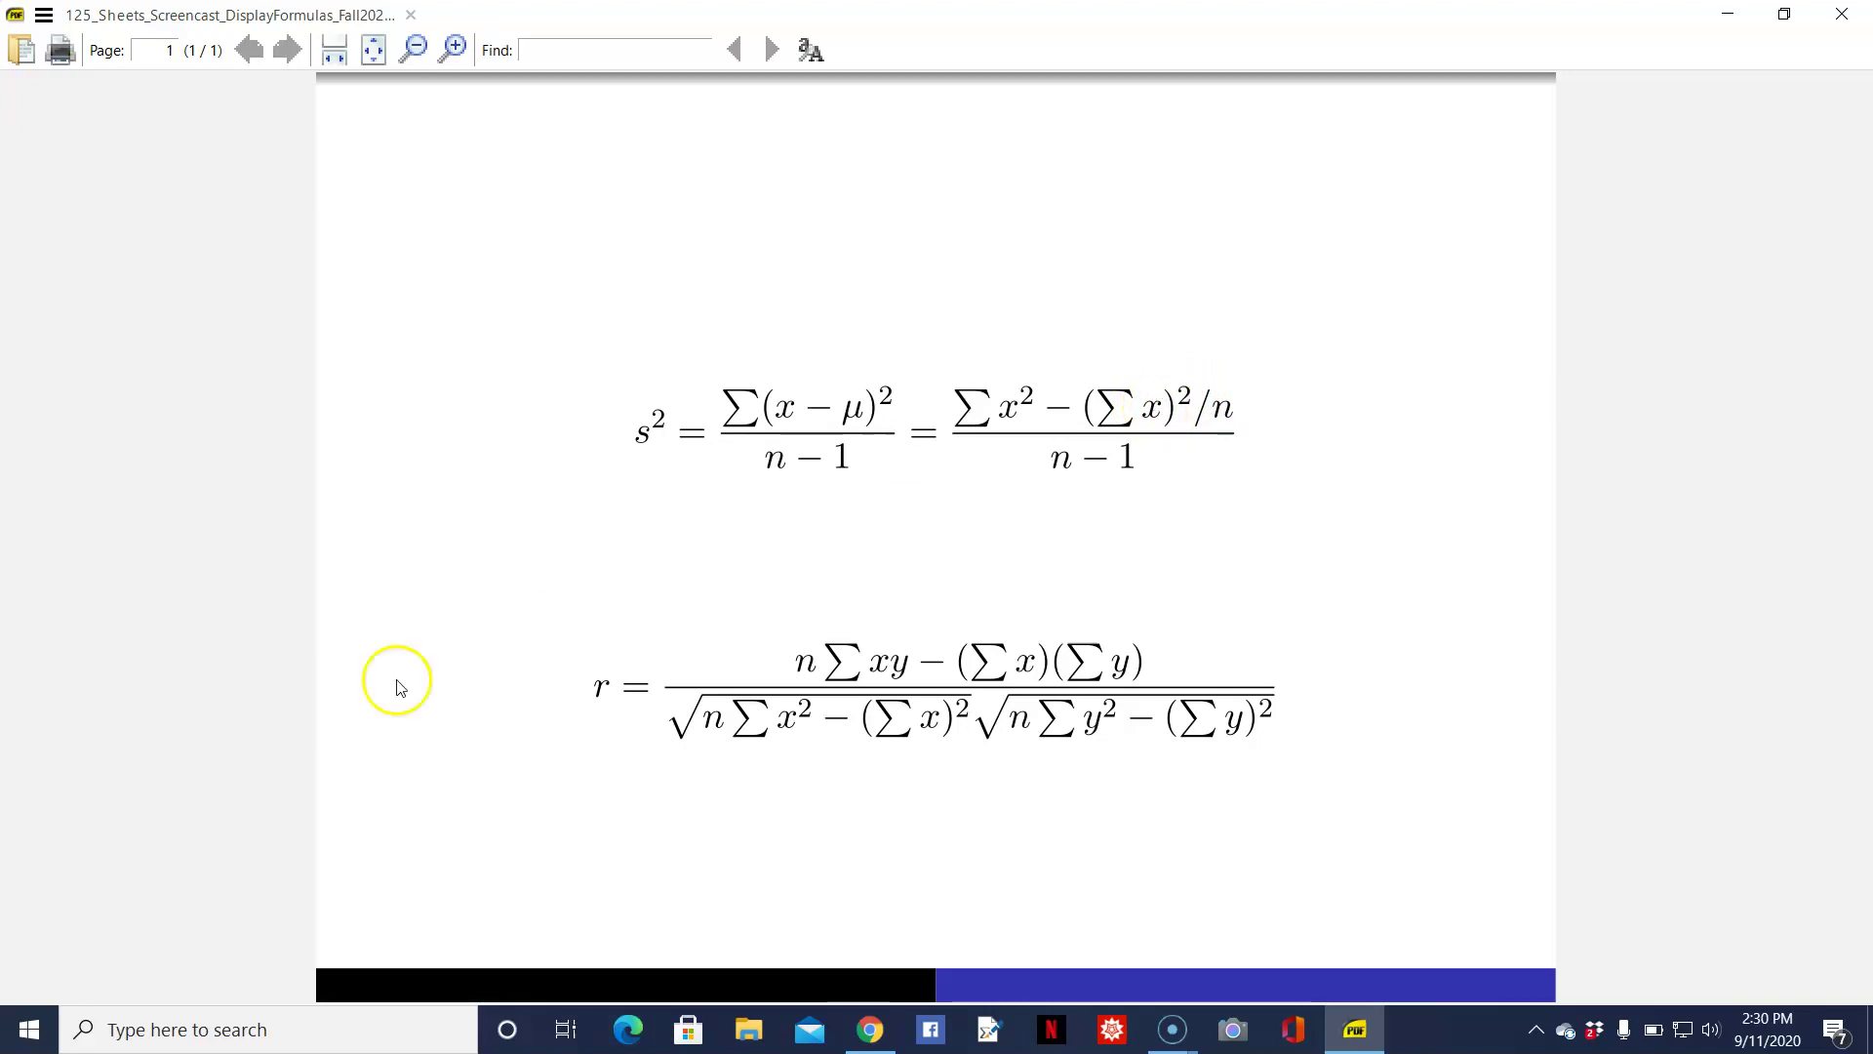
{"action": "key", "text": "alt+Tab"}
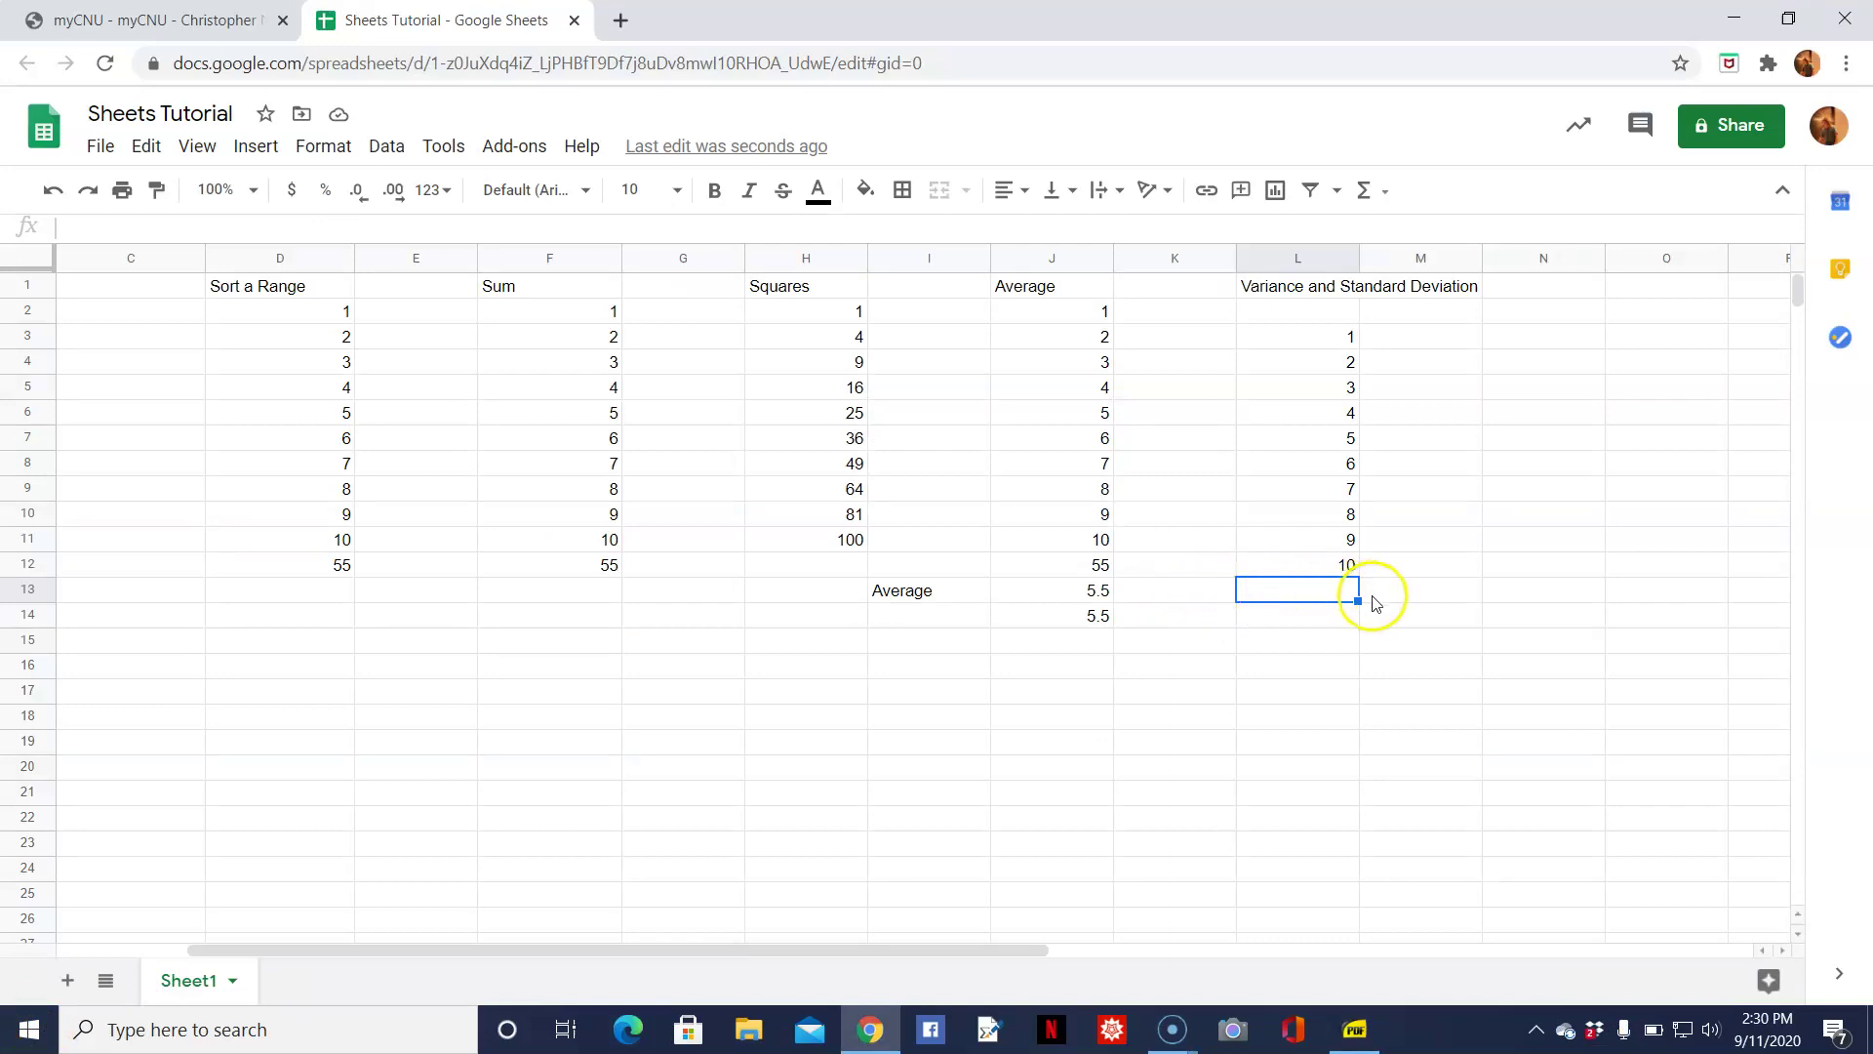
Add the column headings "x" in cell L2 and "x^2" in cell M2 under Variance and Standard Deviation.
{"action": "left_click", "coordinate": [1341, 312]}
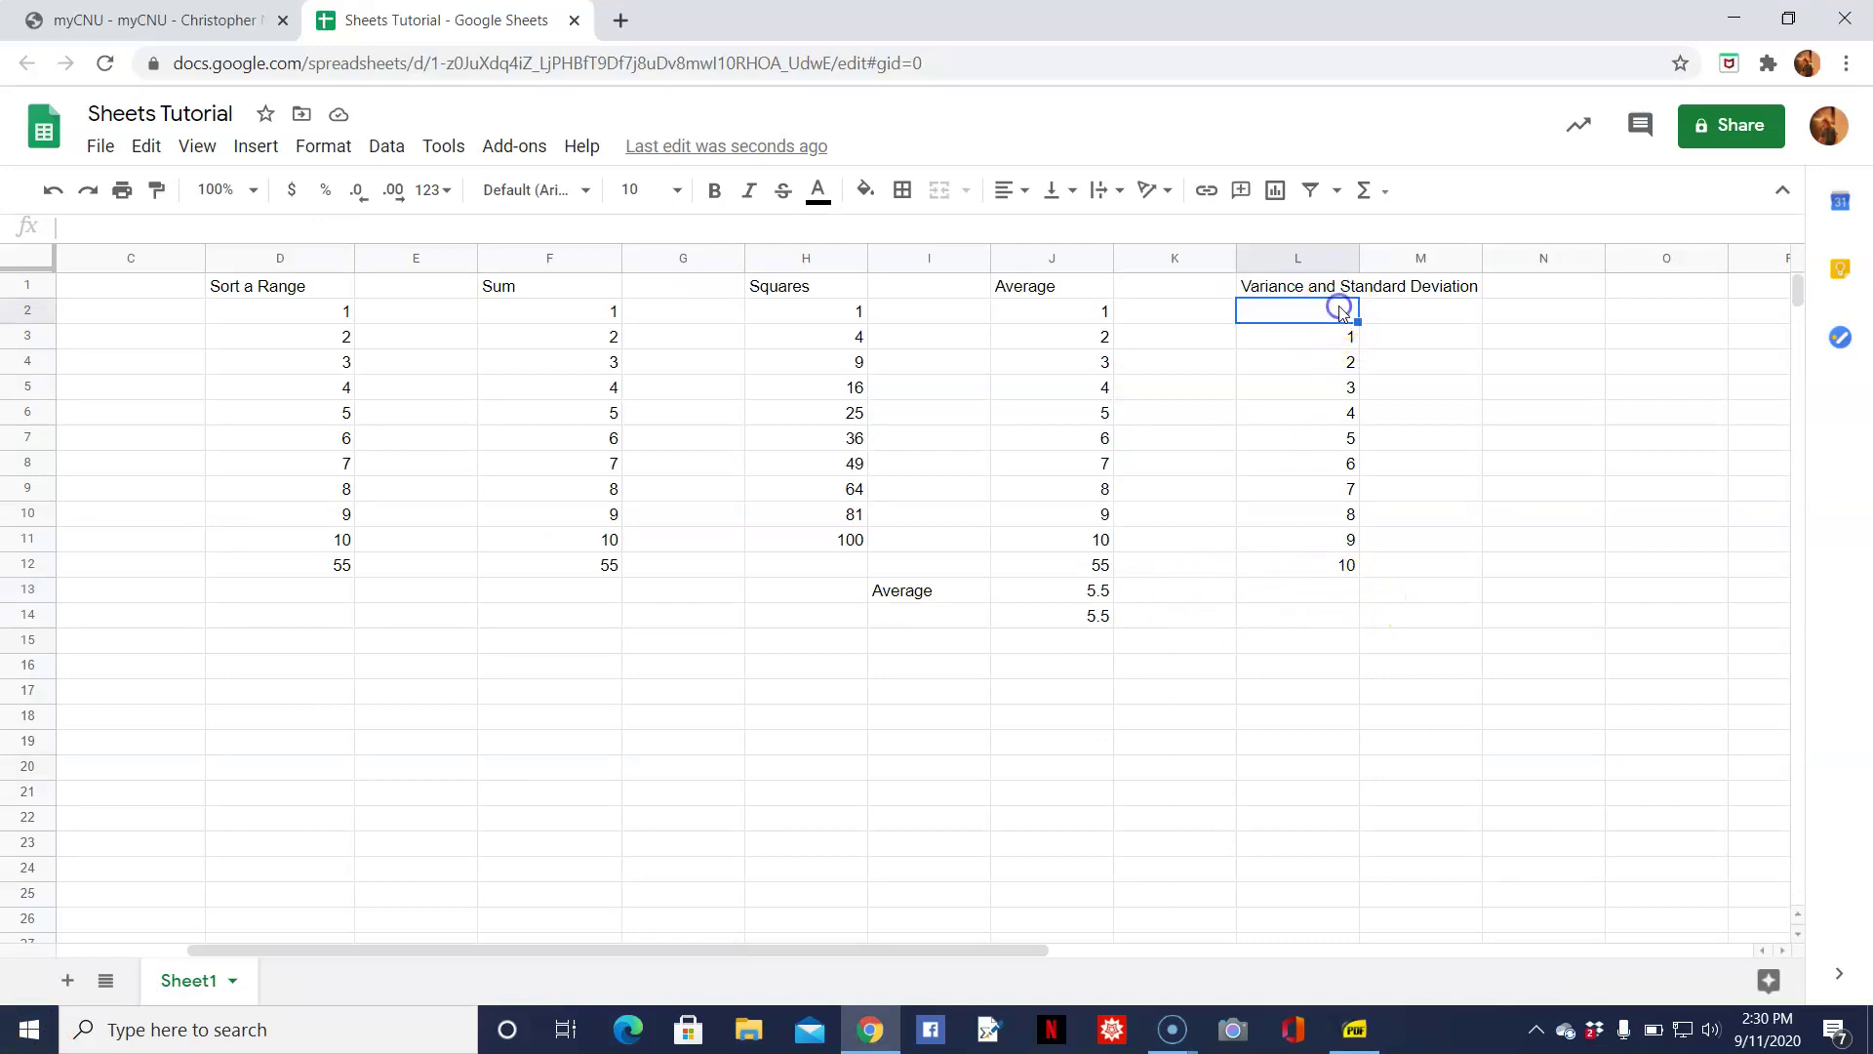
{"action": "type", "text": "x"}
{"action": "key", "text": "Tab"}
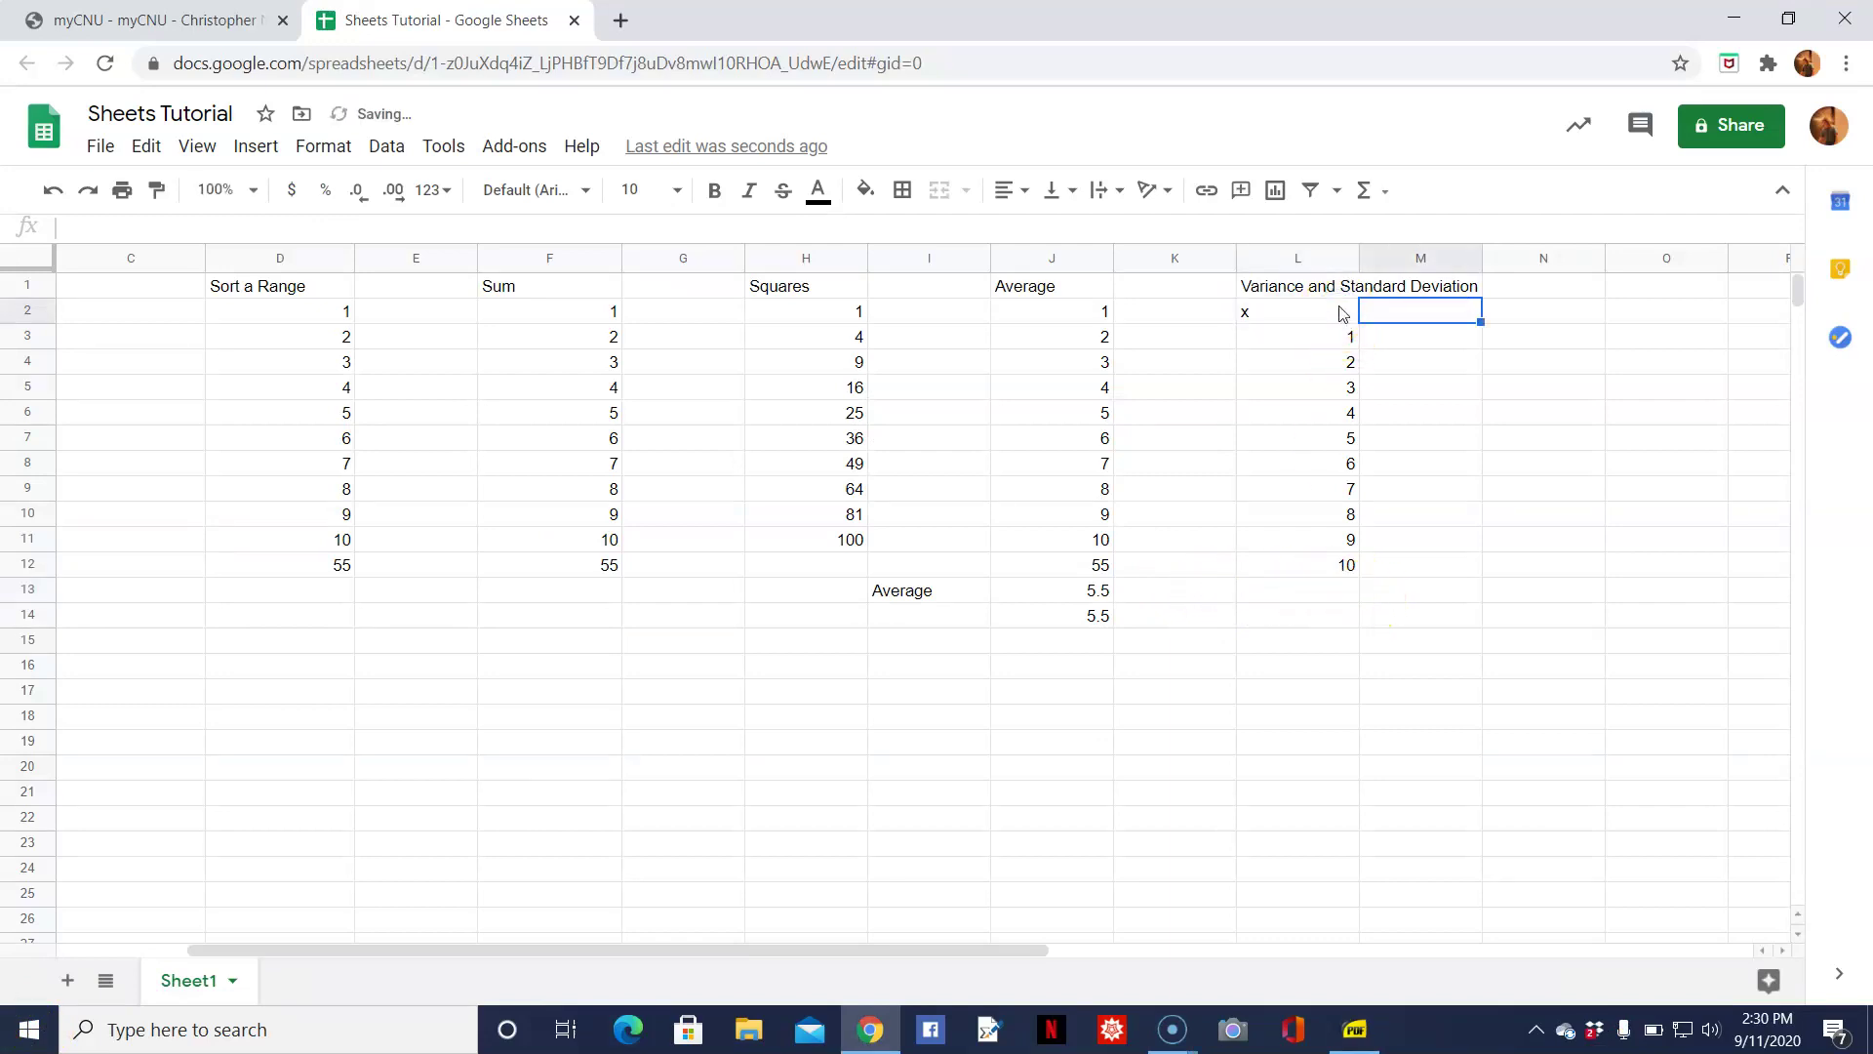
{"action": "type", "text": "x^2"}
{"action": "key", "text": "Return"}
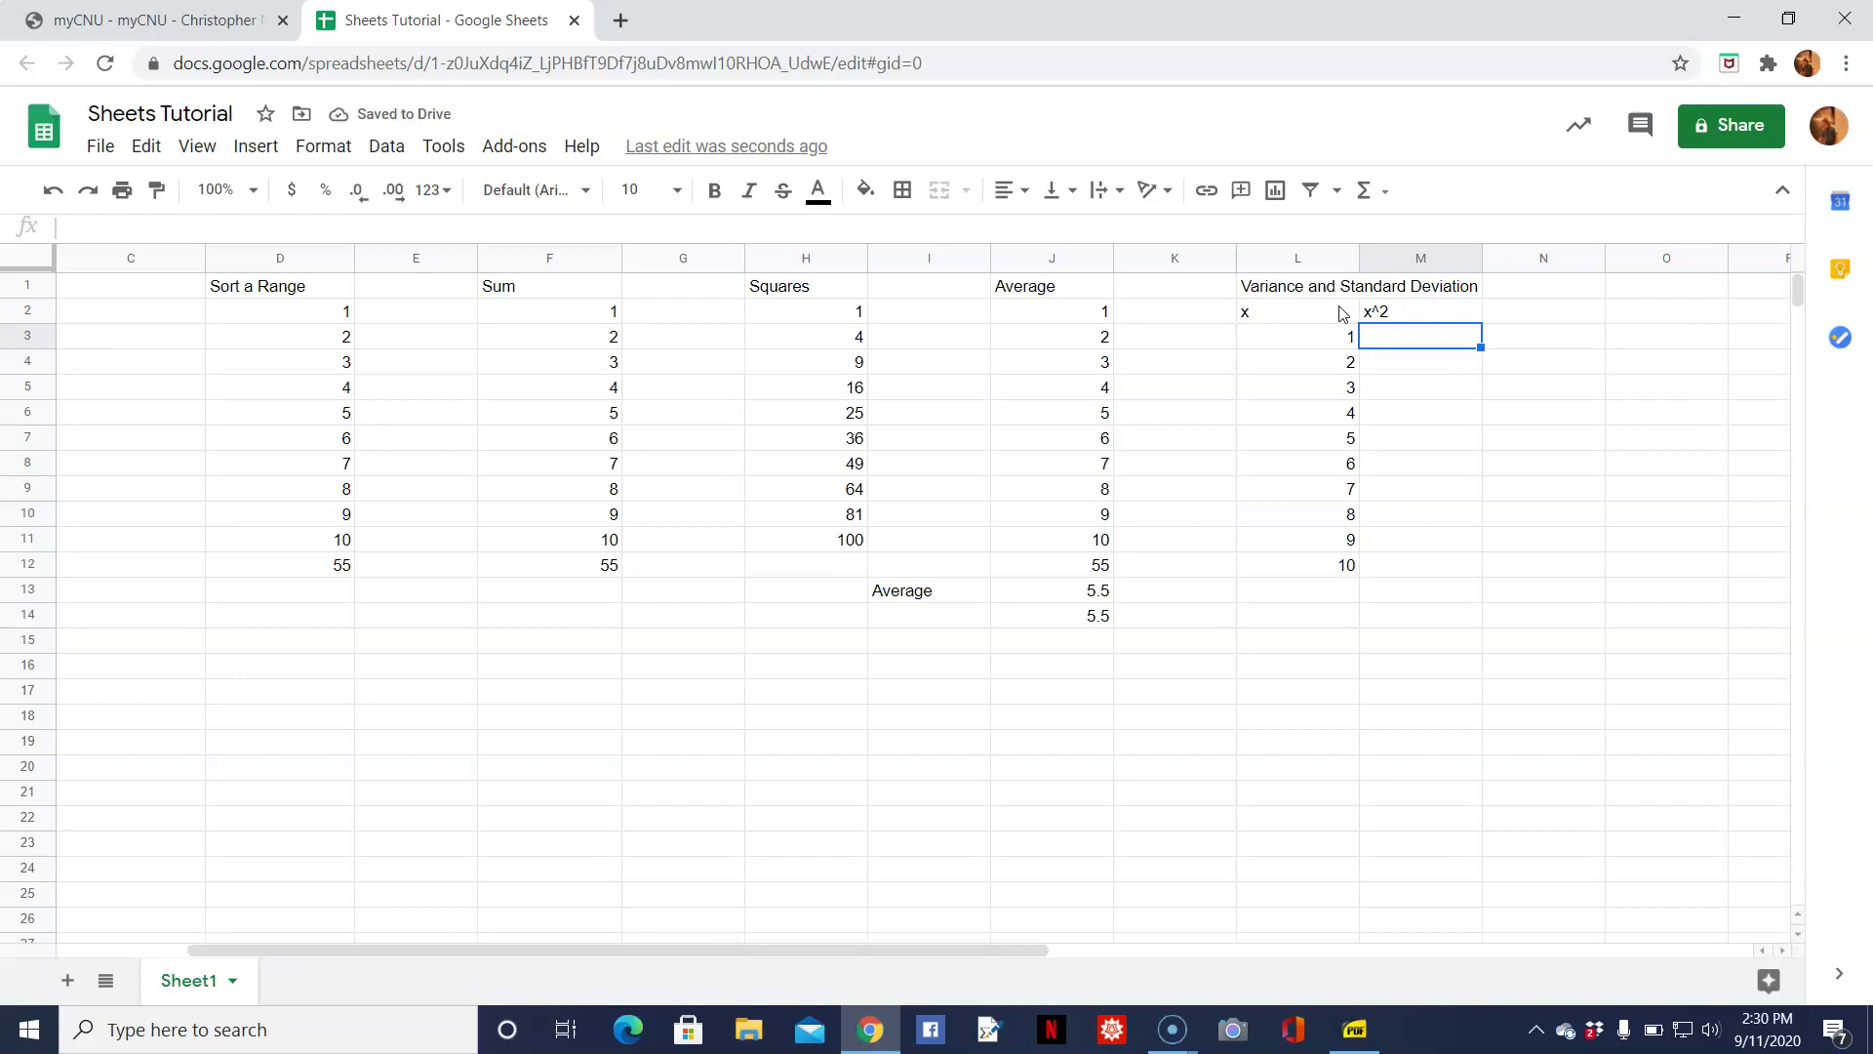
Enter the formula =L3^2 in cell M3 to square the first x value.
{"action": "type", "text": "="}
{"action": "key", "text": "Left"}
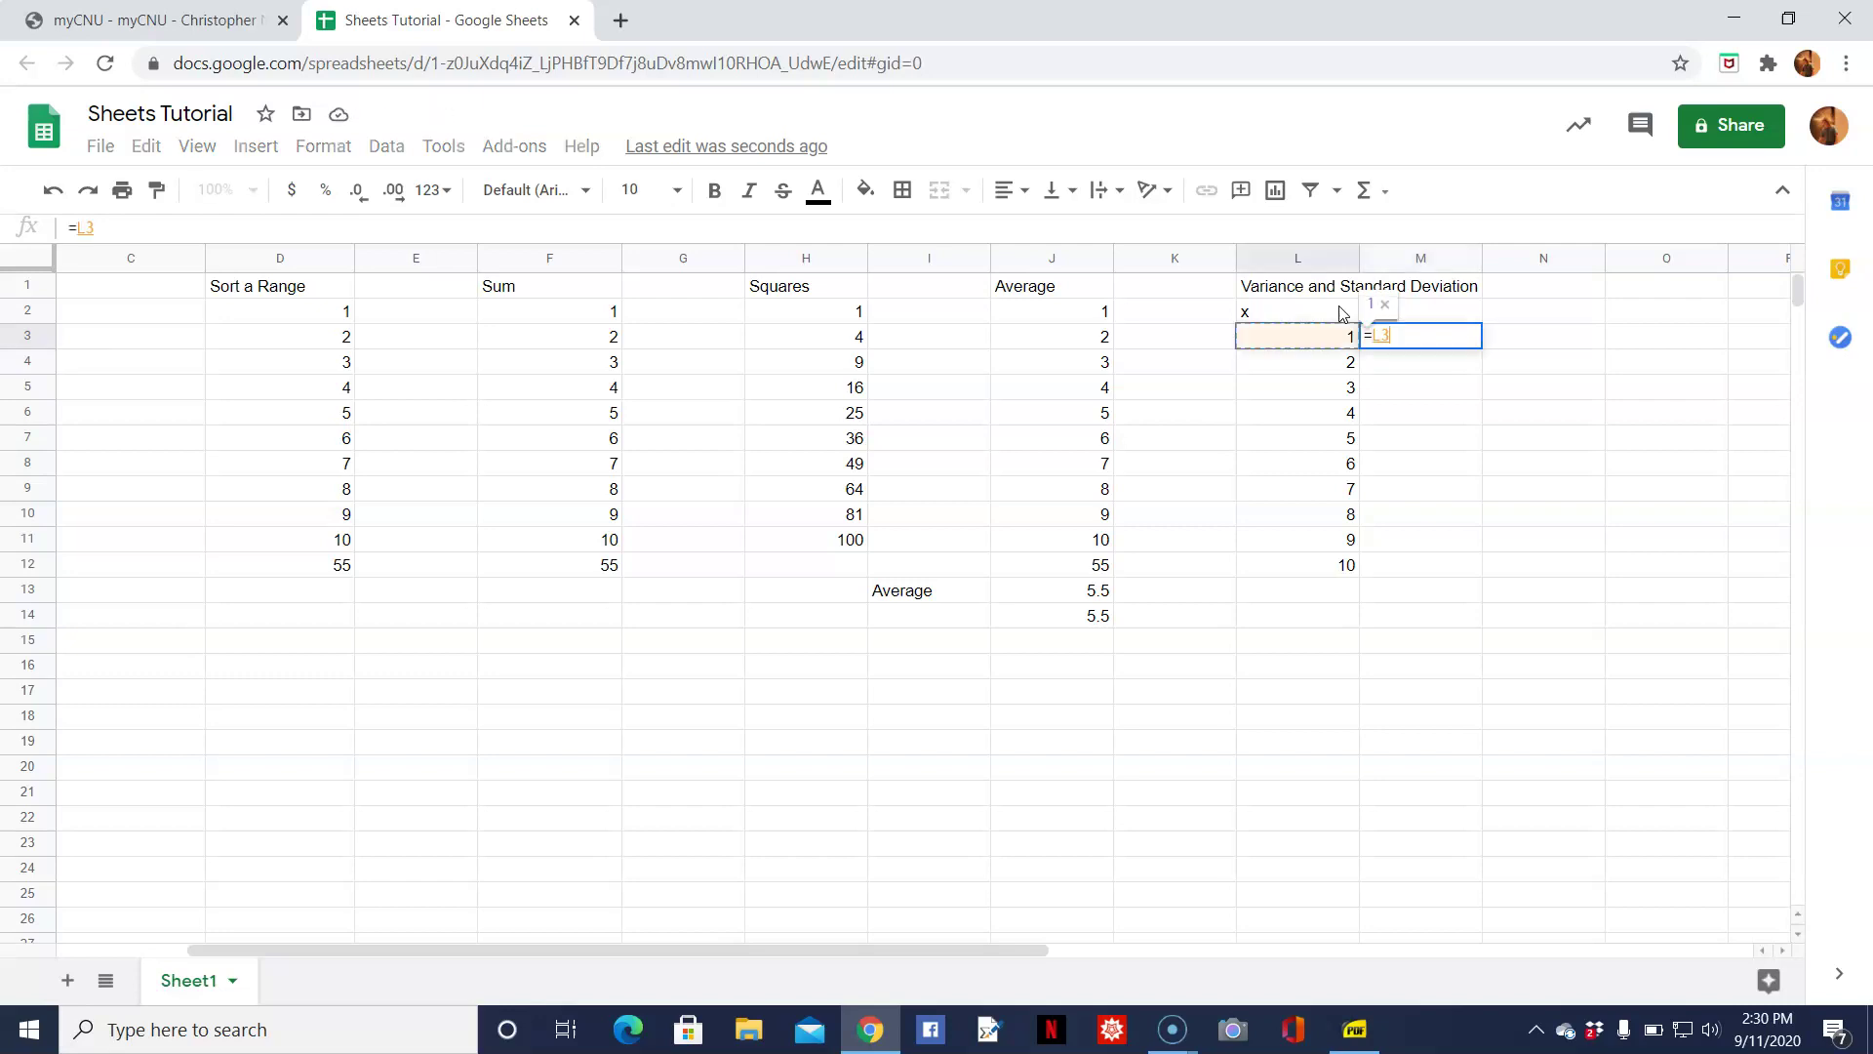
{"action": "type", "text": "^2"}
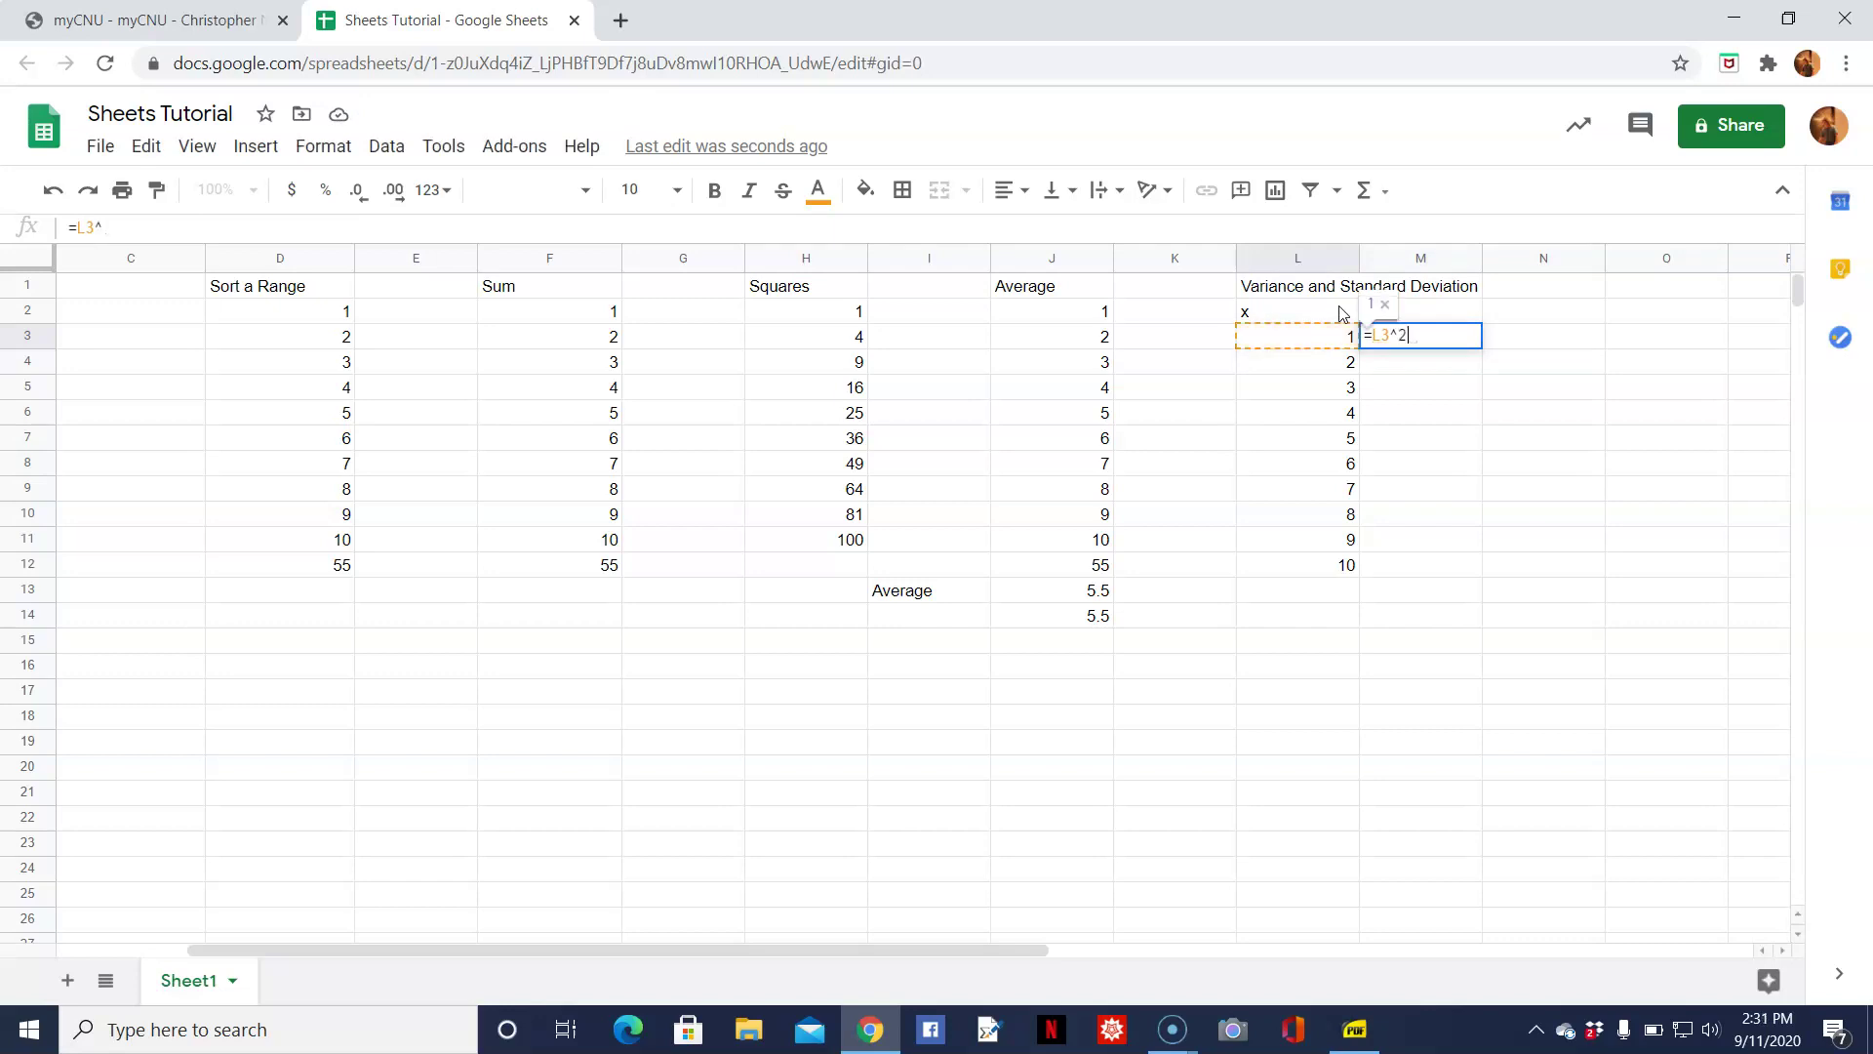
{"action": "key", "text": "Return"}
Copy the square formula from cell M3 and paste it into the range M4:M12.
{"action": "key", "text": "Up"}
{"action": "key", "text": "ctrl+c"}
{"action": "key", "text": "Down"}
{"action": "key", "text": "shift+Down"}
{"action": "key", "text": "shift+Down"}
{"action": "key", "text": "shift+Down"}
{"action": "key", "text": "shift+Down"}
{"action": "key", "text": "shift+Down"}
{"action": "key", "text": "shift+Down"}
{"action": "key", "text": "shift+Down"}
{"action": "key", "text": "shift+Down"}
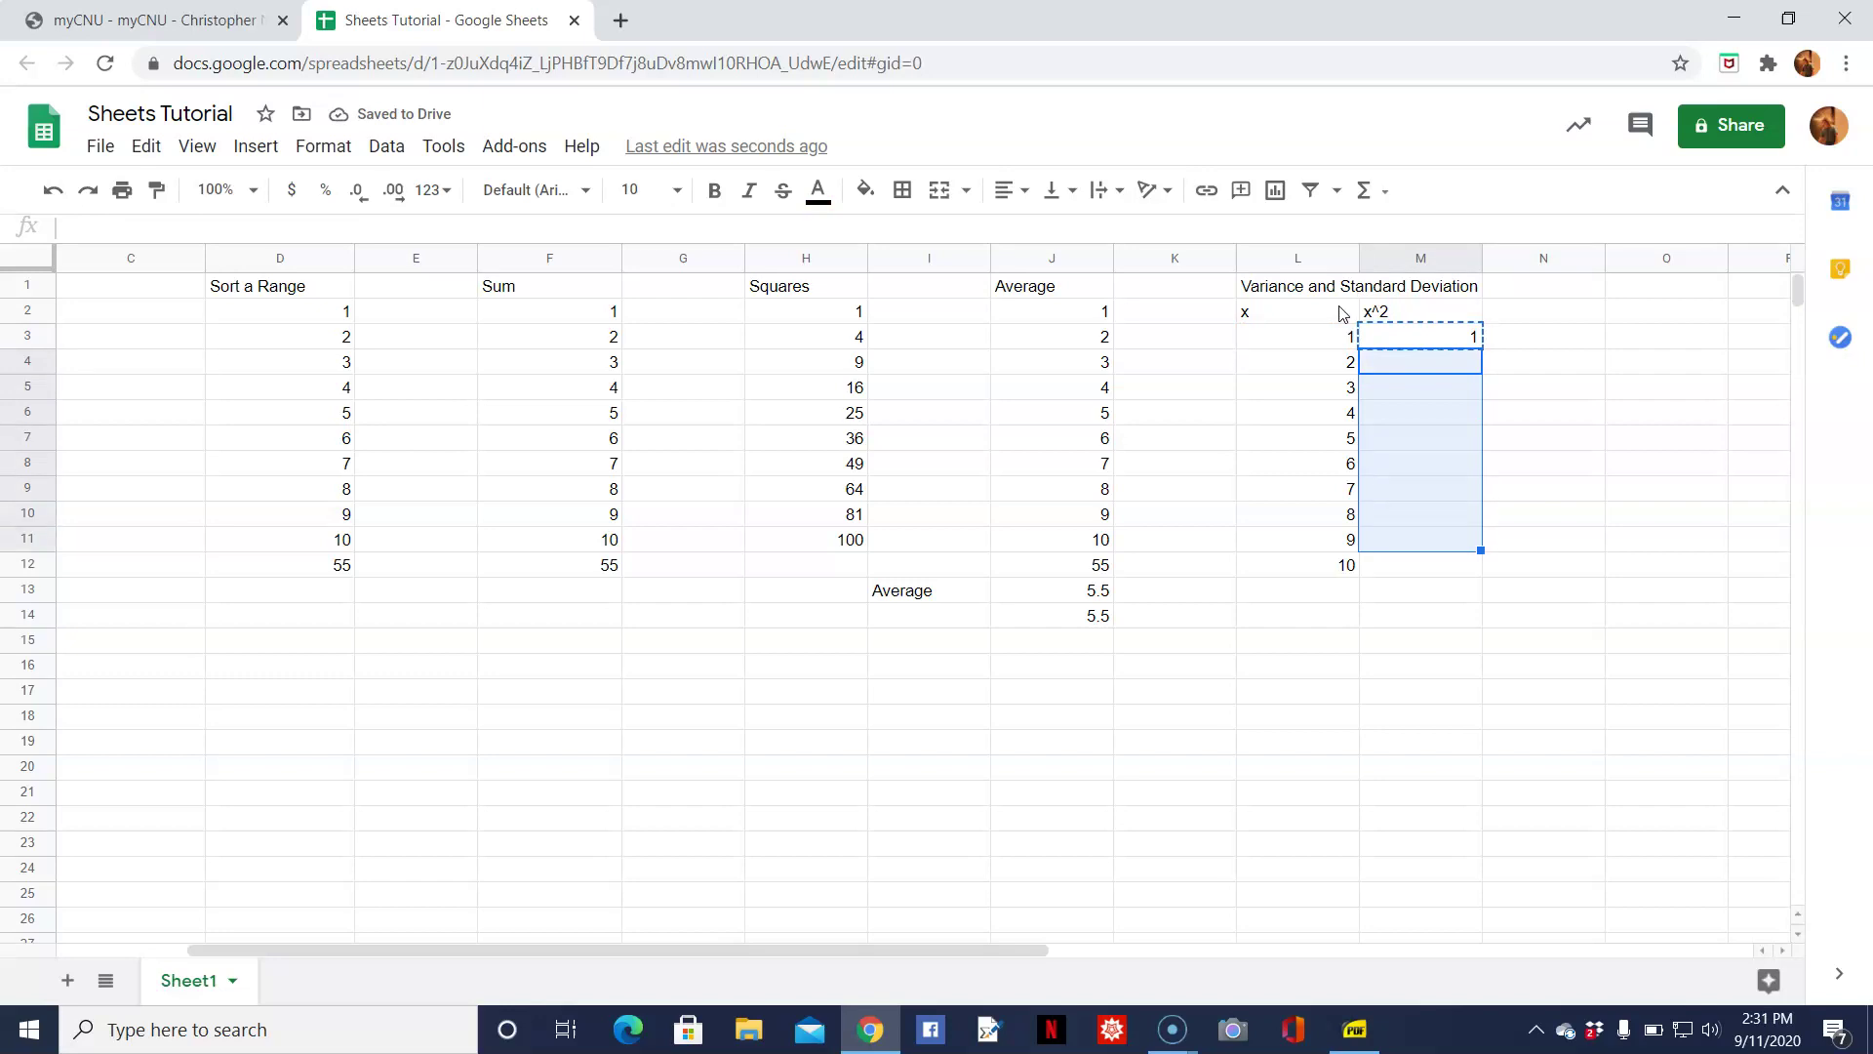
{"action": "key", "text": "Return"}
{"action": "key", "text": "ctrl+v"}
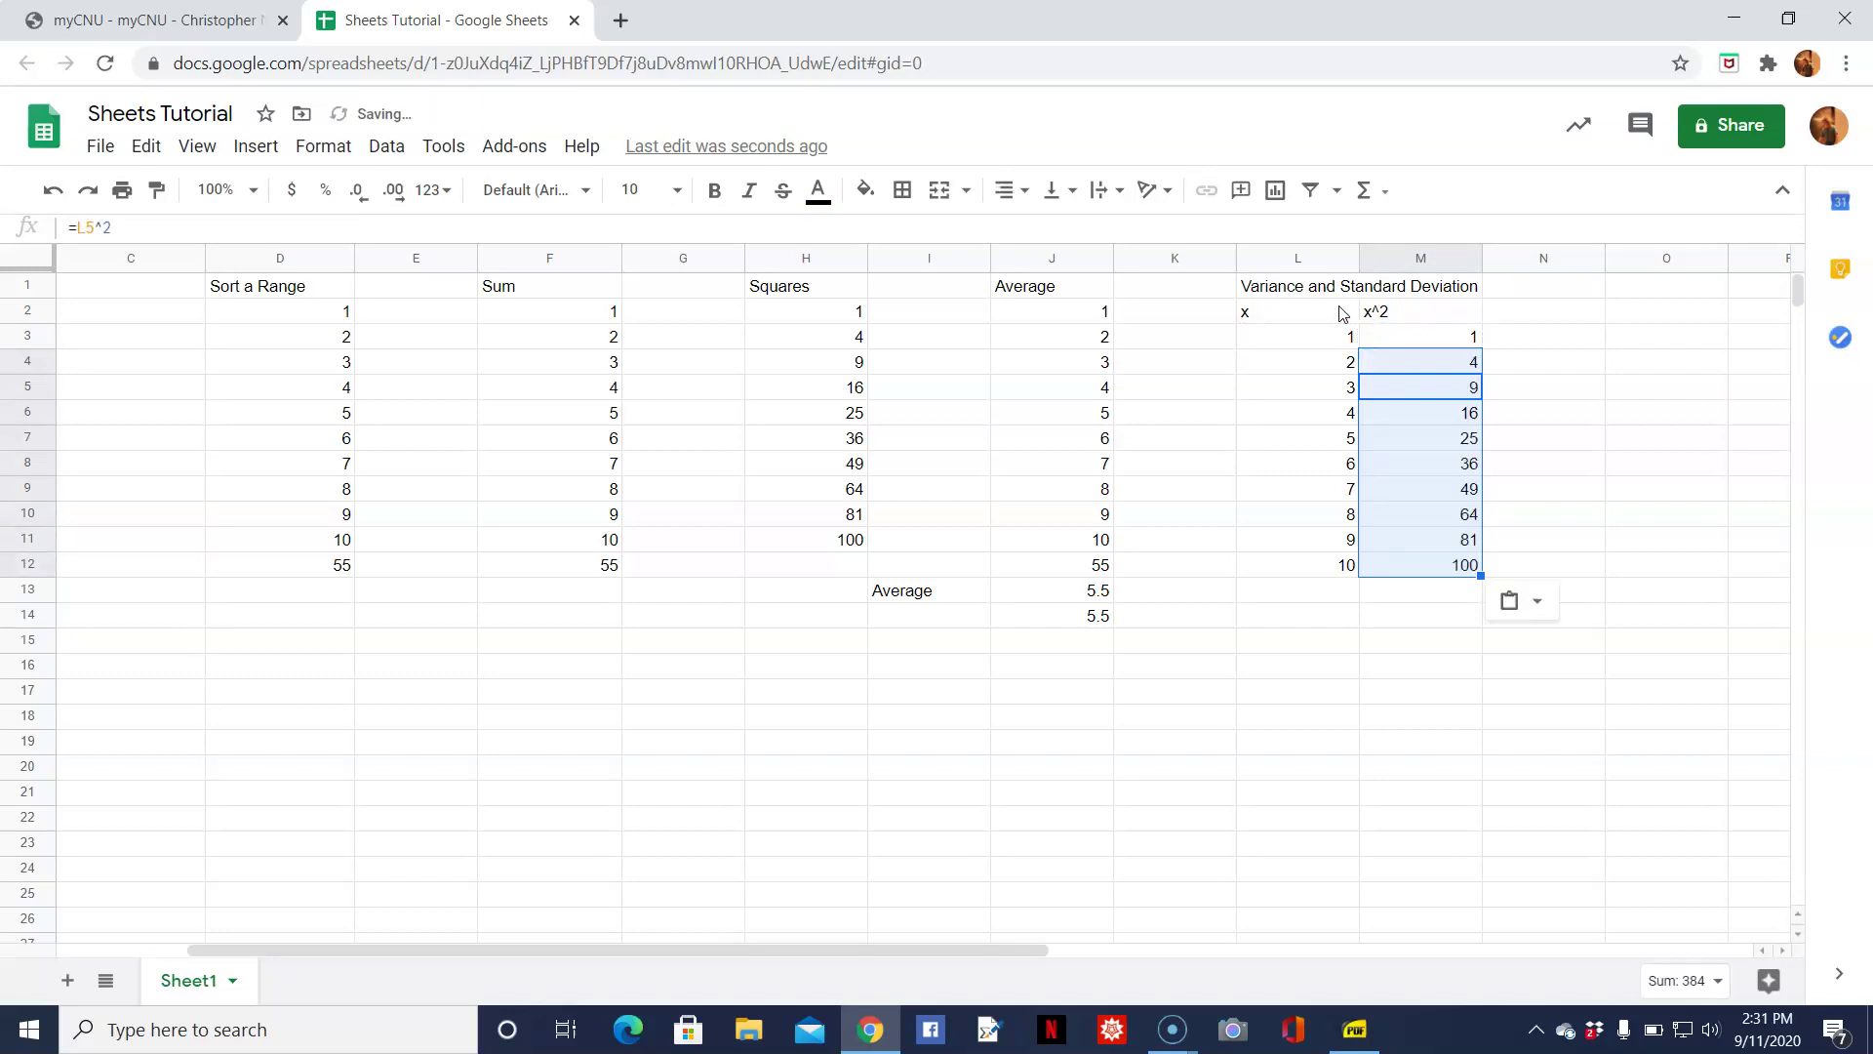
Enter the formula =sum(L3:L12) in cell L13 to total the x values.
{"action": "key", "text": "Down"}
{"action": "key", "text": "Down"}
{"action": "key", "text": "Down"}
{"action": "key", "text": "Down"}
{"action": "key", "text": "Down"}
{"action": "key", "text": "Down"}
{"action": "key", "text": "Down"}
{"action": "key", "text": "Down"}
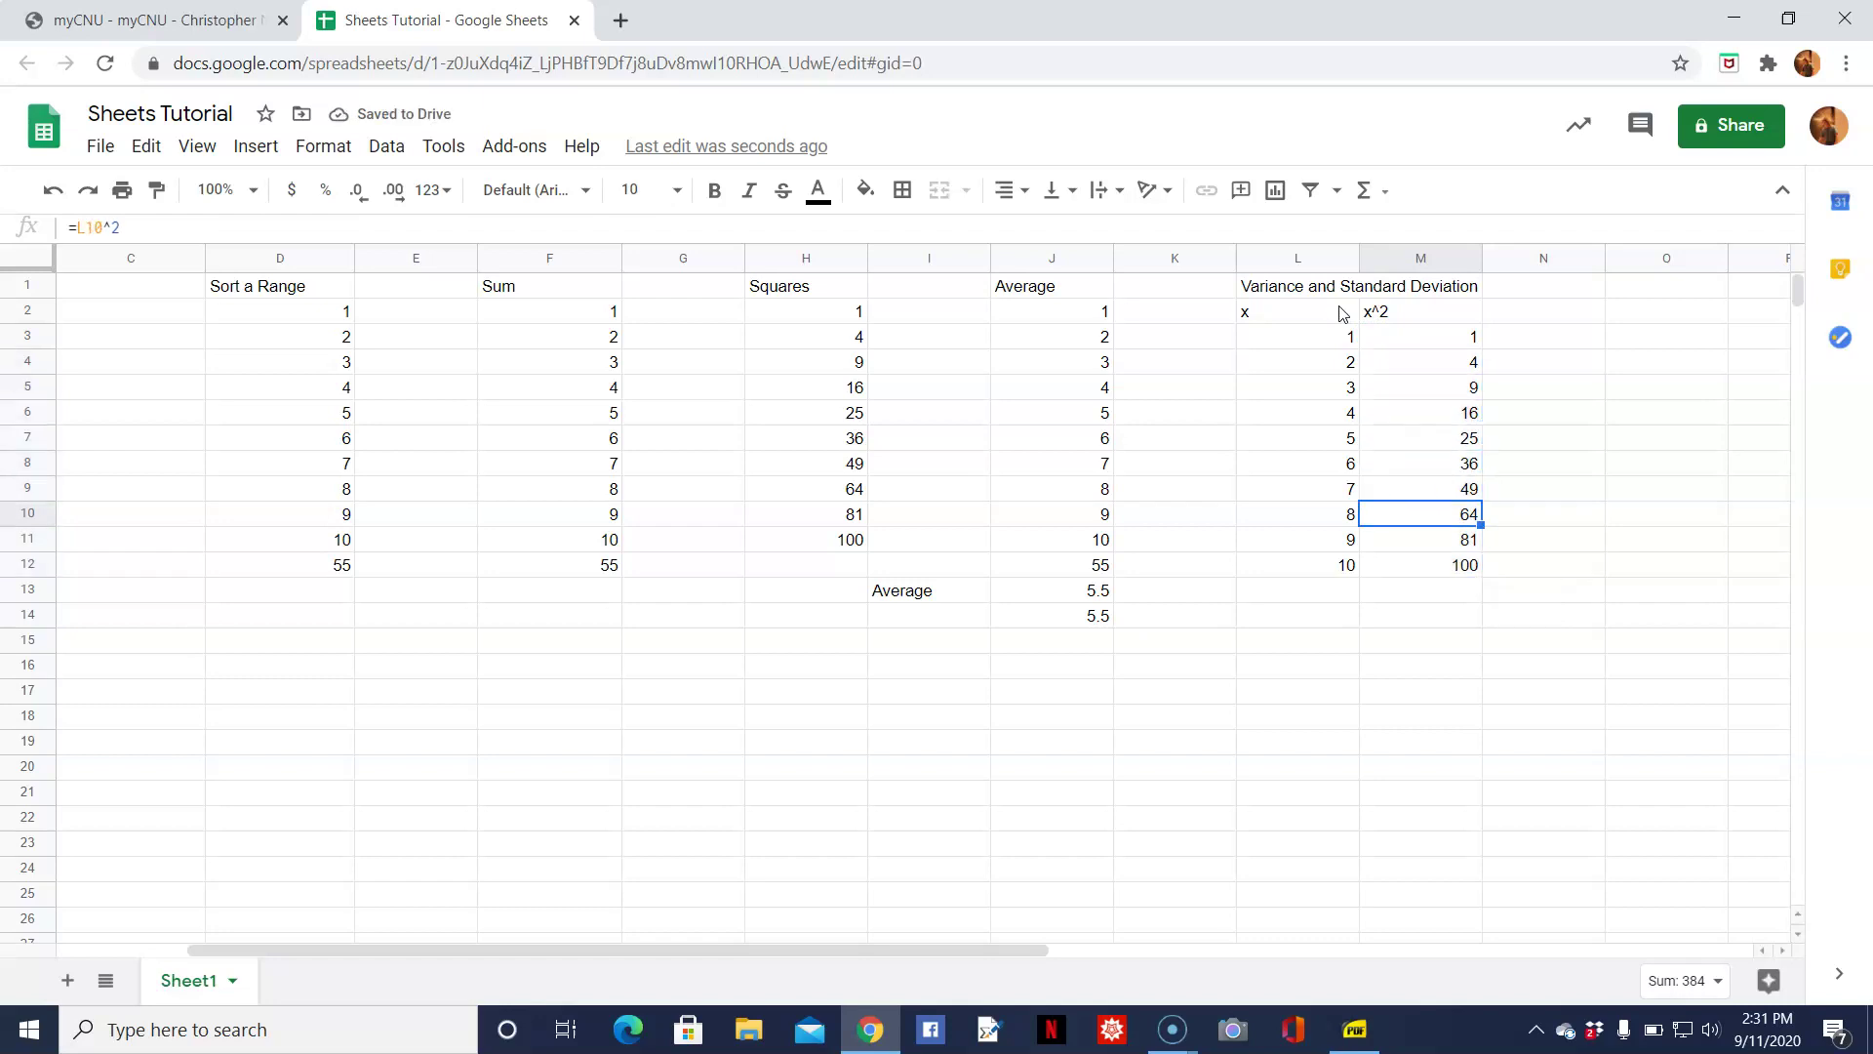
{"action": "key", "text": "Left"}
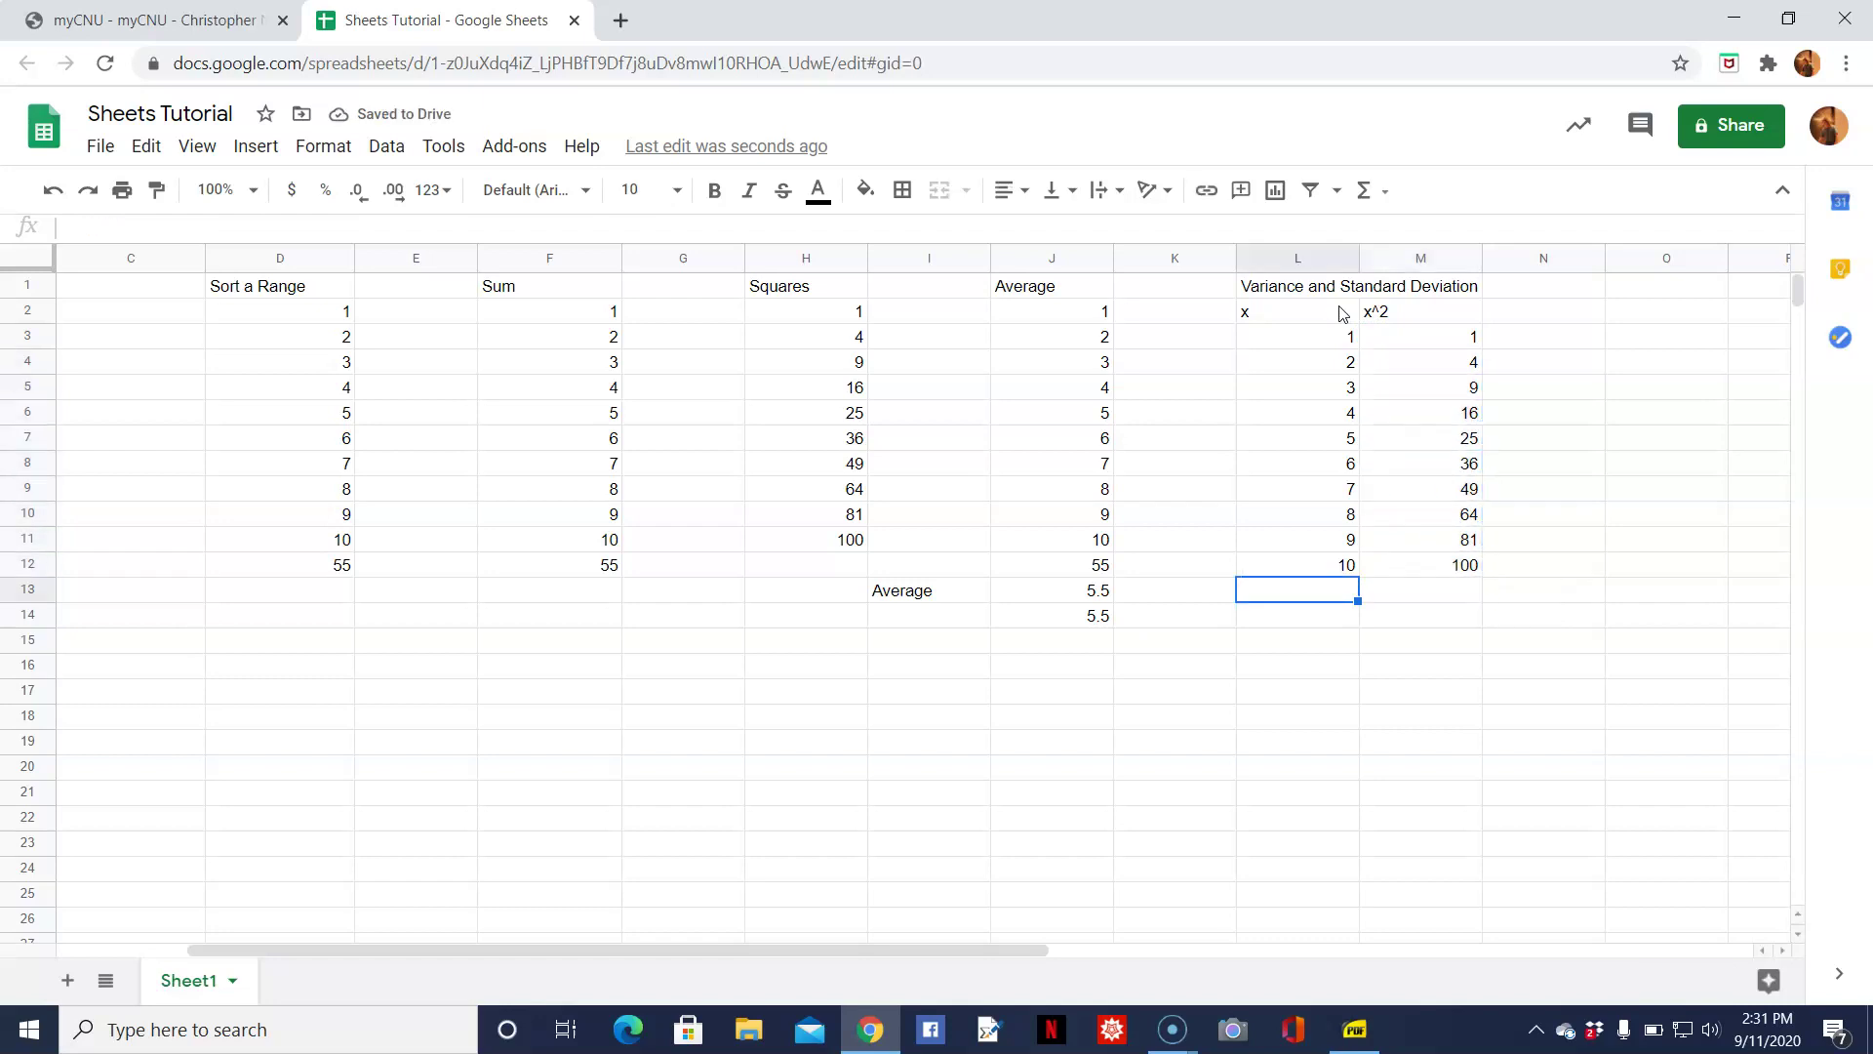
{"action": "type", "text": "=sum"}
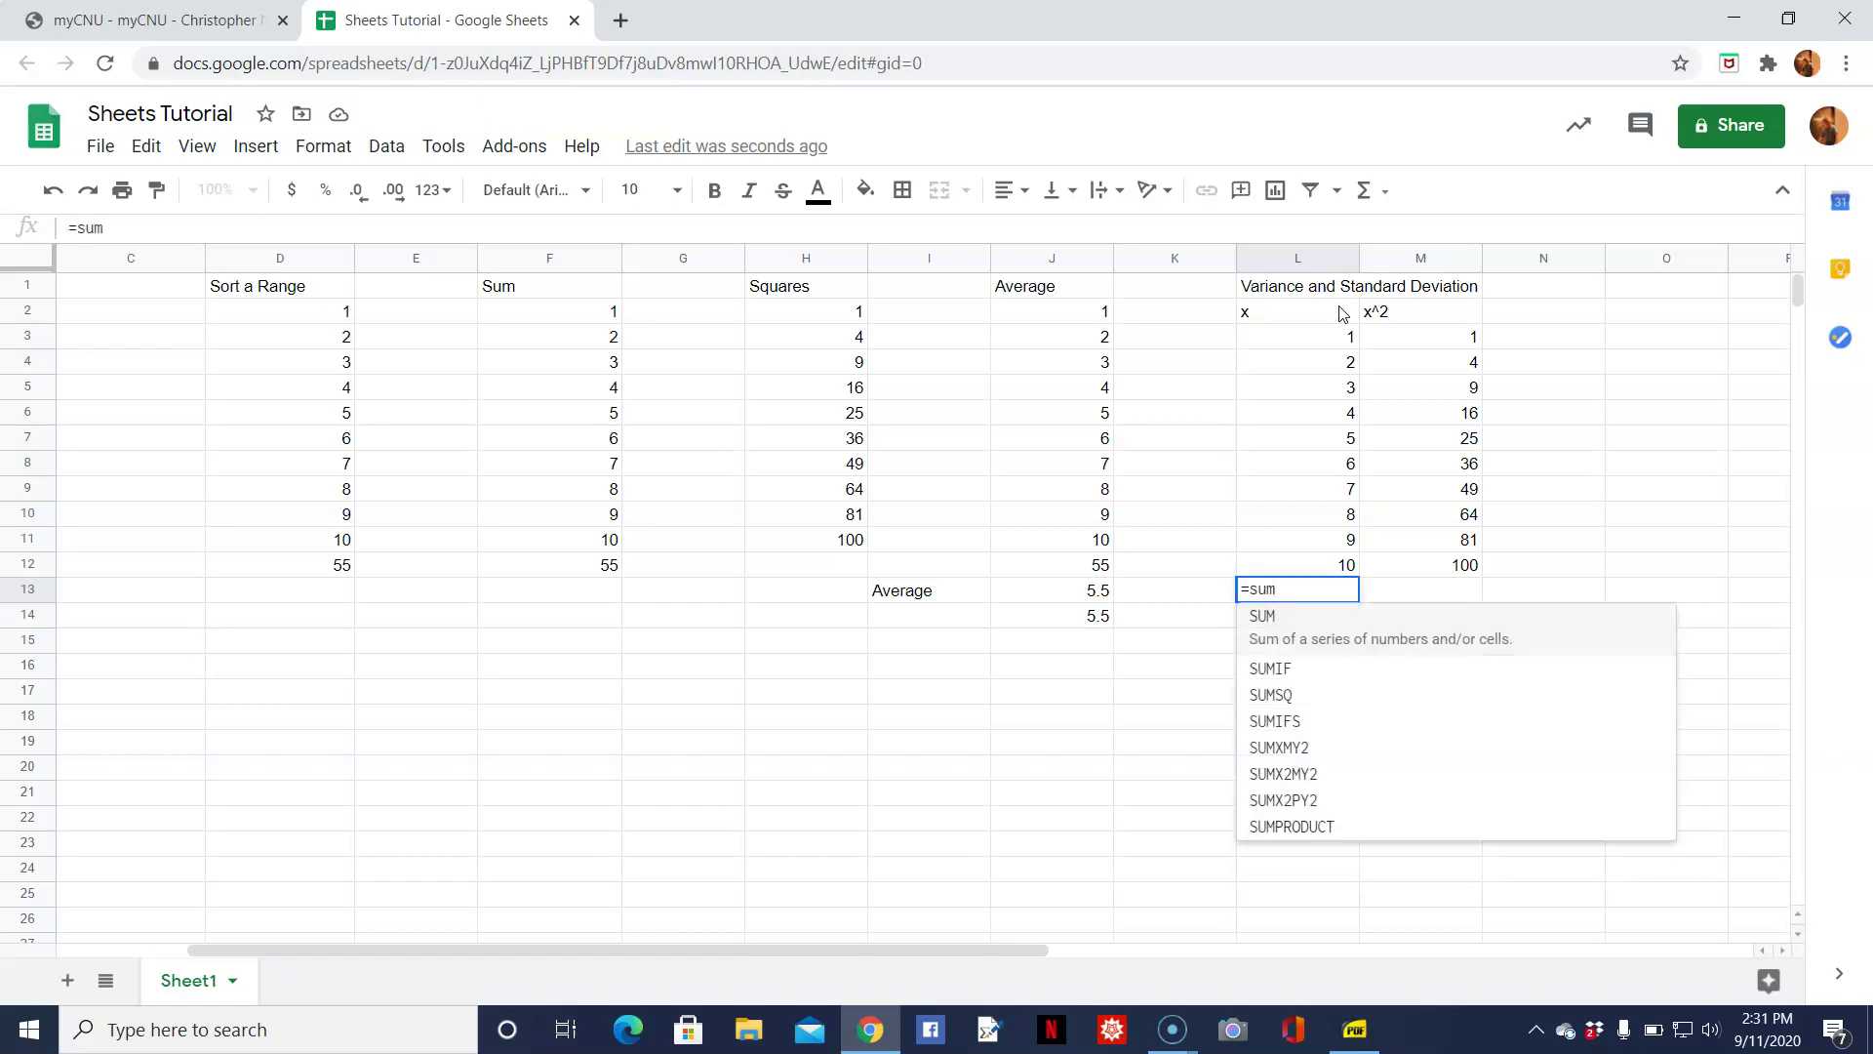
{"action": "type", "text": "("}
{"action": "key", "text": "Up"}
{"action": "key", "text": "shift+Up"}
{"action": "key", "text": "shift+Up"}
{"action": "key", "text": "shift+Up"}
{"action": "key", "text": "shift+Up"}
{"action": "key", "text": "shift+Up"}
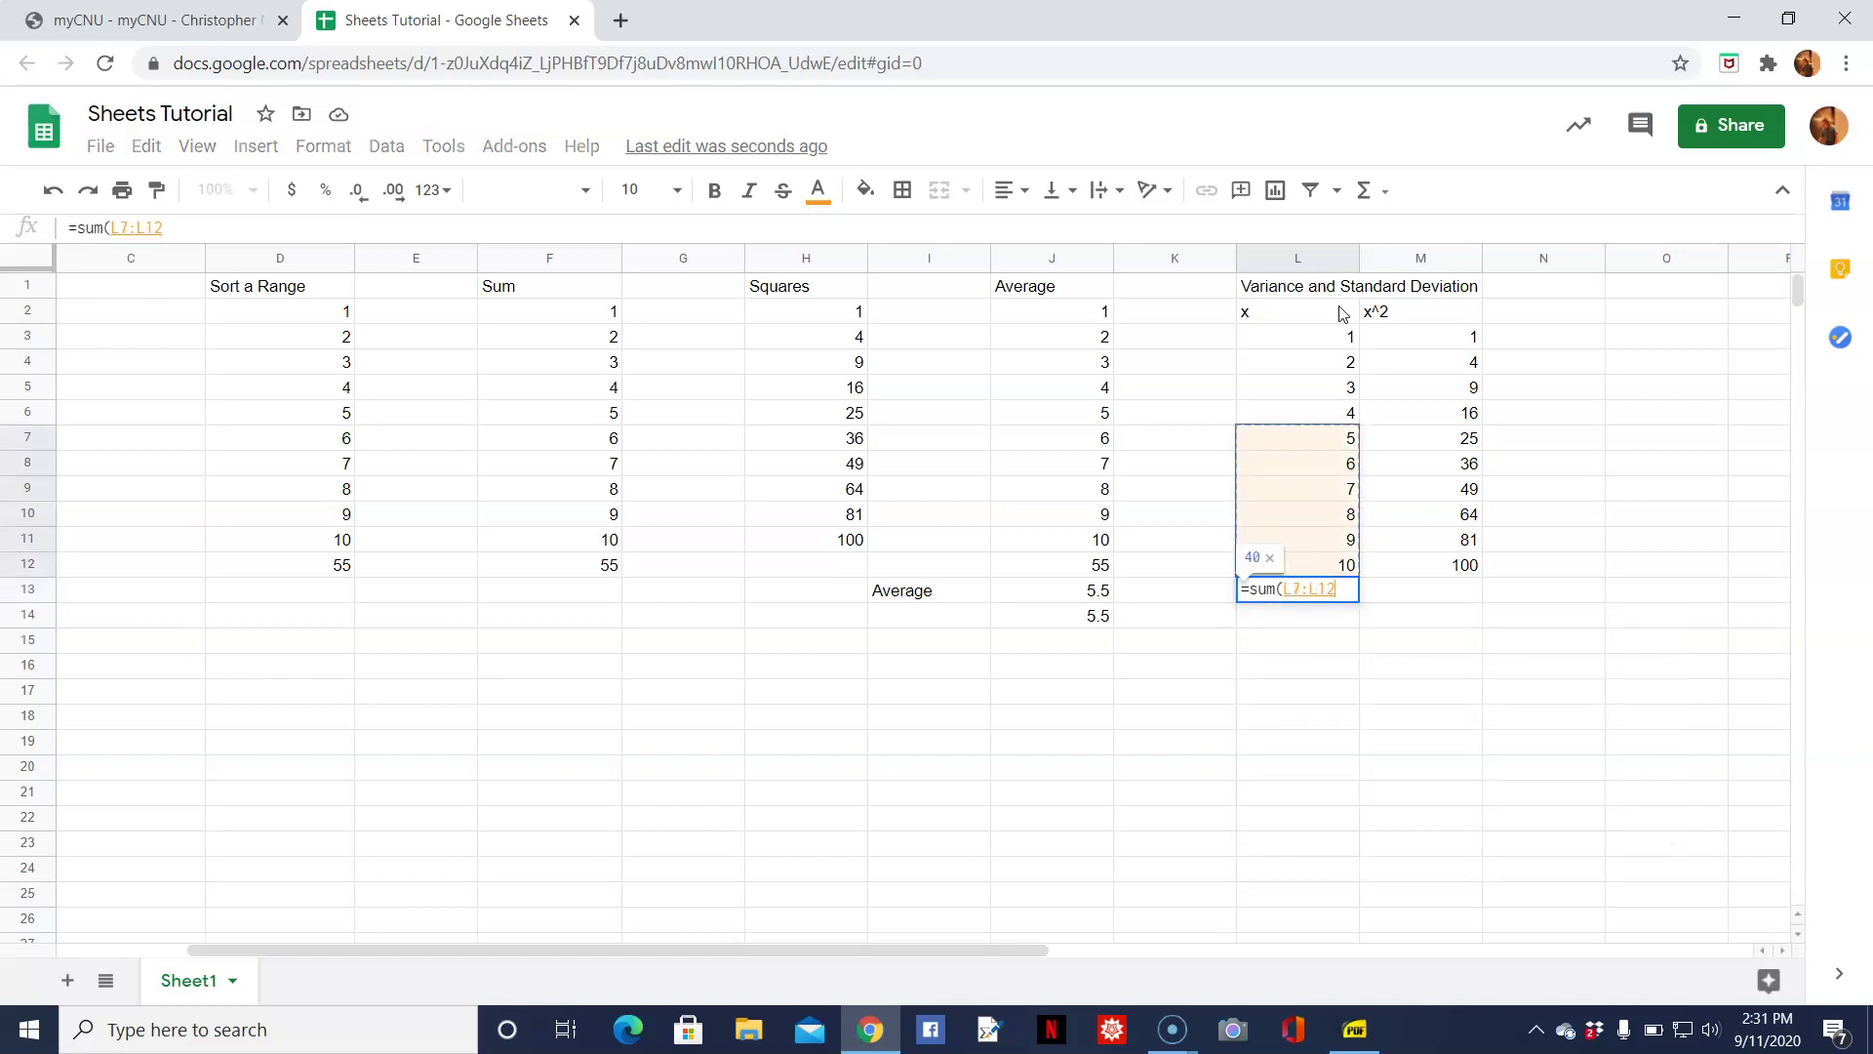
{"action": "key", "text": "shift+Up"}
{"action": "key", "text": "shift+Up"}
{"action": "key", "text": "shift+Up"}
{"action": "key", "text": "shift+Up"}
{"action": "type", "text": ")"}
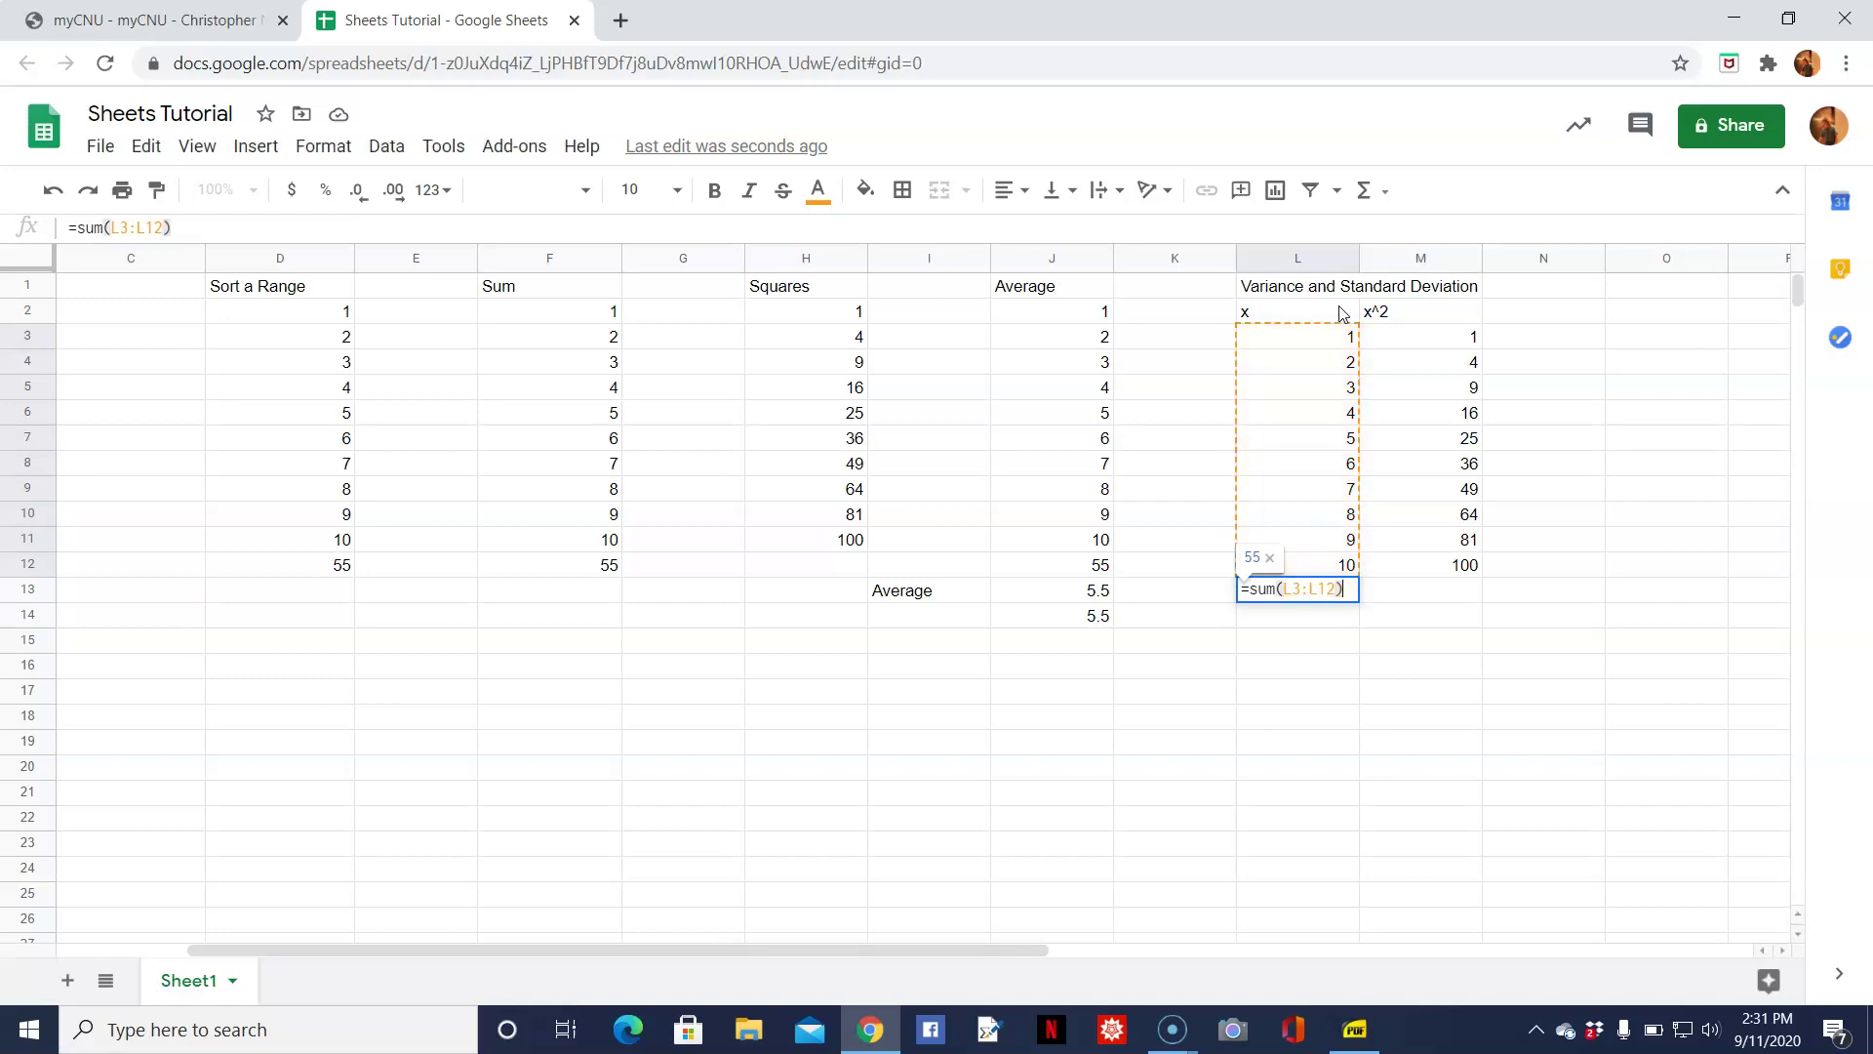
{"action": "key", "text": "Return"}
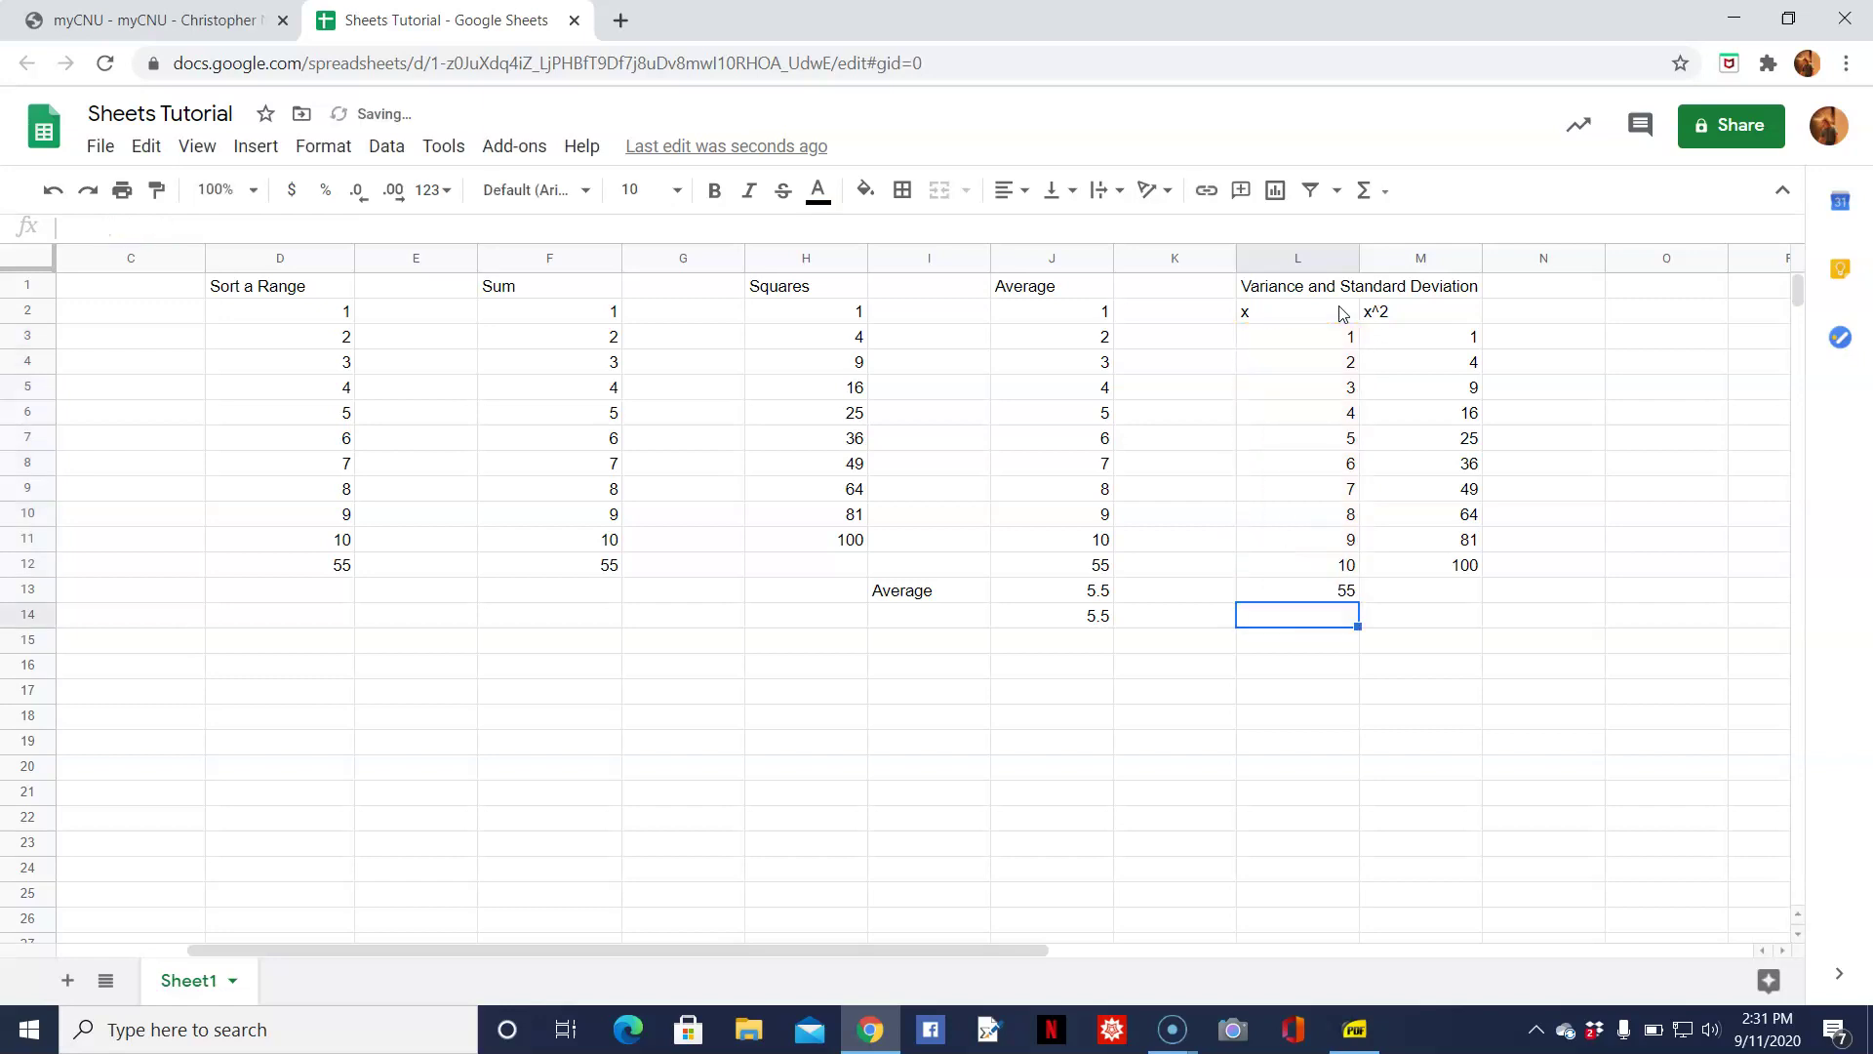
Enter the formula =sum(M3:M12) in cell M13 to total the x^2 values.
{"action": "key", "text": "Up"}
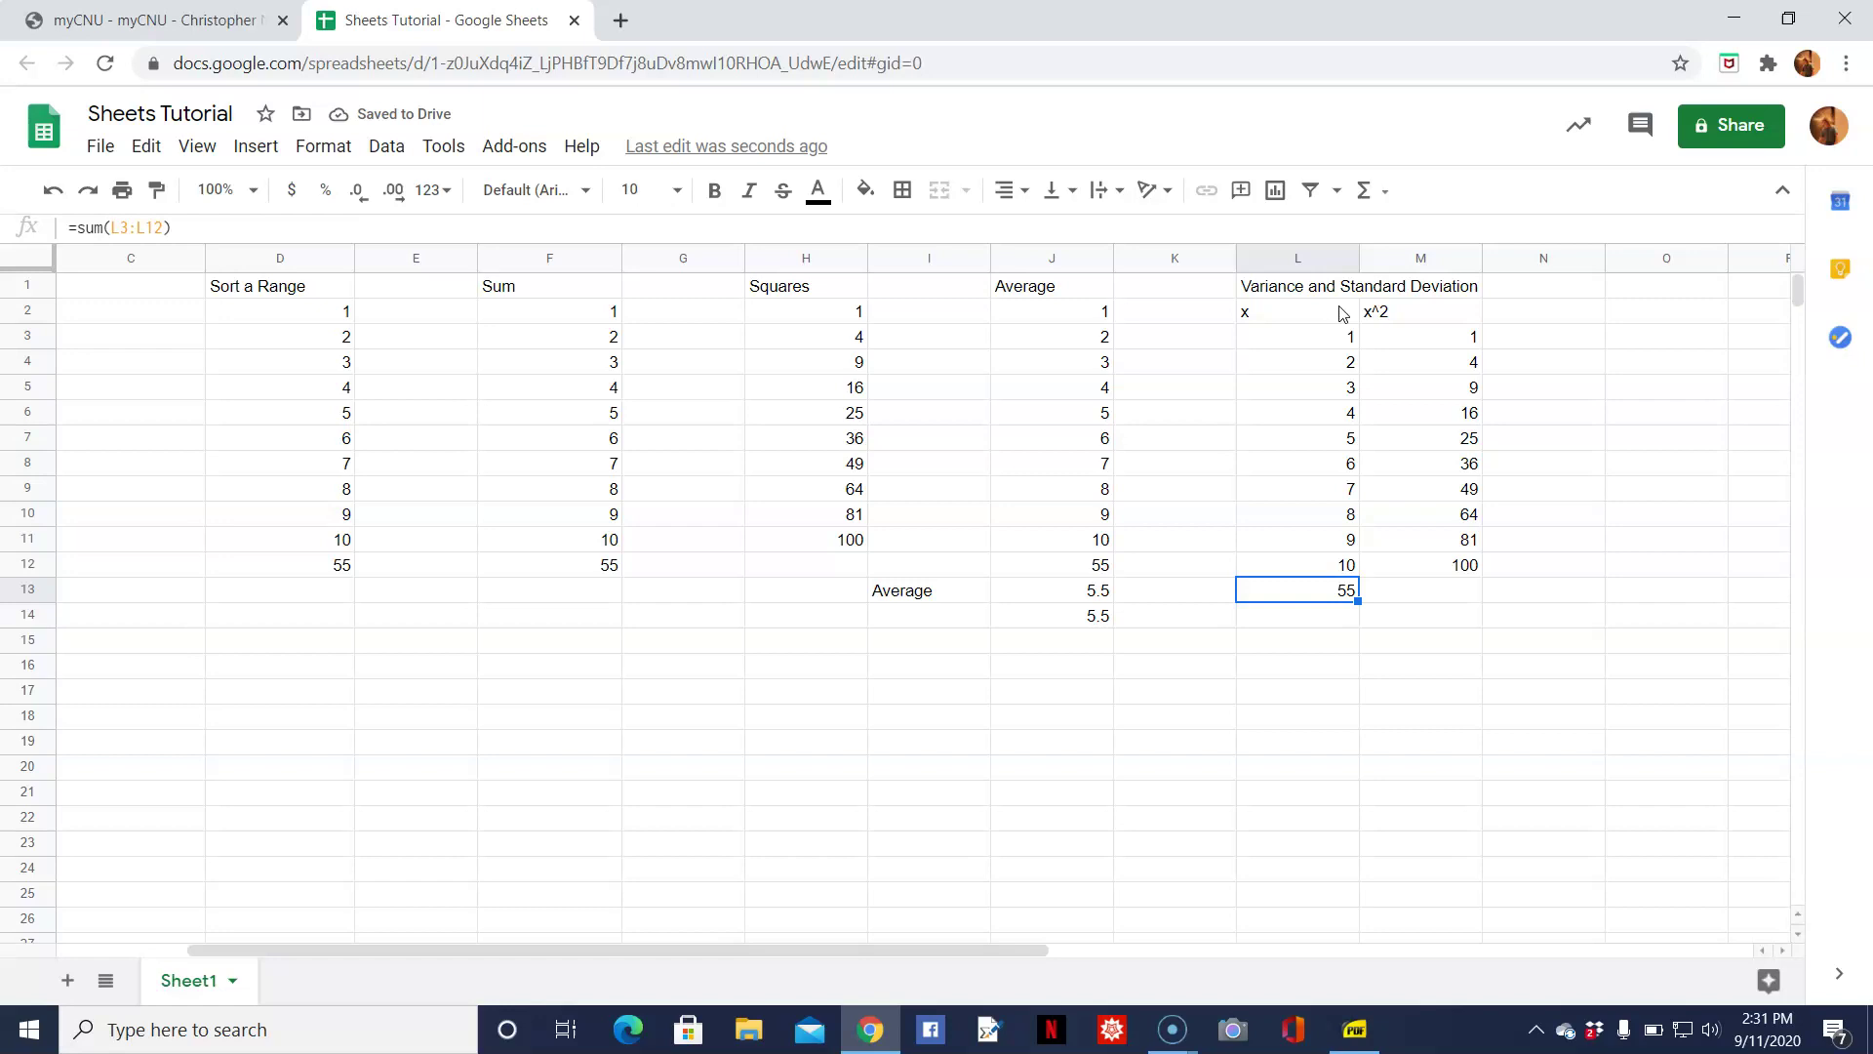
{"action": "key", "text": "Right"}
{"action": "type", "text": "=sum("}
{"action": "key", "text": "Up"}
{"action": "key", "text": "shift+Up"}
{"action": "key", "text": "shift+Up"}
{"action": "key", "text": "shift+Up"}
{"action": "key", "text": "shift+Up"}
{"action": "key", "text": "shift+Up"}
{"action": "key", "text": "shift+Up"}
{"action": "key", "text": "shift+Up"}
{"action": "key", "text": "shift+Up"}
{"action": "key", "text": "shift+Up"}
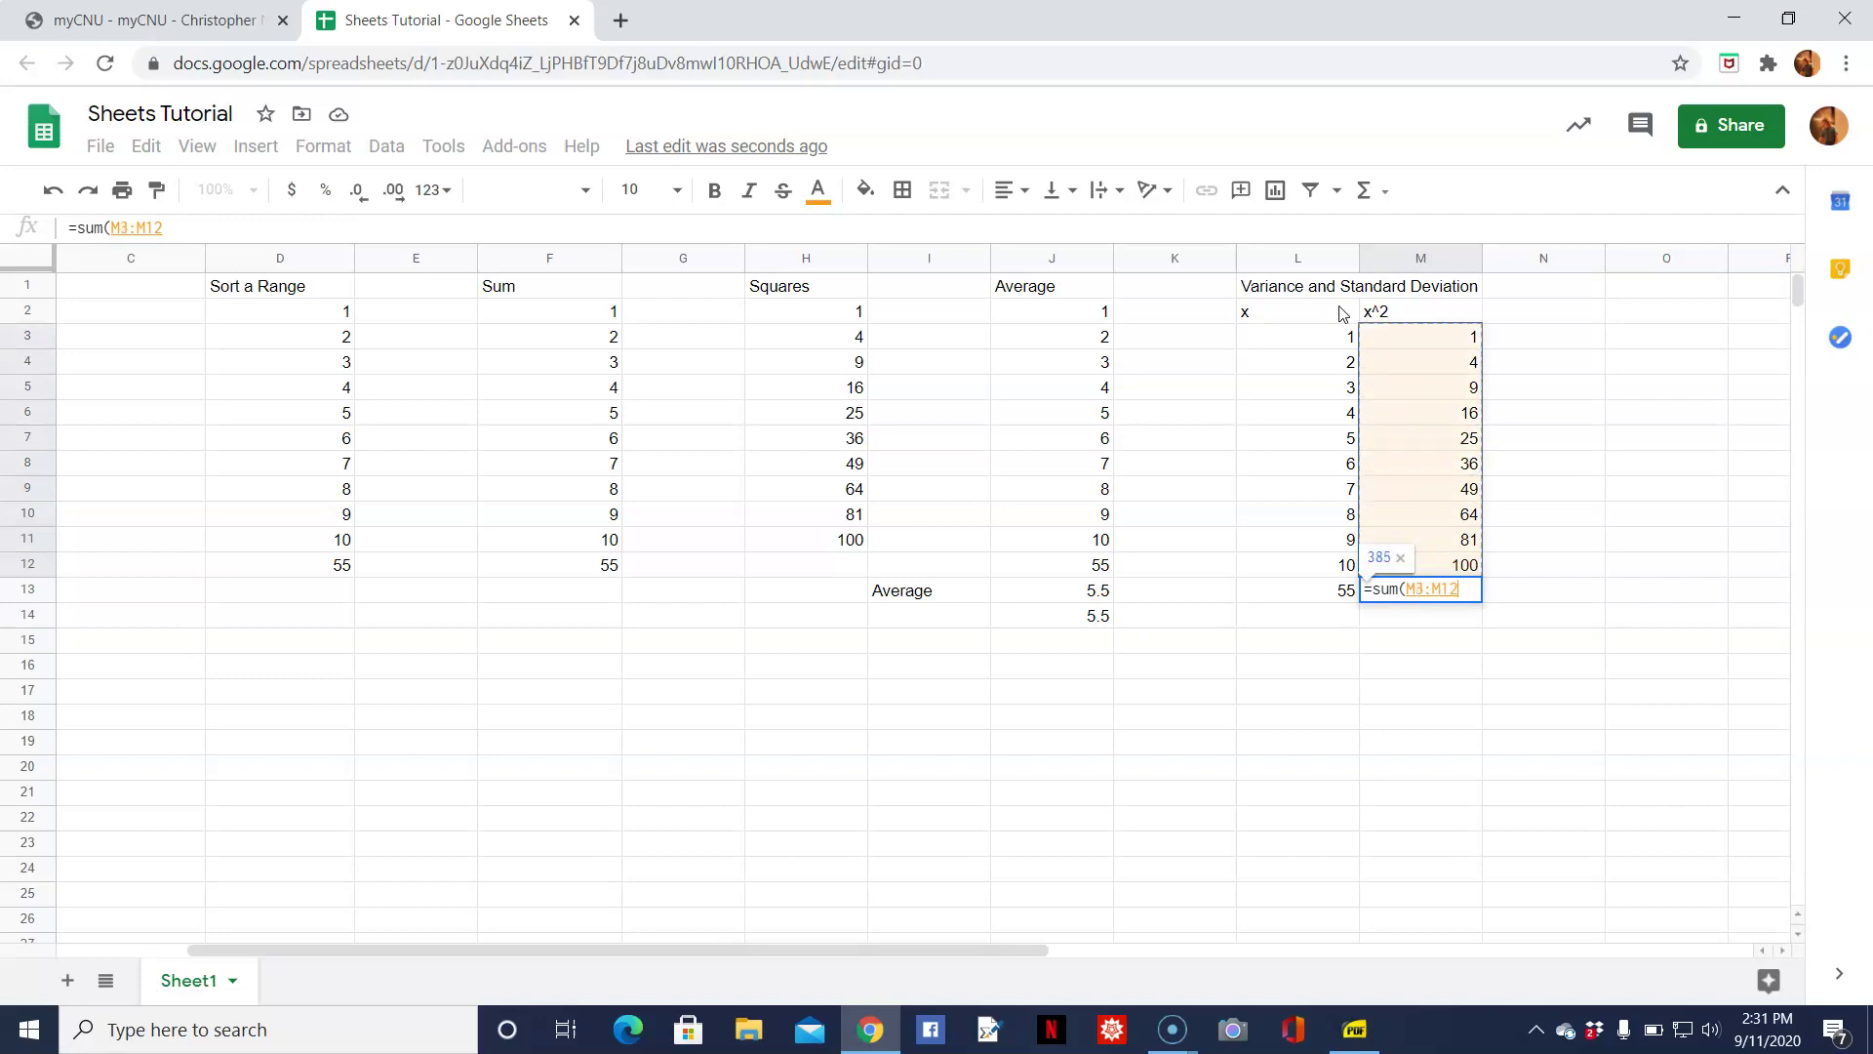
{"action": "type", "text": ")"}
{"action": "key", "text": "Return"}
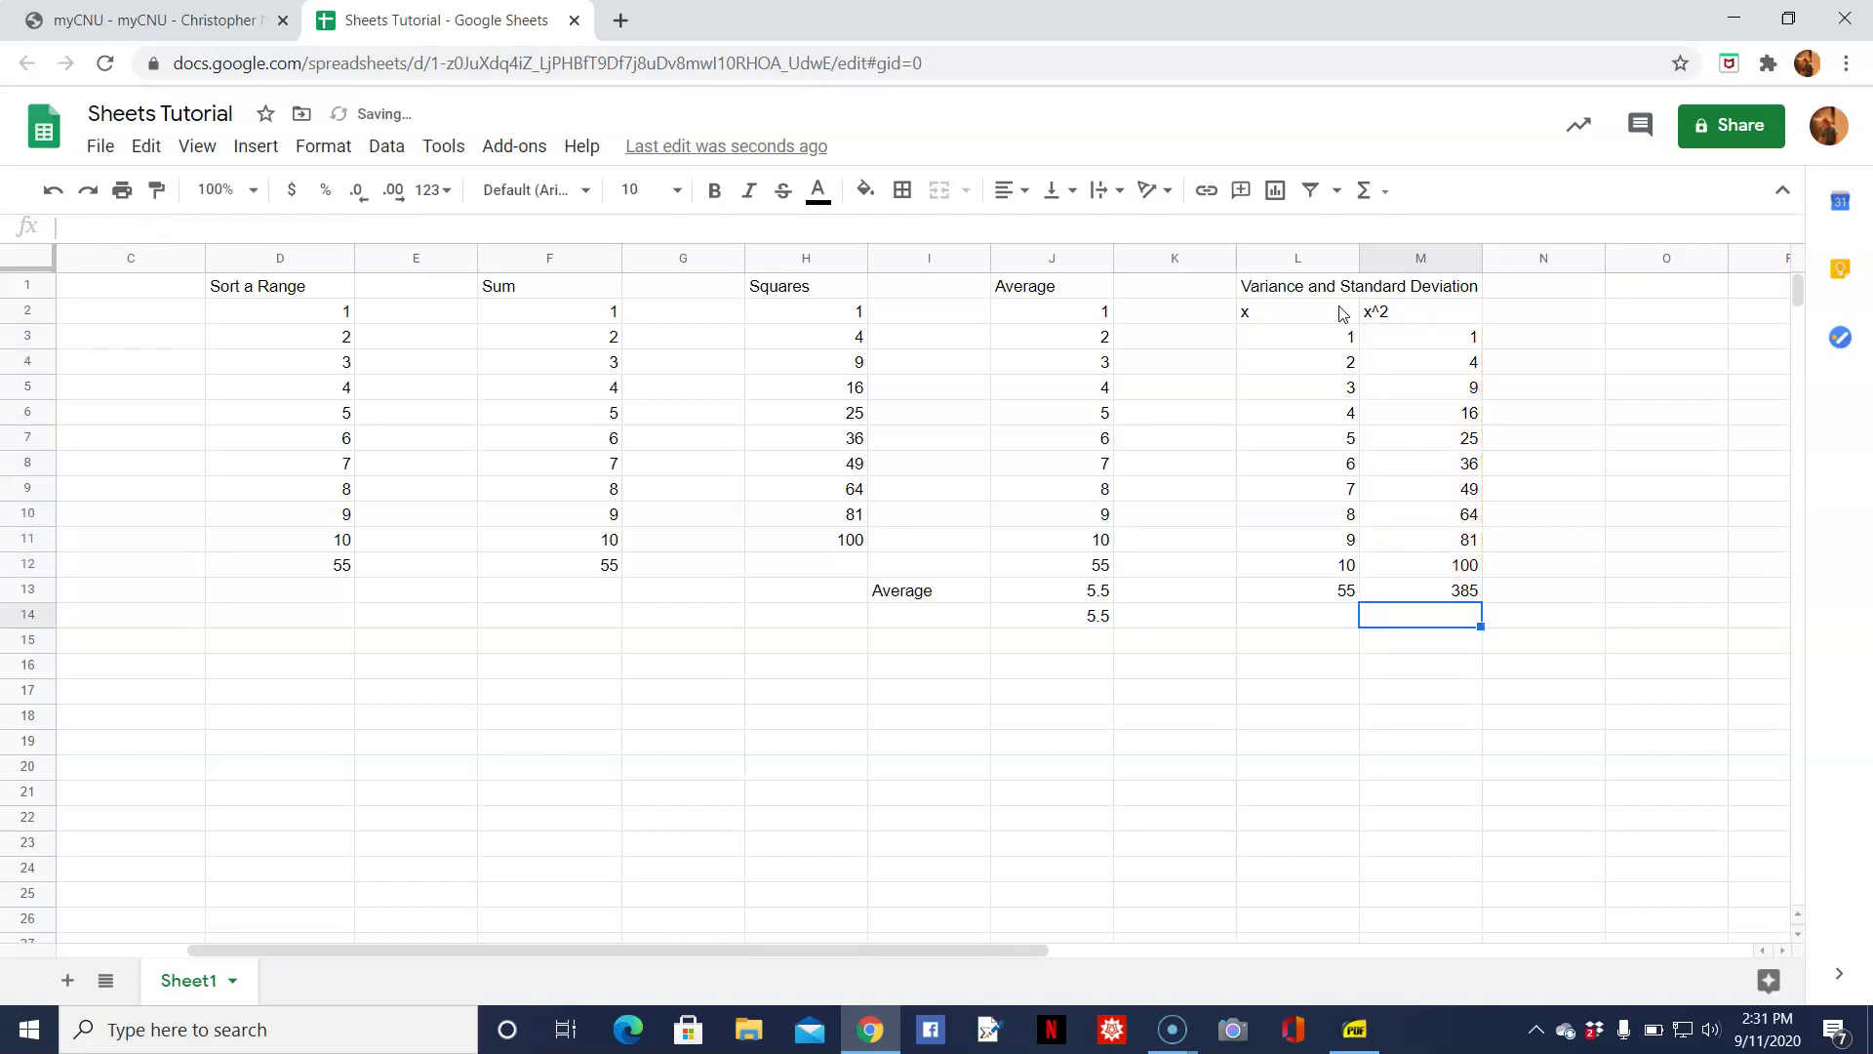
Switch to the PDF viewer to review the numerator of the variance formula s², and return to the Sheets Tutorial spreadsheet.
{"action": "key", "text": "alt+Tab"}
{"action": "key", "text": "Tab"}
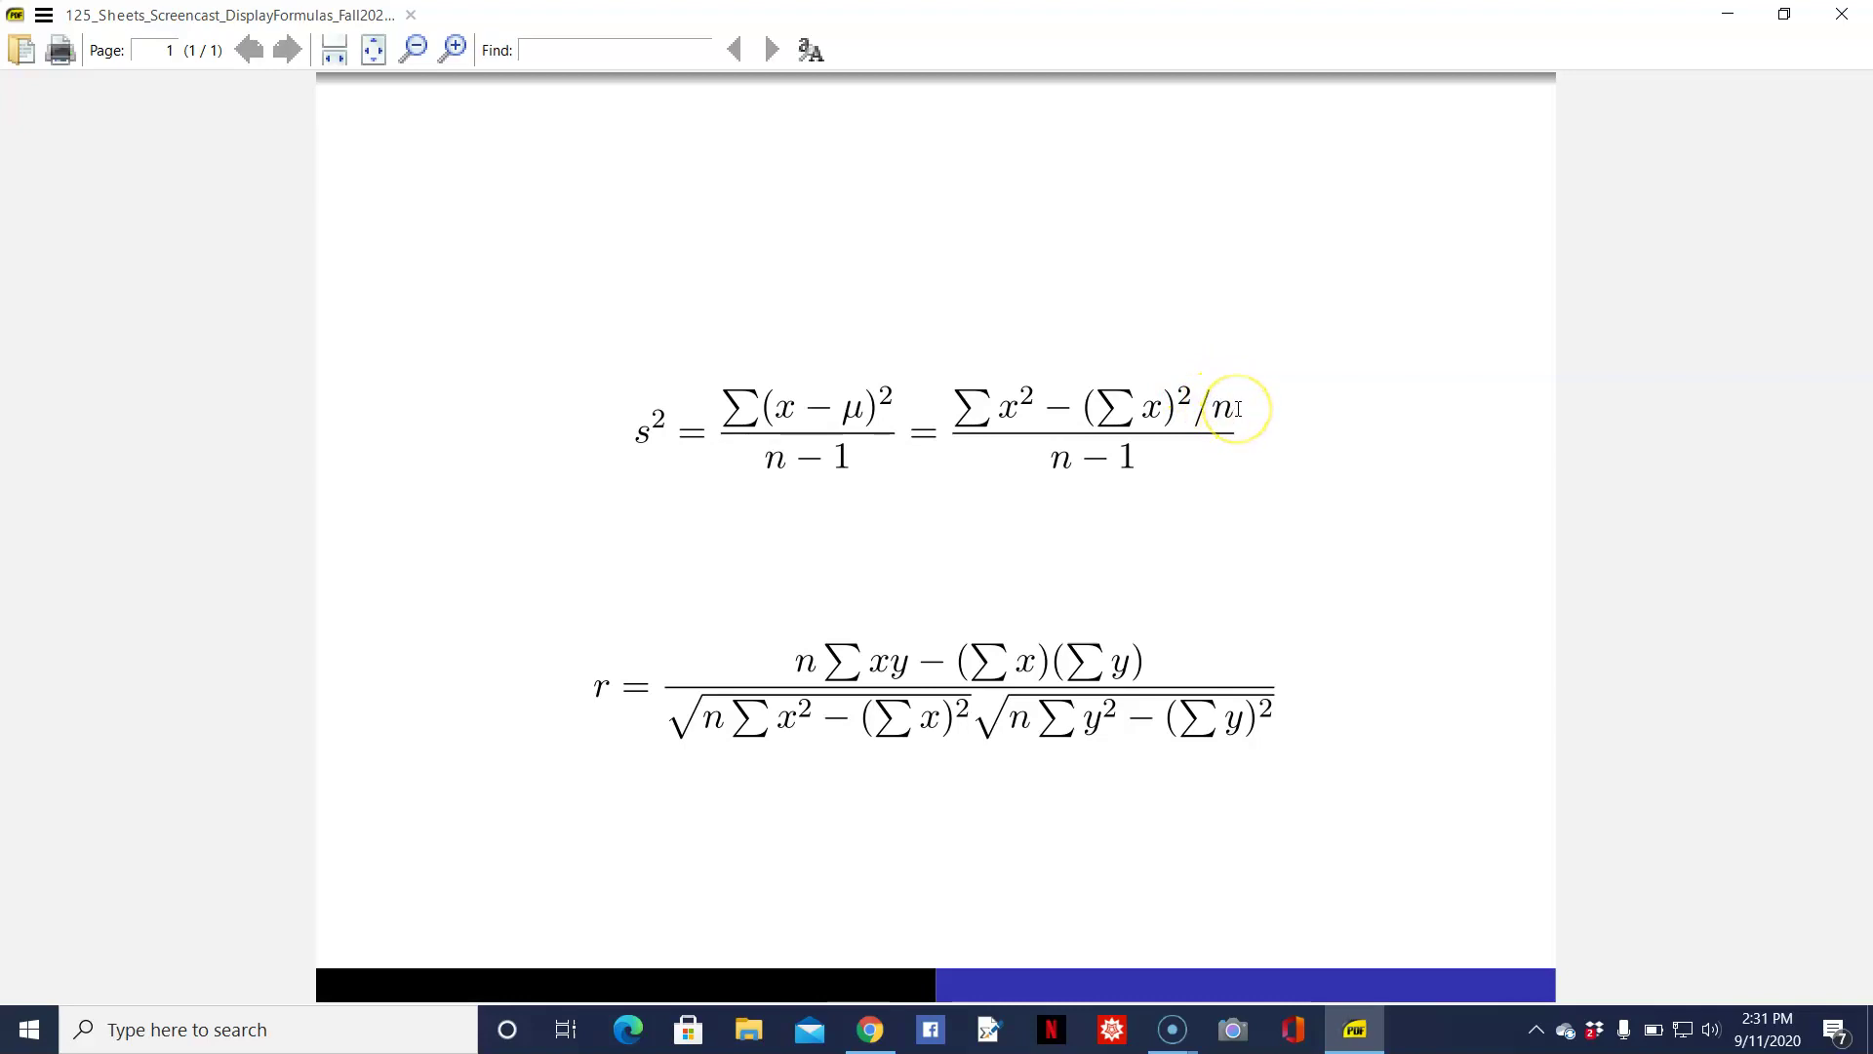
{"action": "key", "text": "alt+Tab"}
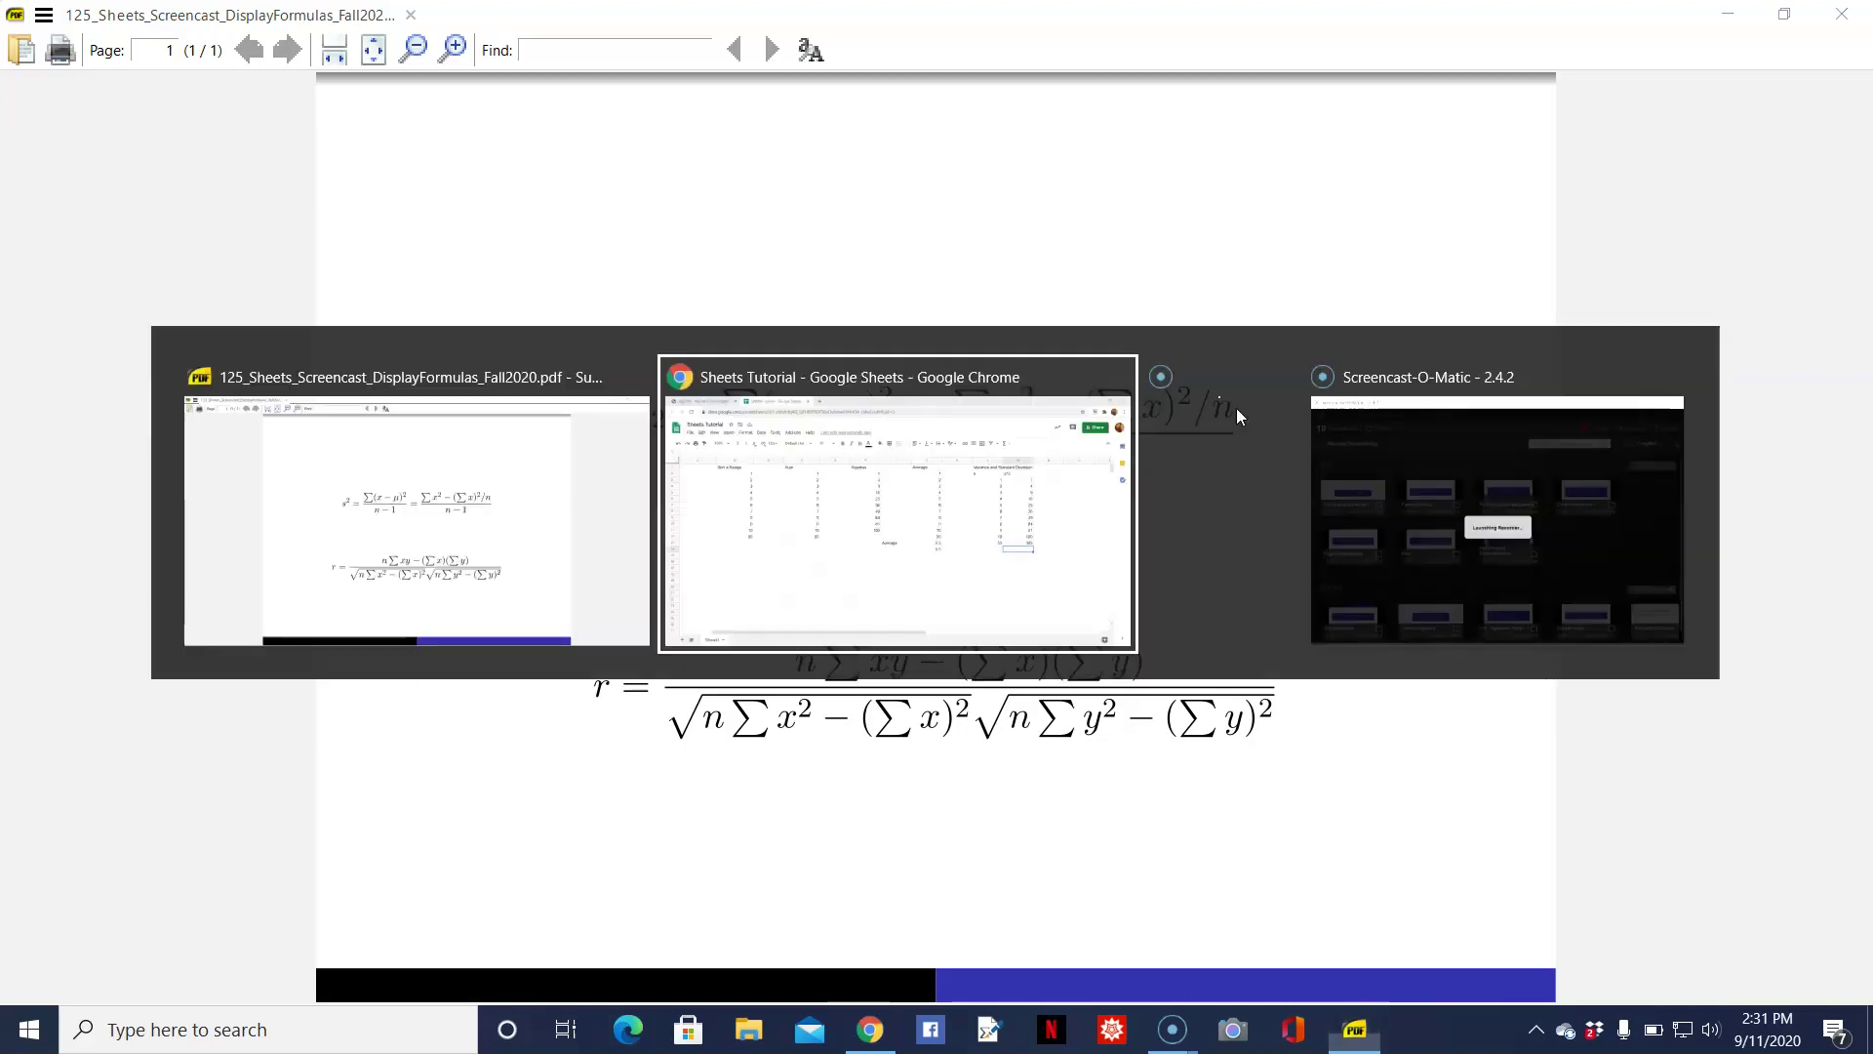
Add the label "Numerator" in cell L15 below the column totals.
{"action": "key", "text": "Down"}
{"action": "key", "text": "Left"}
{"action": "key", "text": "Left"}
{"action": "key", "text": "Right"}
{"action": "type", "text": "Numerator"}
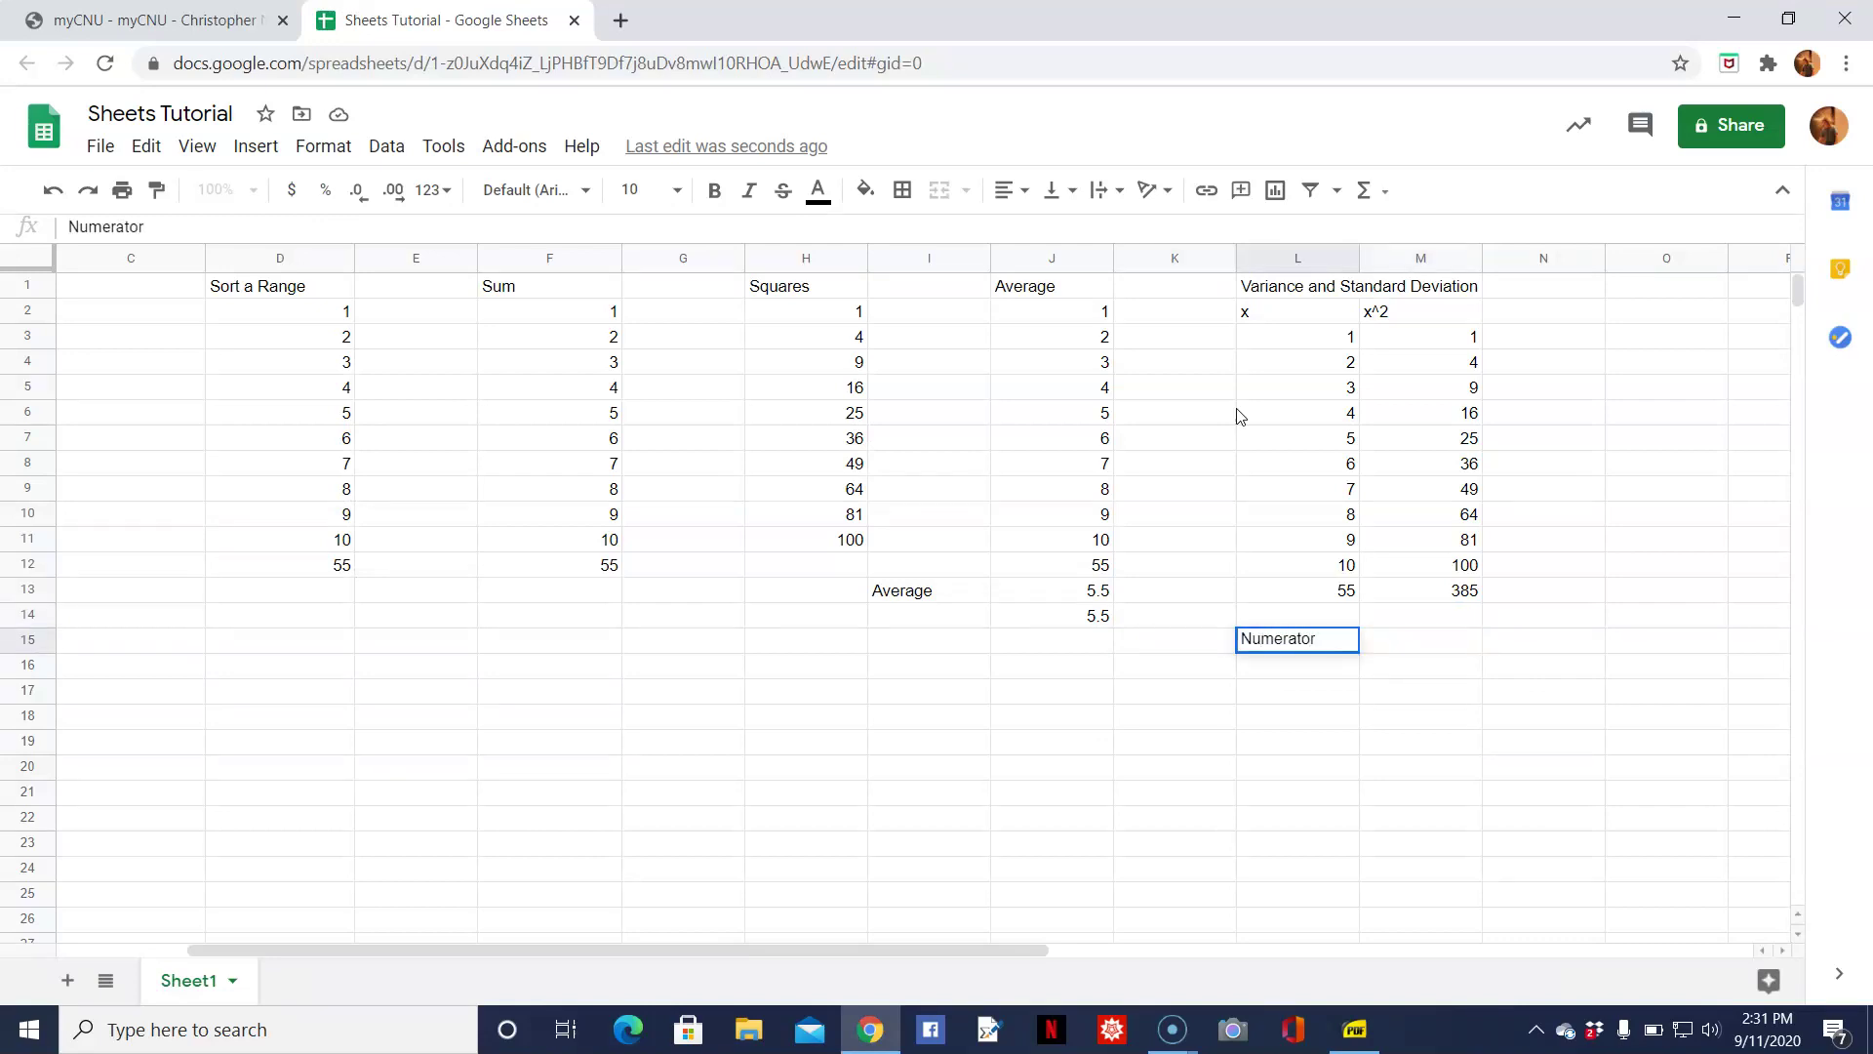
{"action": "key", "text": "Return"}
Enter the variance numerator formula =M13-(L13)^2/10 in cell M15, rechecking the formula in the PDF viewer.
{"action": "key", "text": "Up"}
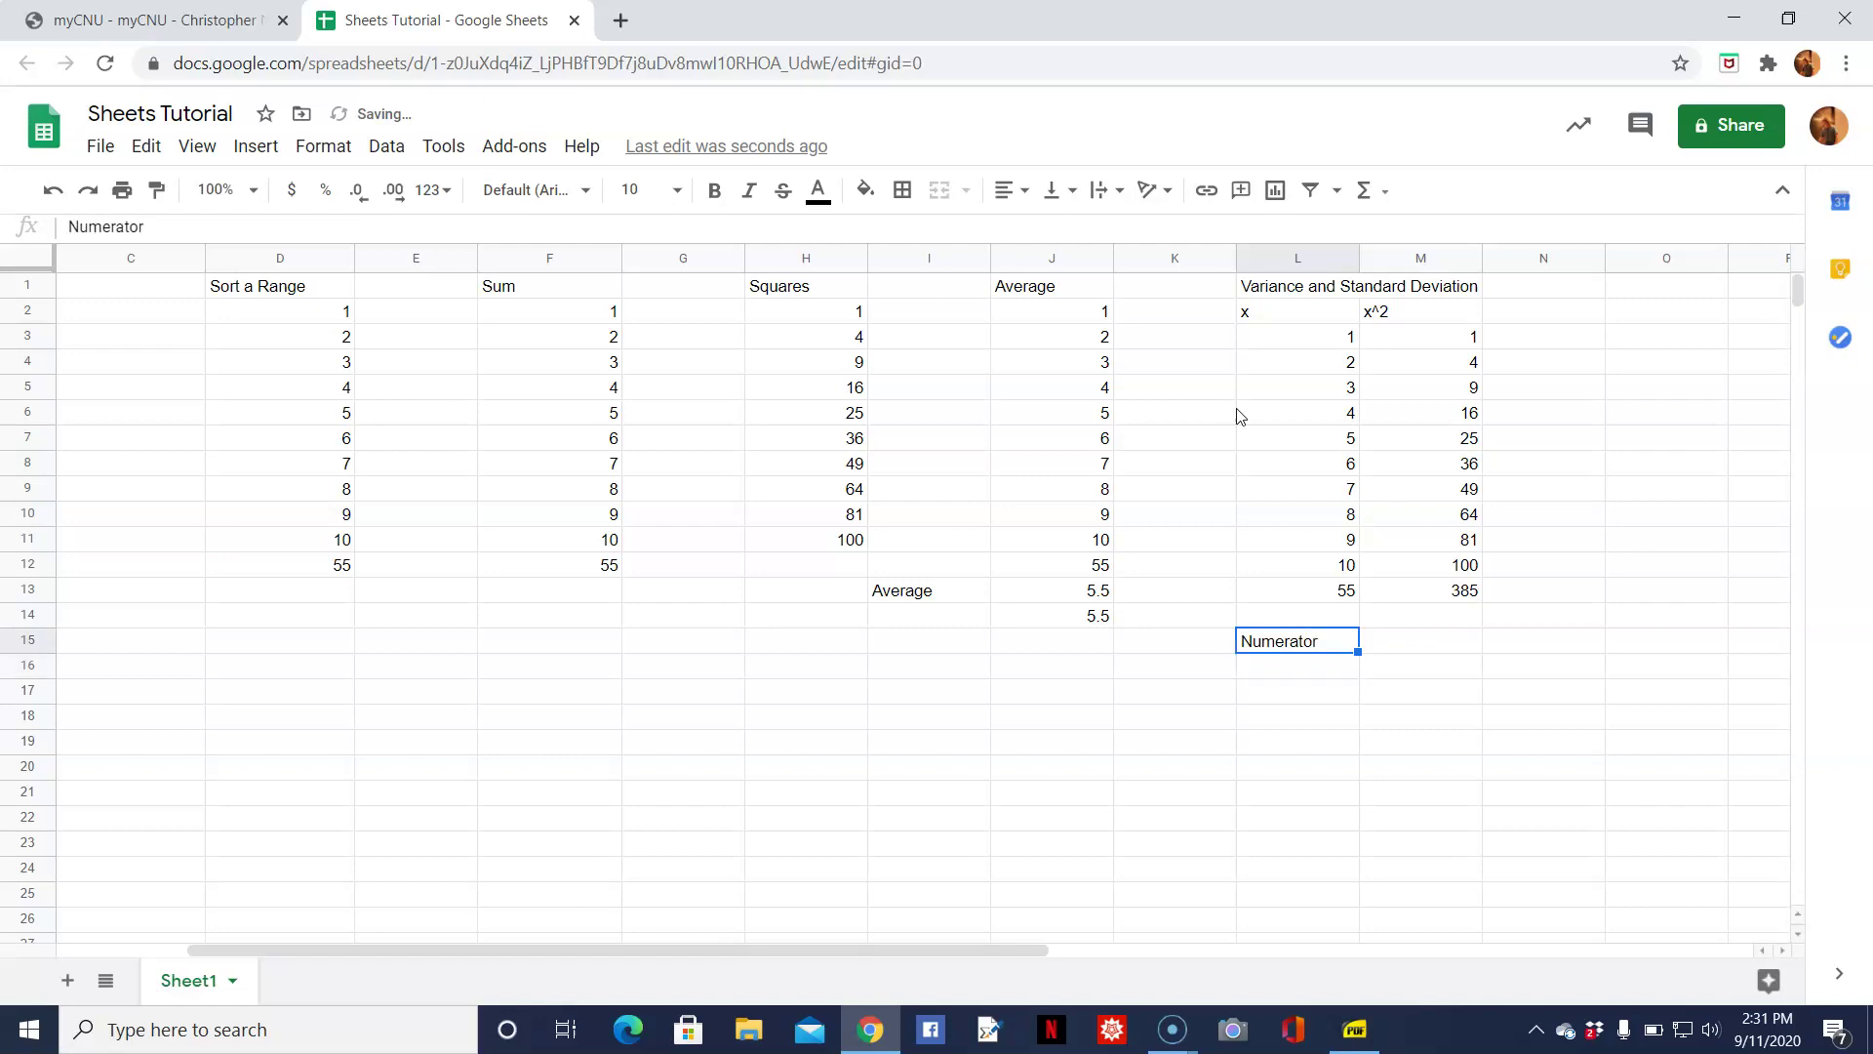
{"action": "key", "text": "Right"}
{"action": "type", "text": "="}
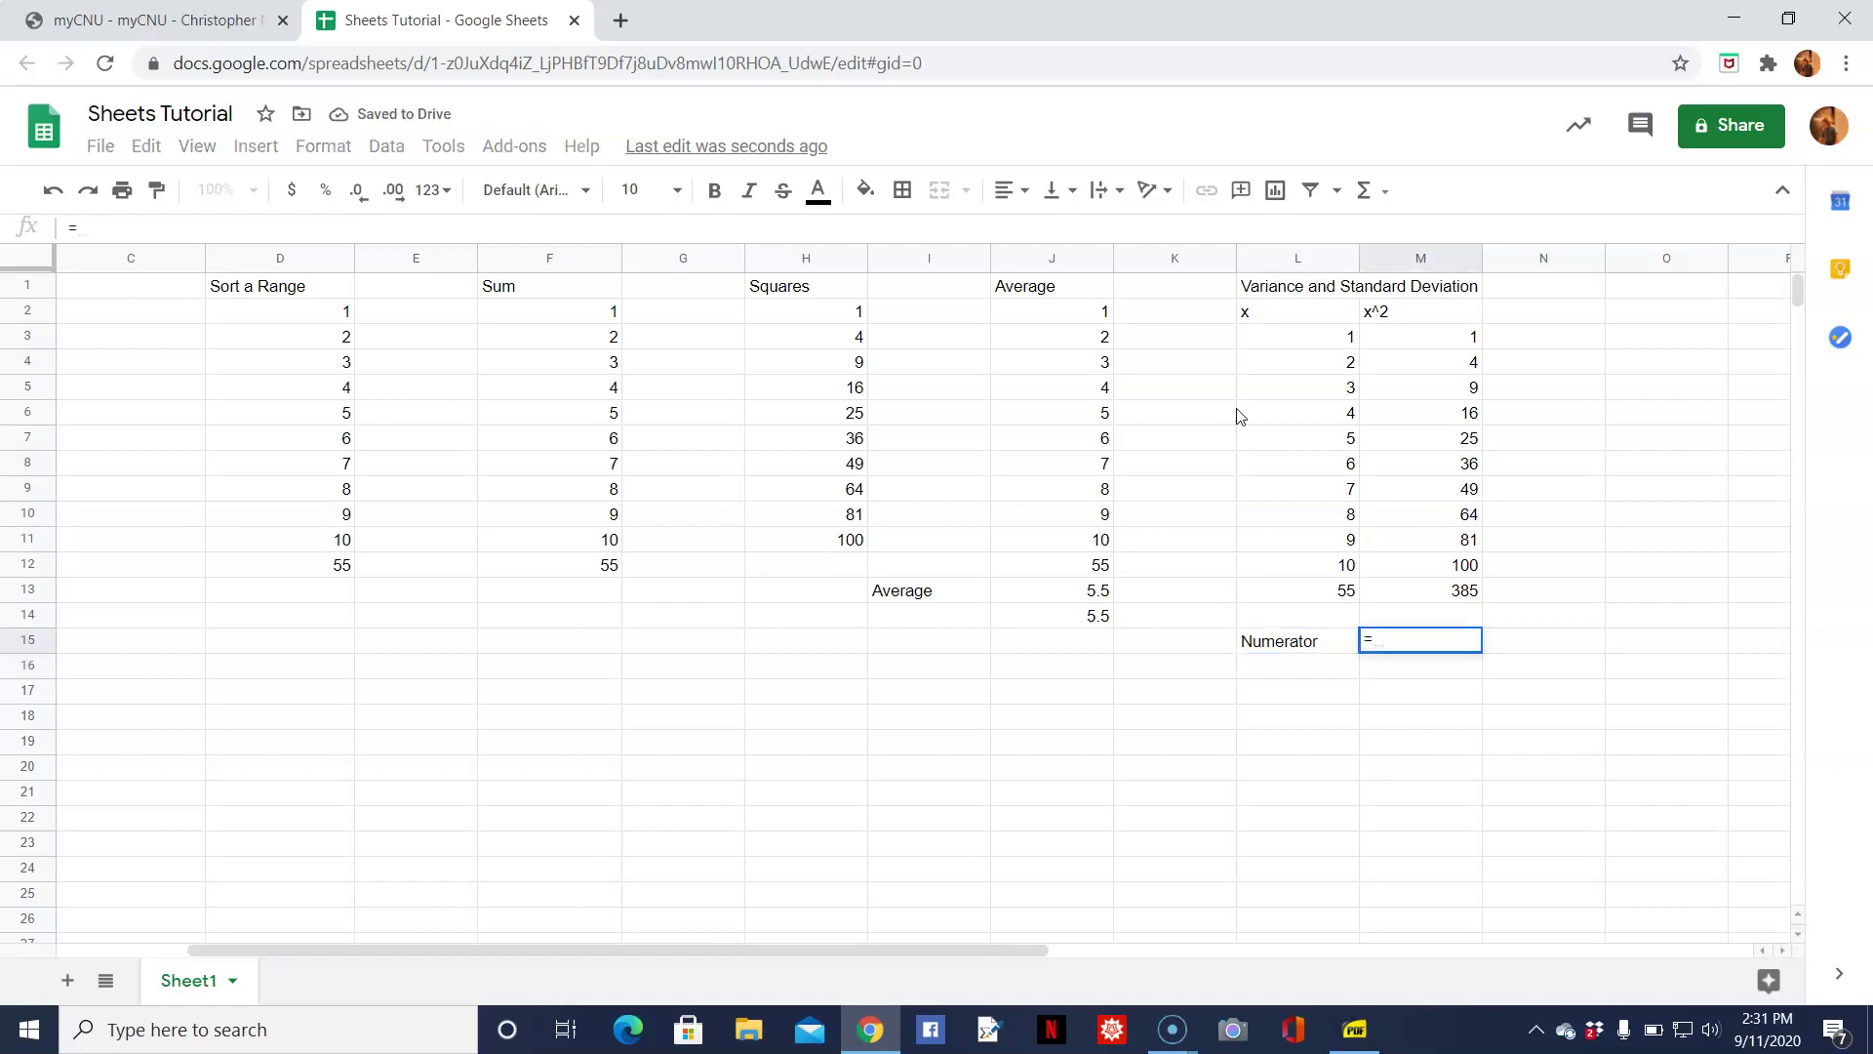
{"action": "key", "text": "alt+Tab"}
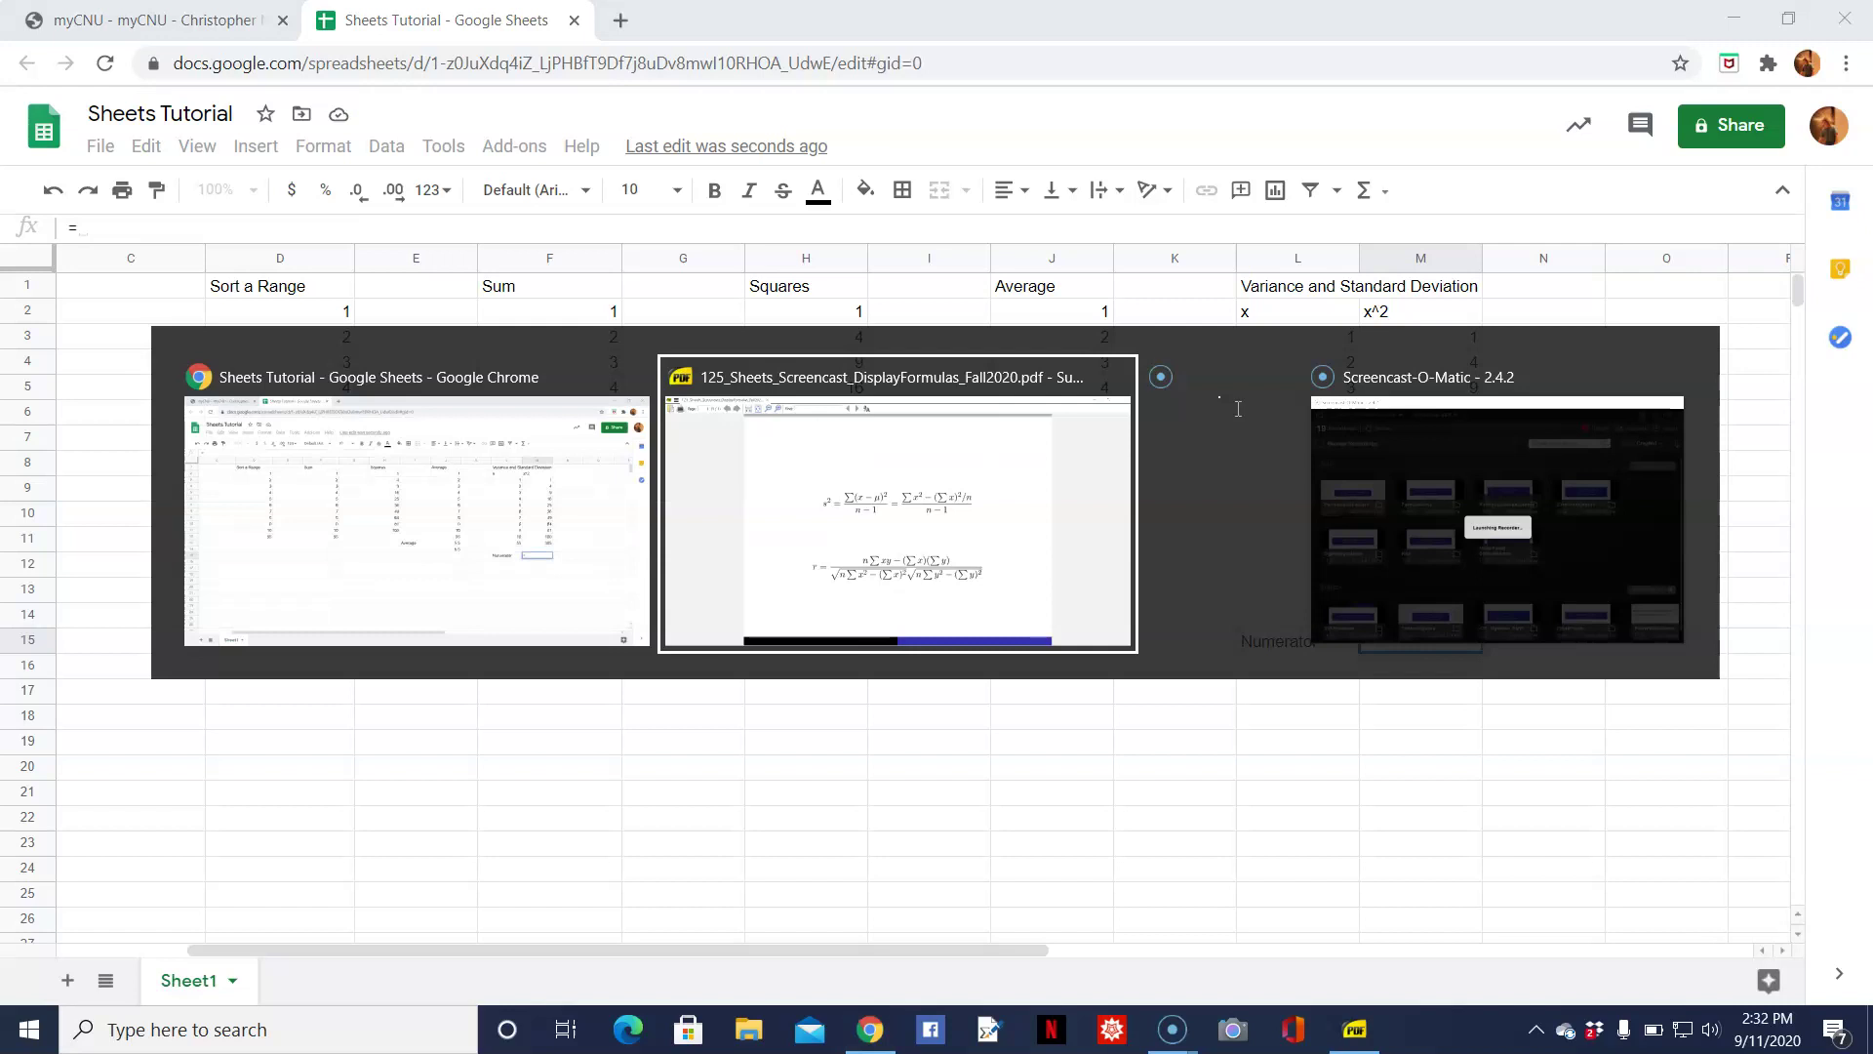
{"action": "key", "text": "alt+Tab"}
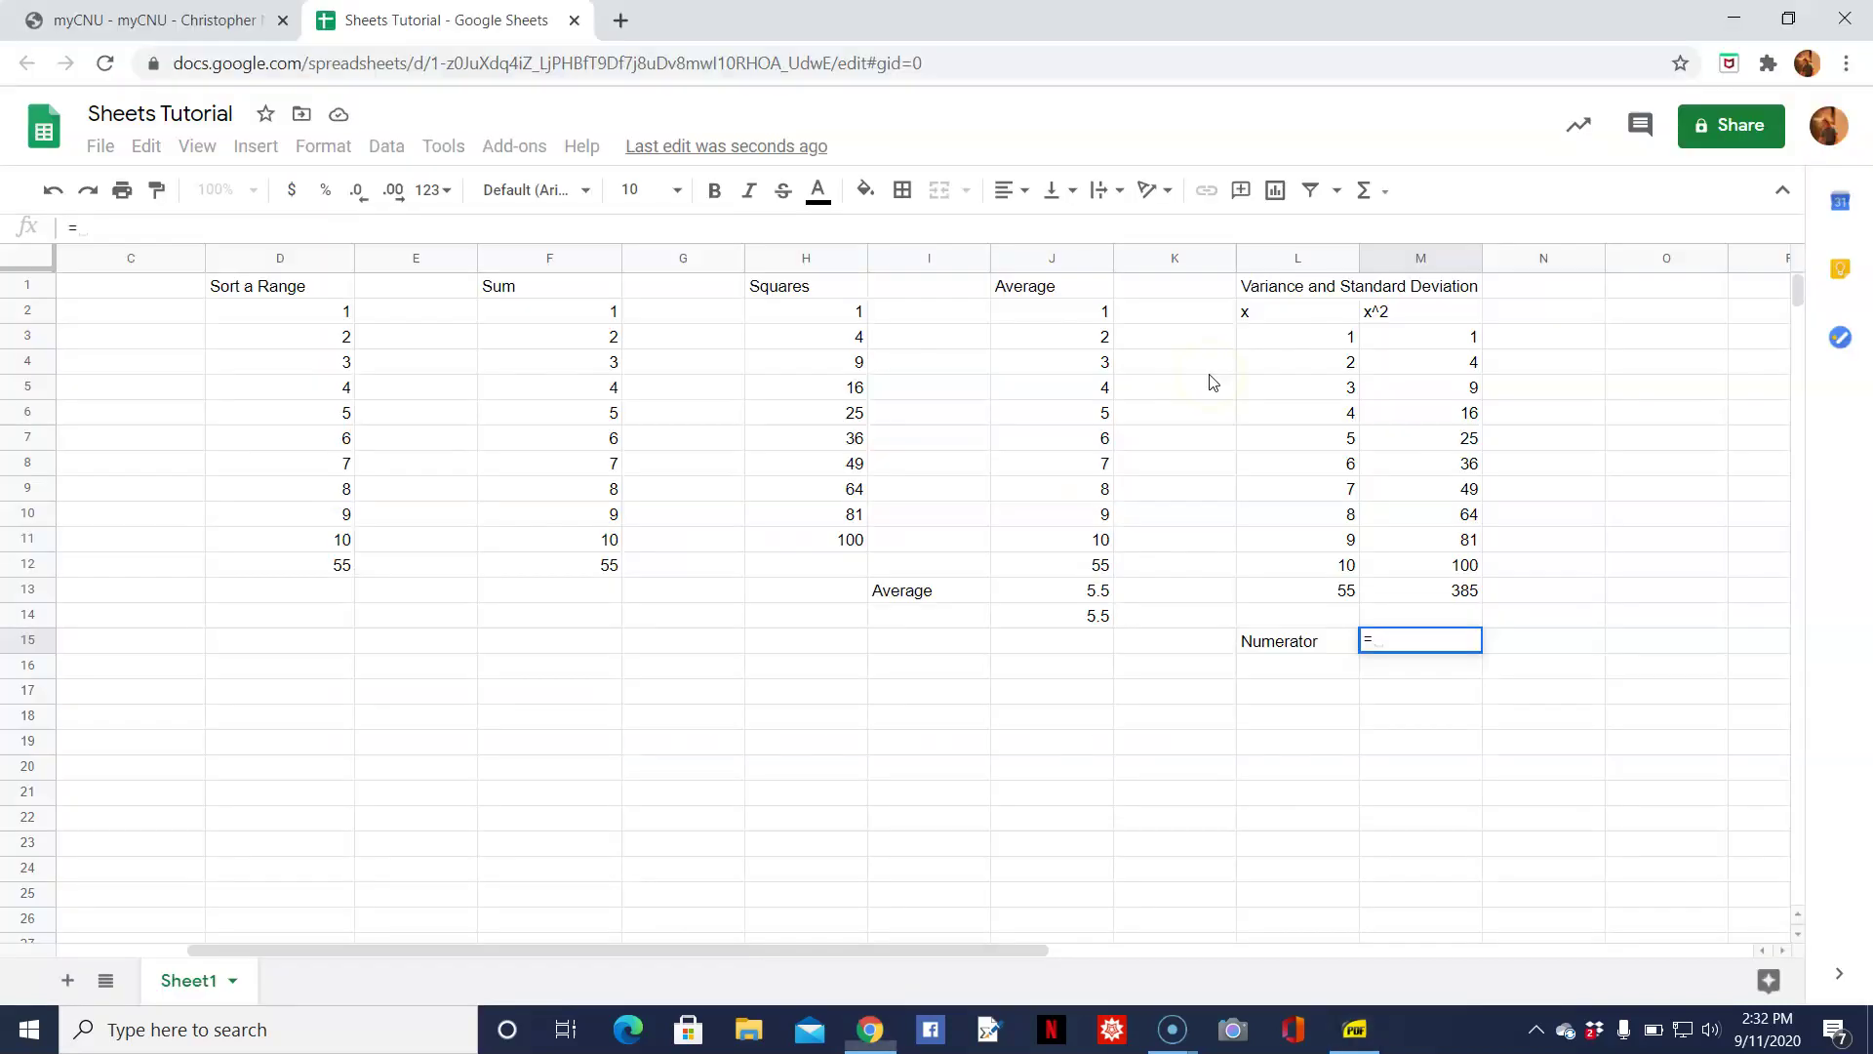
{"action": "key", "text": "Up"}
{"action": "key", "text": "Up"}
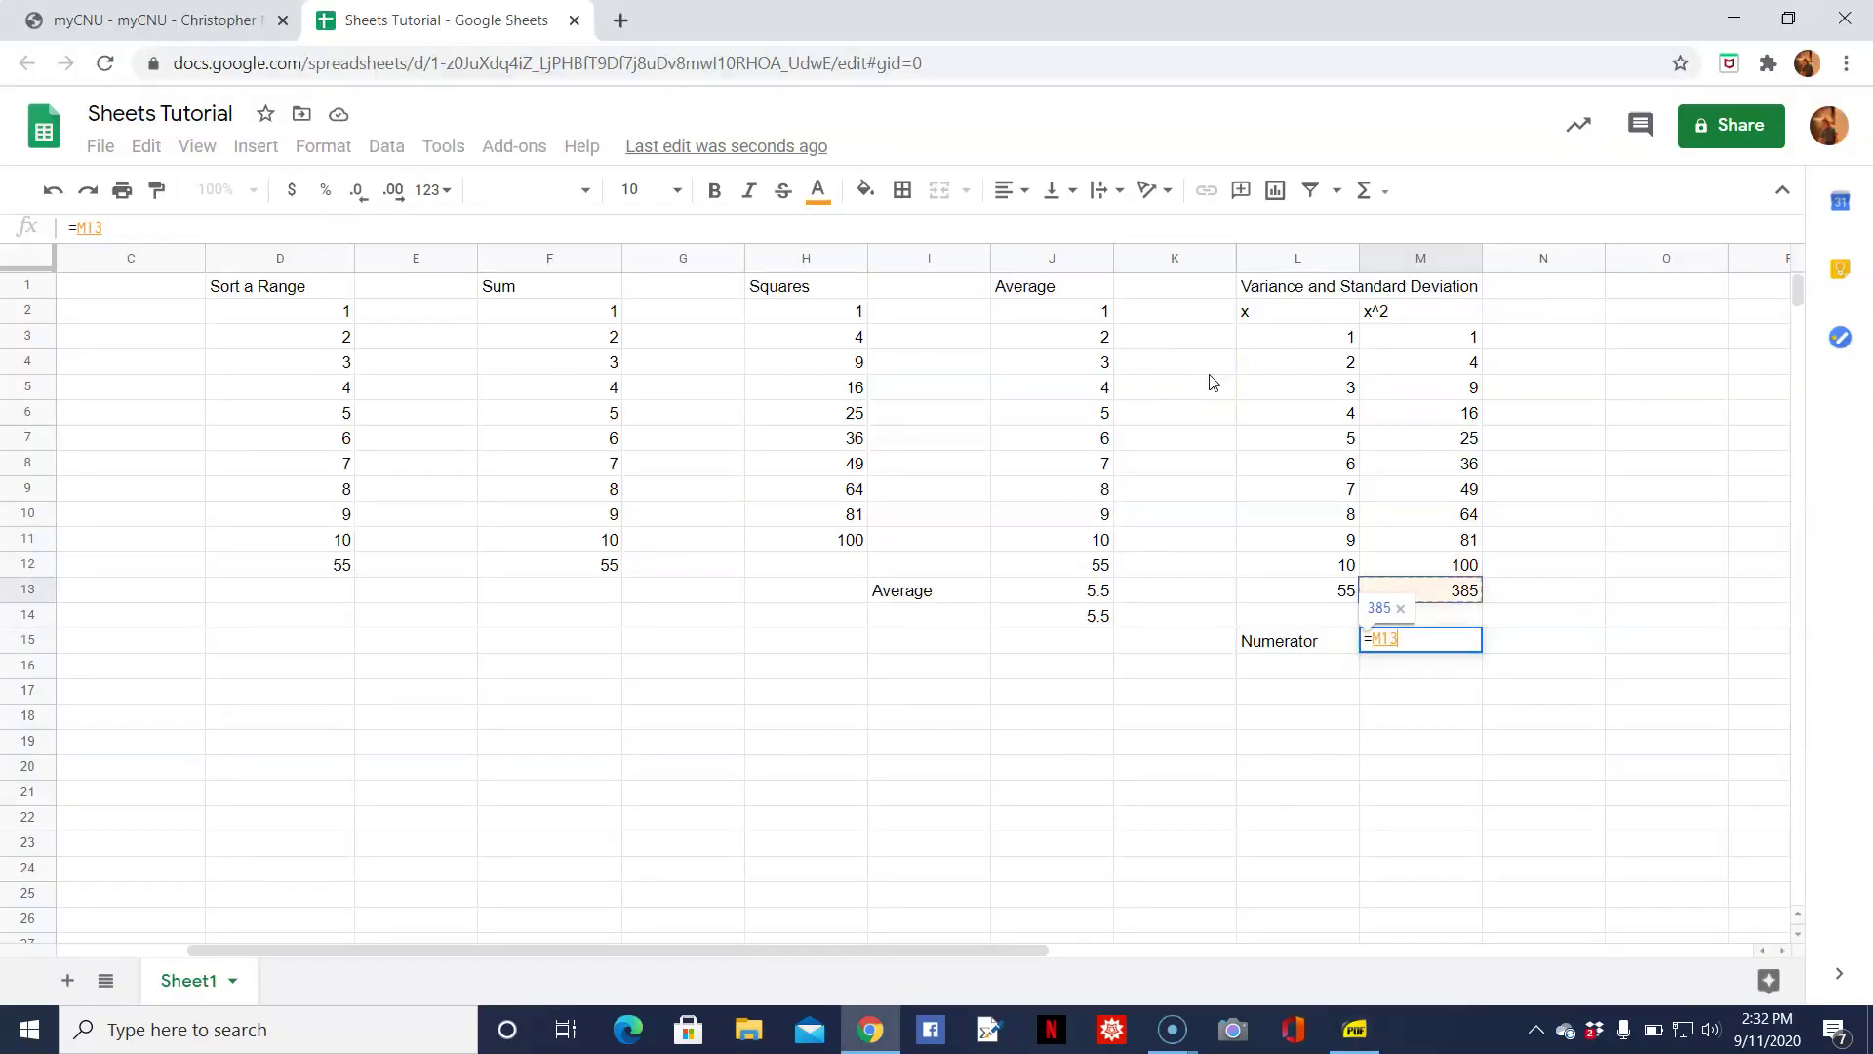
{"action": "type", "text": "-"}
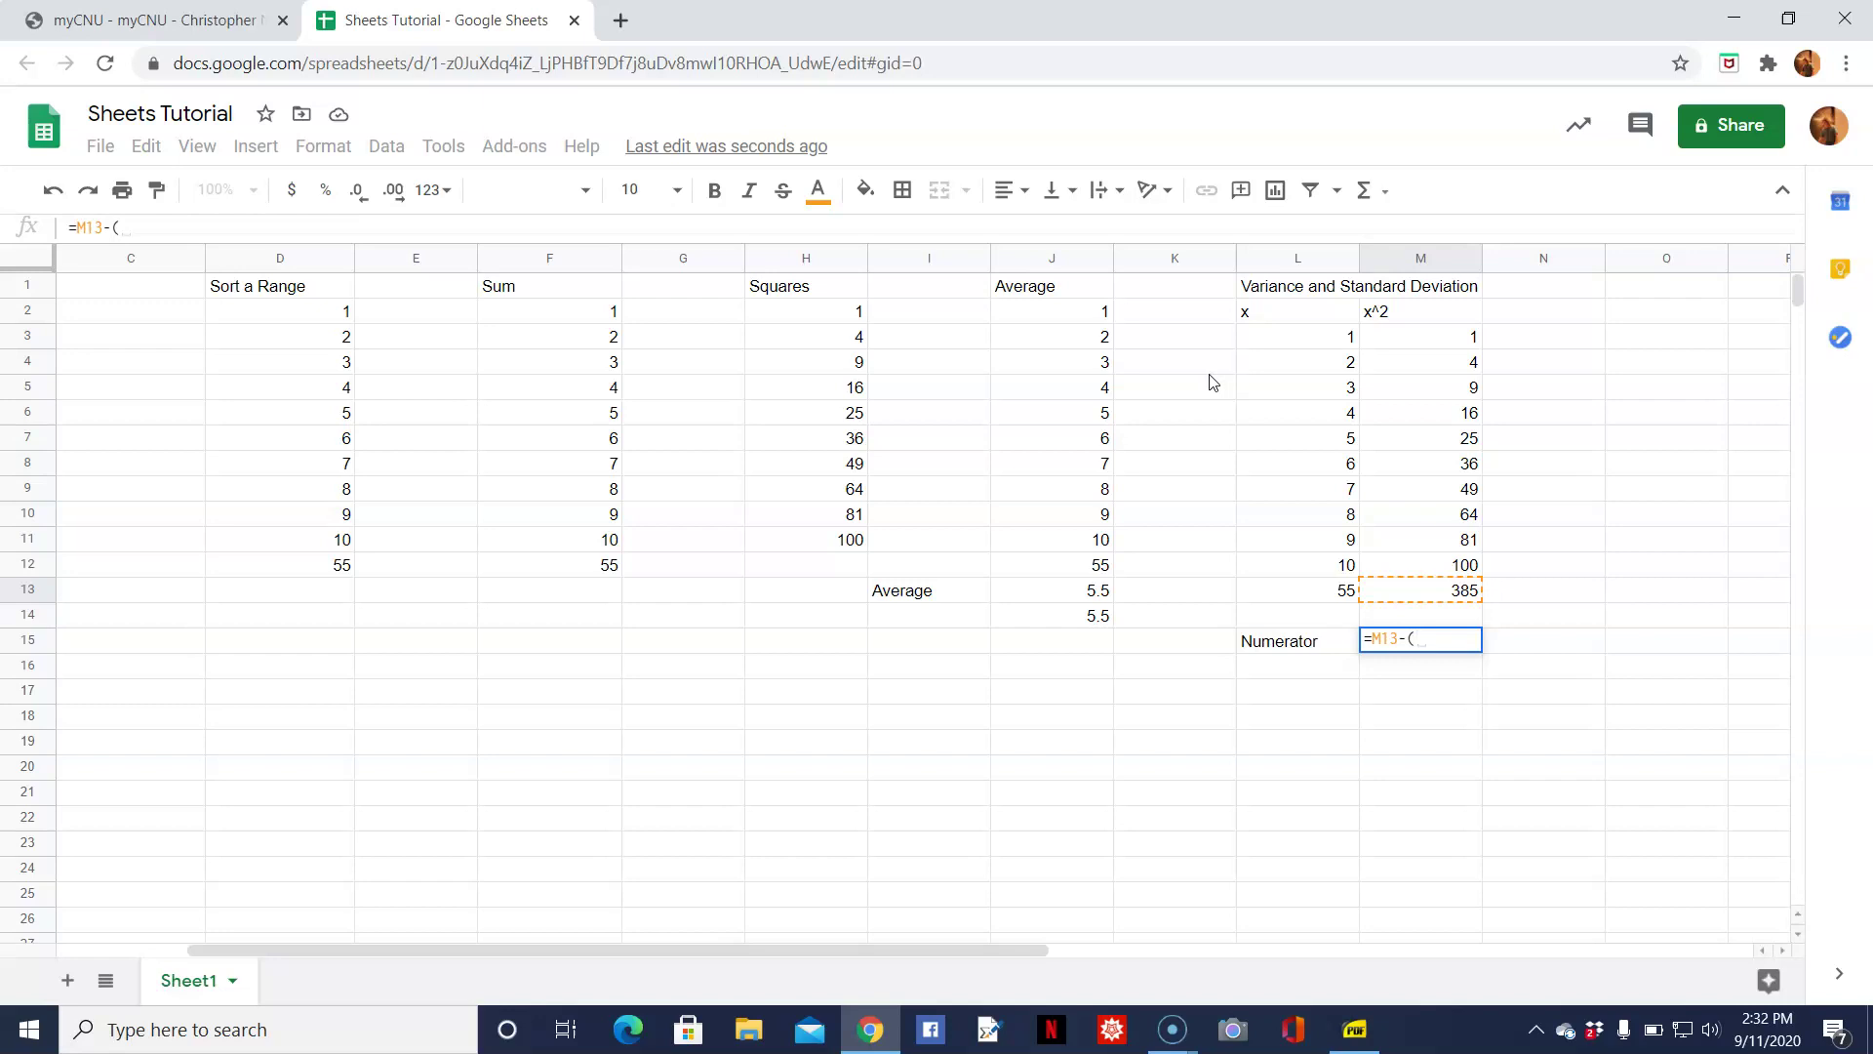
{"action": "type", "text": "("}
{"action": "key", "text": "Left"}
{"action": "key", "text": "Up"}
{"action": "key", "text": "Up"}
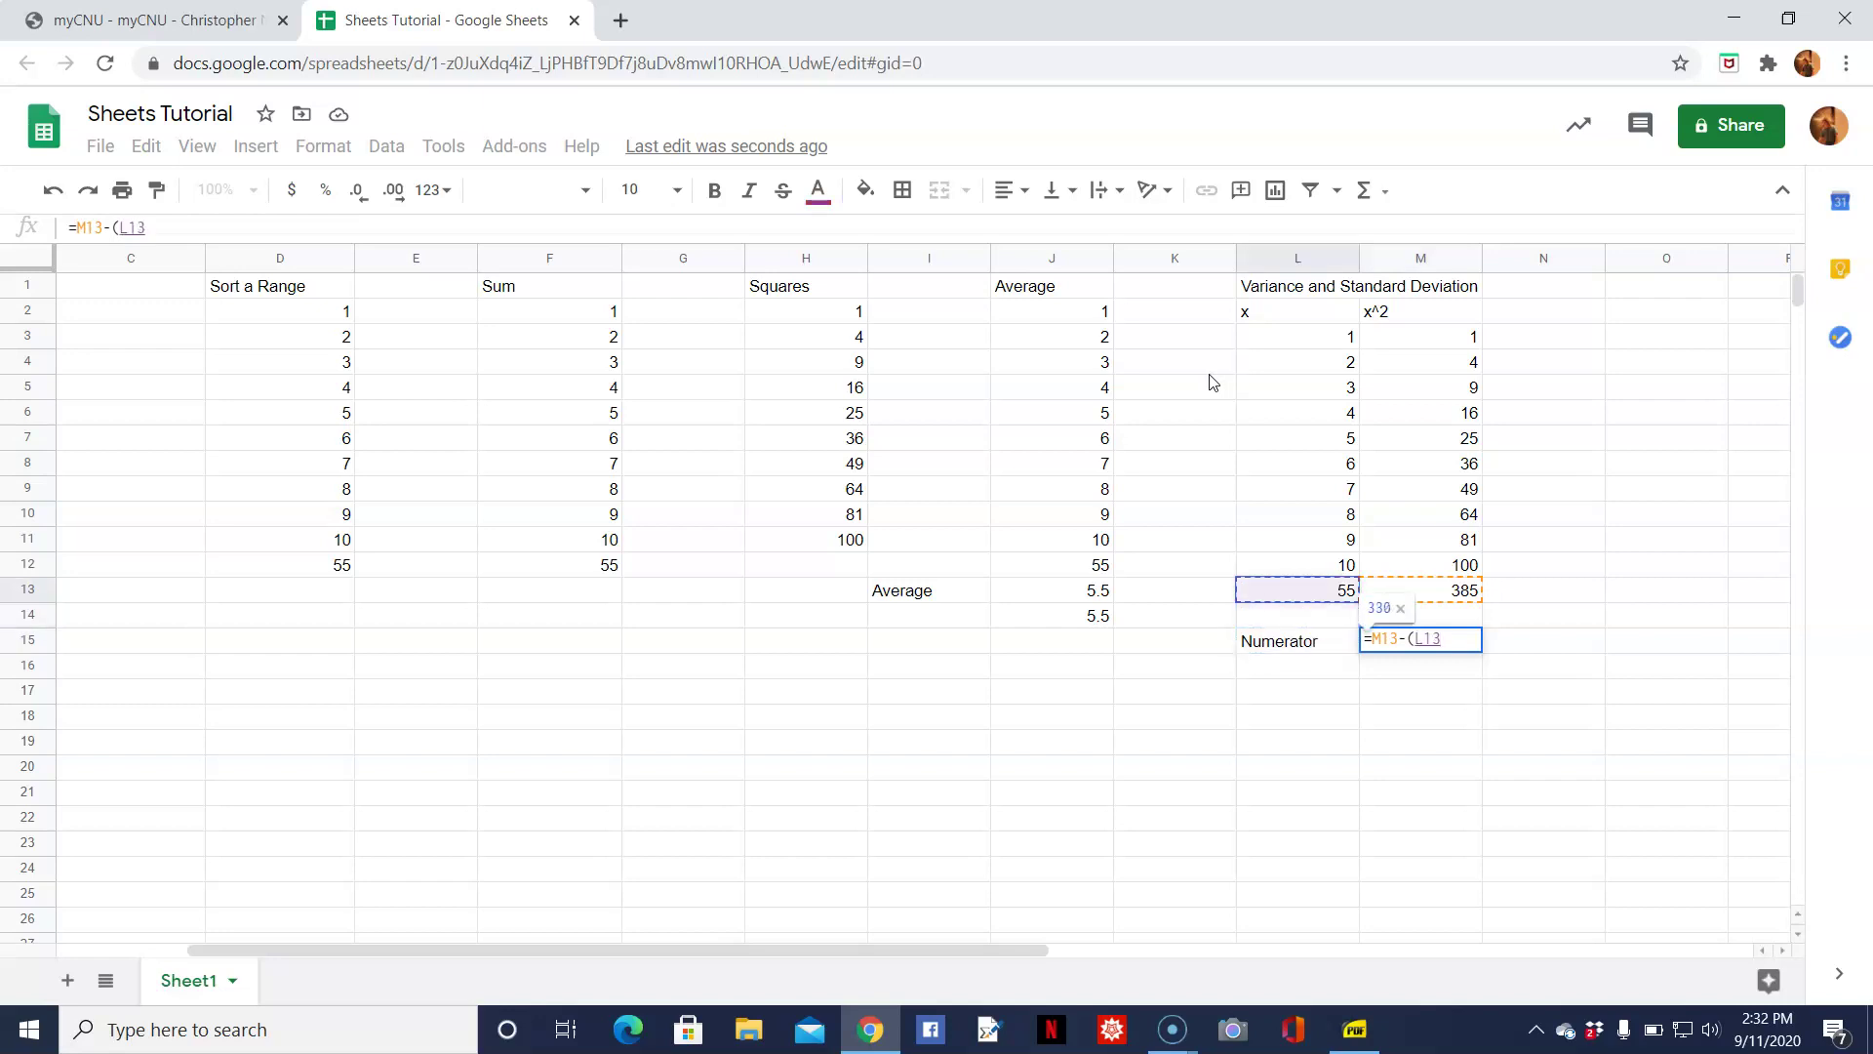
{"action": "type", "text": ")^2"}
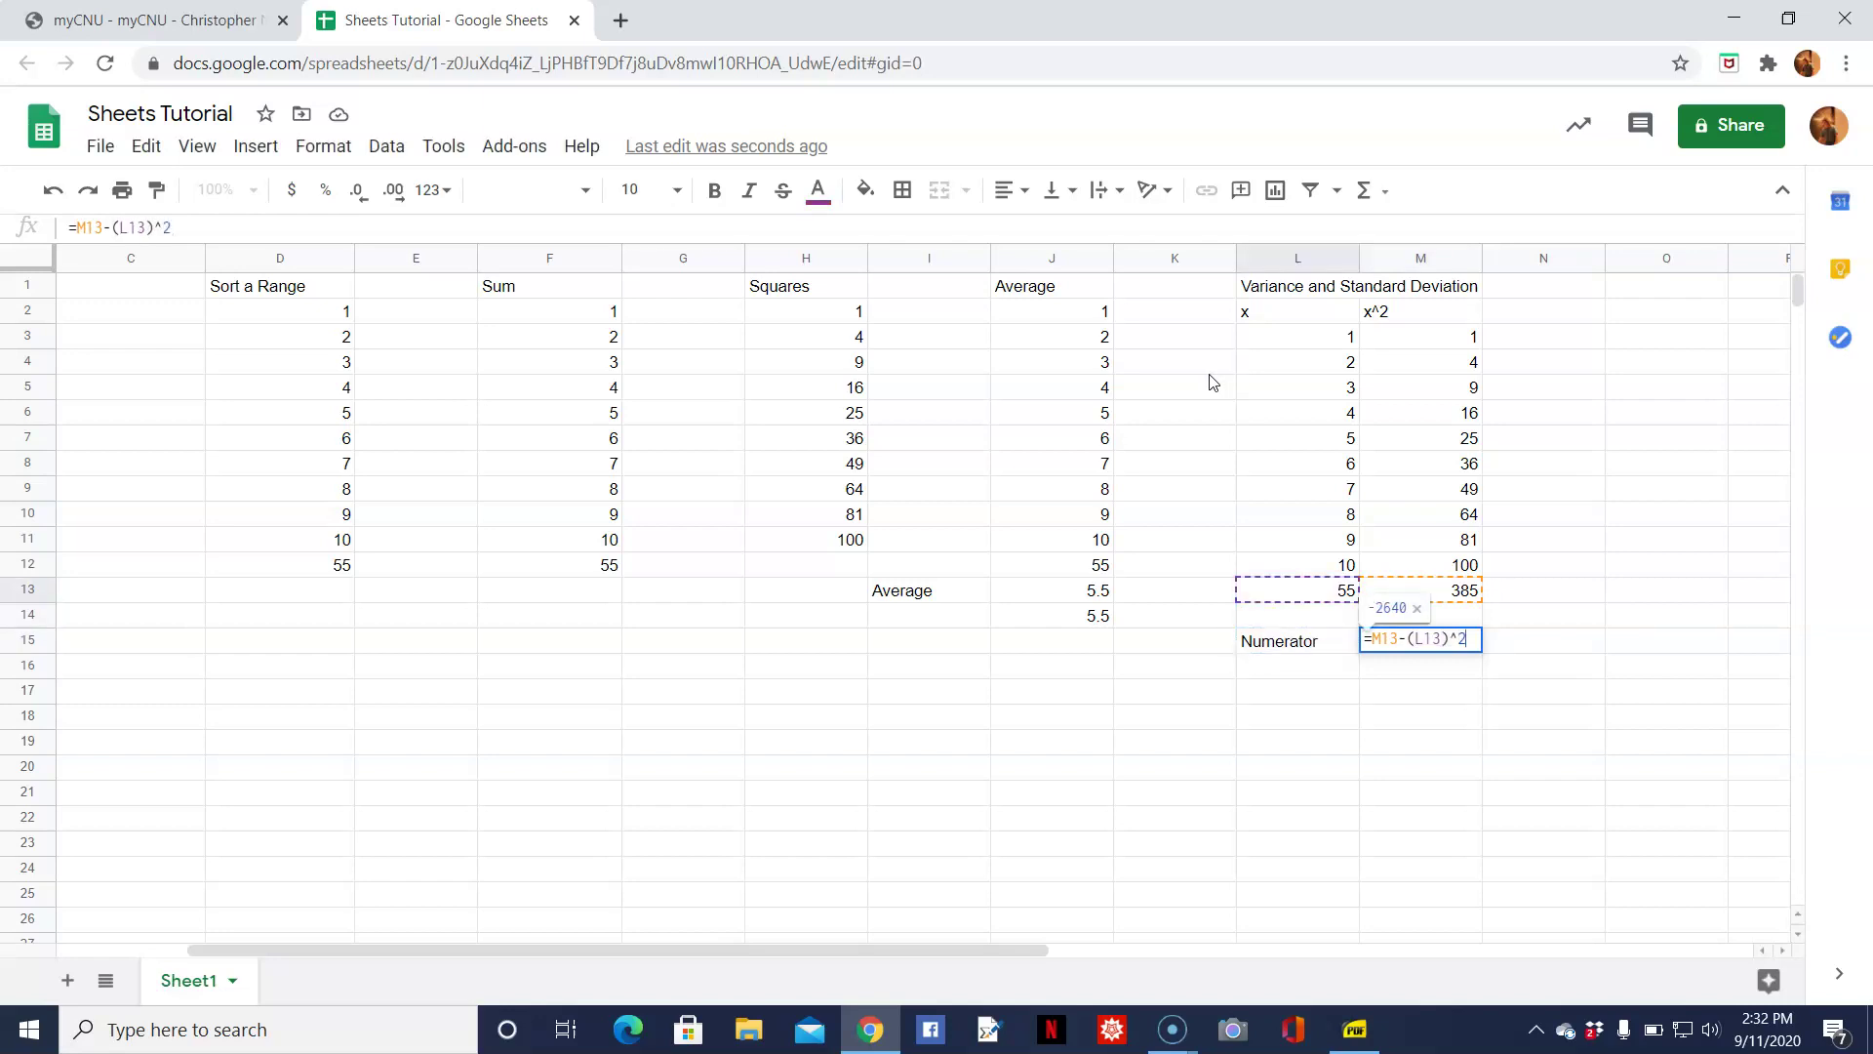
{"action": "type", "text": "/10"}
{"action": "key", "text": "Return"}
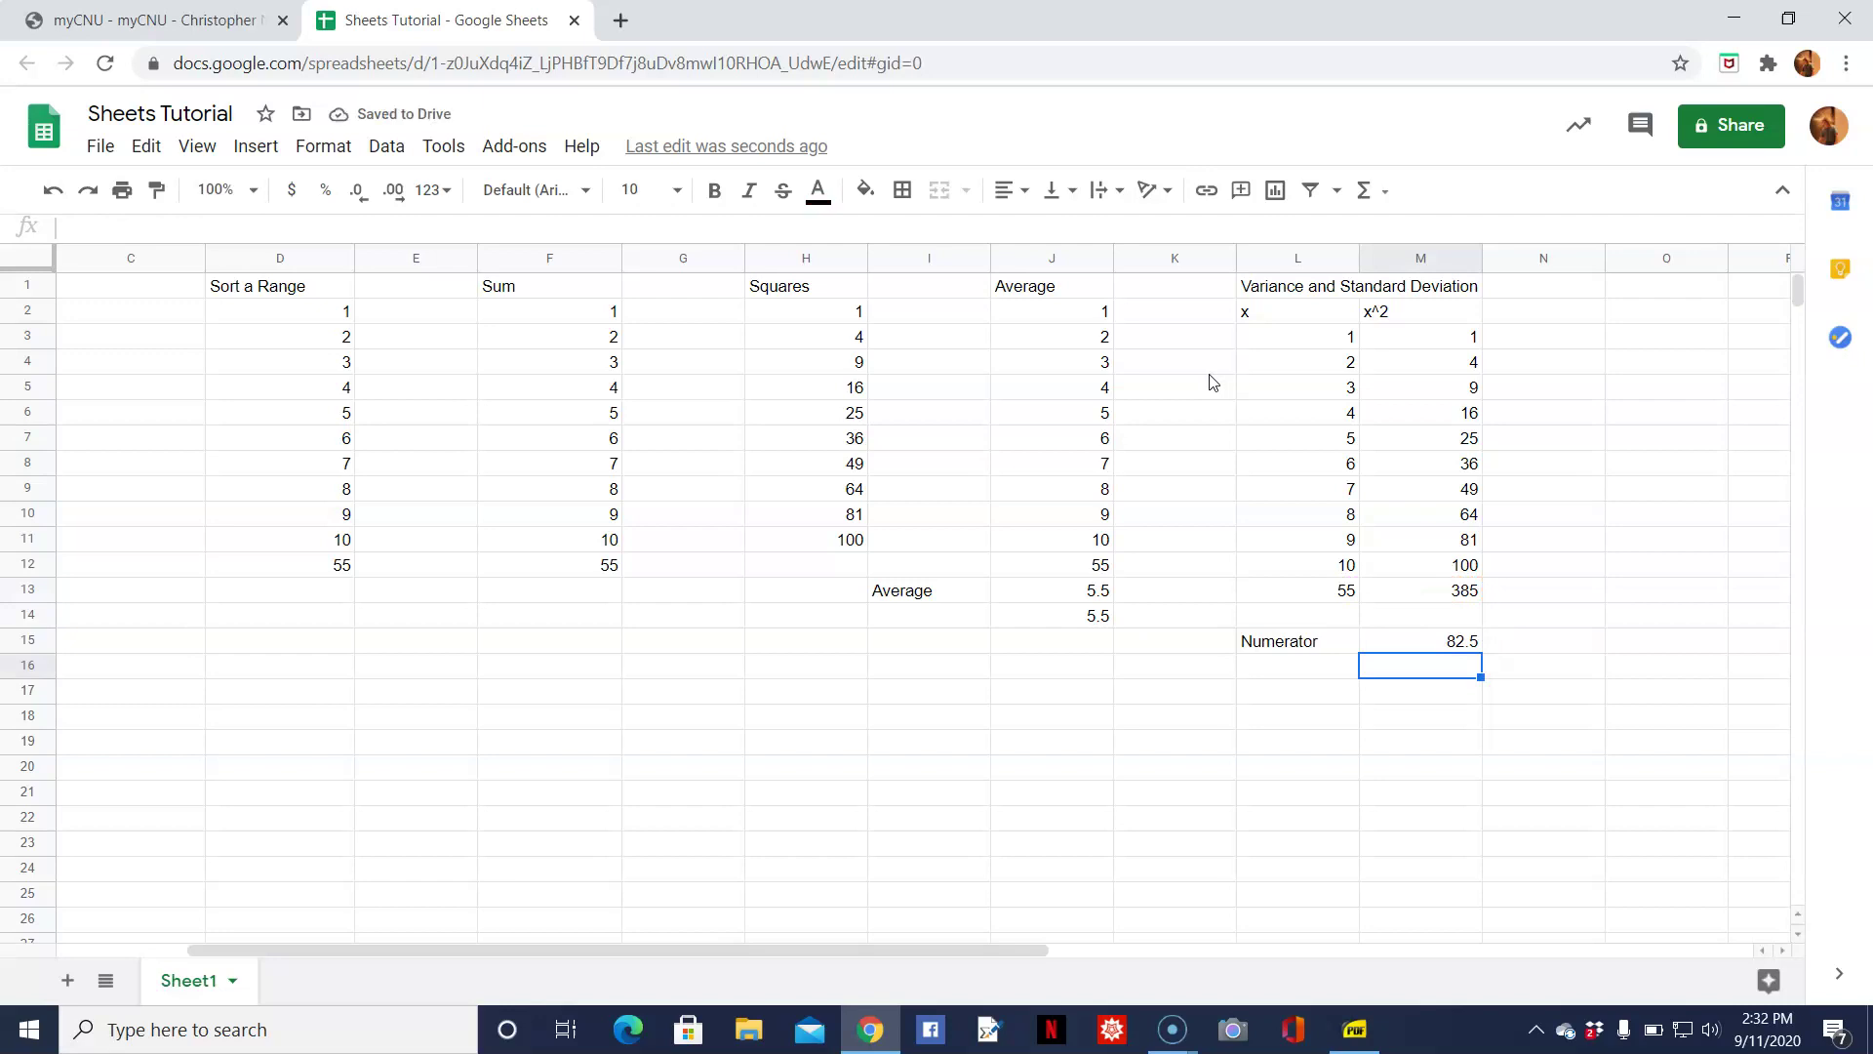
Label cell L16 "Denominator", check the n − 1 term in the PDF viewer, and enter 9 in cell M16.
{"action": "key", "text": "Left"}
{"action": "type", "text": "Denominator"}
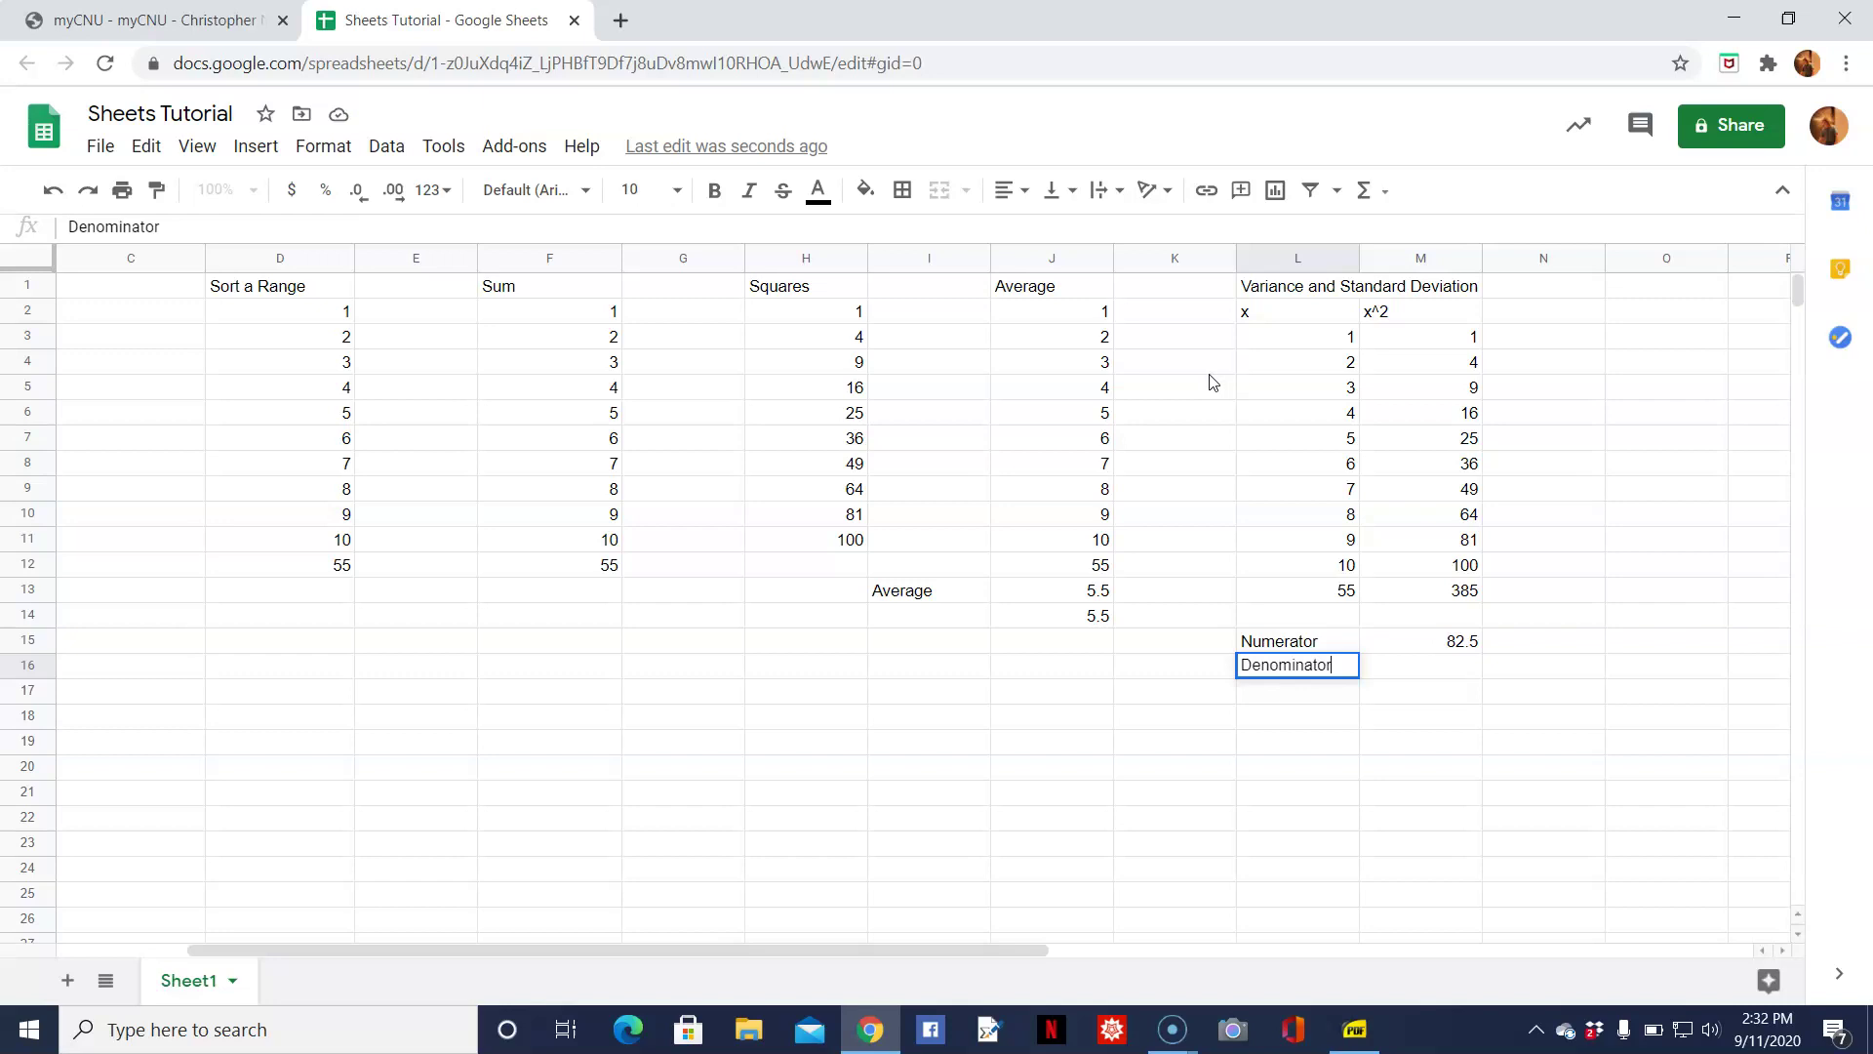
{"action": "key", "text": "Tab"}
{"action": "key", "text": "alt+Tab"}
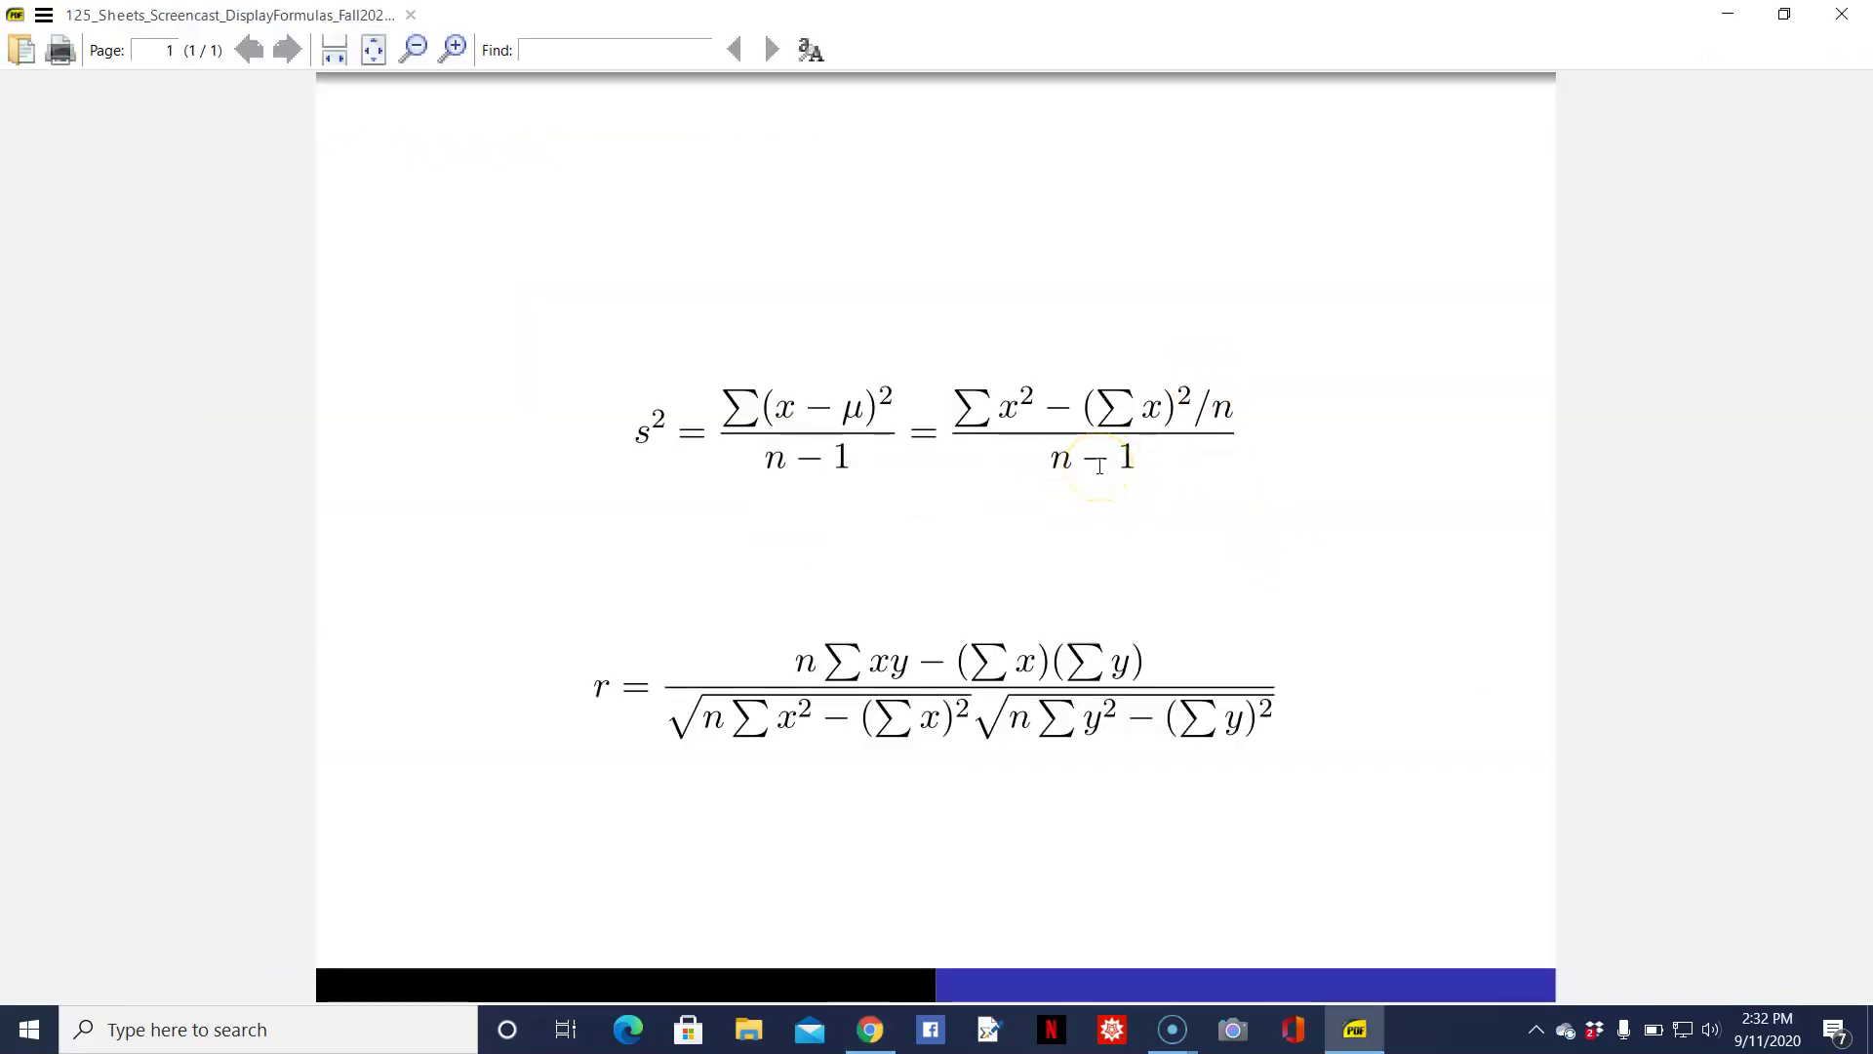
{"action": "key", "text": "alt+Tab"}
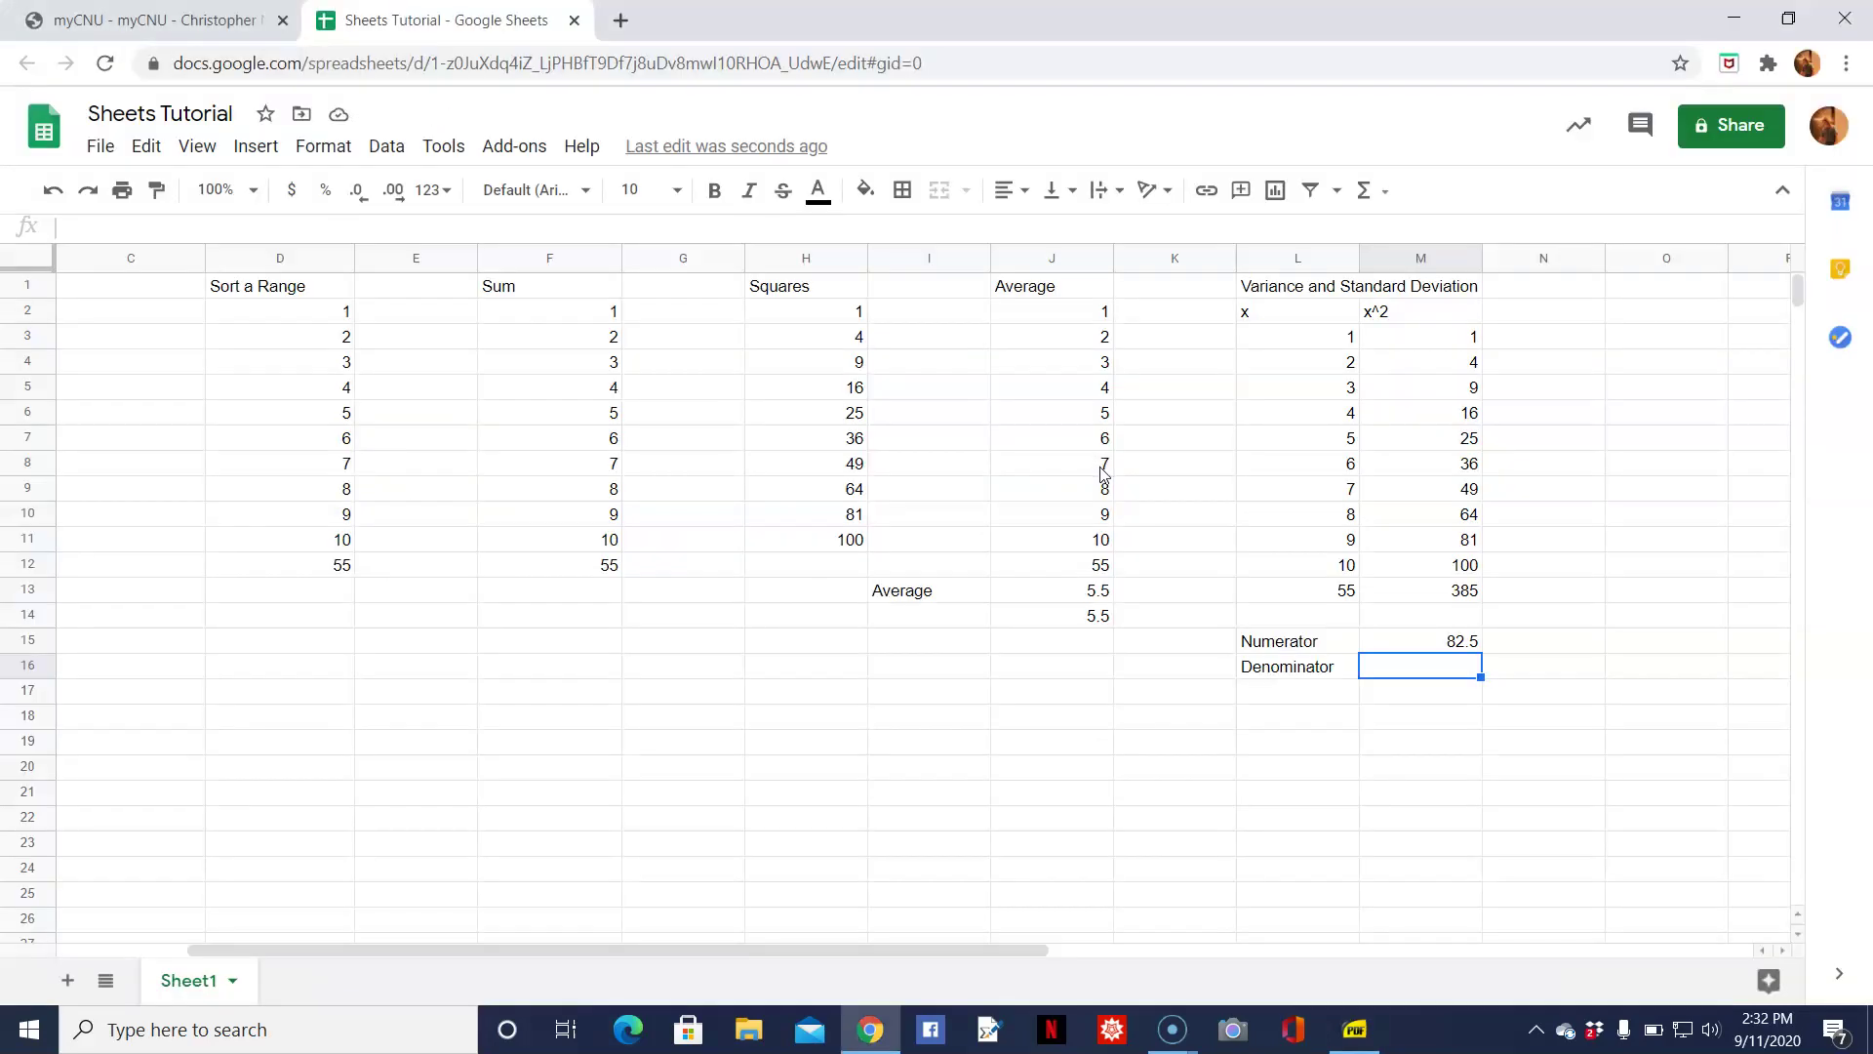
{"action": "type", "text": "9"}
{"action": "key", "text": "Return"}
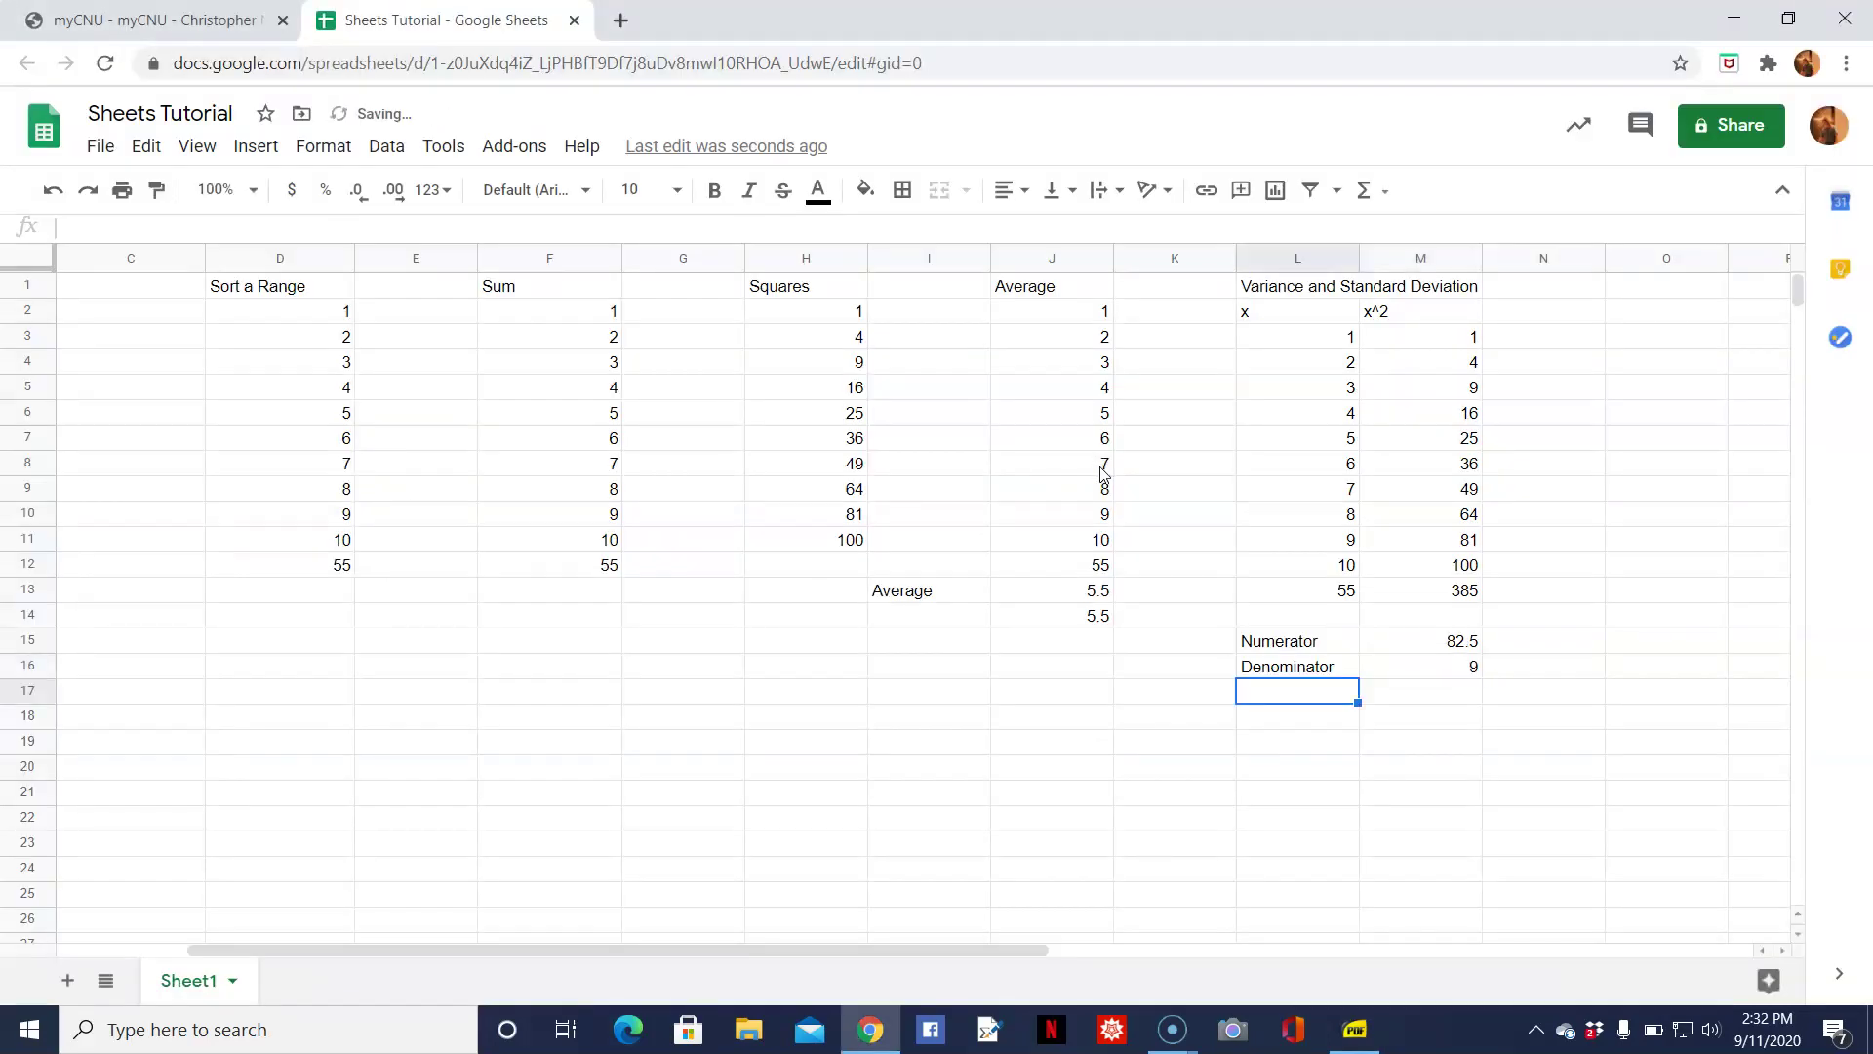
Label cell L17 "Variance" and enter the formula =M15/M16 in cell M17.
{"action": "type", "text": "Variance"}
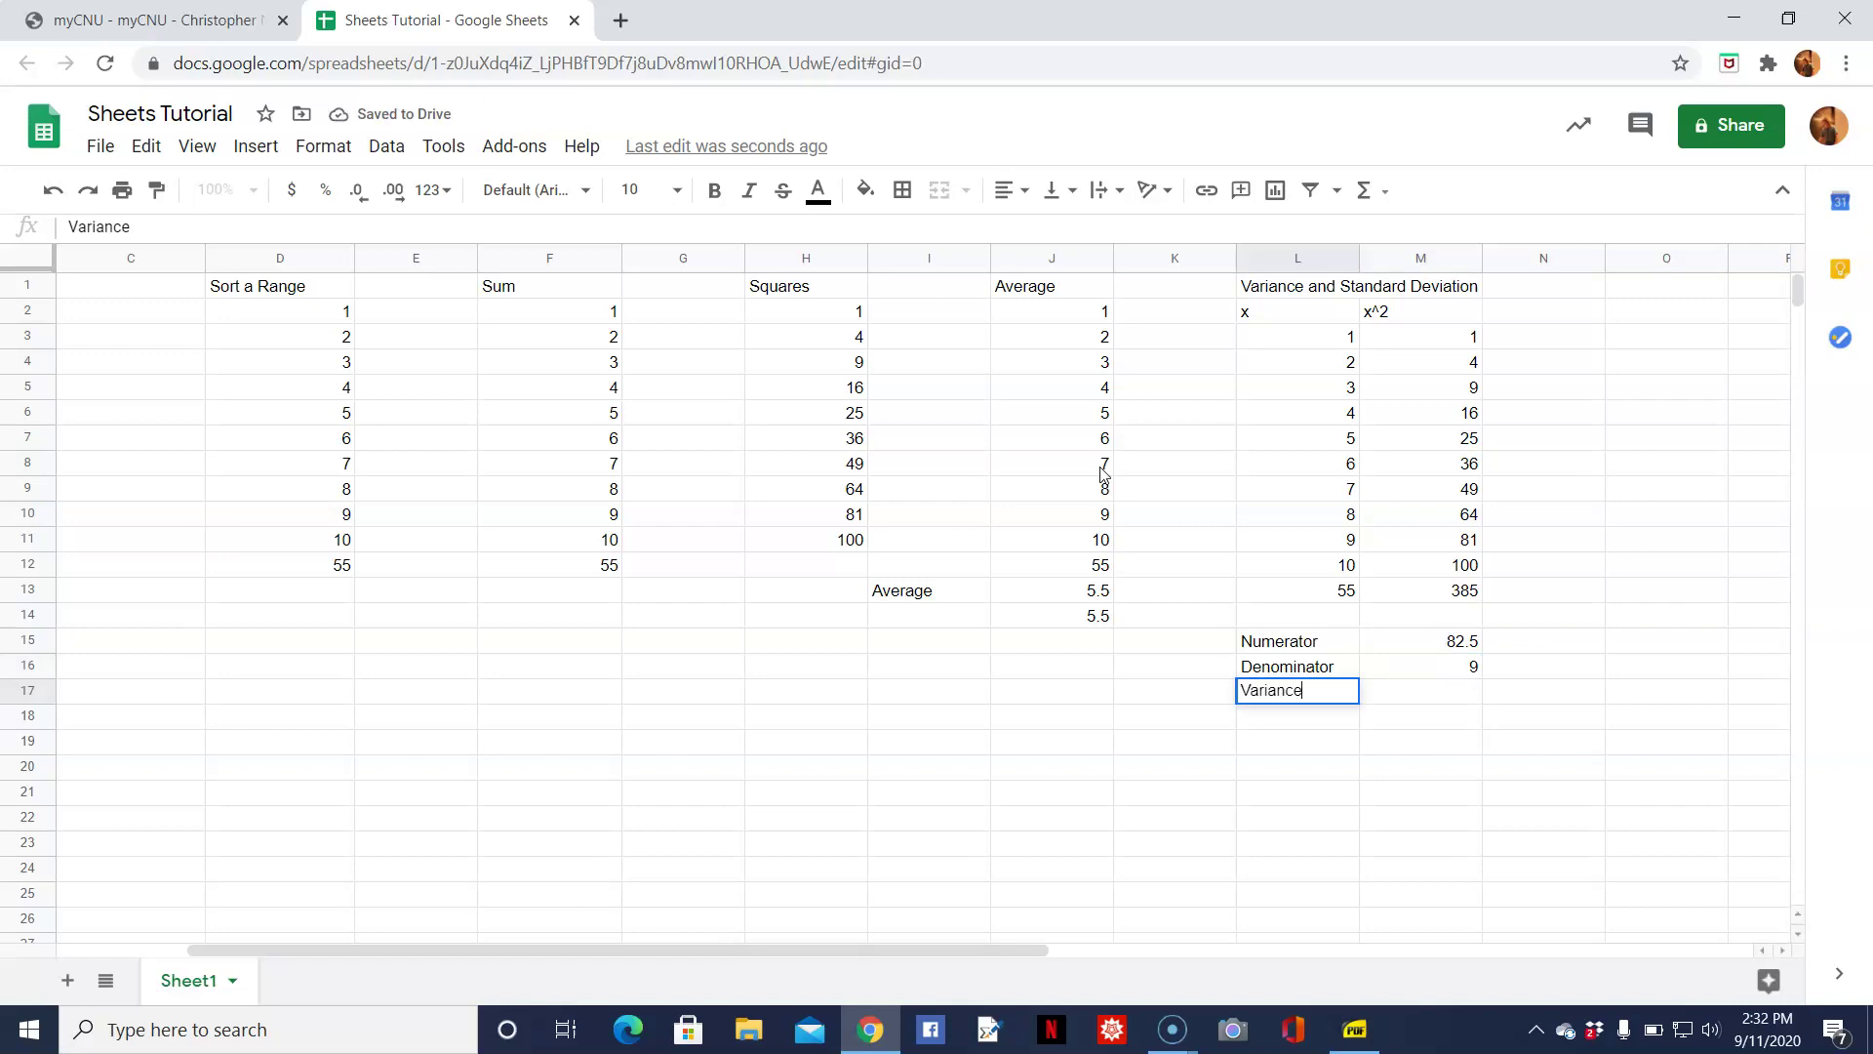
{"action": "key", "text": "Tab"}
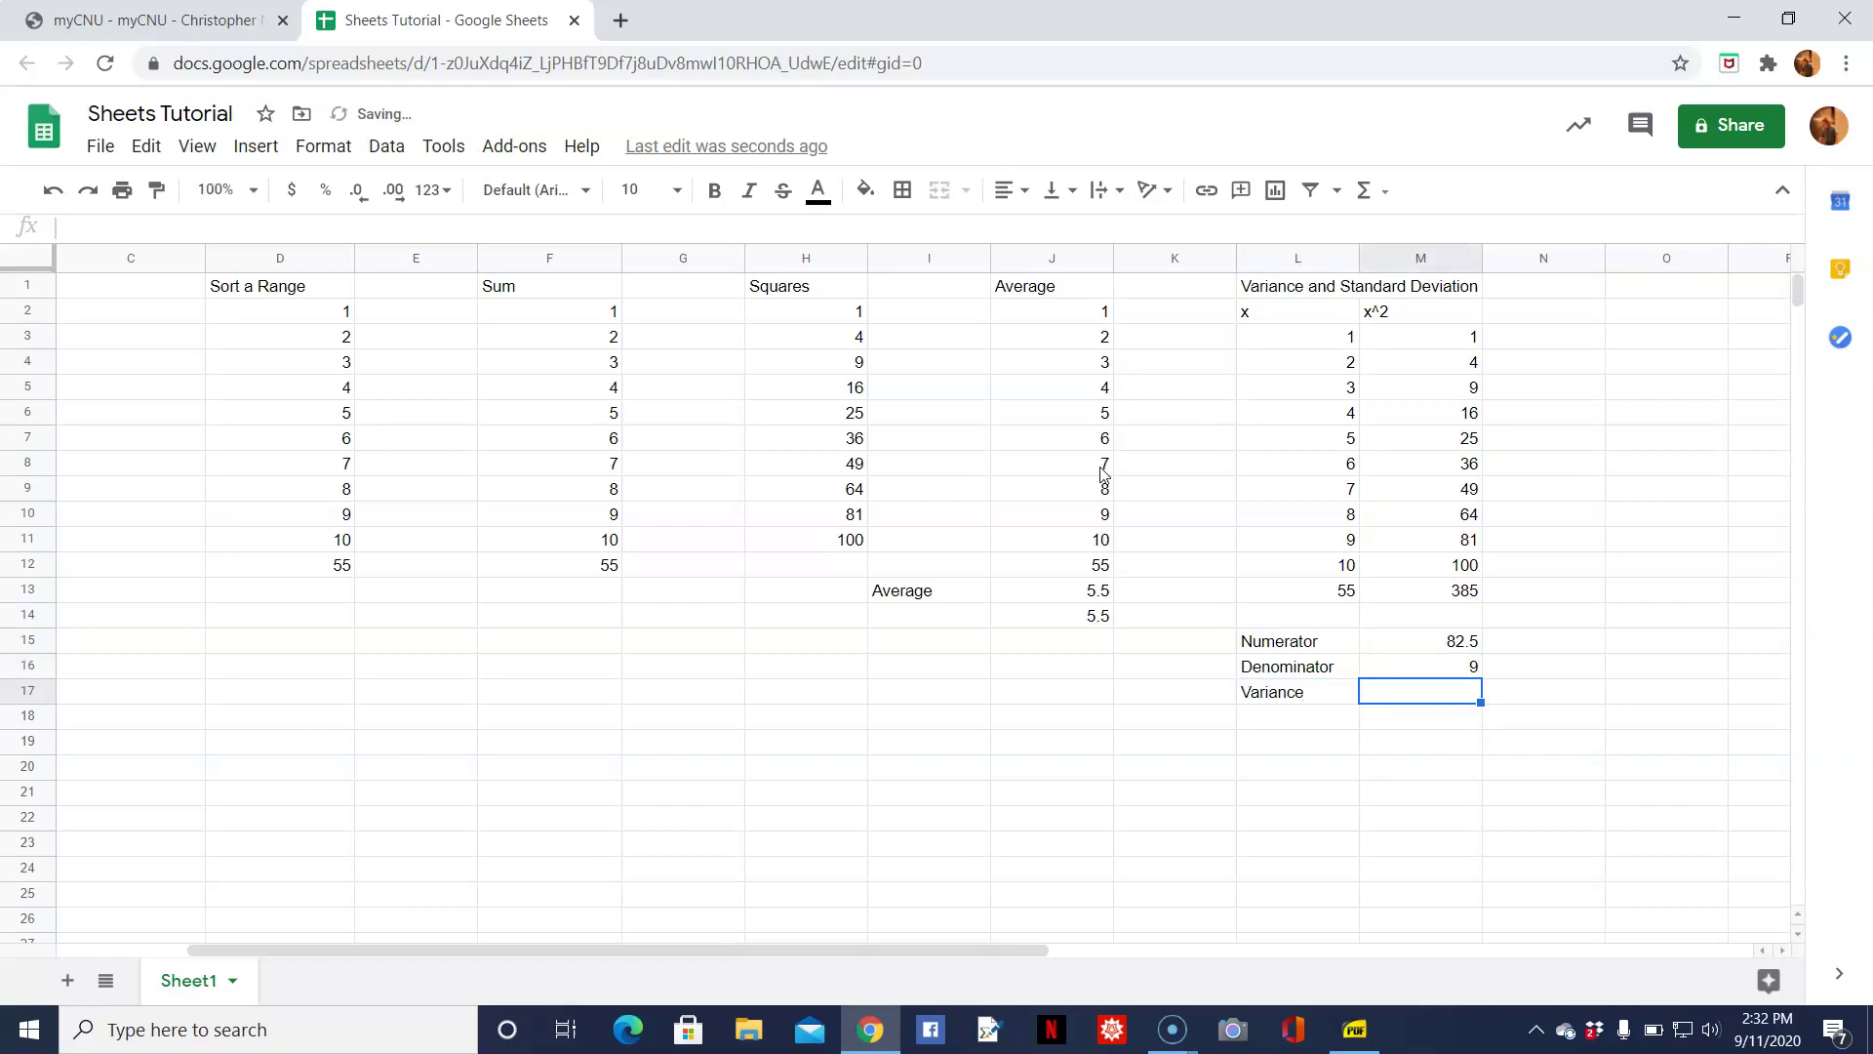
{"action": "type", "text": "="}
{"action": "key", "text": "Up"}
{"action": "key", "text": "Up"}
{"action": "type", "text": "/"}
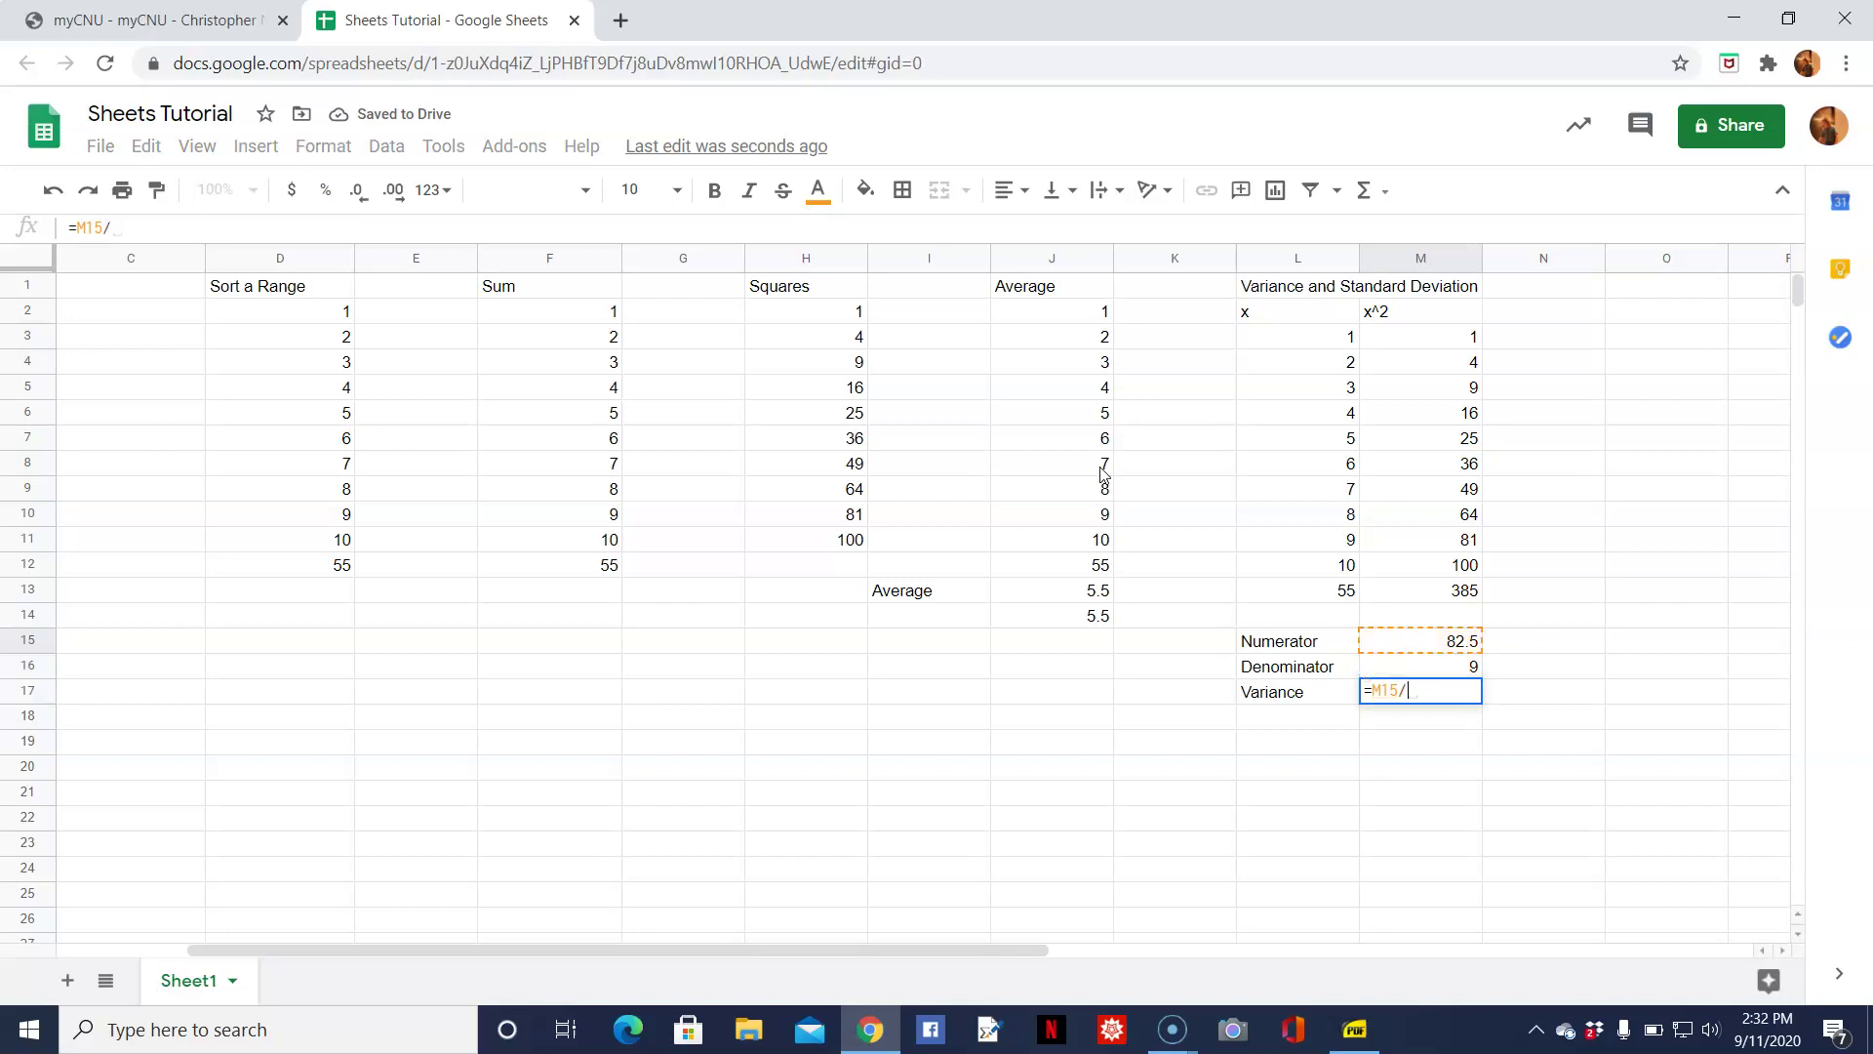
{"action": "key", "text": "Down"}
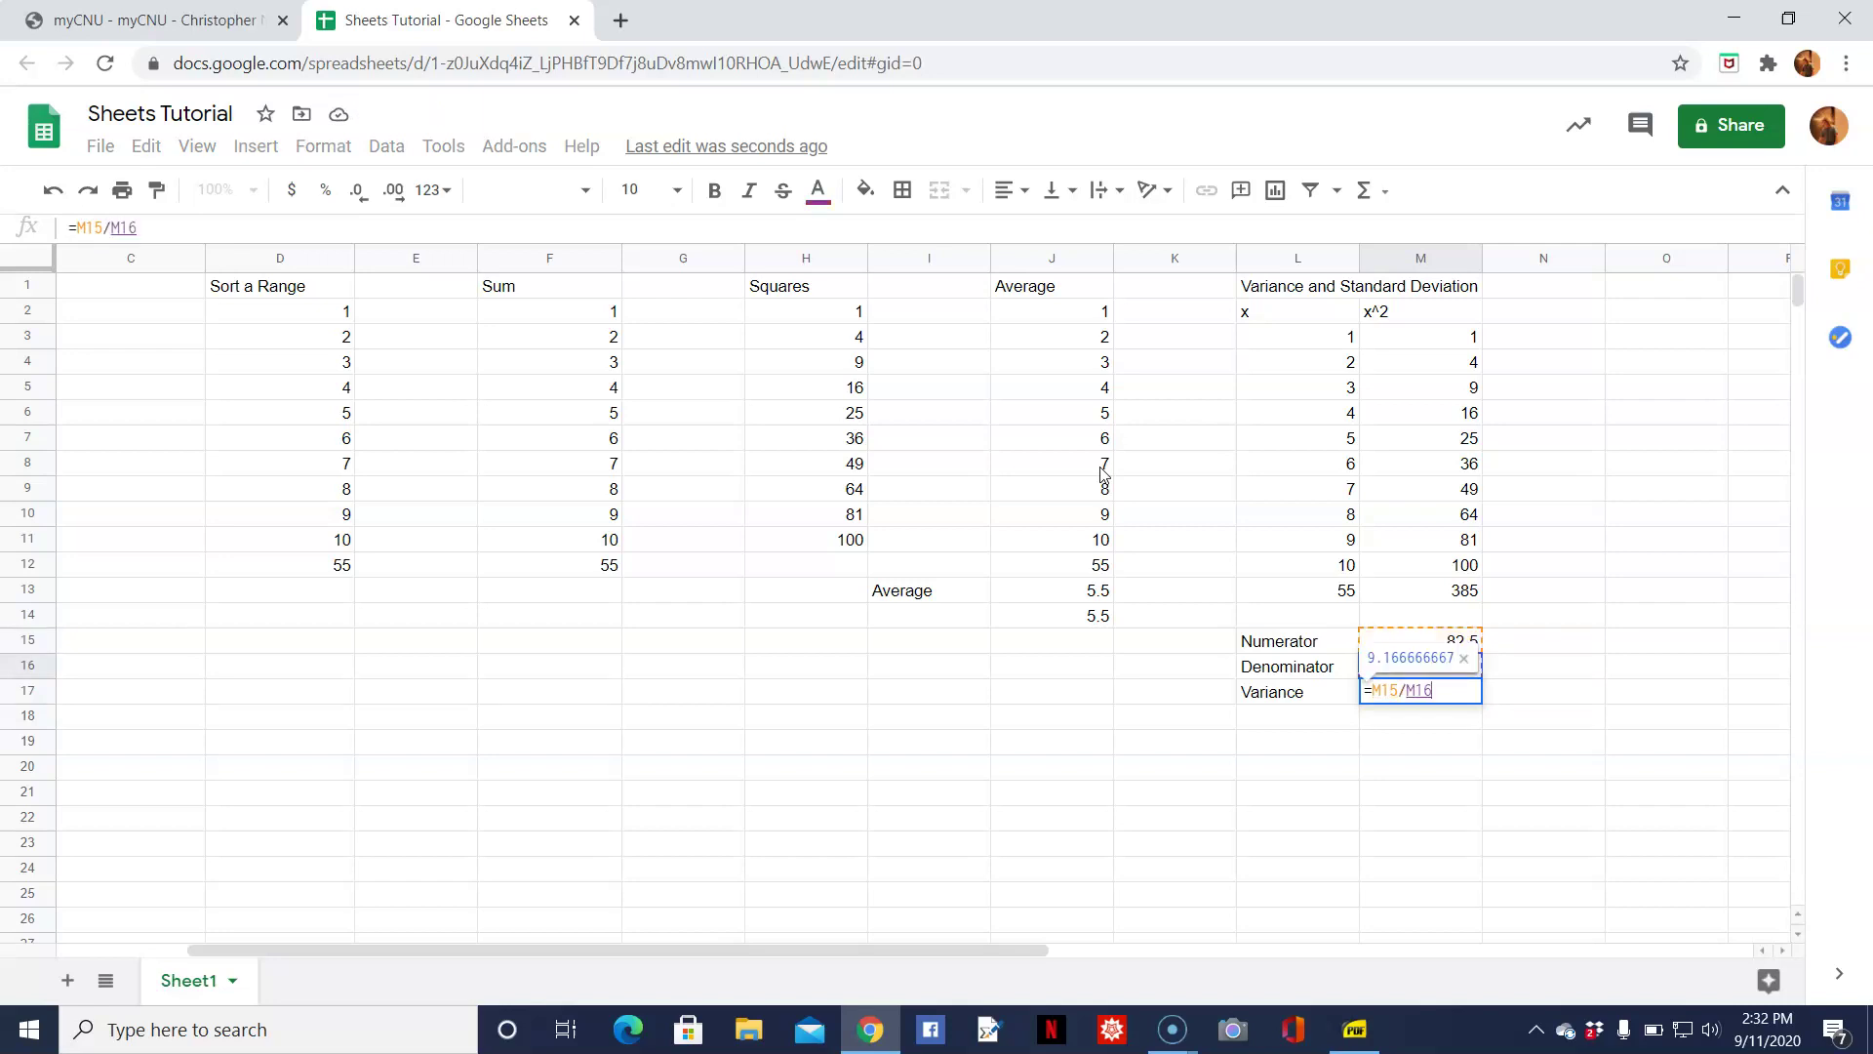
{"action": "key", "text": "Return"}
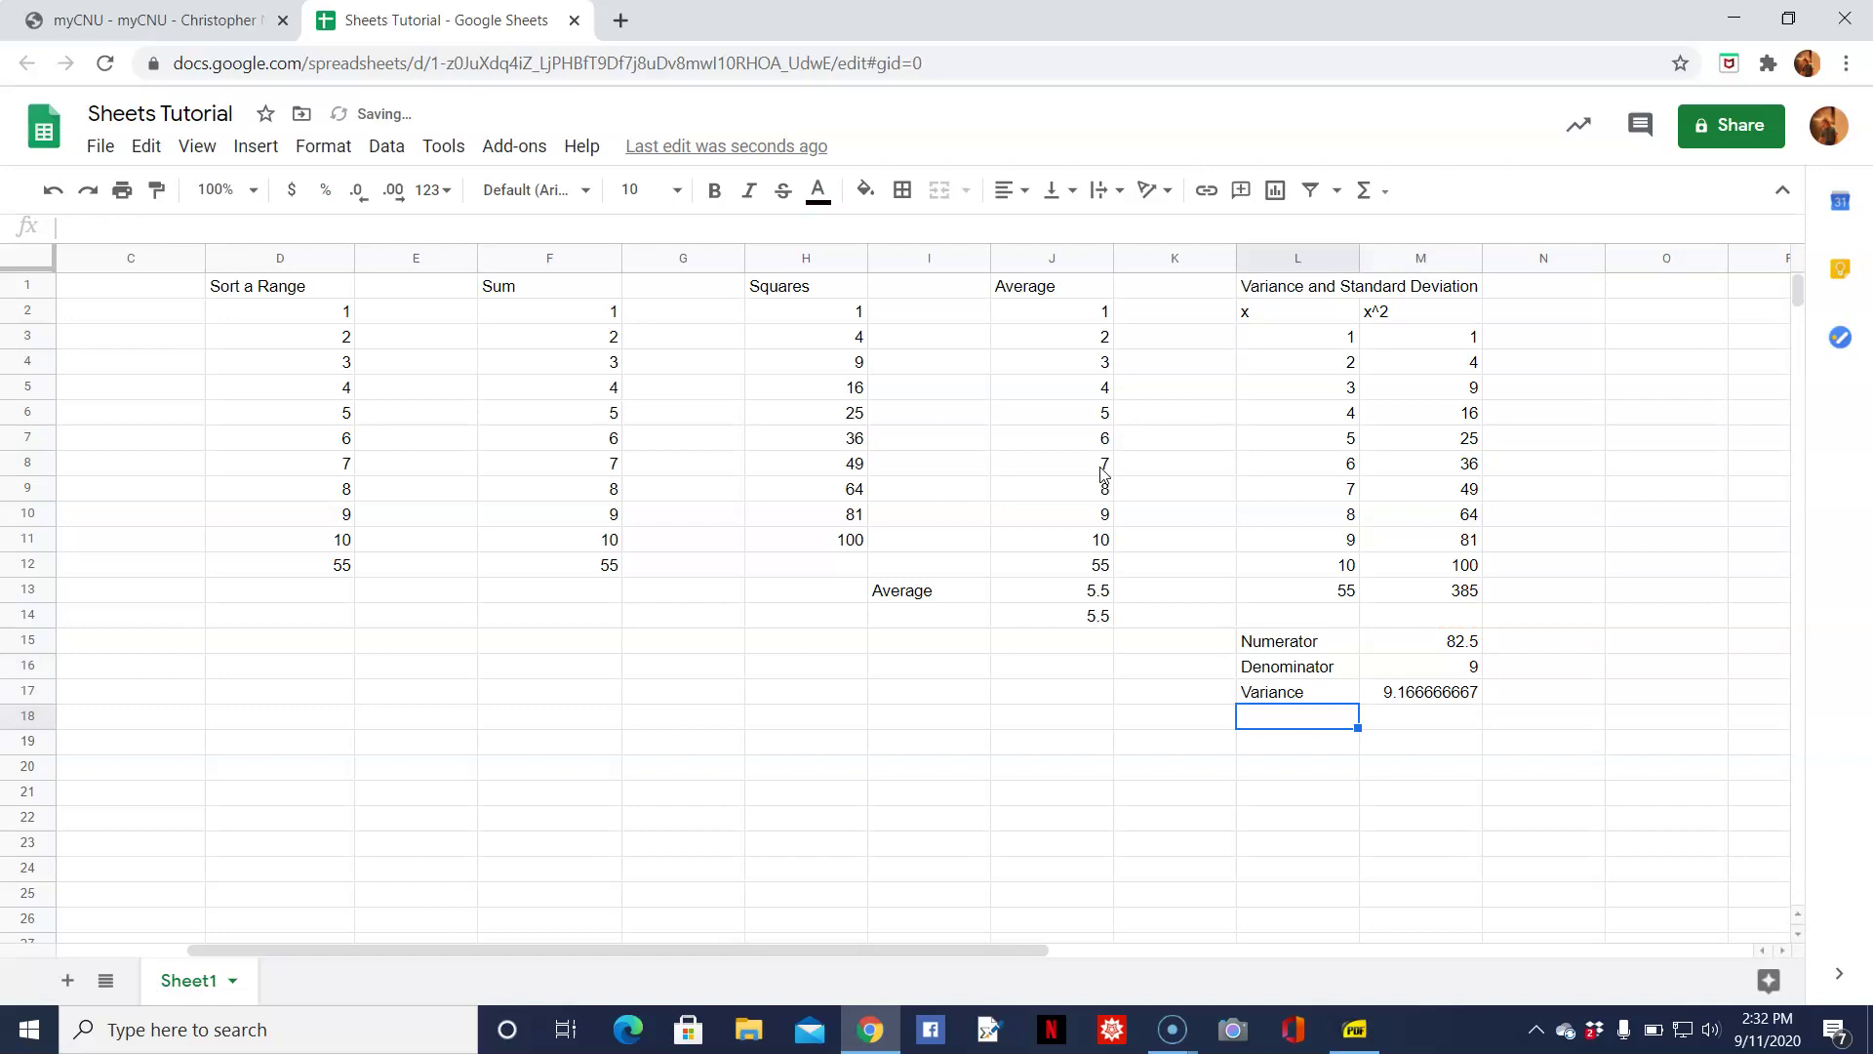
Label cell L18 "Std. Dev." and enter the formula =sqrt(M17) in cell M18.
{"action": "type", "text": "Sta"}
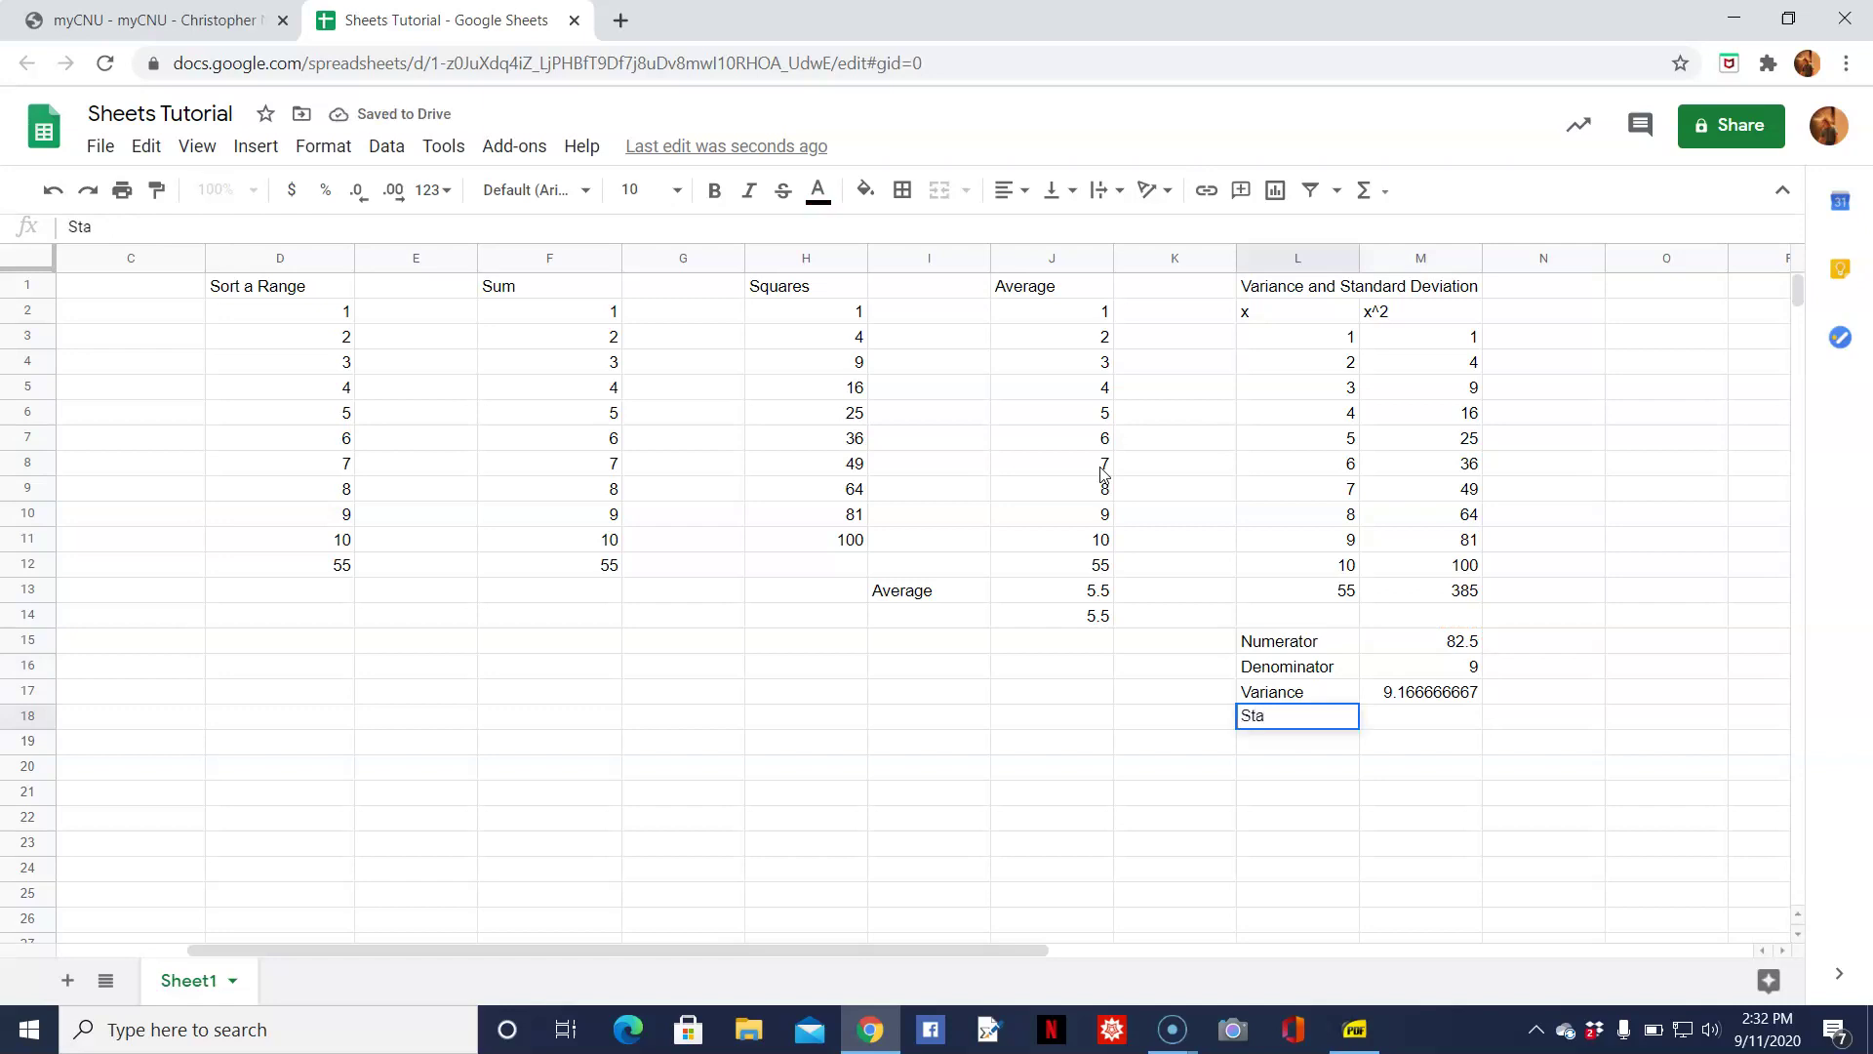
{"action": "key", "text": "BackSpace"}
{"action": "type", "text": "d. Dev."}
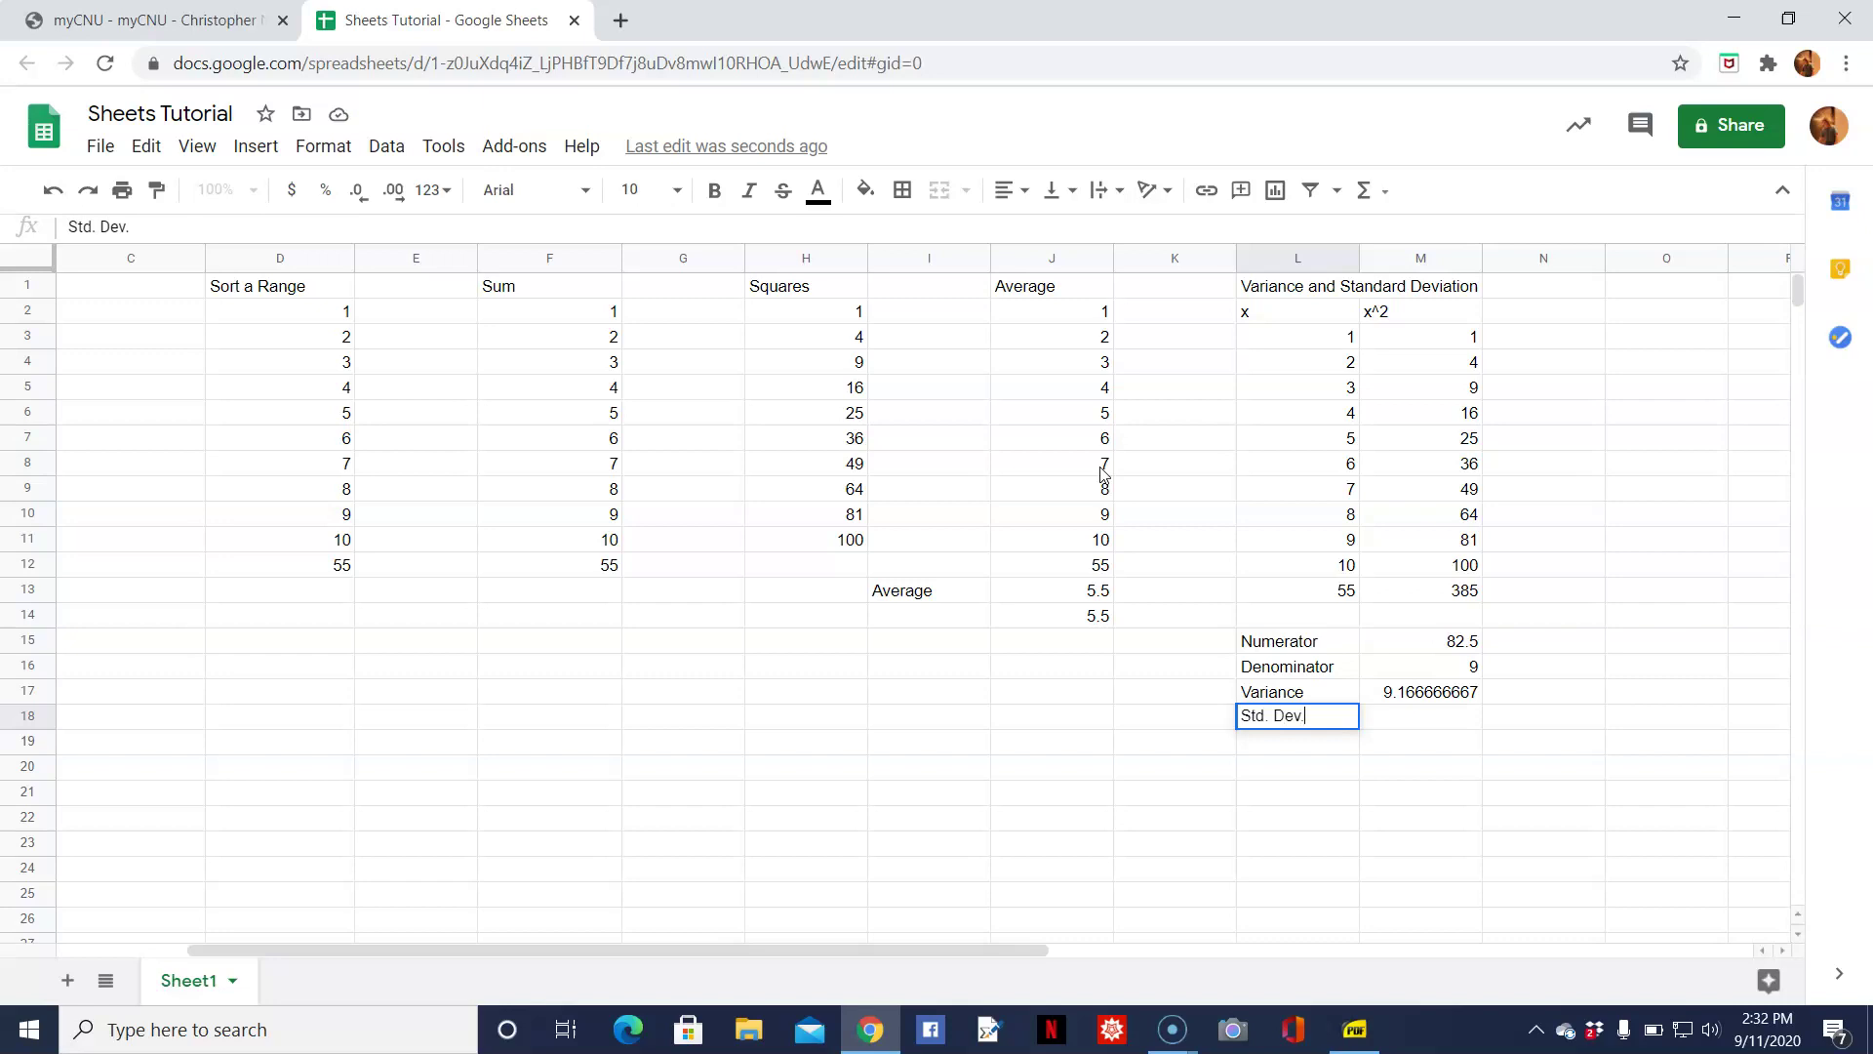
{"action": "key", "text": "Tab"}
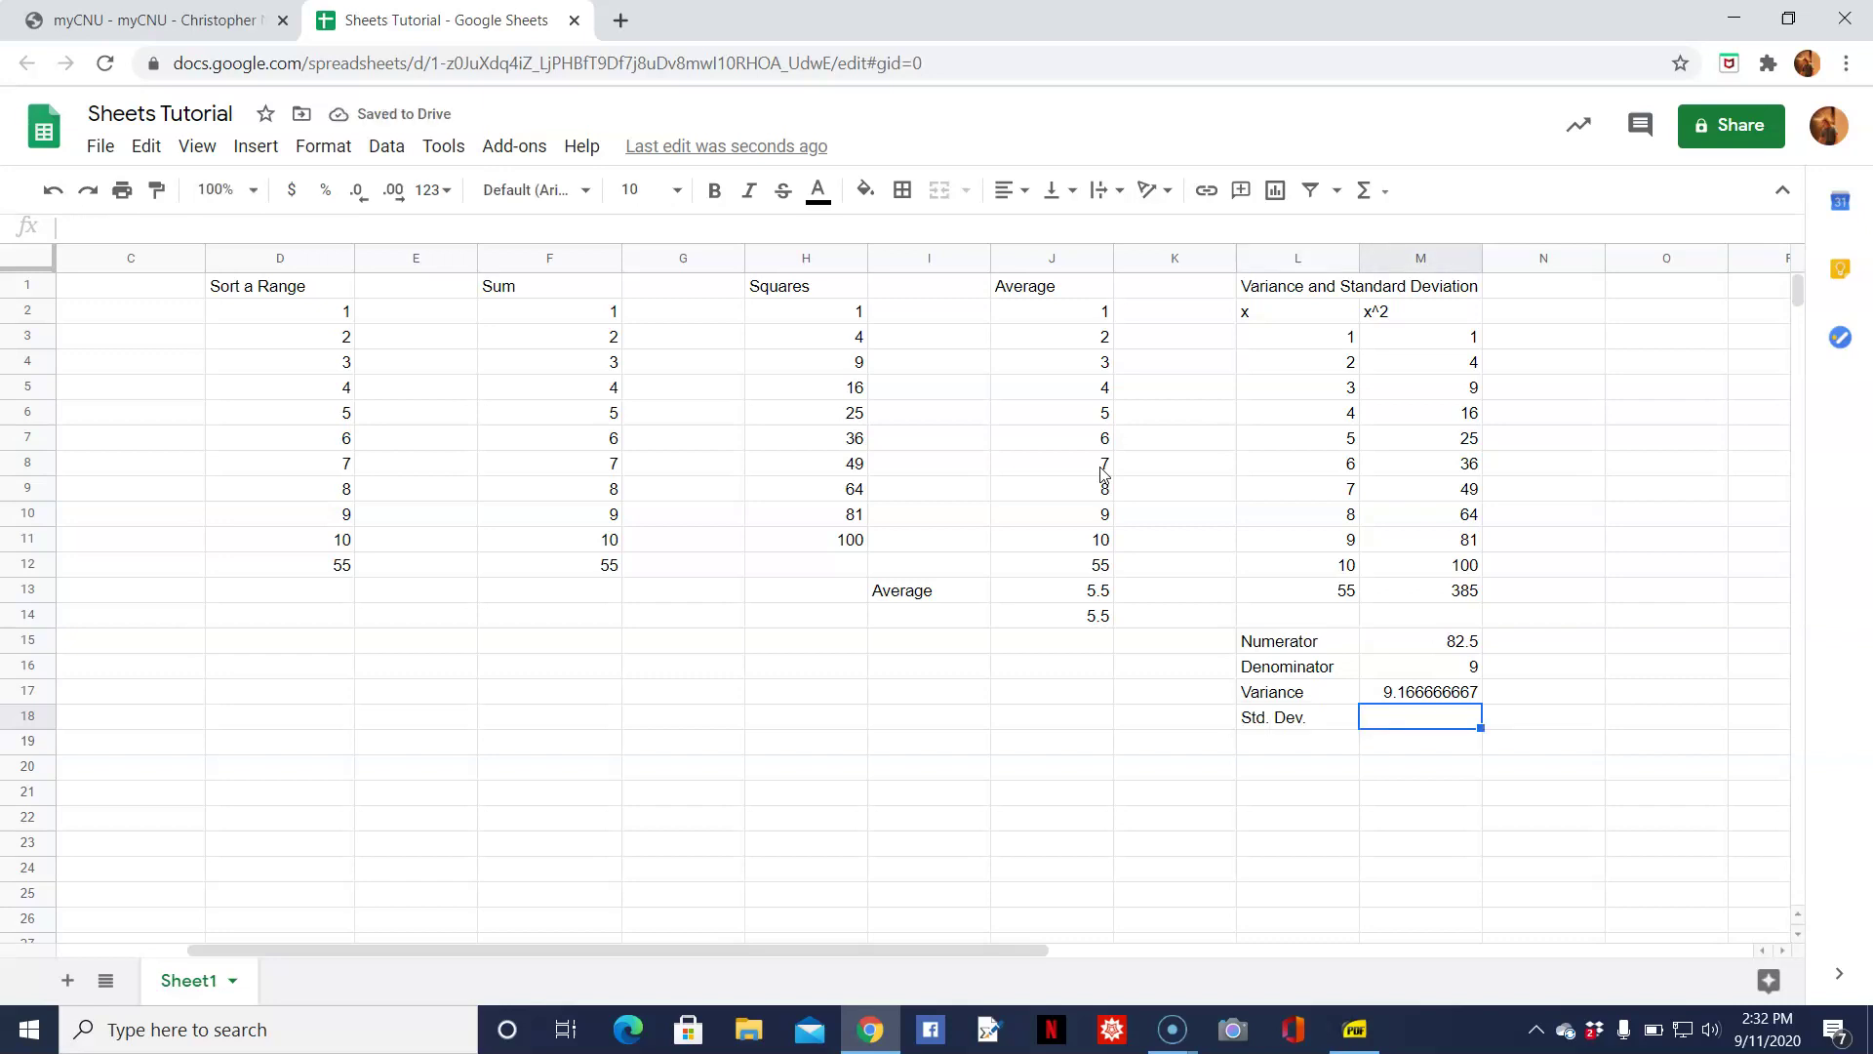
{"action": "type", "text": "="}
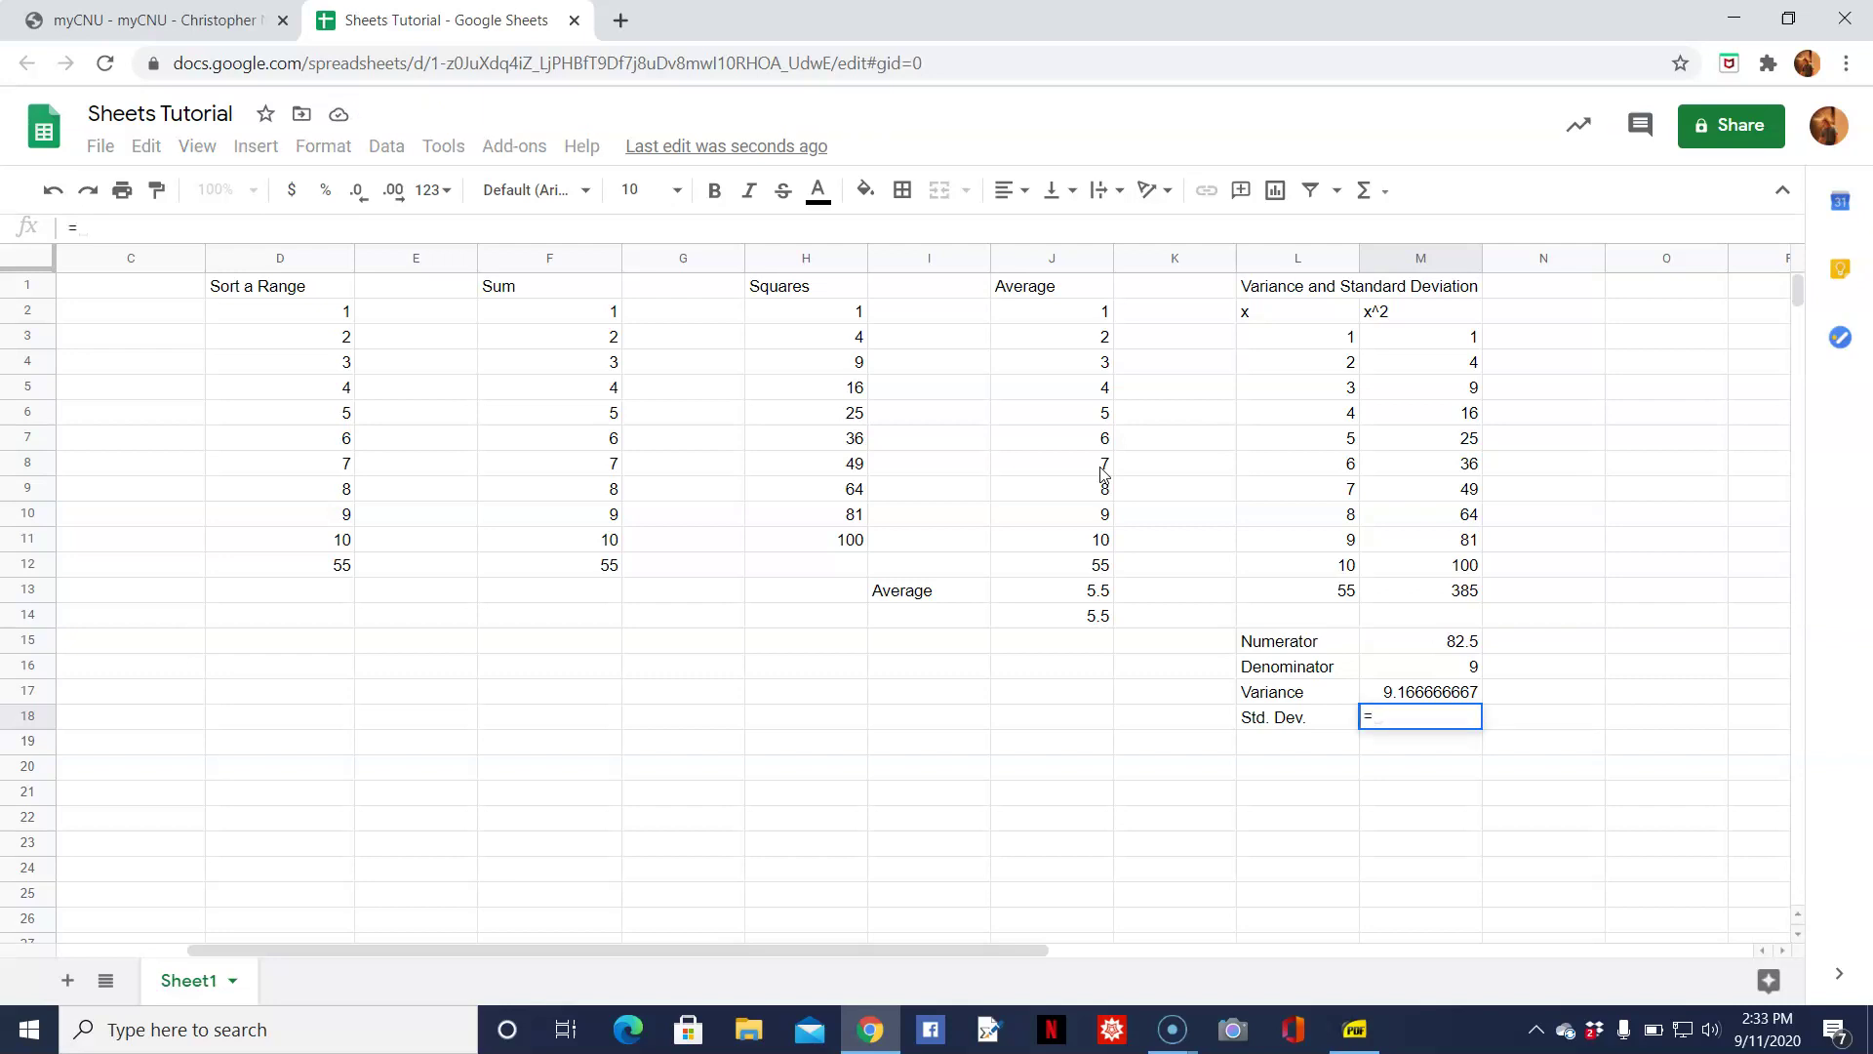
{"action": "type", "text": "sqrt"}
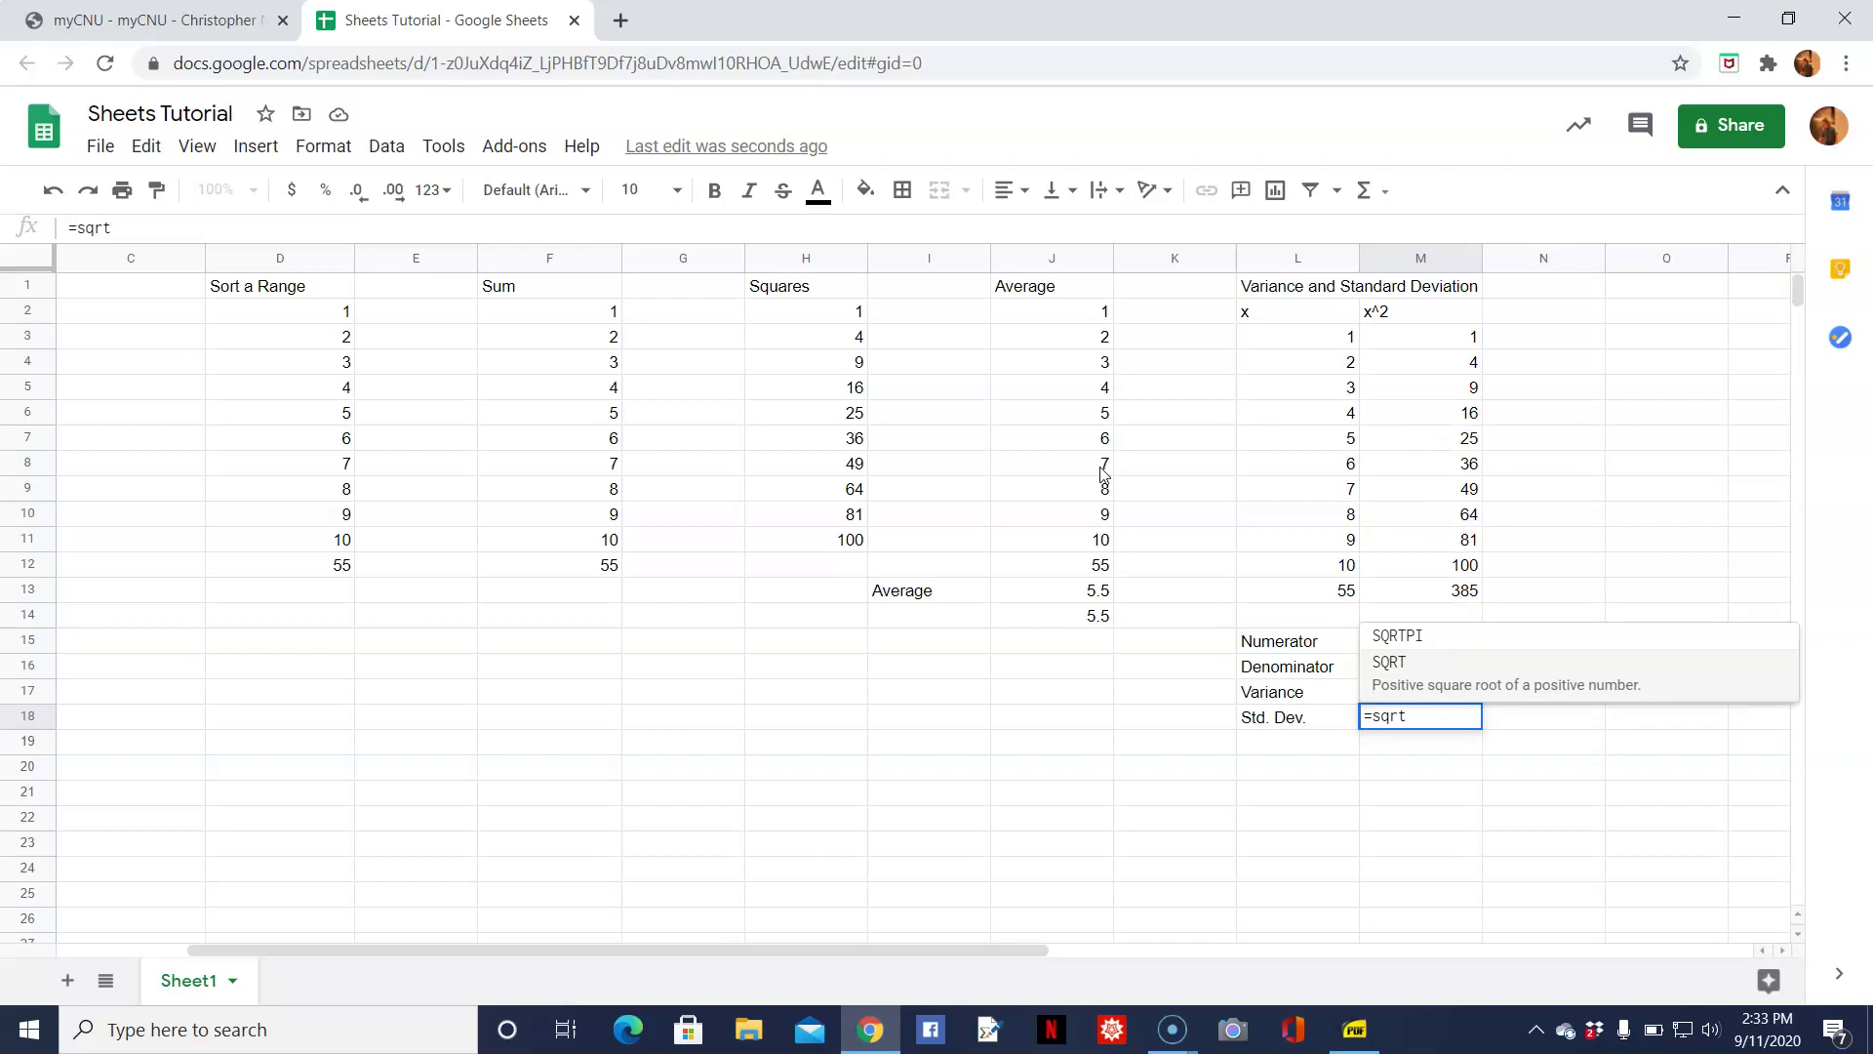
{"action": "type", "text": "(M17)"}
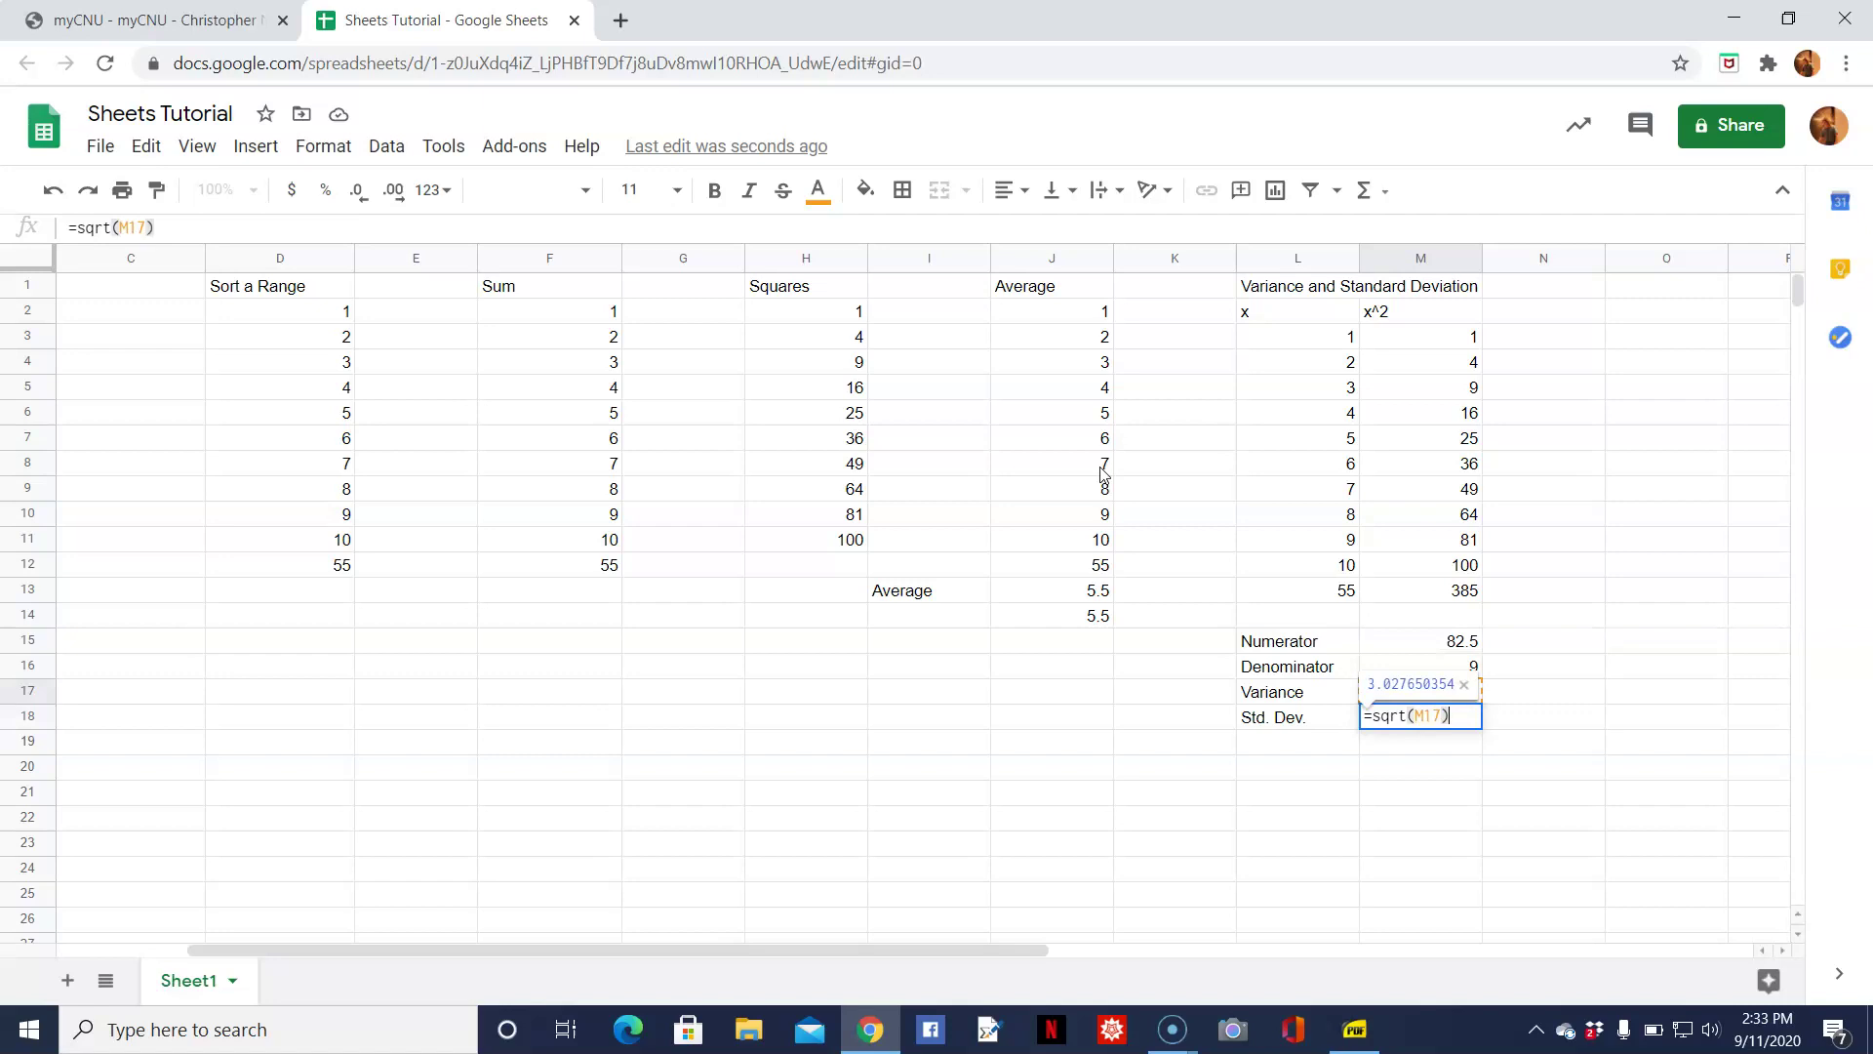
{"action": "key", "text": "Return"}
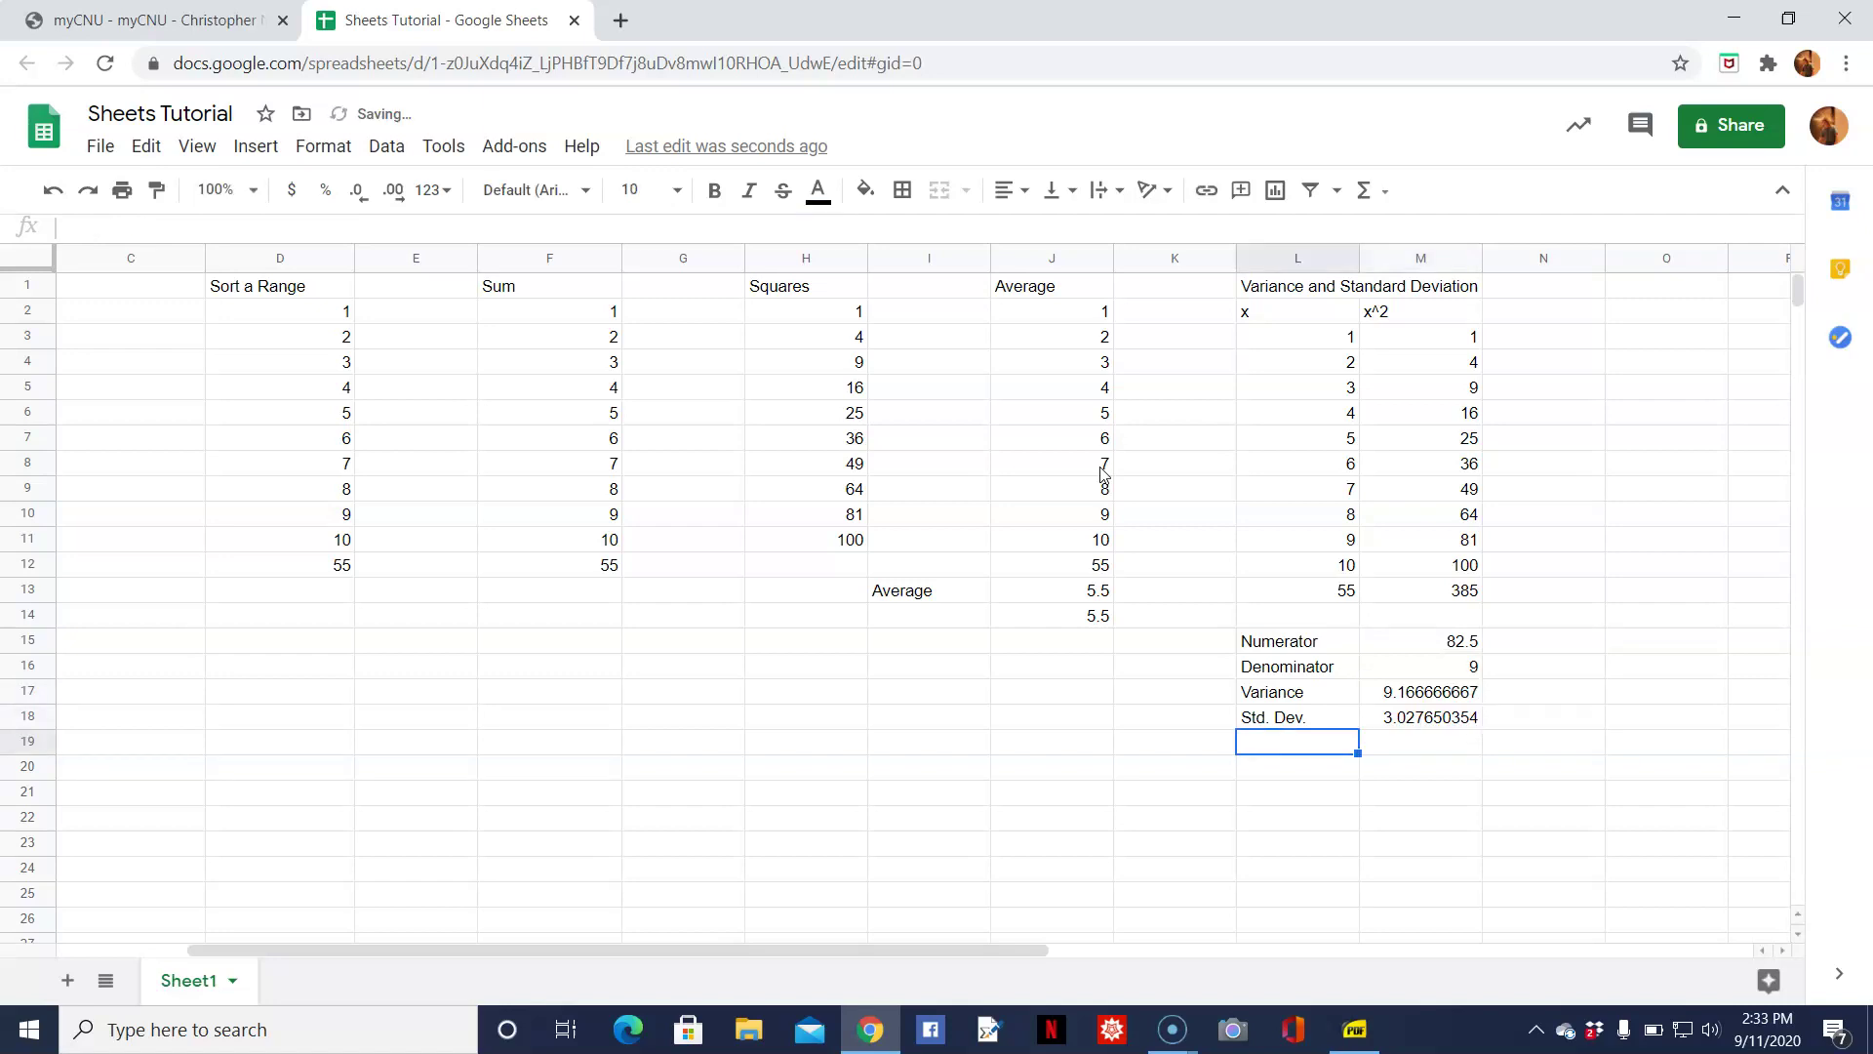
Review the correlation formula for r in the PDF viewer, and enter =O3^2 in cell Q3 of the spreadsheet's second x^2 column.
{"action": "left_click", "coordinate": [37, 1023]}
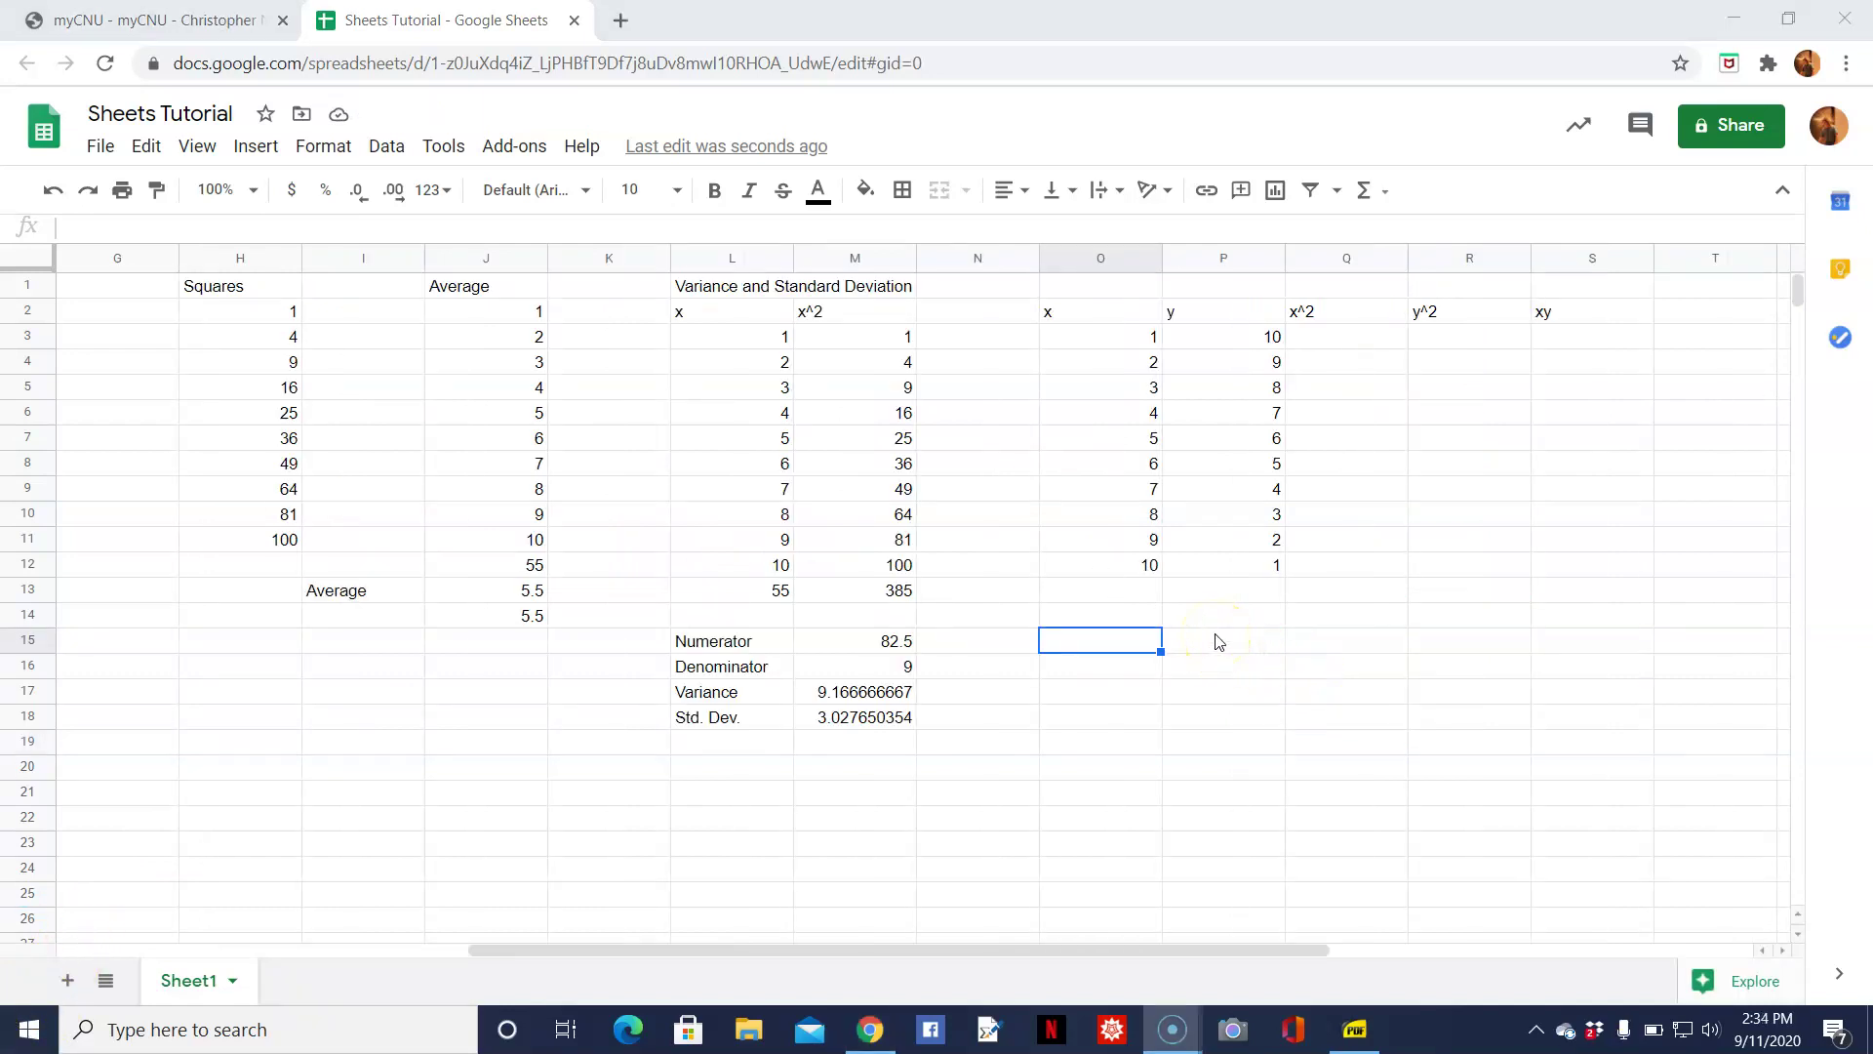
{"action": "key", "text": "alt+Tab"}
{"action": "left_click", "coordinate": [1219, 641]}
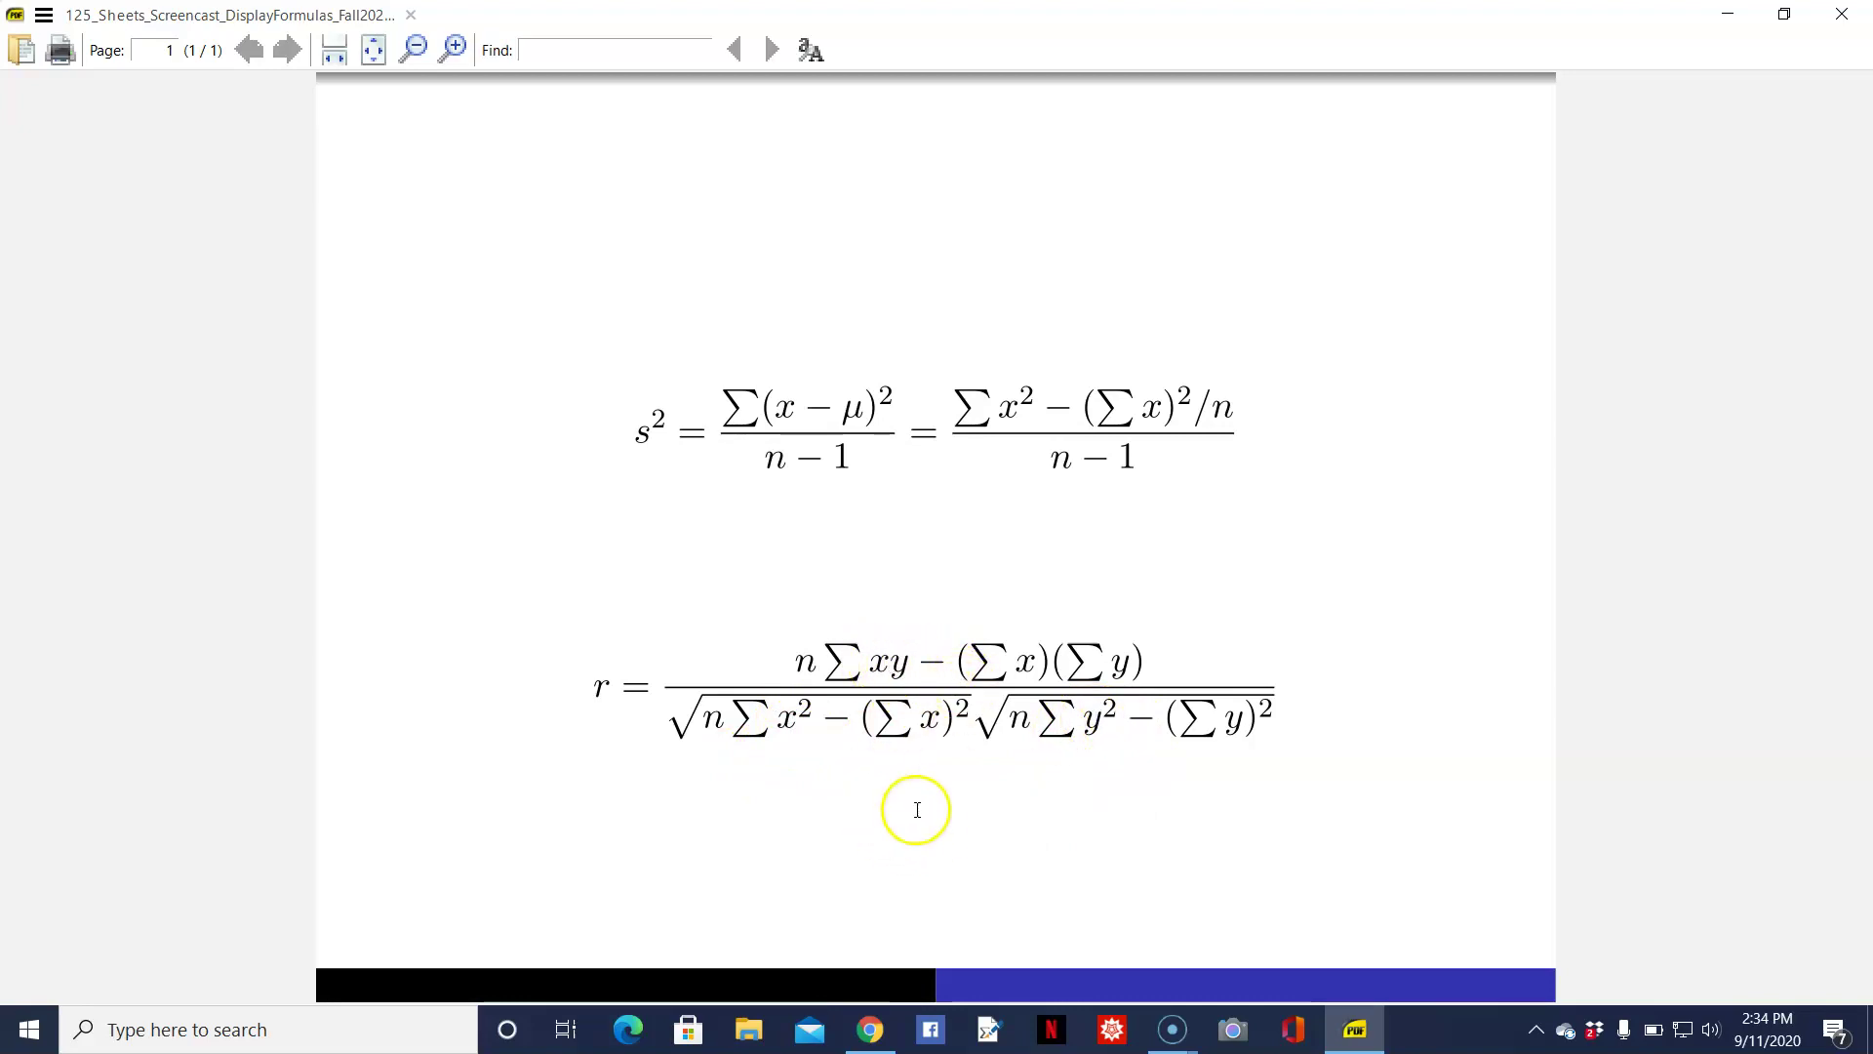
{"action": "key", "text": "alt+Tab"}
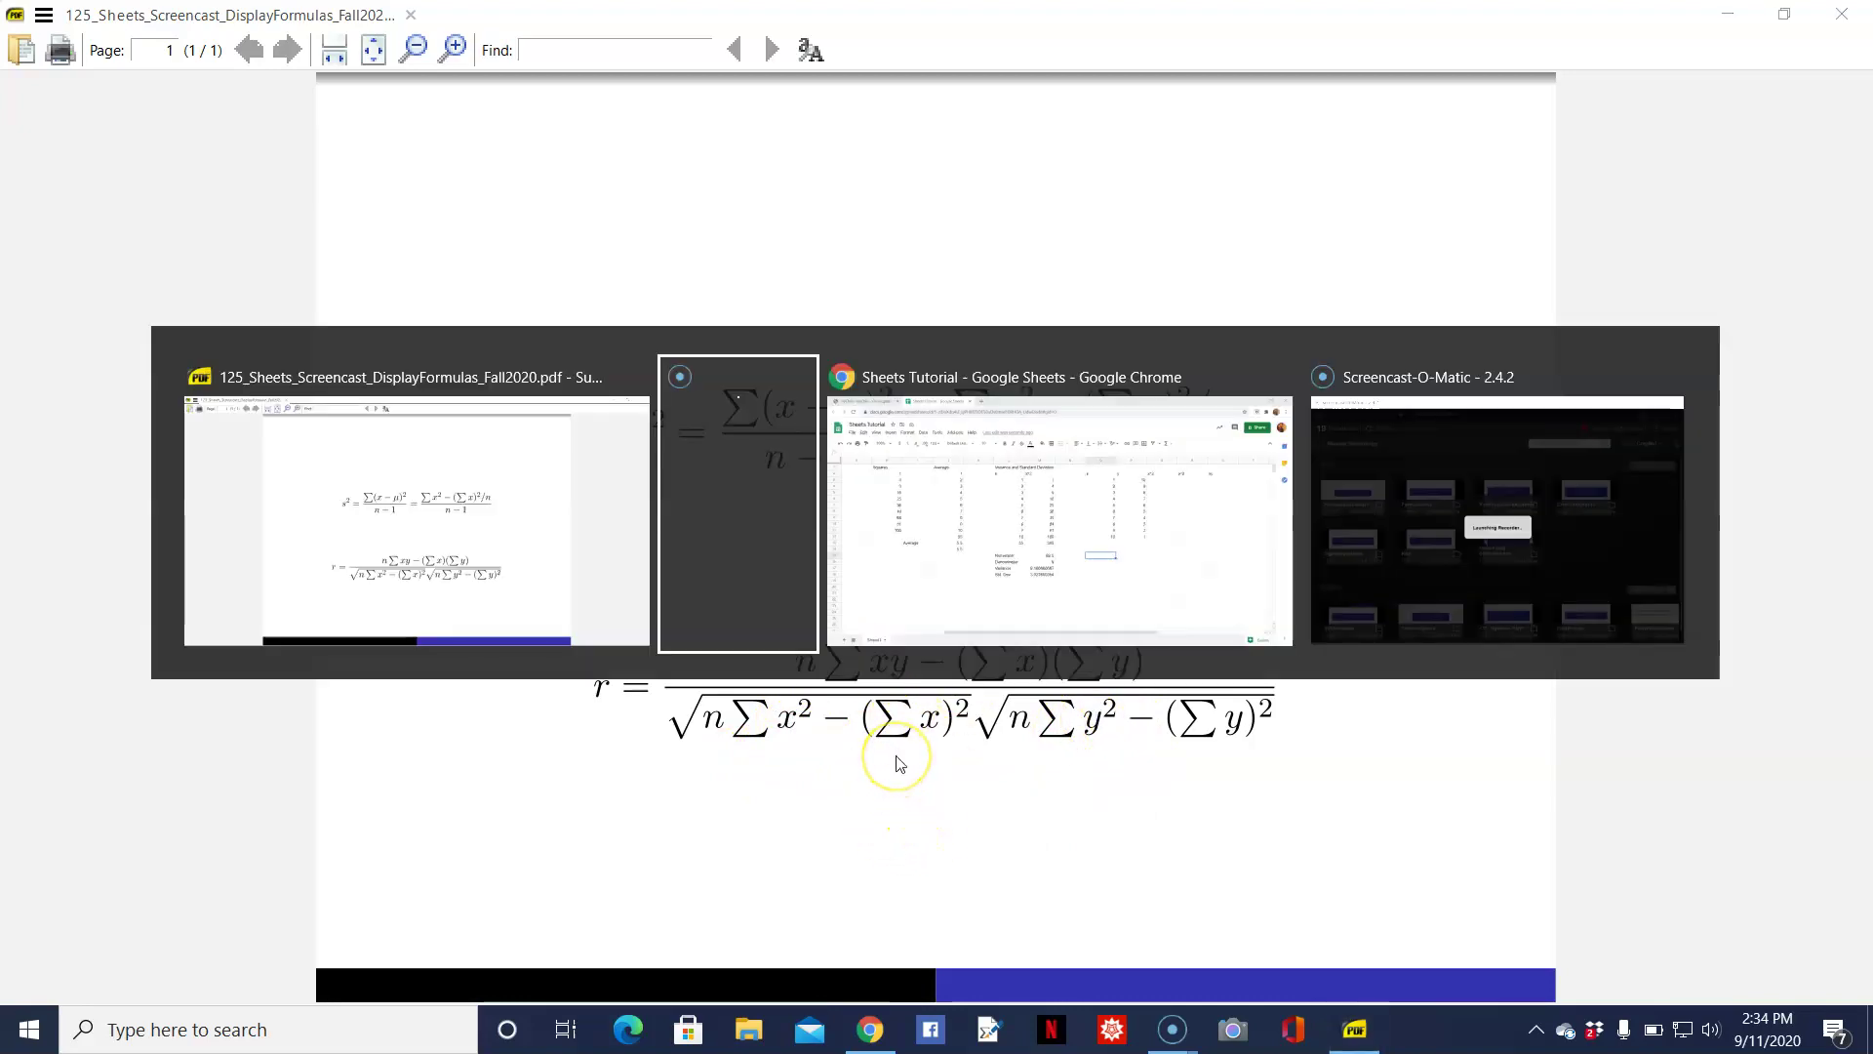
{"action": "key", "text": "Right"}
{"action": "key", "text": "Right"}
{"action": "key", "text": "Up"}
{"action": "key", "text": "Up"}
{"action": "key", "text": "Up"}
{"action": "key", "text": "Up"}
{"action": "key", "text": "Up"}
{"action": "key", "text": "Up"}
{"action": "key", "text": "Up"}
{"action": "key", "text": "Up"}
{"action": "key", "text": "Up"}
{"action": "key", "text": "Up"}
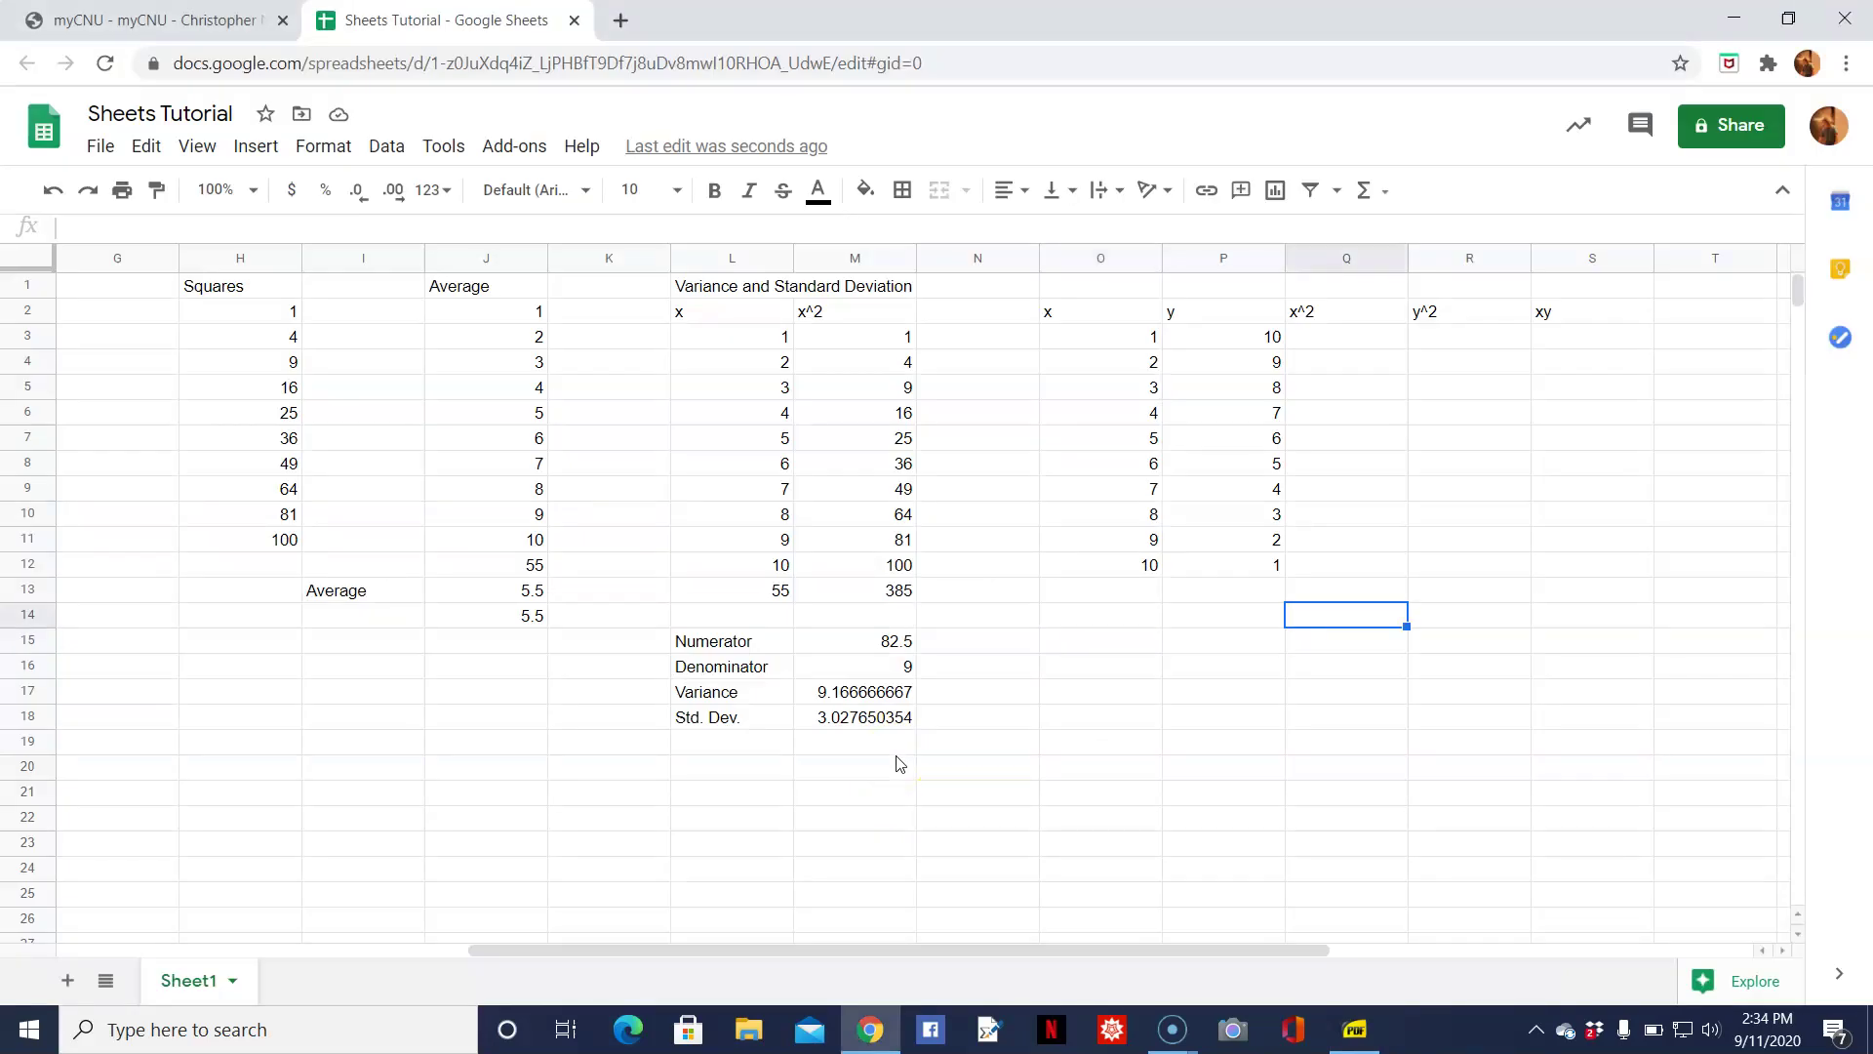
{"action": "key", "text": "Up"}
{"action": "key", "text": "Up"}
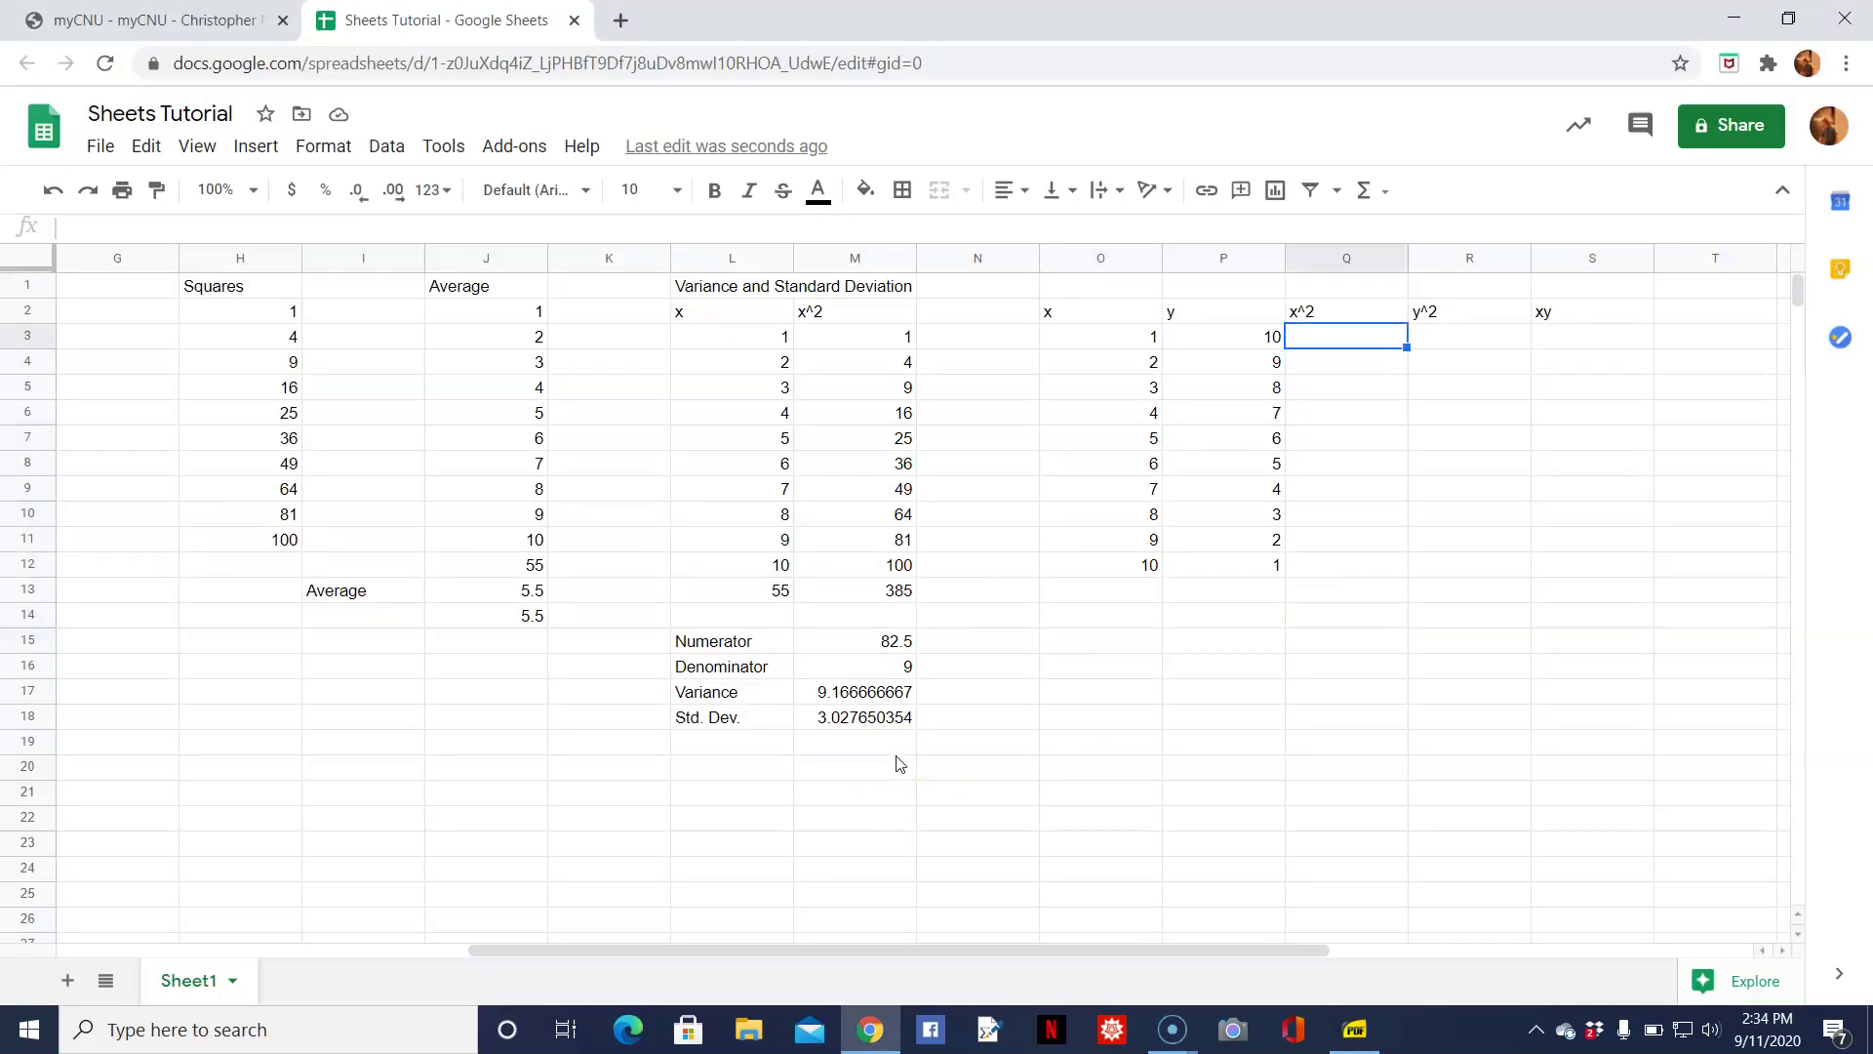
{"action": "type", "text": "=sum"}
{"action": "key", "text": "BackSpace"}
{"action": "key", "text": "BackSpace"}
{"action": "key", "text": "BackSpace"}
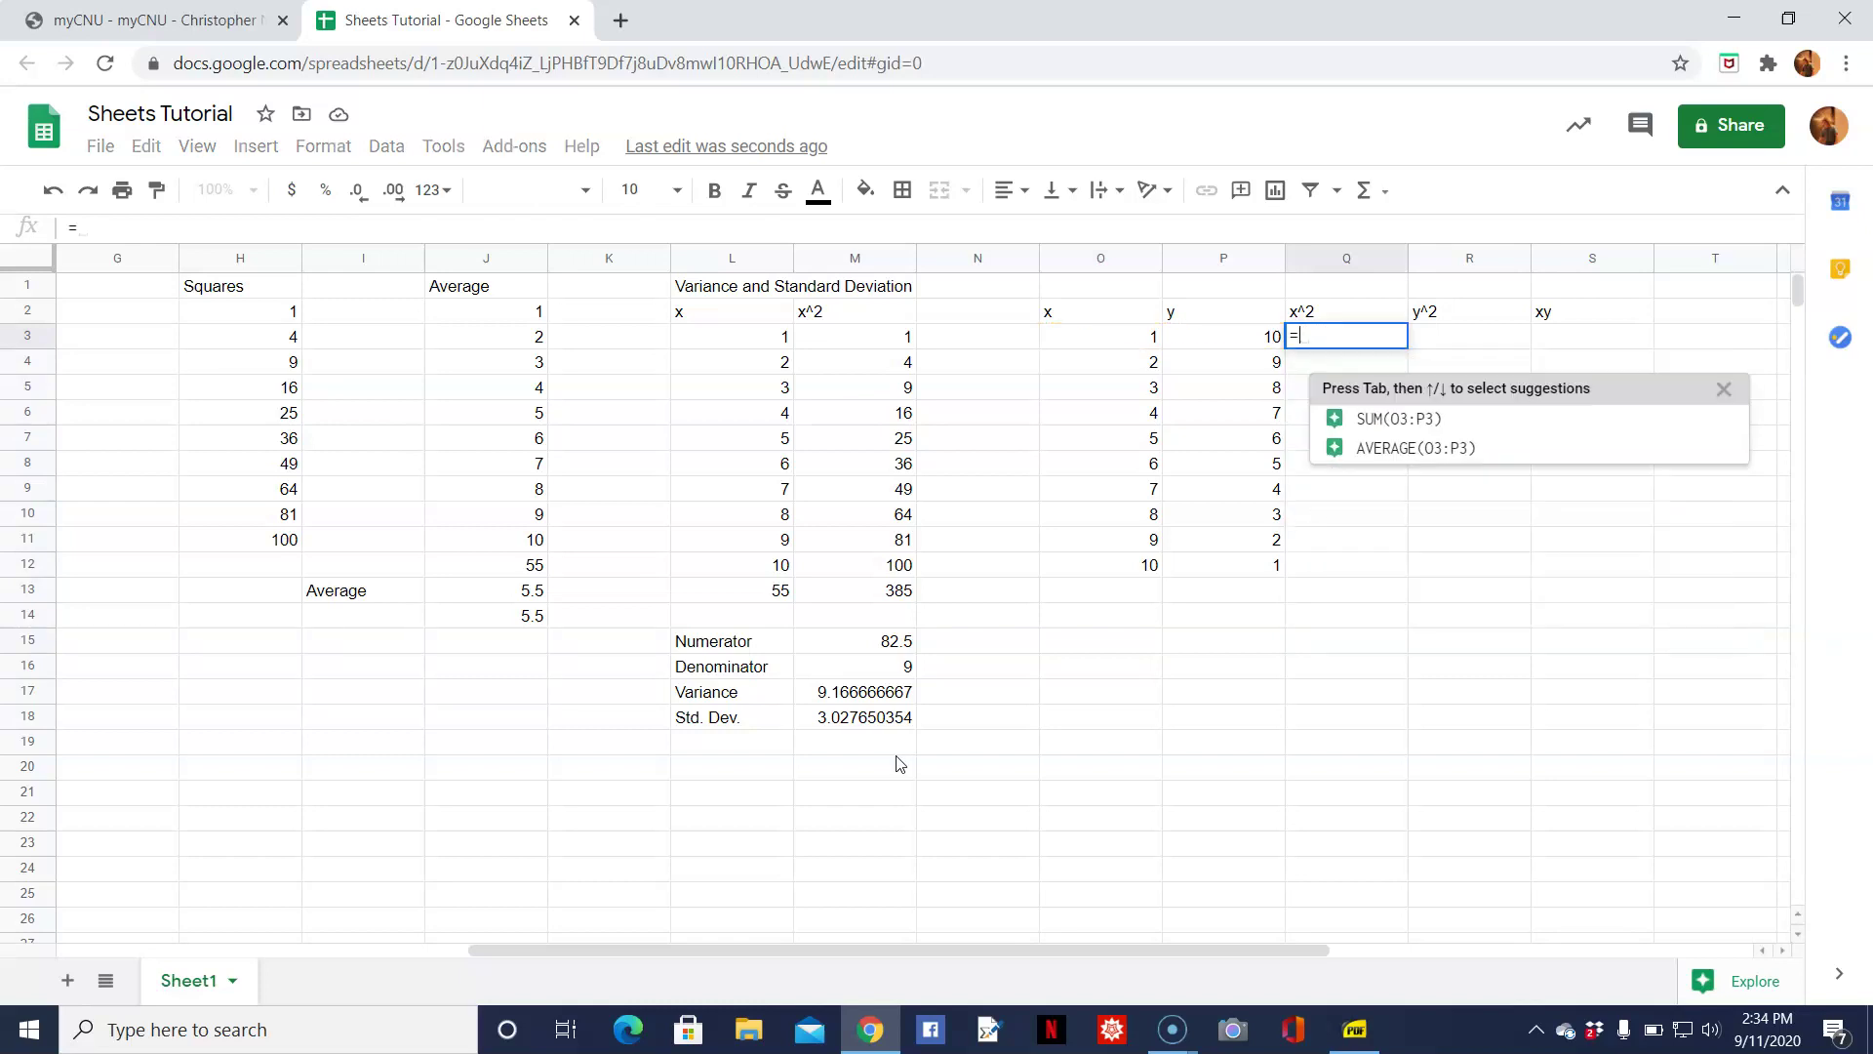
{"action": "key", "text": "Left"}
{"action": "key", "text": "Left"}
{"action": "type", "text": "^2"}
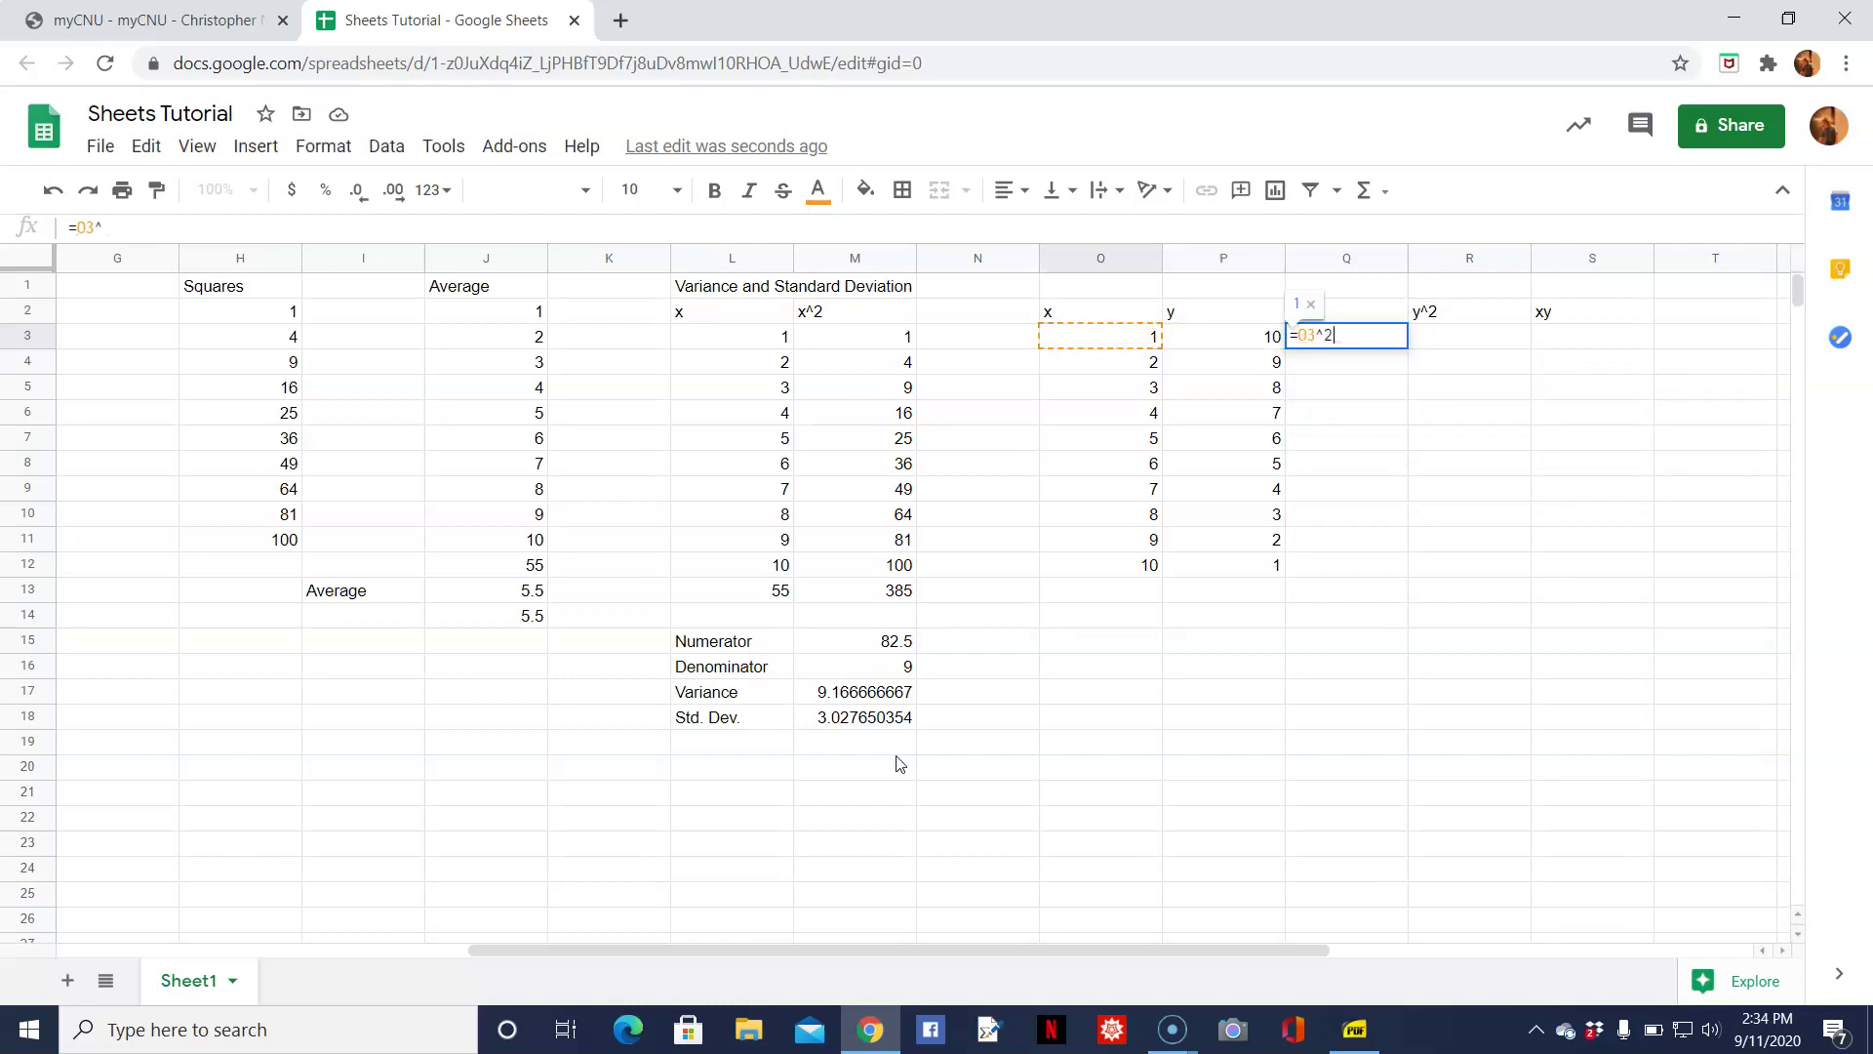
{"action": "key", "text": "Return"}
Copy the x^2 formula from cell Q3 into the range Q4:Q12.
{"action": "key", "text": "Up"}
{"action": "key", "text": "ctrl+c"}
{"action": "key", "text": "Down"}
{"action": "key", "text": "shift+Down"}
{"action": "key", "text": "shift+Down"}
{"action": "key", "text": "shift+Down"}
{"action": "key", "text": "shift+Down"}
{"action": "key", "text": "shift+Down"}
{"action": "key", "text": "shift+Down"}
{"action": "key", "text": "shift+Down"}
{"action": "key", "text": "shift+Down"}
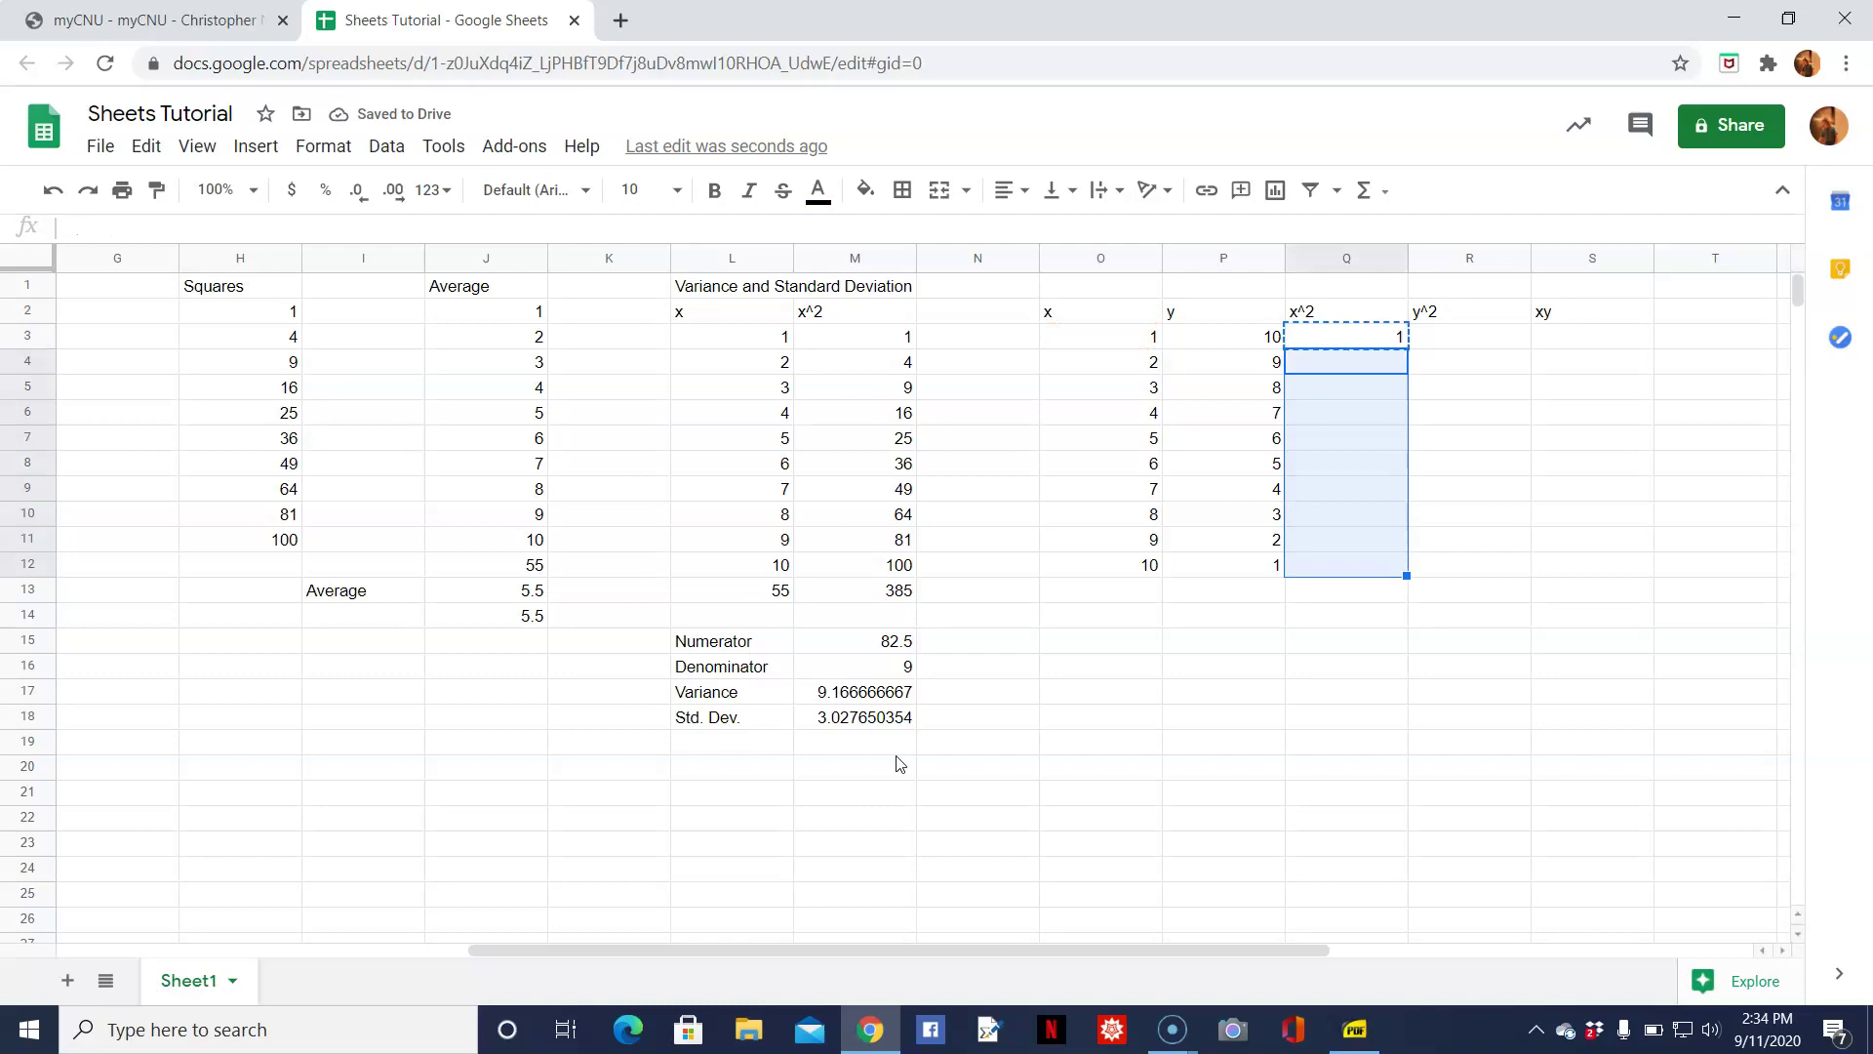
{"action": "key", "text": "ctrl+v"}
Enter the formula =P3^2 in cell R3 under the y^2 heading.
{"action": "key", "text": "Up"}
{"action": "key", "text": "Right"}
{"action": "type", "text": "="}
{"action": "key", "text": "Left"}
{"action": "key", "text": "Left"}
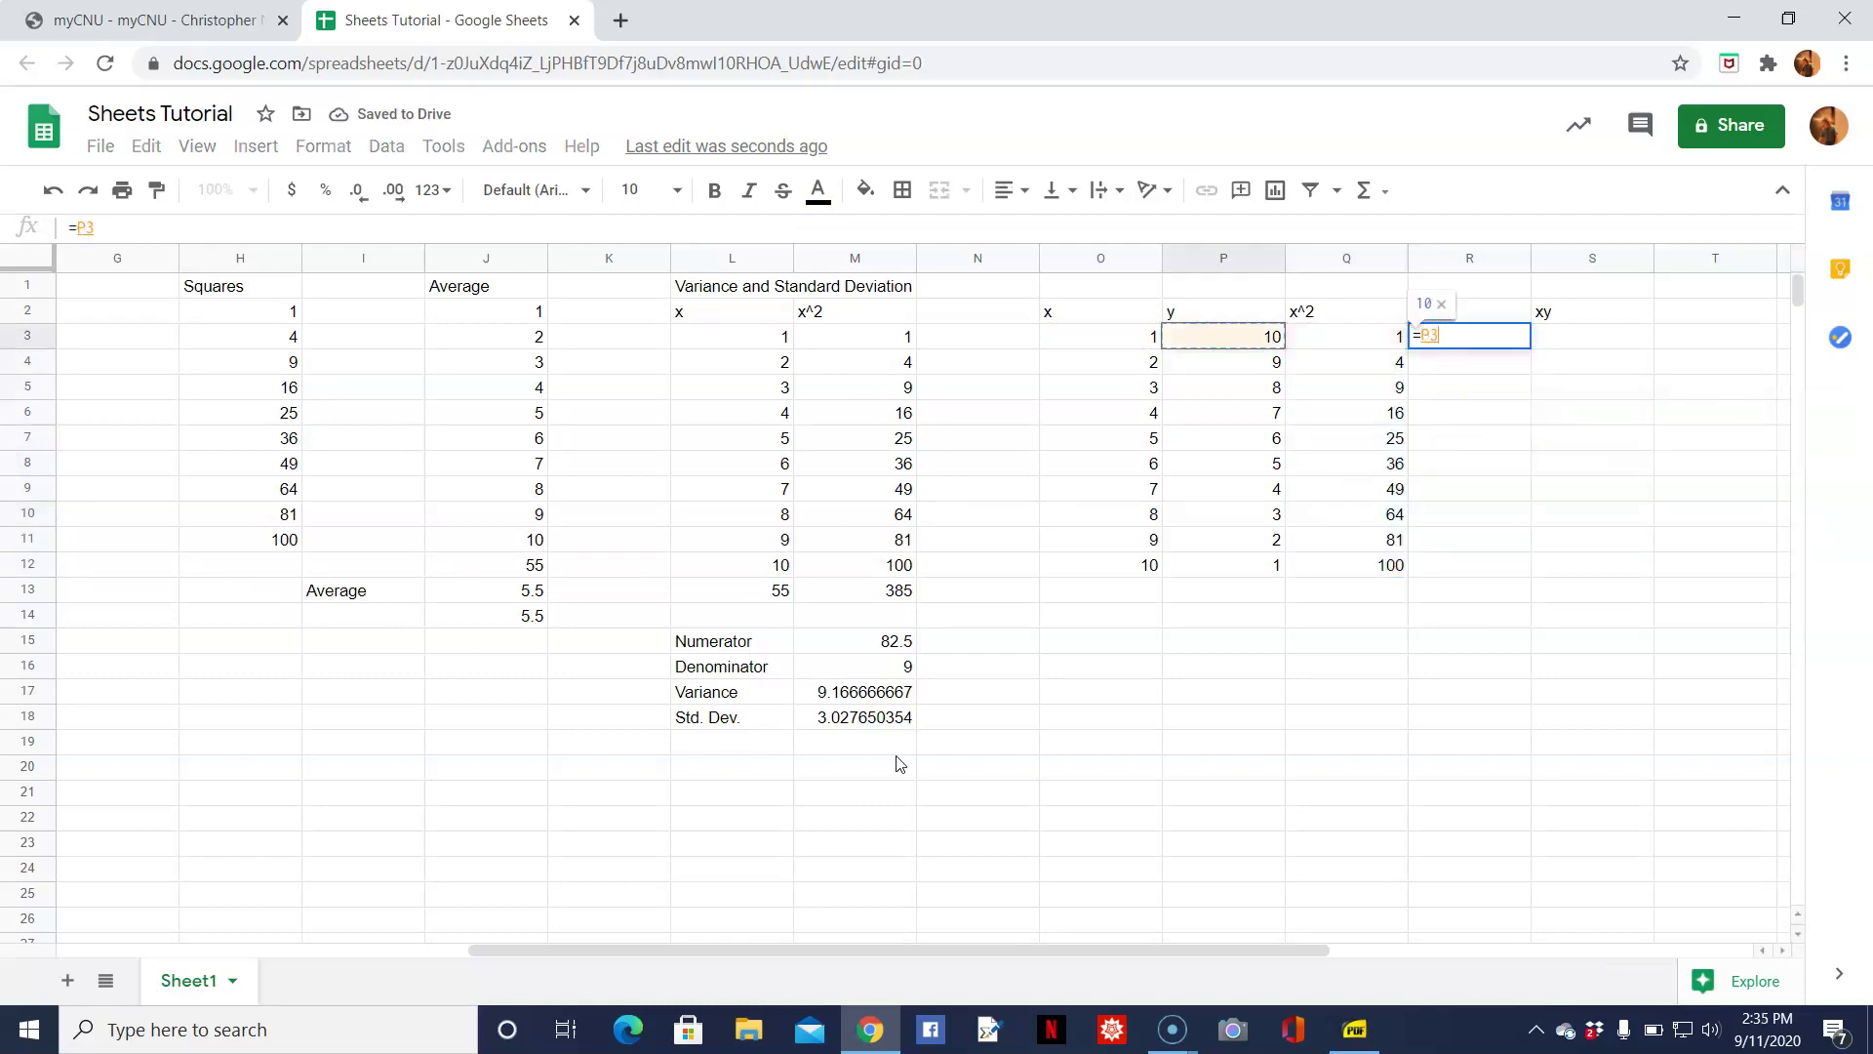
{"action": "type", "text": "^2"}
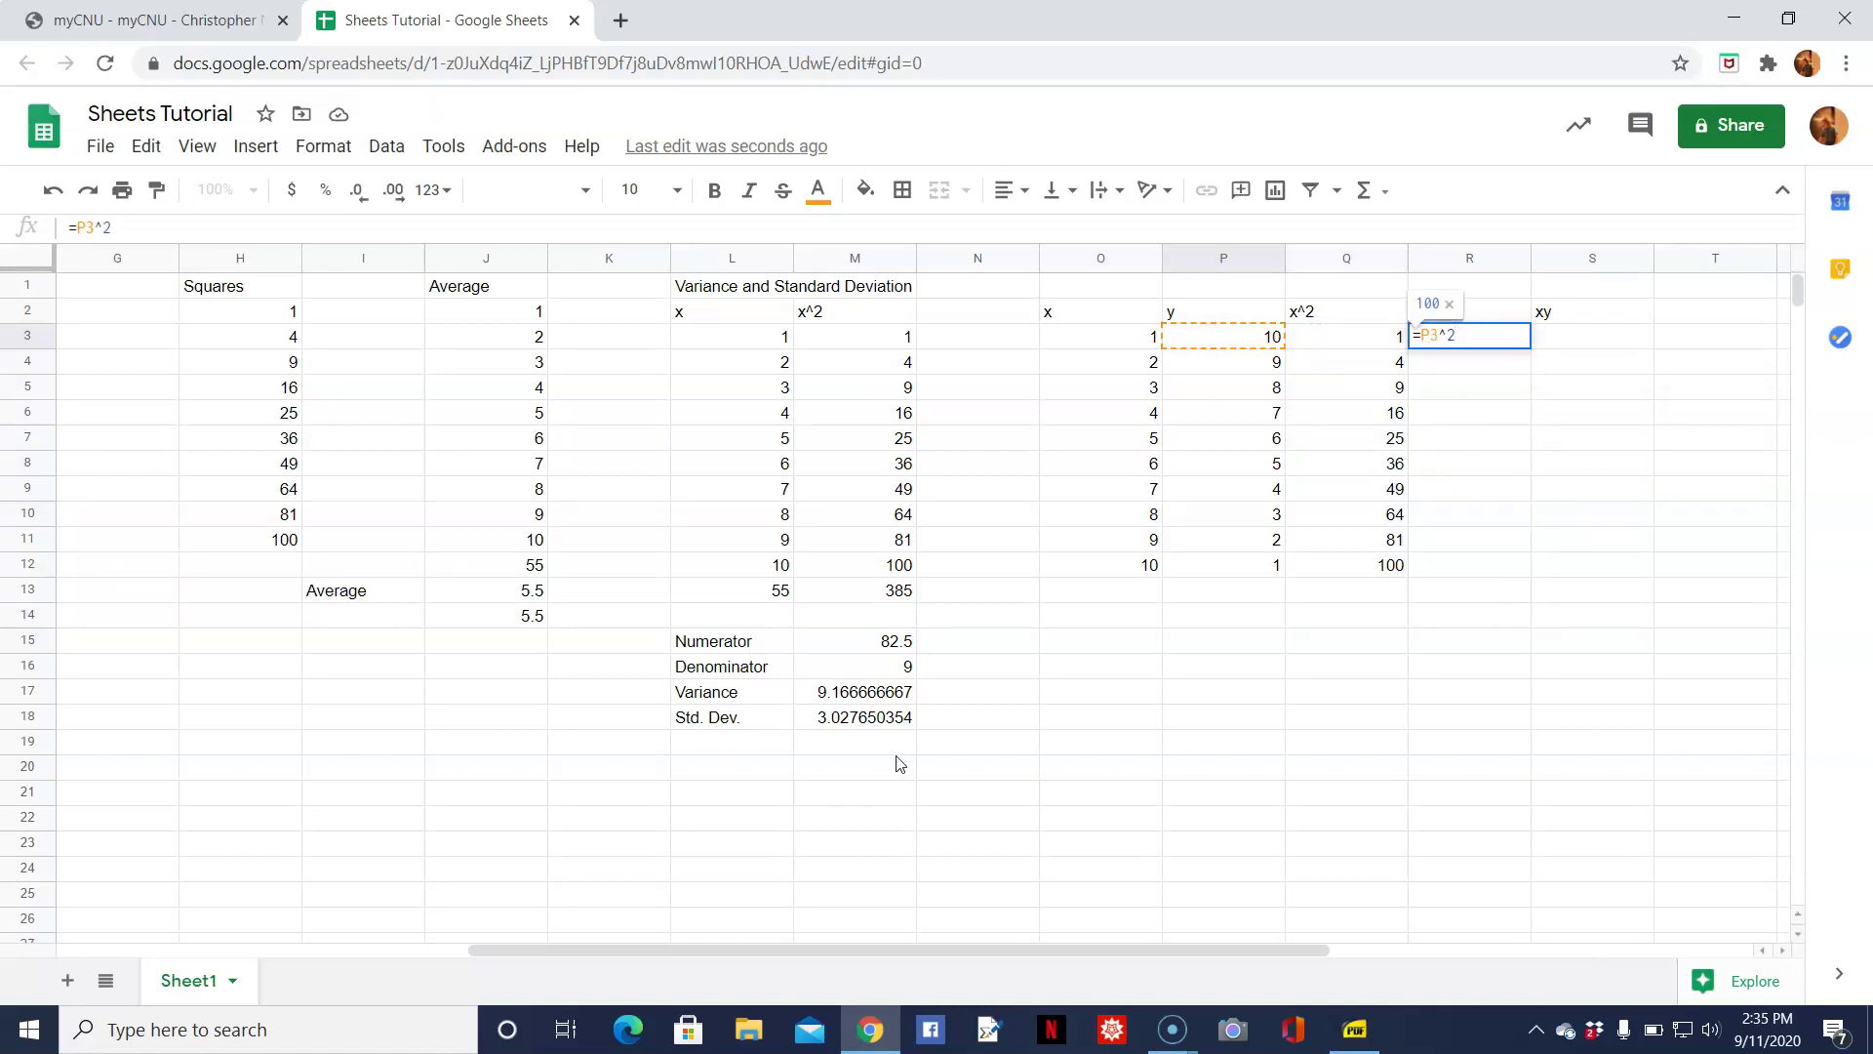
{"action": "key", "text": "Return"}
Copy the y^2 formula from cell R3 into the range R4:R12.
{"action": "key", "text": "Up"}
{"action": "key", "text": "ctrl+c"}
{"action": "key", "text": "Down"}
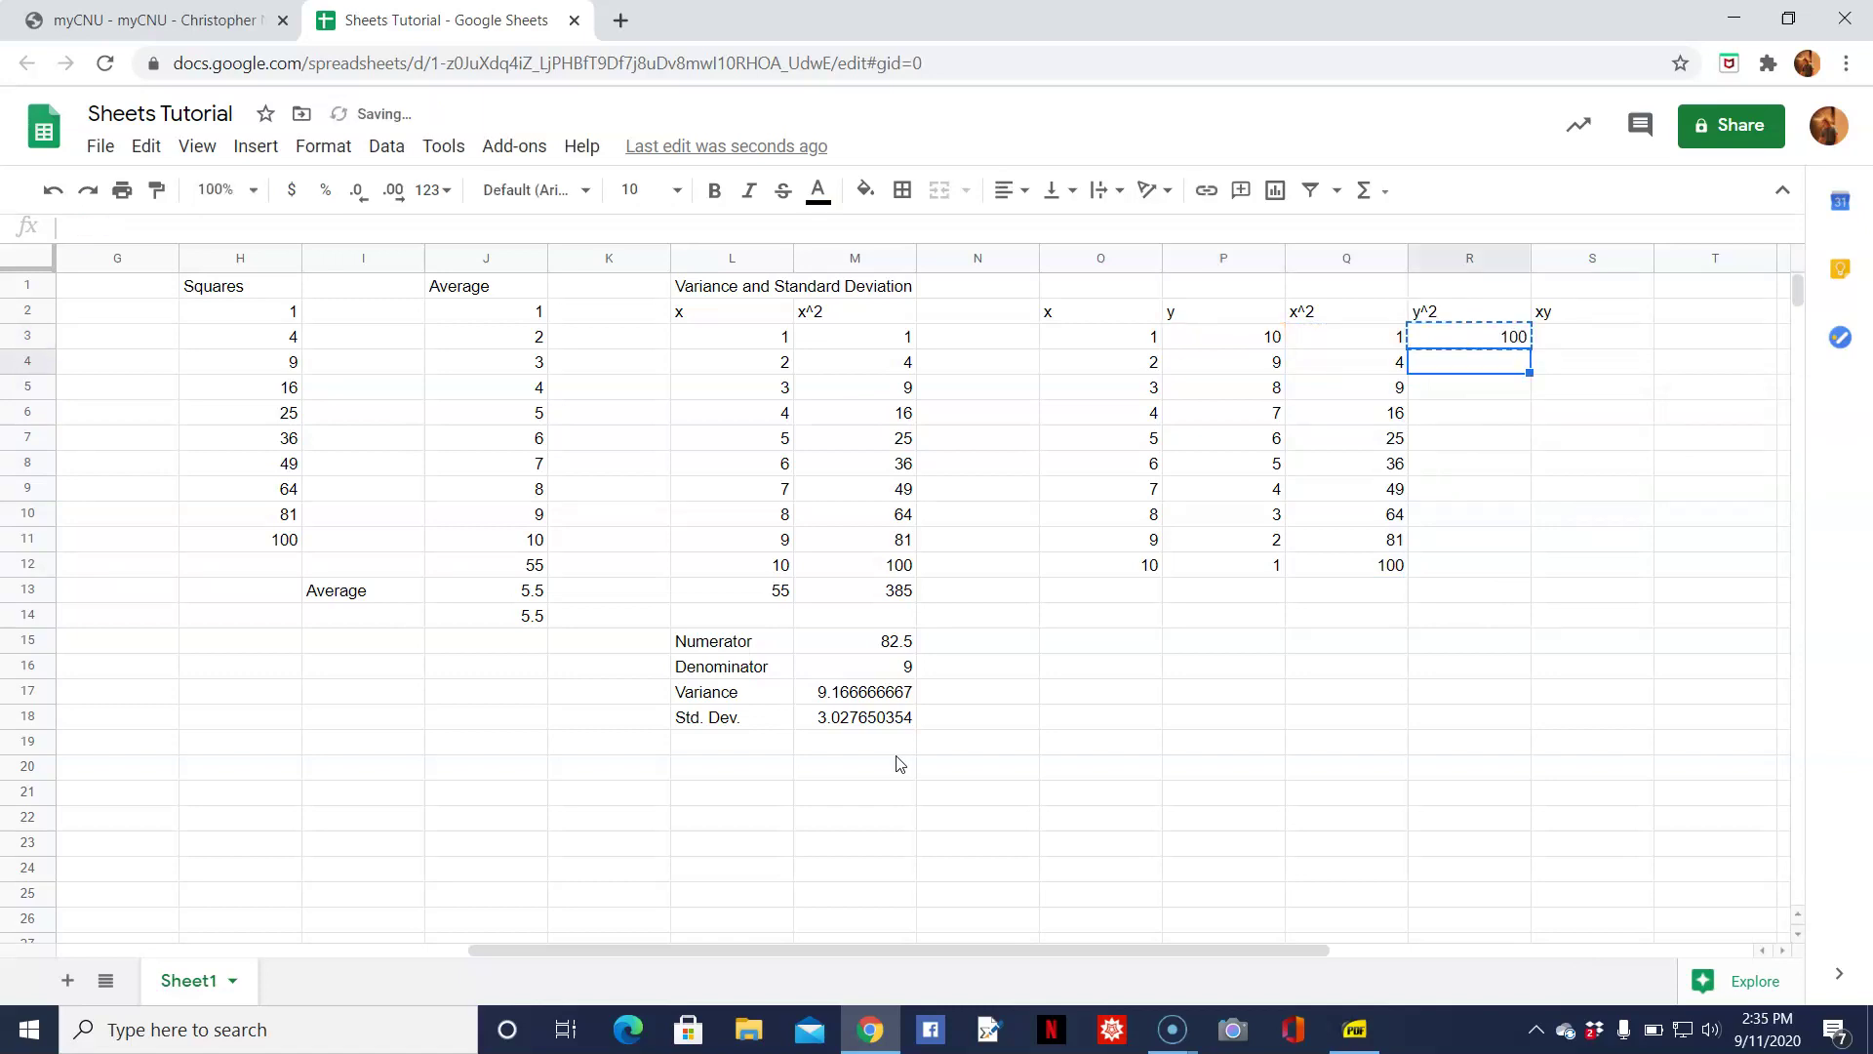
{"action": "key", "text": "shift+Down"}
{"action": "key", "text": "shift+Down"}
{"action": "key", "text": "shift+Down"}
{"action": "key", "text": "shift+Down"}
{"action": "key", "text": "shift+Down"}
{"action": "key", "text": "shift+Down"}
{"action": "key", "text": "shift+Down"}
{"action": "key", "text": "shift+Down"}
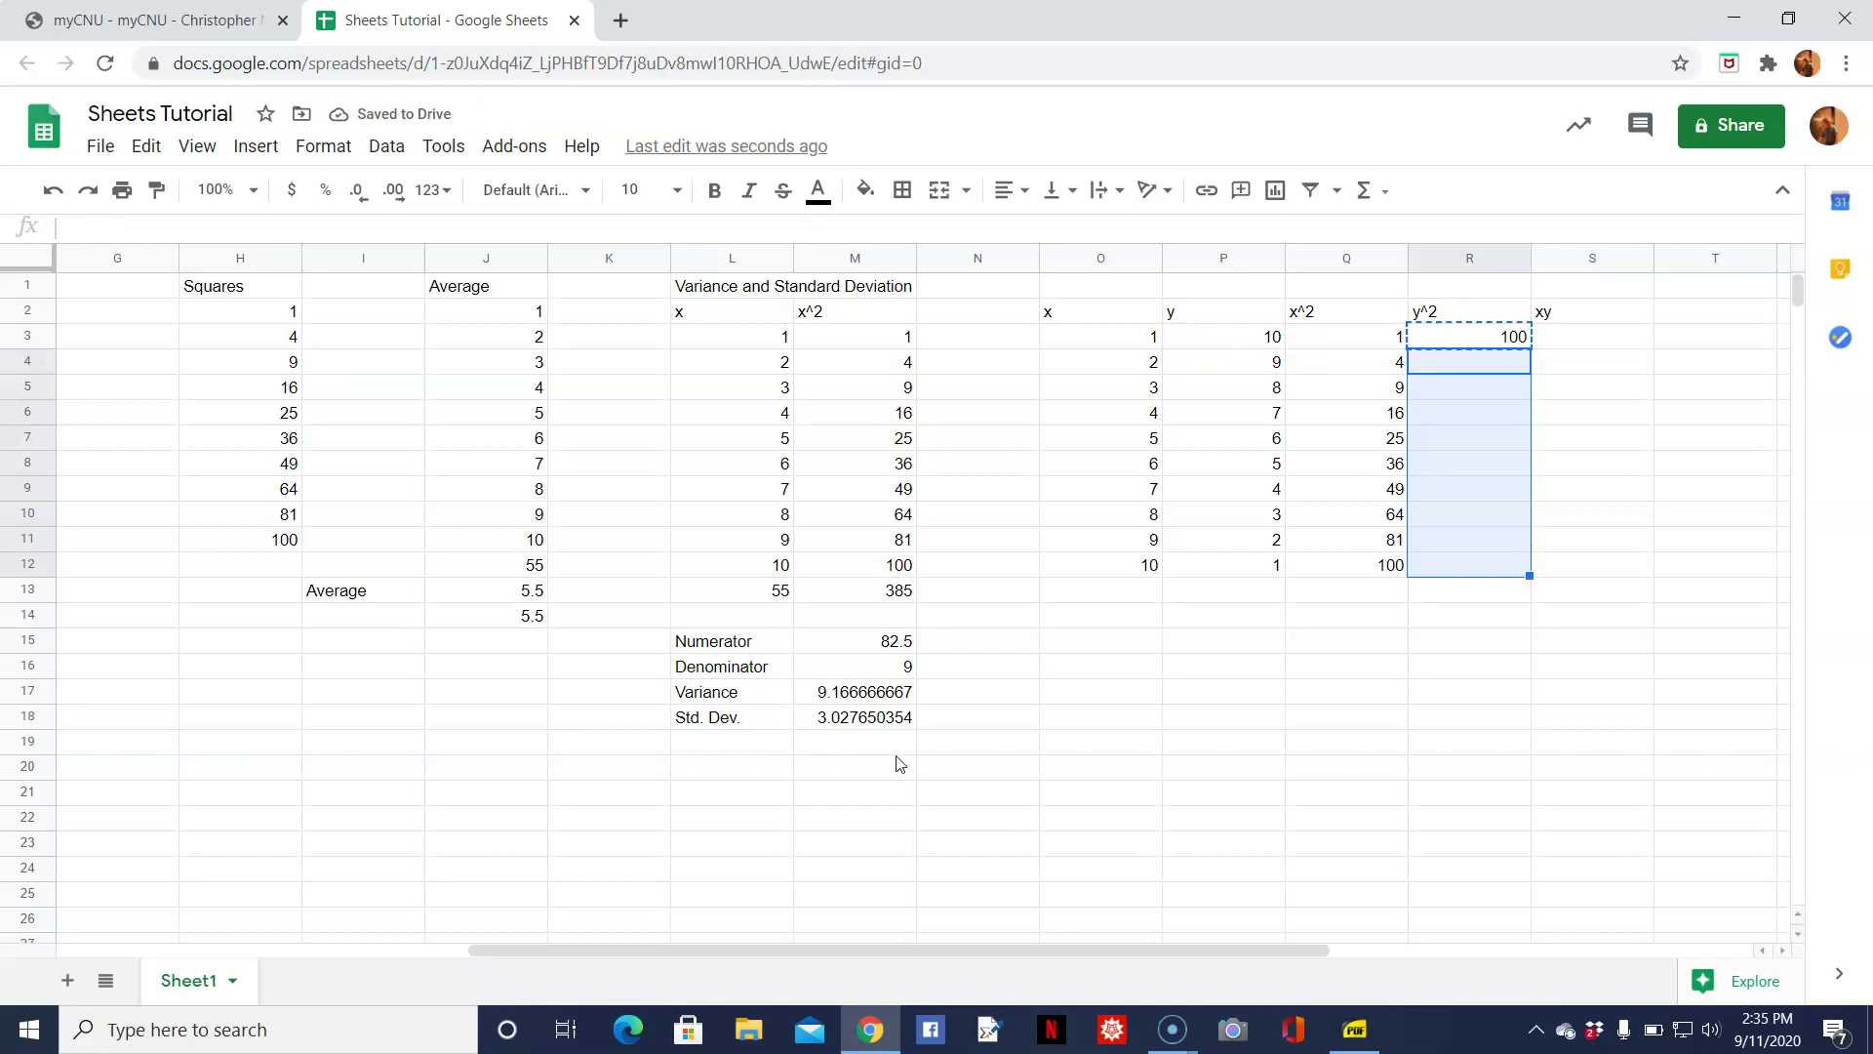
{"action": "key", "text": "ctrl+v"}
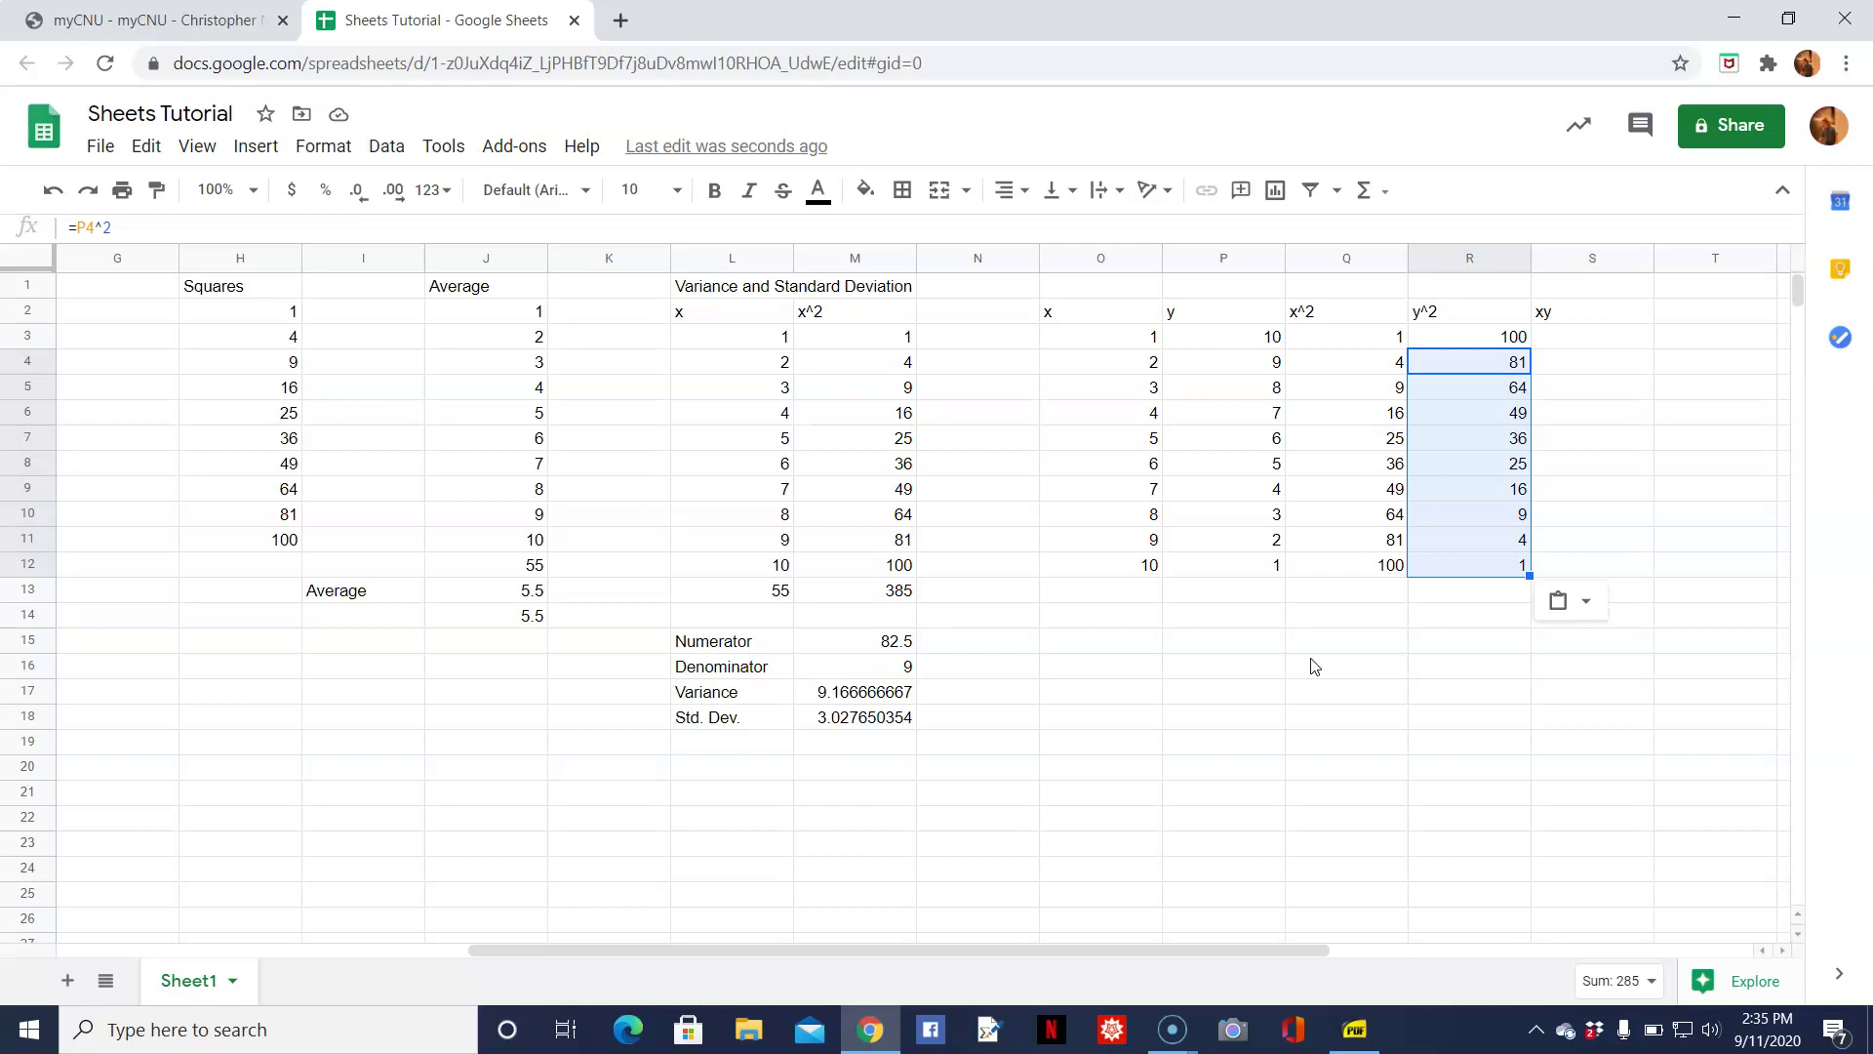
Enter the product formula =O3*P3 in cell S3 under the xy heading.
{"action": "left_click", "coordinate": [1605, 344]}
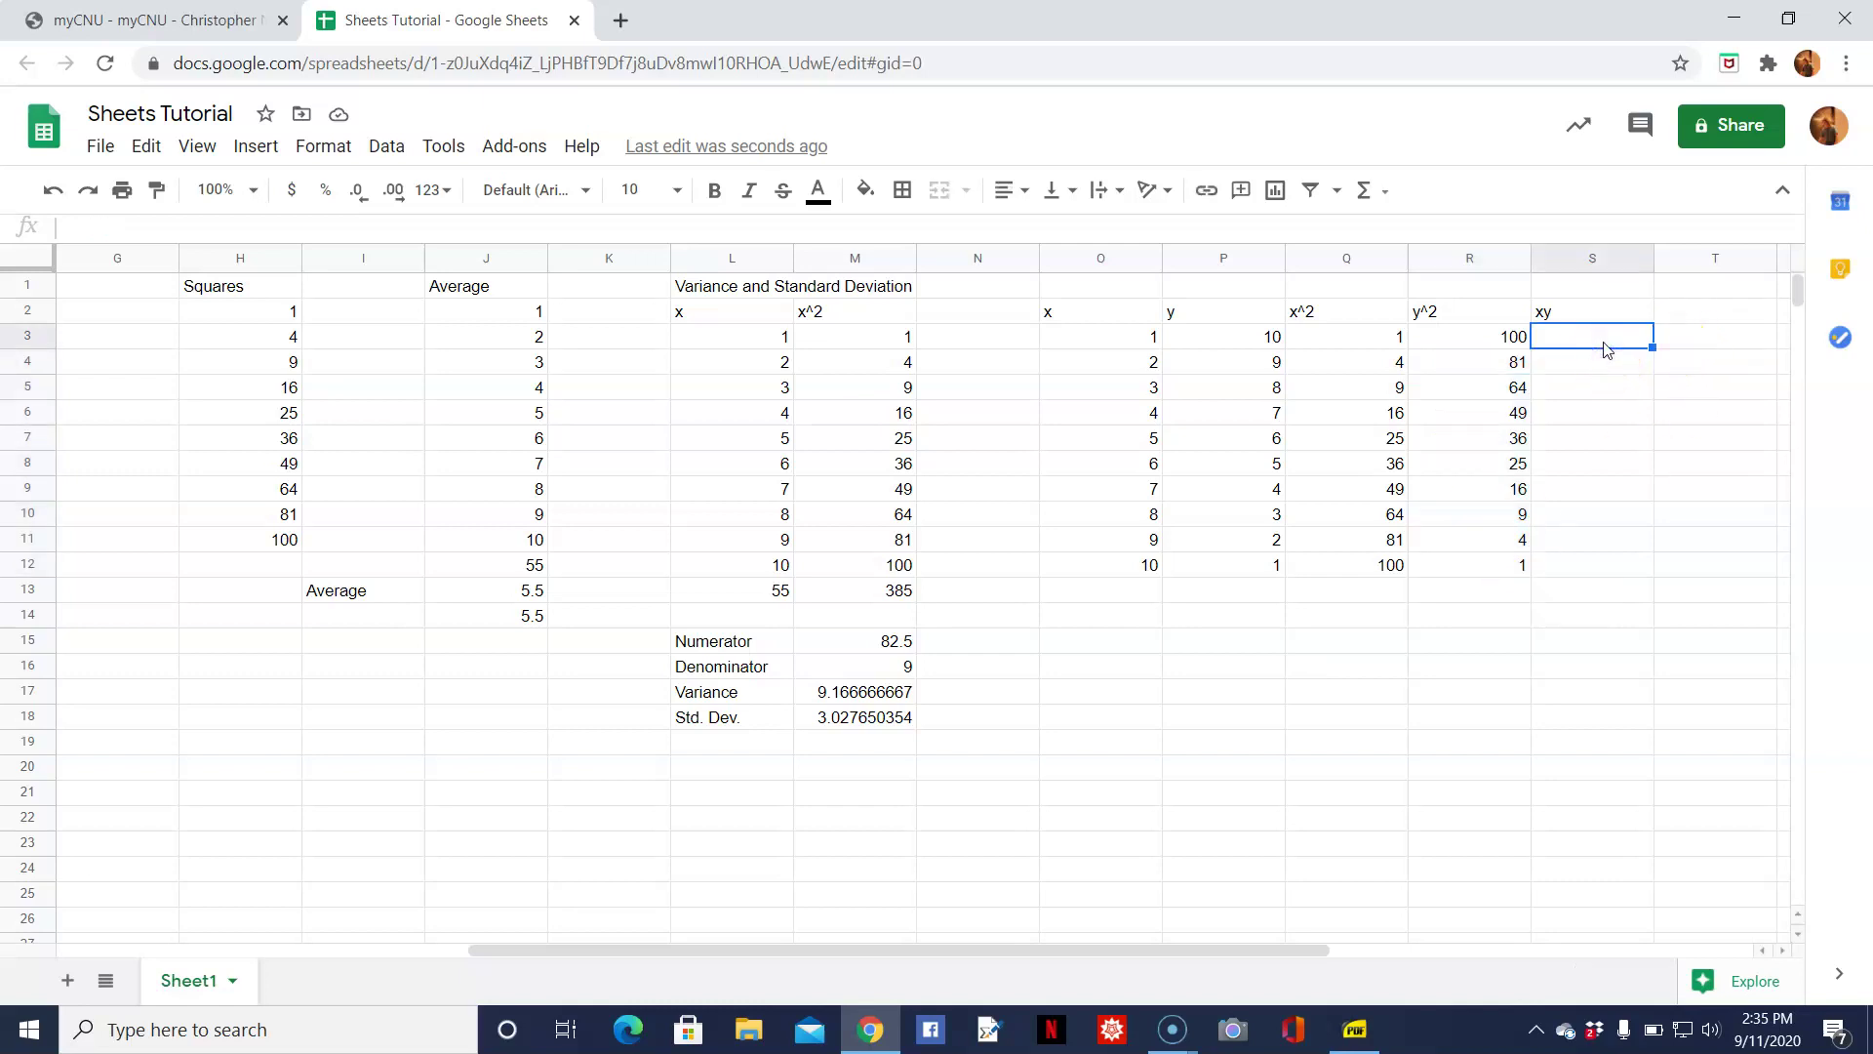
{"action": "type", "text": "="}
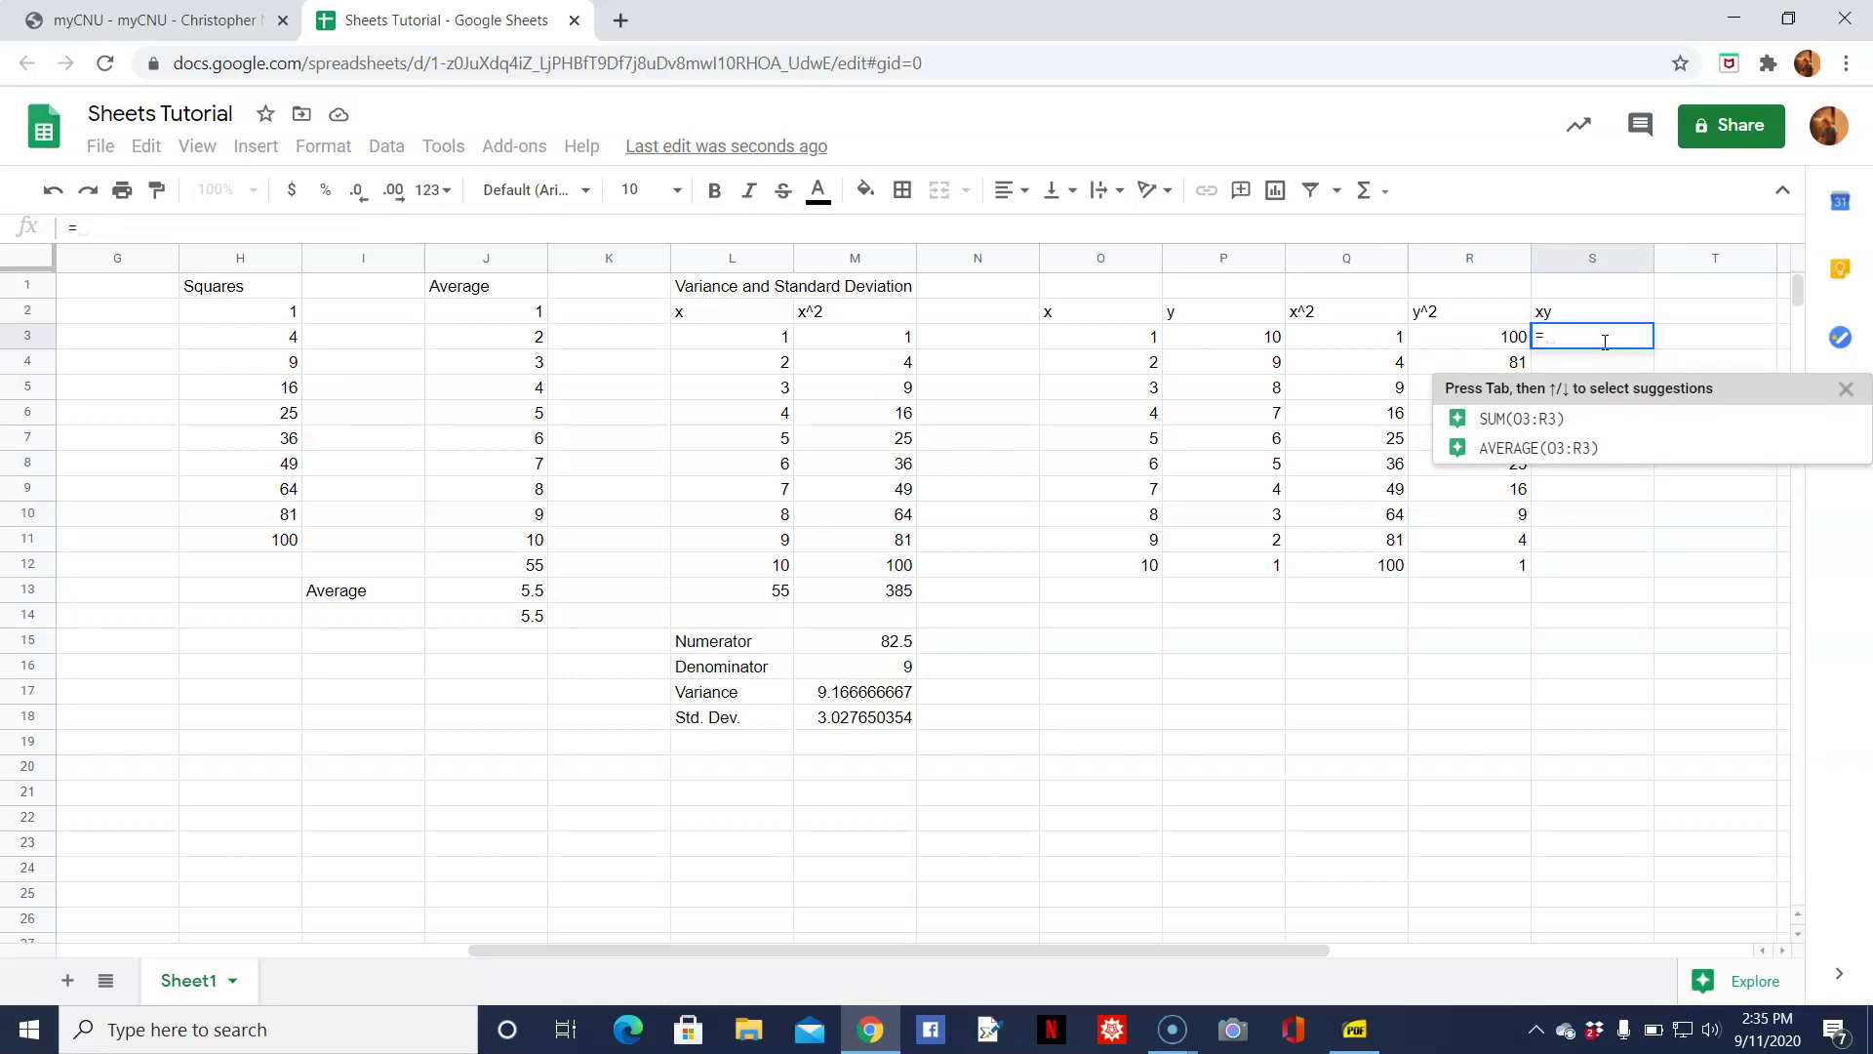
{"action": "key", "text": "Left"}
{"action": "key", "text": "Left"}
{"action": "key", "text": "Left"}
{"action": "key", "text": "Left"}
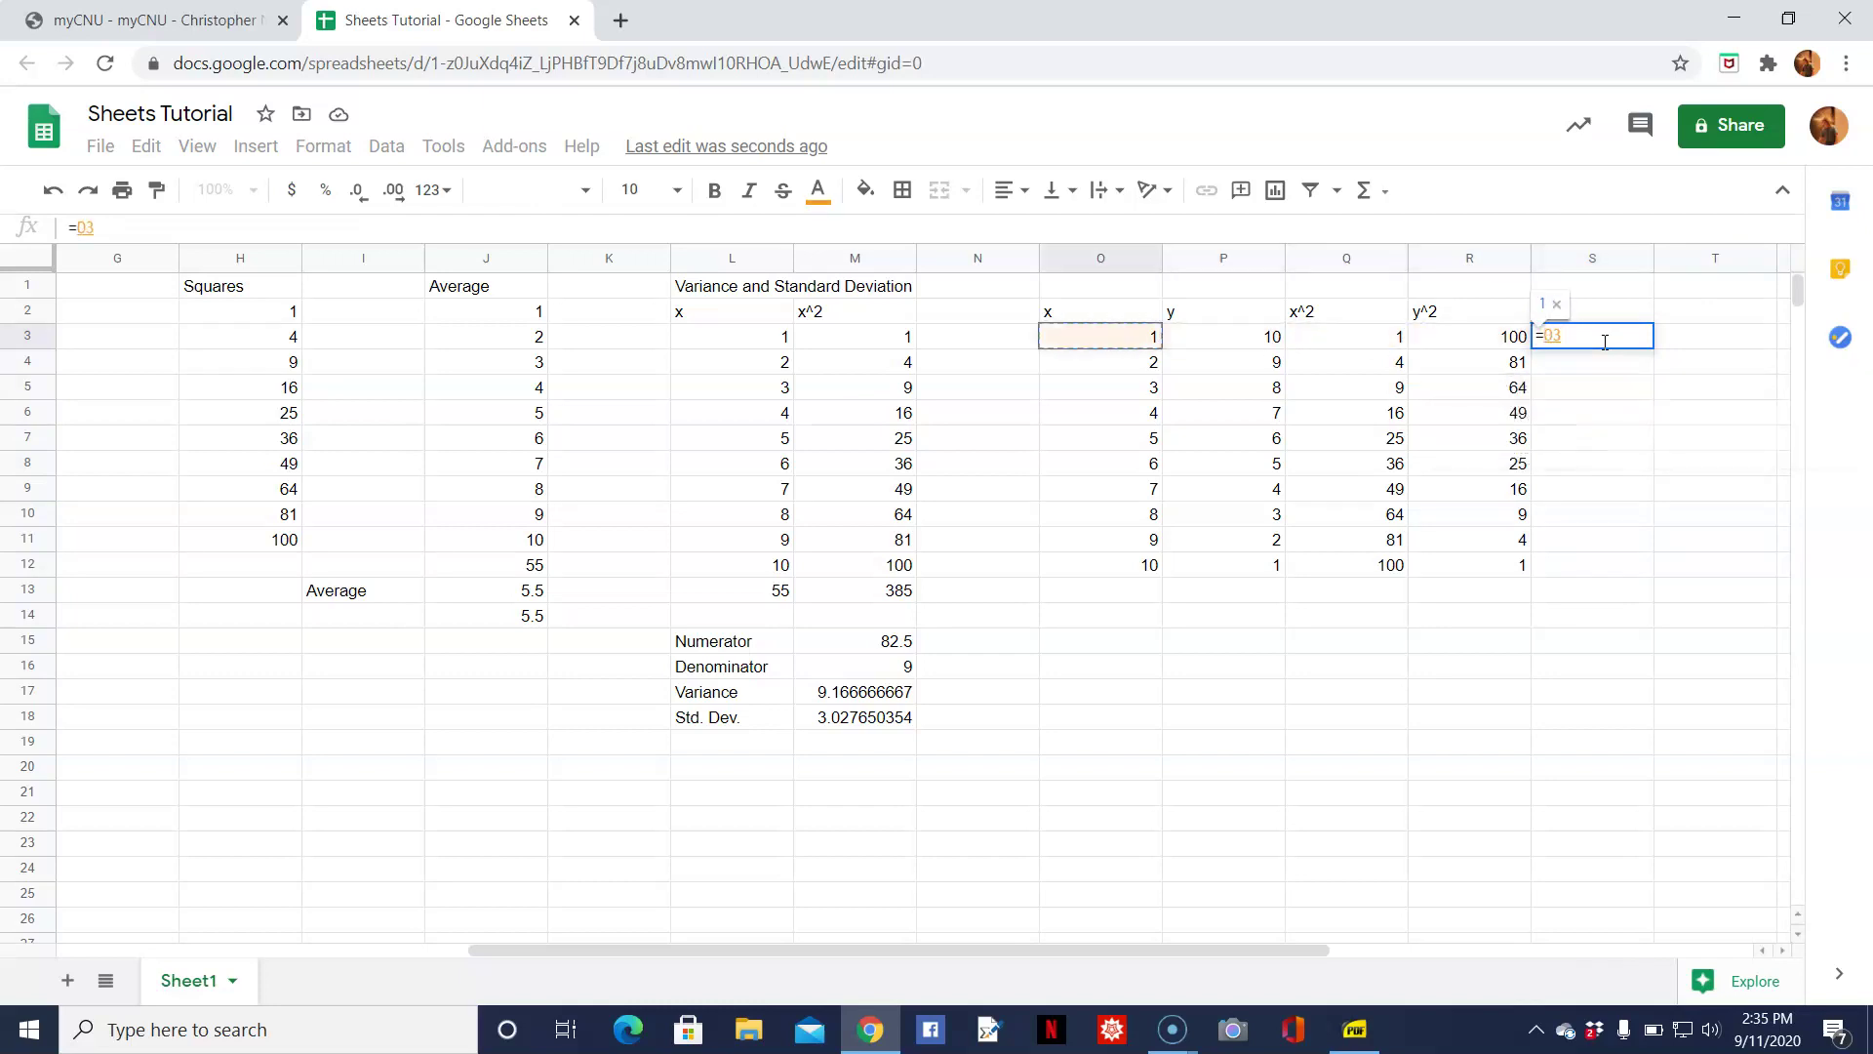
{"action": "type", "text": "*"}
{"action": "key", "text": "Left"}
{"action": "key", "text": "Left"}
{"action": "key", "text": "Left"}
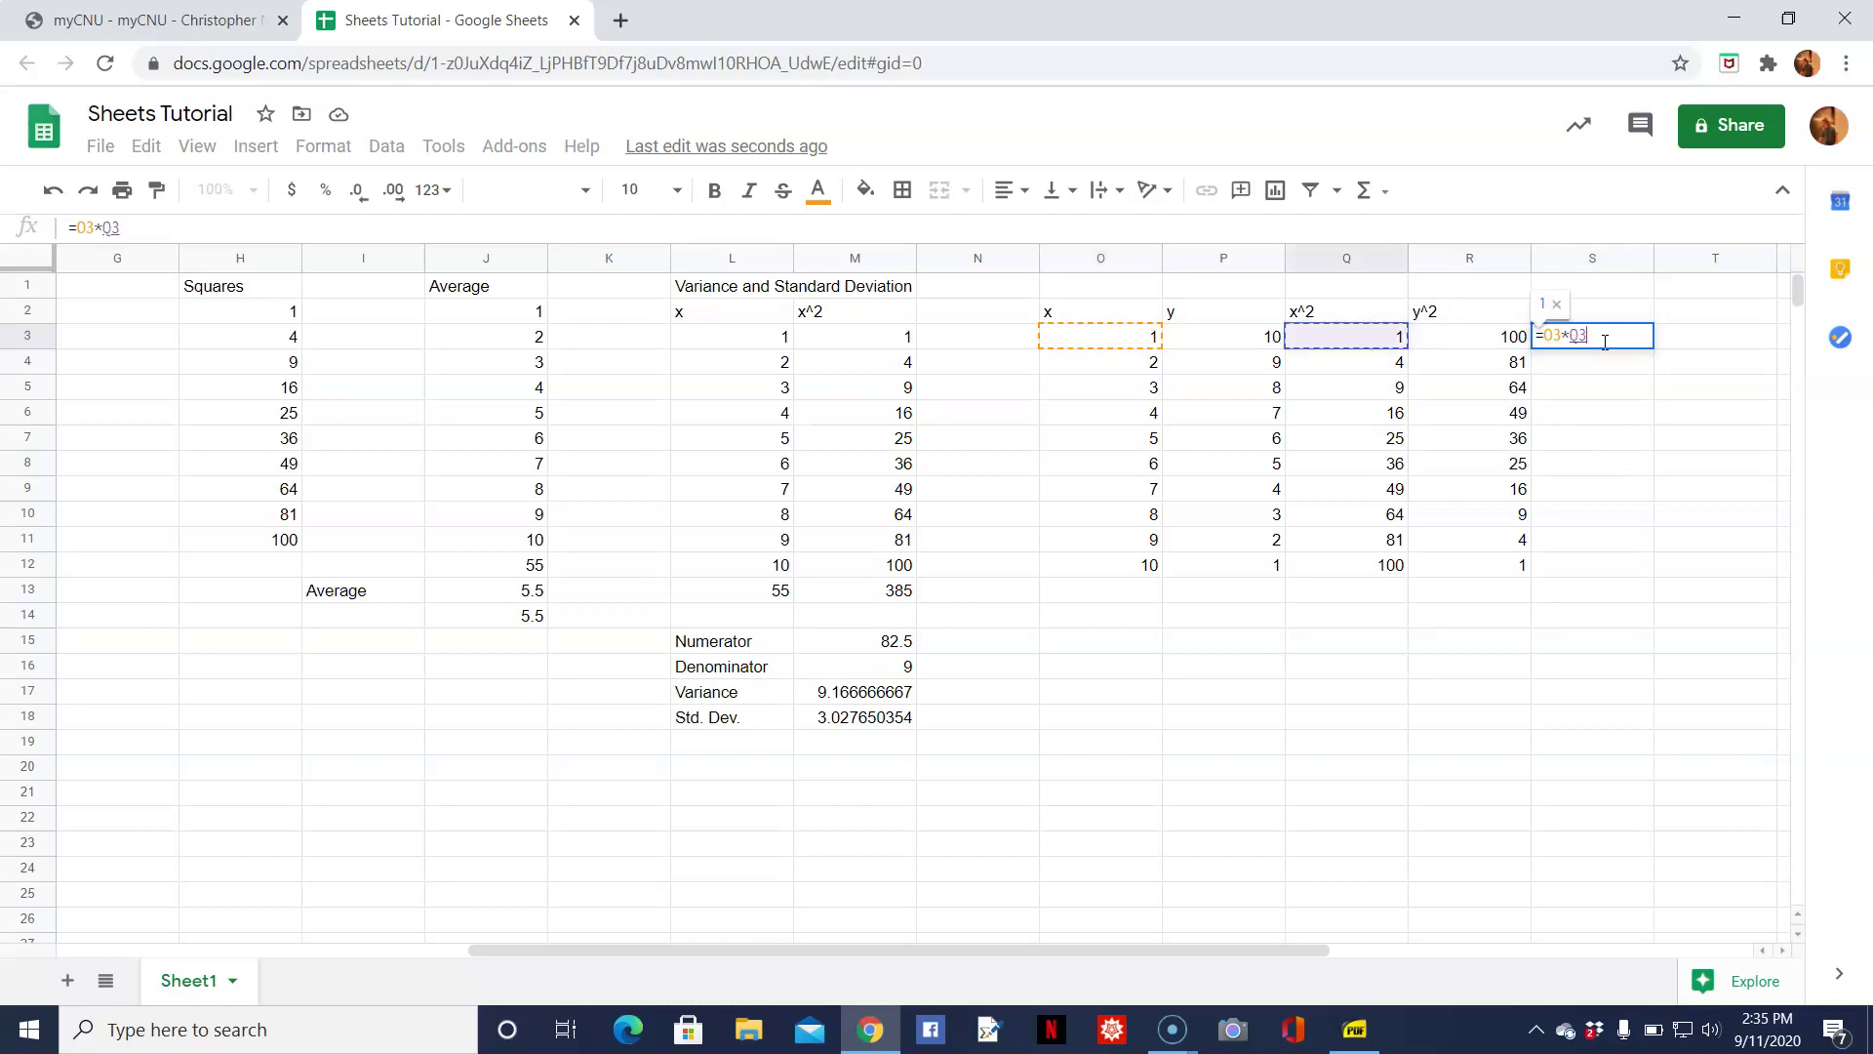
{"action": "key", "text": "Return"}
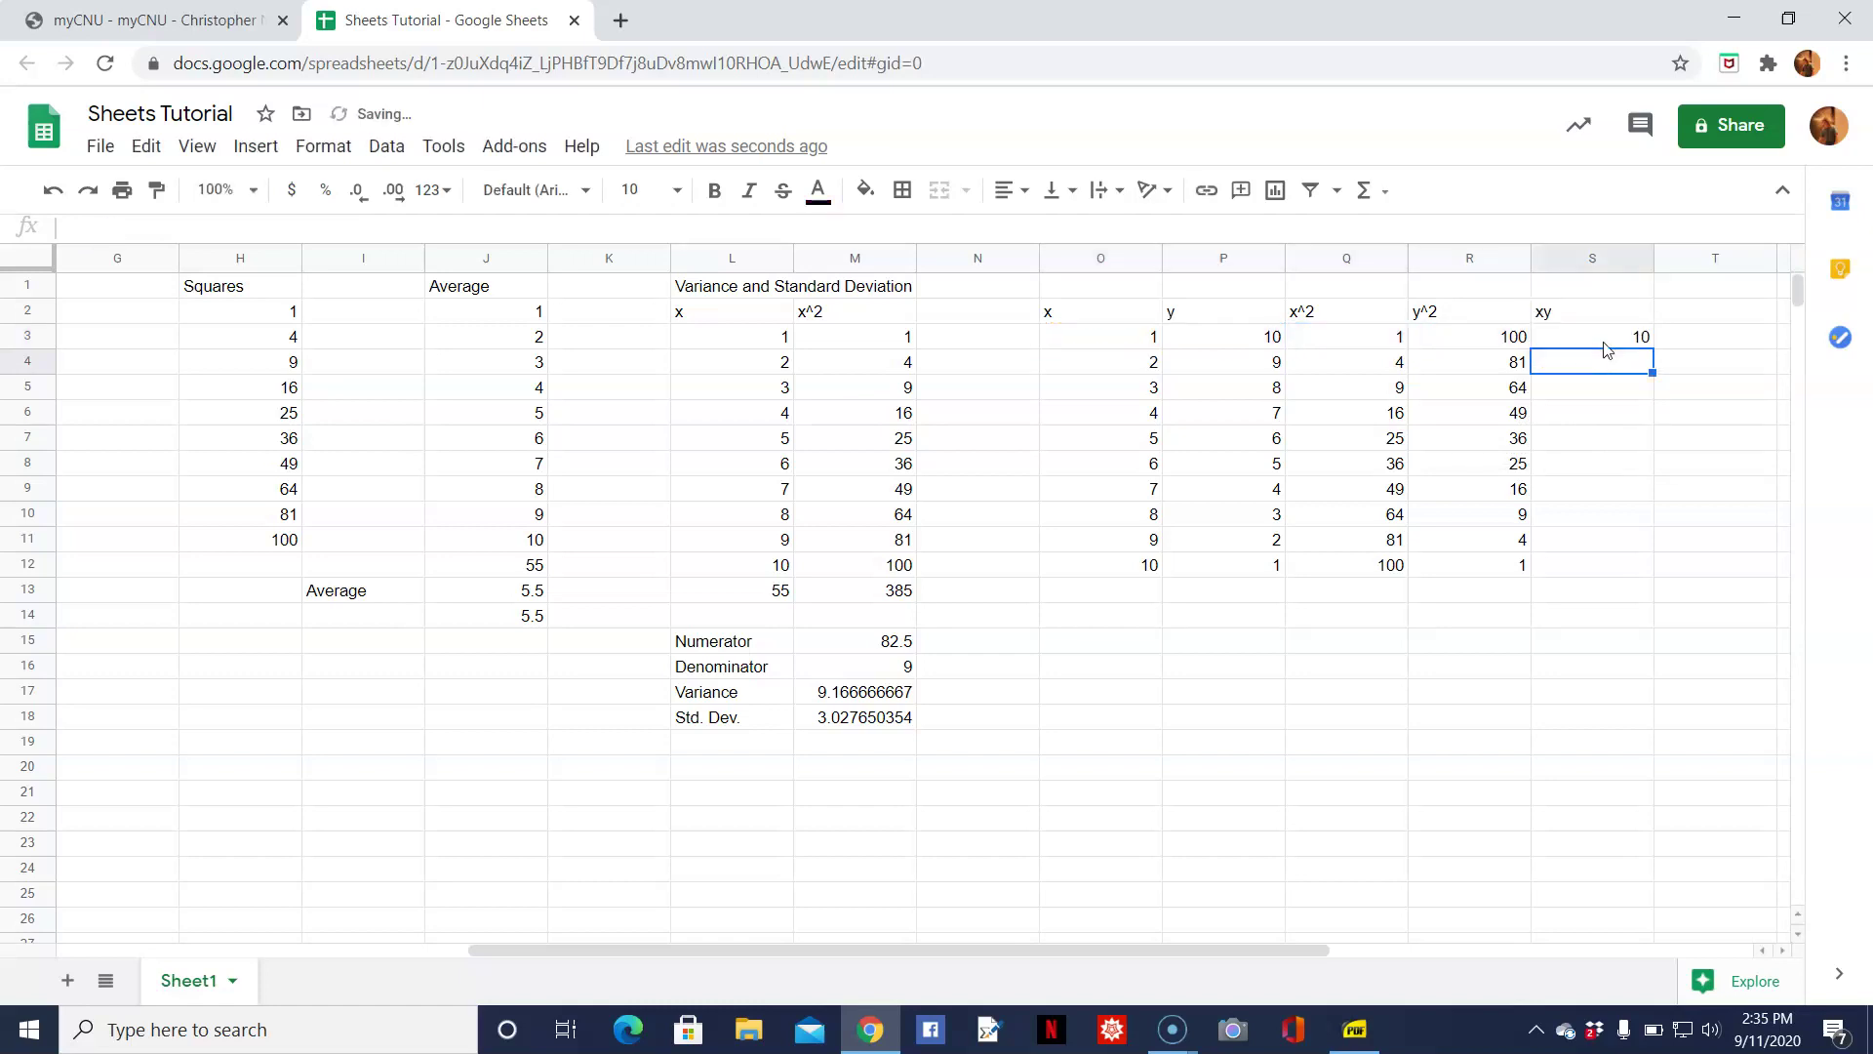
Copy the xy product formula from cell S3 into the range S4:S12.
{"action": "key", "text": "Up"}
{"action": "key", "text": "ctrl+c"}
{"action": "key", "text": "Down"}
{"action": "key", "text": "shift+Down"}
{"action": "key", "text": "shift+Down"}
{"action": "key", "text": "shift+Down"}
{"action": "key", "text": "shift+Down"}
{"action": "key", "text": "shift+Down"}
{"action": "key", "text": "shift+Down"}
{"action": "key", "text": "shift+Down"}
{"action": "key", "text": "shift+Down"}
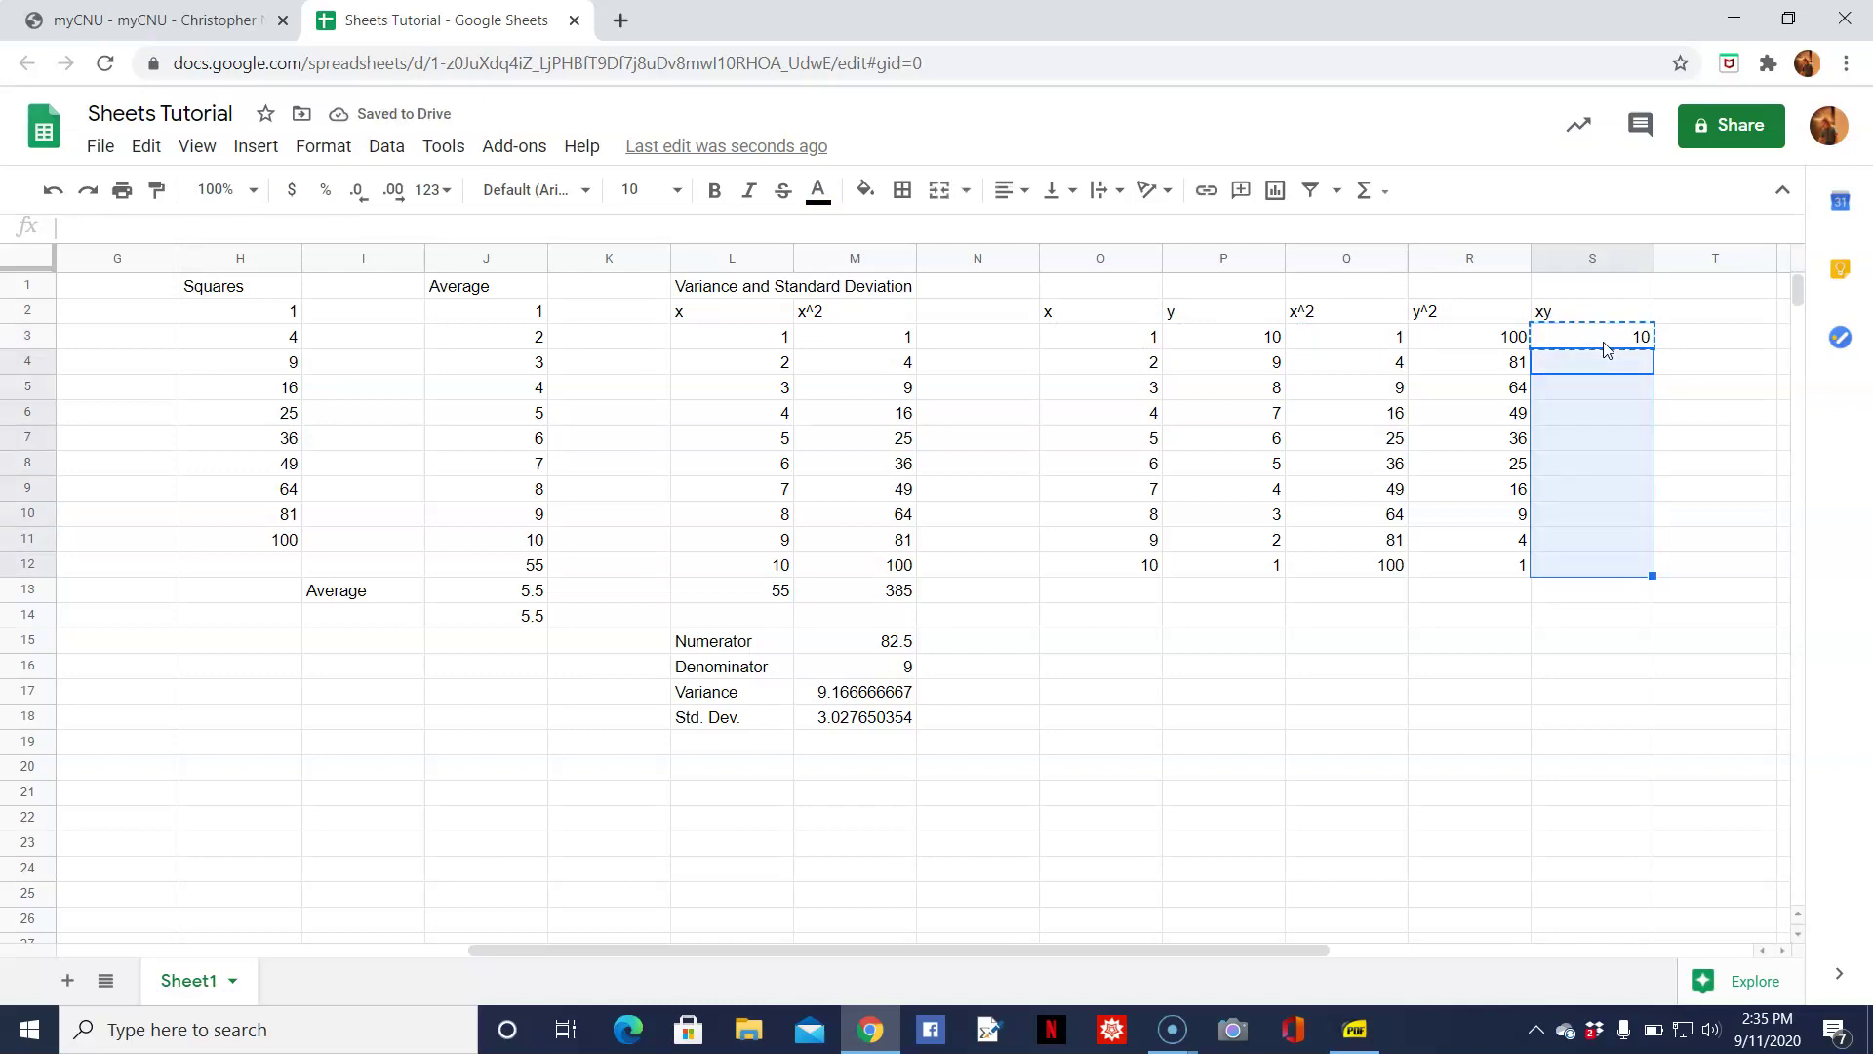
{"action": "key", "text": "ctrl+v"}
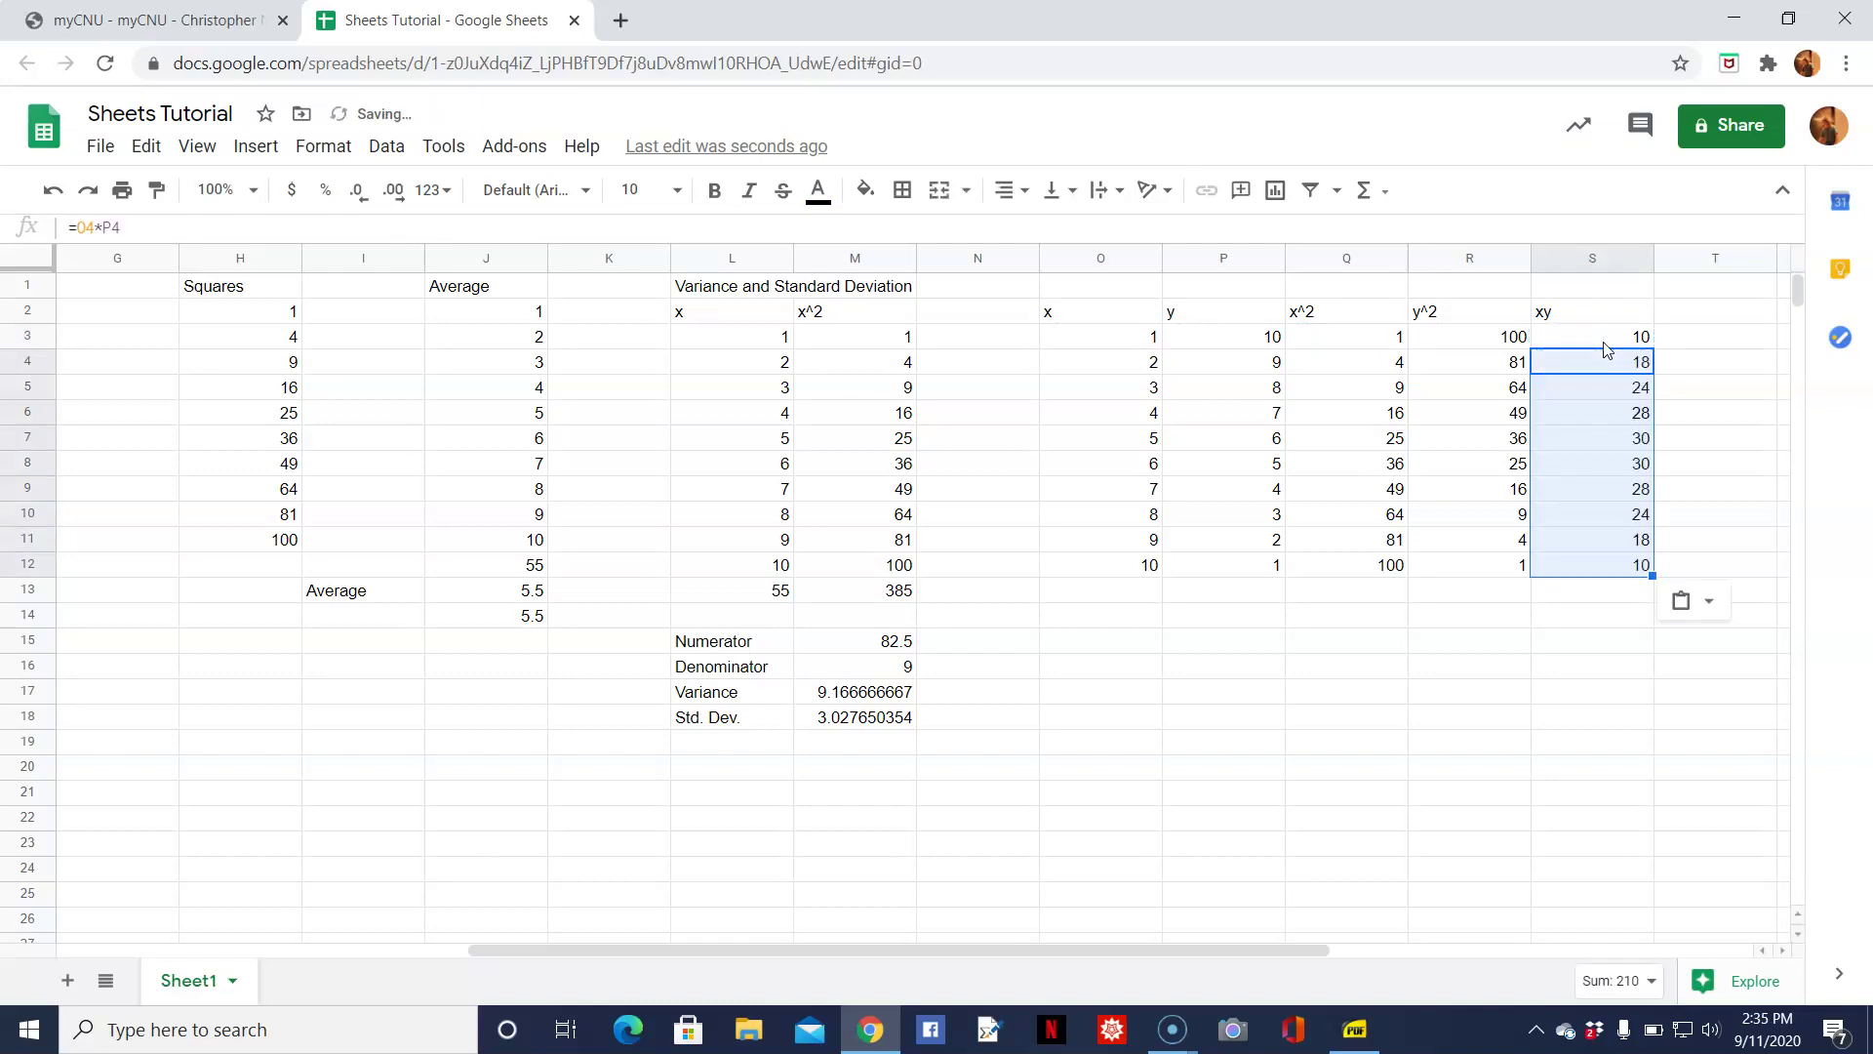
Add the labels "Numerator", "Denominator in x" and "Denominator in y" in cells O15, O16 and O17.
{"action": "key", "text": "Down"}
{"action": "key", "text": "Down"}
{"action": "key", "text": "Down"}
{"action": "key", "text": "Down"}
{"action": "key", "text": "Down"}
{"action": "key", "text": "Down"}
{"action": "key", "text": "Down"}
{"action": "key", "text": "Down"}
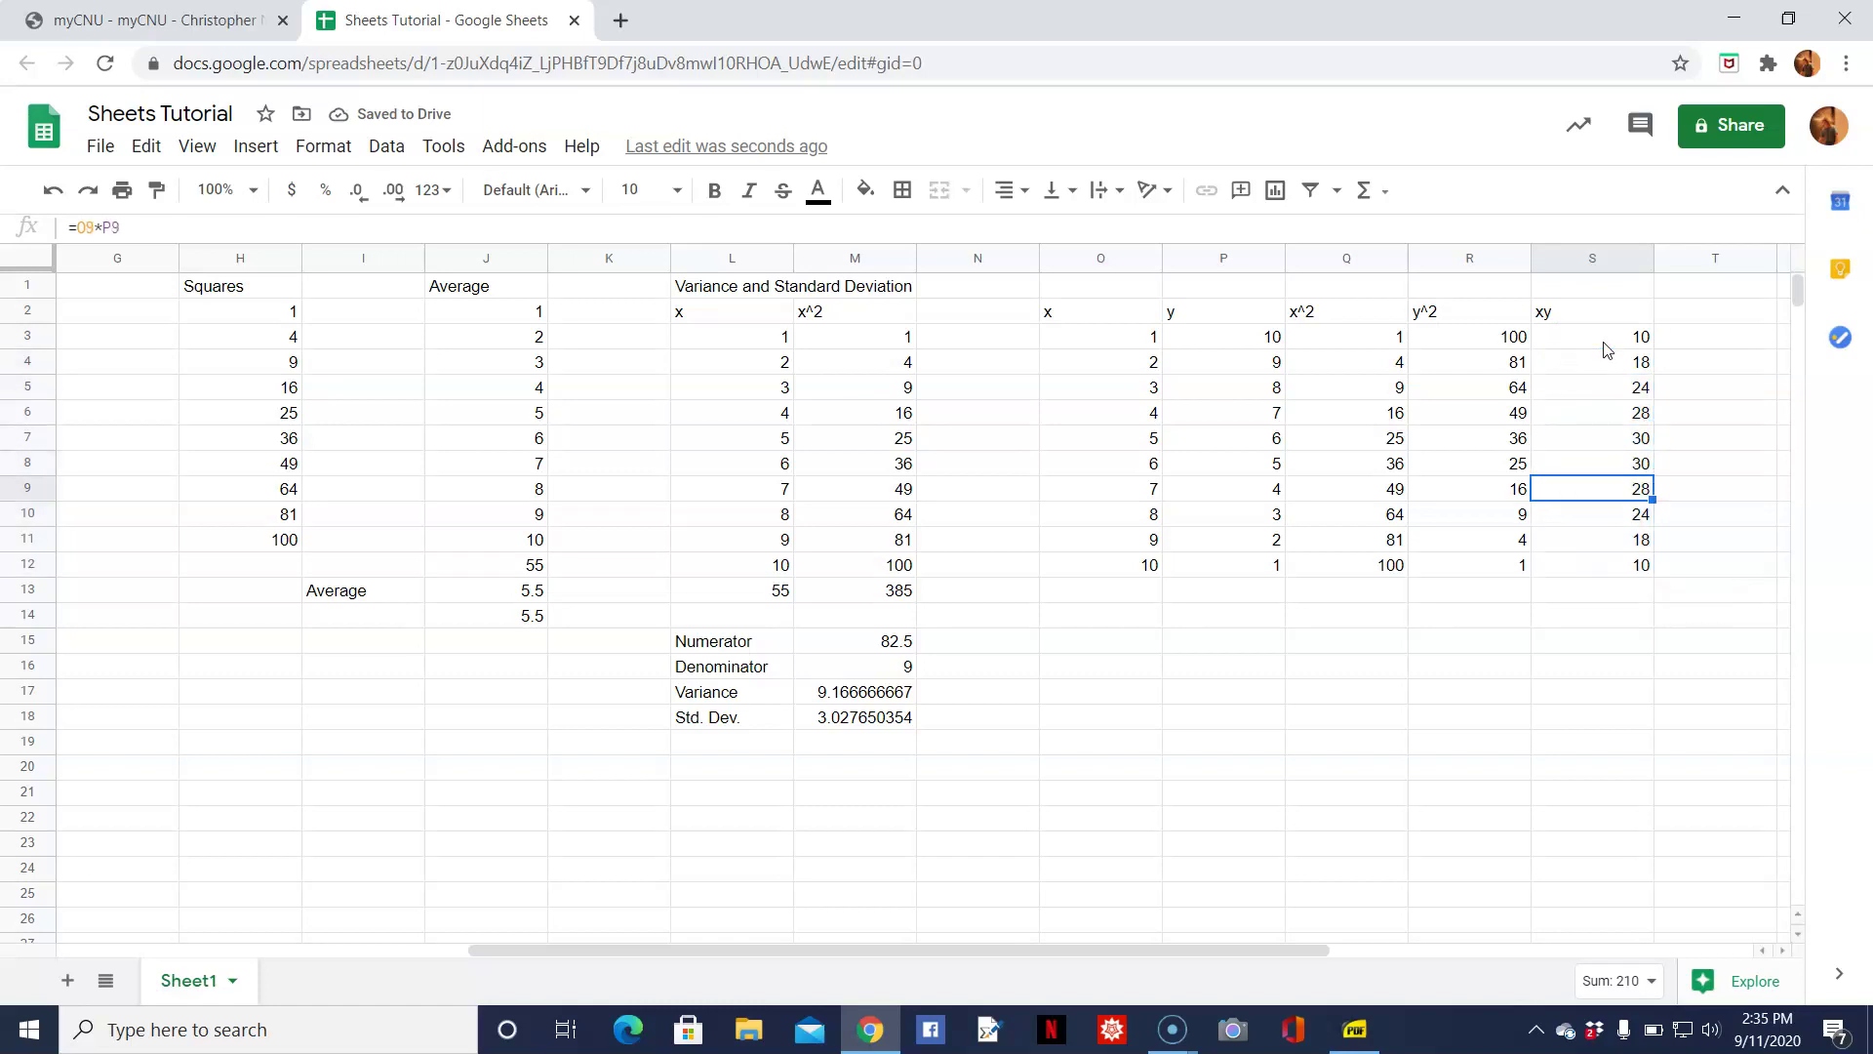
{"action": "key", "text": "Down"}
{"action": "key", "text": "Down"}
{"action": "key", "text": "Down"}
{"action": "key", "text": "Left"}
{"action": "key", "text": "Left"}
{"action": "key", "text": "Left"}
{"action": "key", "text": "Left"}
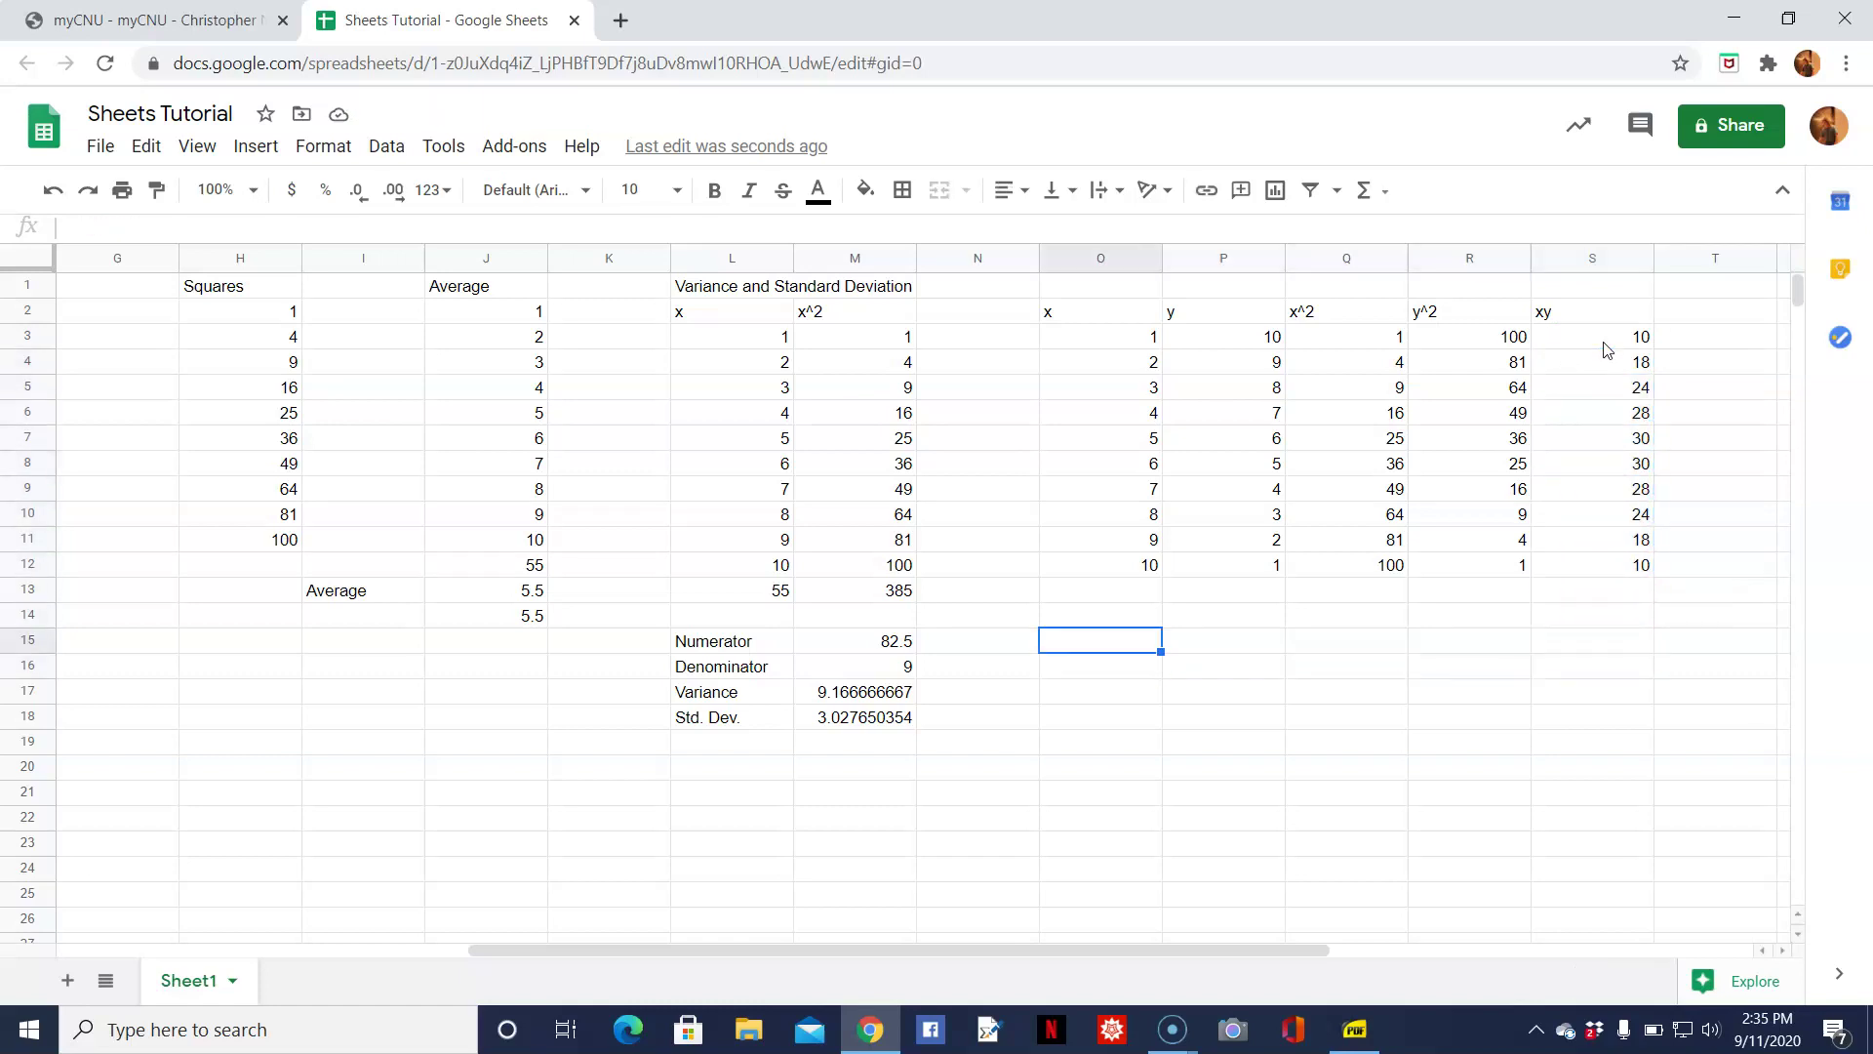
{"action": "type", "text": "Numerator"}
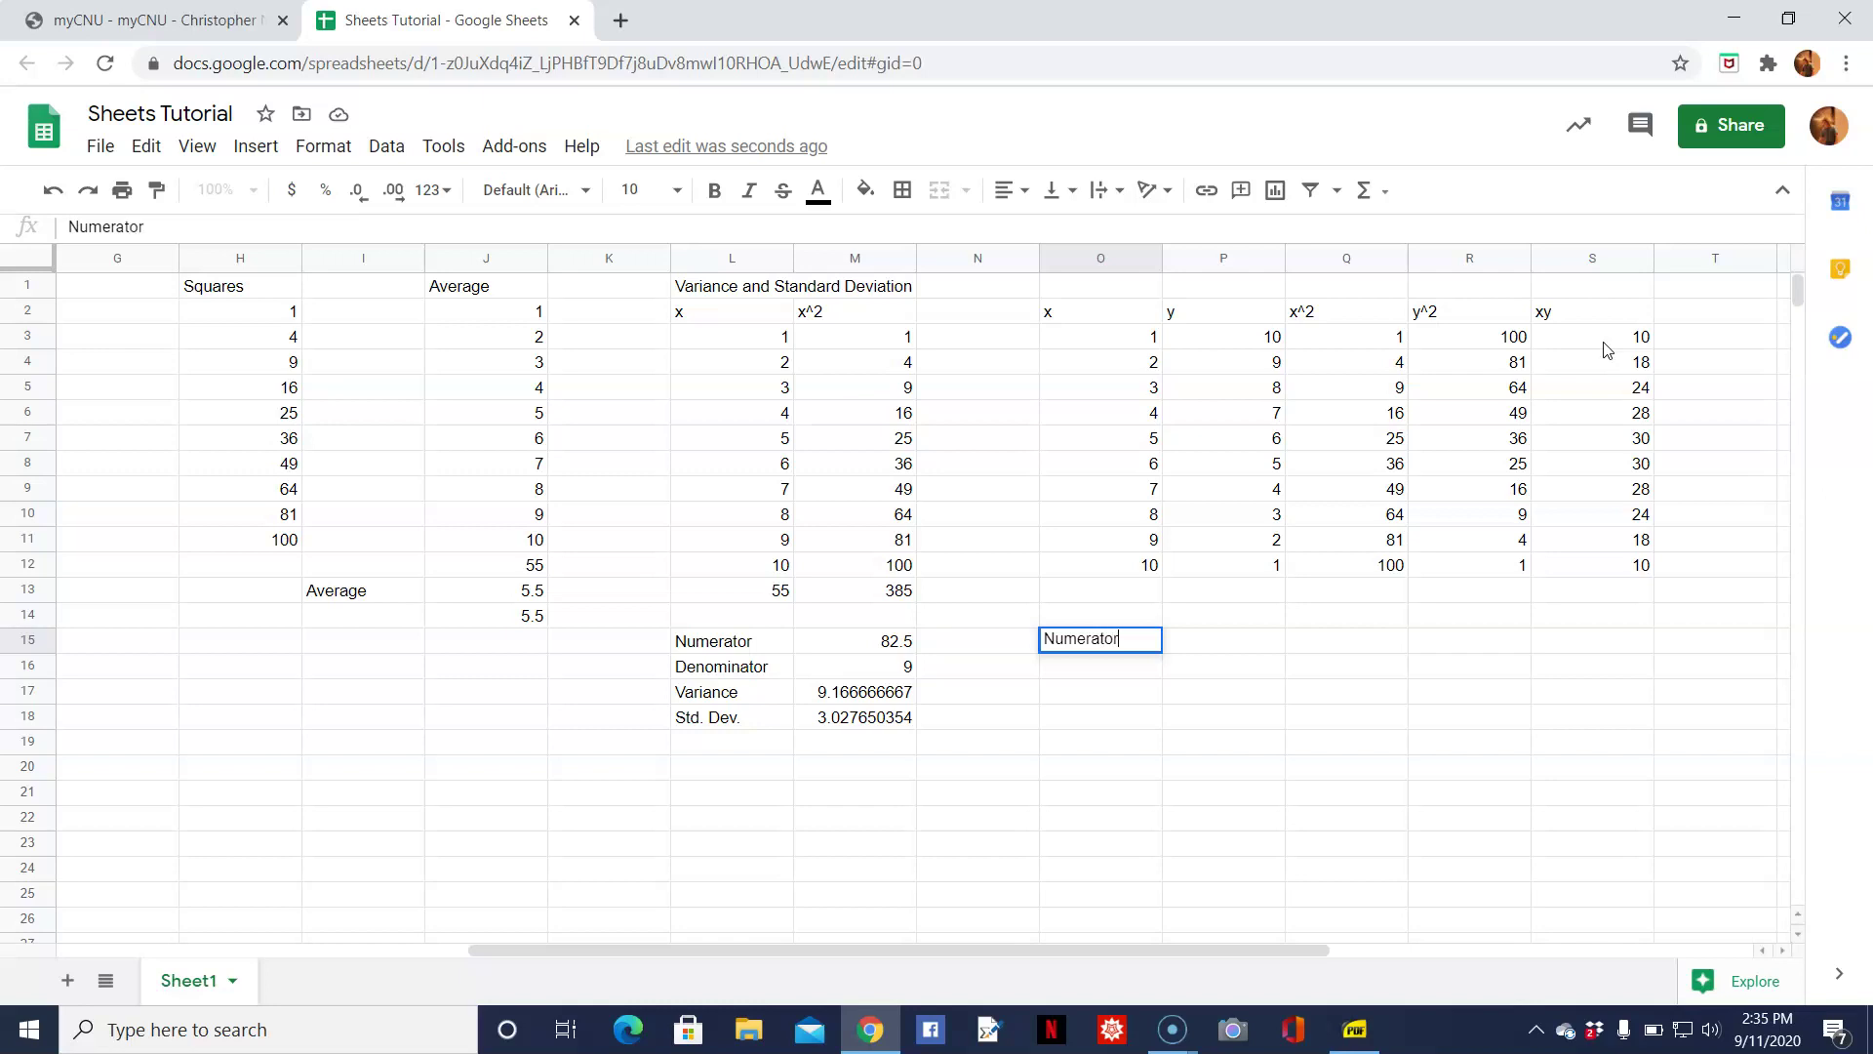
{"action": "key", "text": "Return"}
{"action": "type", "text": "D"}
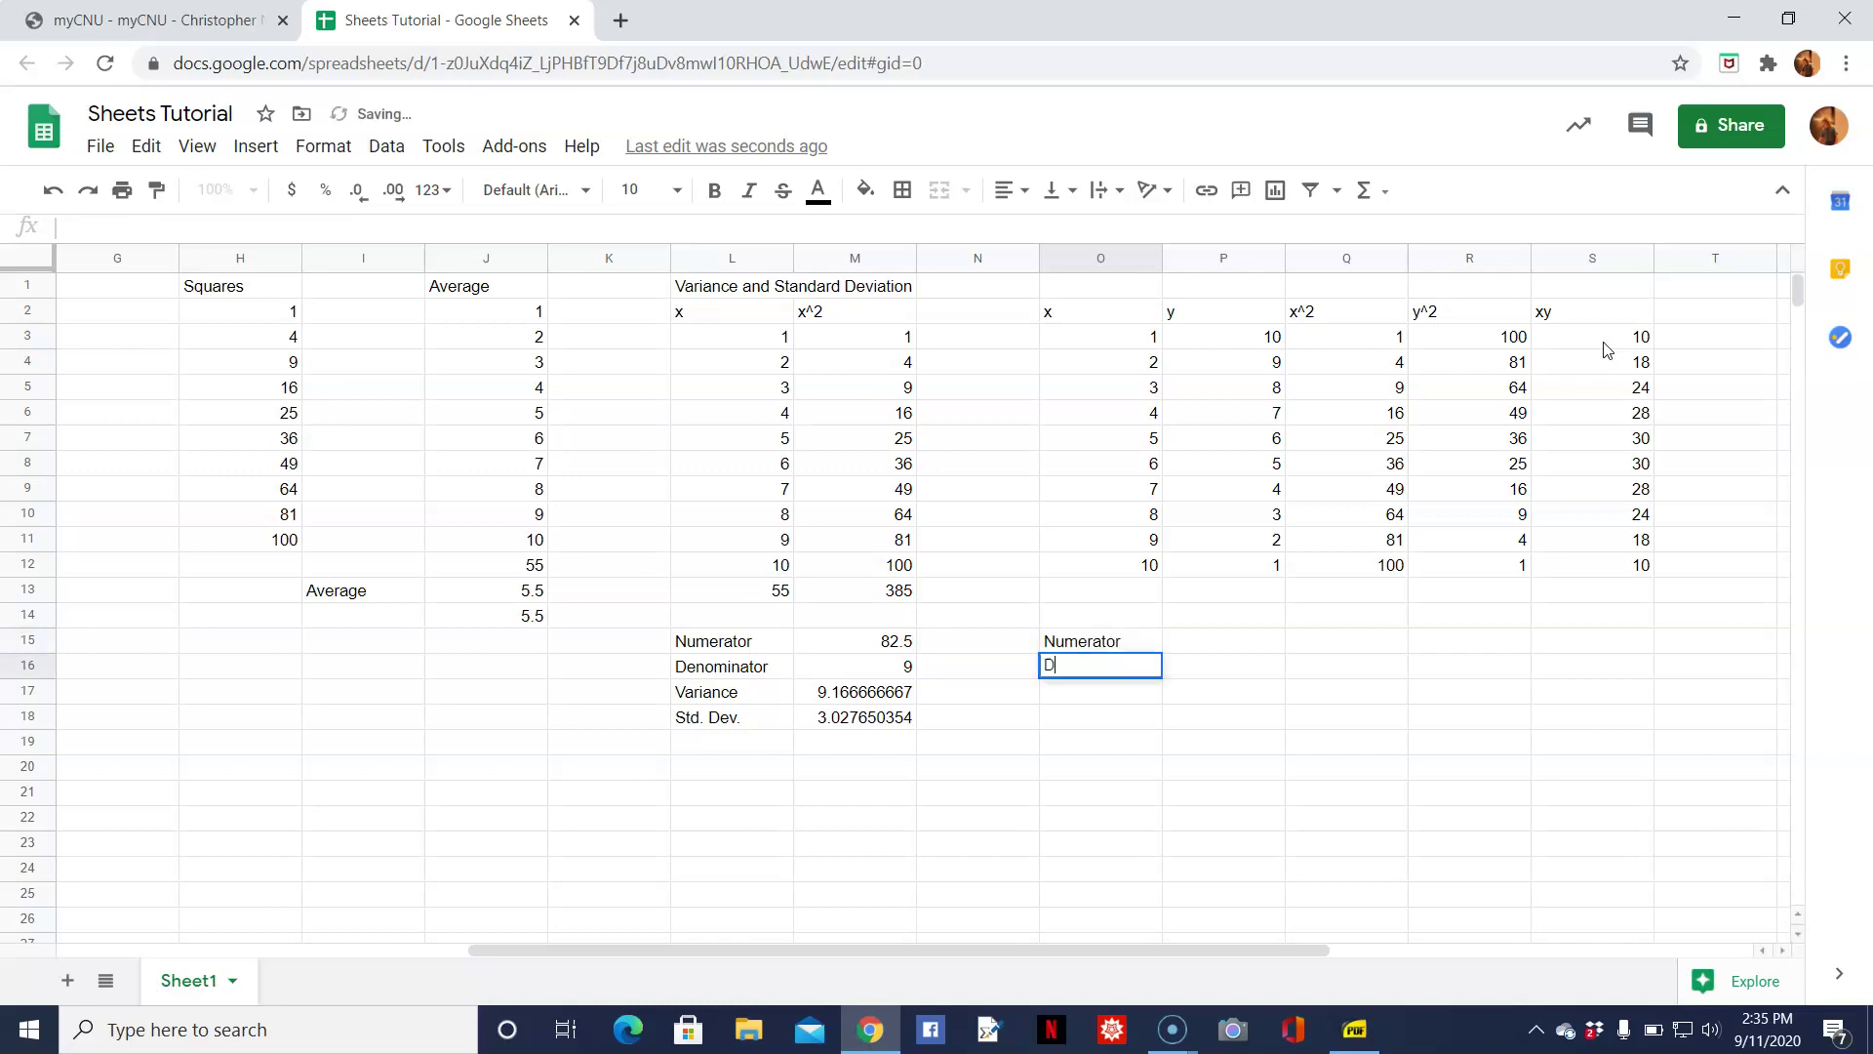
{"action": "type", "text": "enominator in x"}
{"action": "key", "text": "Return"}
{"action": "type", "text": "Denominator in y"}
{"action": "key", "text": "Return"}
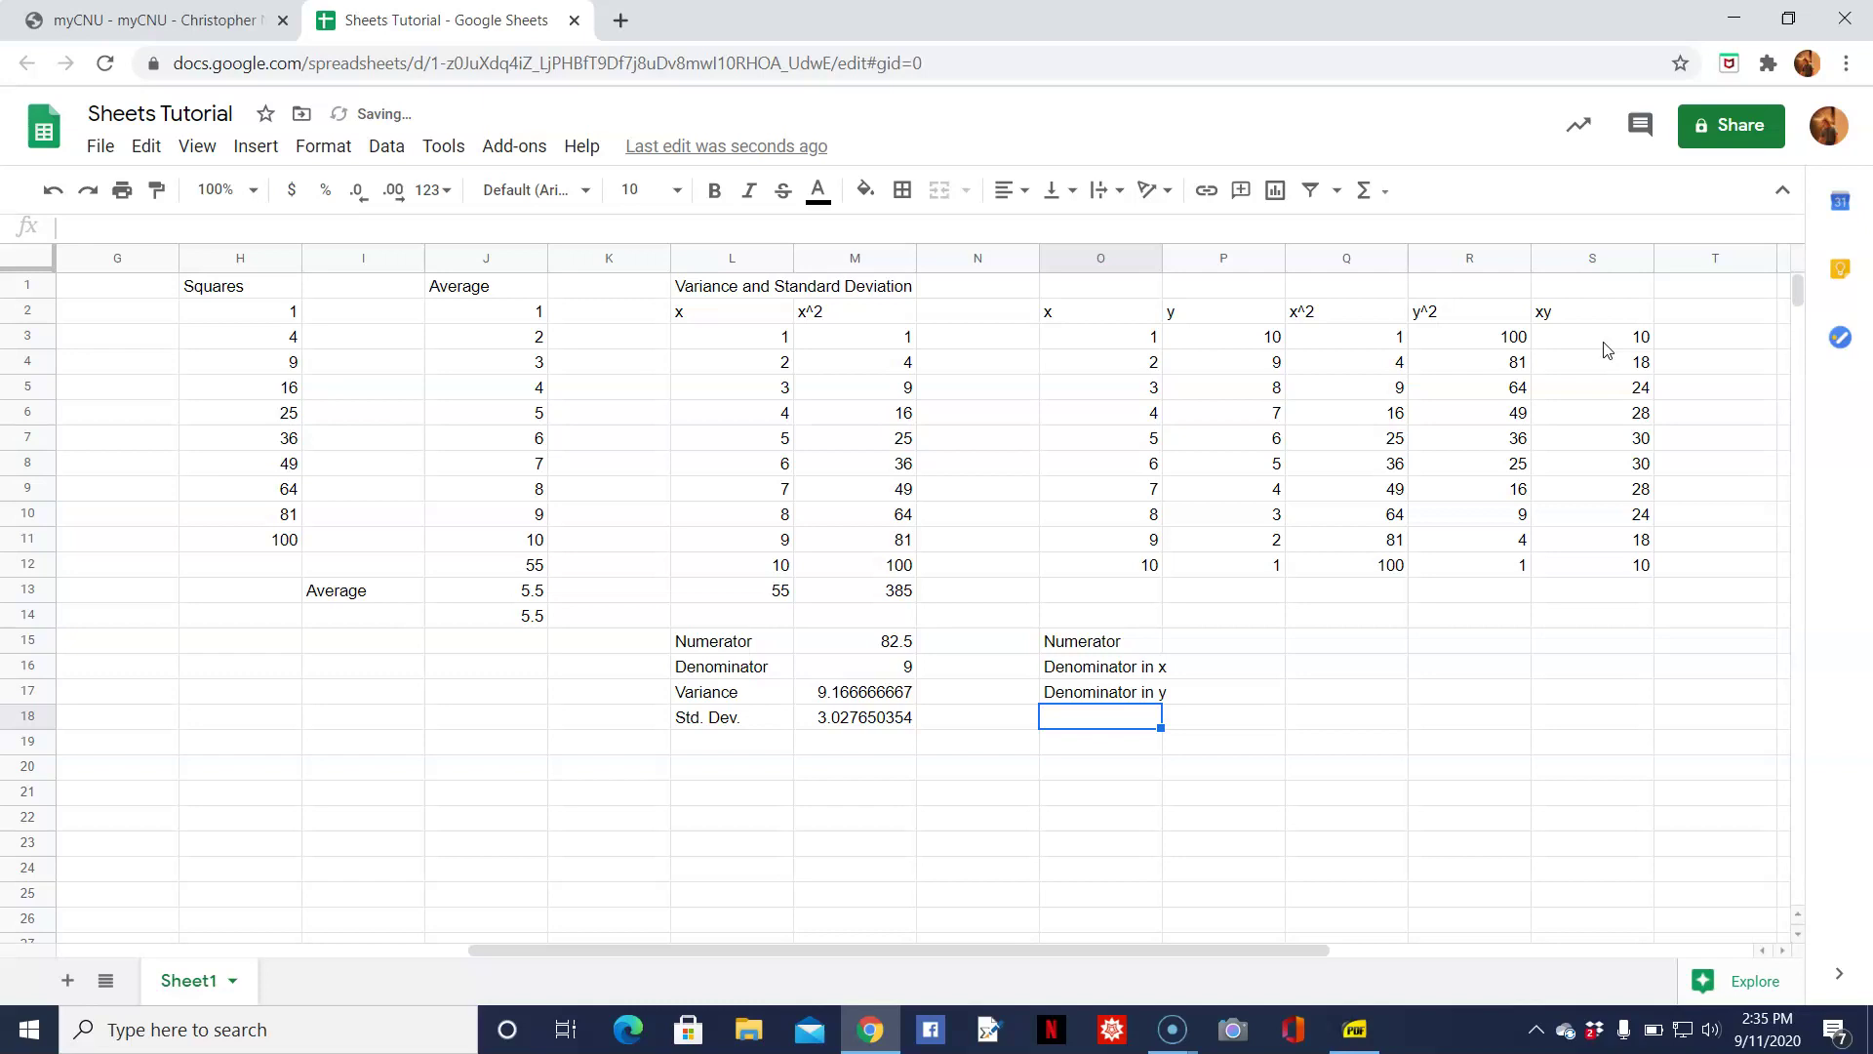
Switch to the formulas PDF to review the numerator of the correlation coefficient r, and return to the spreadsheet.
{"action": "key", "text": "alt+Tab"}
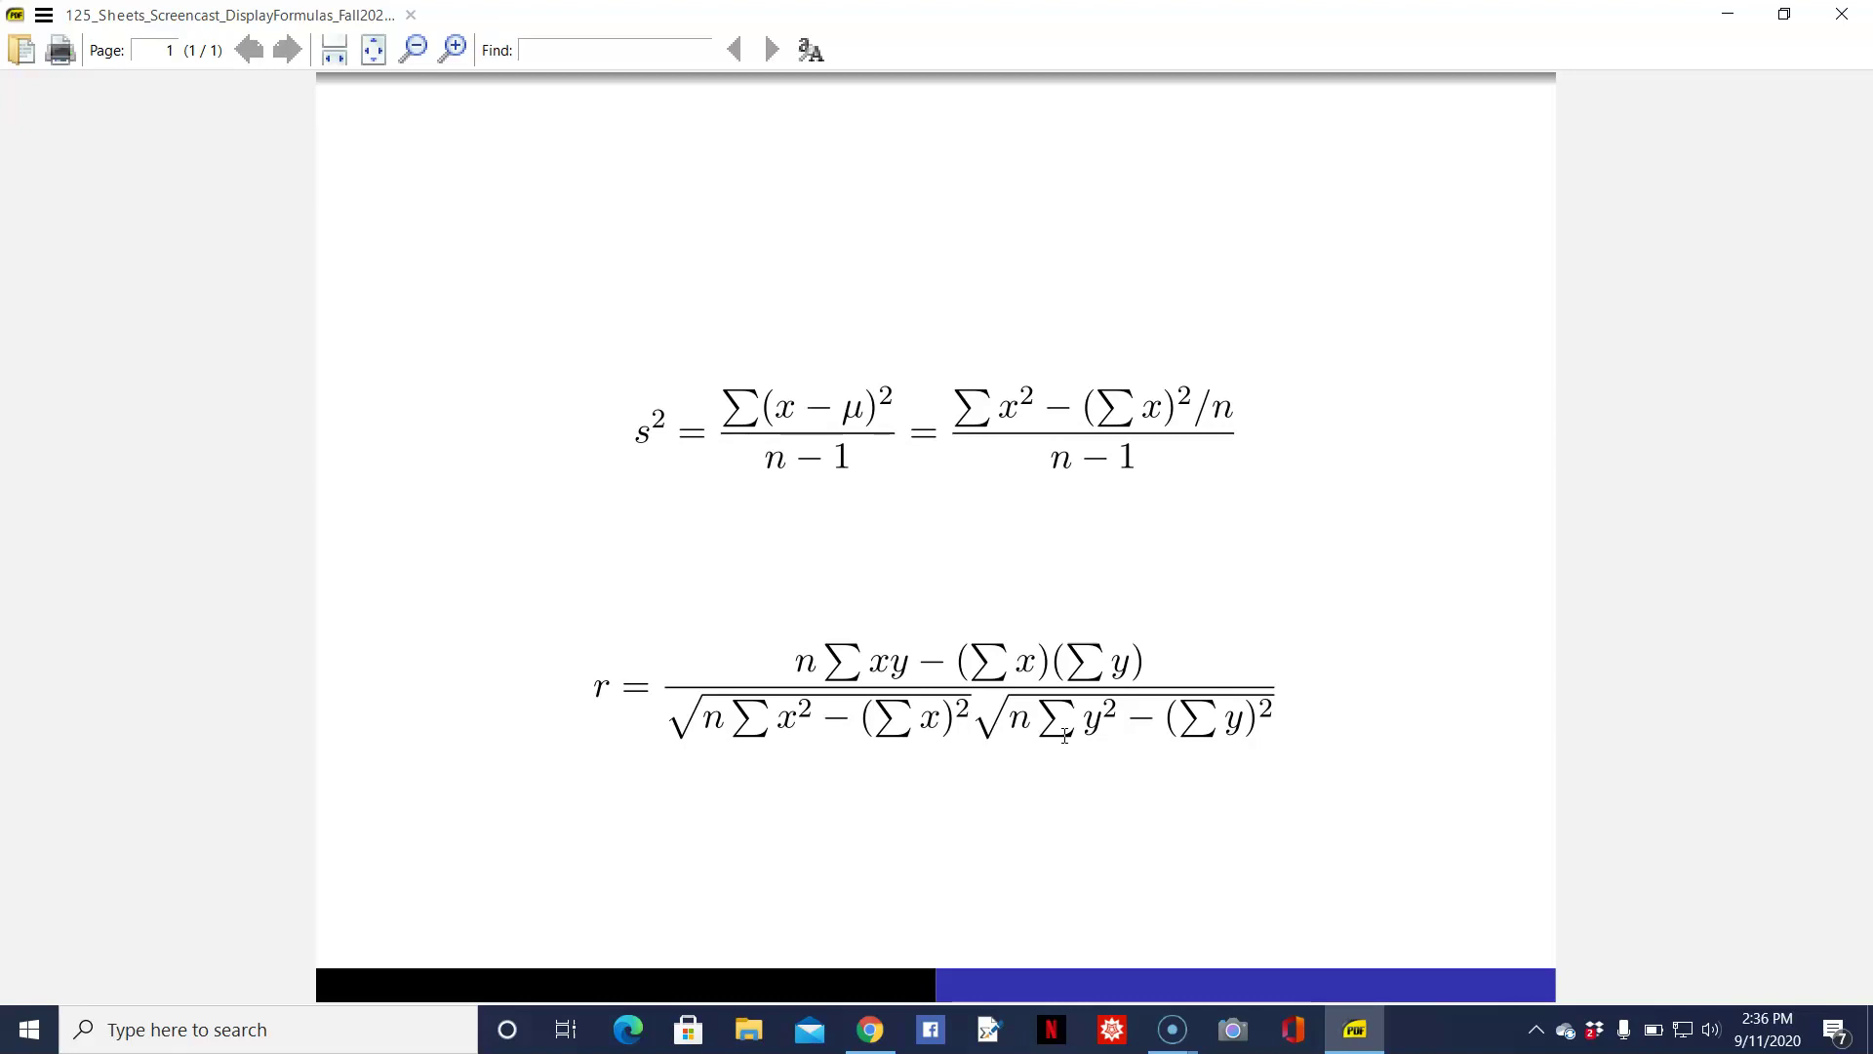
{"action": "key", "text": "alt+Tab"}
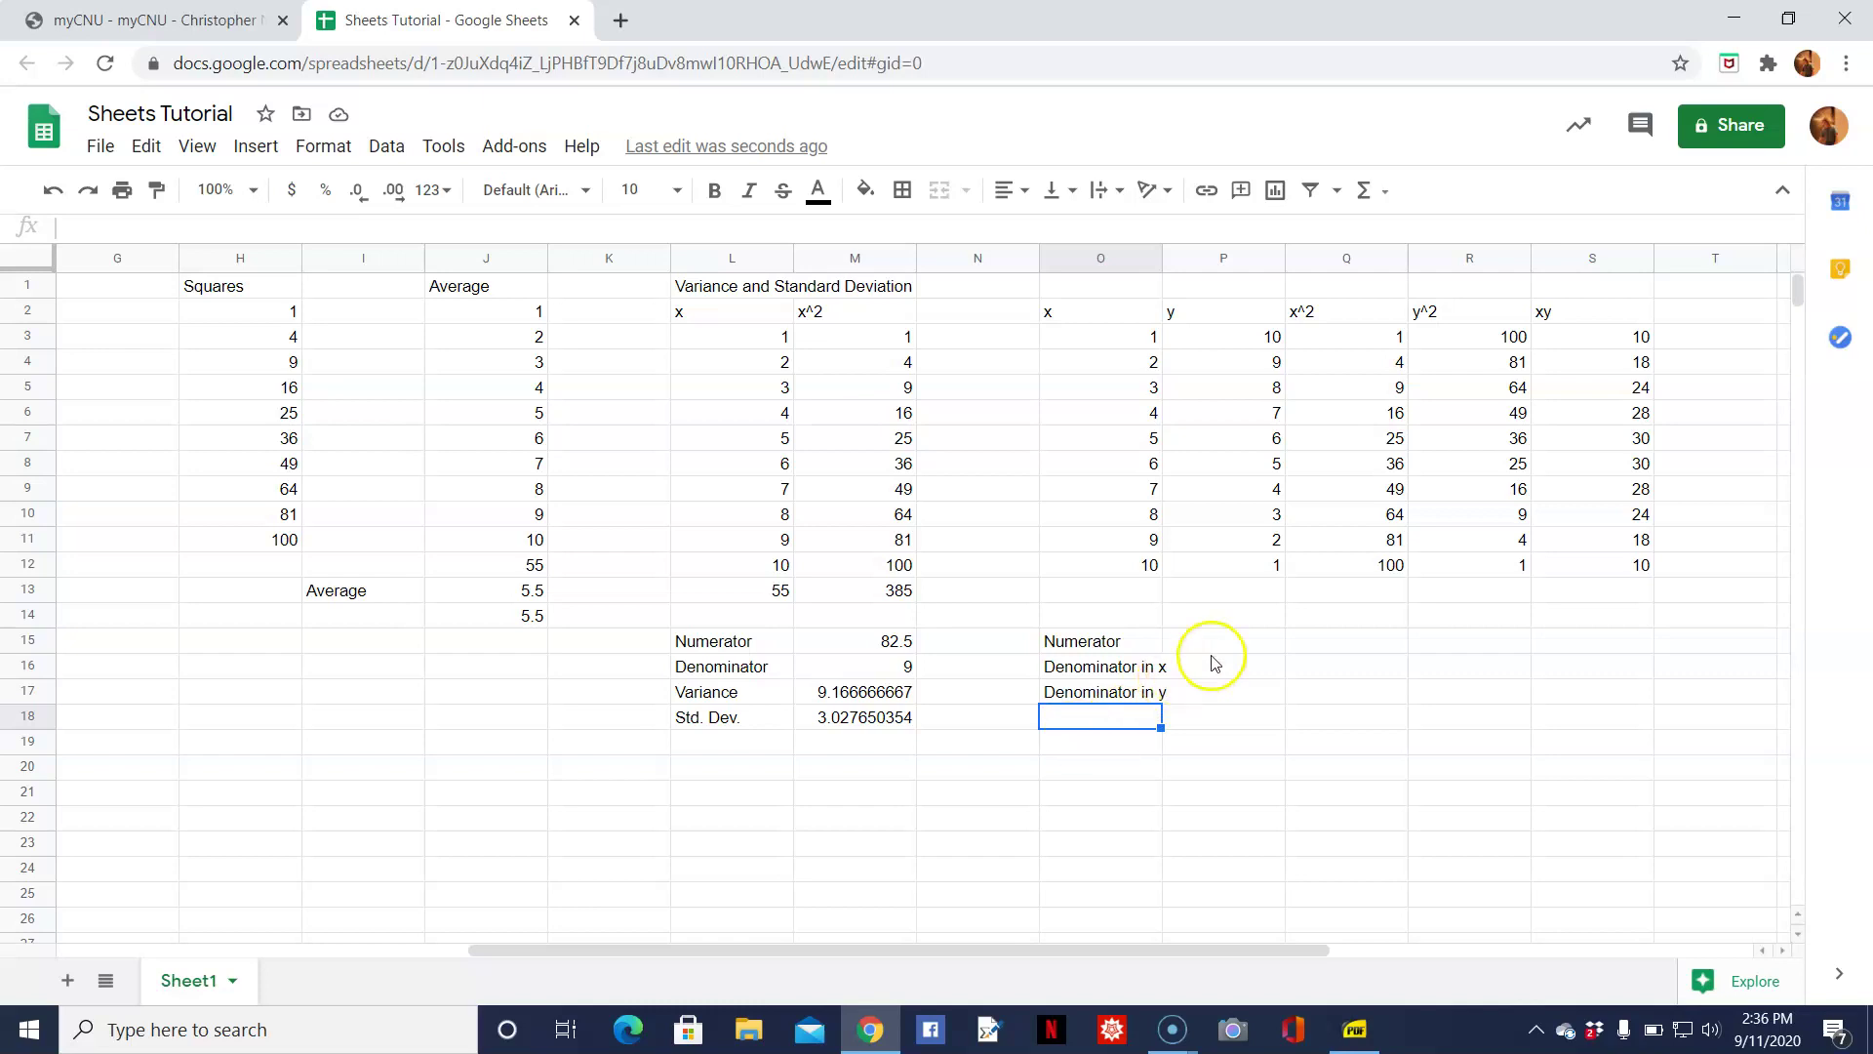
{"action": "key", "text": "alt+Tab"}
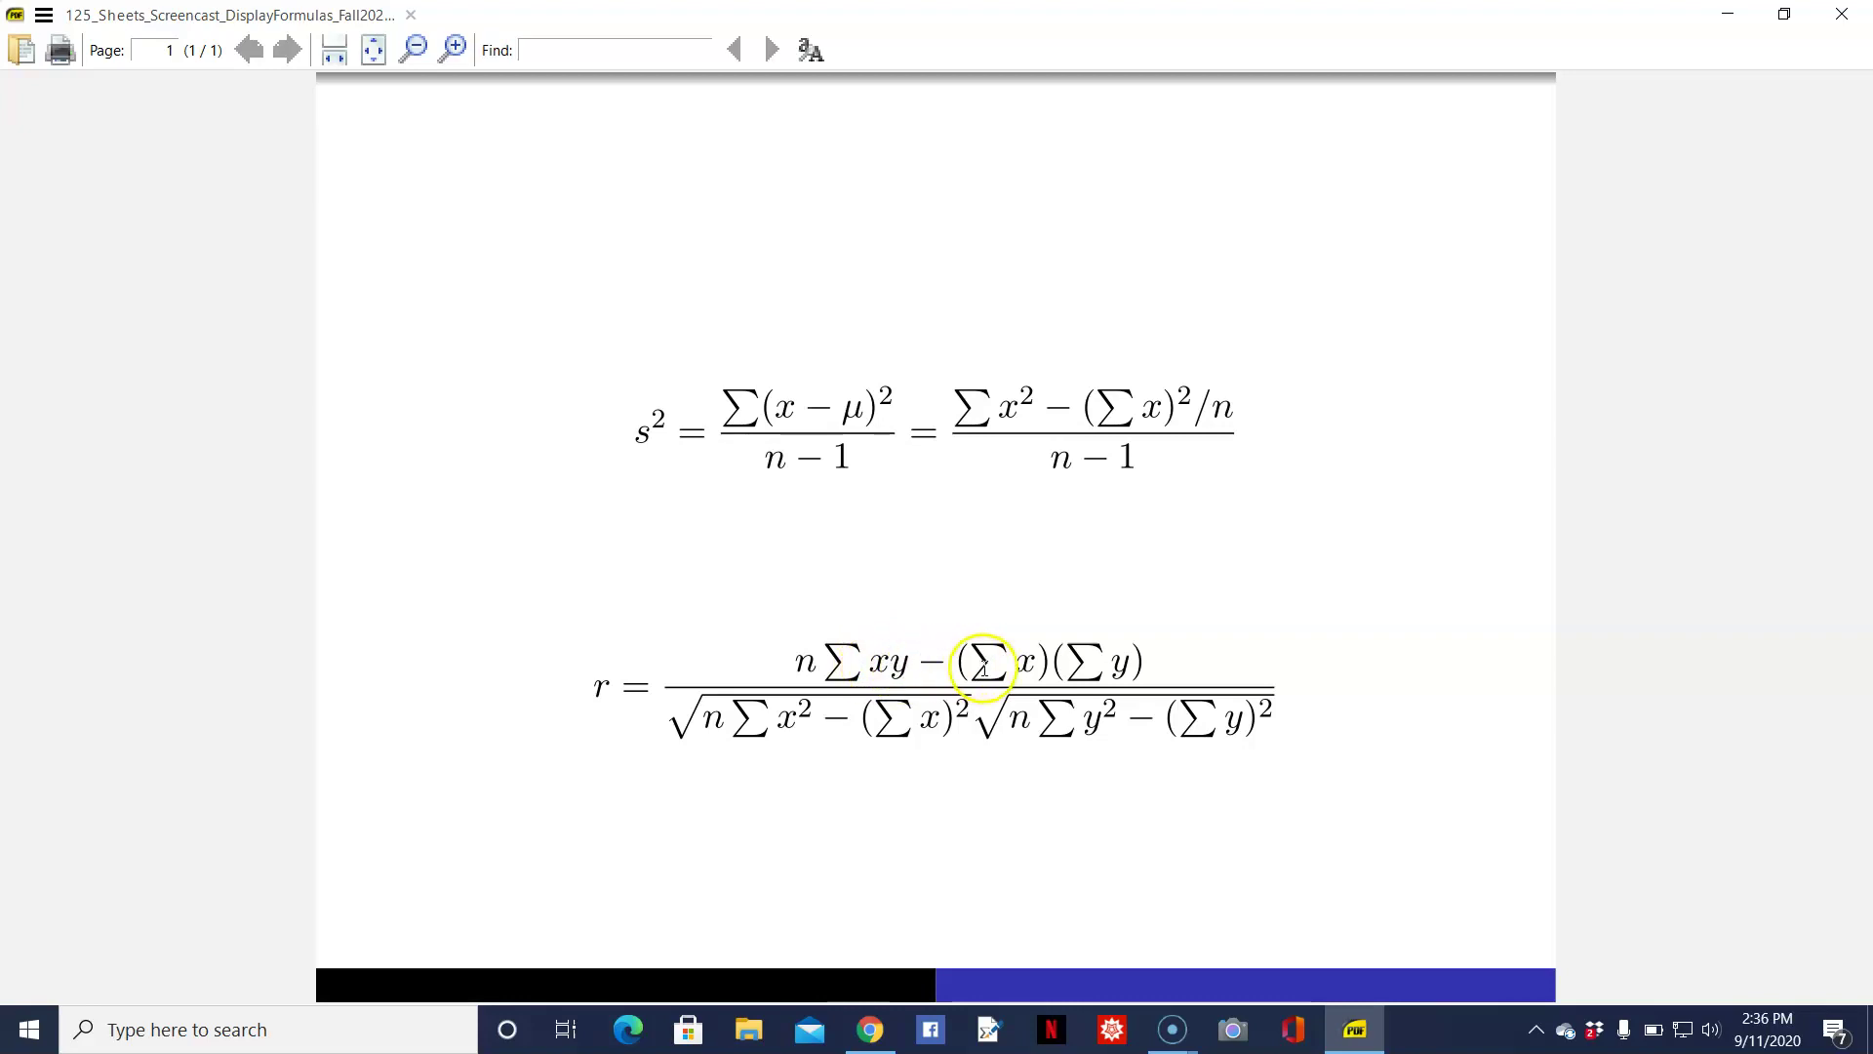
{"action": "key", "text": "alt+Tab"}
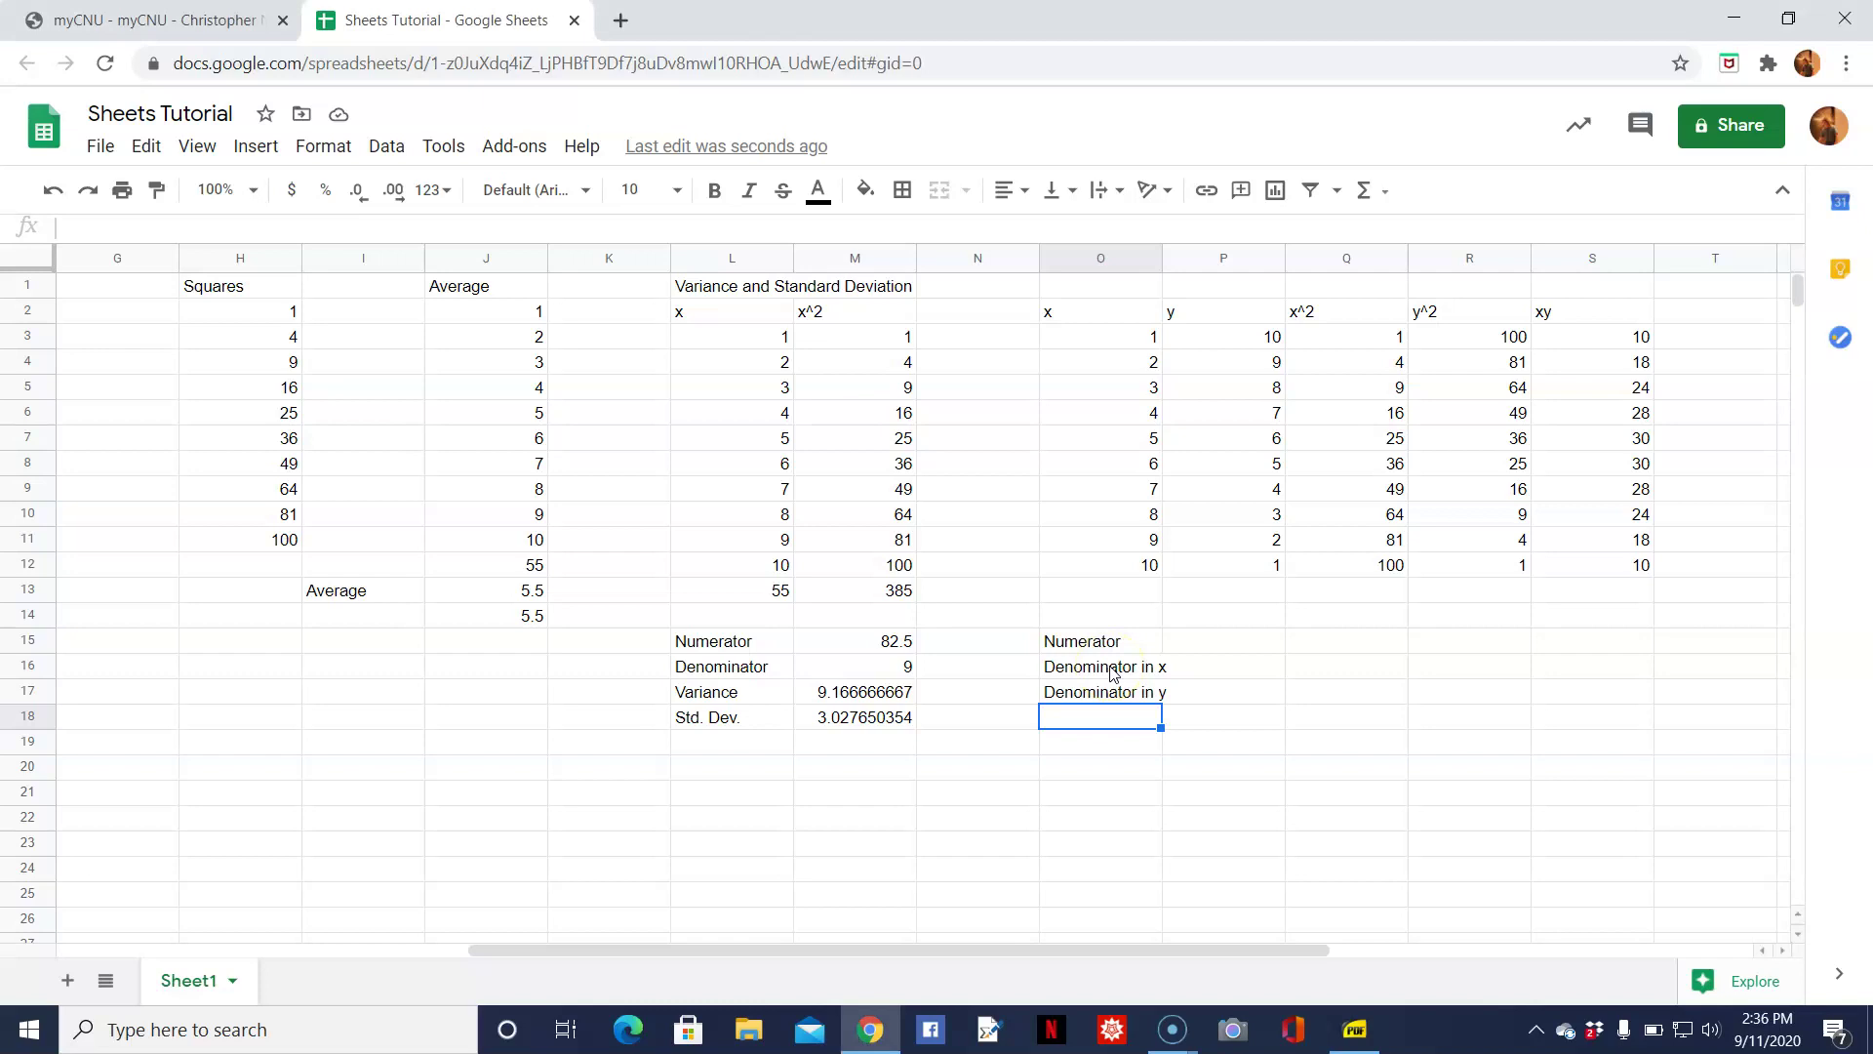
Enter the formula =sum(O3:O12) in cell O13 below the x column.
{"action": "key", "text": "Up"}
{"action": "key", "text": "Up"}
{"action": "key", "text": "Up"}
{"action": "key", "text": "Up"}
{"action": "key", "text": "Up"}
{"action": "type", "text": "=sum("}
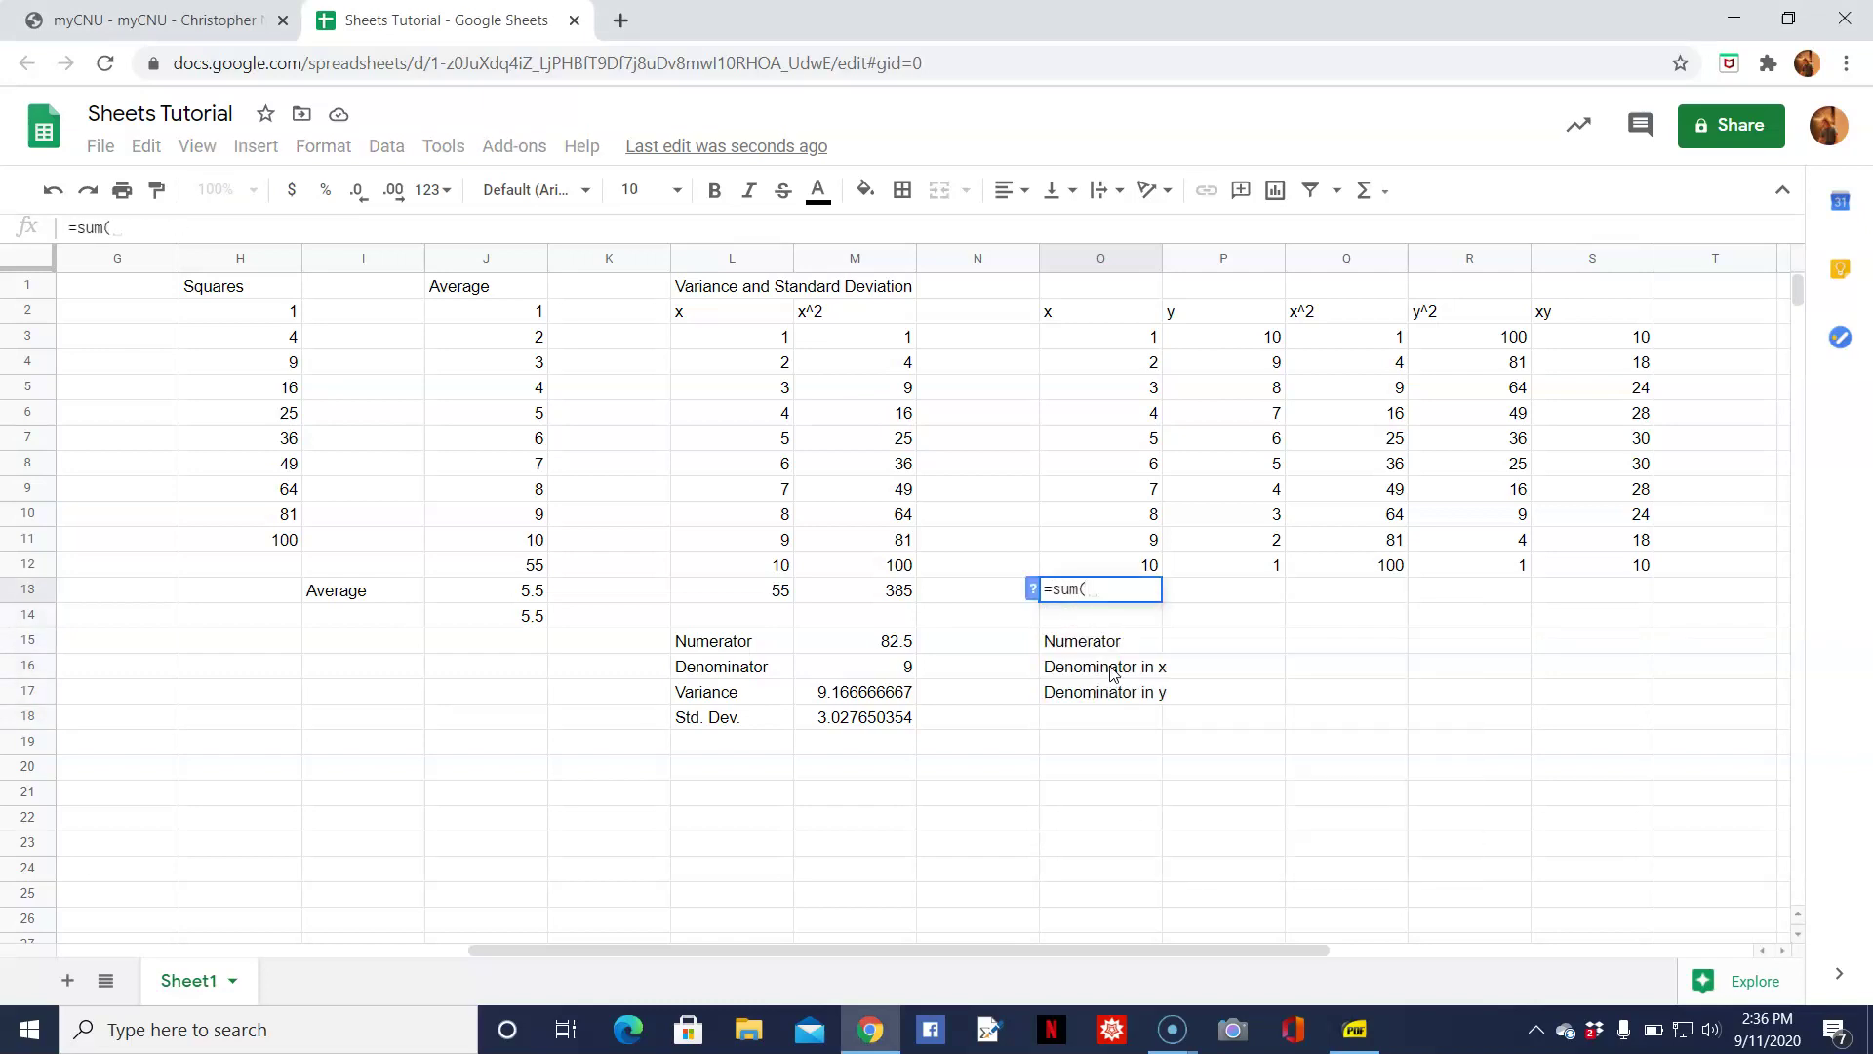
{"action": "key", "text": "Up"}
{"action": "key", "text": "shift+Up"}
{"action": "key", "text": "shift+Up"}
{"action": "key", "text": "shift+Up"}
{"action": "key", "text": "shift+Up"}
{"action": "key", "text": "shift+Up"}
{"action": "key", "text": "shift+Up"}
{"action": "key", "text": "shift+Up"}
{"action": "key", "text": "shift+Up"}
{"action": "key", "text": "shift+Up"}
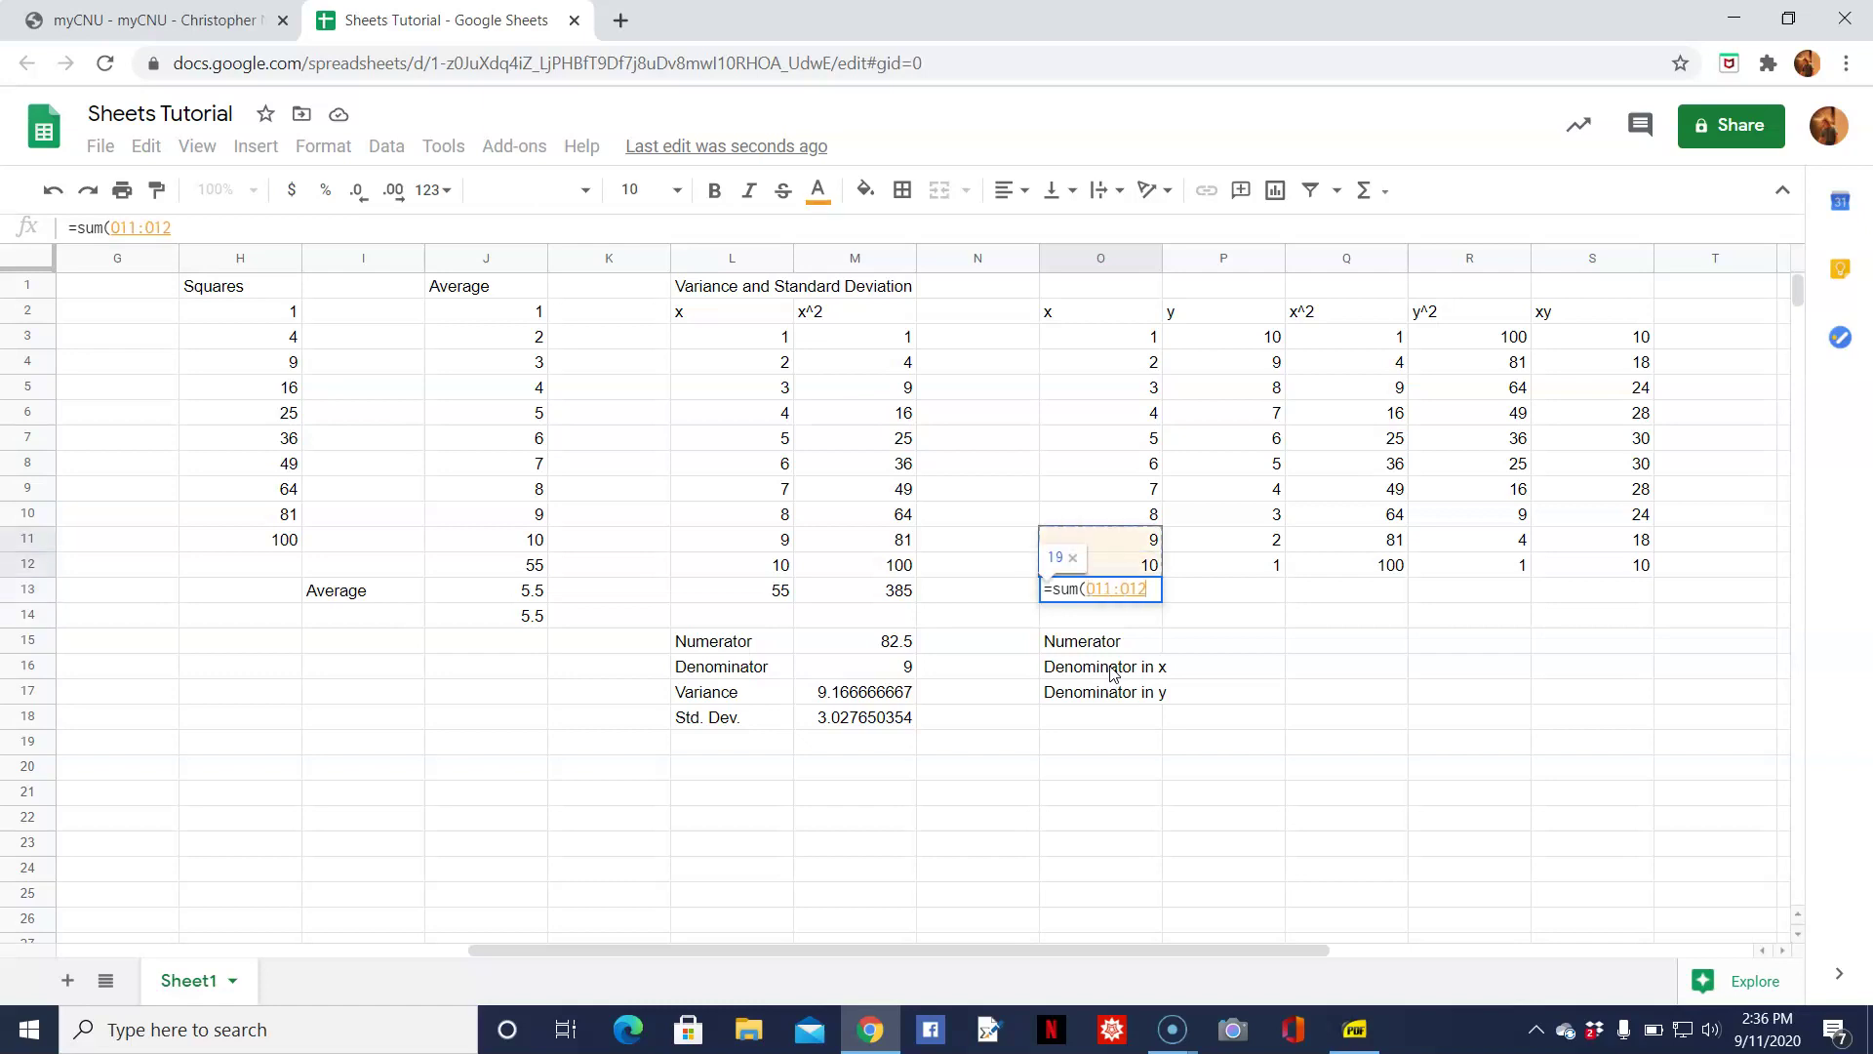
{"action": "type", "text": ")"}
{"action": "key", "text": "Return"}
Copy the sum formula from cell O13 into the range P13:S13.
{"action": "key", "text": "Up"}
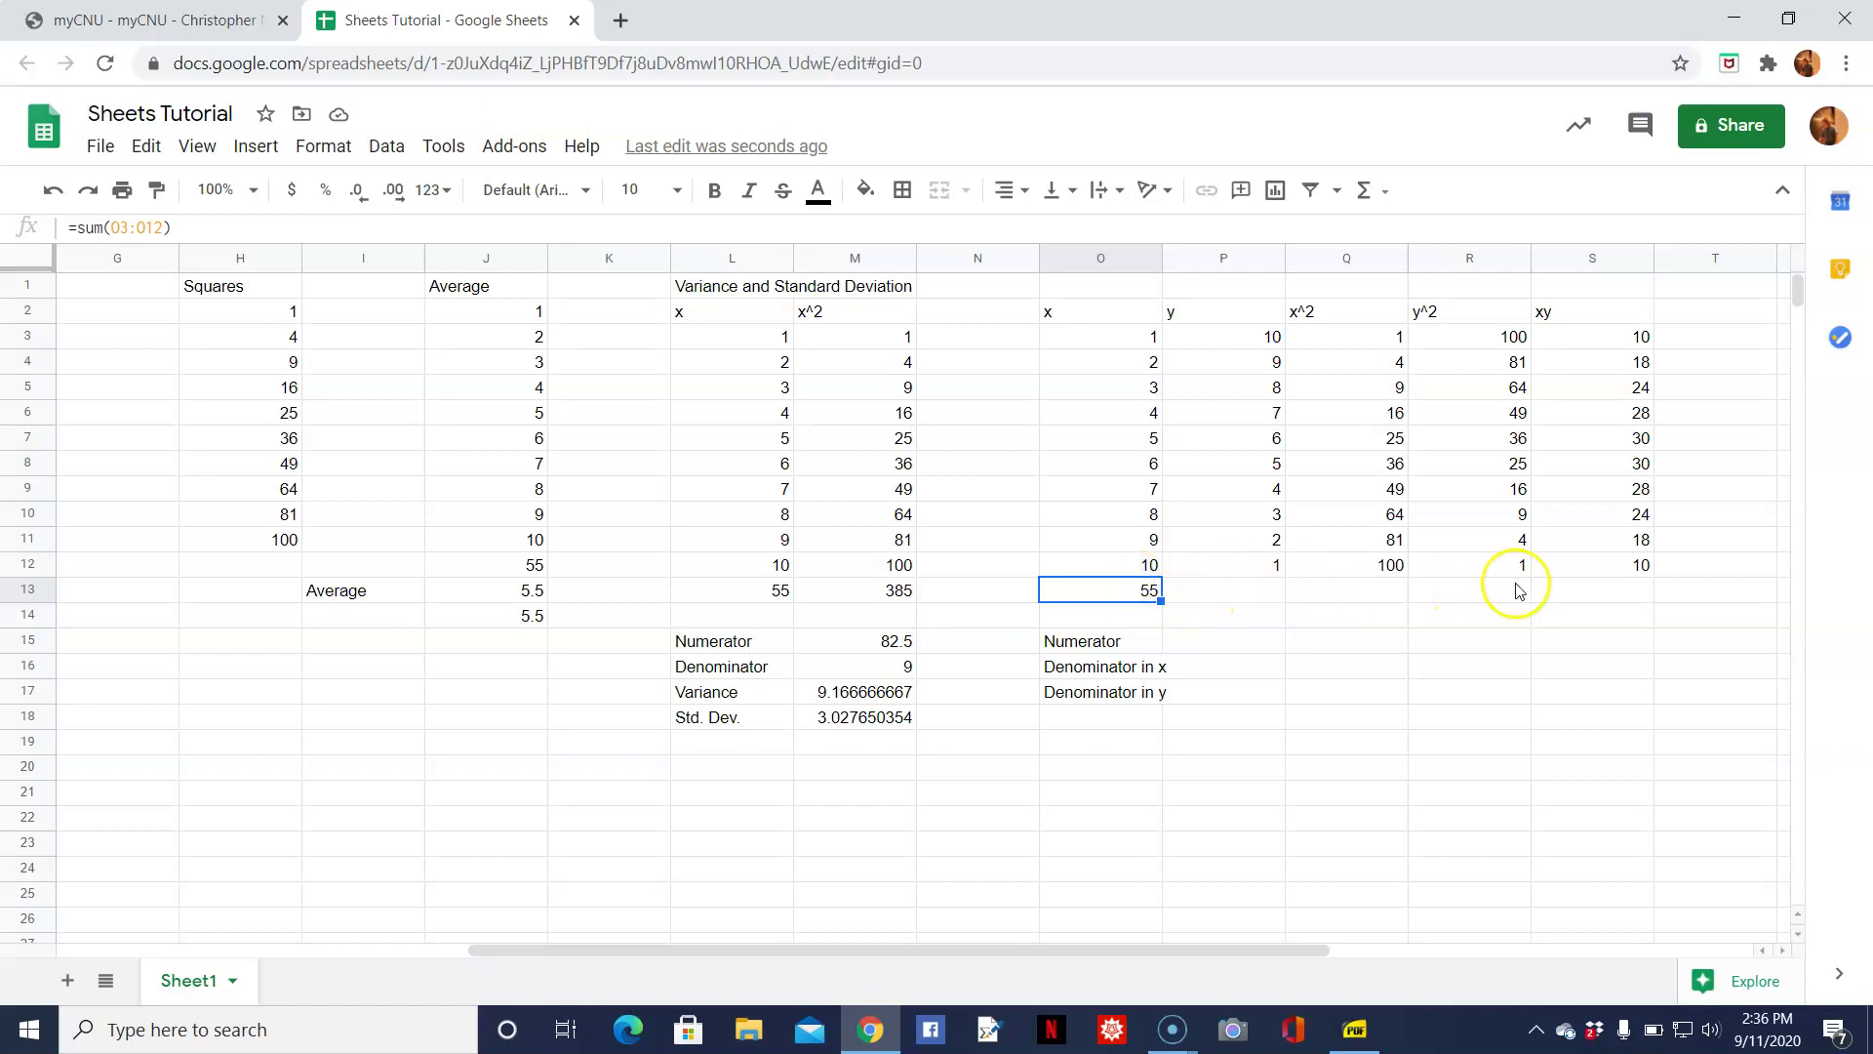
{"action": "left_click", "coordinate": [1232, 595]}
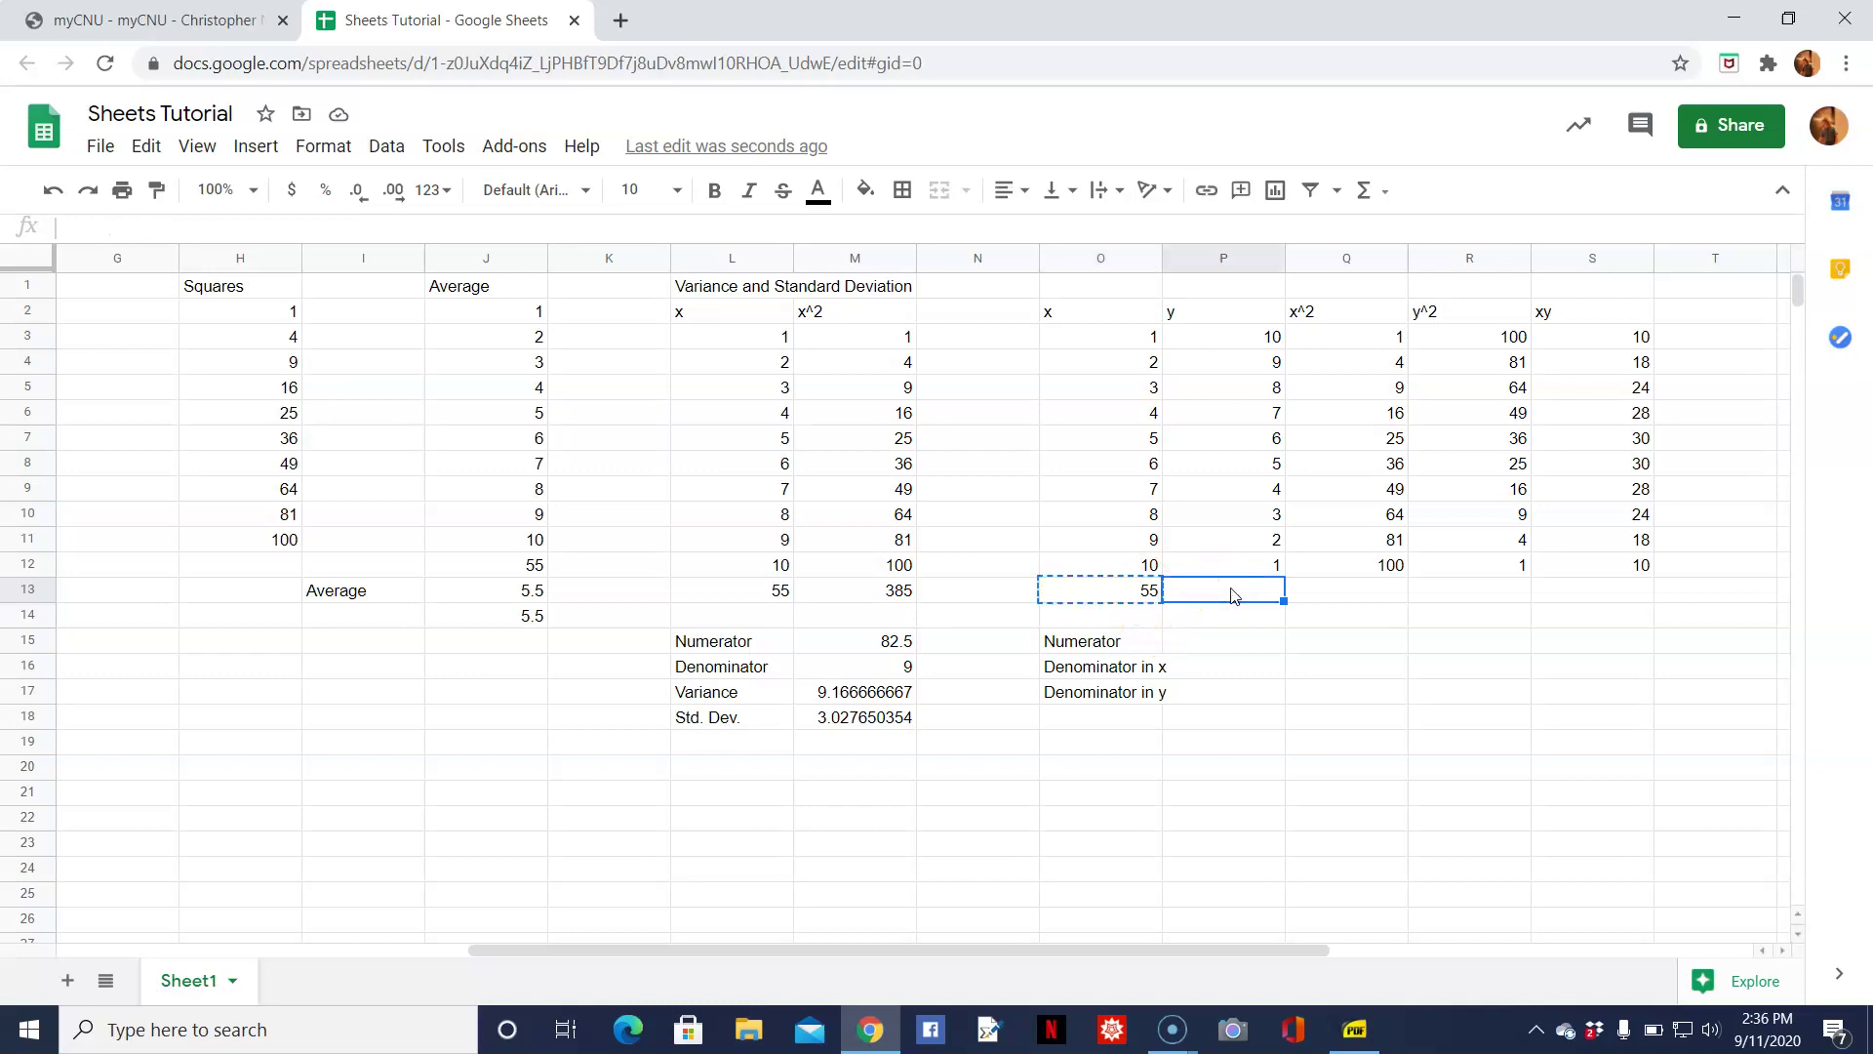
{"action": "key", "text": "shift+Right"}
{"action": "key", "text": "shift+Right"}
{"action": "key", "text": "shift+Right"}
{"action": "key", "text": "ctrl+v"}
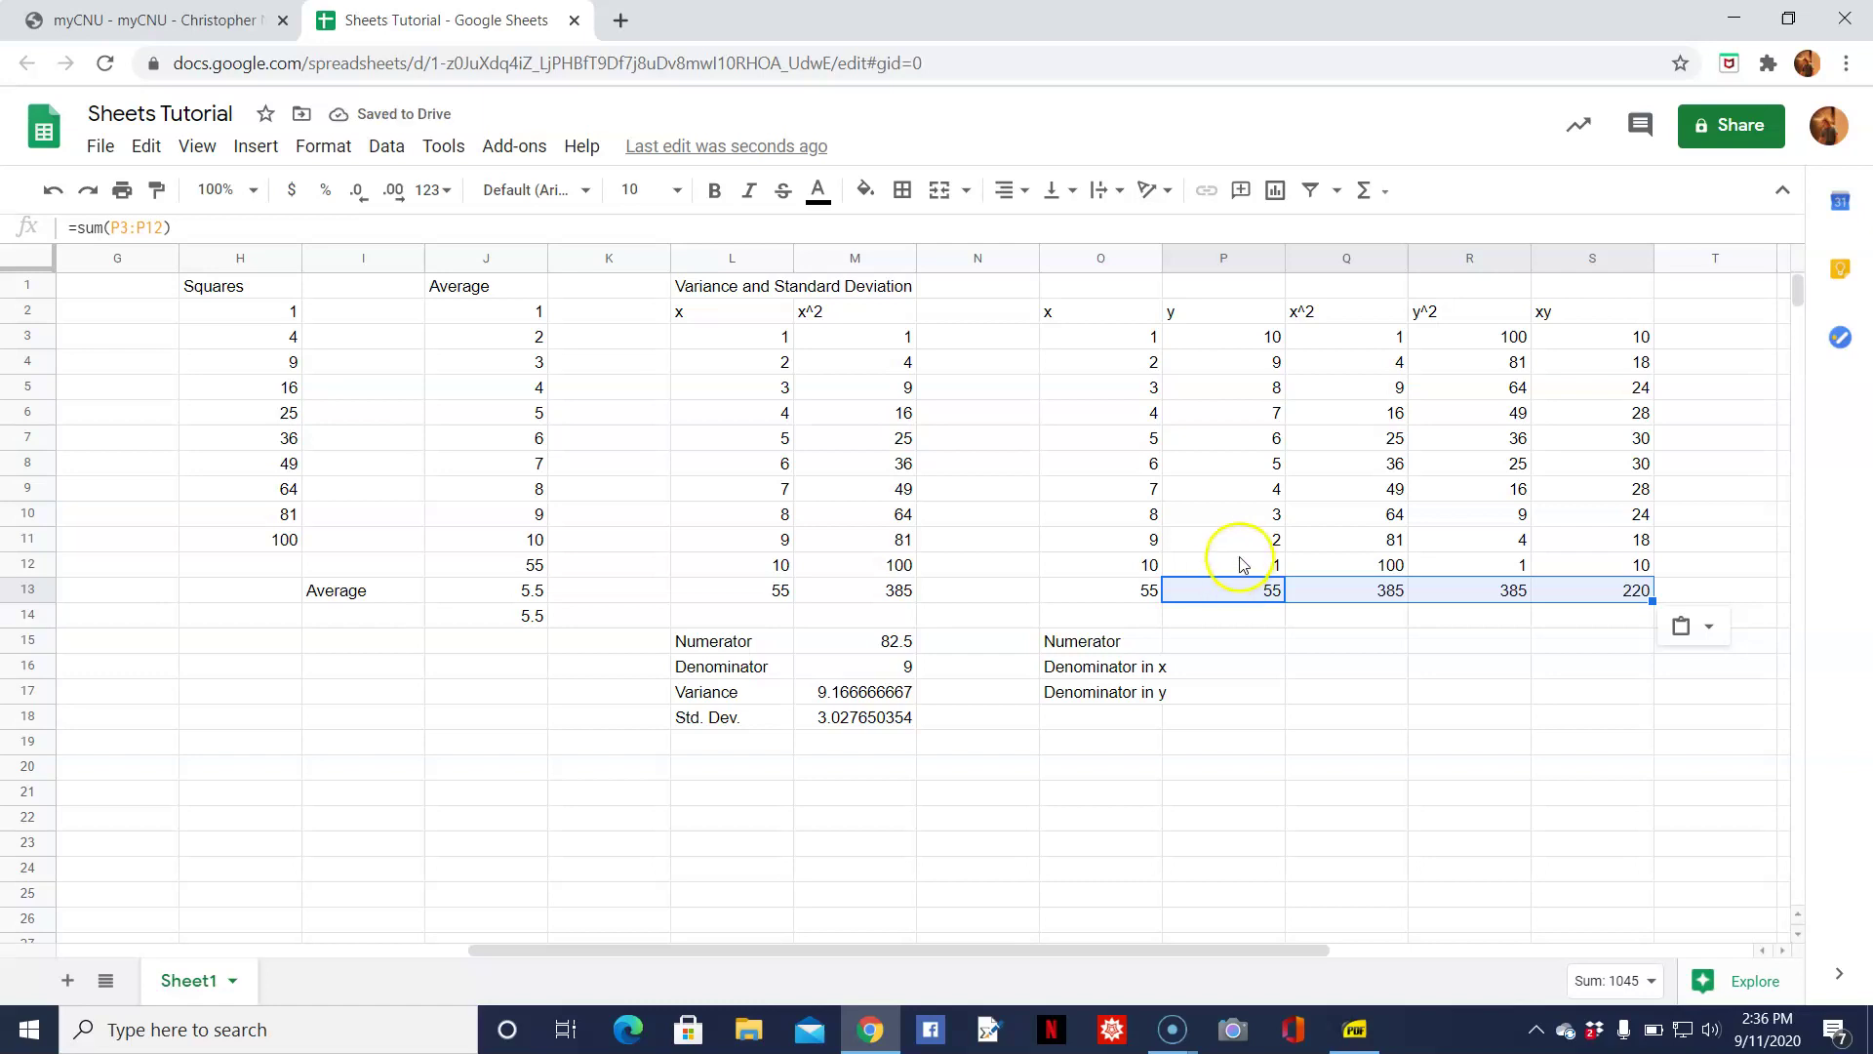
Inspect the range summed by the formula in cell Q13 below the x^2 column.
{"action": "left_click", "coordinate": [1362, 597]}
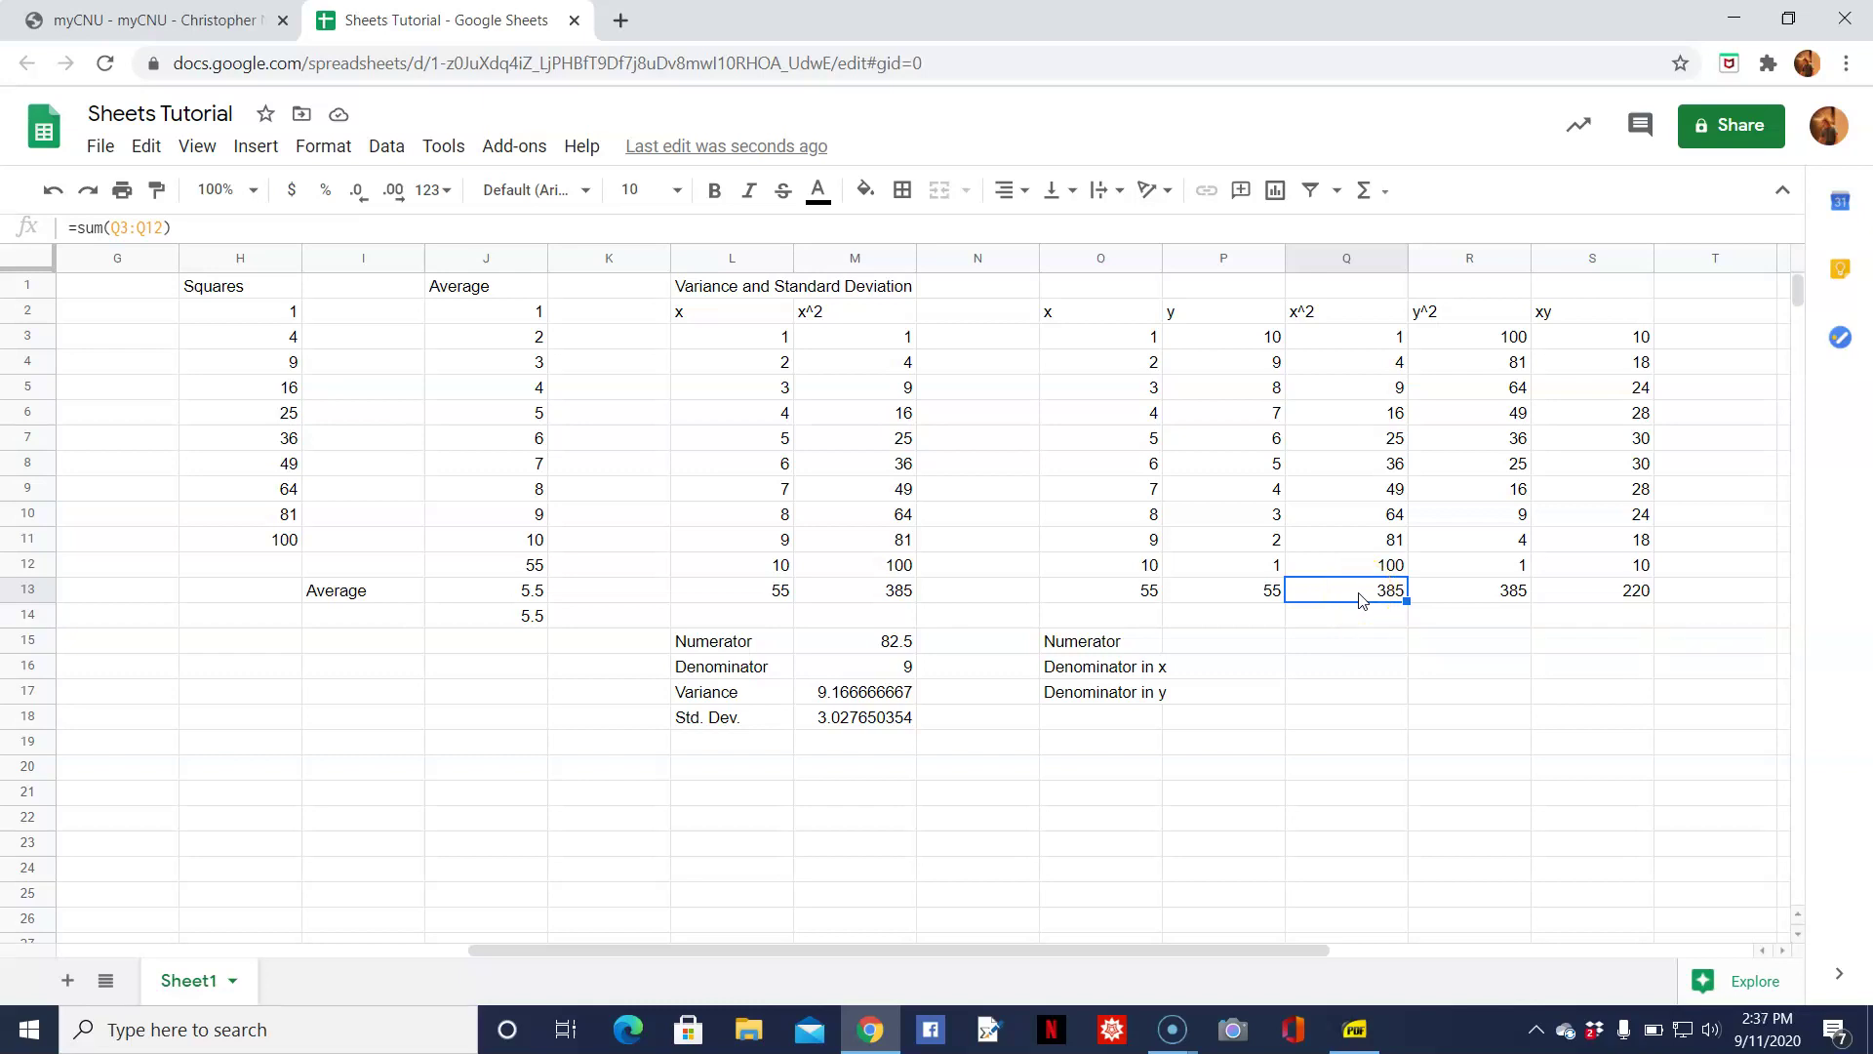
{"action": "double_click", "coordinate": [1360, 593]}
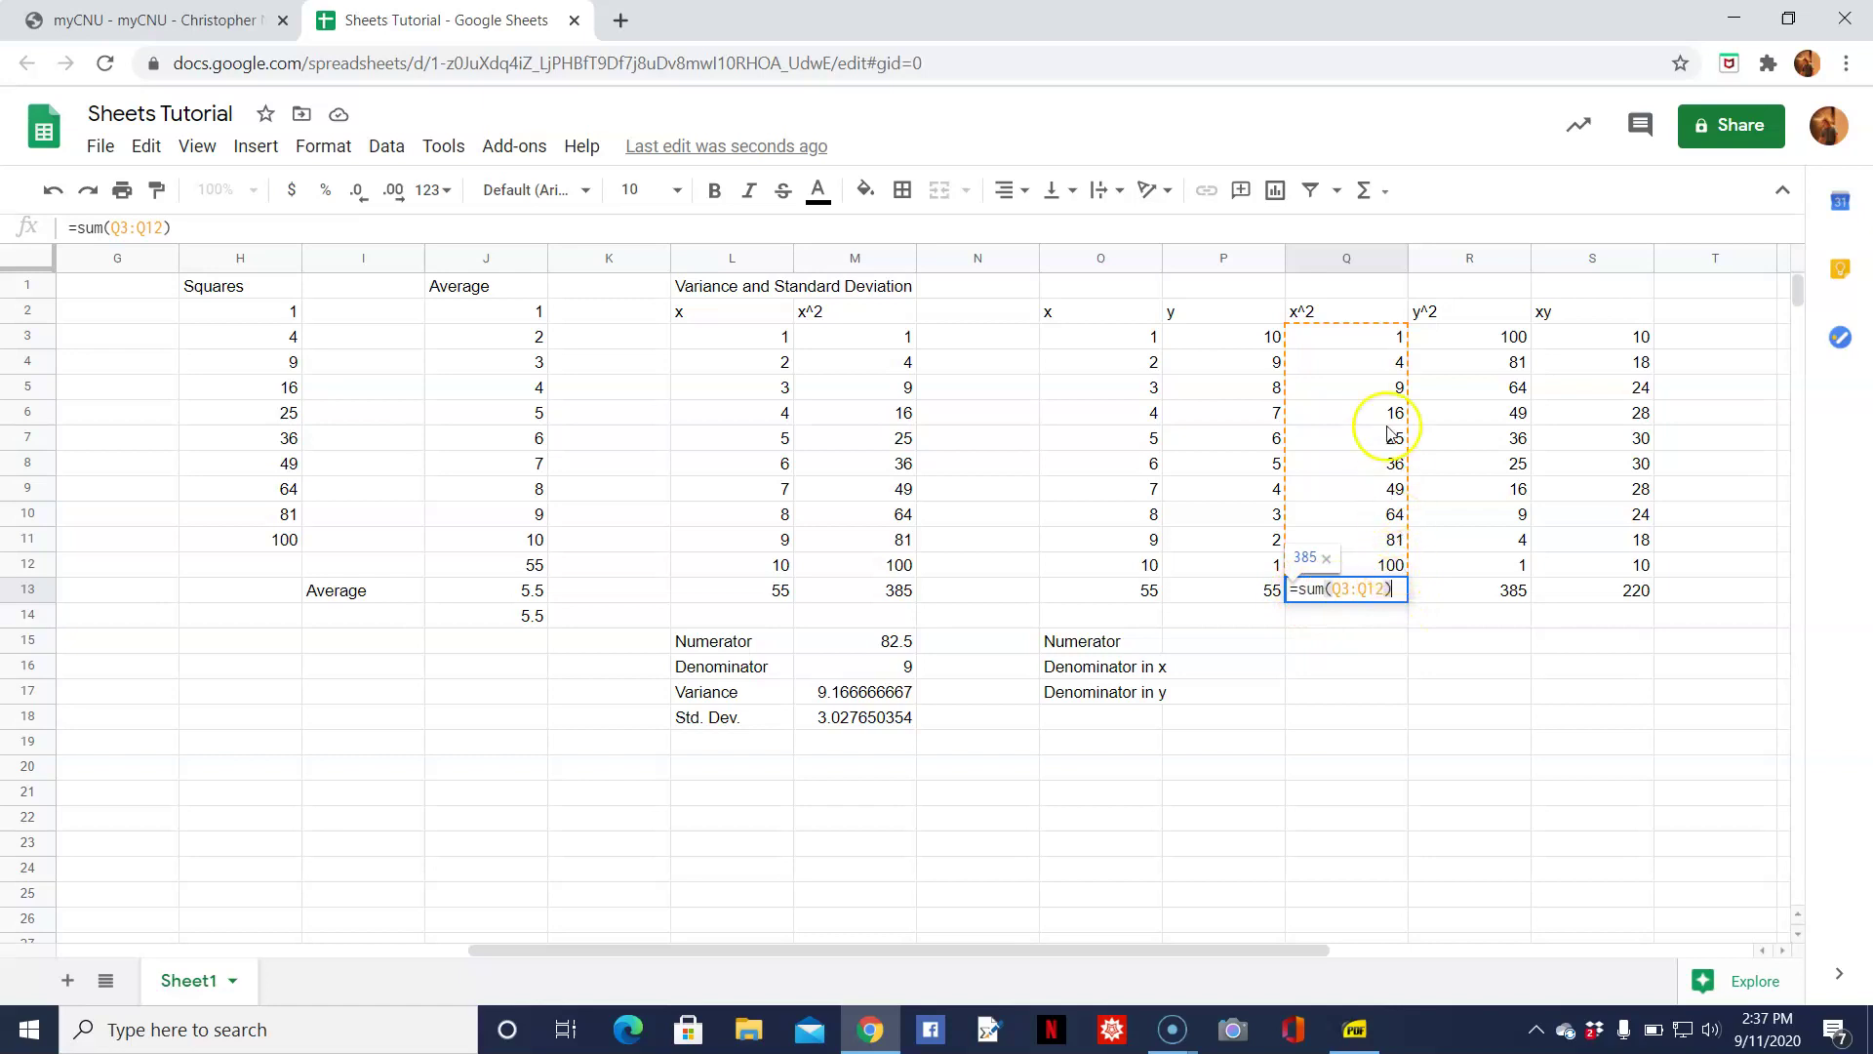
{"action": "left_click", "coordinate": [1392, 598]}
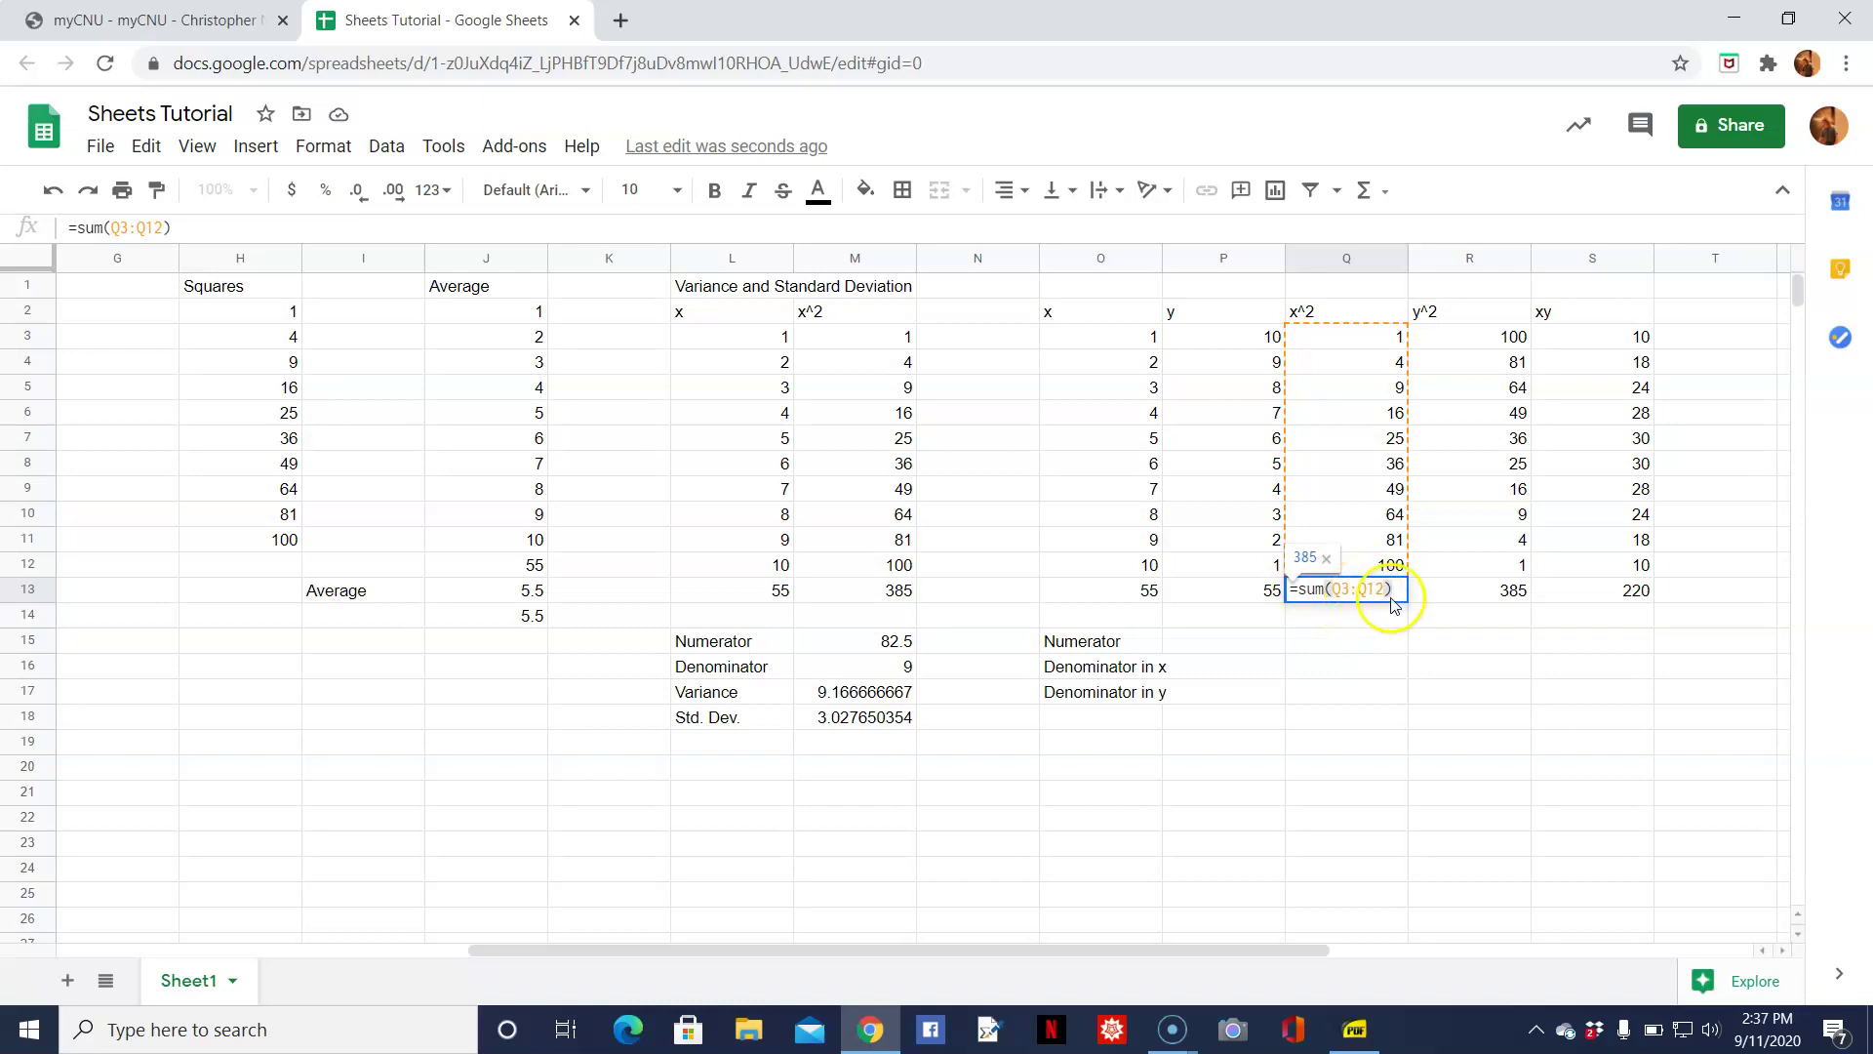
{"action": "key", "text": "Return"}
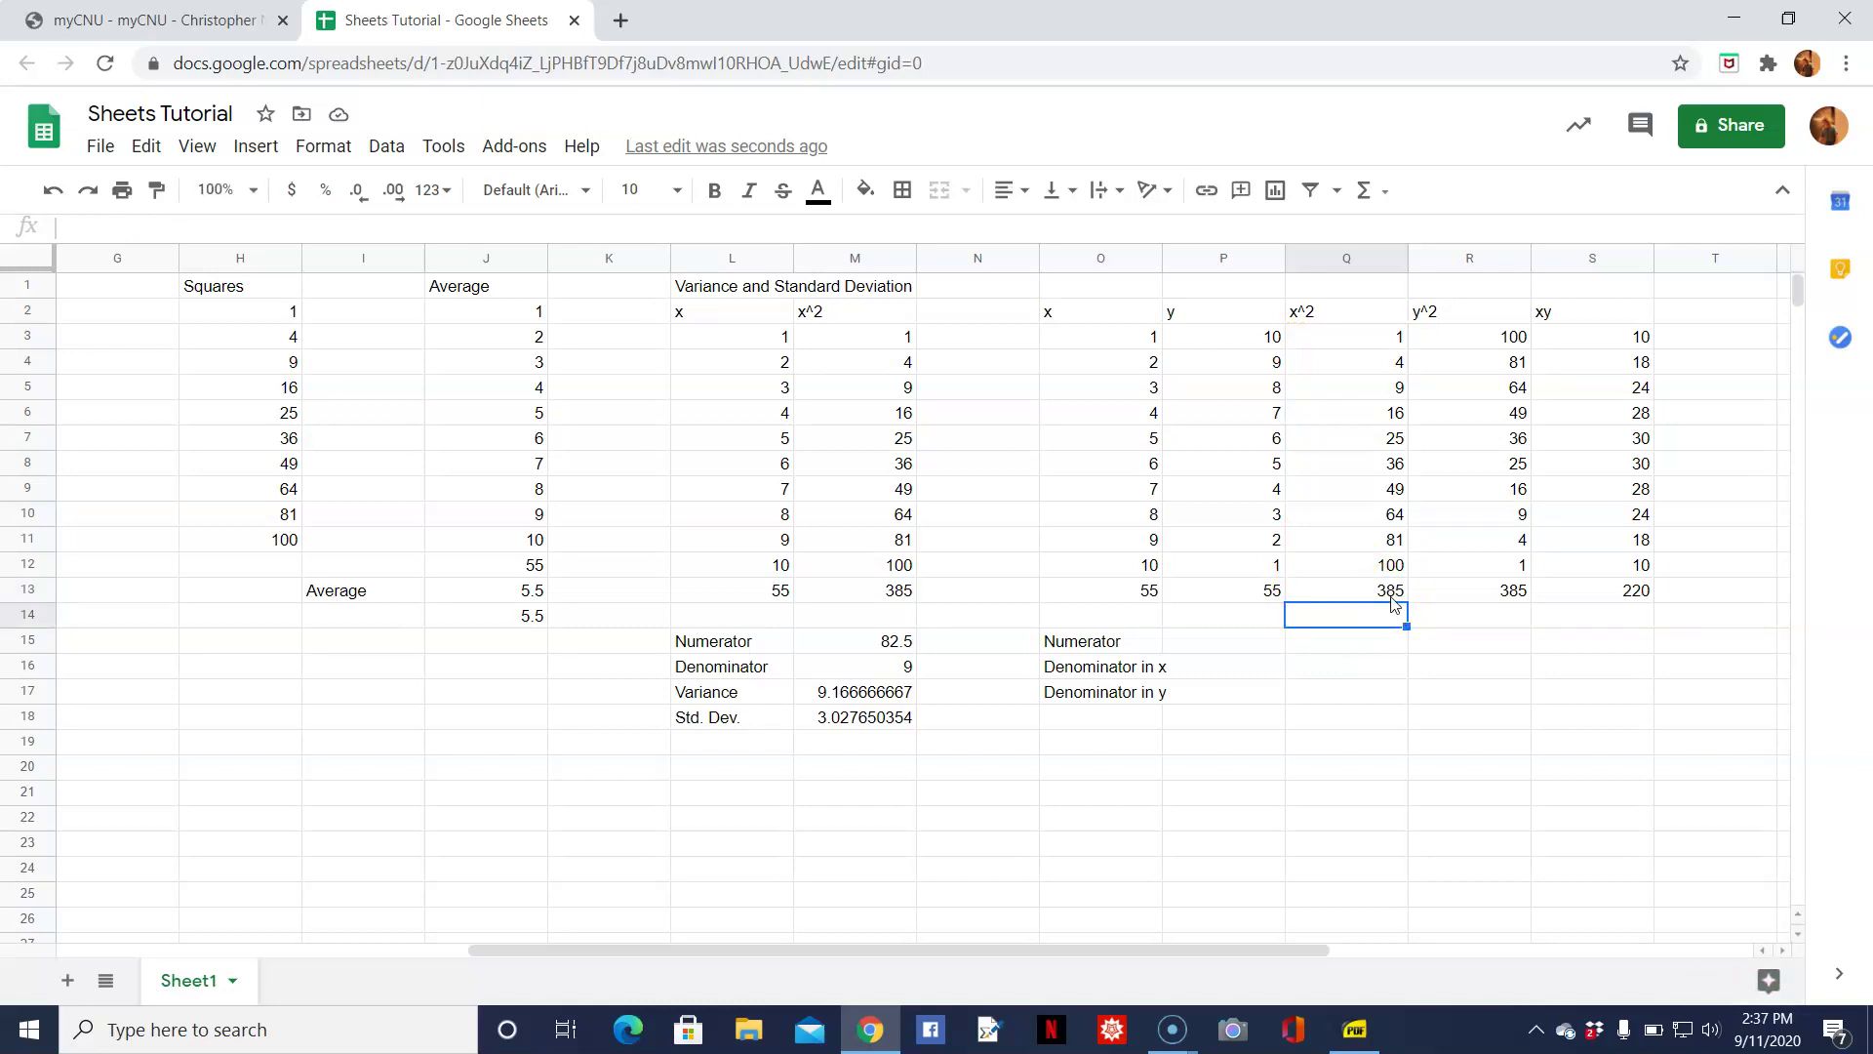
Enter the numerator formula =10*S13-O13*P13 in cell Q15.
{"action": "key", "text": "Down"}
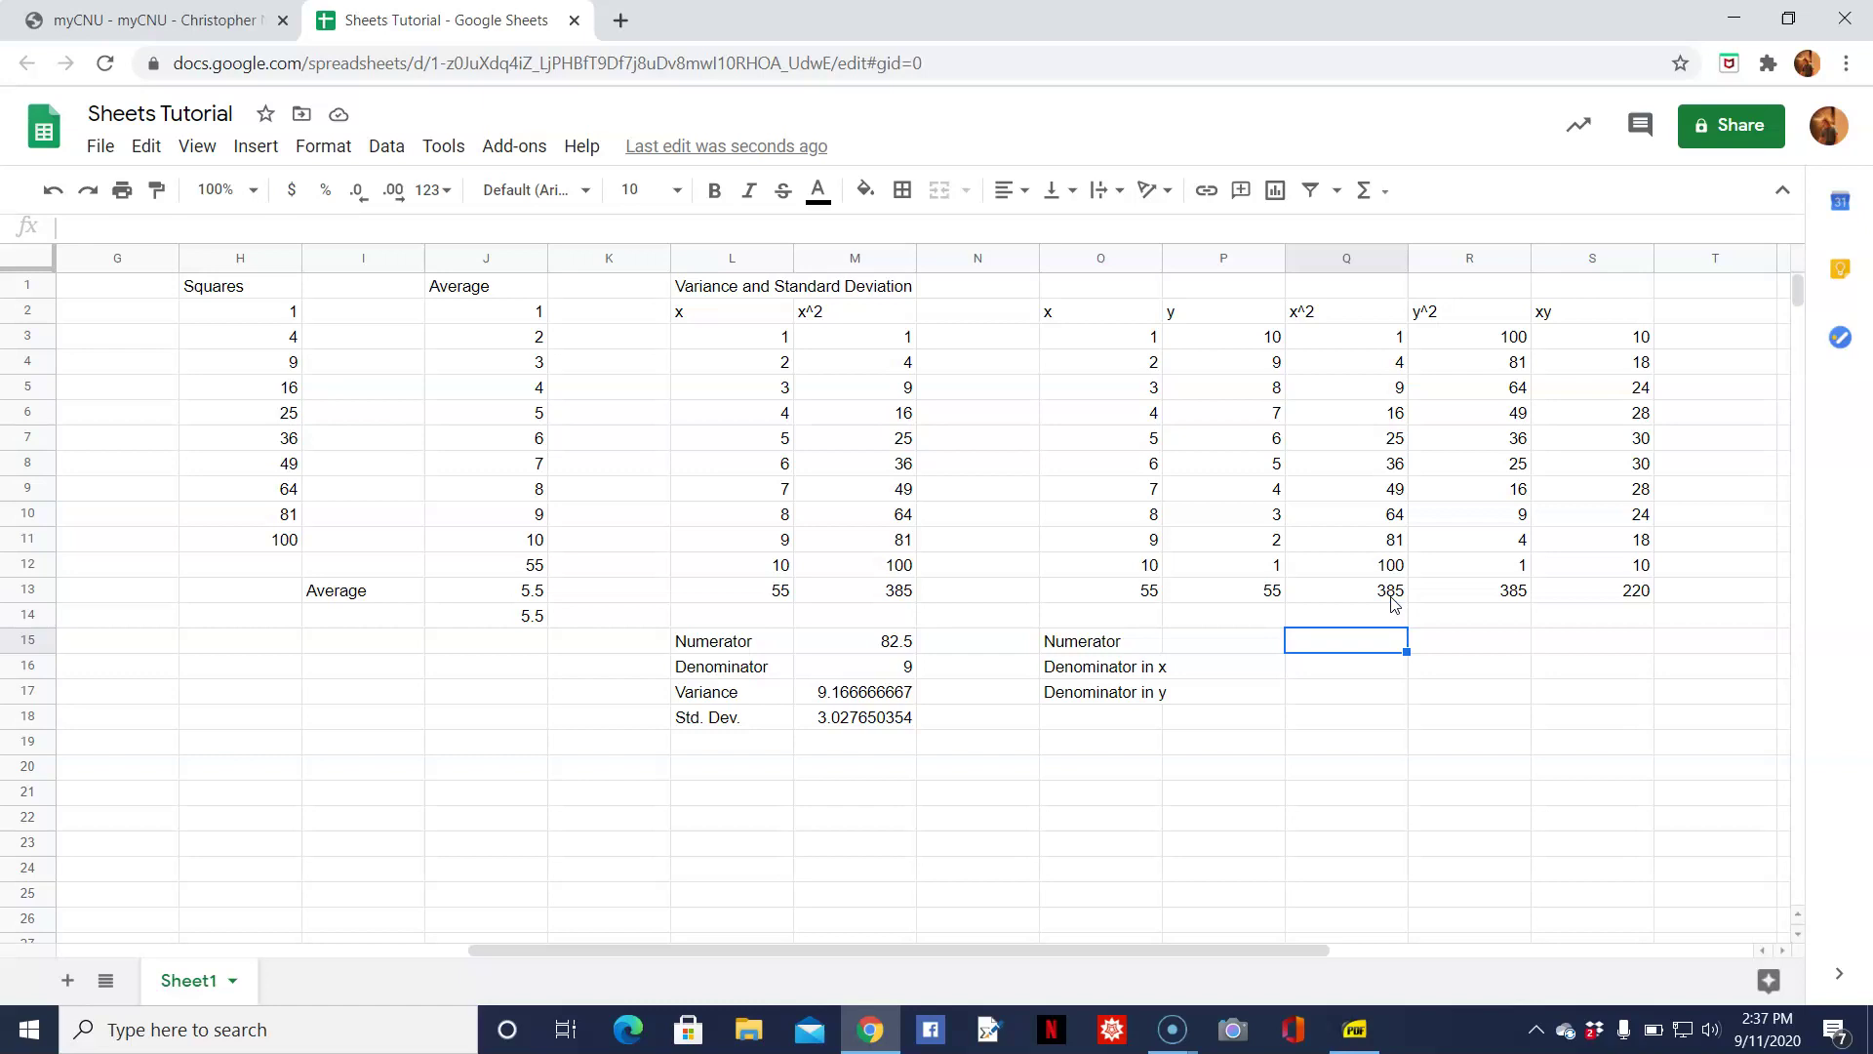
{"action": "key", "text": "Right"}
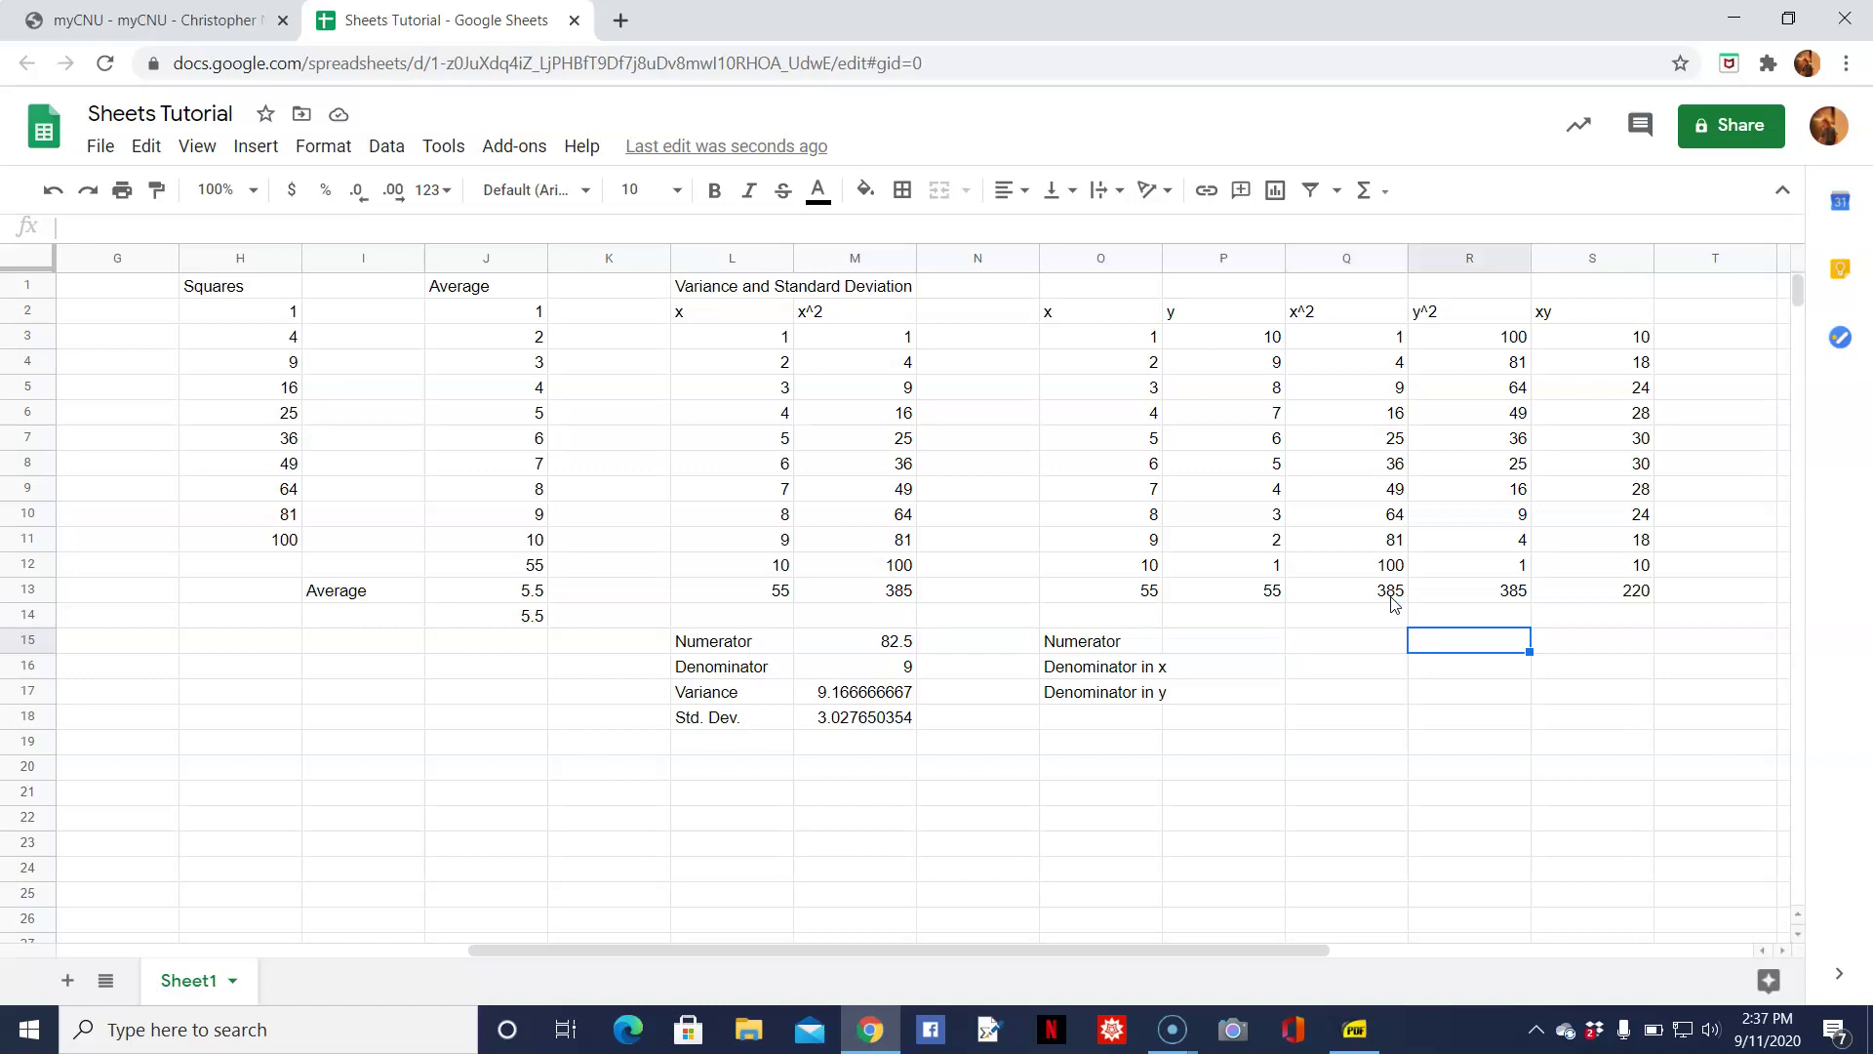
{"action": "key", "text": "Left"}
{"action": "type", "text": "=1"}
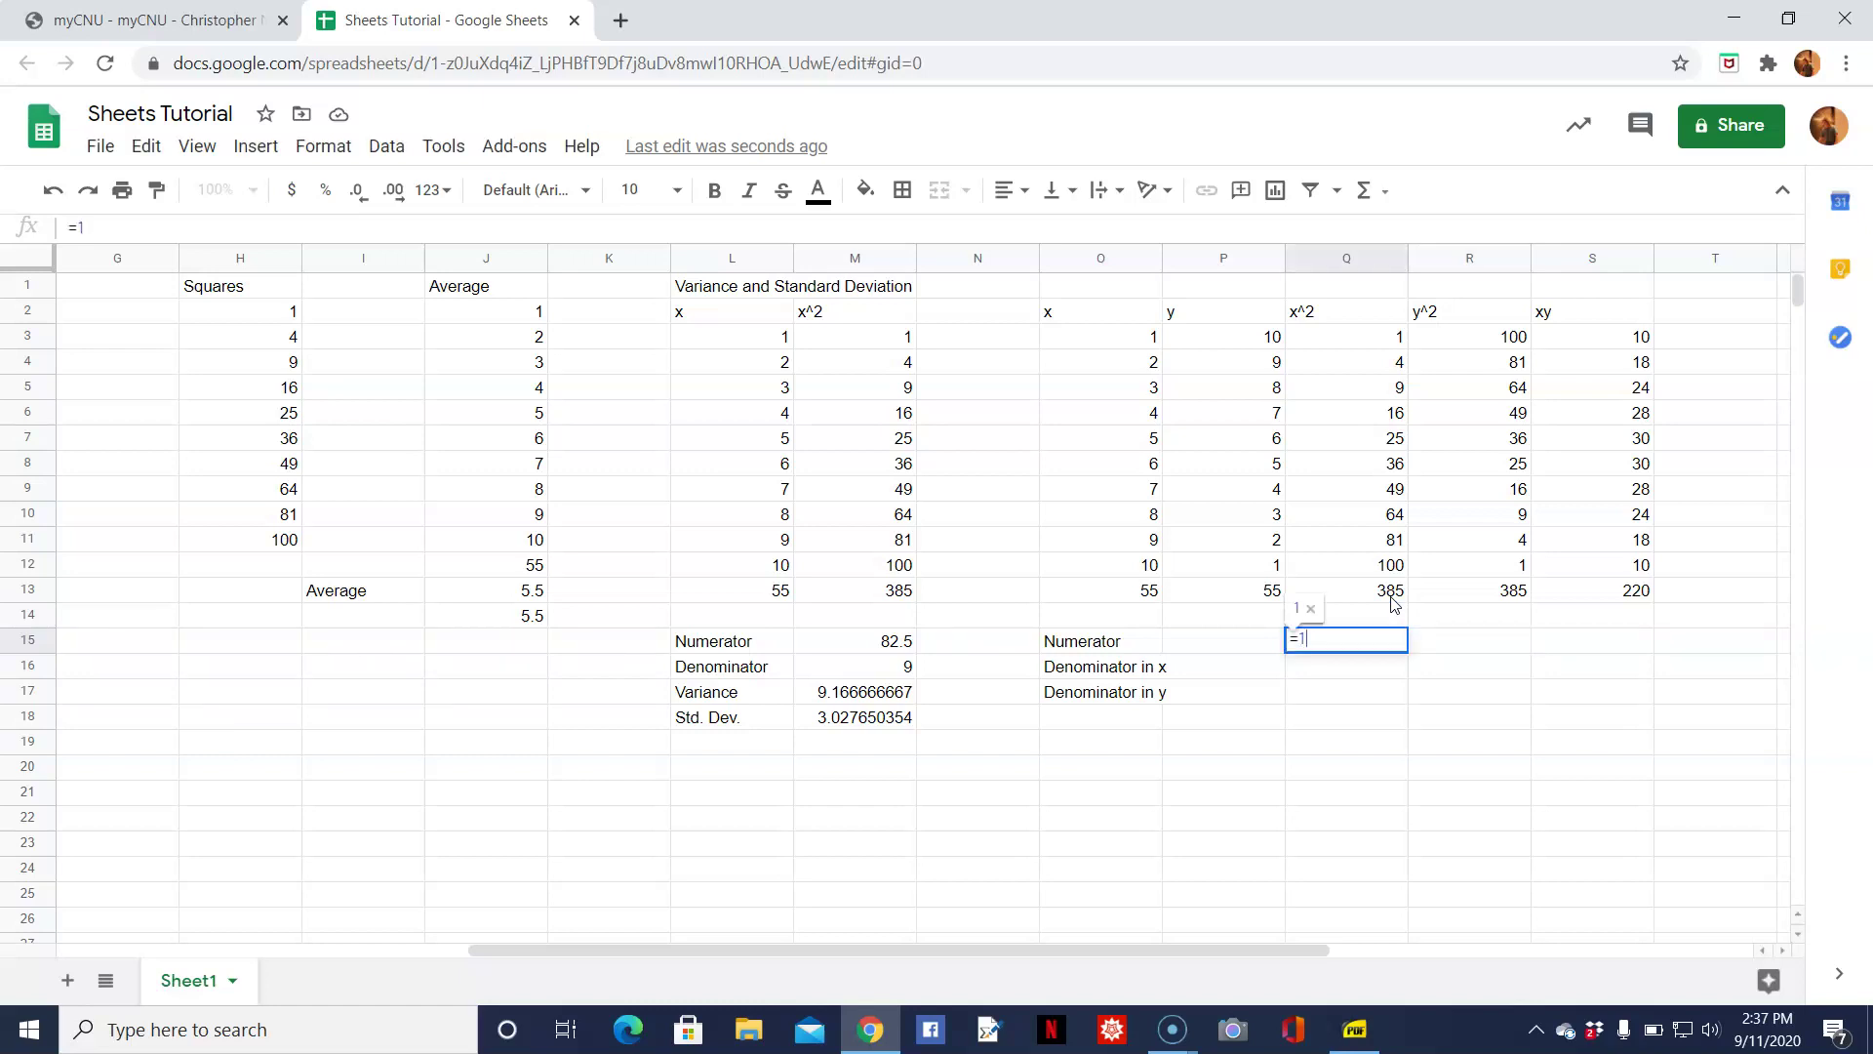
{"action": "type", "text": "0*"}
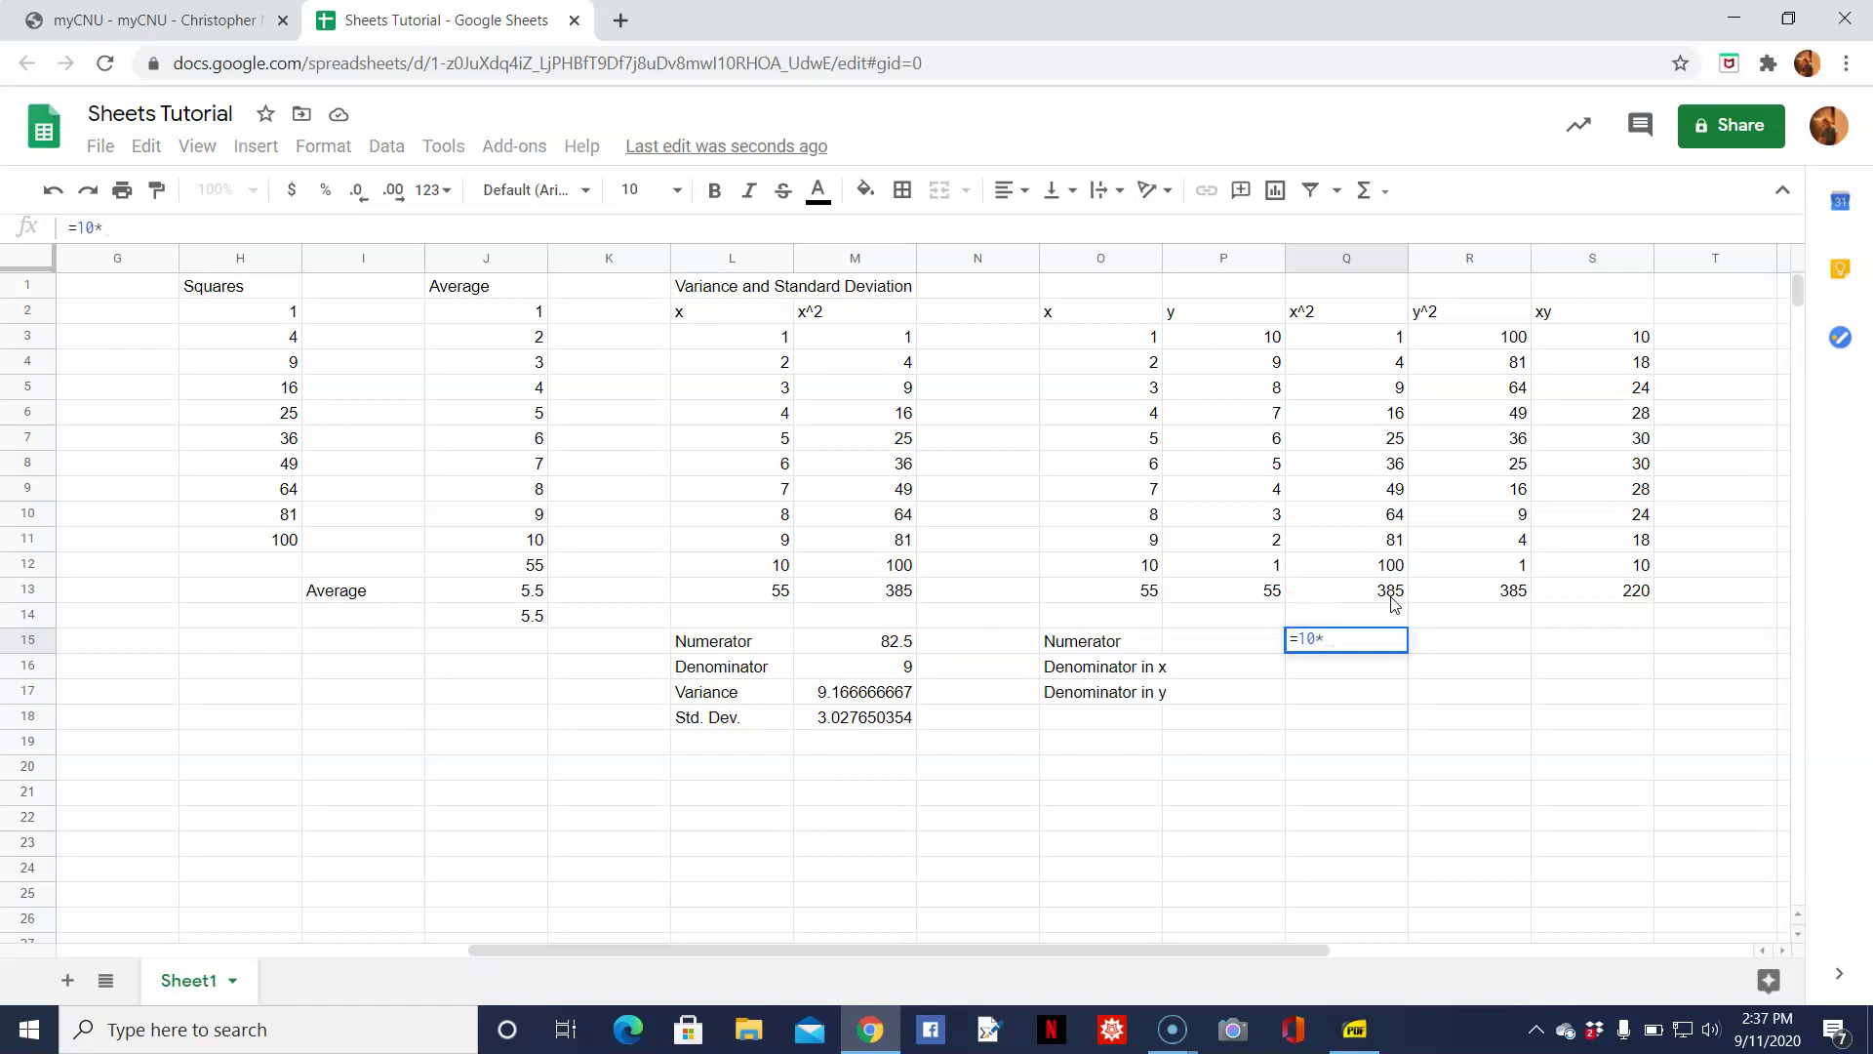
{"action": "key", "text": "Up"}
{"action": "key", "text": "Up"}
{"action": "key", "text": "Right"}
{"action": "key", "text": "Right"}
{"action": "key", "text": "Right"}
{"action": "key", "text": "Left"}
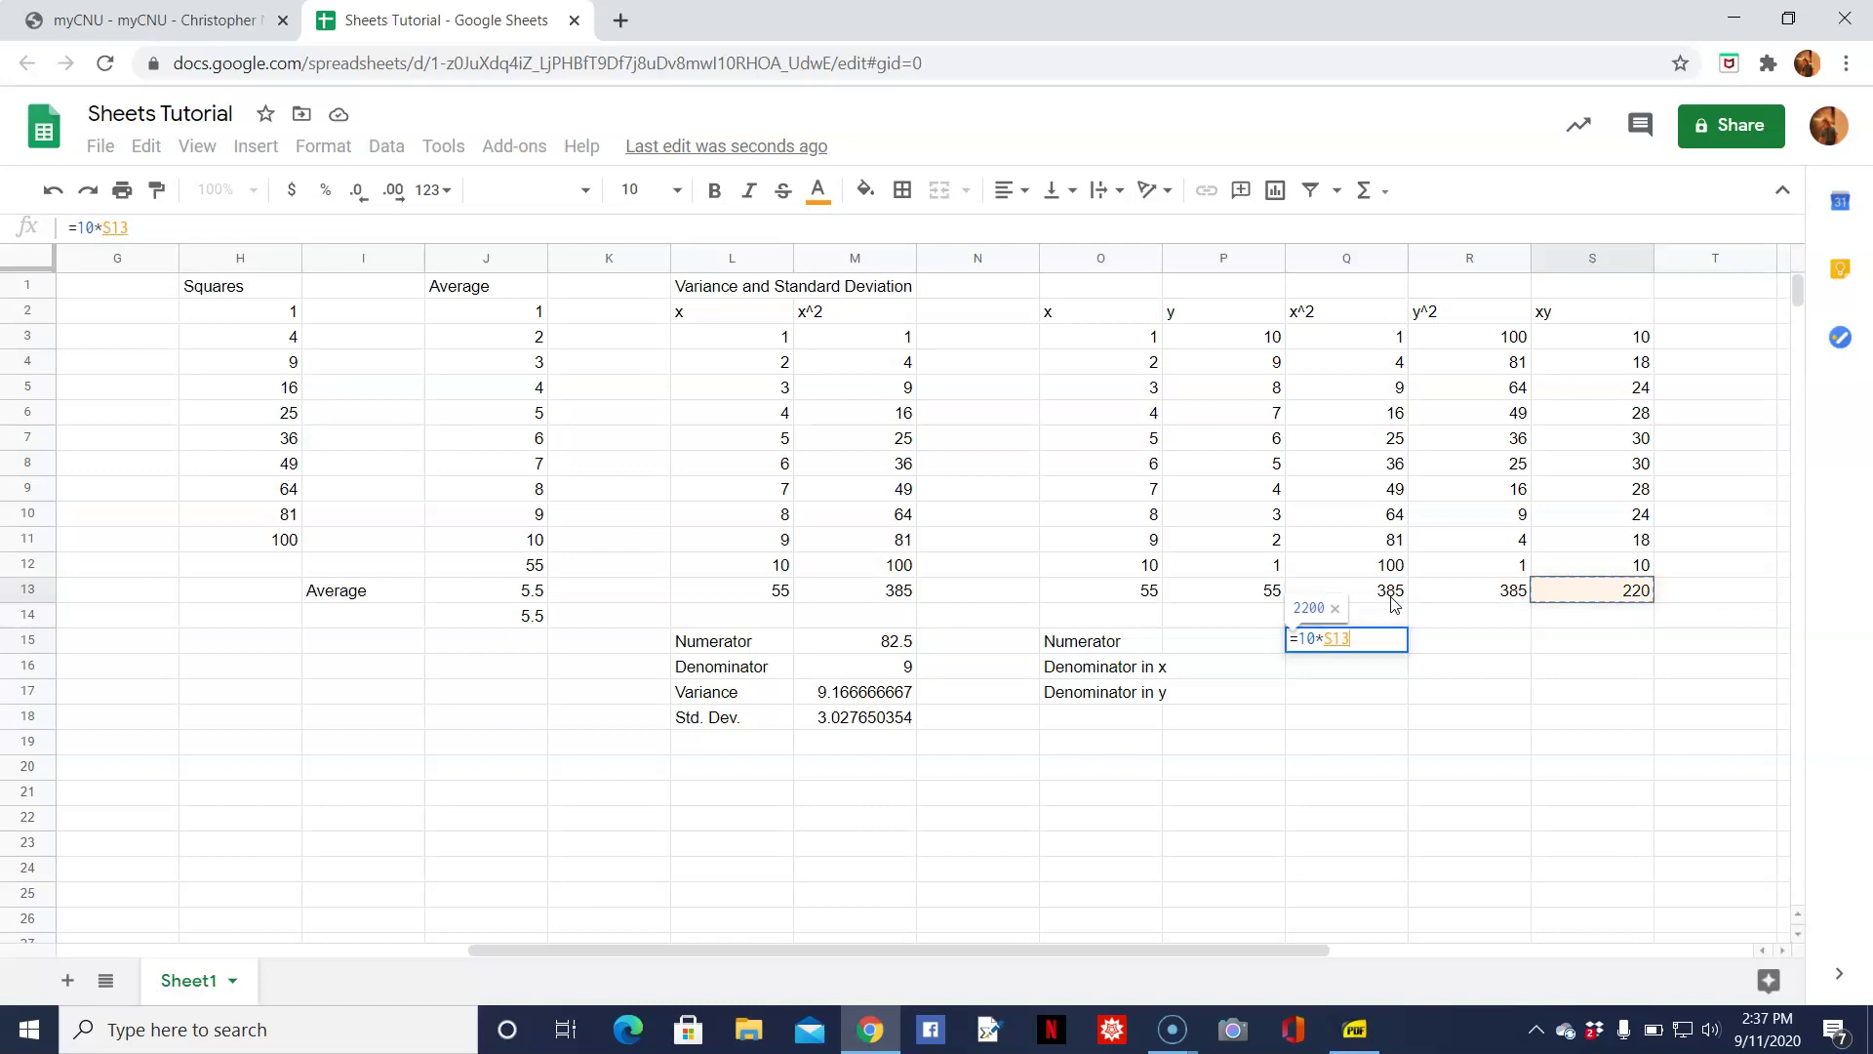
{"action": "type", "text": "-"}
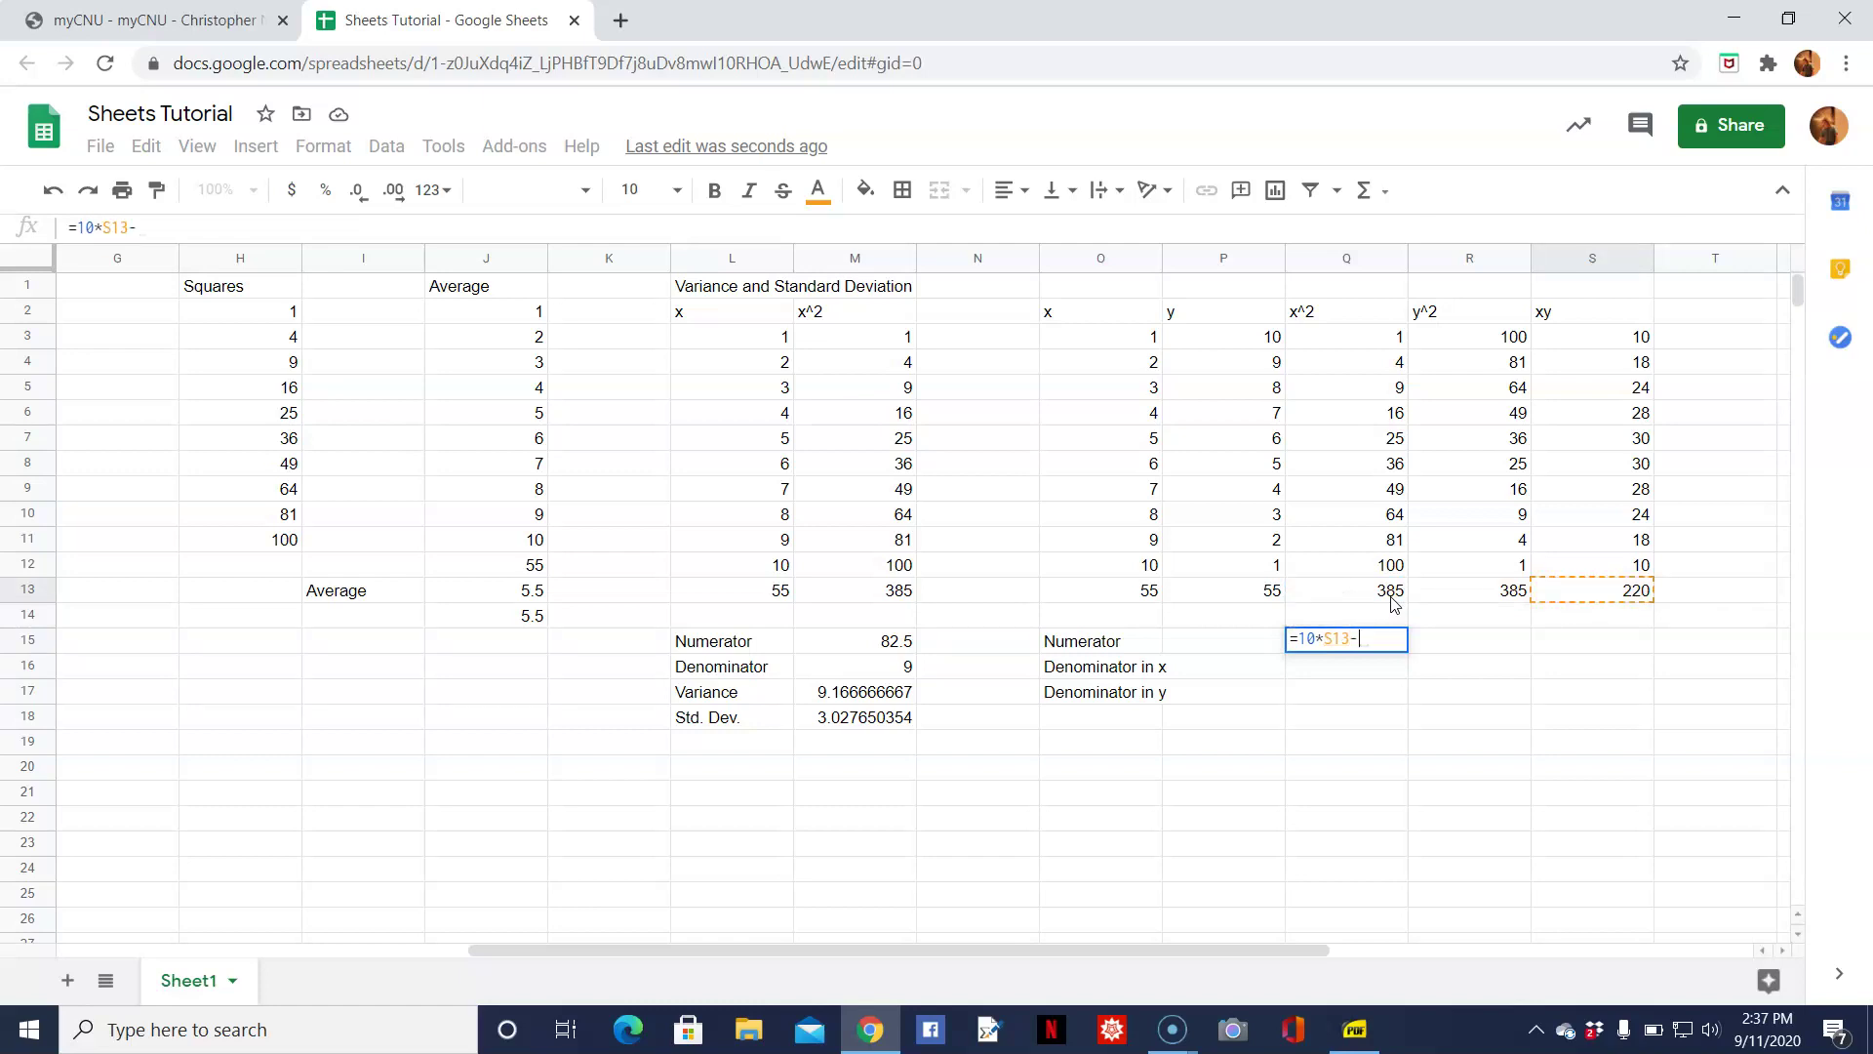
{"action": "key", "text": "Left"}
{"action": "key", "text": "Left"}
{"action": "key", "text": "Left"}
{"action": "key", "text": "Up"}
{"action": "key", "text": "Up"}
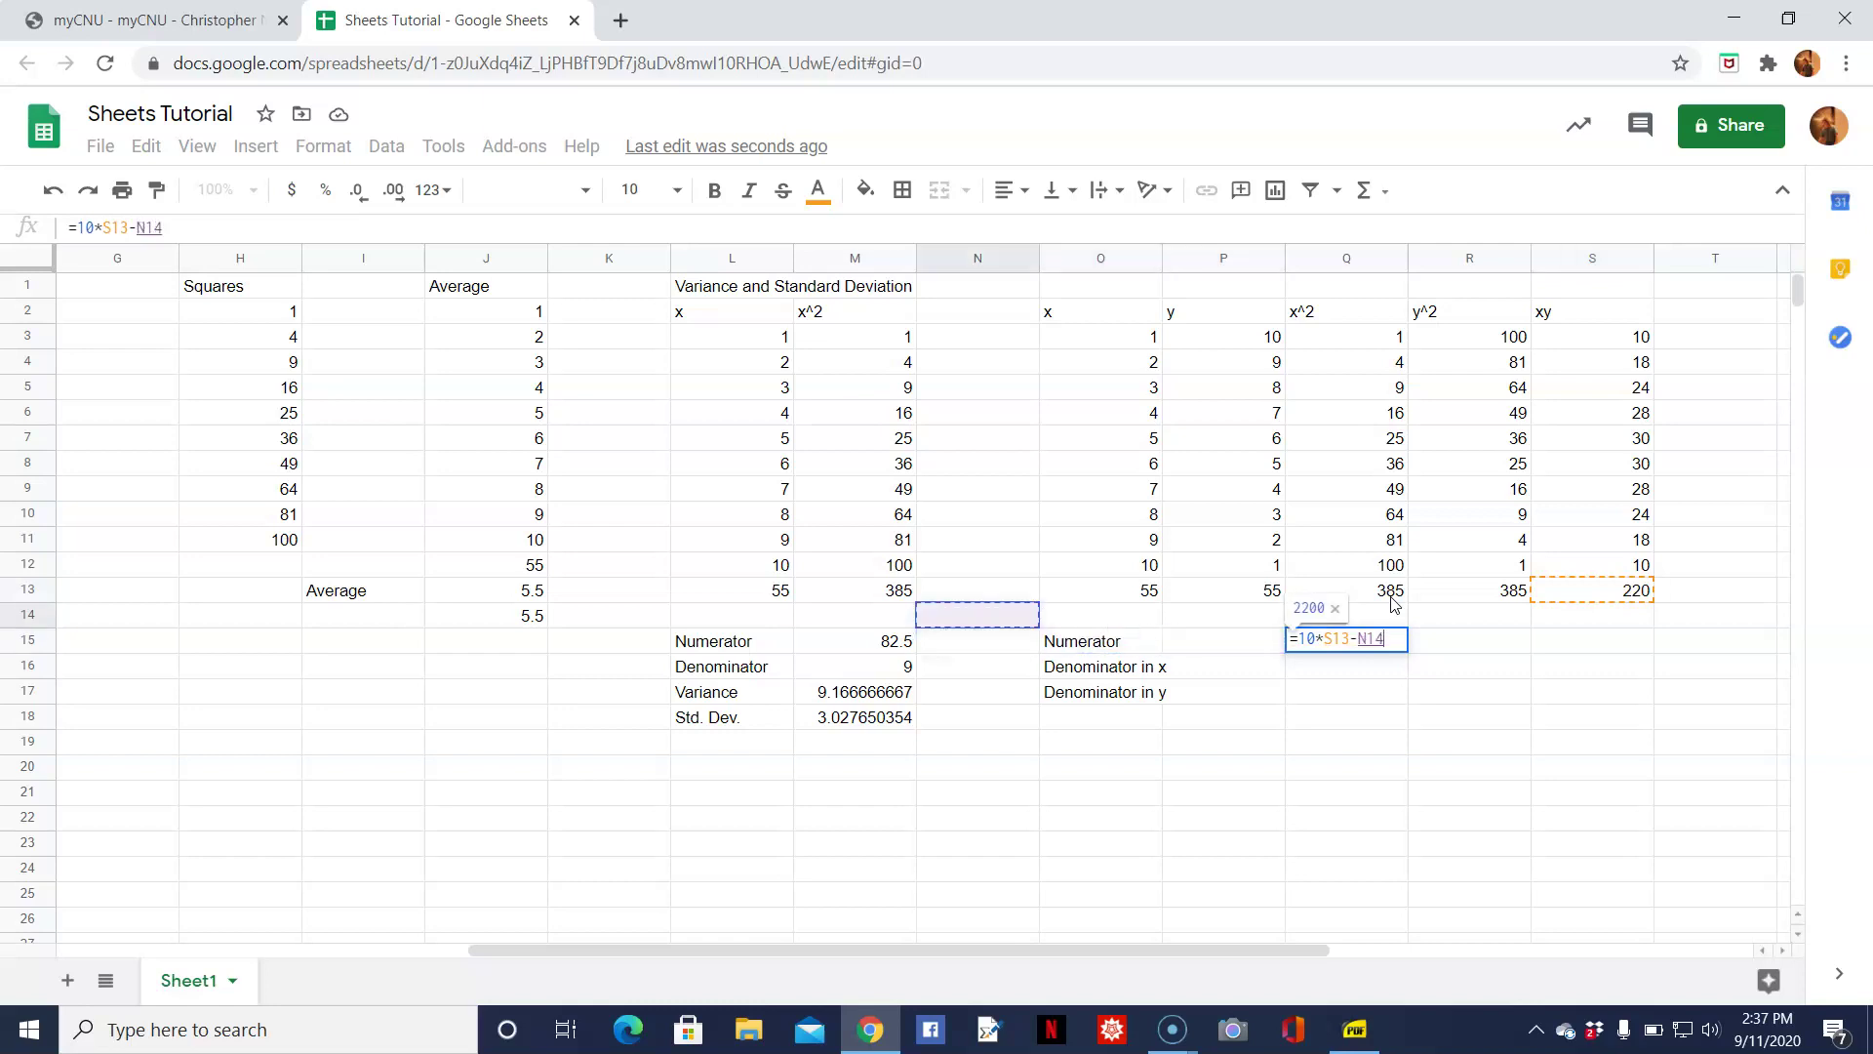
{"action": "key", "text": "Right"}
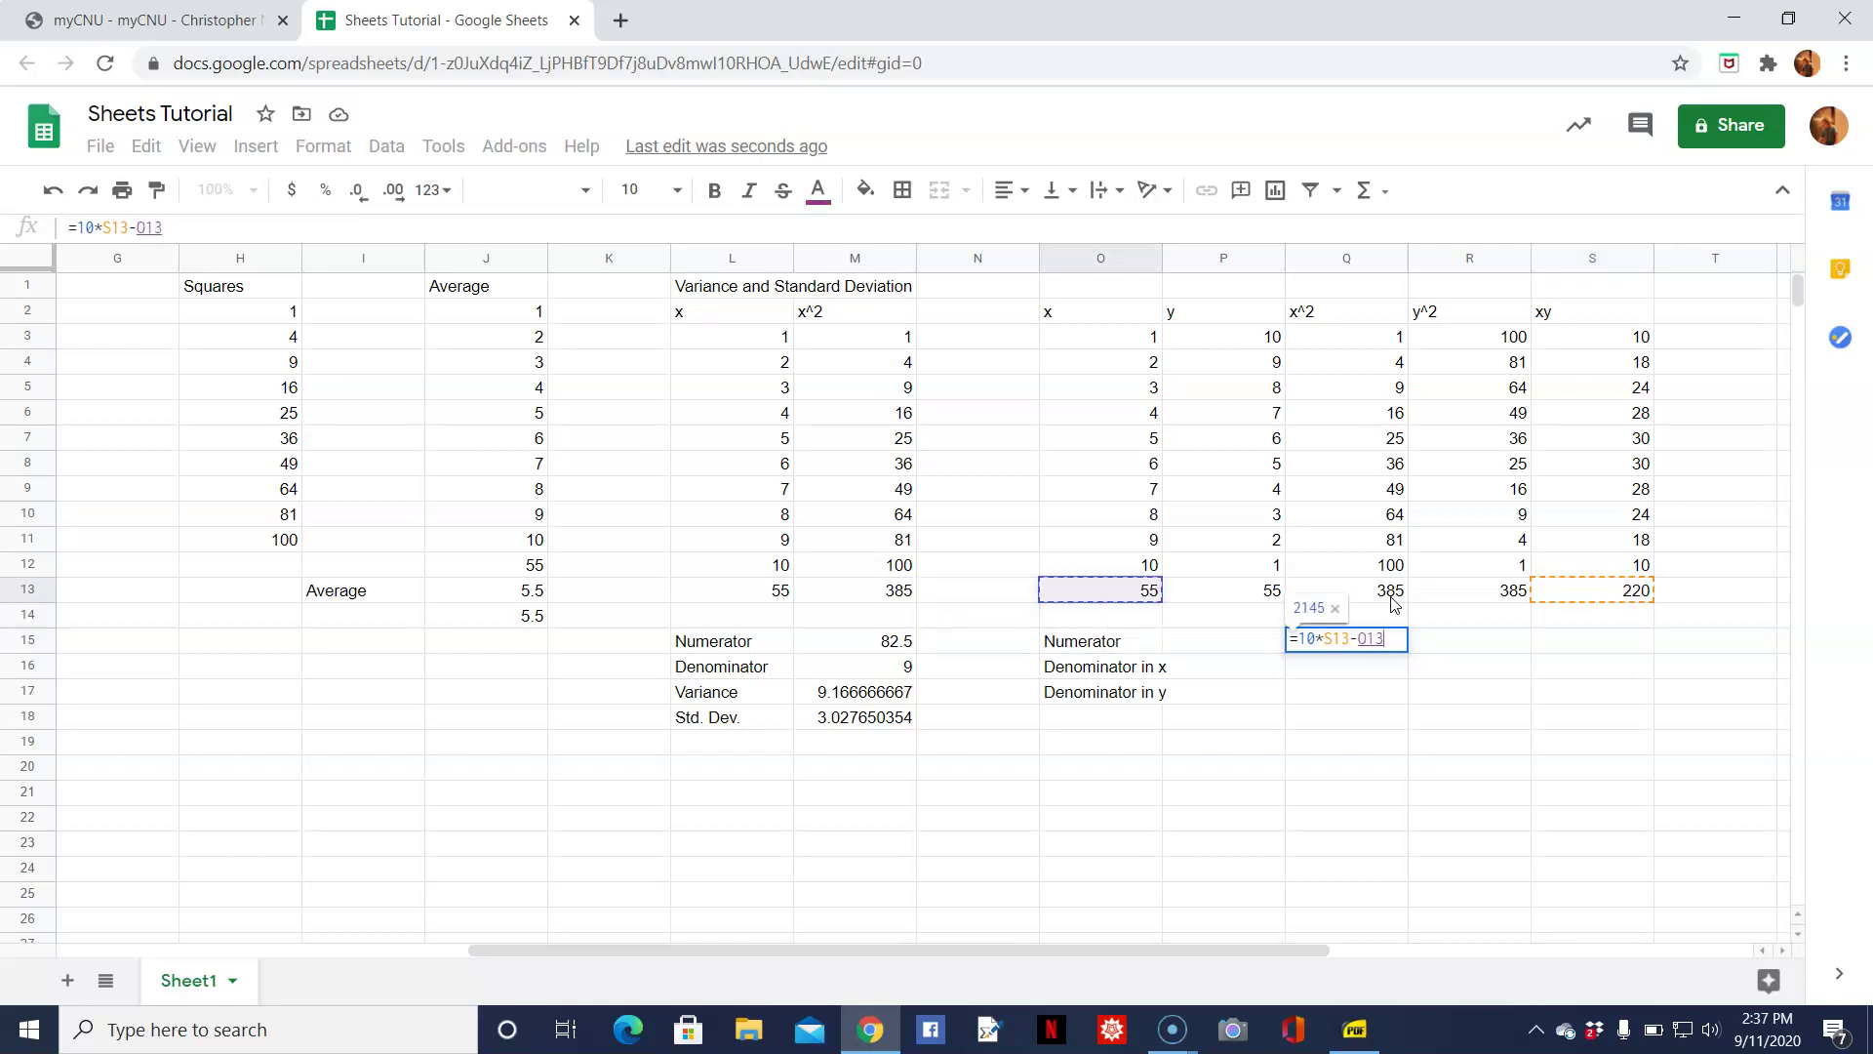
{"action": "type", "text": "*"}
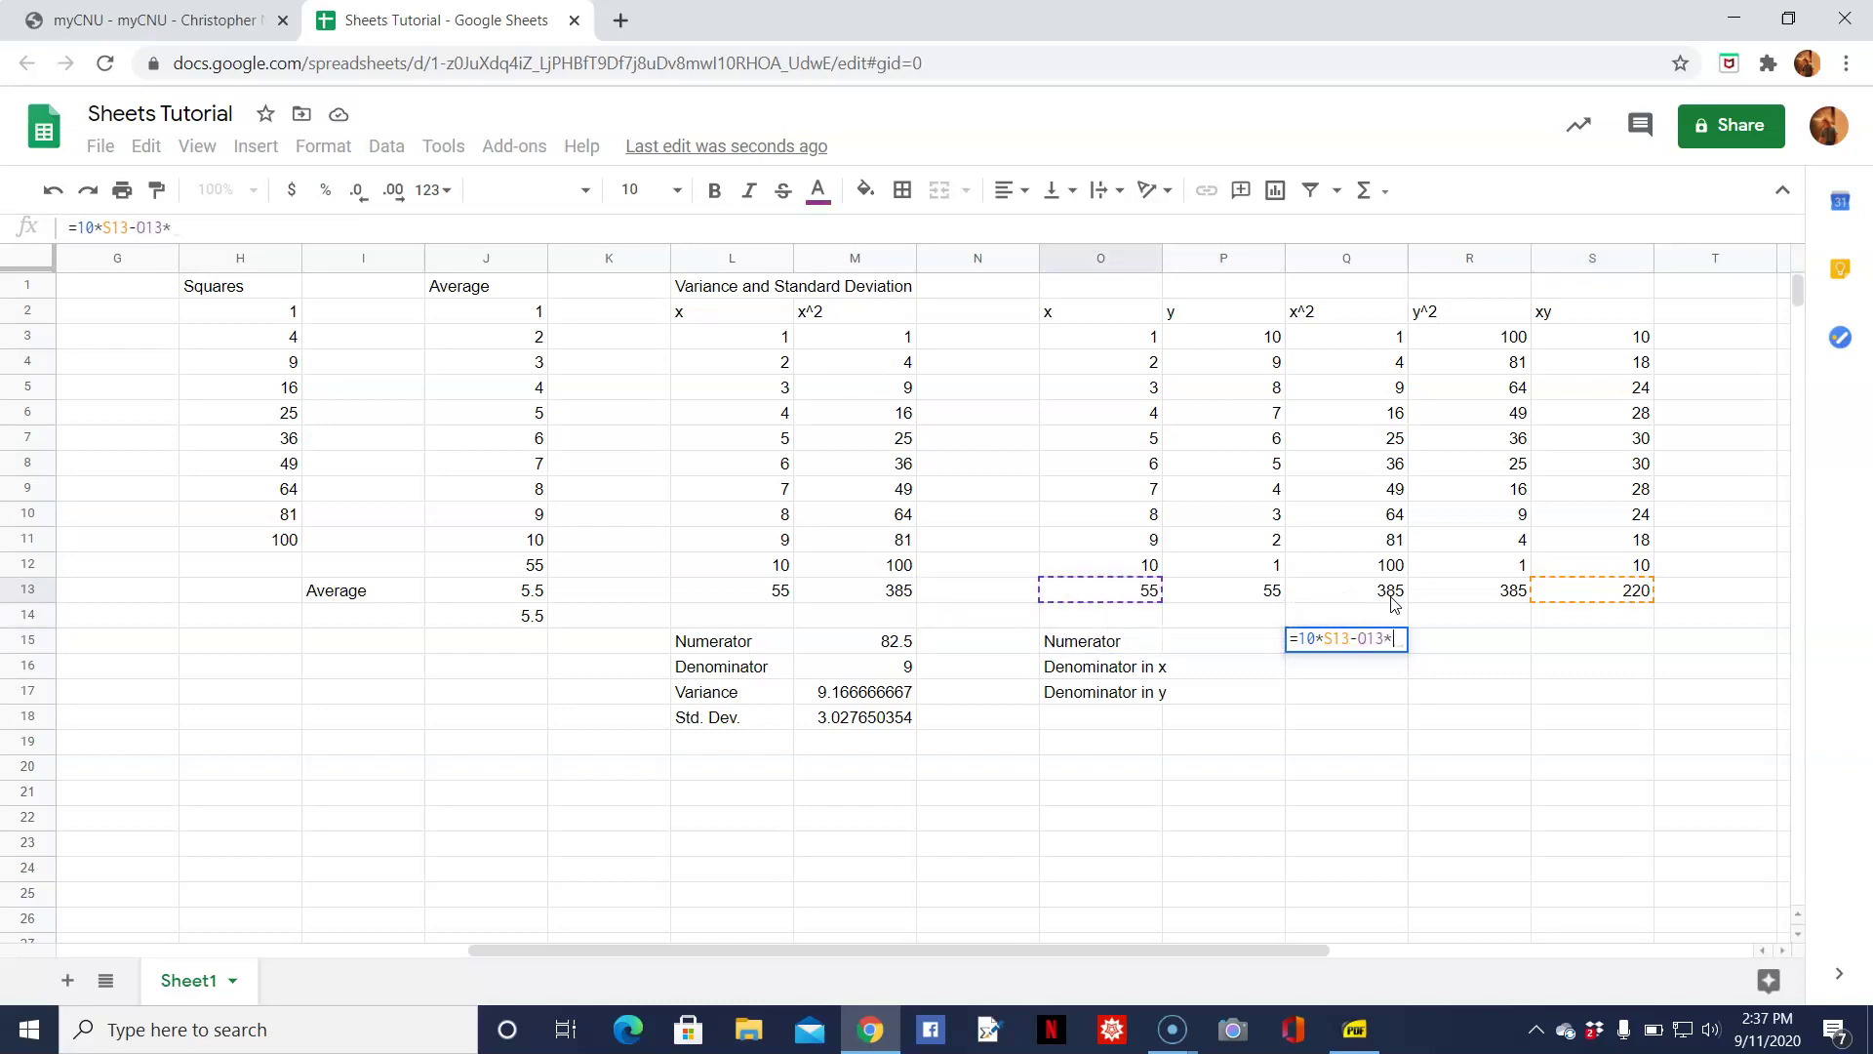
{"action": "key", "text": "Up"}
{"action": "key", "text": "Up"}
{"action": "key", "text": "Left"}
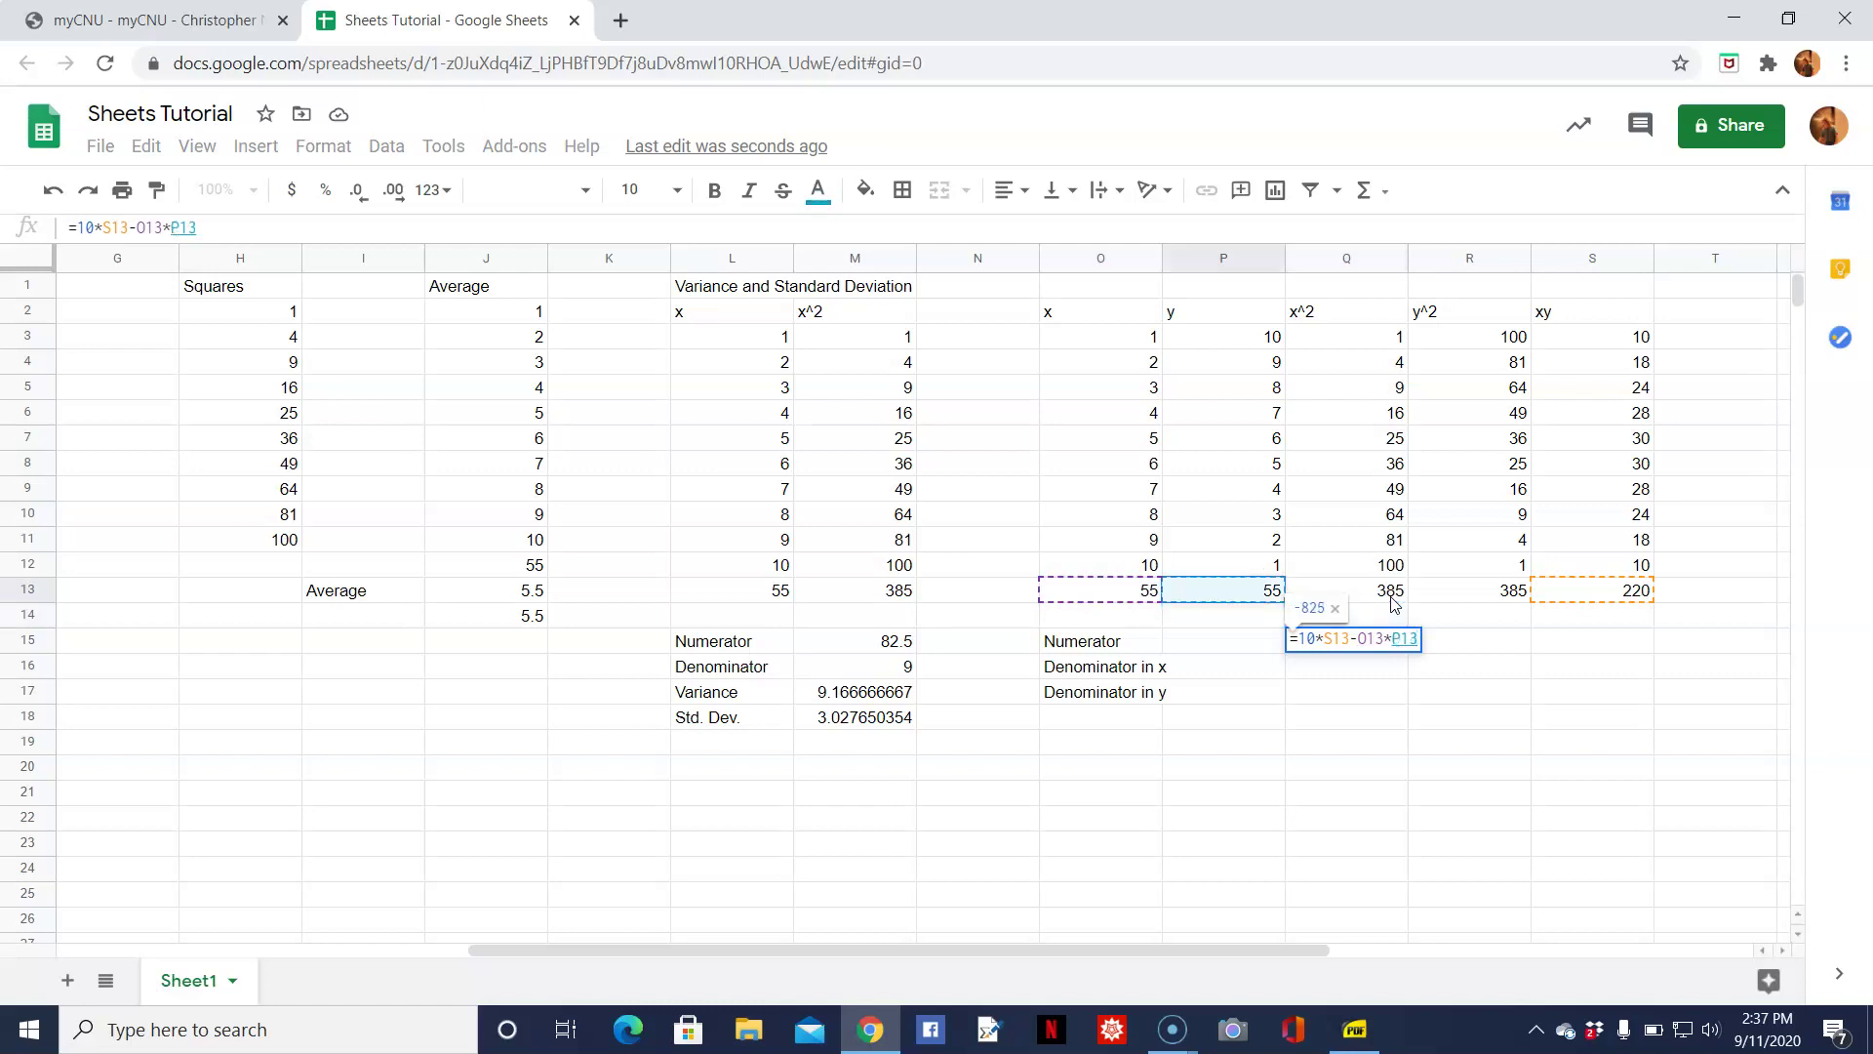
{"action": "key", "text": "Return"}
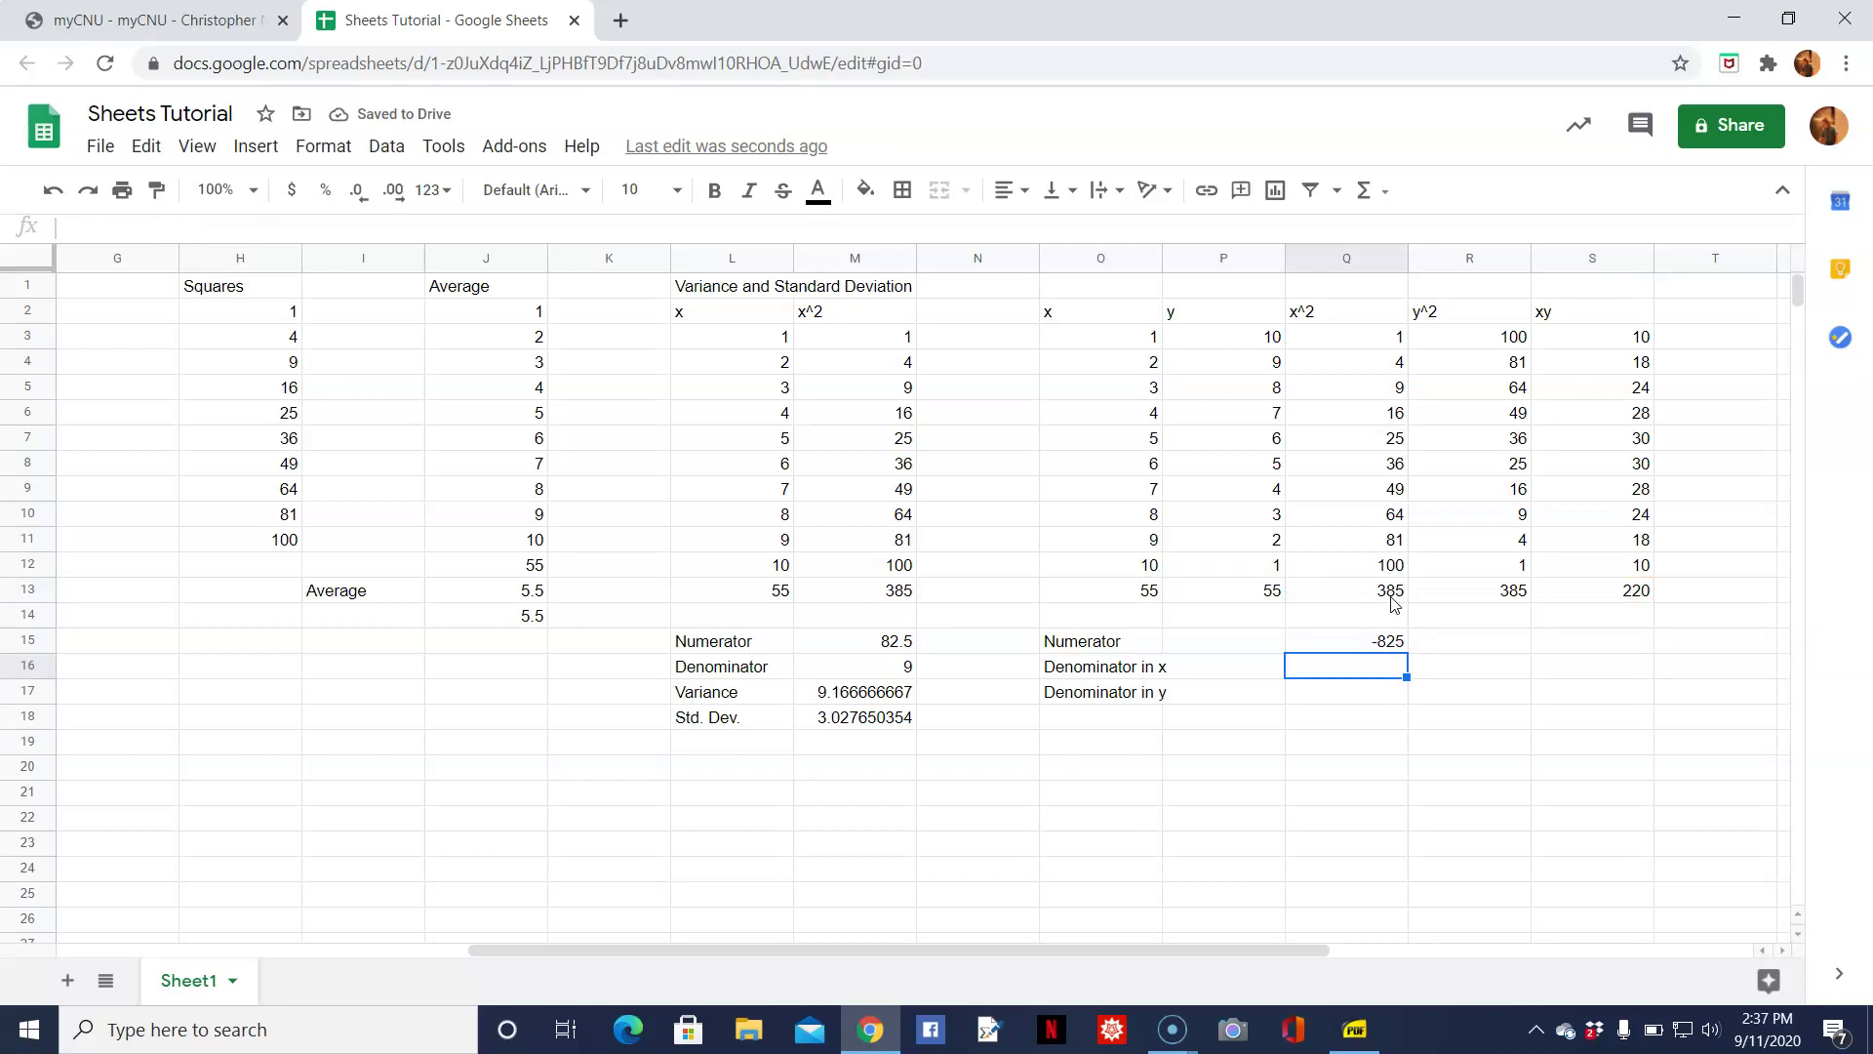
Check the denominator of the r formula in the formulas PDF and return to the spreadsheet.
{"action": "key", "text": "alt+Tab"}
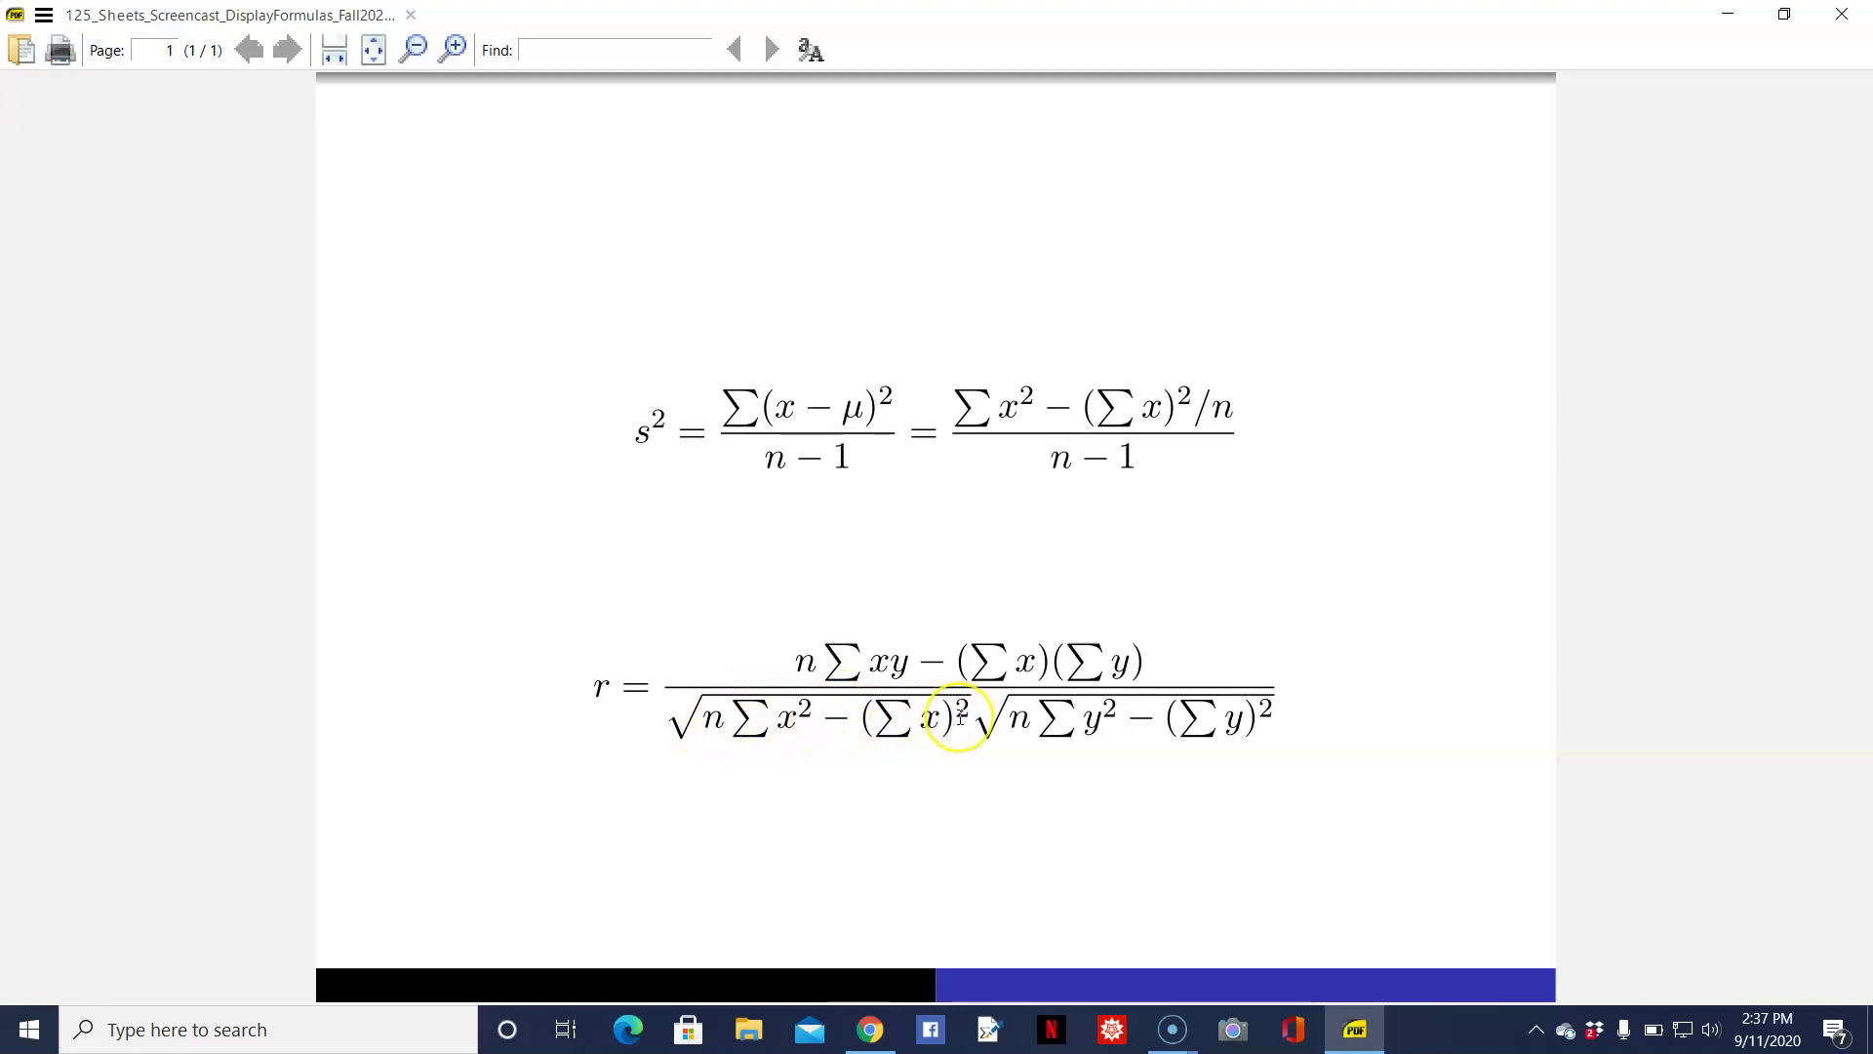
{"action": "key", "text": "alt+Tab"}
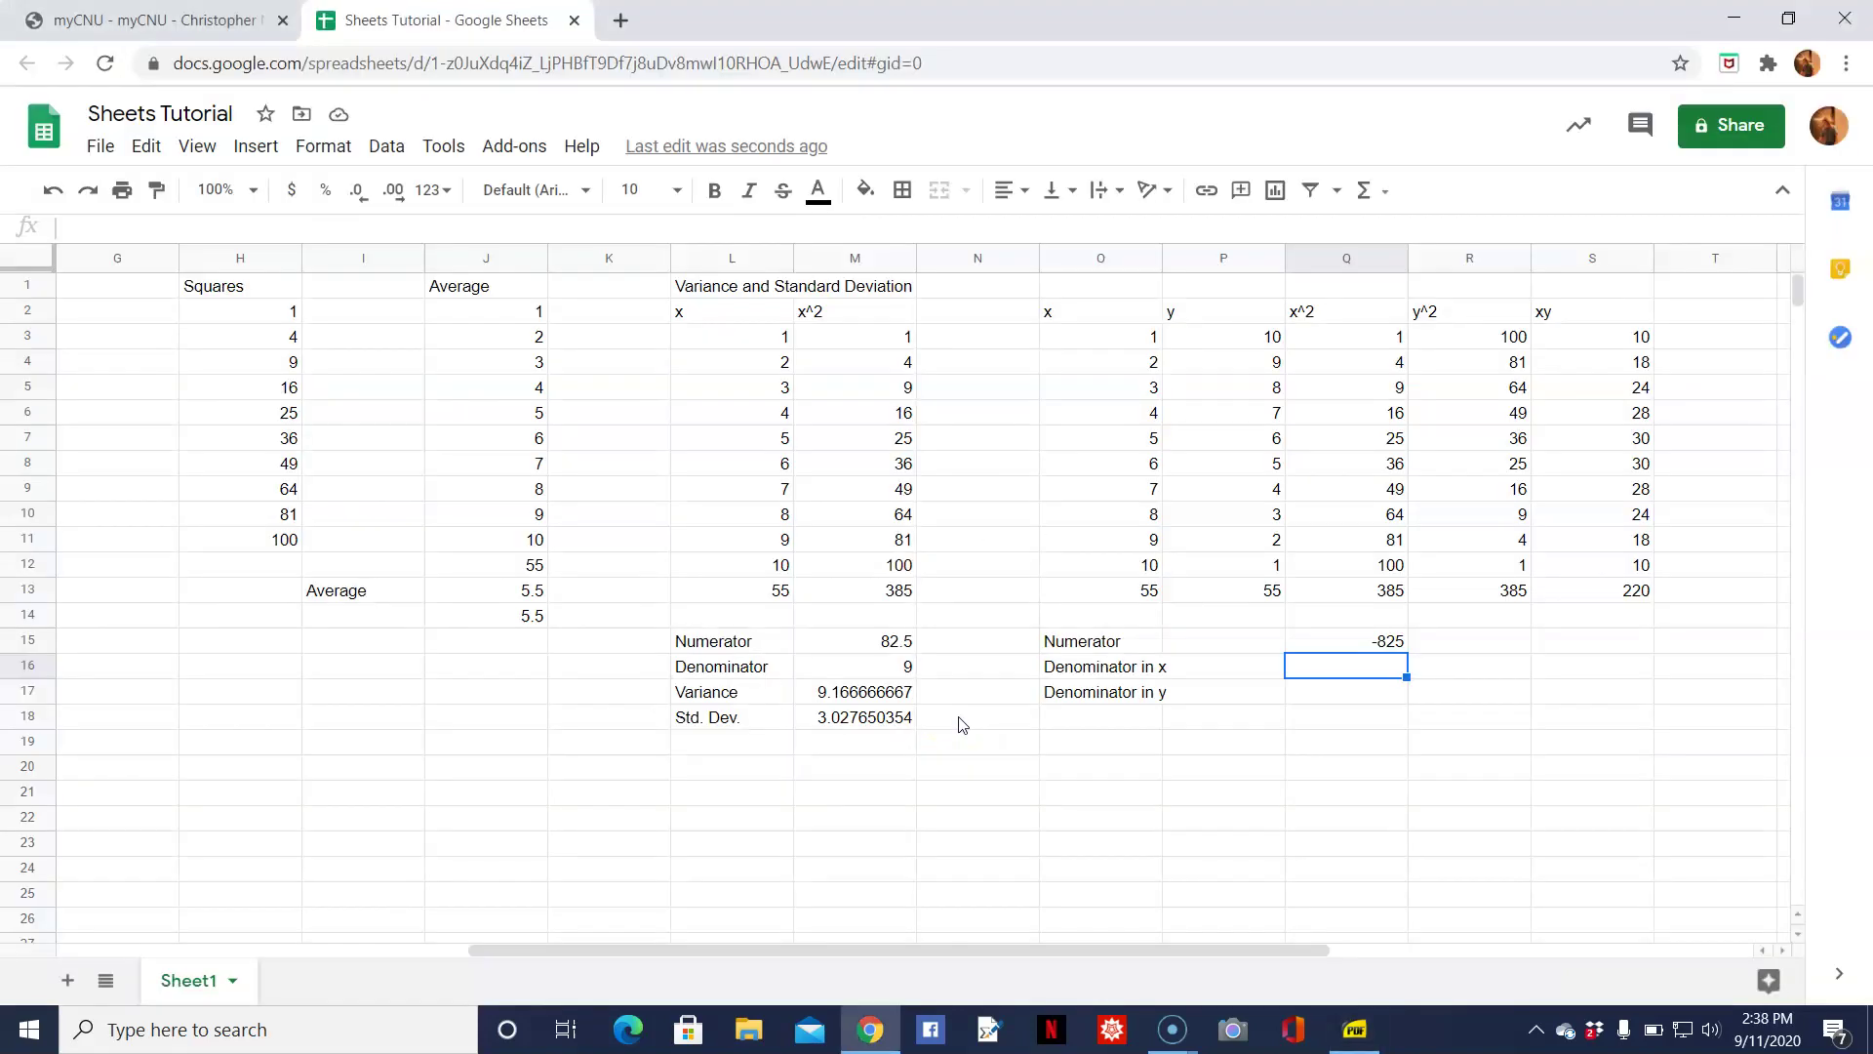
{"action": "type", "text": "="}
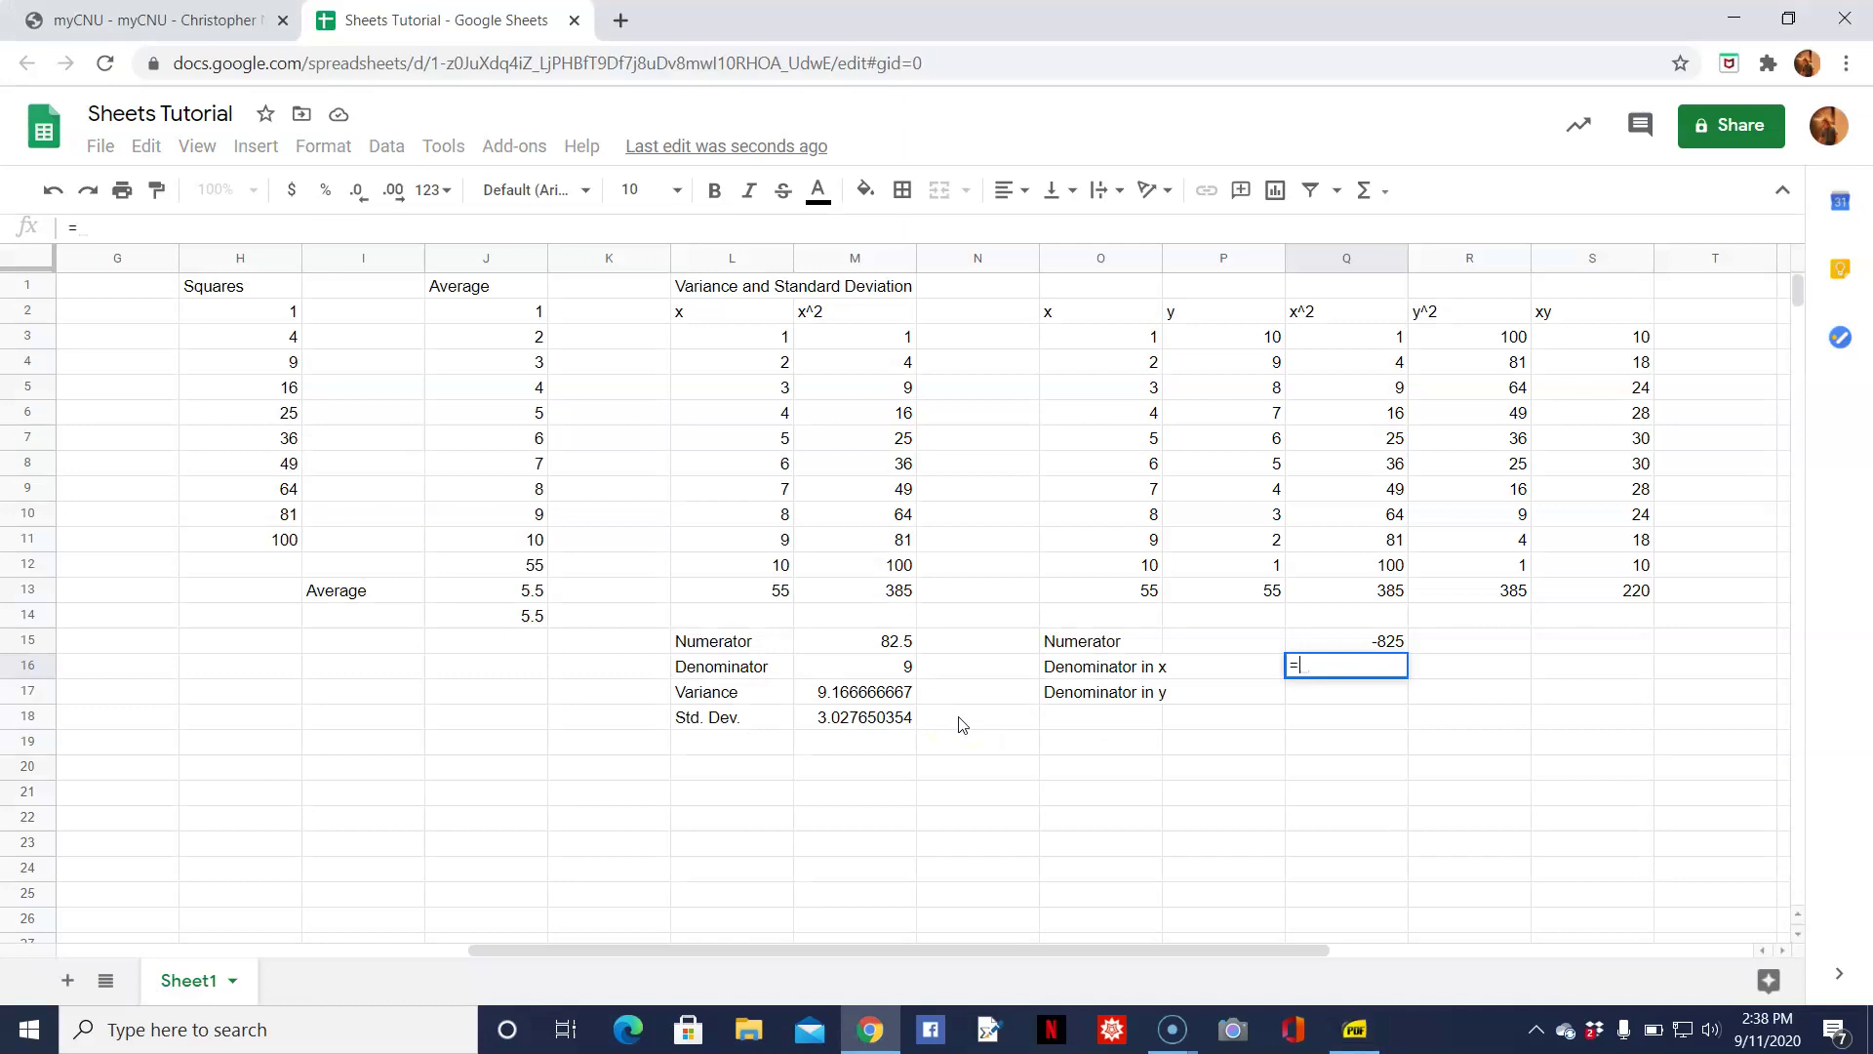
{"action": "type", "text": "10"}
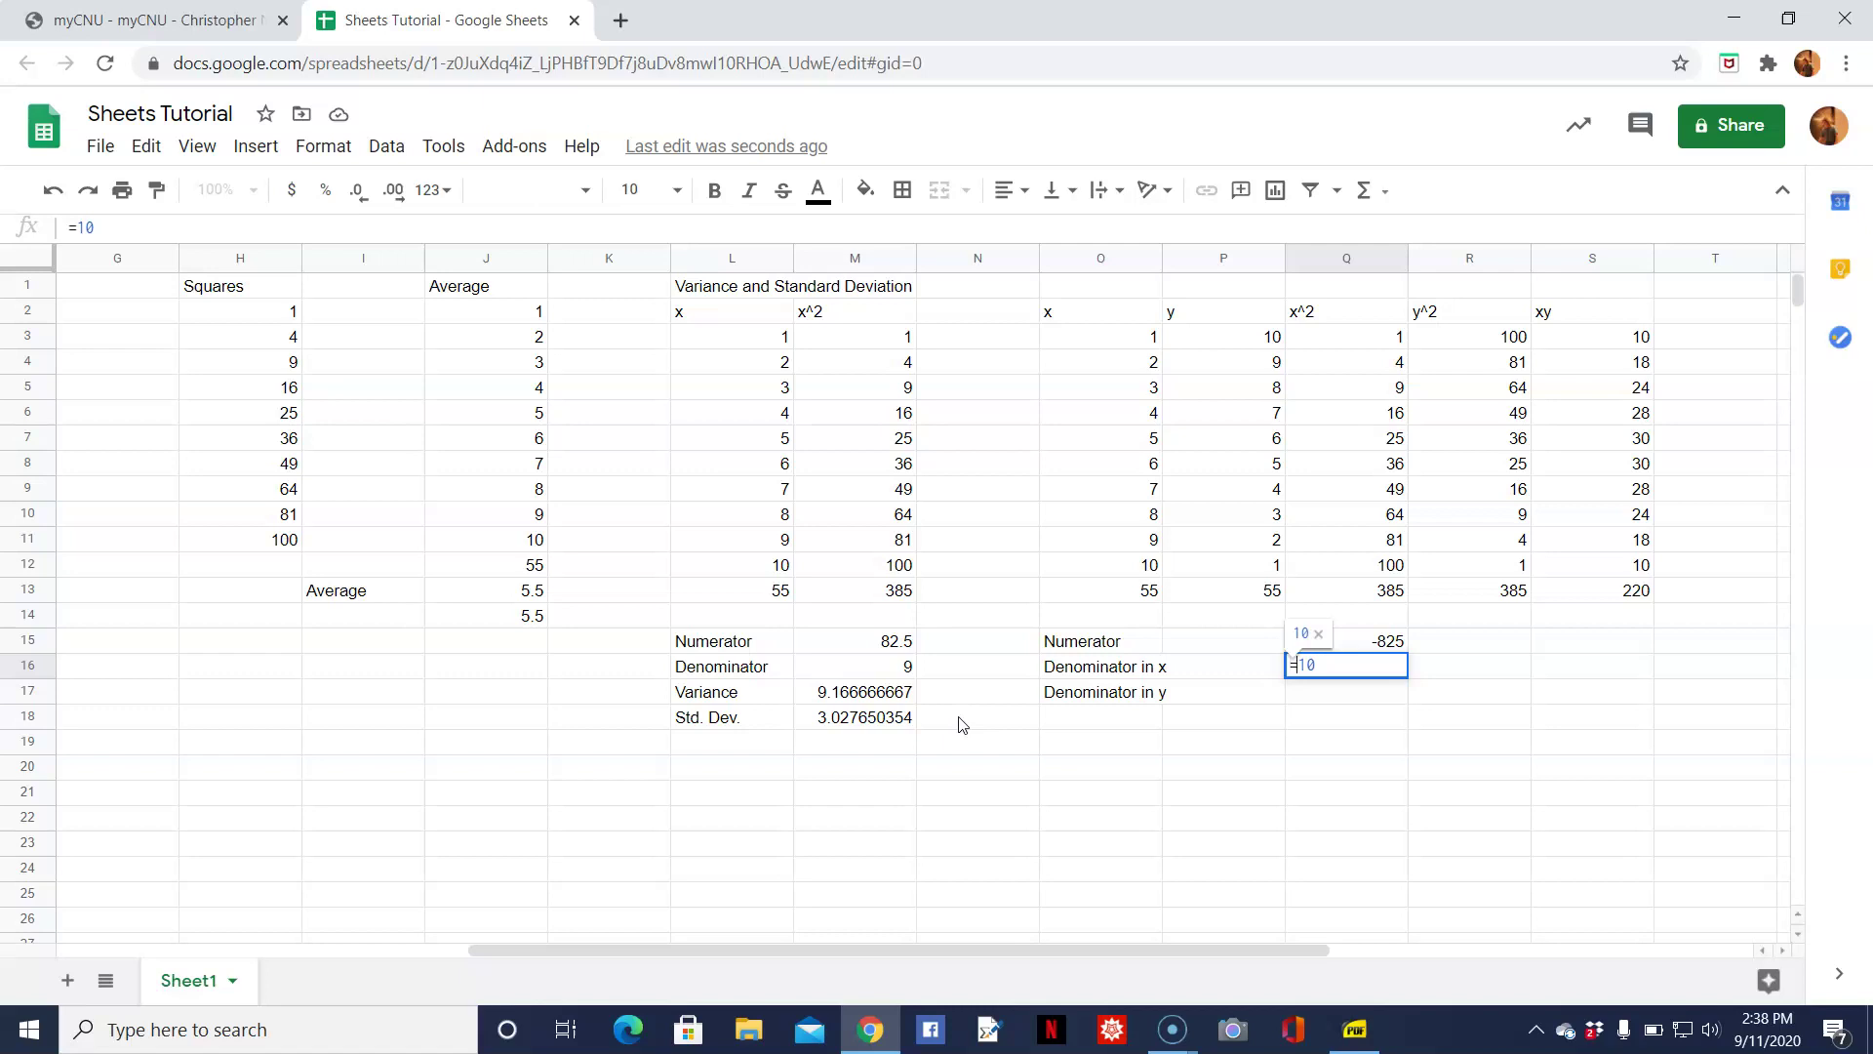
{"action": "key", "text": "Escape"}
Enter the formula =10*Q13-O13^2 in cell Q16 for the denominator in x.
{"action": "type", "text": "=10*"}
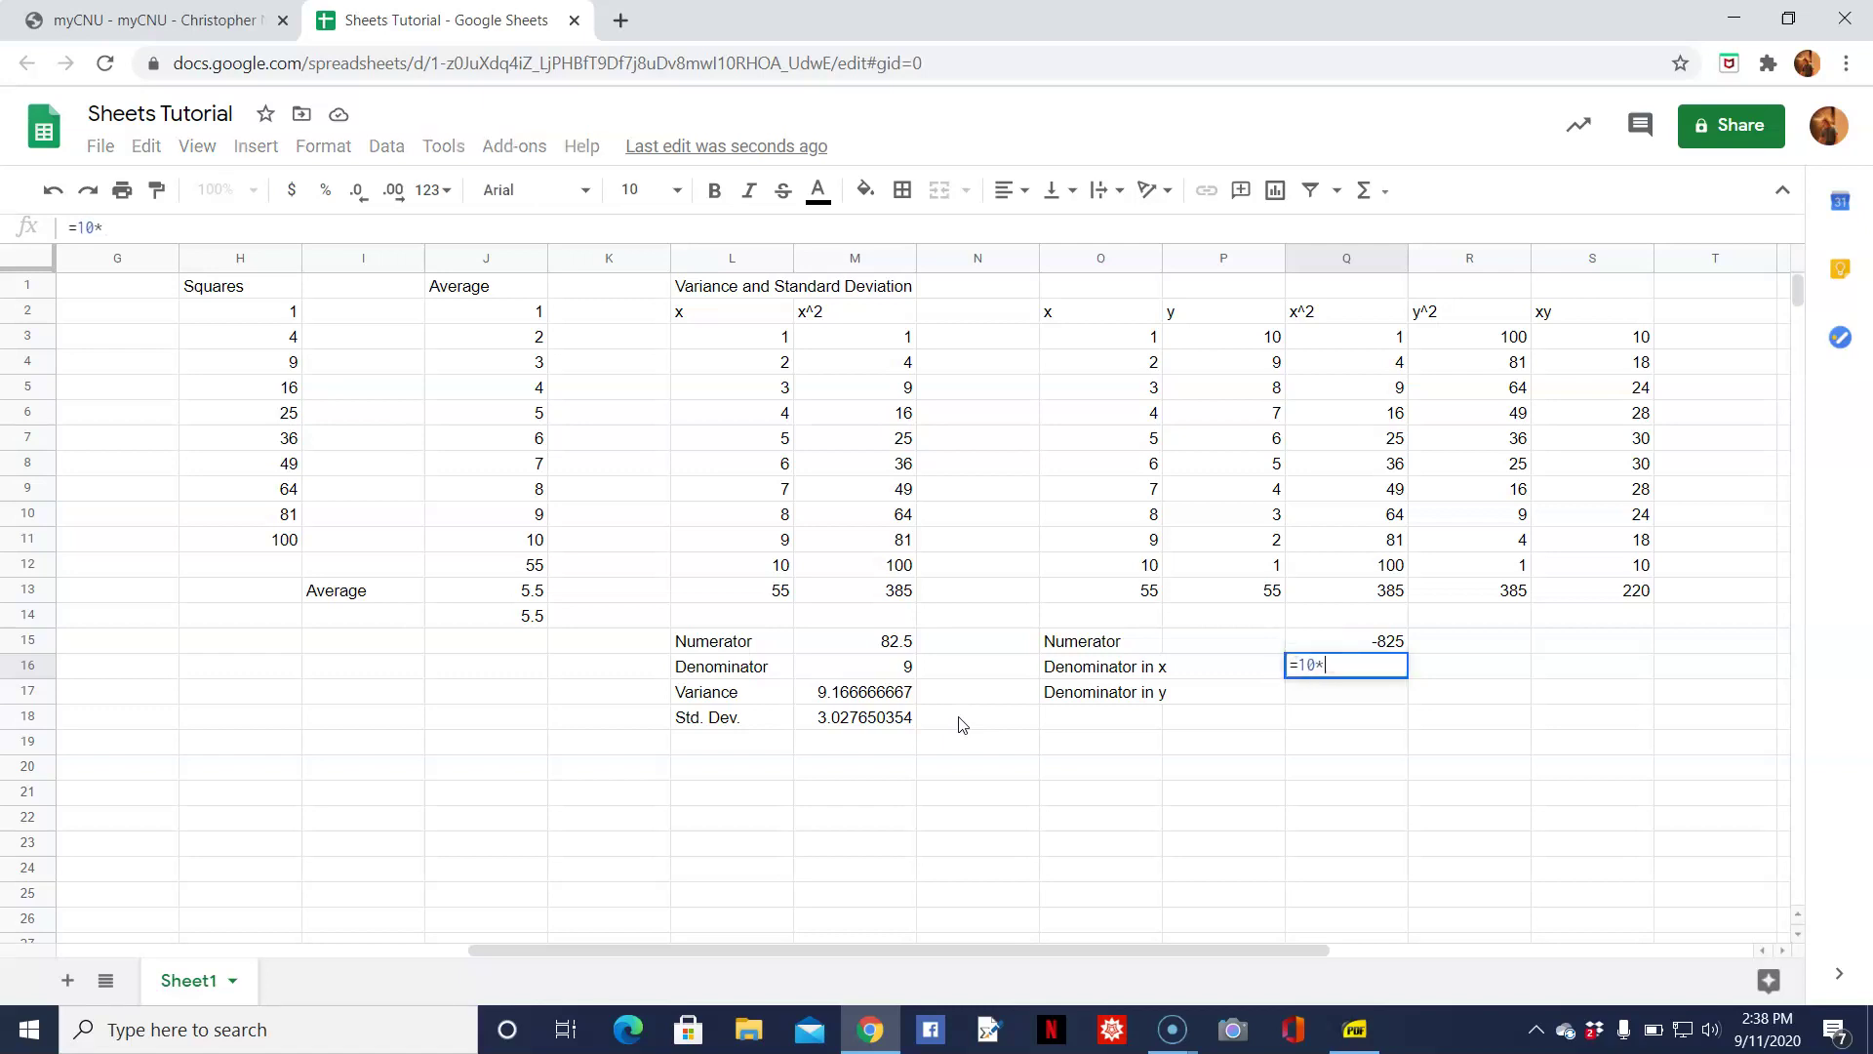
{"action": "key", "text": "Up"}
{"action": "key", "text": "Up"}
{"action": "key", "text": "Up"}
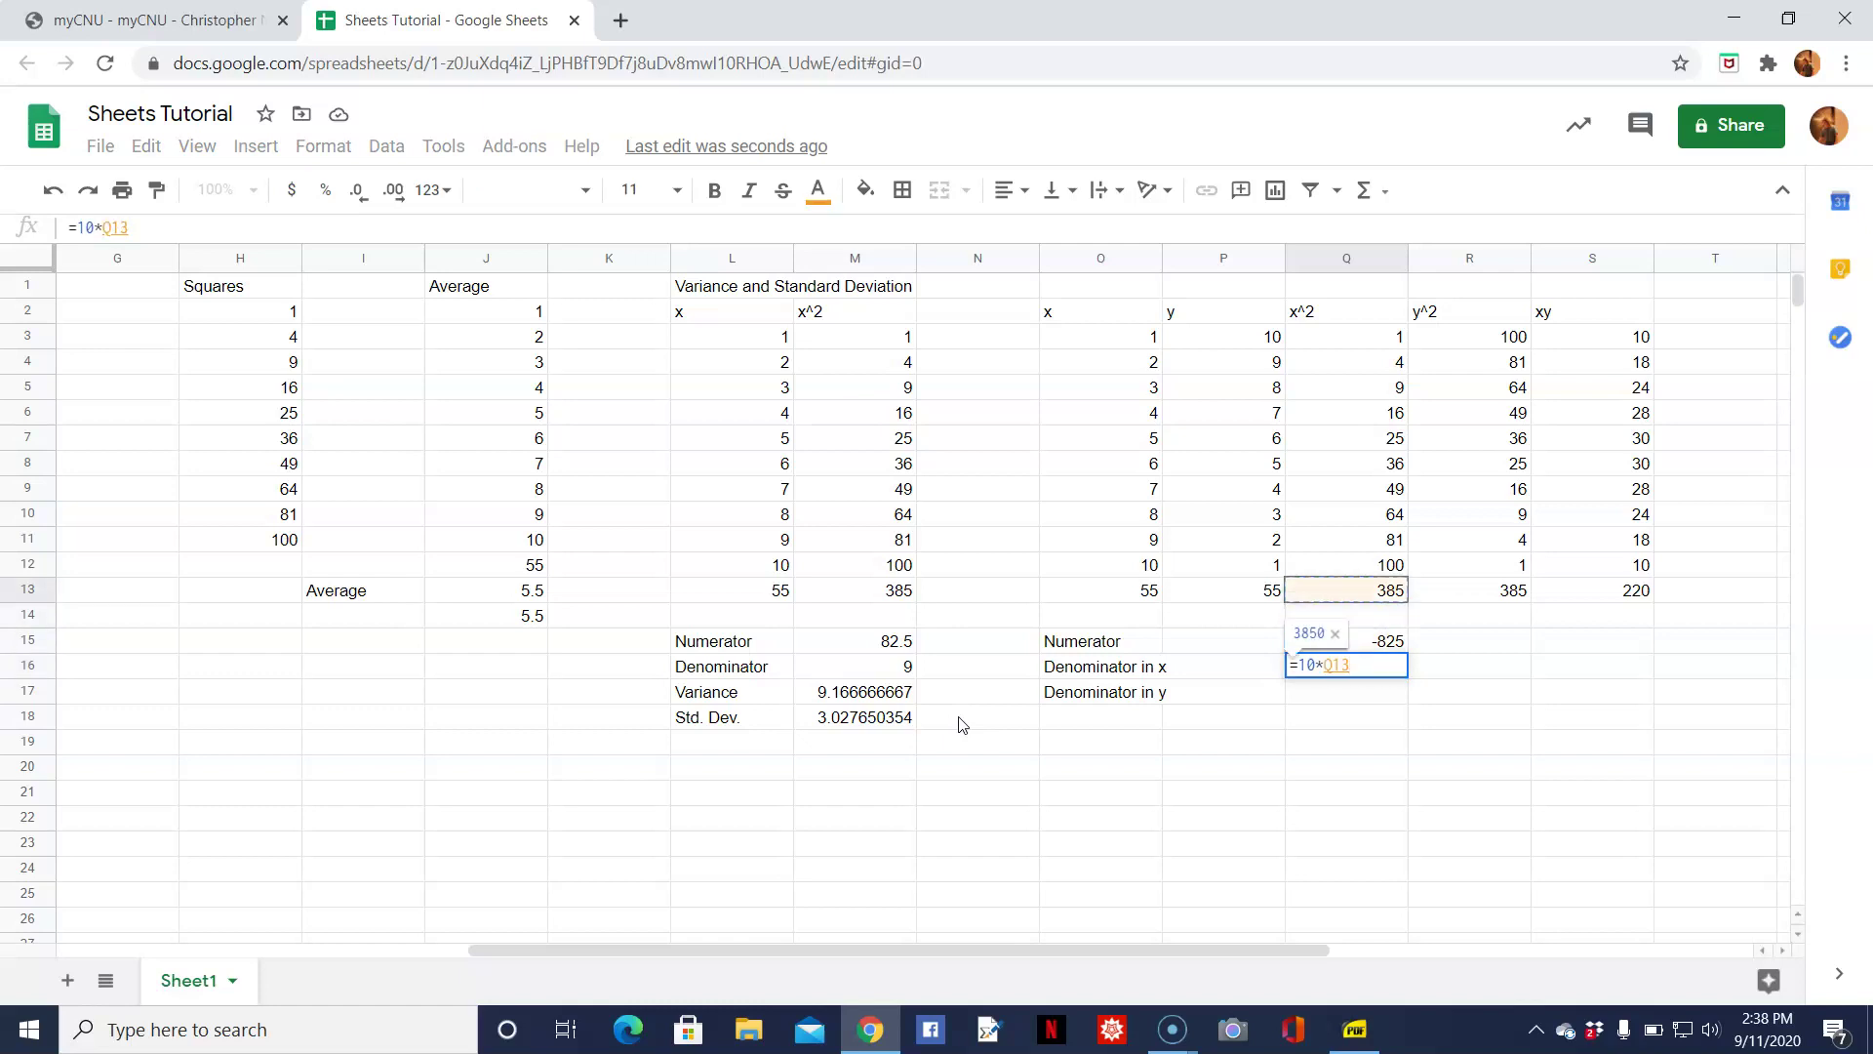
{"action": "type", "text": "-"}
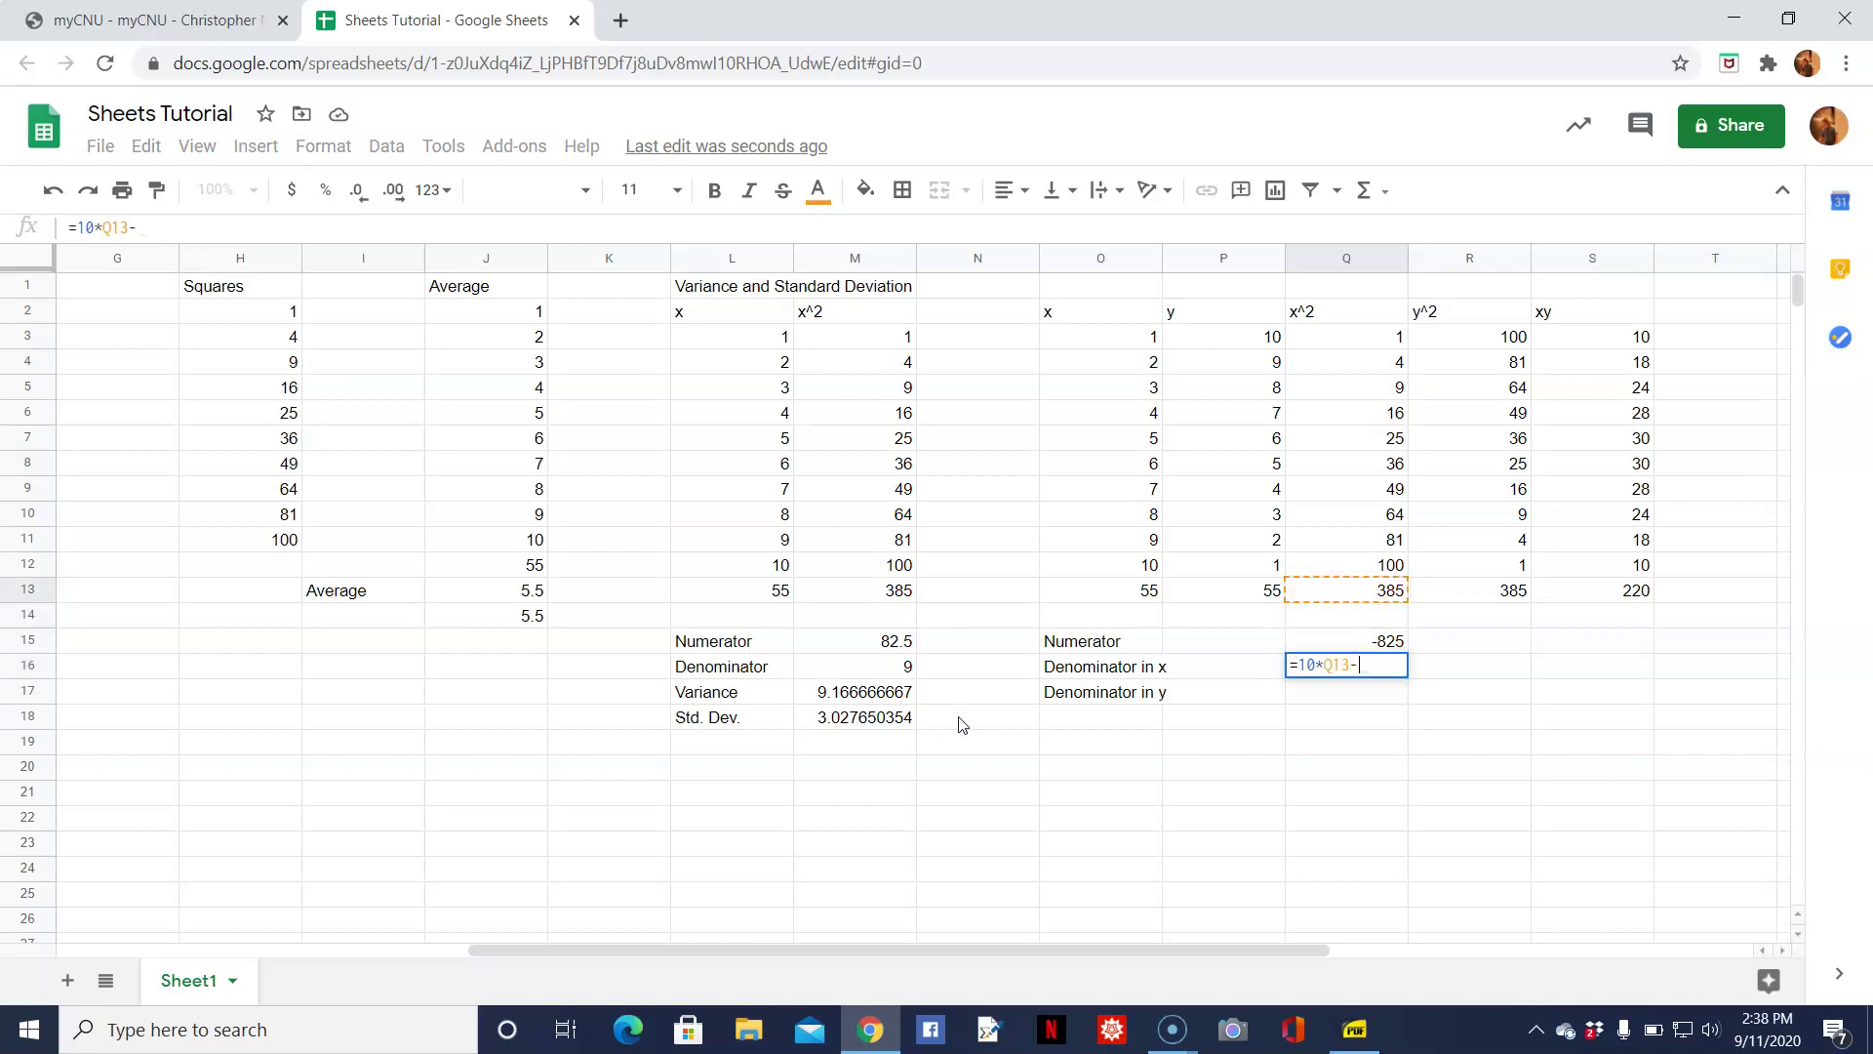
{"action": "key", "text": "Up"}
{"action": "key", "text": "Left"}
{"action": "key", "text": "Left"}
{"action": "key", "text": "Up"}
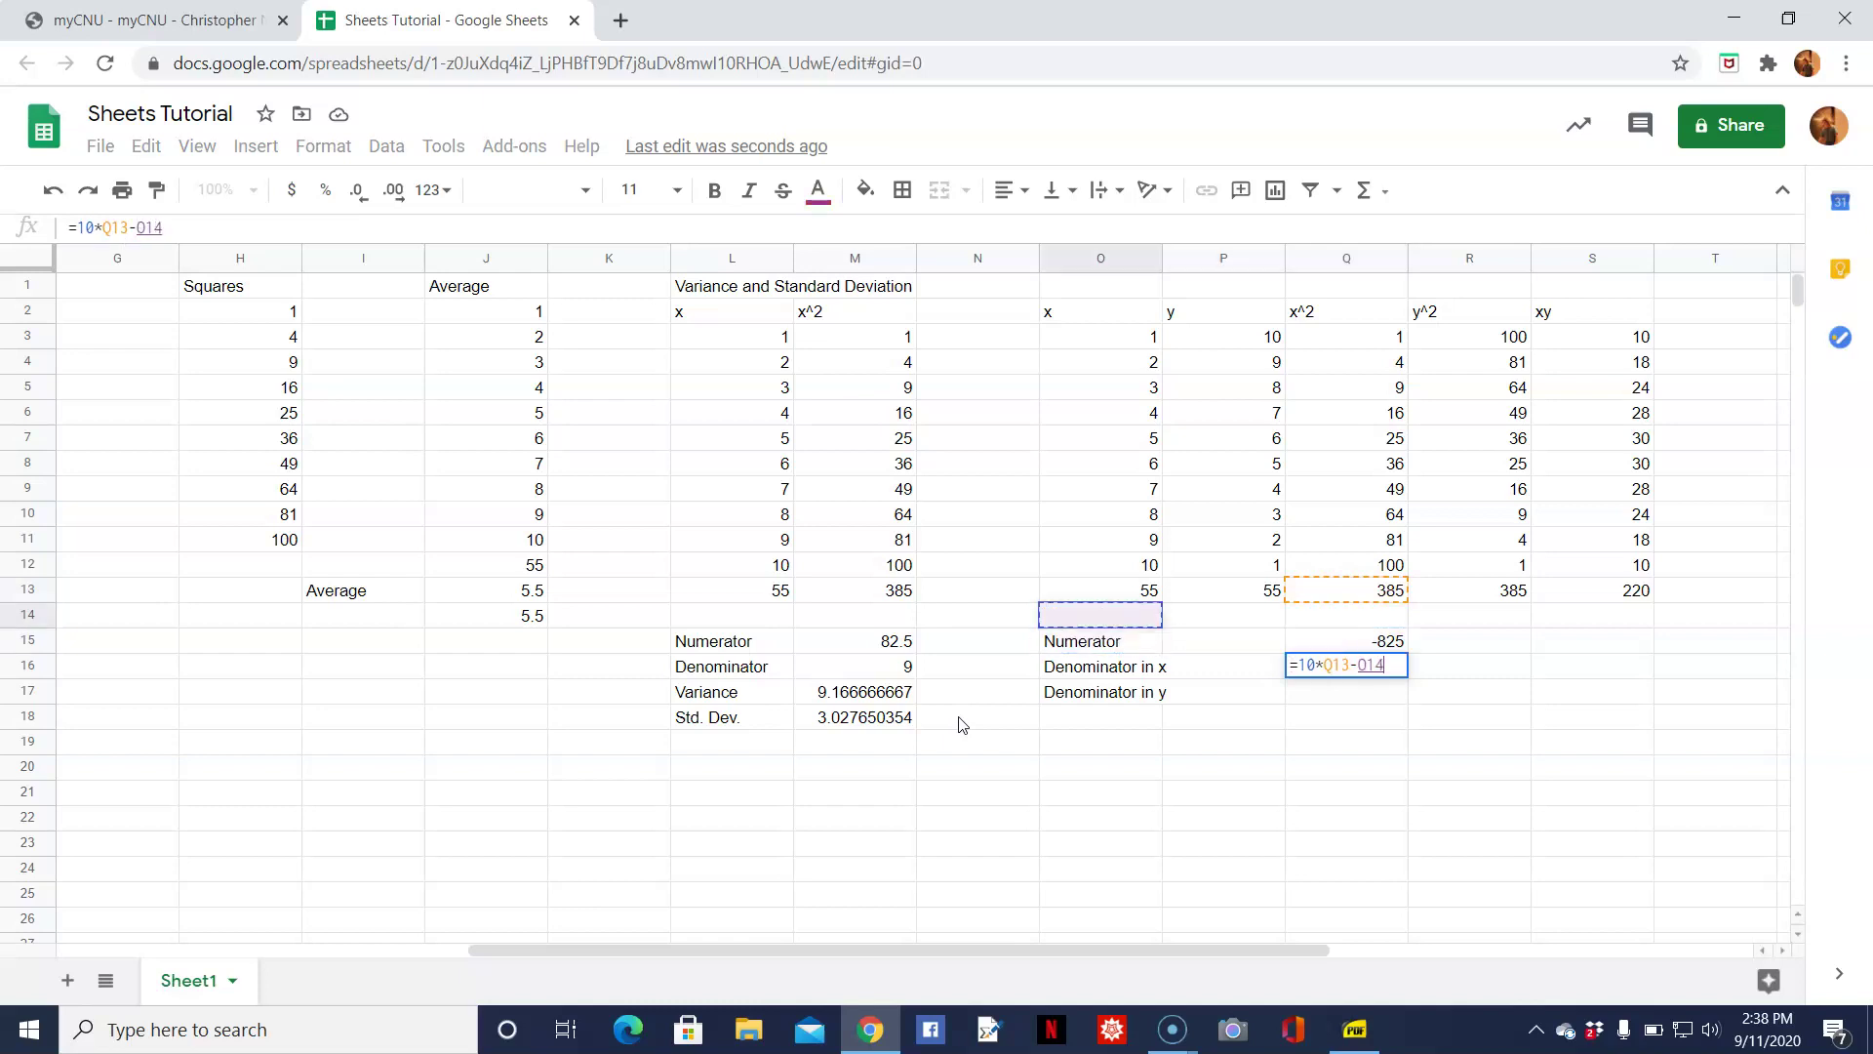
{"action": "key", "text": "Up"}
{"action": "type", "text": "^2"}
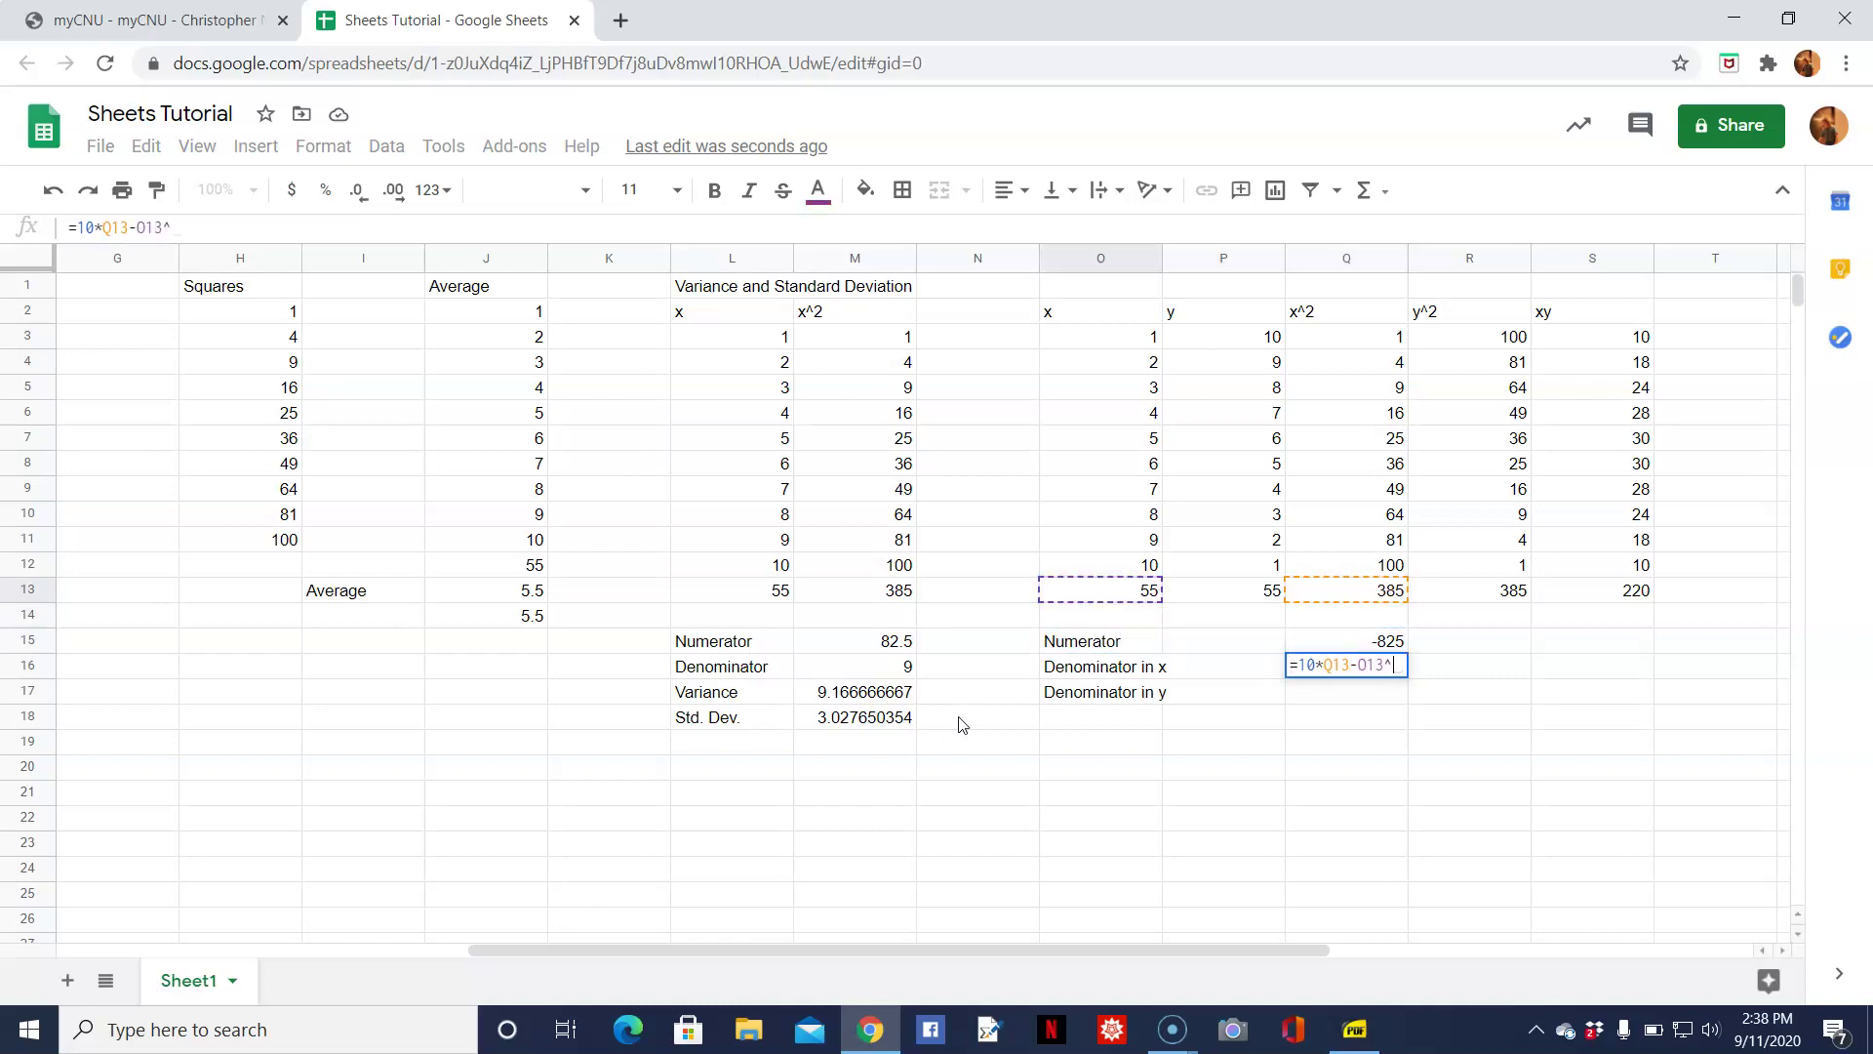
{"action": "key", "text": "Return"}
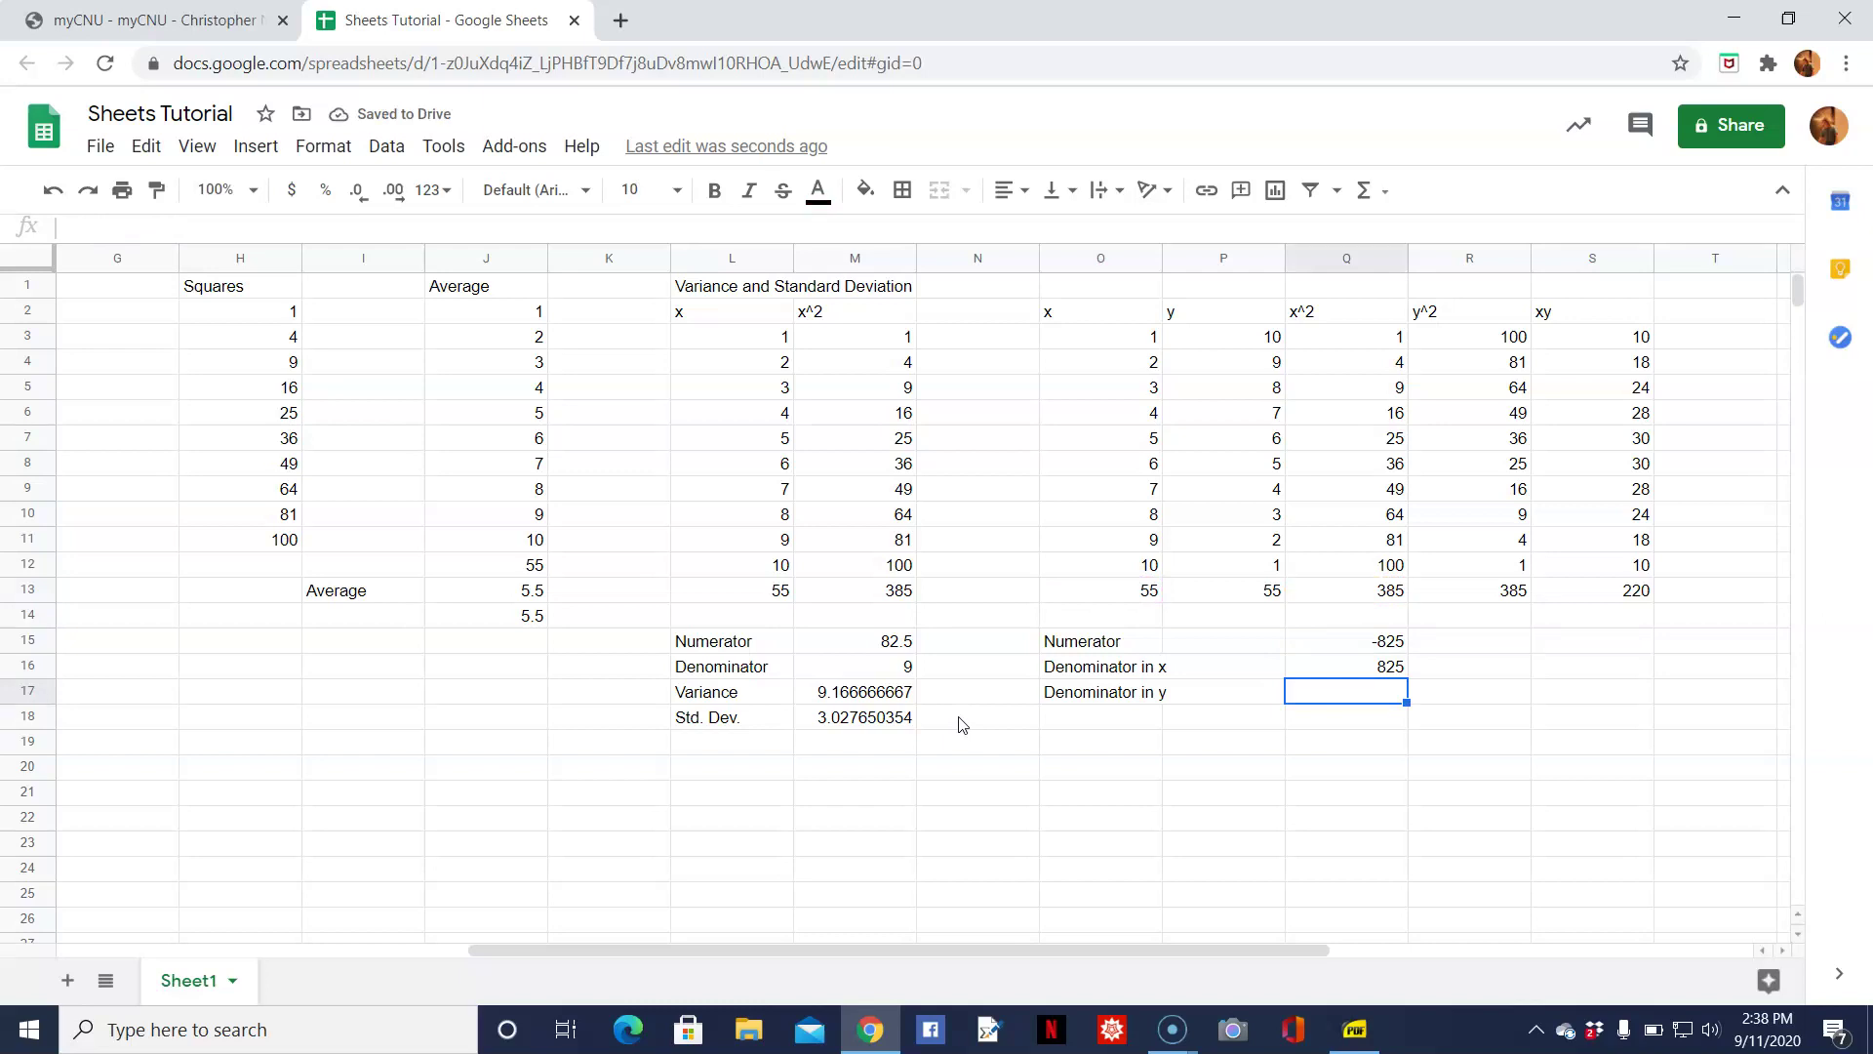
{"action": "key", "text": "Up"}
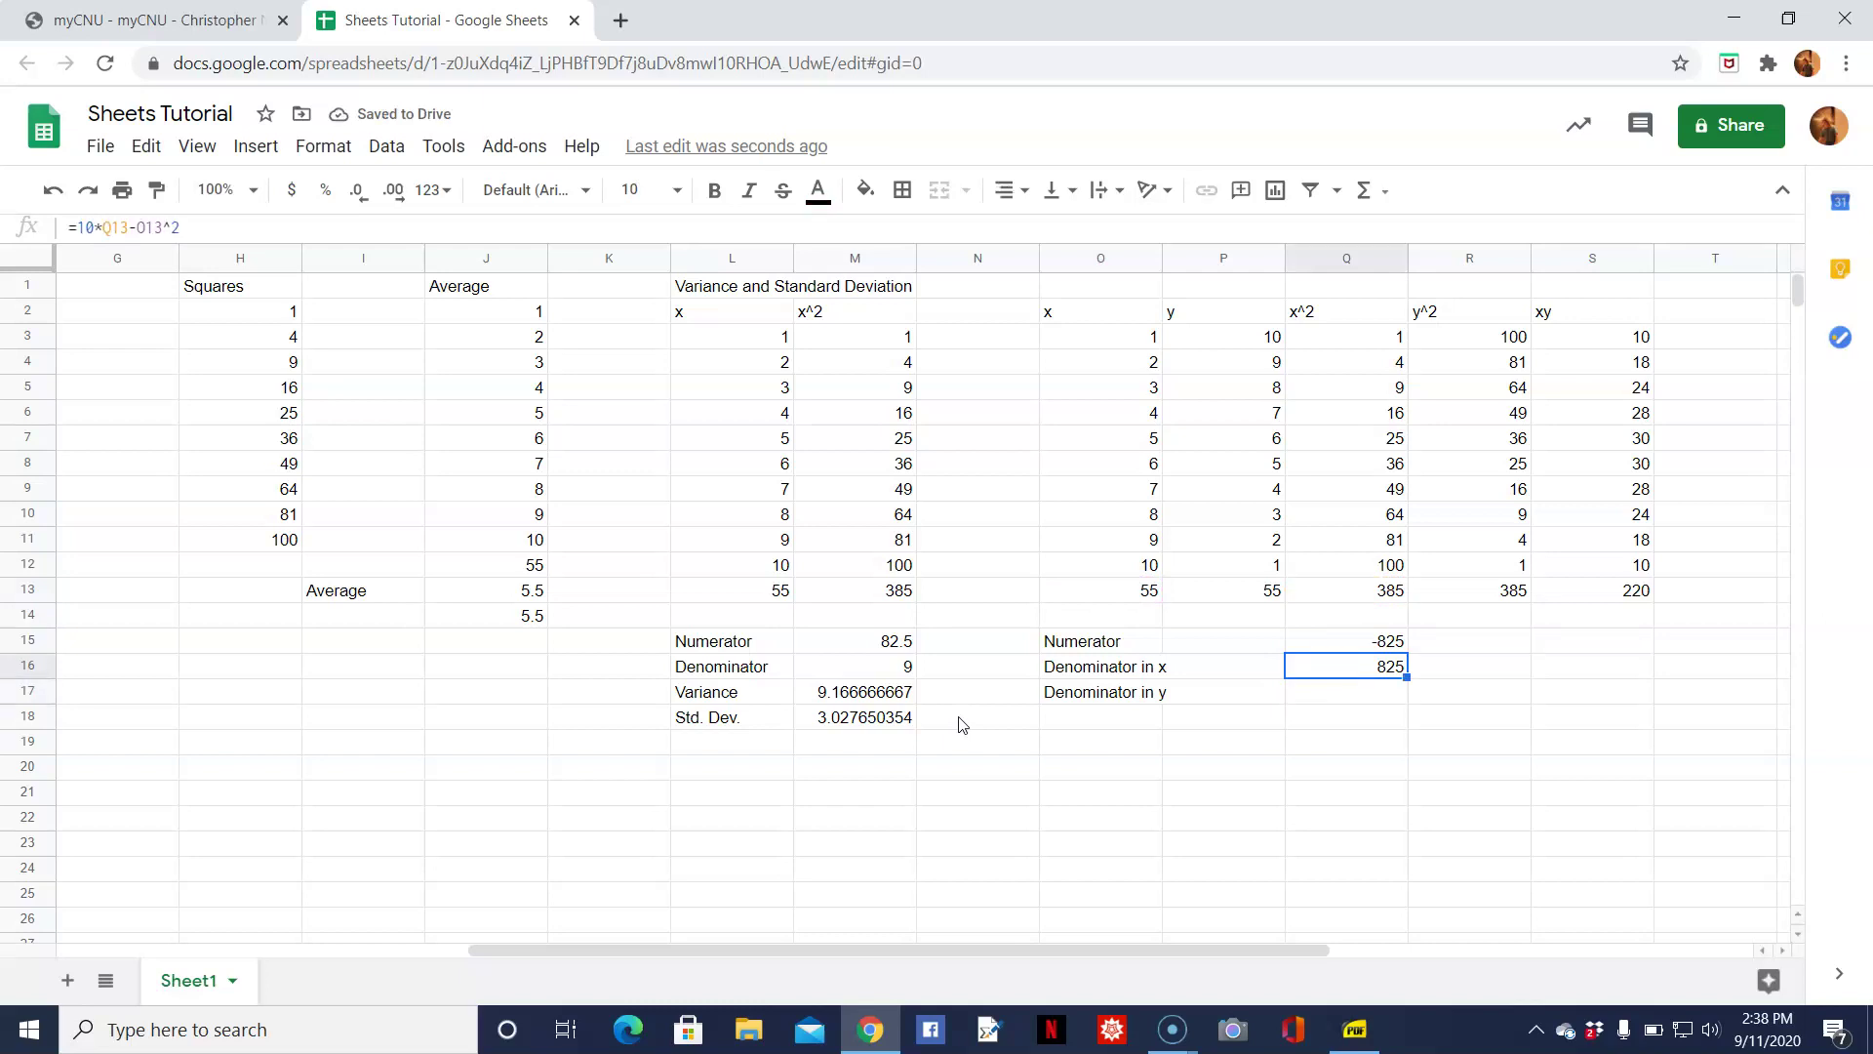
Try computing the square root of Q16 in the adjacent cell R16, and clear that cell again.
{"action": "key", "text": "Right"}
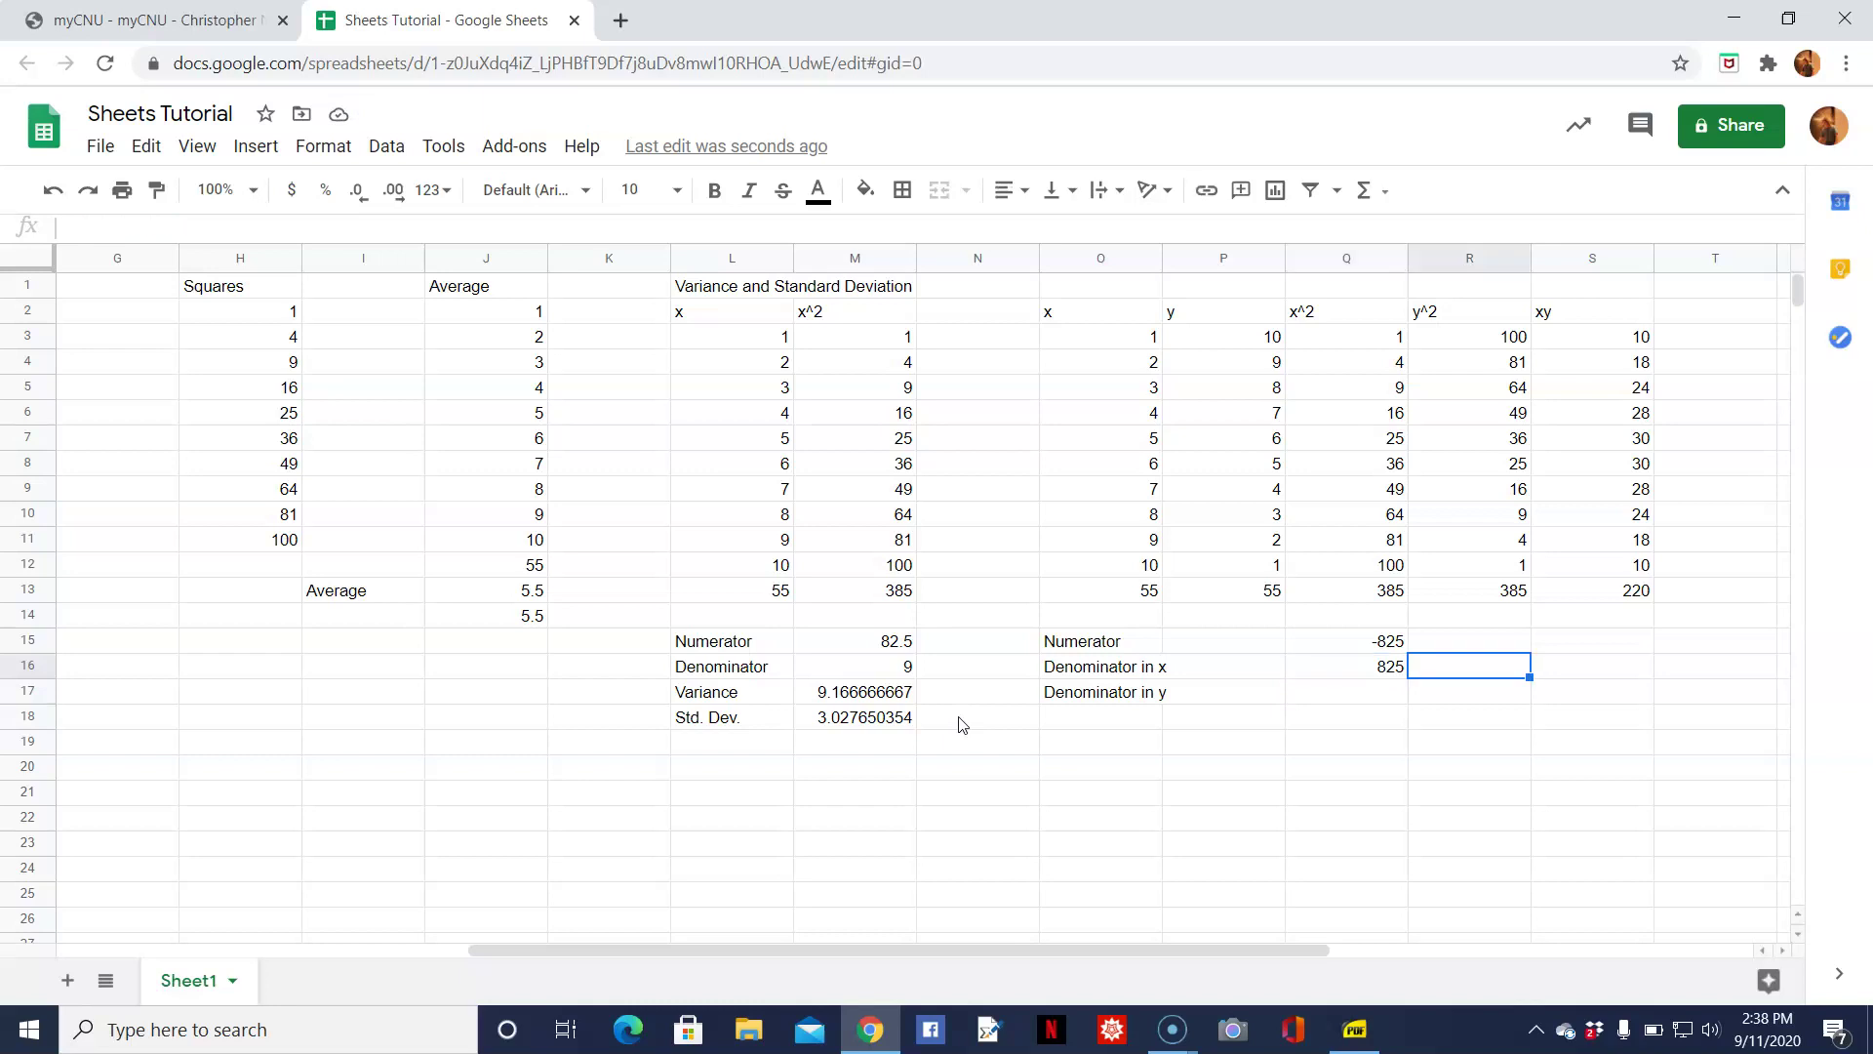
{"action": "type", "text": "=sqrt"}
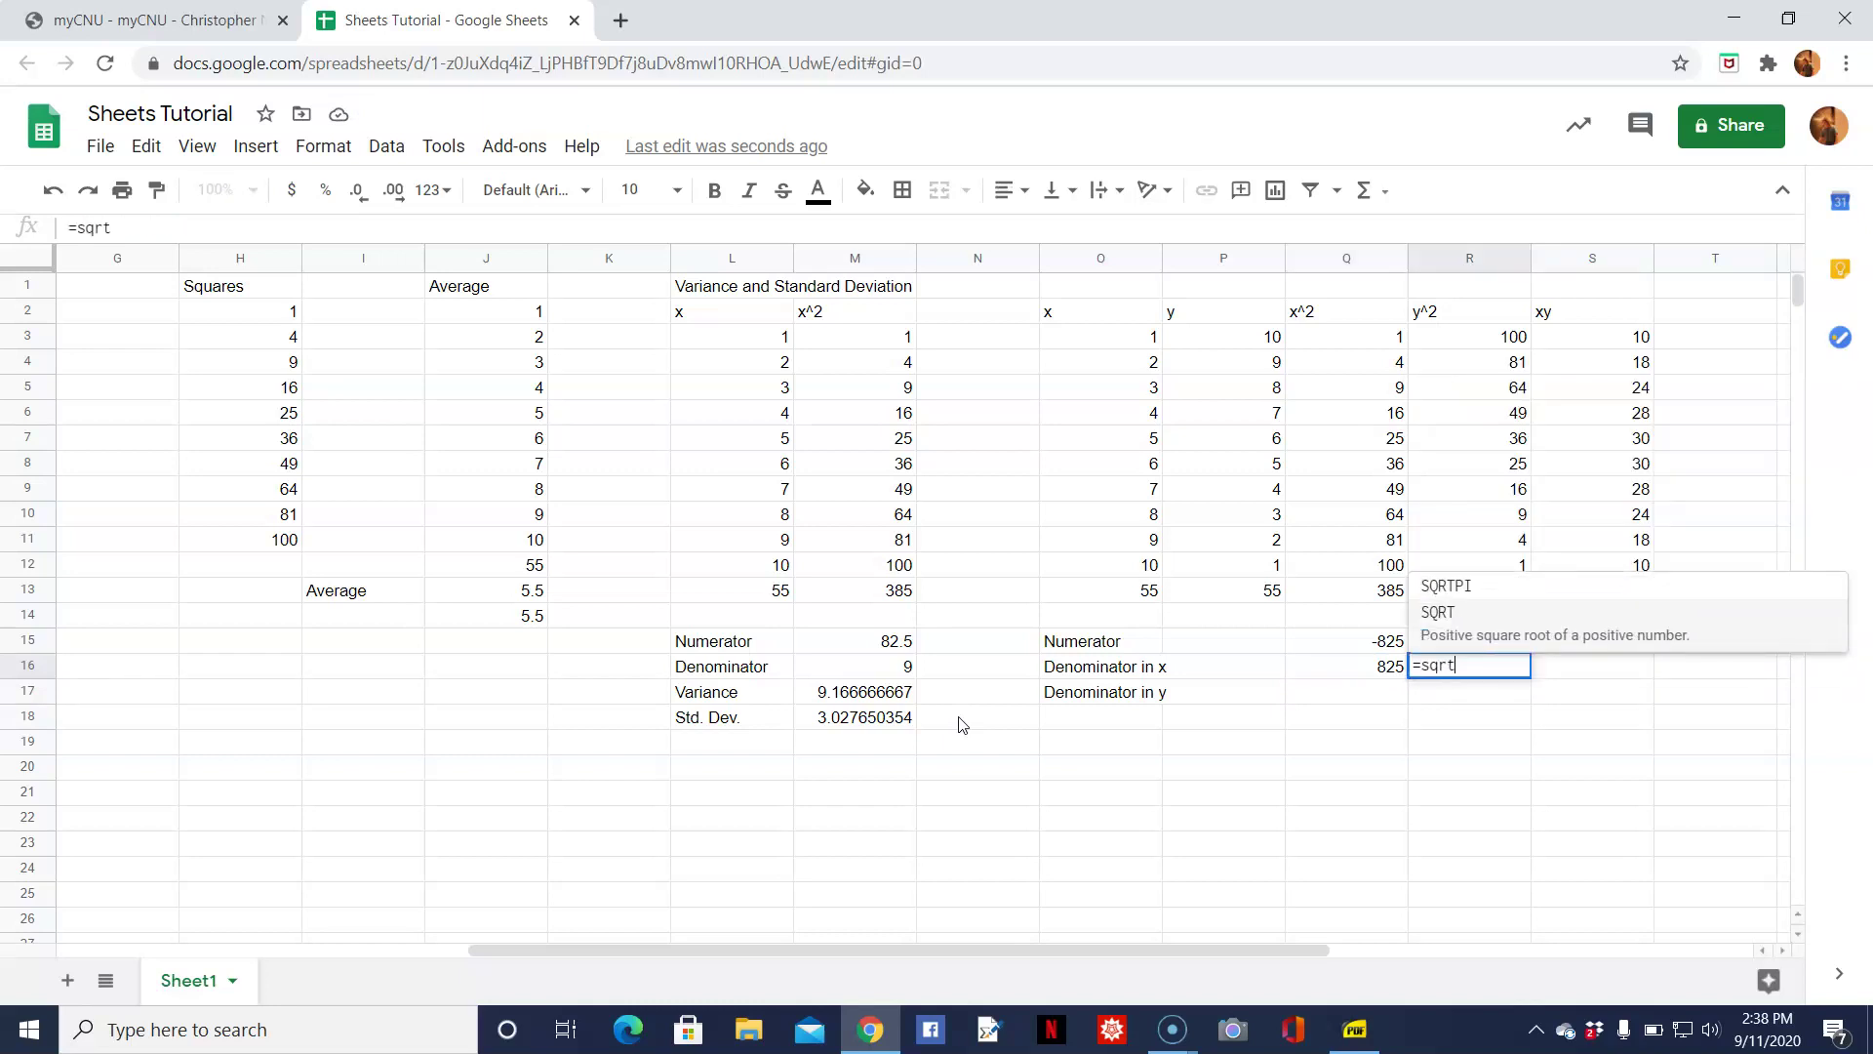
{"action": "type", "text": "("}
{"action": "key", "text": "Left"}
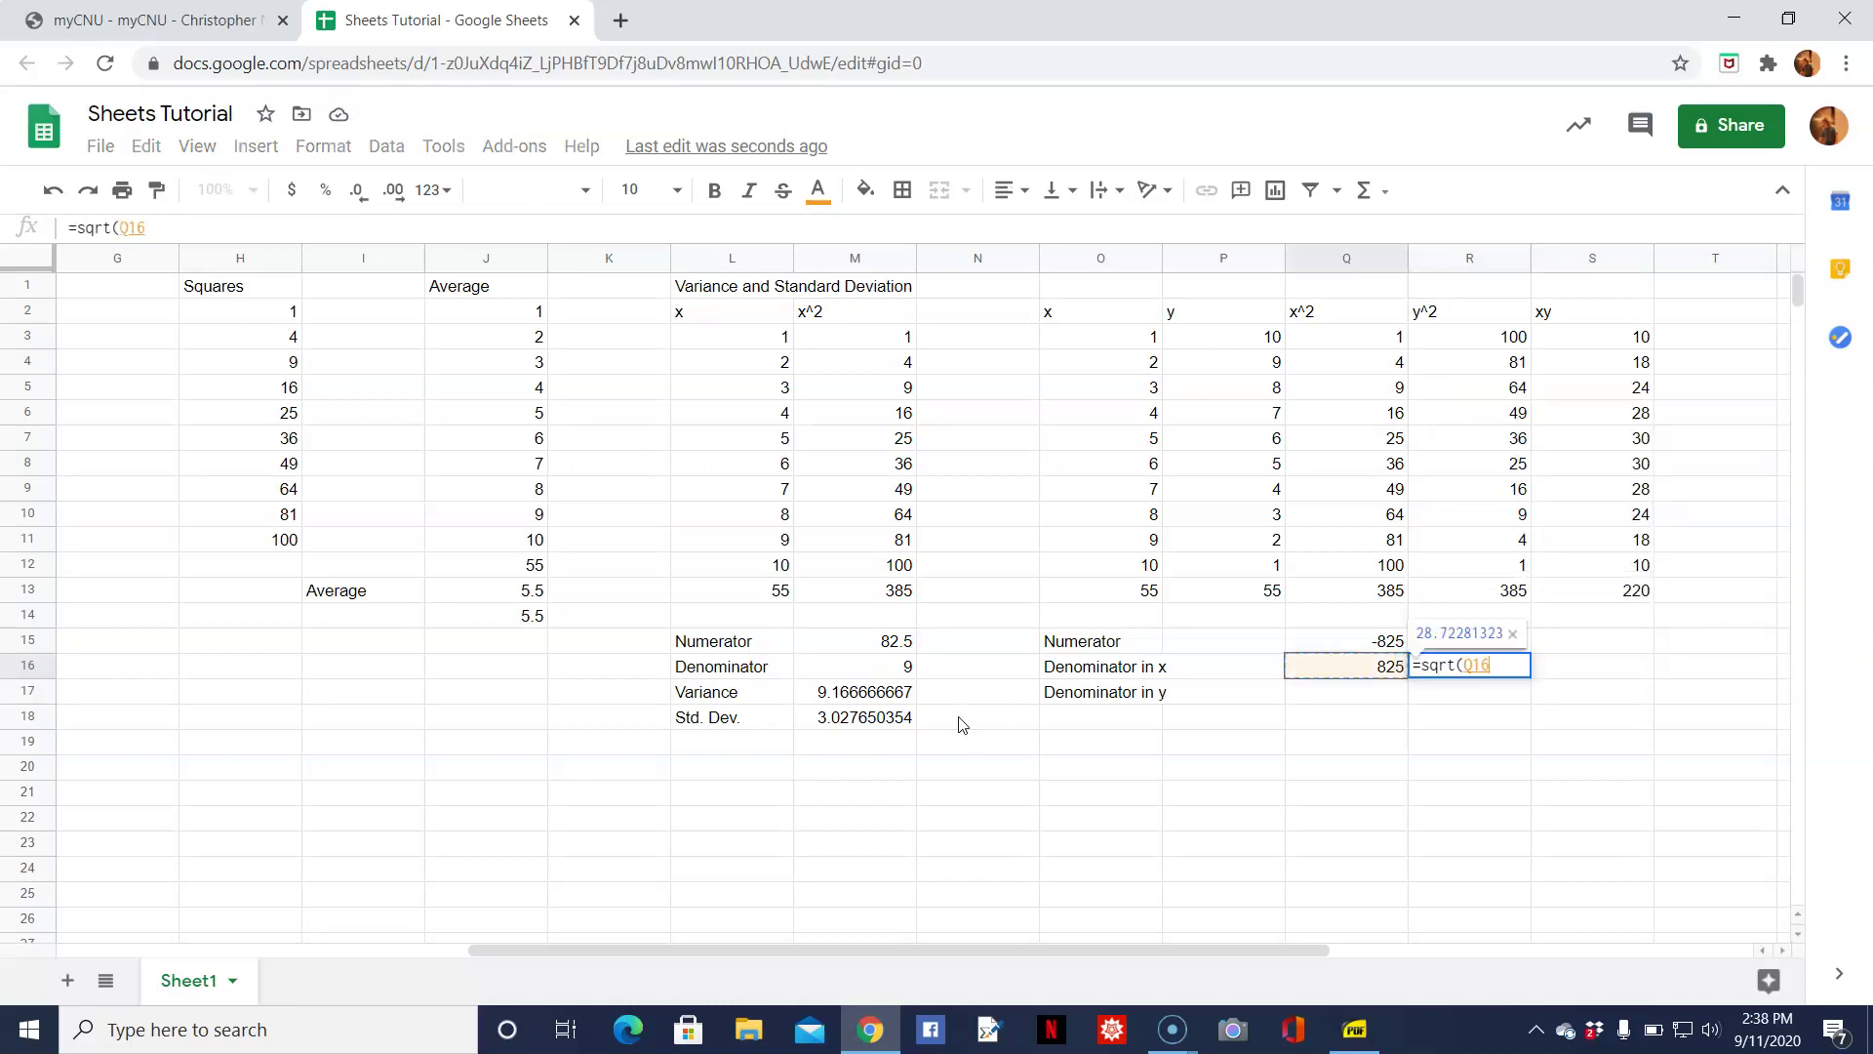
{"action": "key", "text": "Return"}
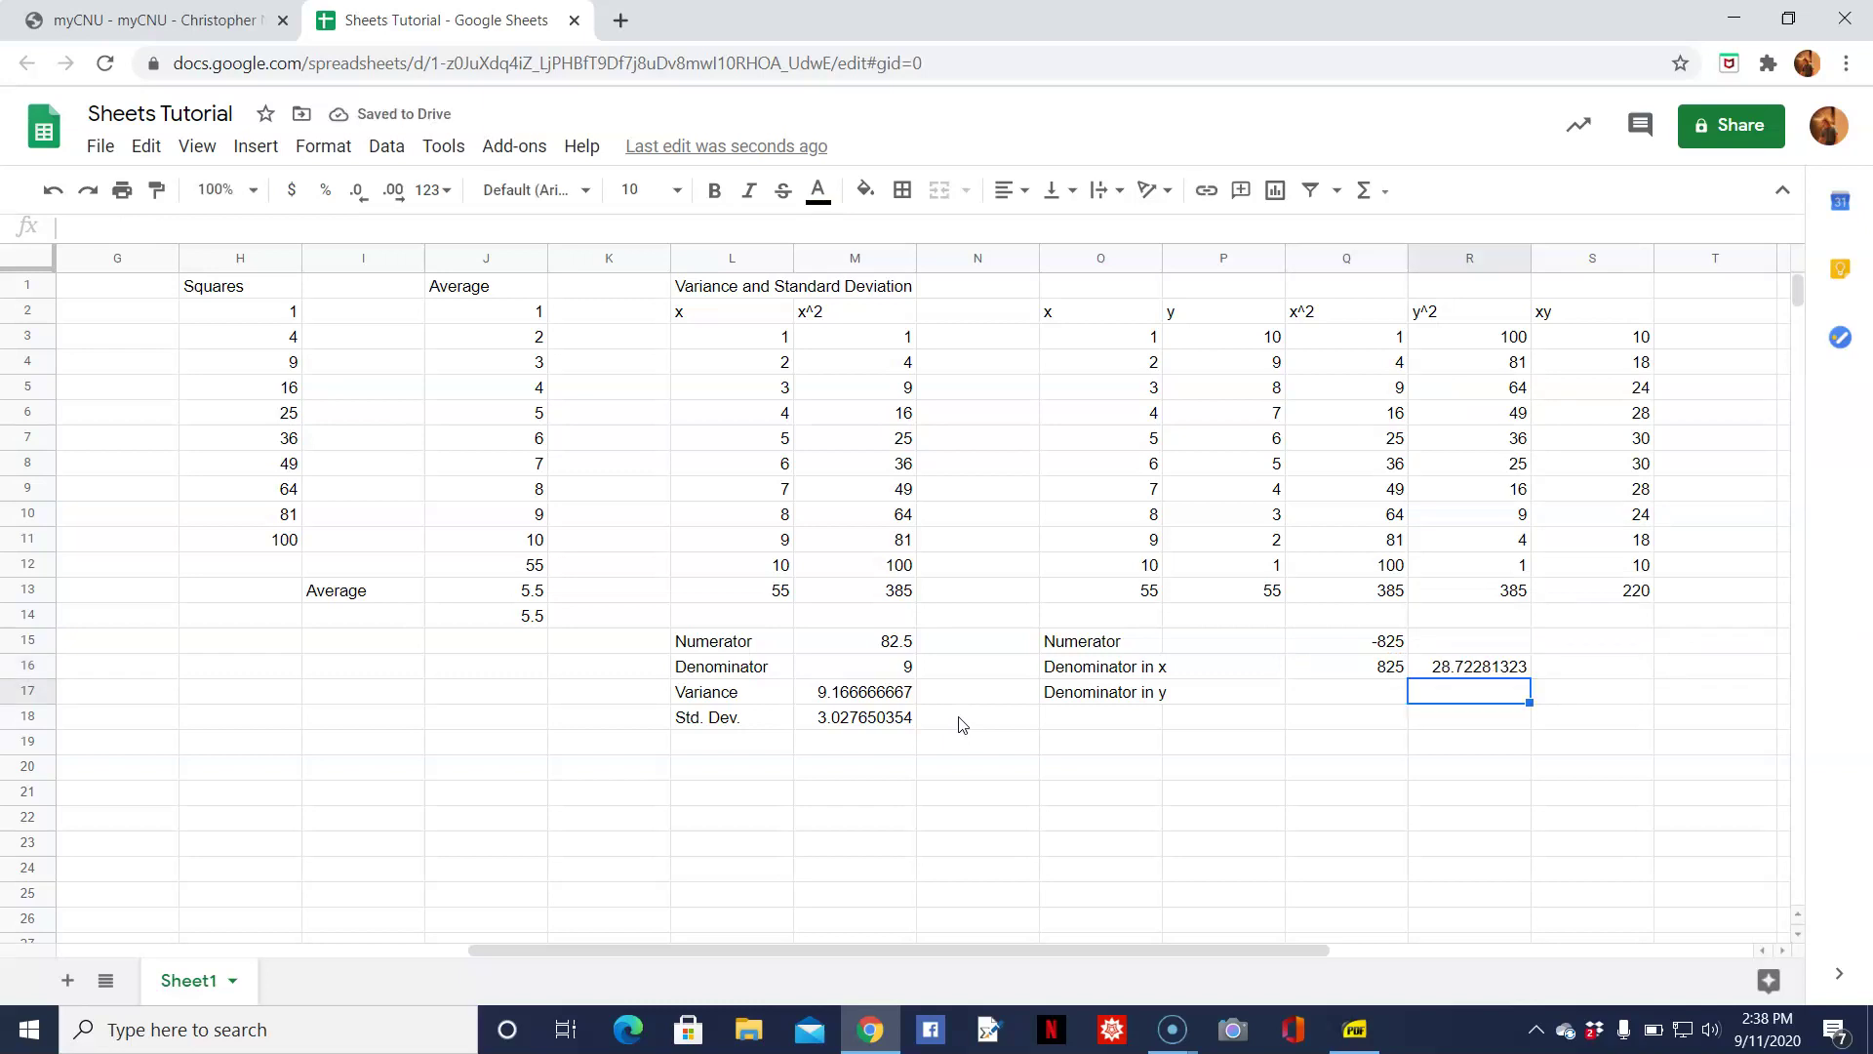
{"action": "key", "text": "Up"}
{"action": "key", "text": "Delete"}
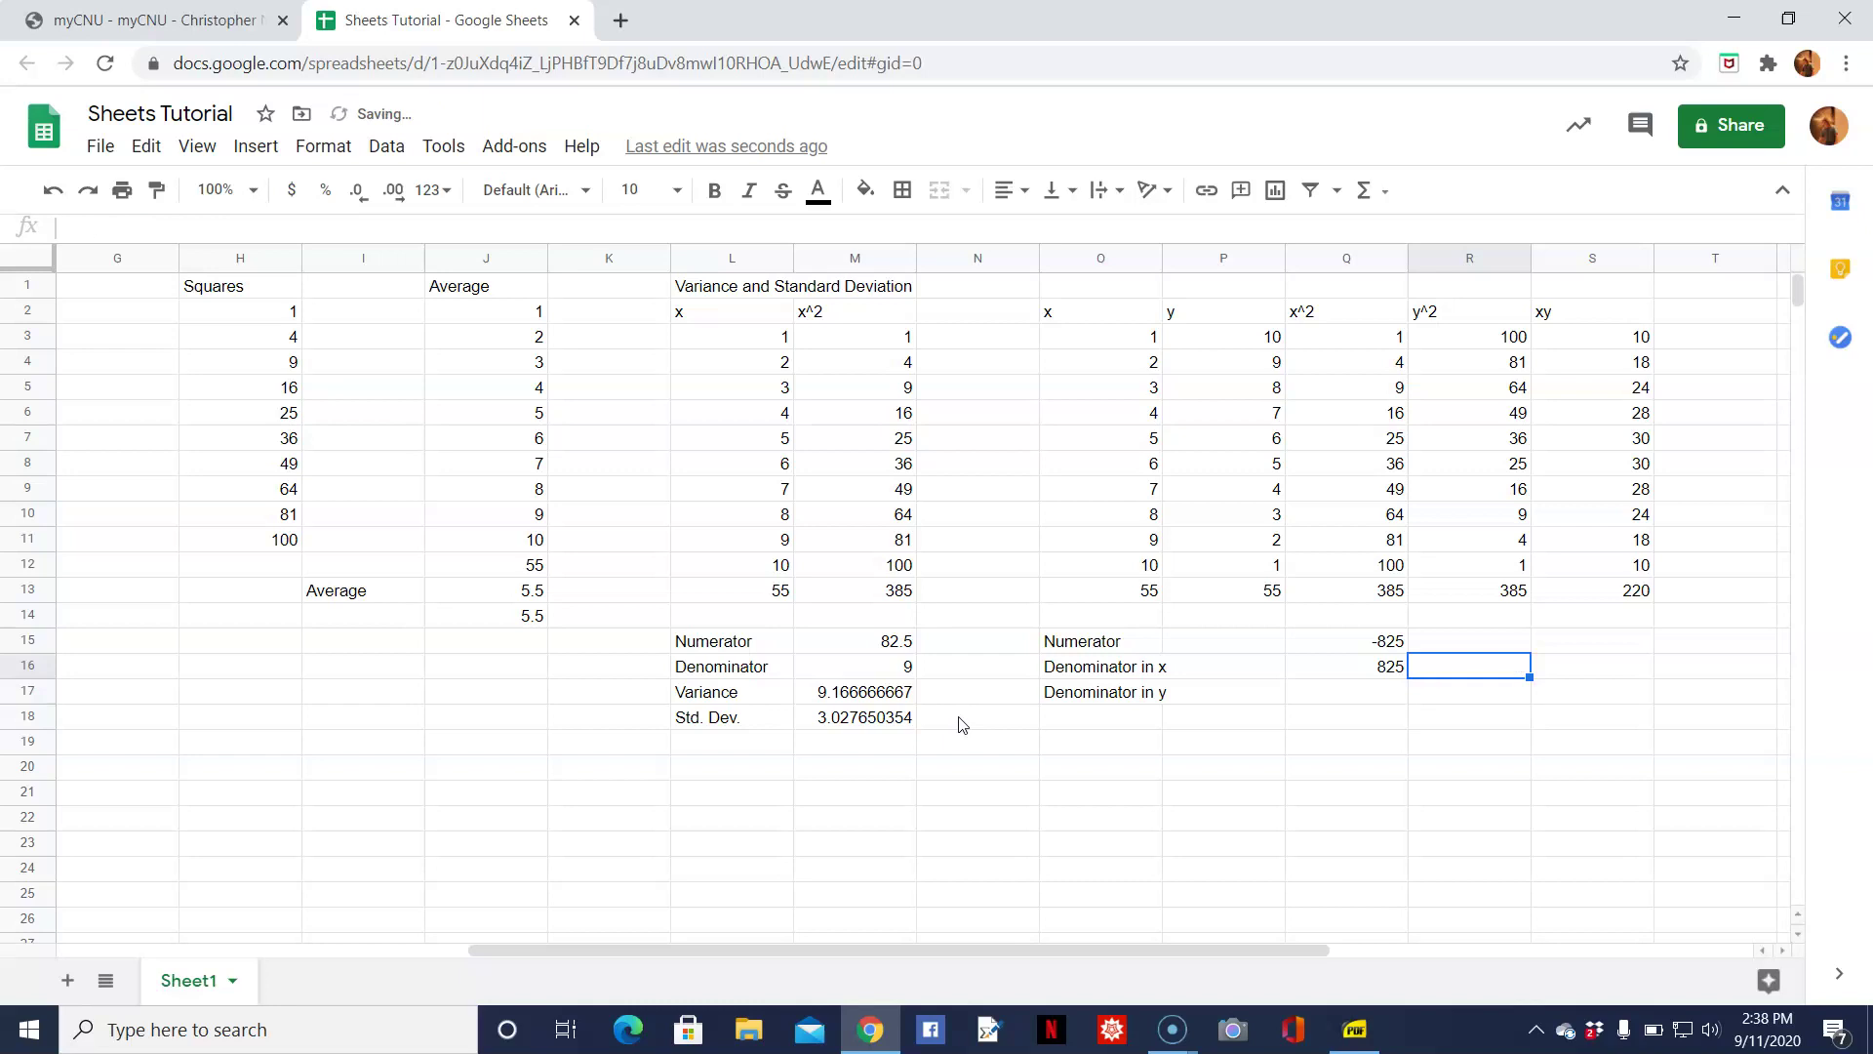
Wrap the denominator in x formula in cell Q16 in a square root, making it =sqrt(10*Q13-O13^2).
{"action": "key", "text": "Left"}
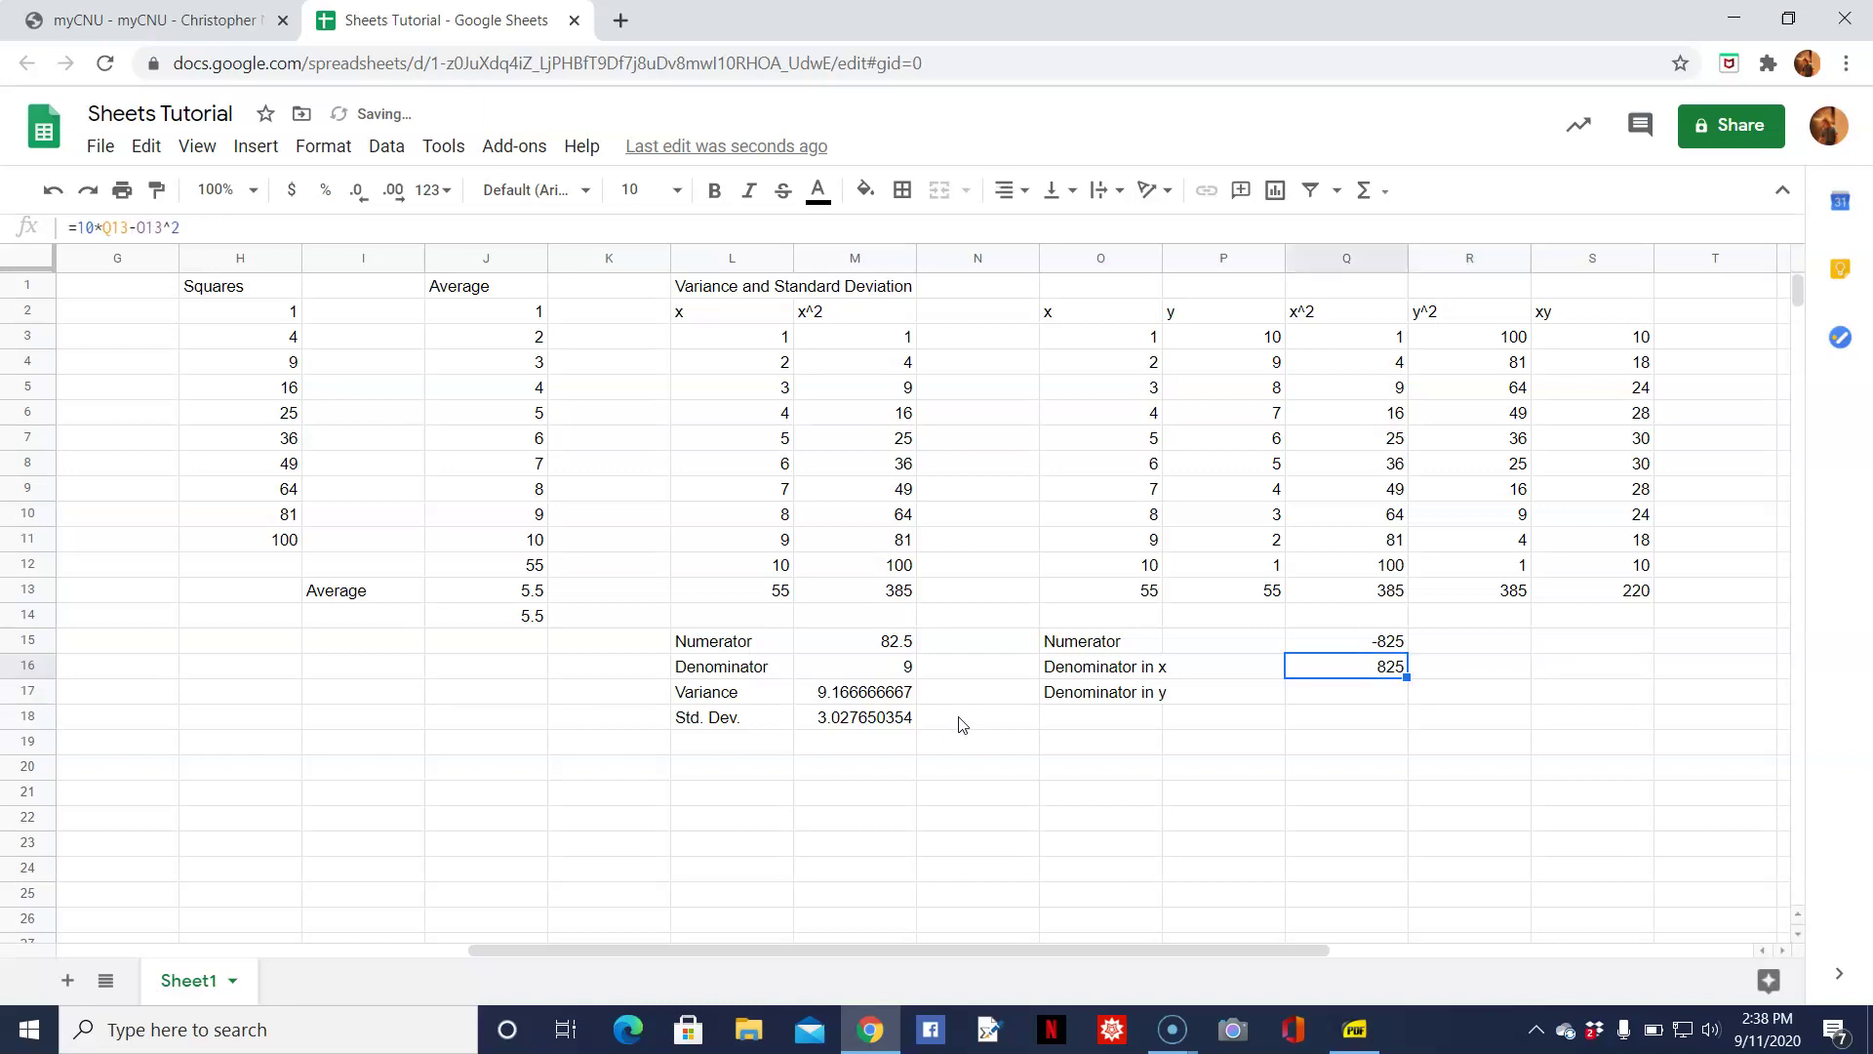
{"action": "key", "text": "Return"}
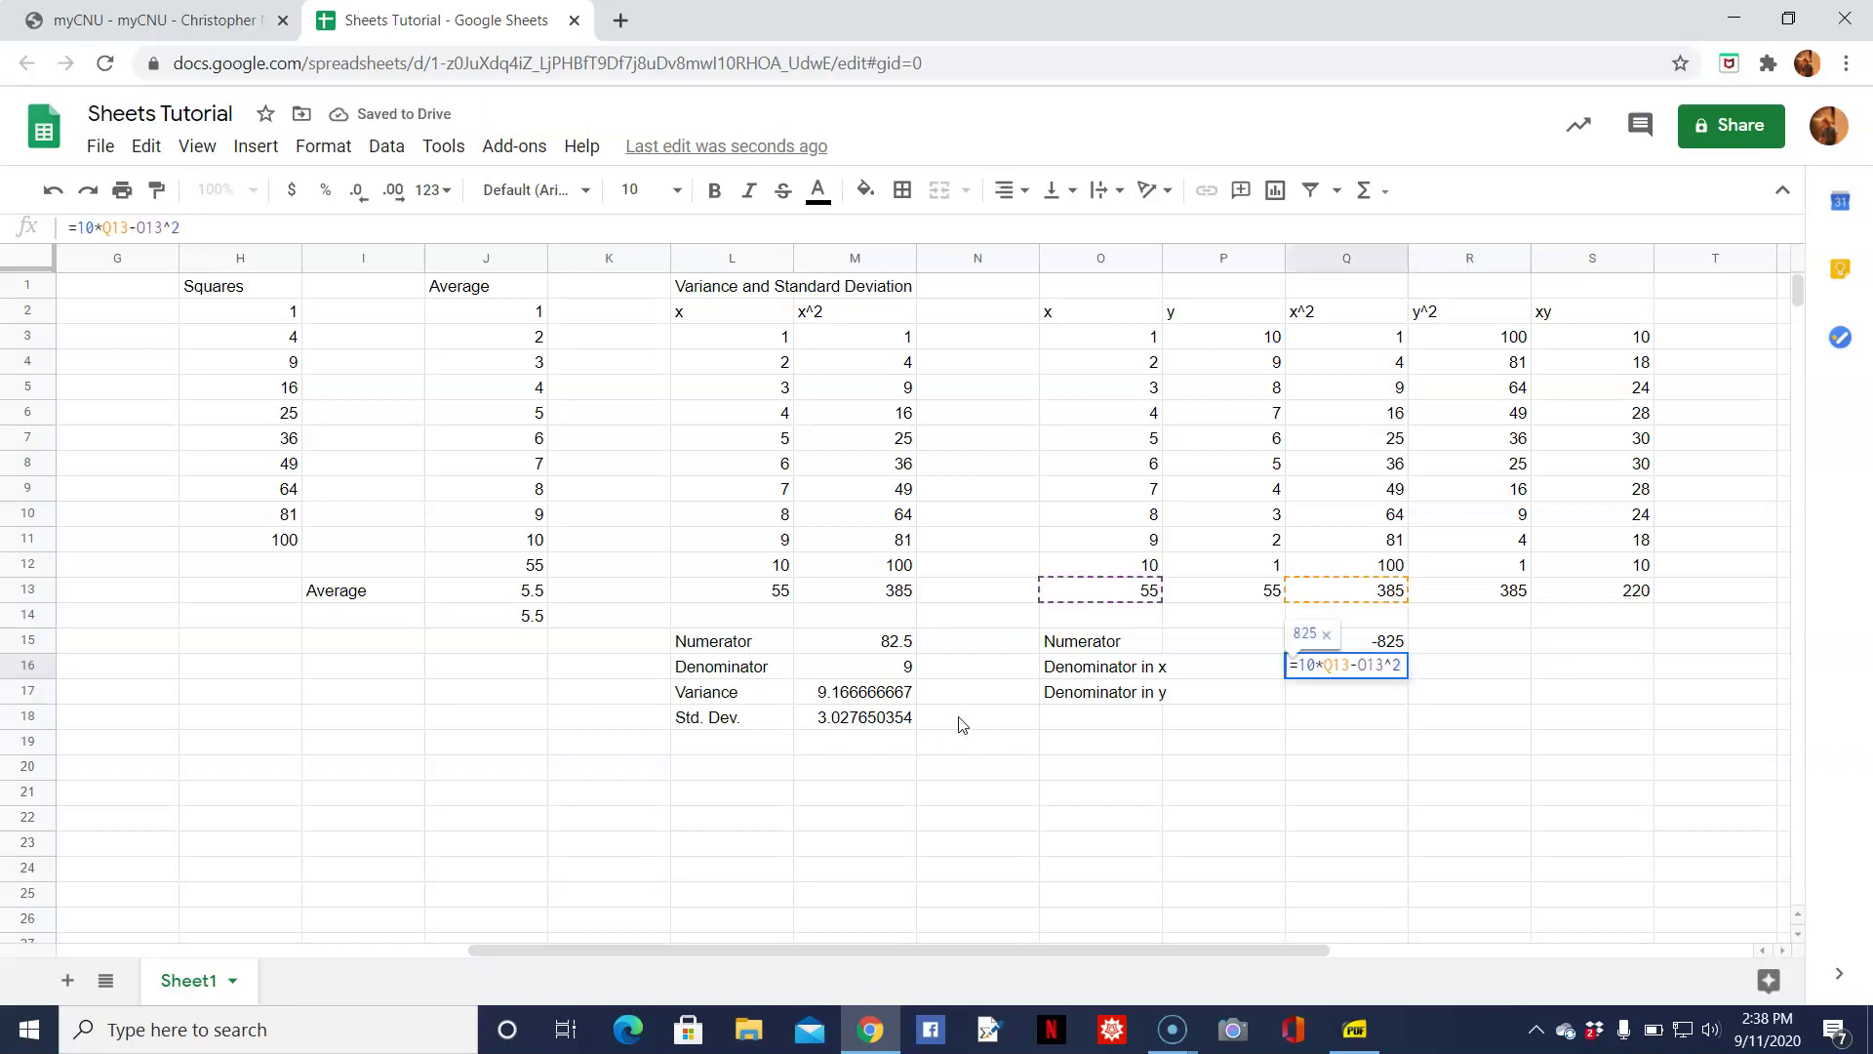
{"action": "key", "text": "Left"}
{"action": "key", "text": "Left"}
{"action": "key", "text": "Left"}
{"action": "key", "text": "Left"}
{"action": "key", "text": "Left"}
{"action": "key", "text": "Left"}
{"action": "key", "text": "Left"}
{"action": "key", "text": "Left"}
{"action": "type", "text": "sqrt("}
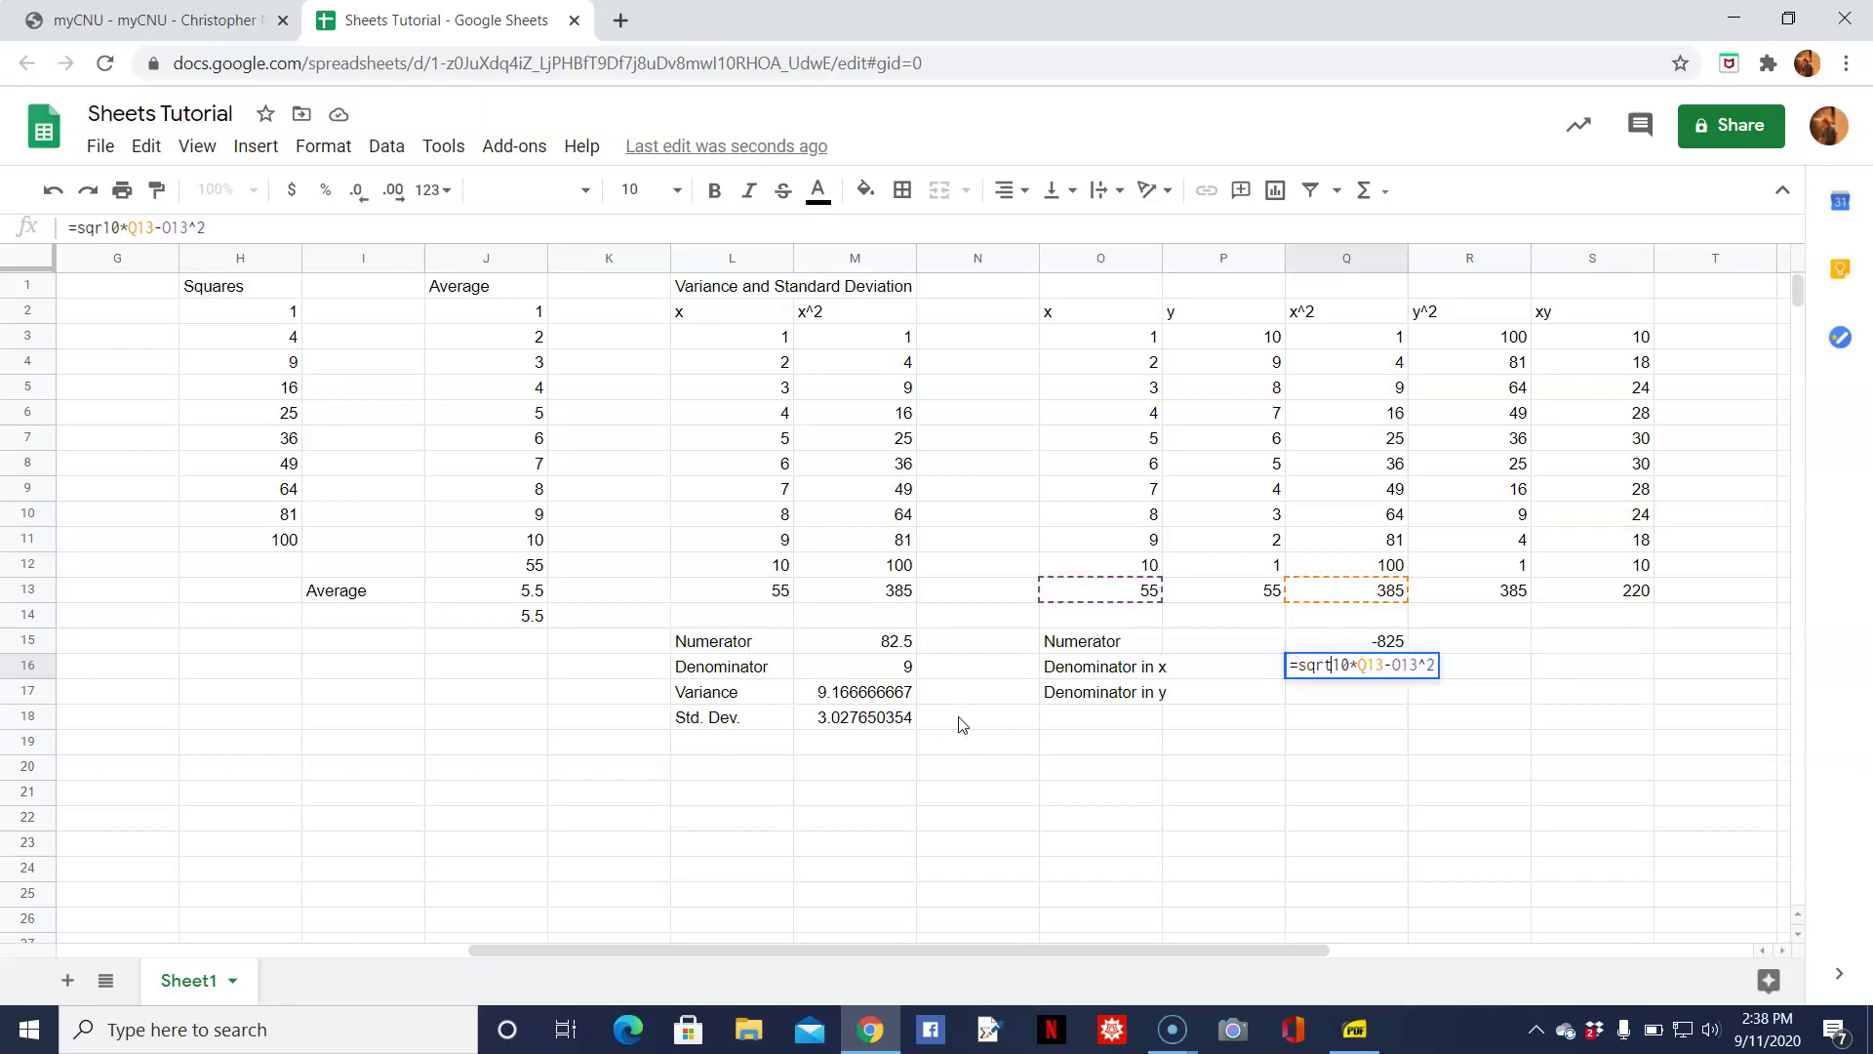
{"action": "key", "text": "Right"}
{"action": "key", "text": "Right"}
{"action": "key", "text": "Right"}
{"action": "key", "text": "Right"}
{"action": "key", "text": "Right"}
{"action": "key", "text": "Right"}
{"action": "key", "text": "Right"}
{"action": "key", "text": "Right"}
{"action": "key", "text": "Right"}
{"action": "key", "text": "Right"}
{"action": "key", "text": "Right"}
{"action": "type", "text": ")"}
{"action": "key", "text": "Return"}
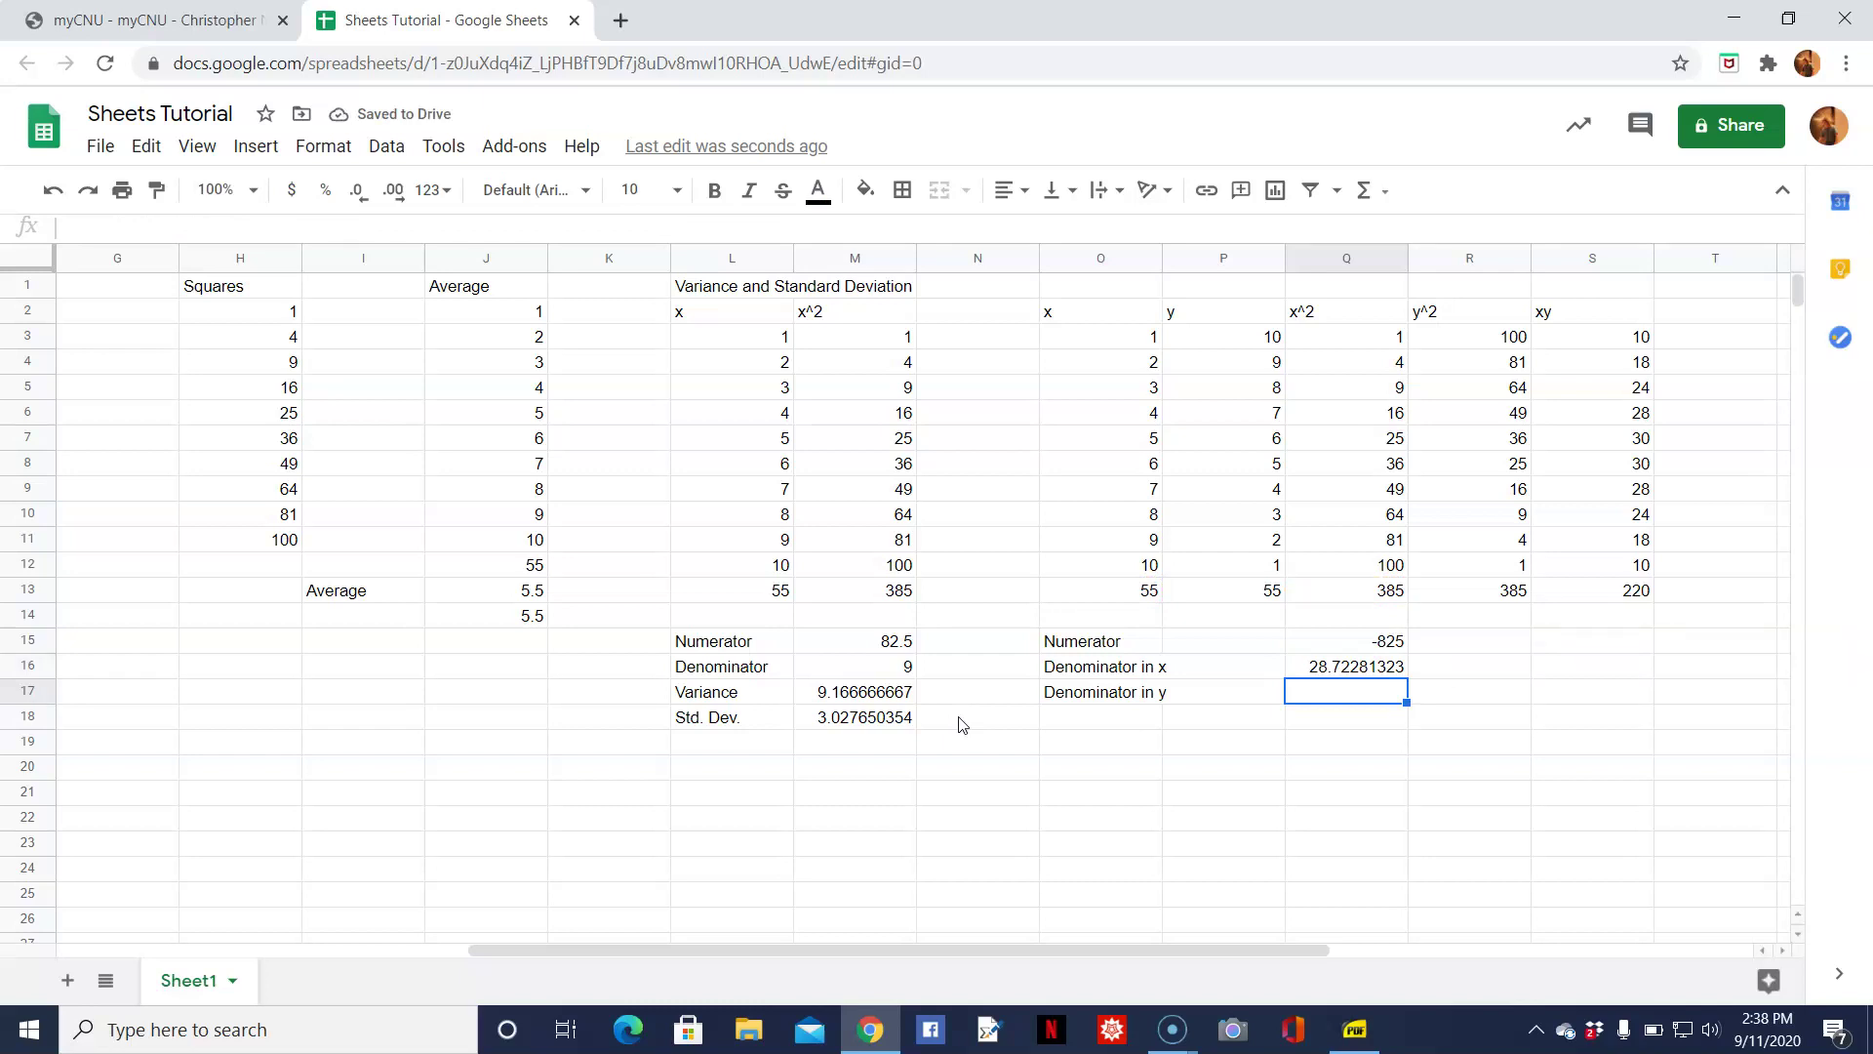
Check the y part of the r denominator in the formulas PDF and enter =10*R13-P13^2 in cell Q17.
{"action": "type", "text": "="}
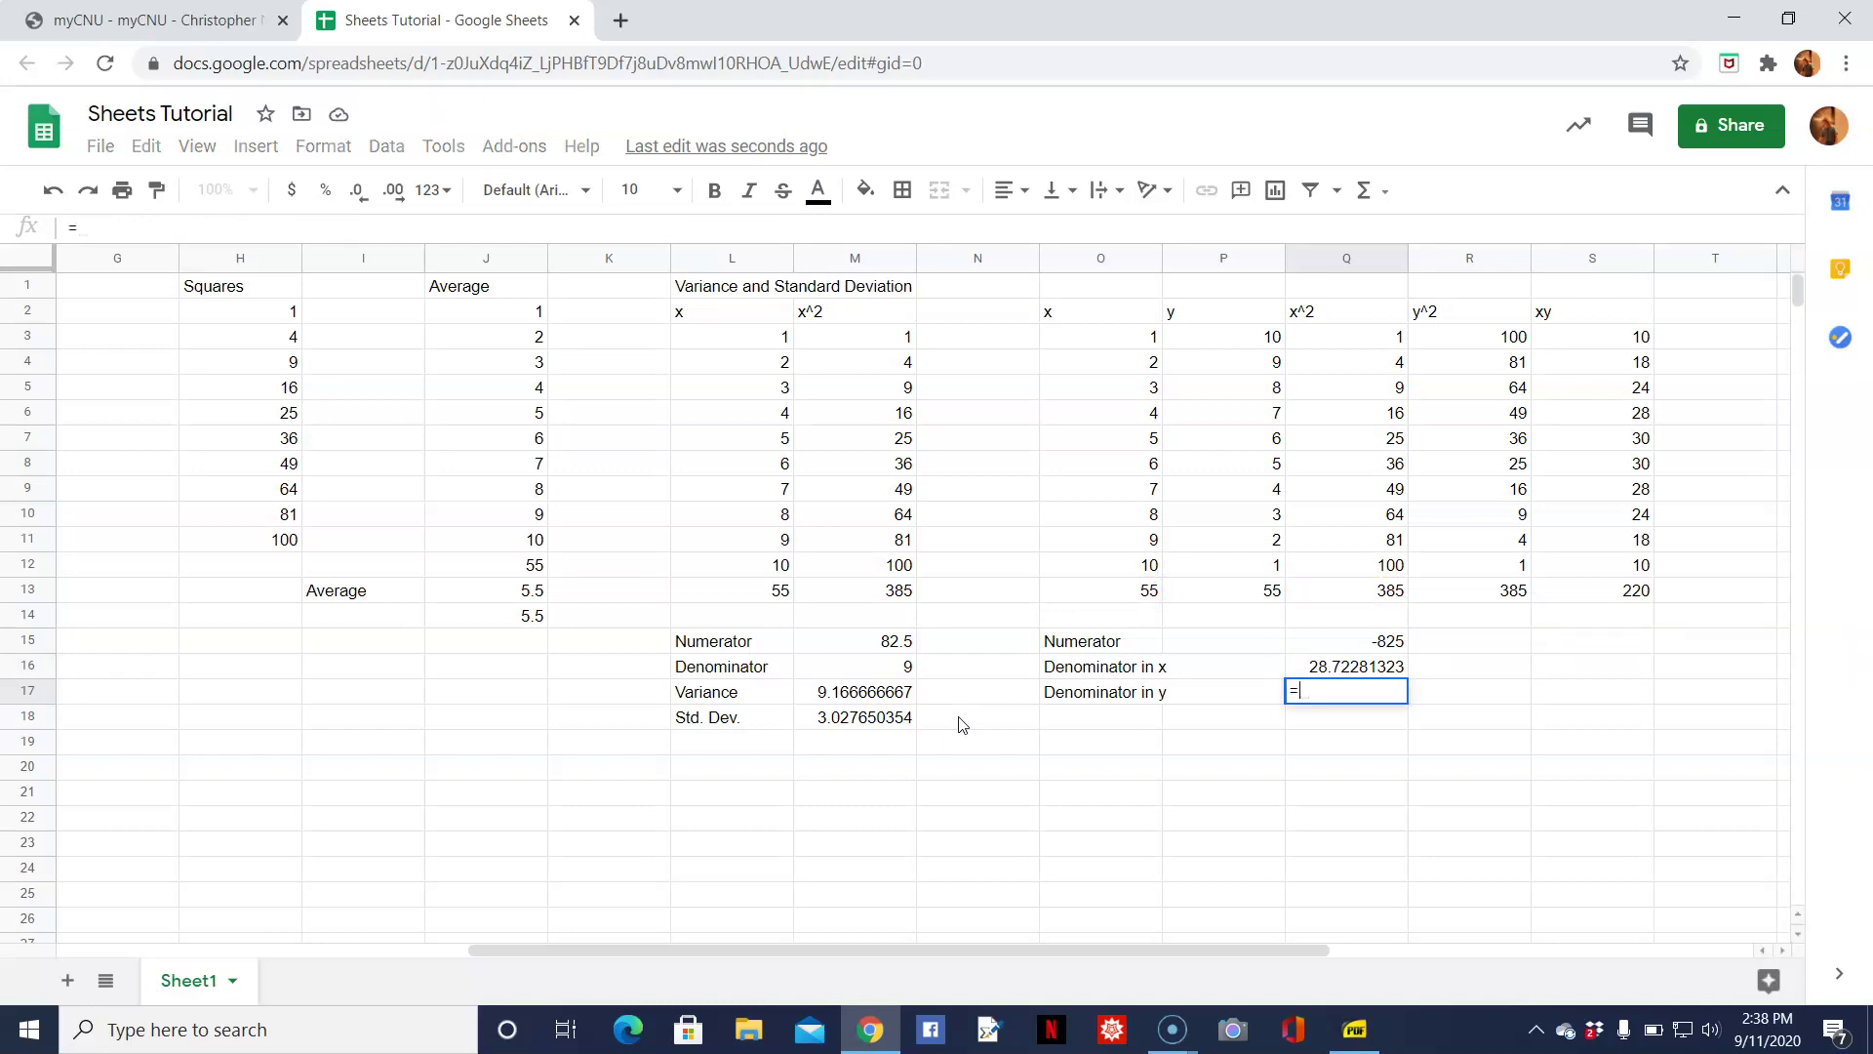
{"action": "key", "text": "alt+Tab"}
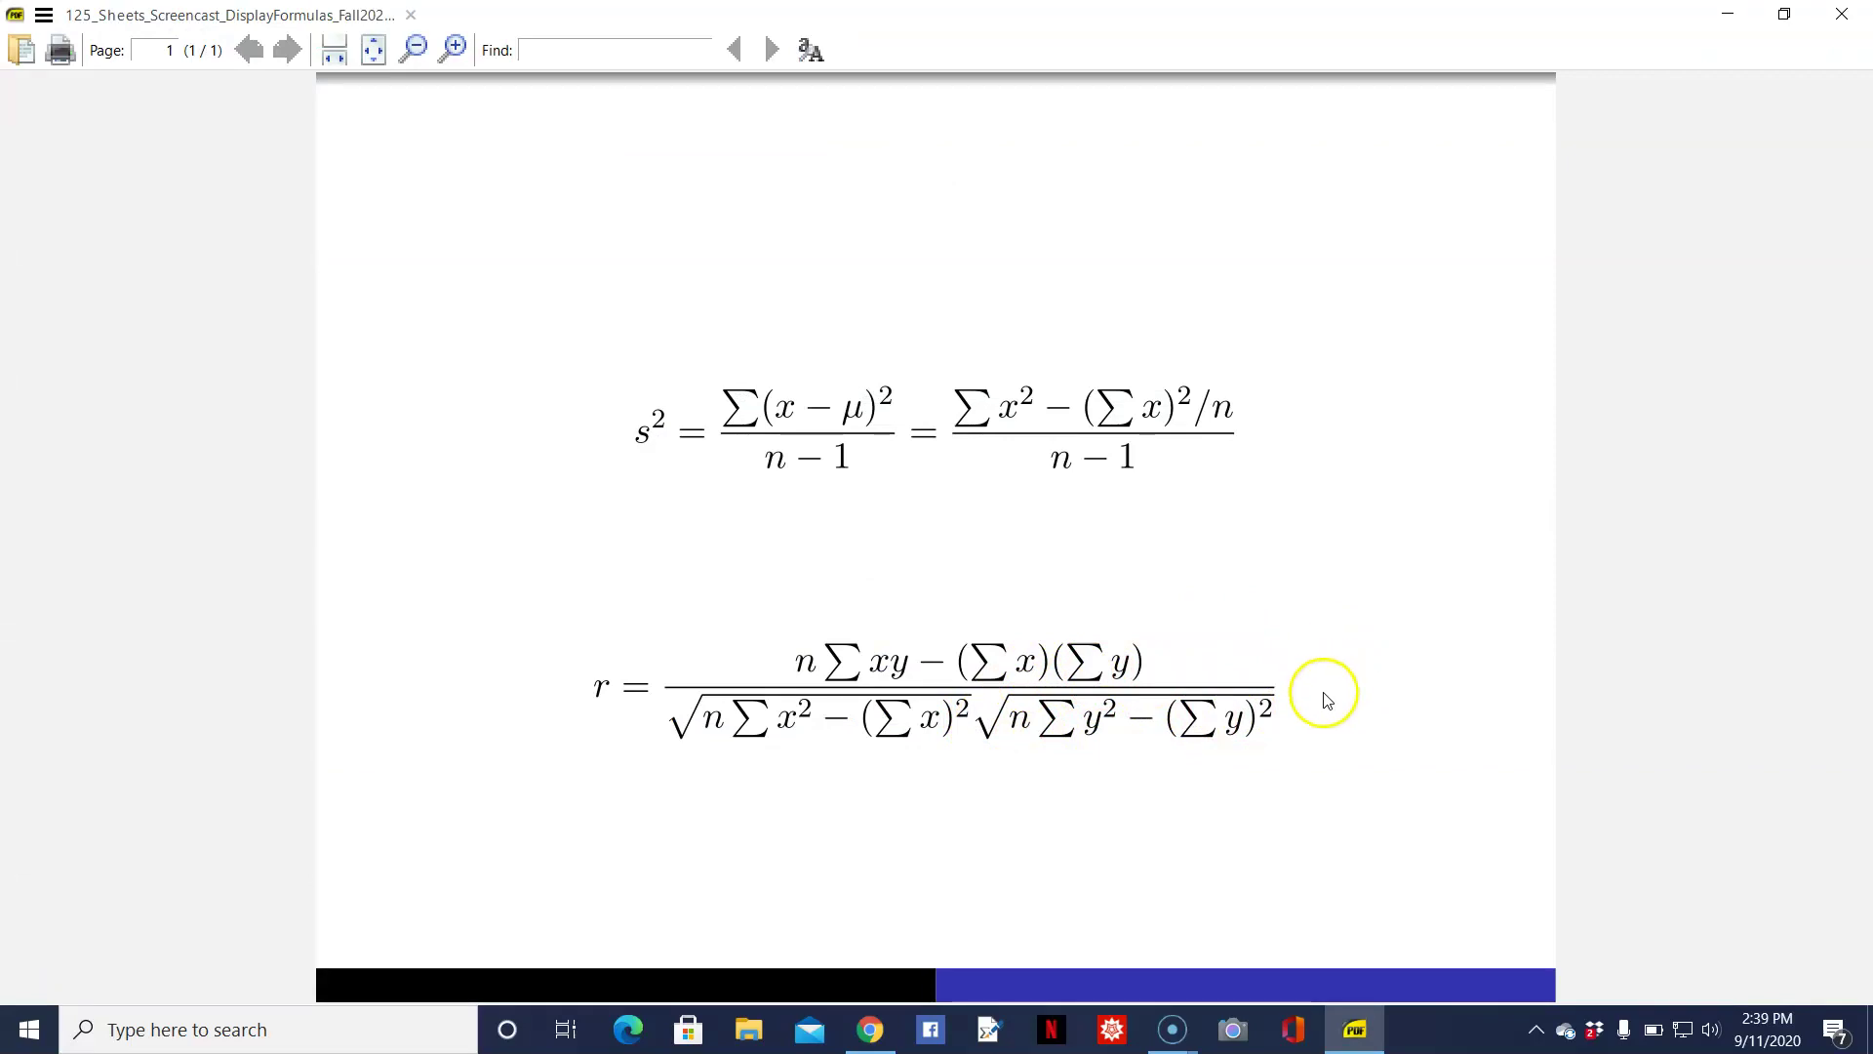
{"action": "key", "text": "alt+Tab"}
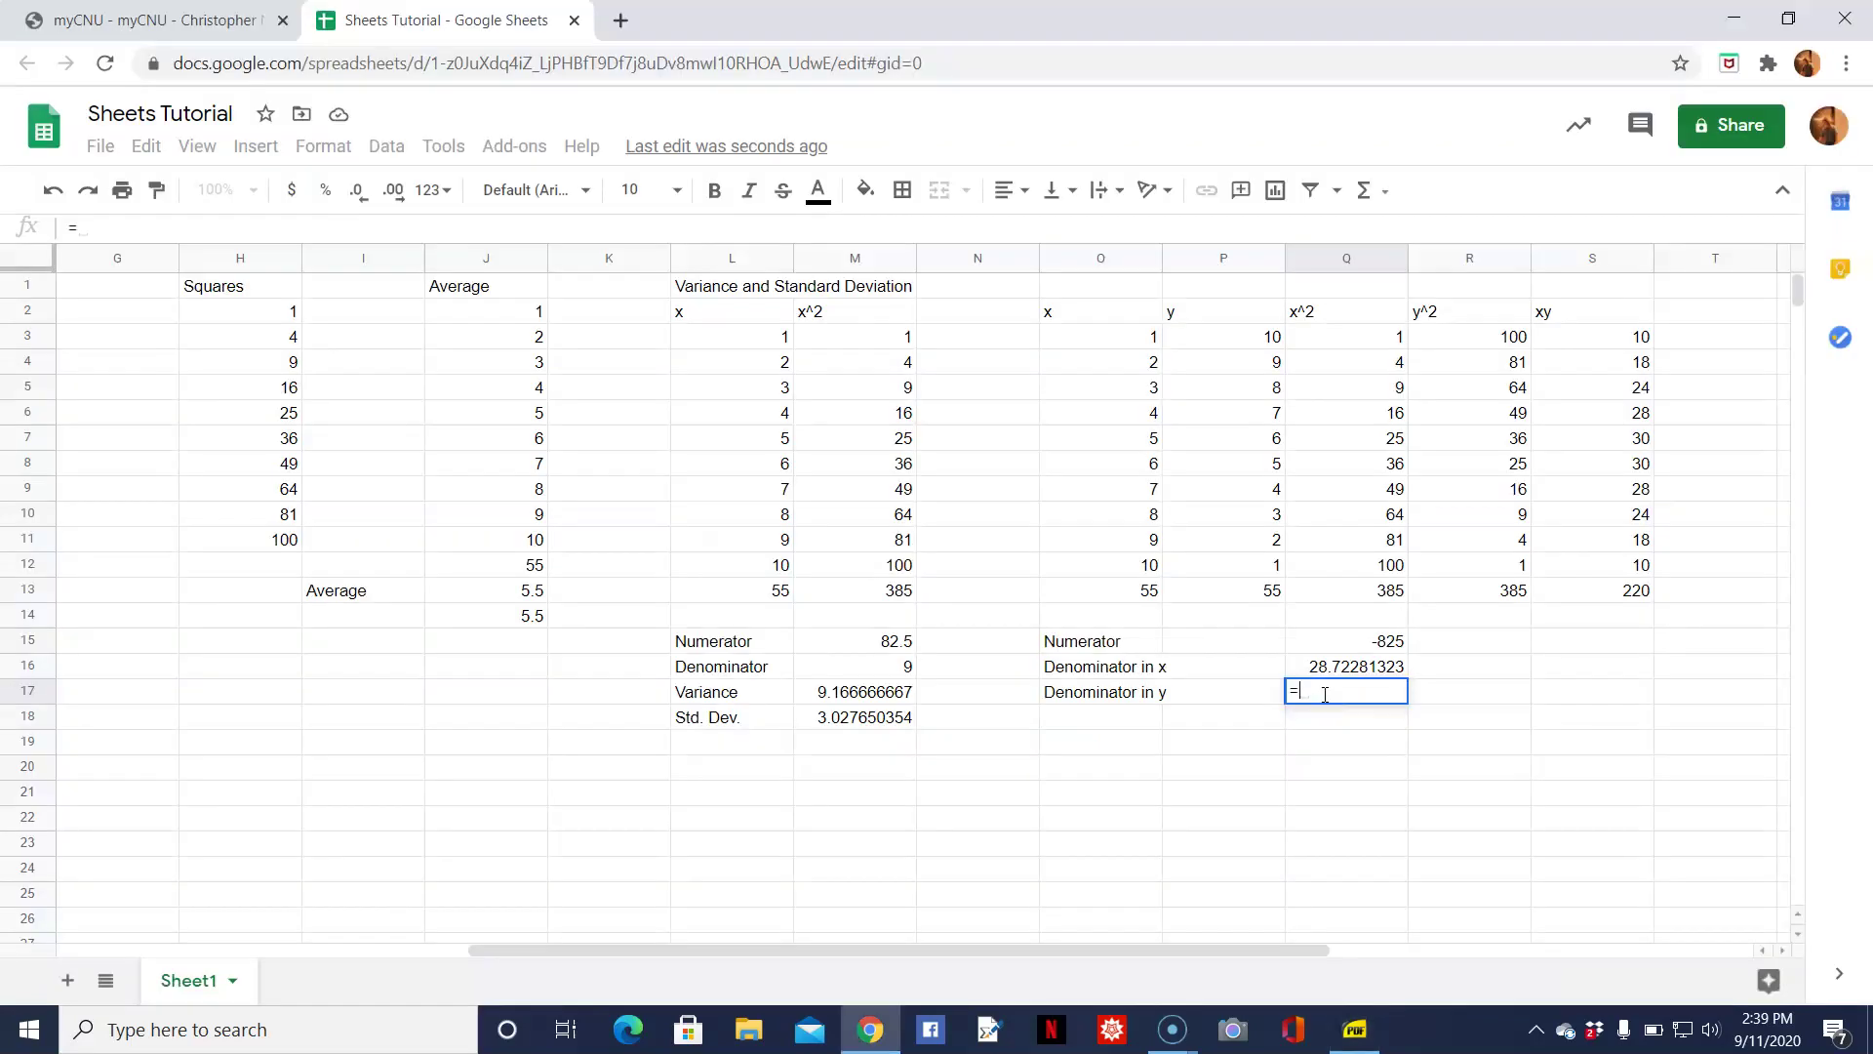
{"action": "type", "text": "10*"}
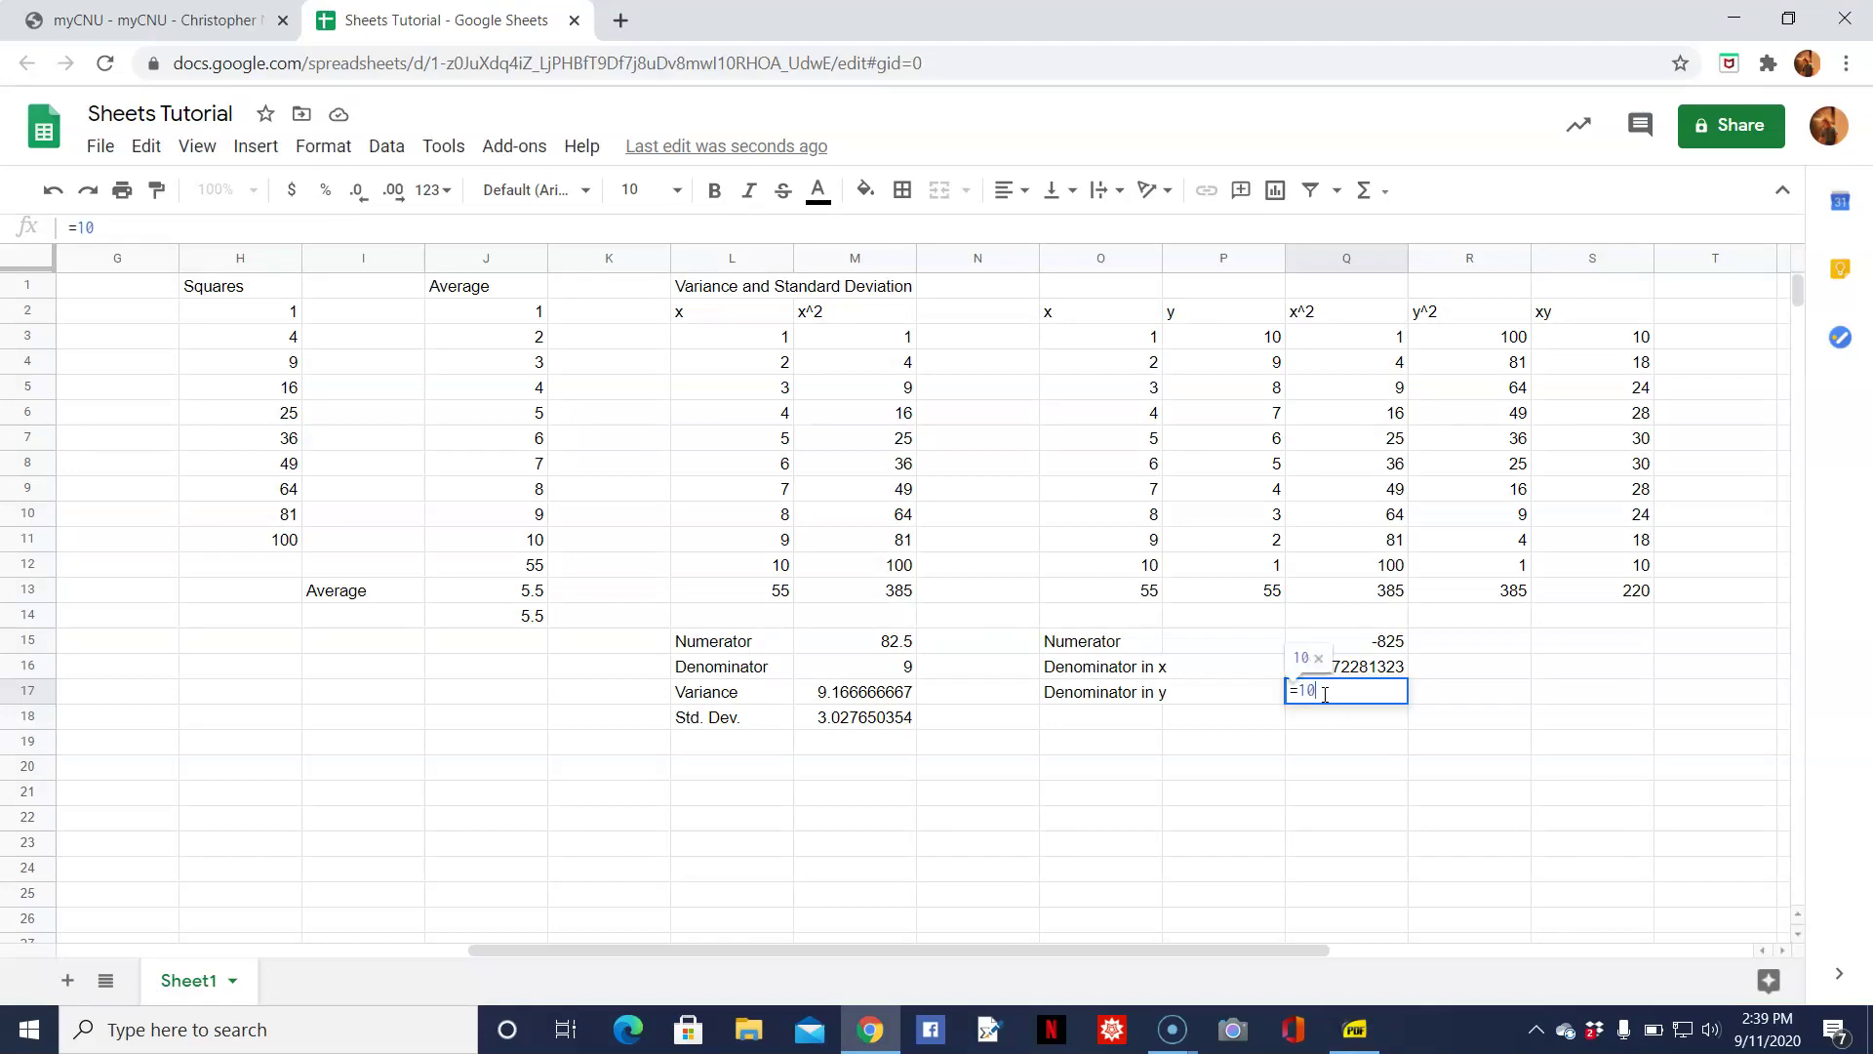
{"action": "key", "text": "Up"}
{"action": "key", "text": "Up"}
{"action": "key", "text": "Up"}
{"action": "key", "text": "Up"}
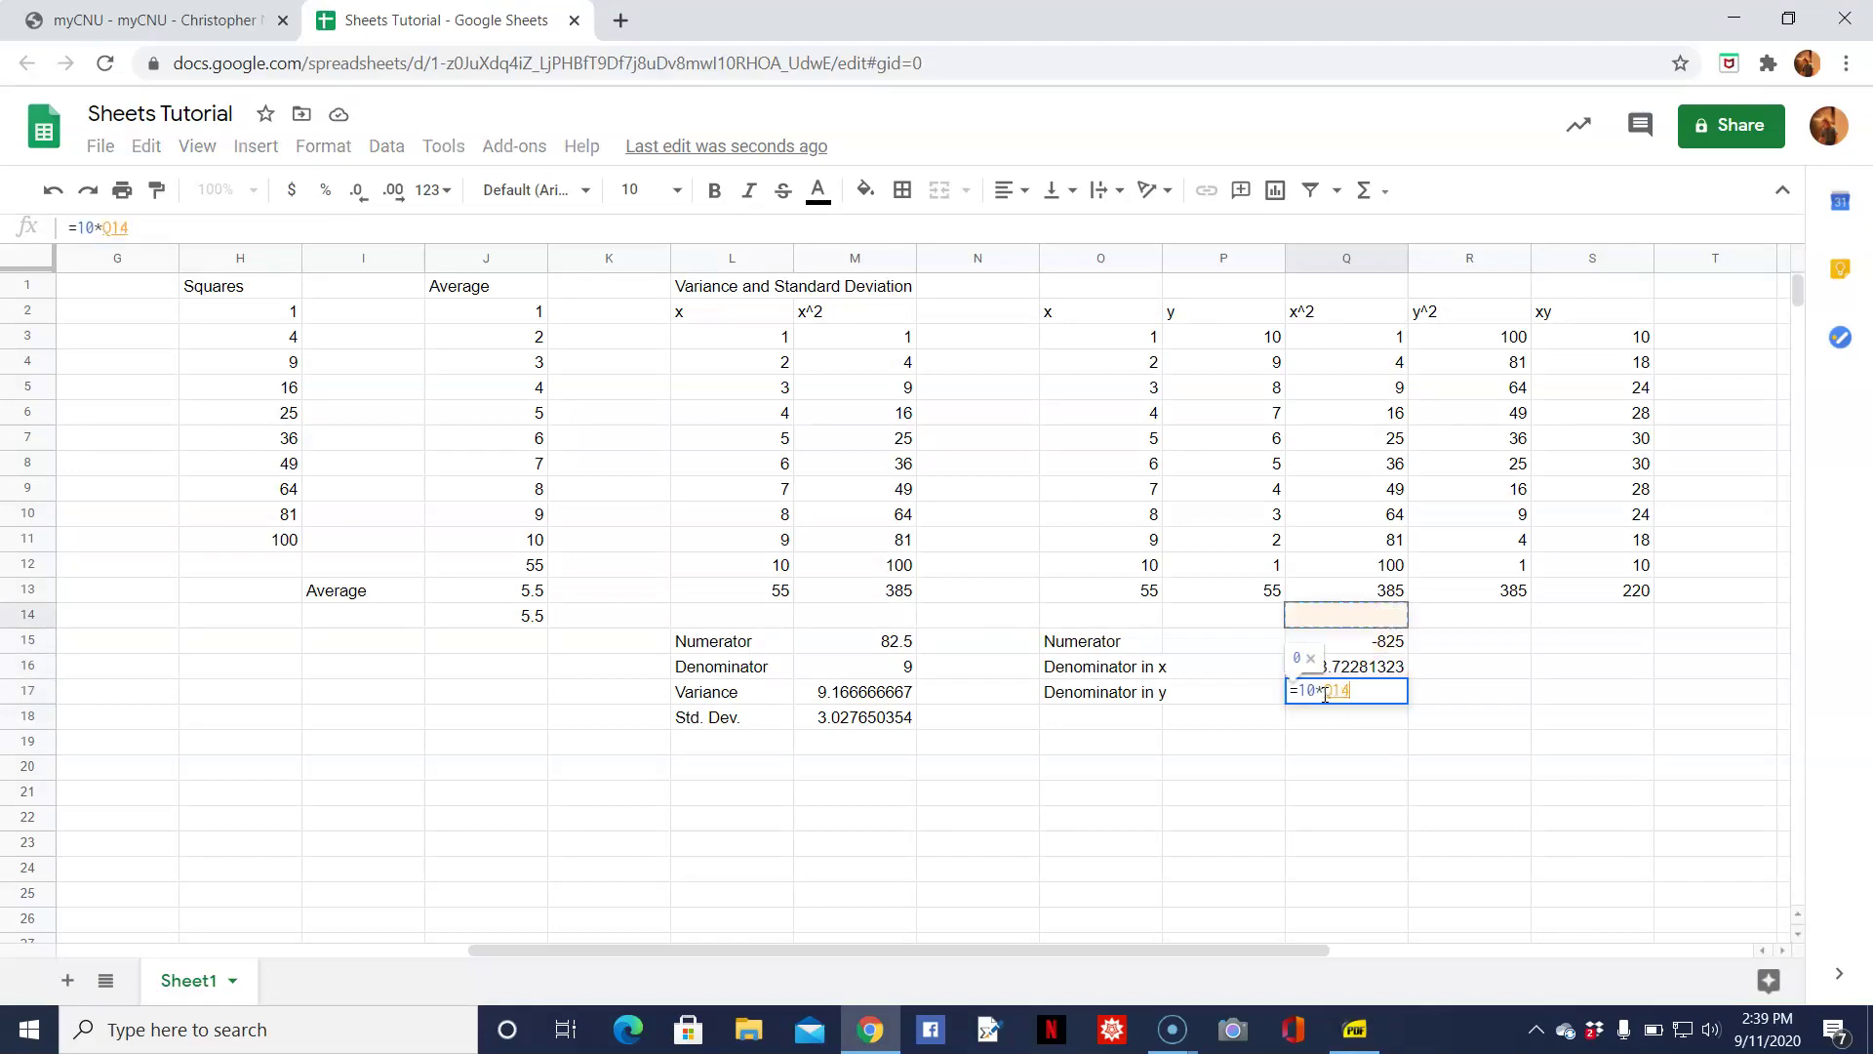
{"action": "key", "text": "Right"}
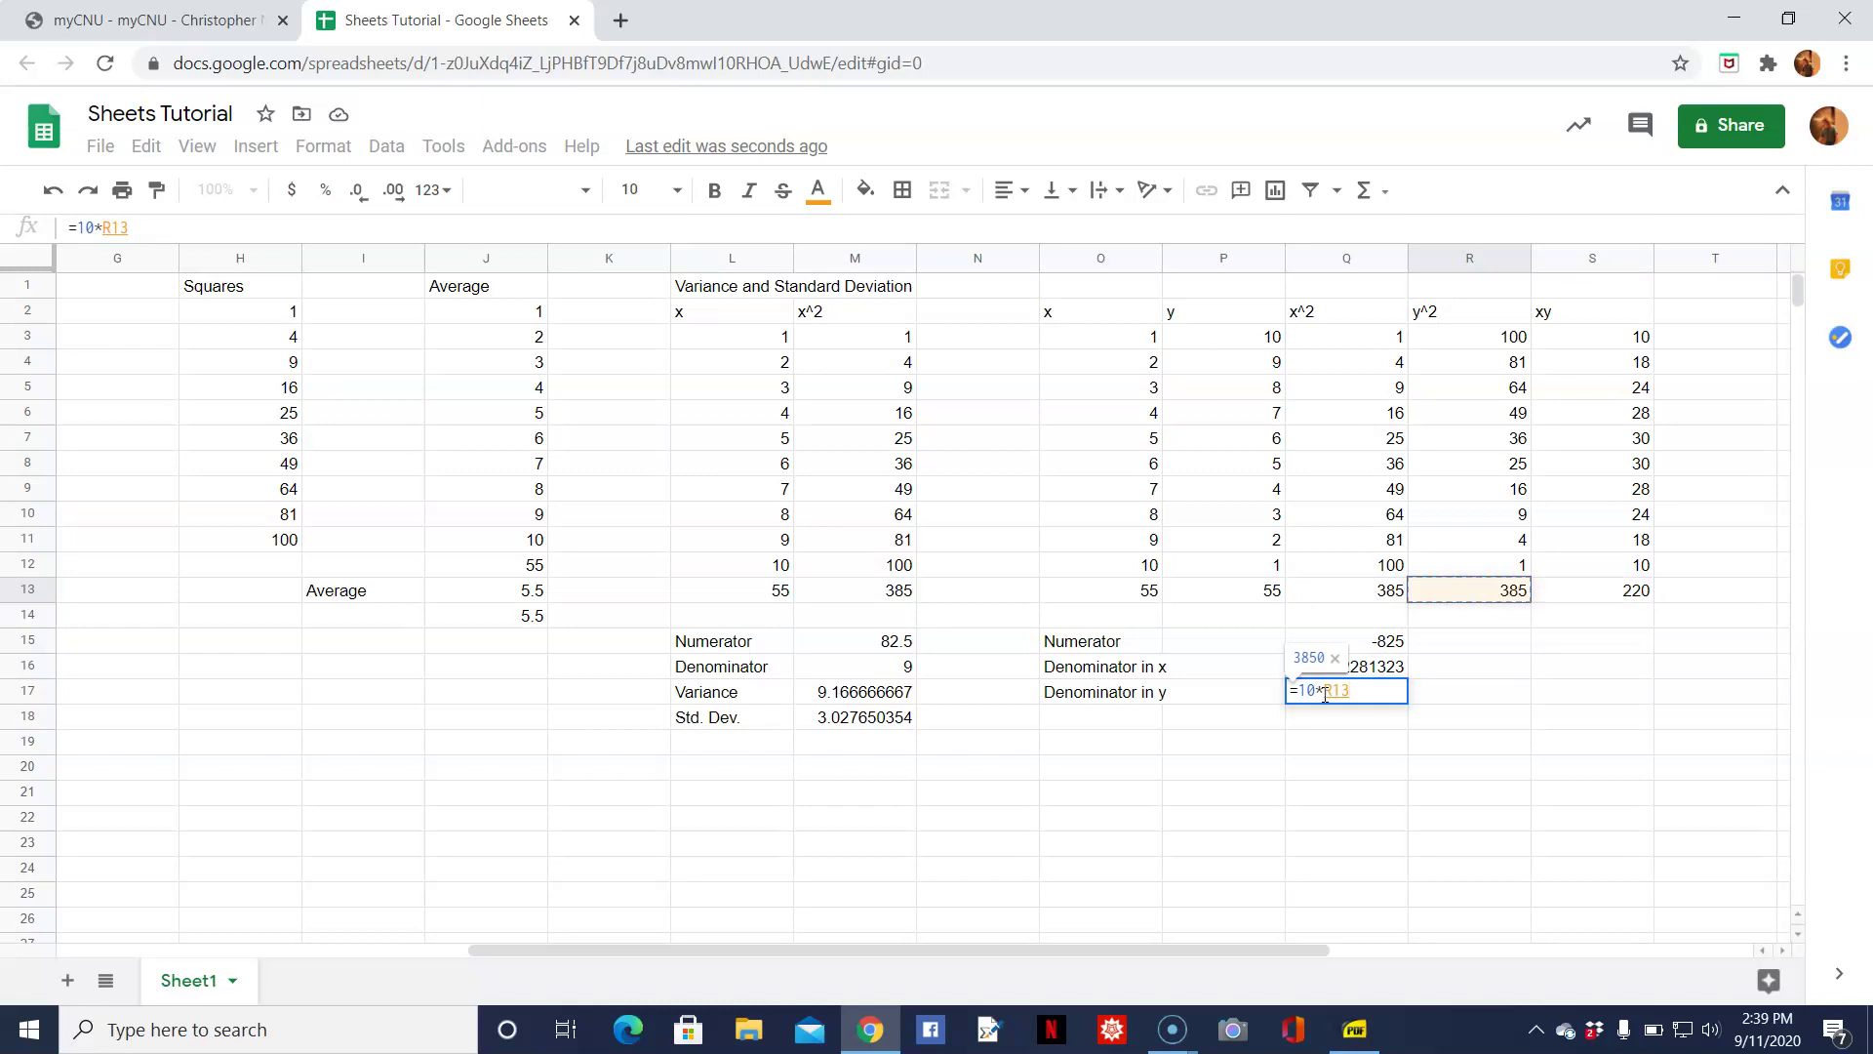
{"action": "type", "text": "-"}
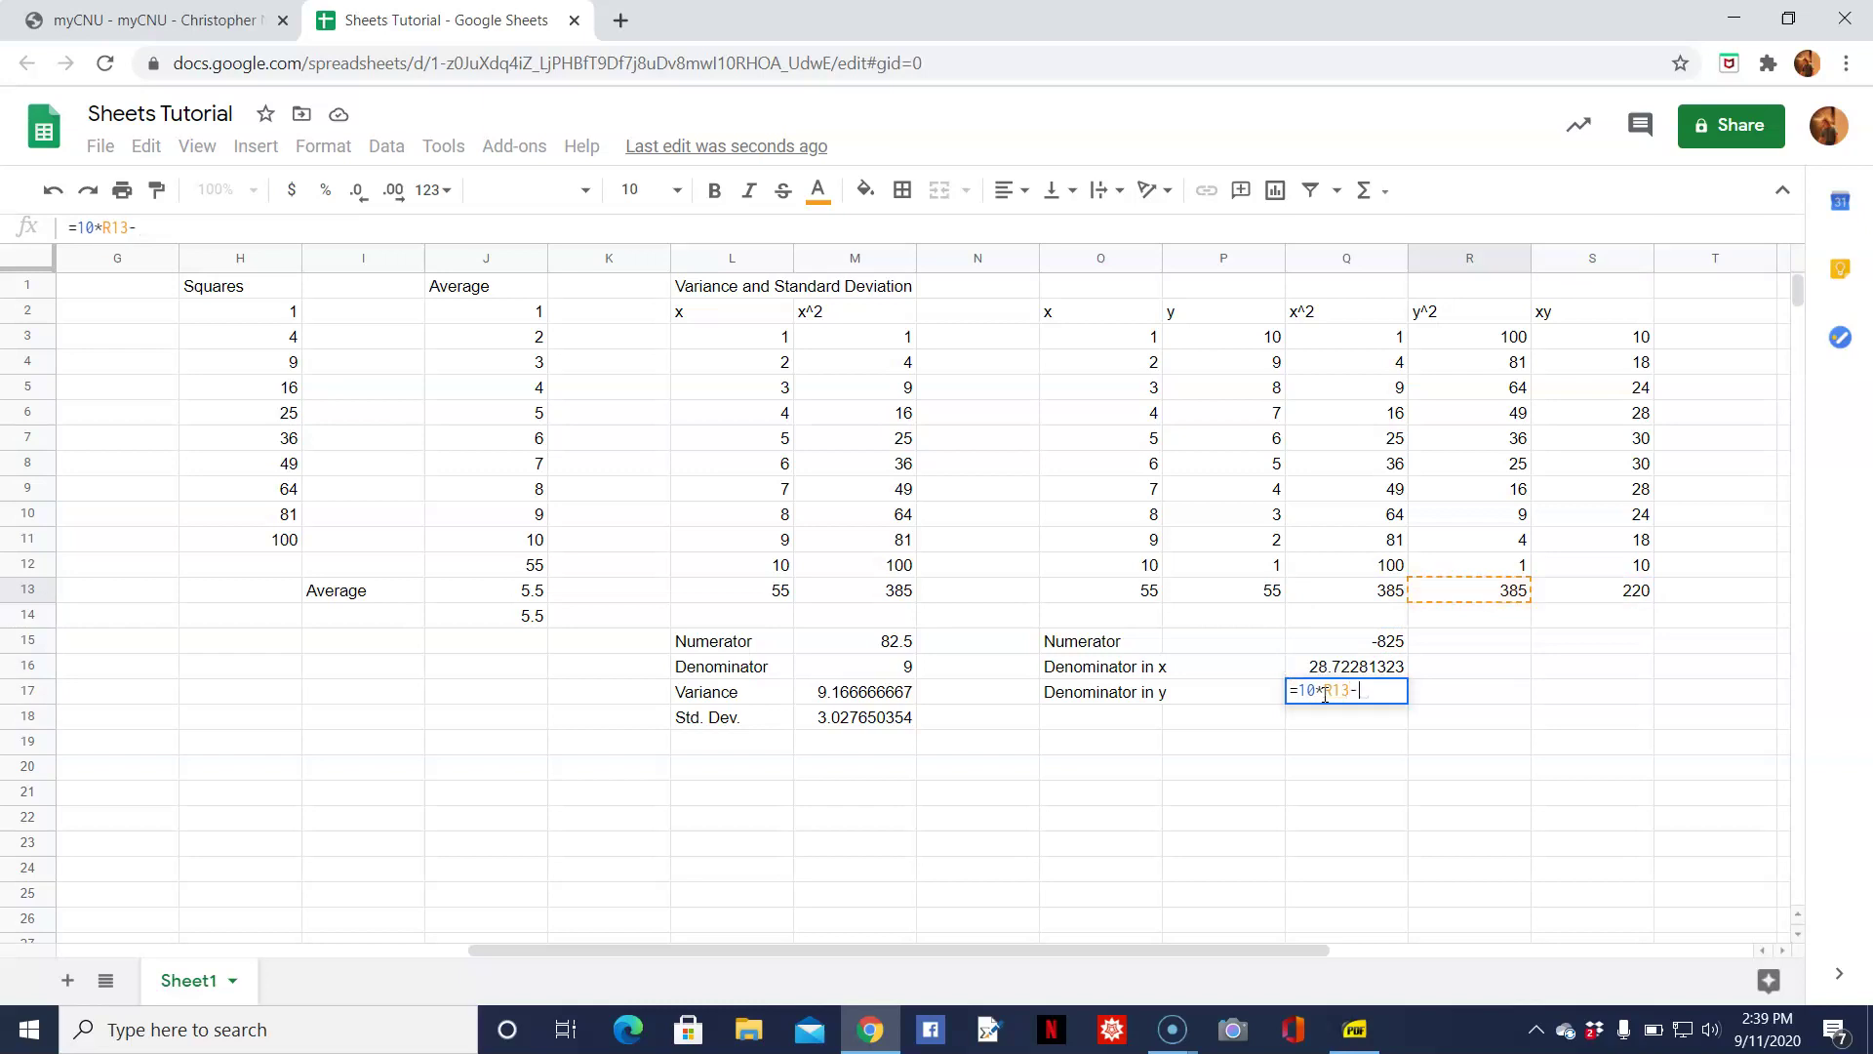
{"action": "key", "text": "Up"}
{"action": "key", "text": "Up"}
{"action": "key", "text": "Up"}
{"action": "key", "text": "Up"}
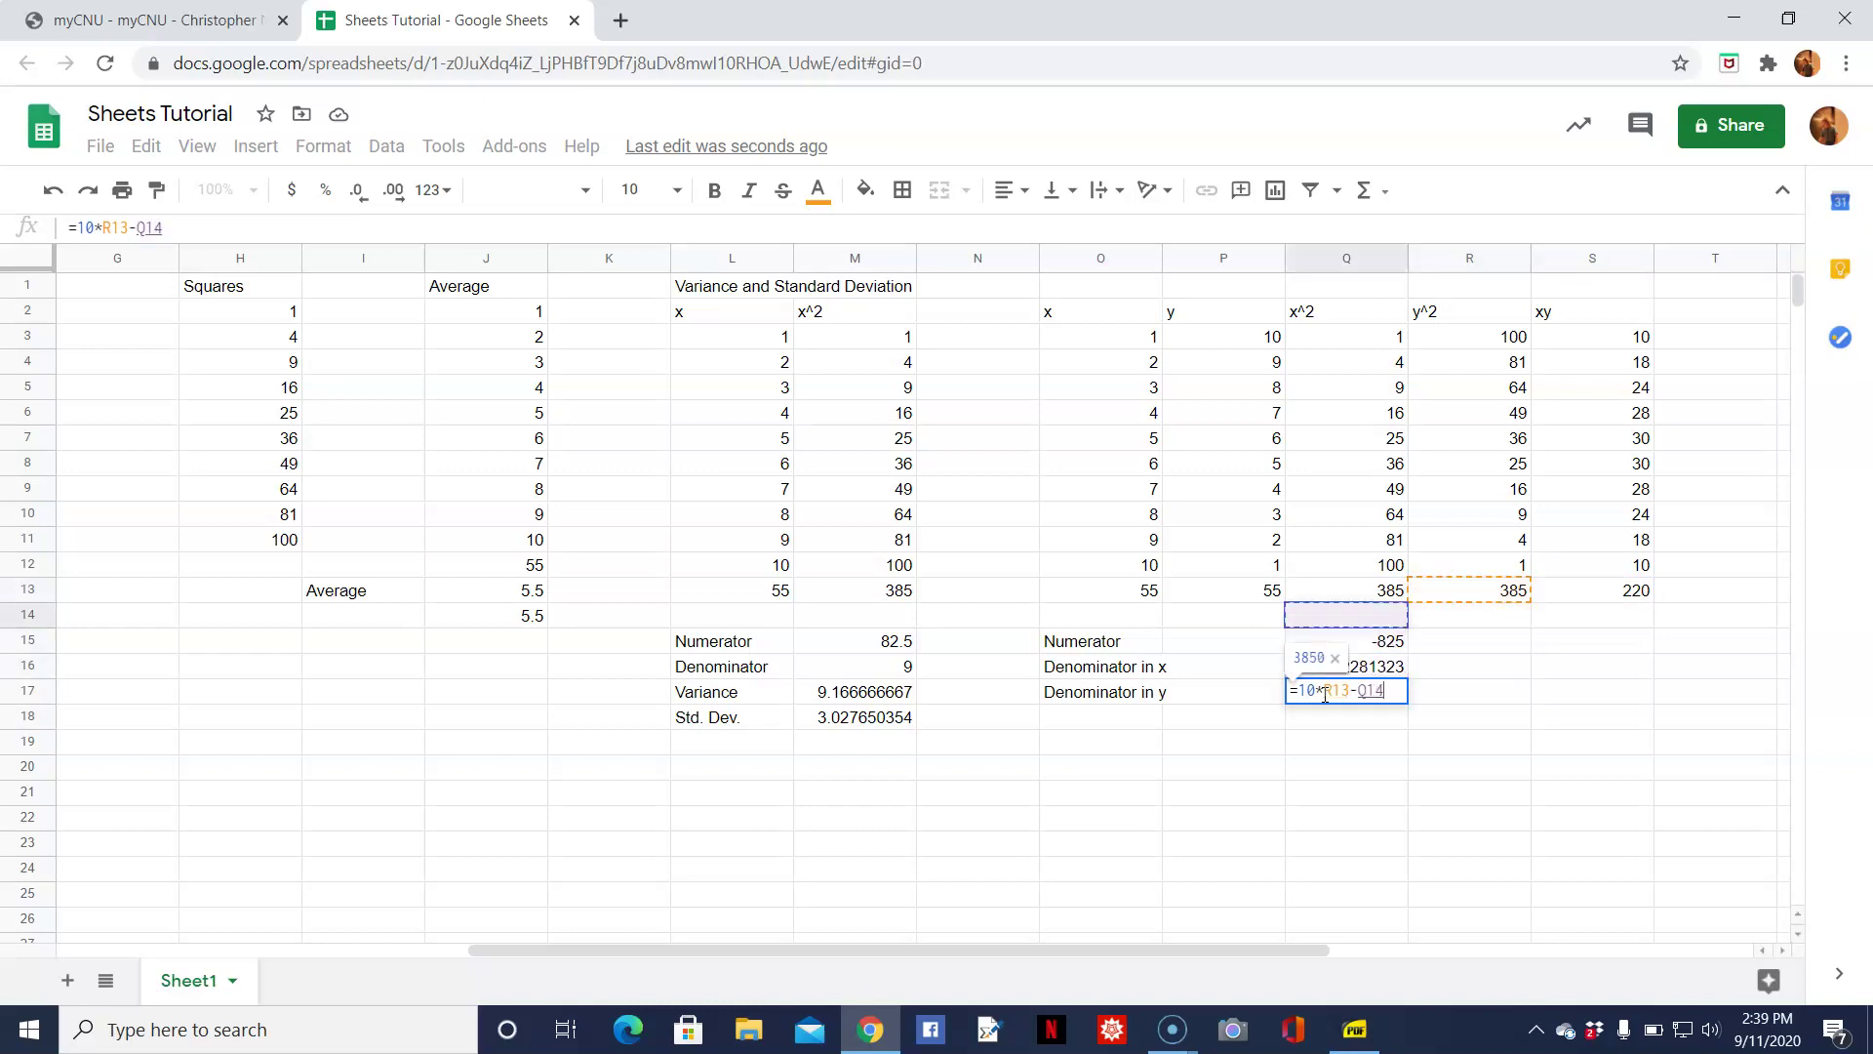
{"action": "key", "text": "Left"}
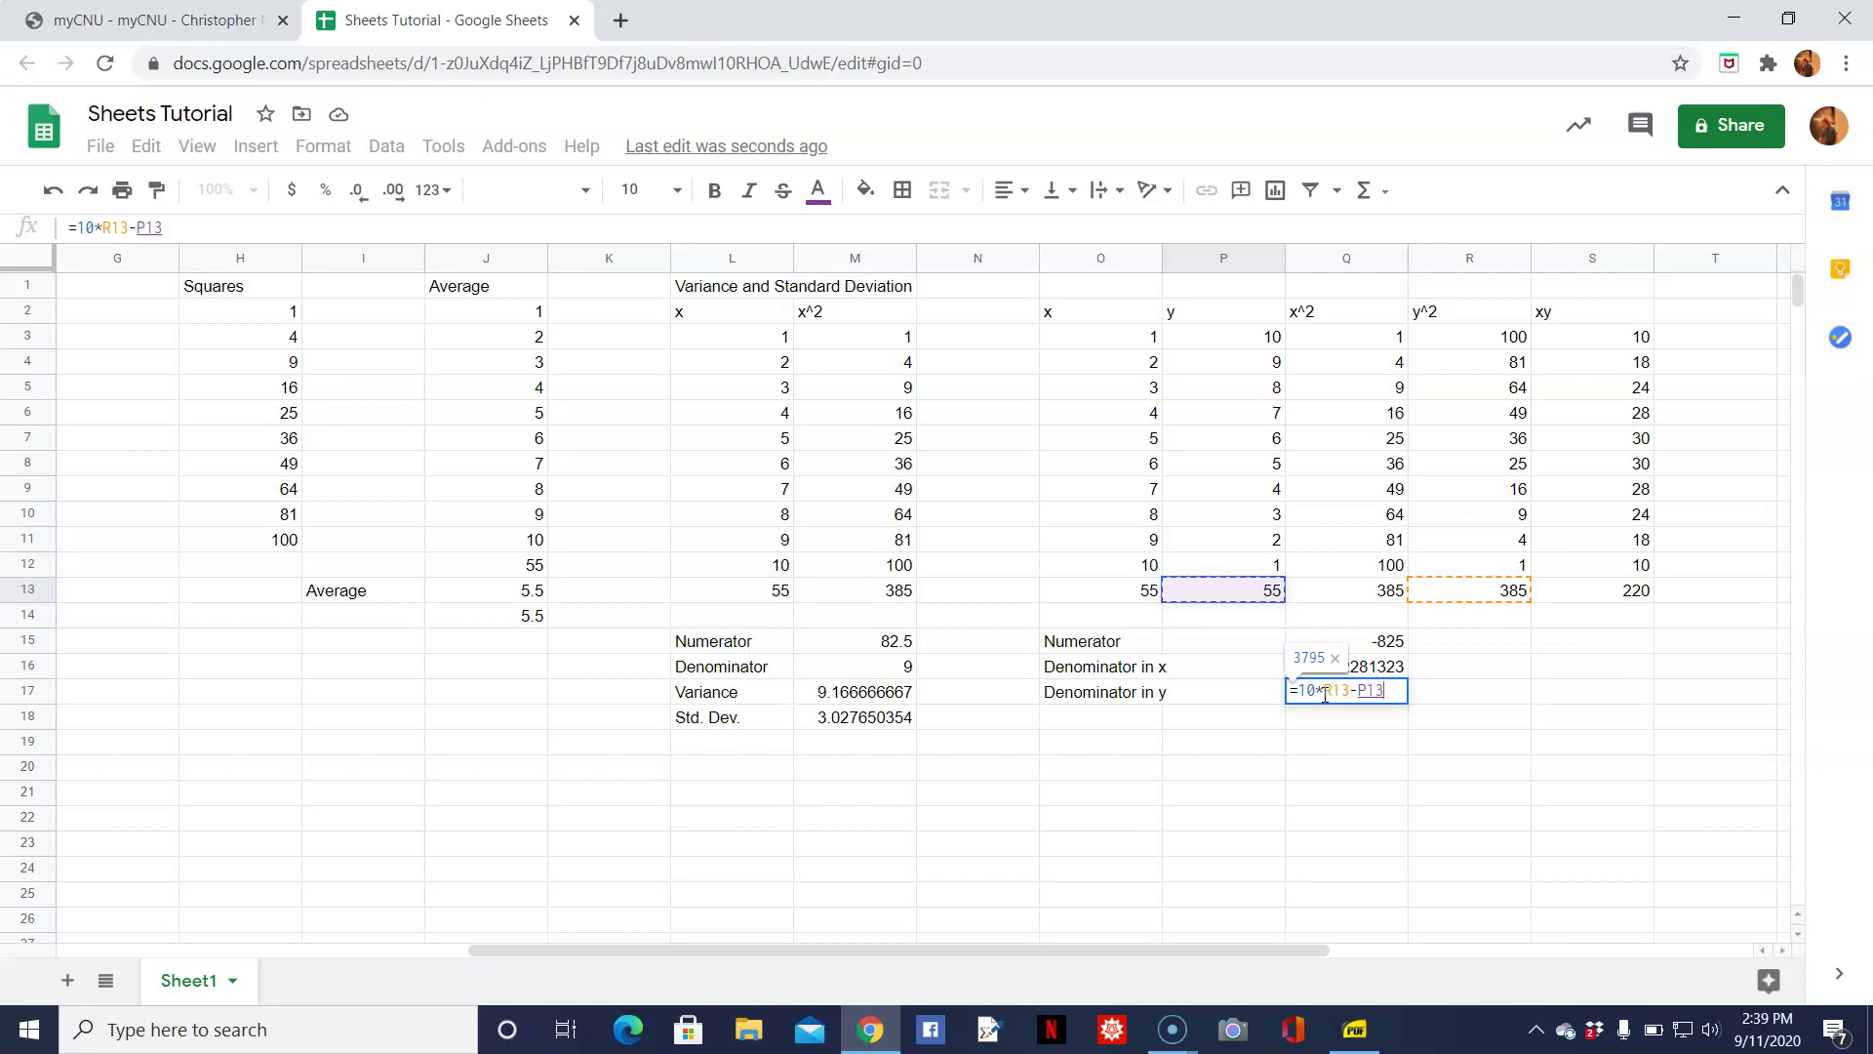
{"action": "type", "text": "^2"}
{"action": "key", "text": "Return"}
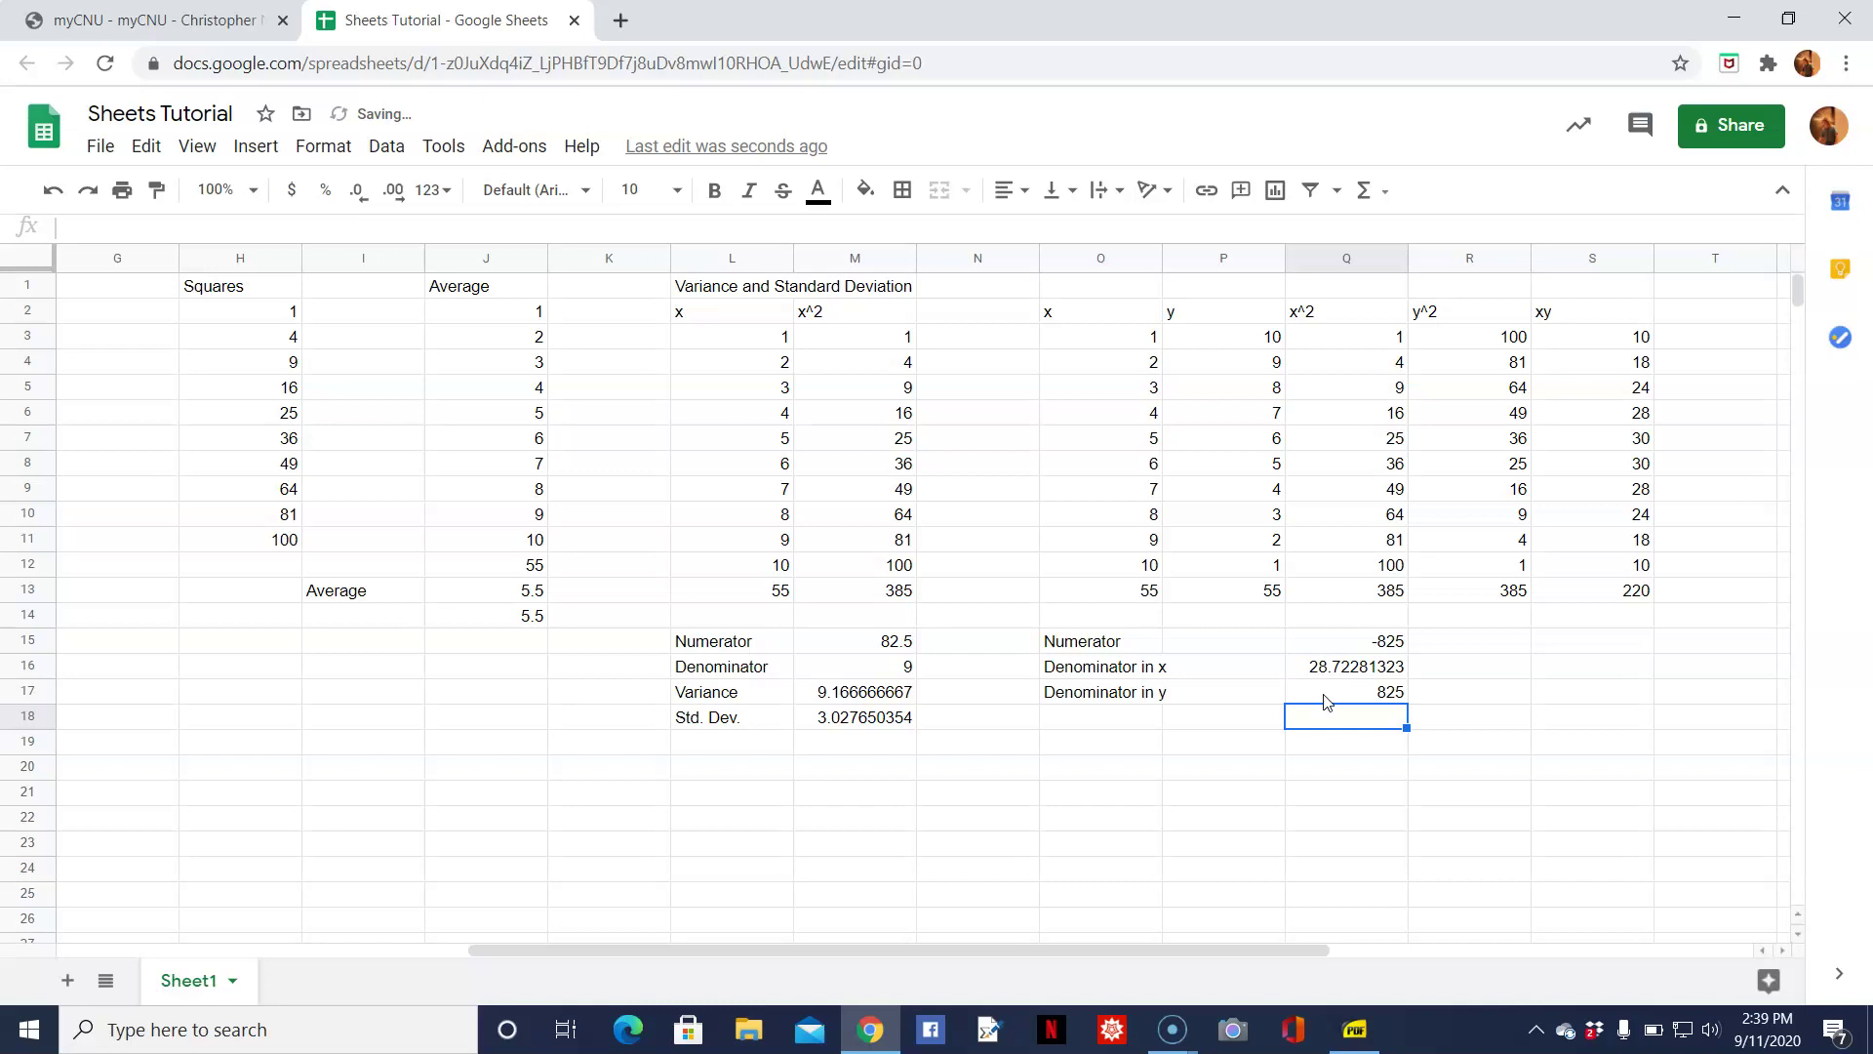
Wrap the denominator in y formula in cell Q17 in a square root, making it =sqrt(10*R13-P13^2).
{"action": "left_click", "coordinate": [1327, 700]}
{"action": "double_click", "coordinate": [1327, 699]}
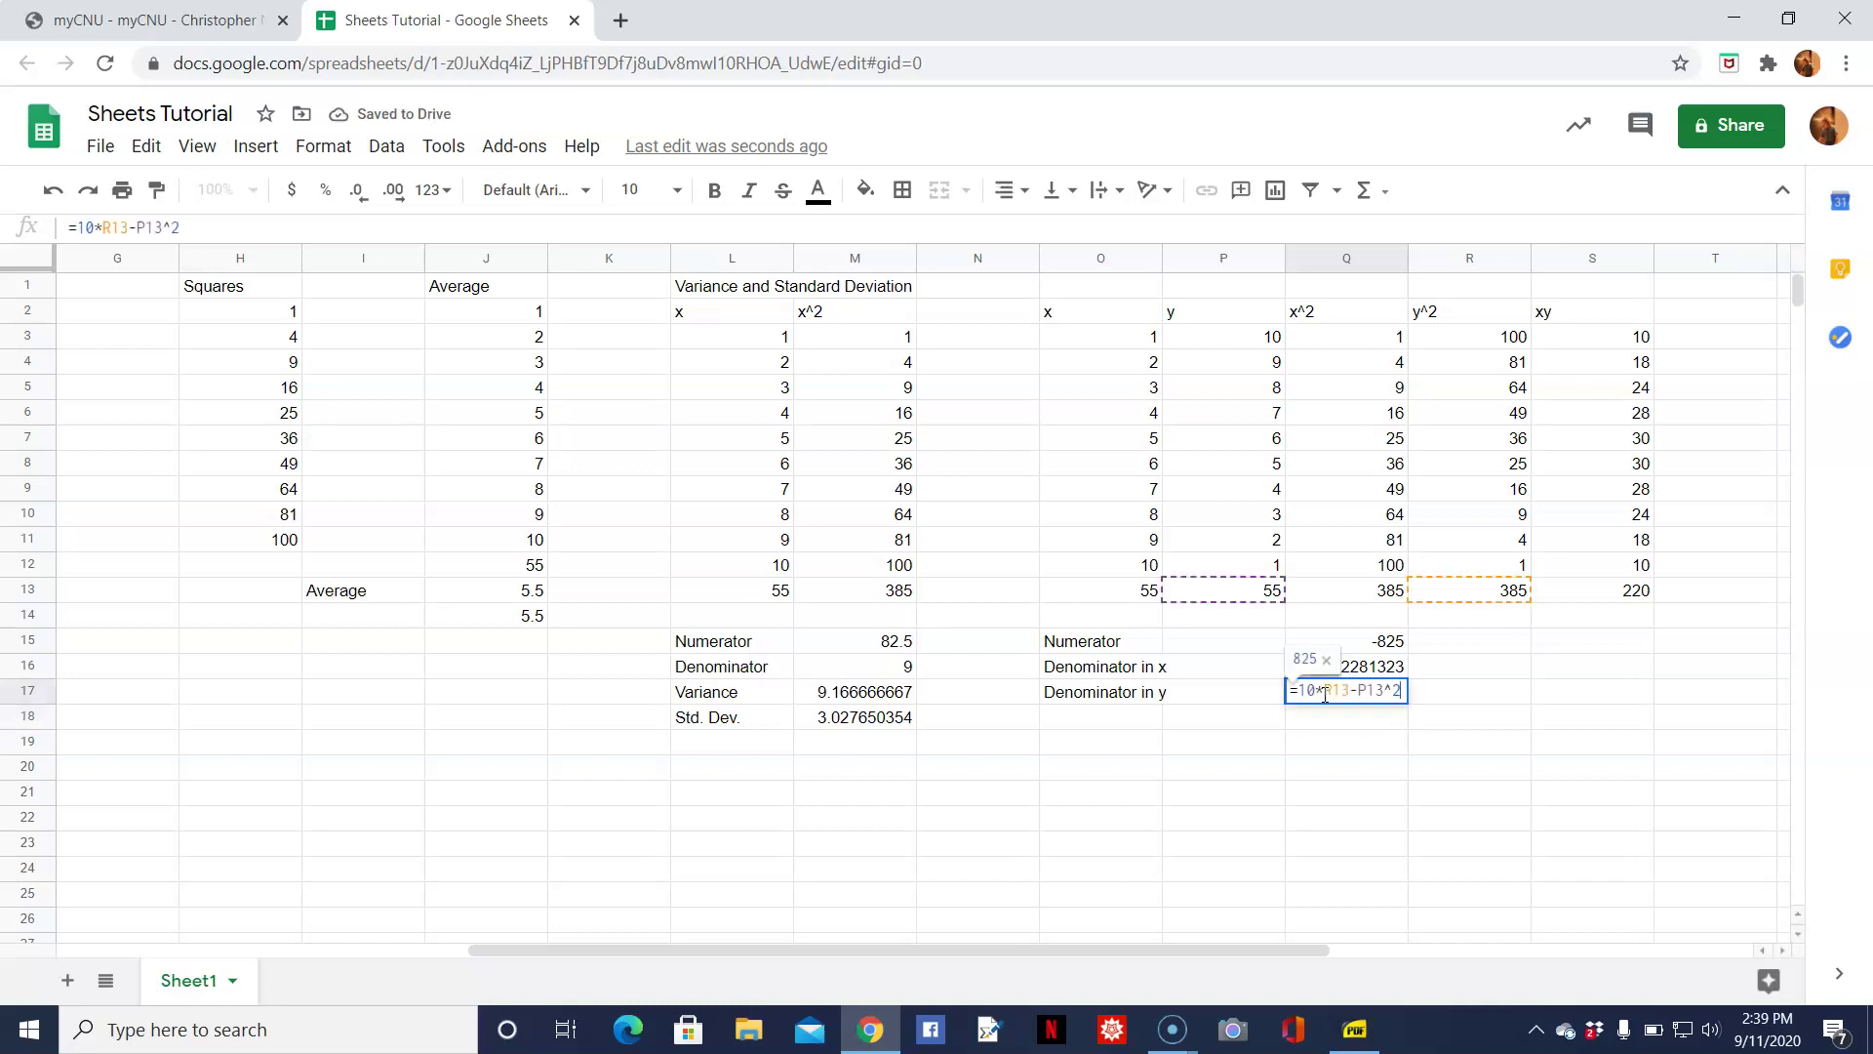
{"action": "key", "text": "Left"}
{"action": "key", "text": "Left"}
{"action": "key", "text": "Left"}
{"action": "key", "text": "Left"}
{"action": "key", "text": "Left"}
{"action": "key", "text": "Left"}
{"action": "type", "text": "sqrt("}
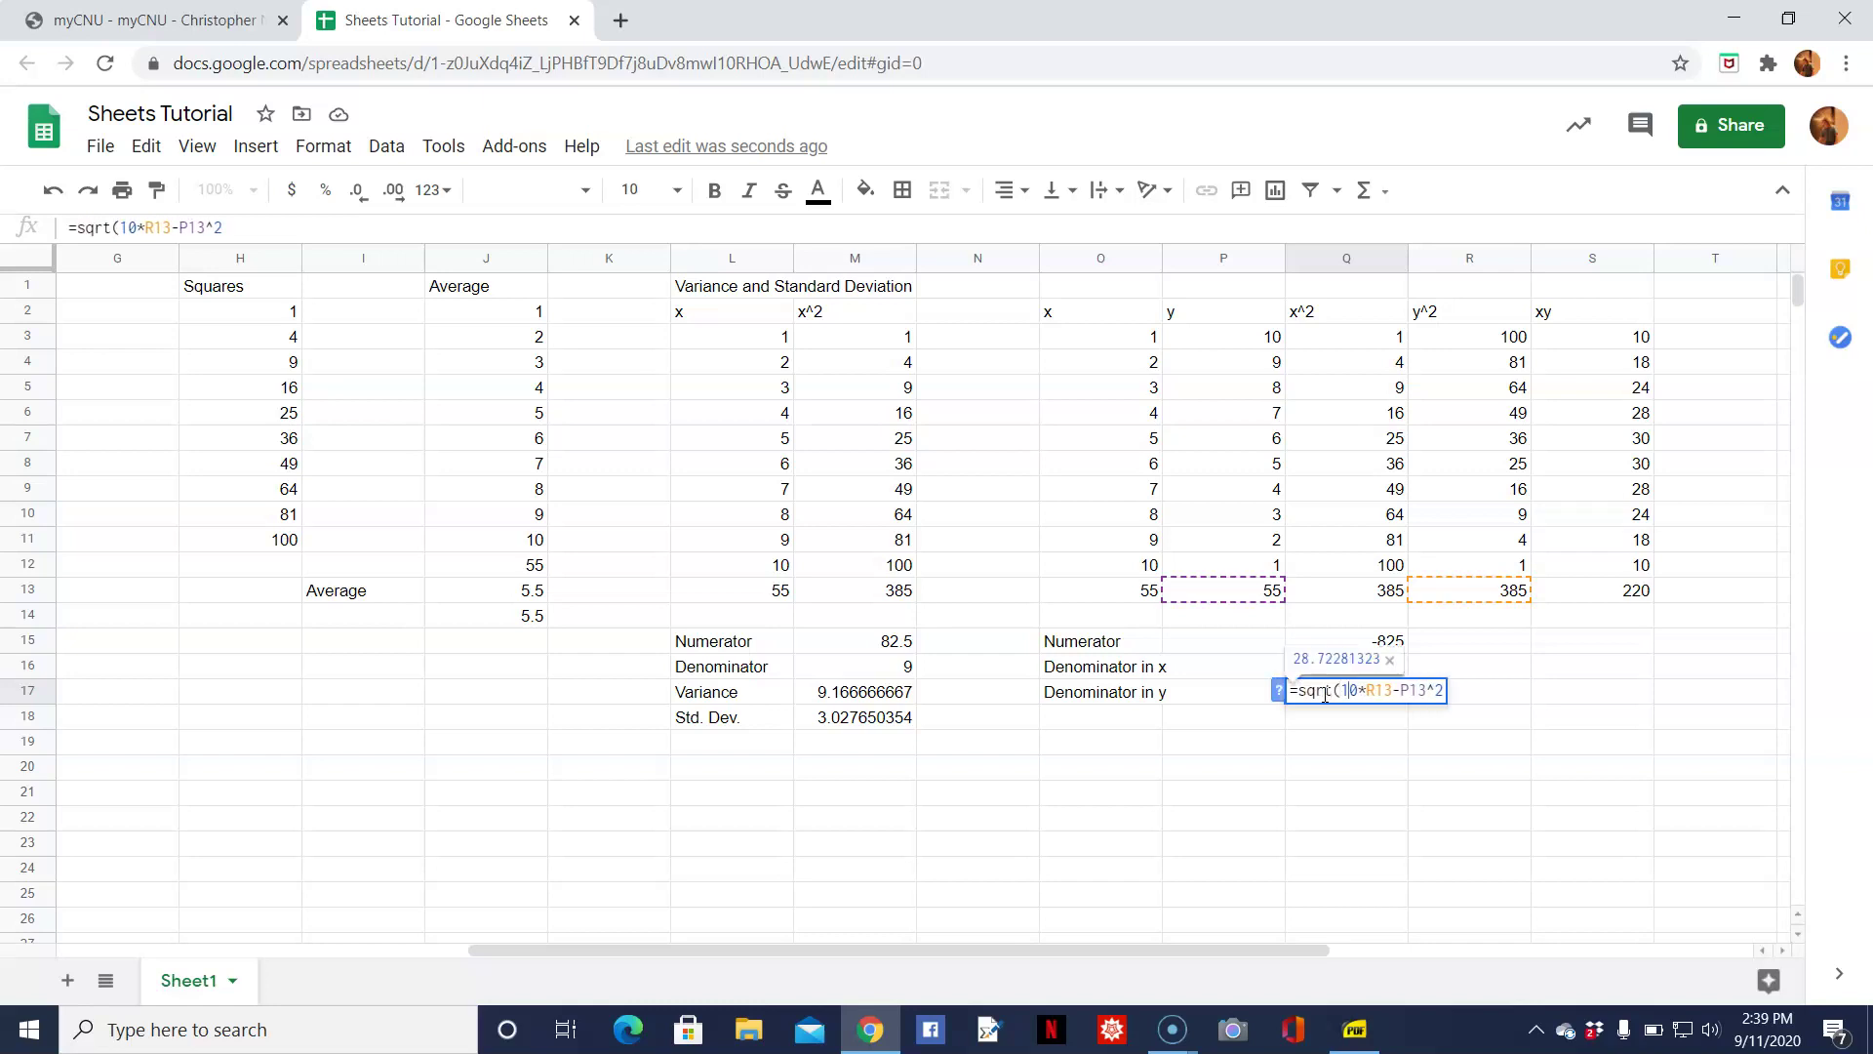
{"action": "key", "text": "End"}
{"action": "type", "text": ")"}
{"action": "key", "text": "Return"}
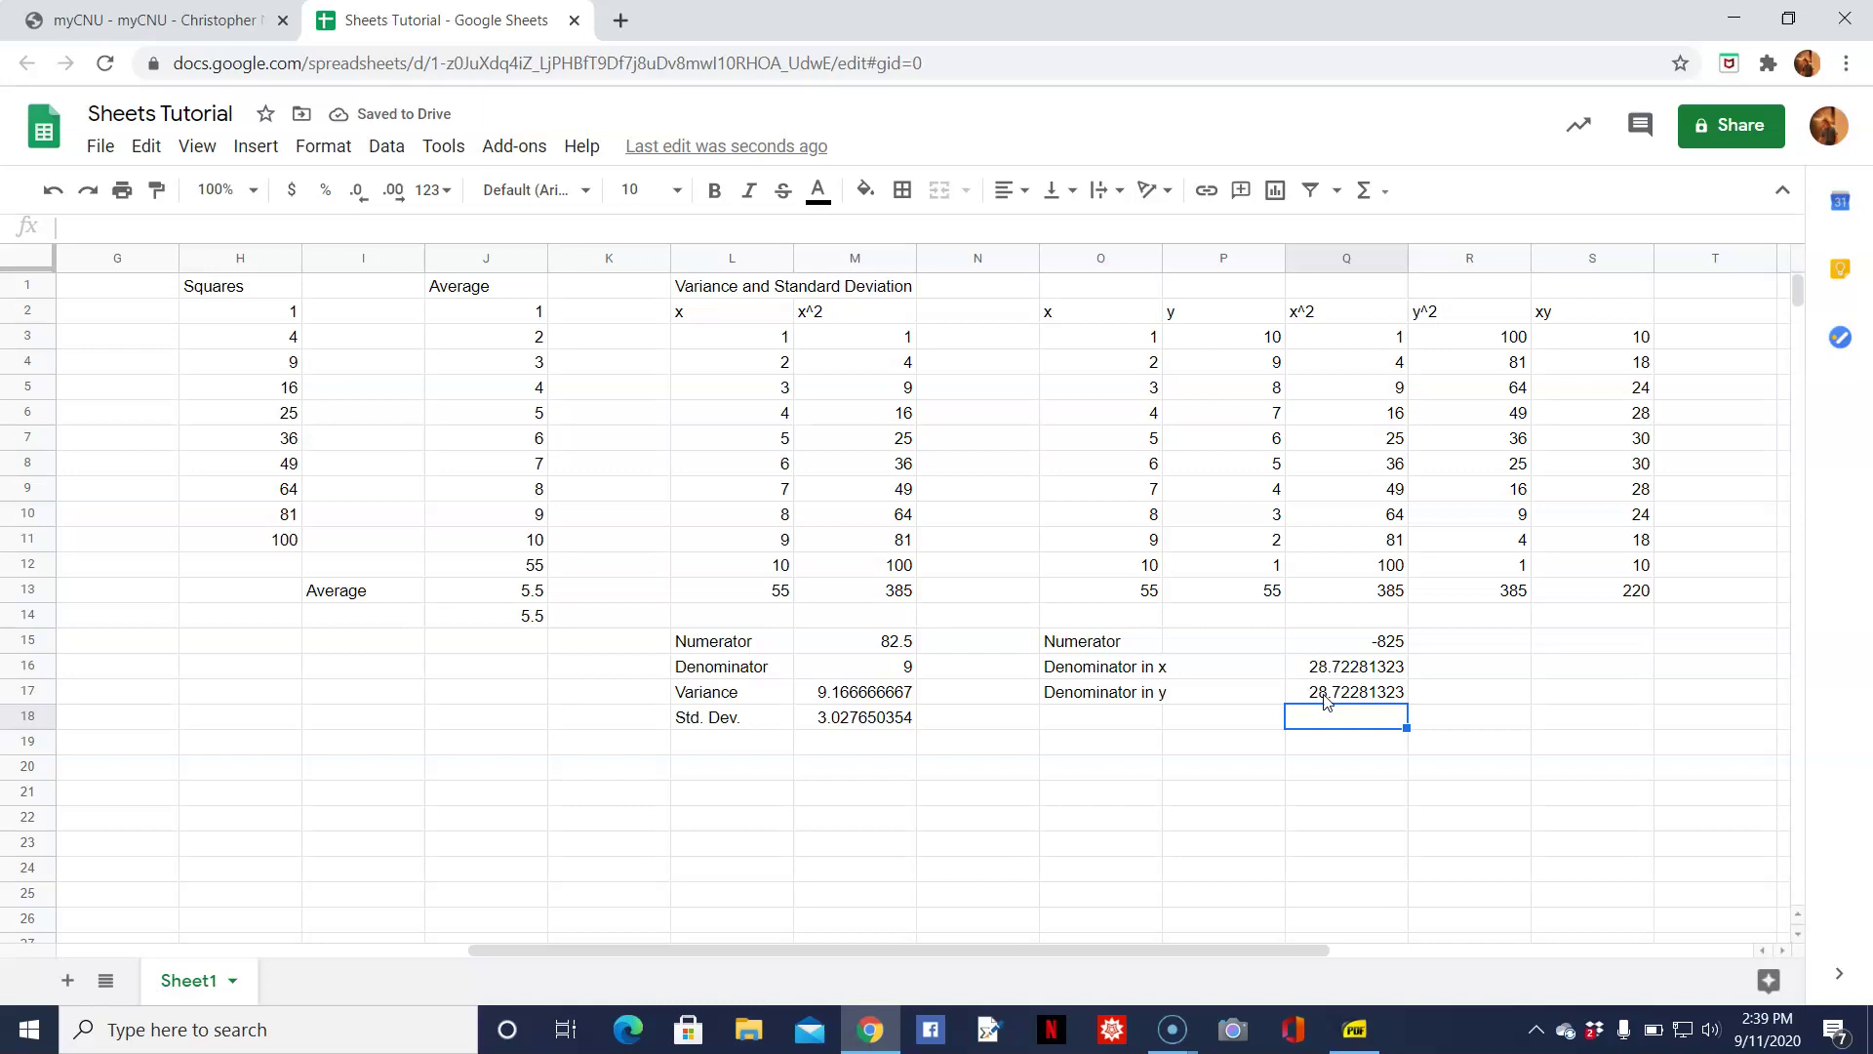
Label cell O19 as r, two rows below the Denominator in y label.
{"action": "key", "text": "Down"}
{"action": "key", "text": "Left"}
{"action": "key", "text": "Left"}
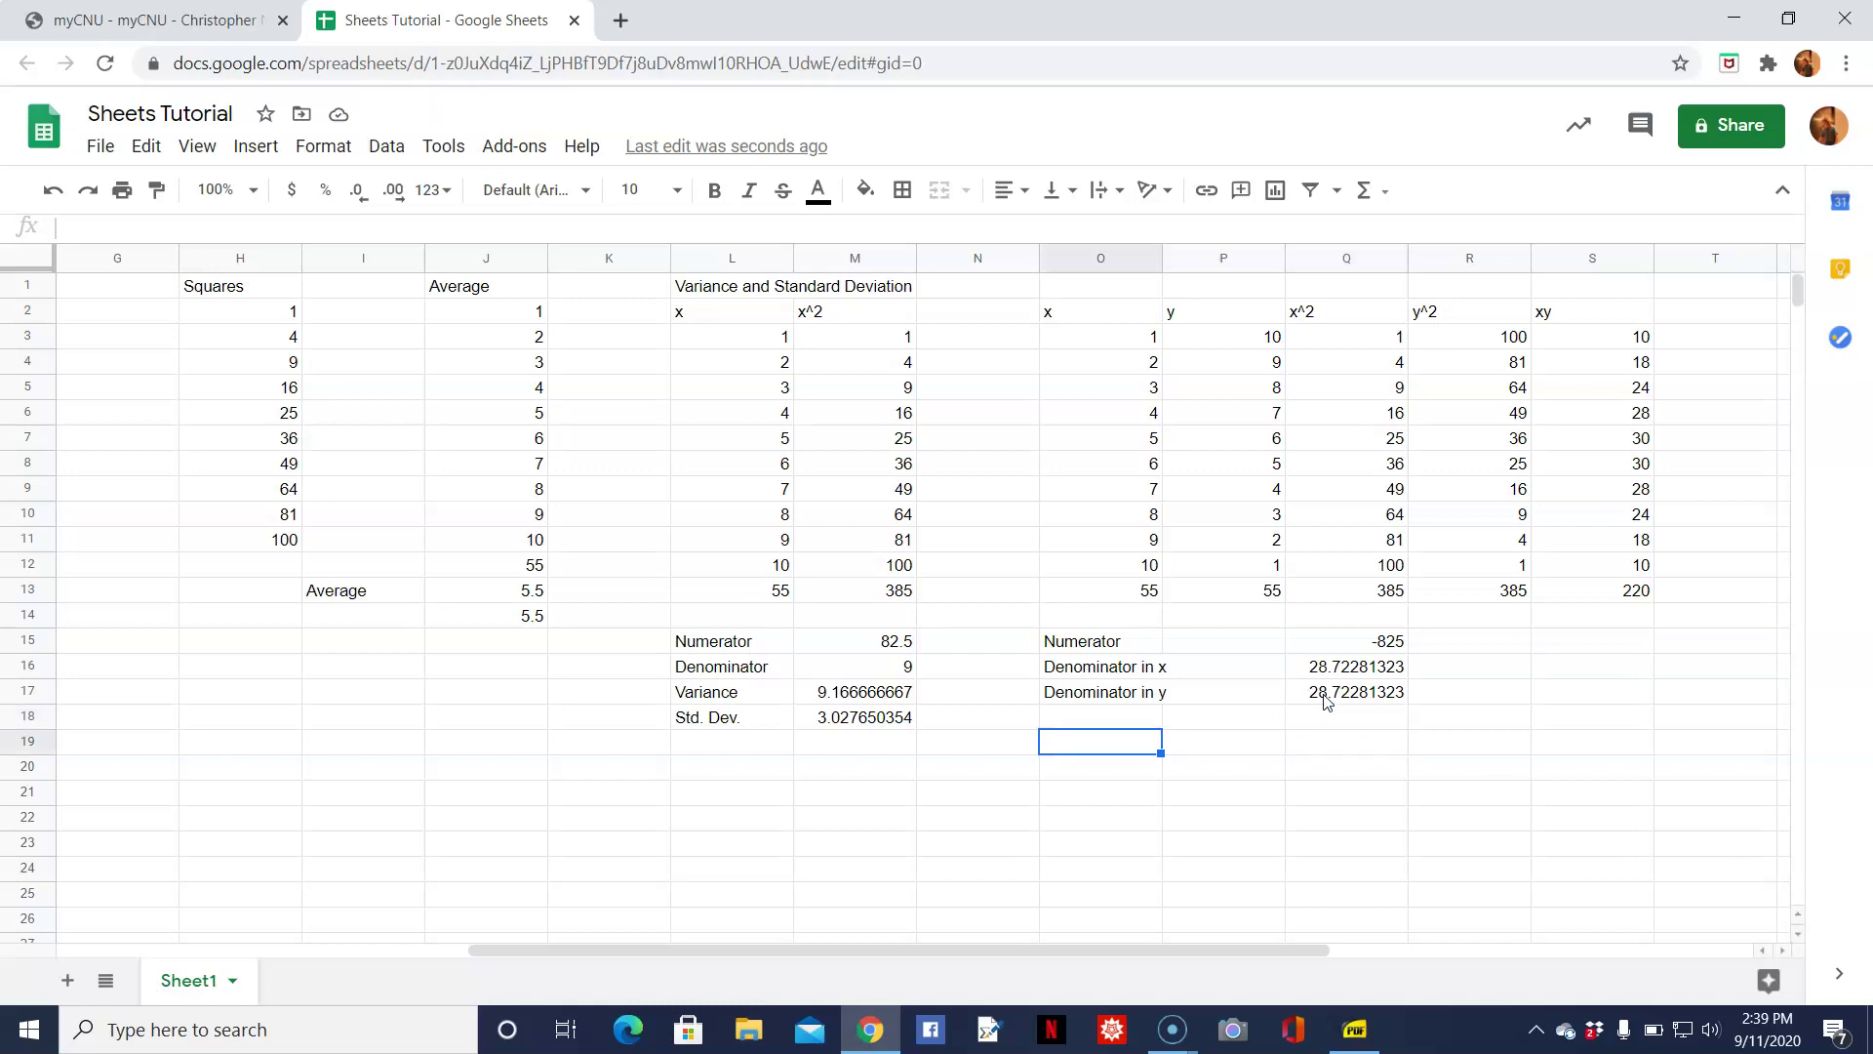
{"action": "type", "text": "r"}
{"action": "key", "text": "Tab"}
{"action": "key", "text": "Tab"}
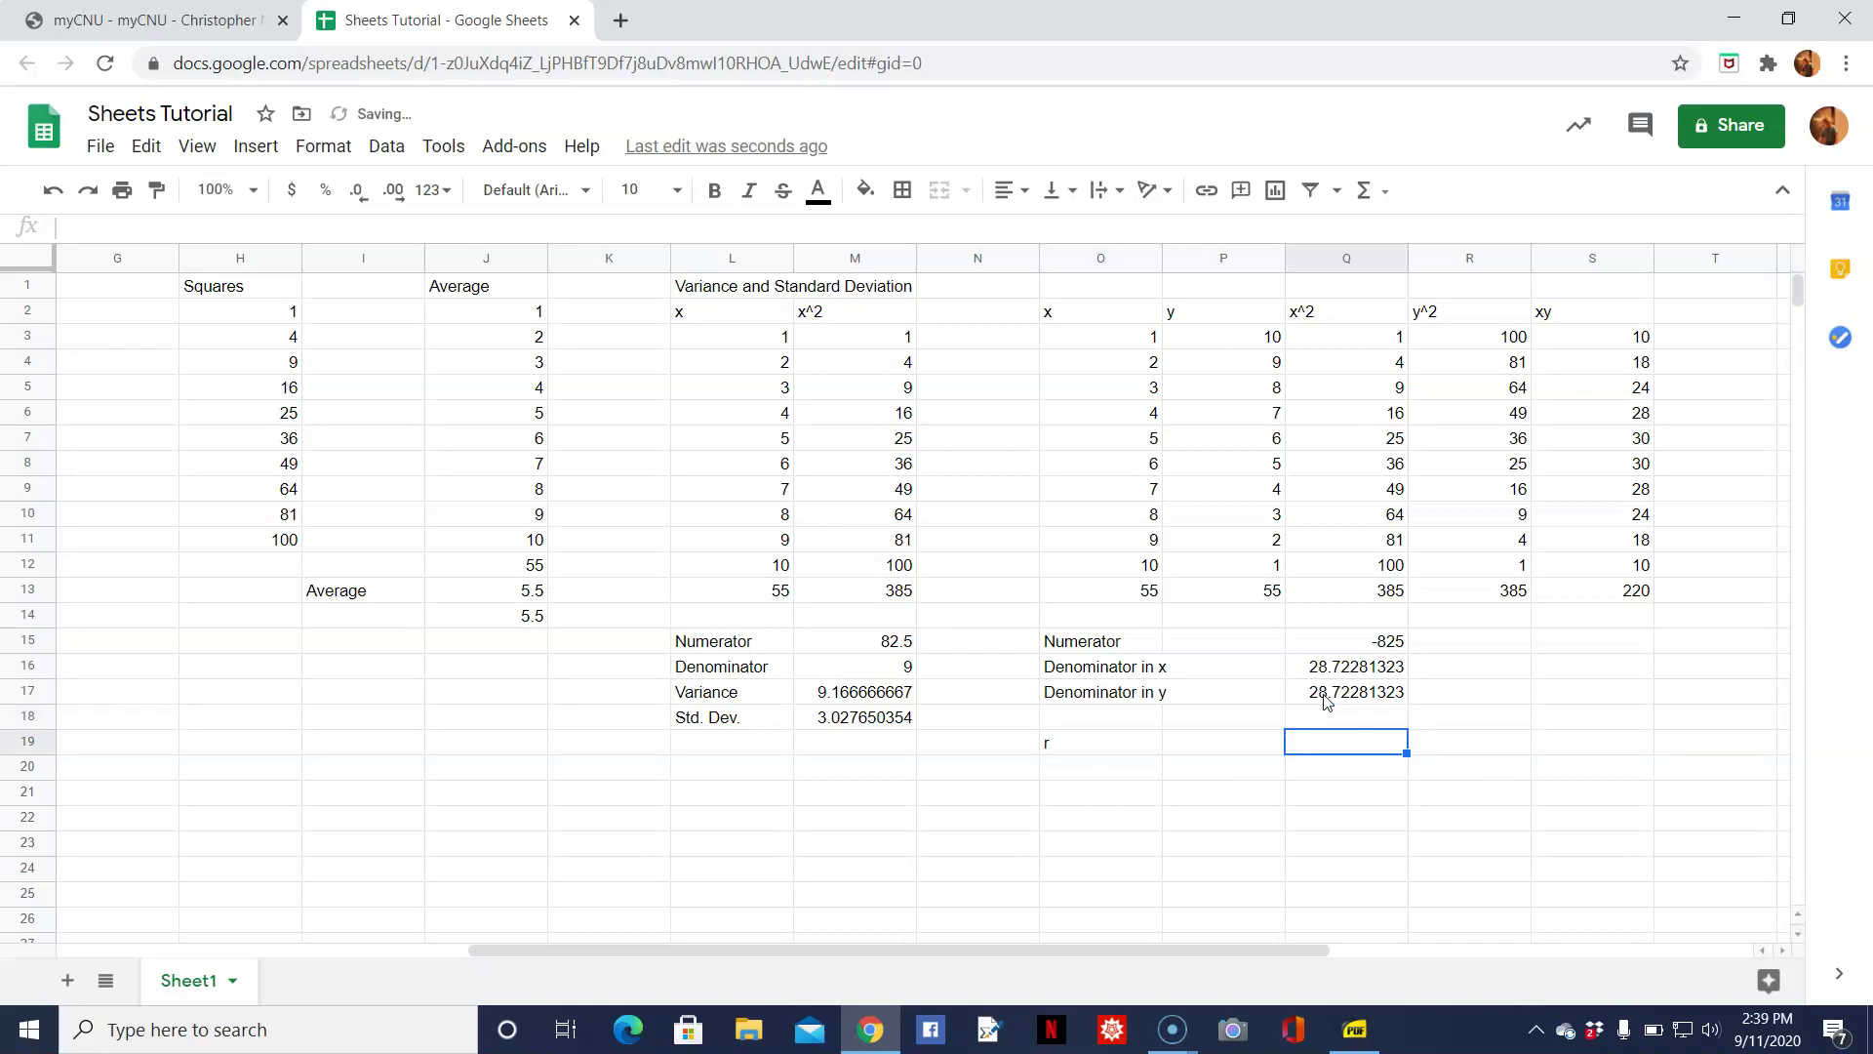
Enter the correlation coefficient formula =Q15/(Q16*Q17) in cell Q19.
{"action": "type", "text": "="}
{"action": "key", "text": "Up"}
{"action": "key", "text": "Up"}
{"action": "key", "text": "Up"}
{"action": "key", "text": "Up"}
{"action": "key", "text": "Up"}
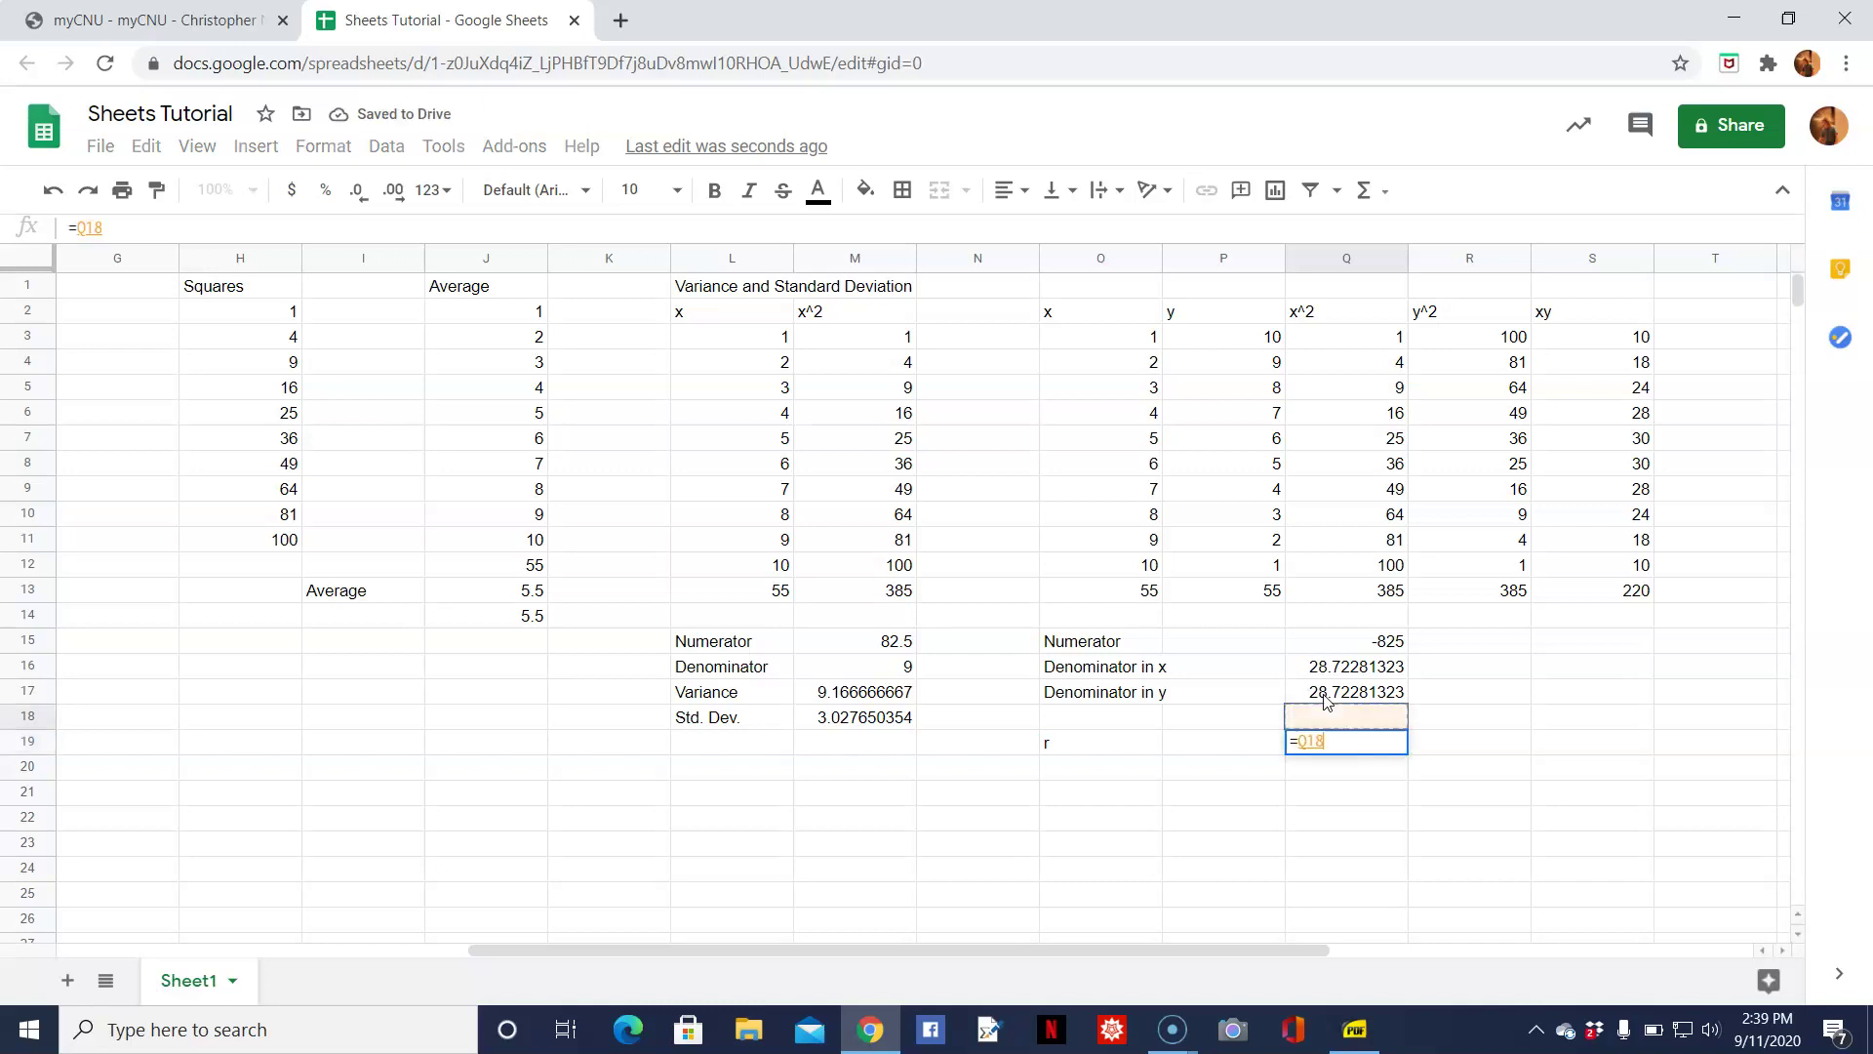
{"action": "key", "text": "Down"}
{"action": "type", "text": "/("}
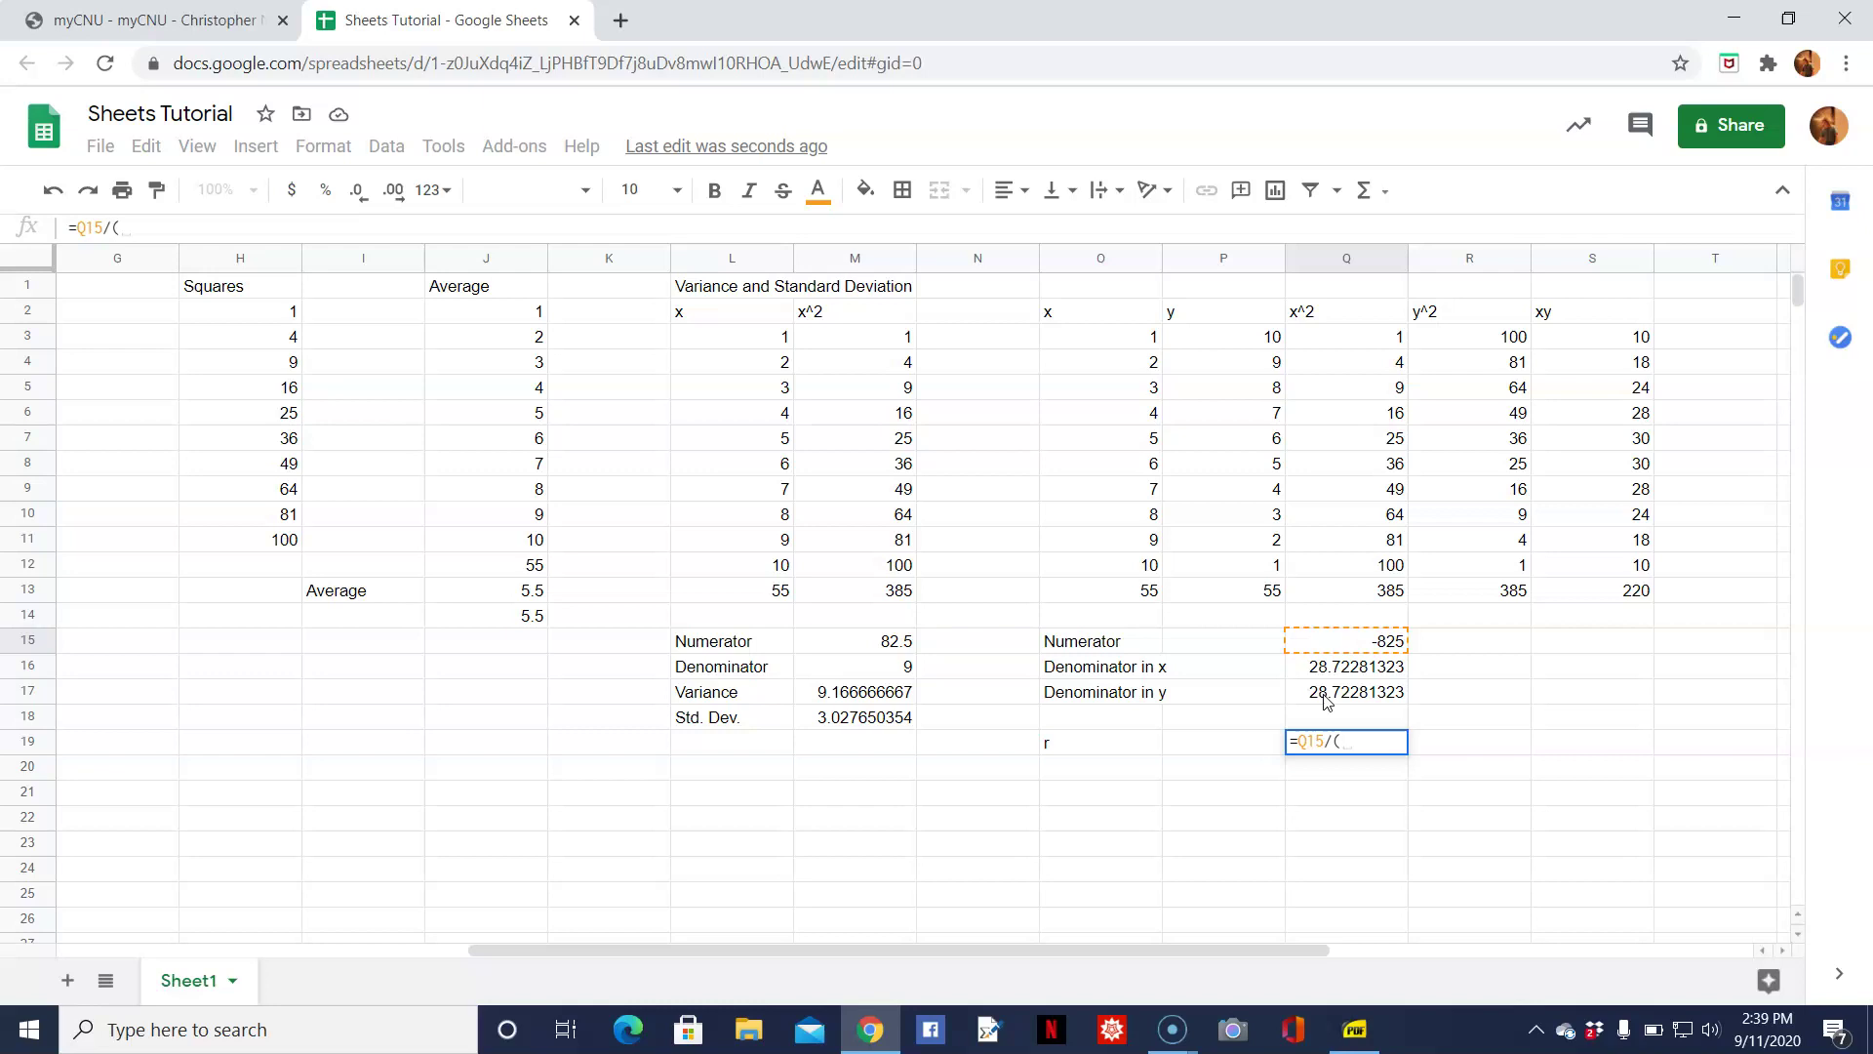
{"action": "key", "text": "Up"}
{"action": "key", "text": "Up"}
{"action": "key", "text": "Up"}
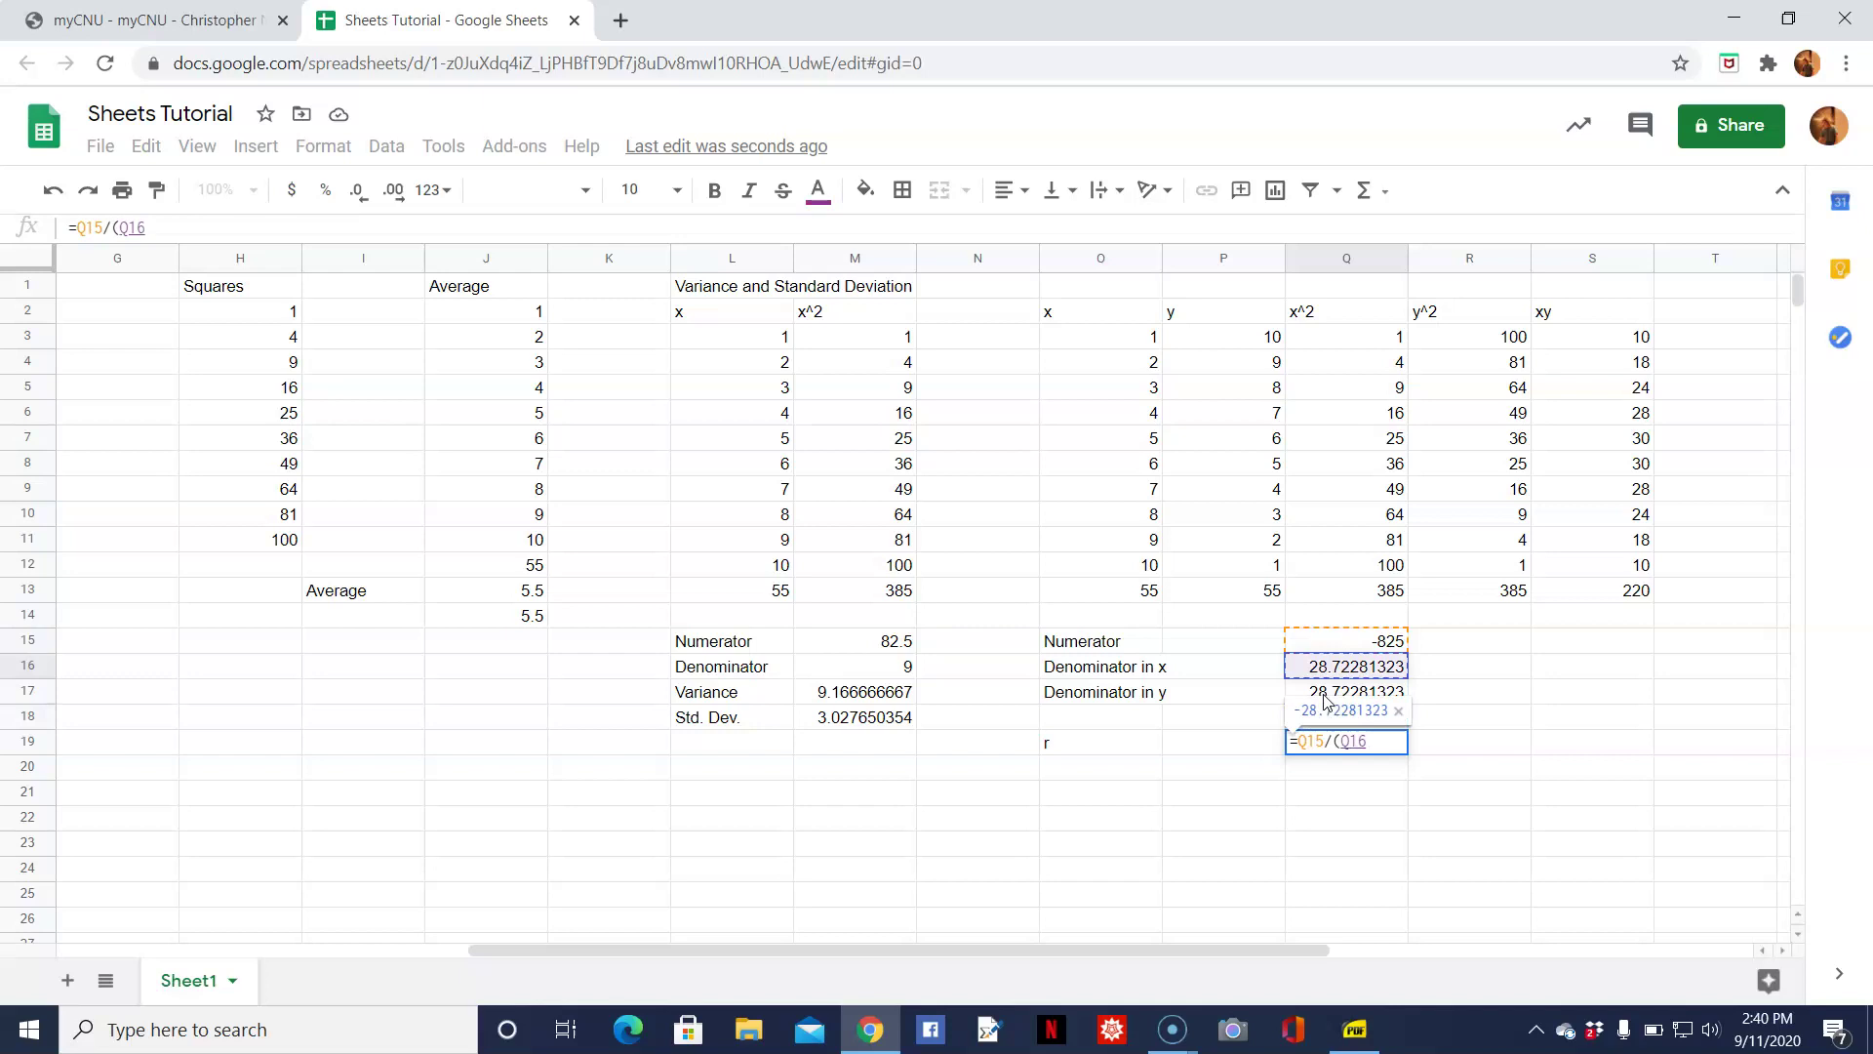
{"action": "type", "text": "*"}
{"action": "left_click", "coordinate": [1327, 700]}
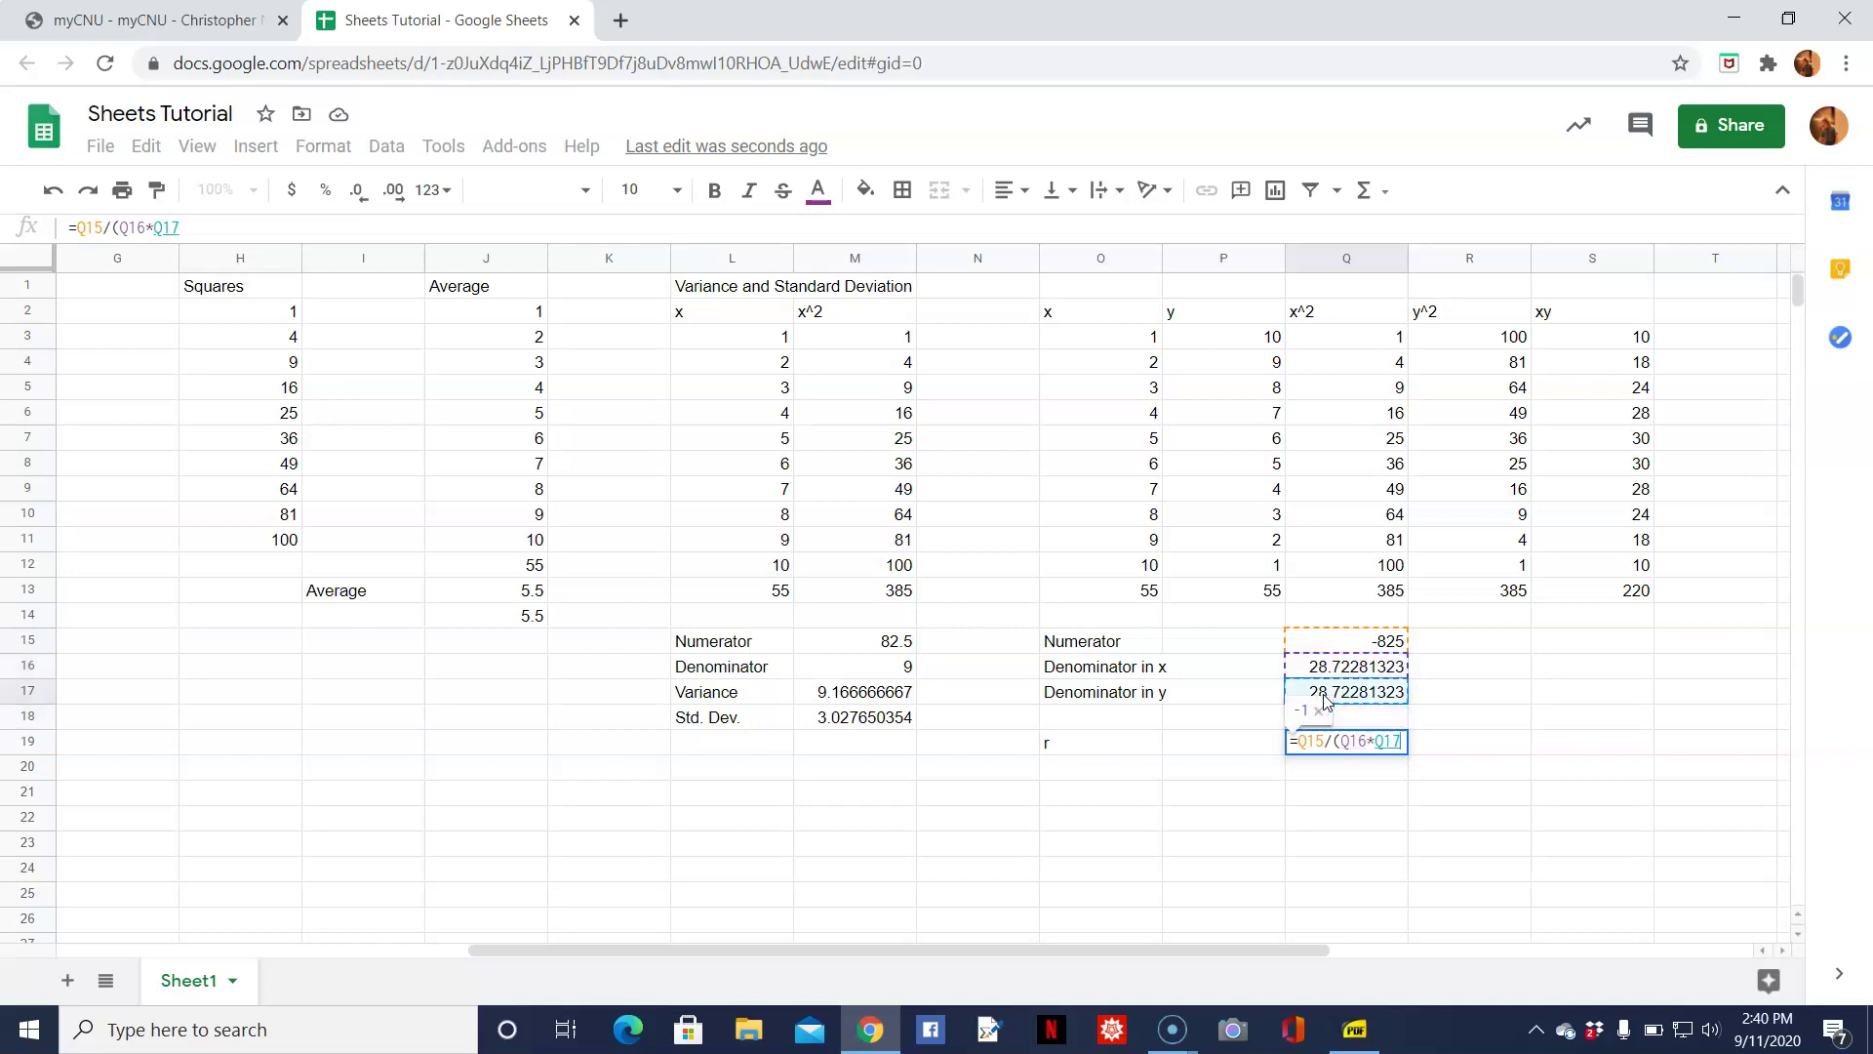
{"action": "type", "text": ")"}
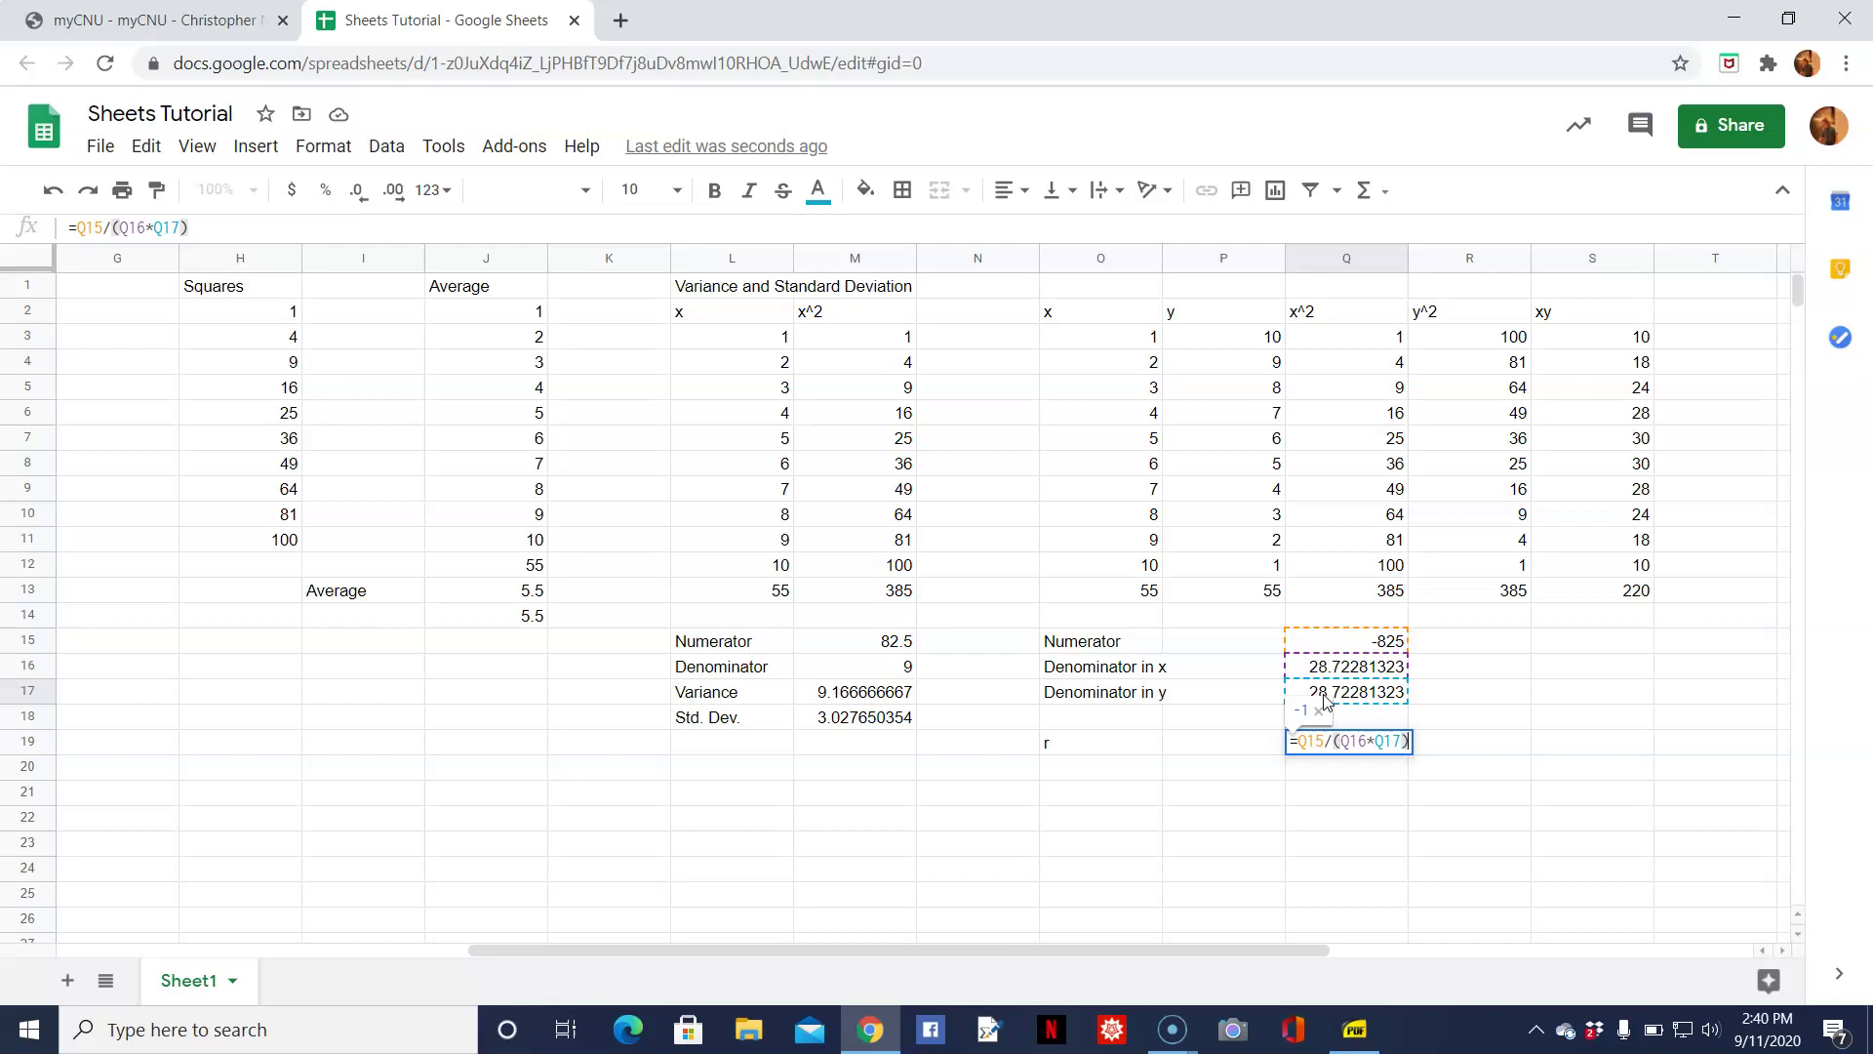
{"action": "key", "text": "Return"}
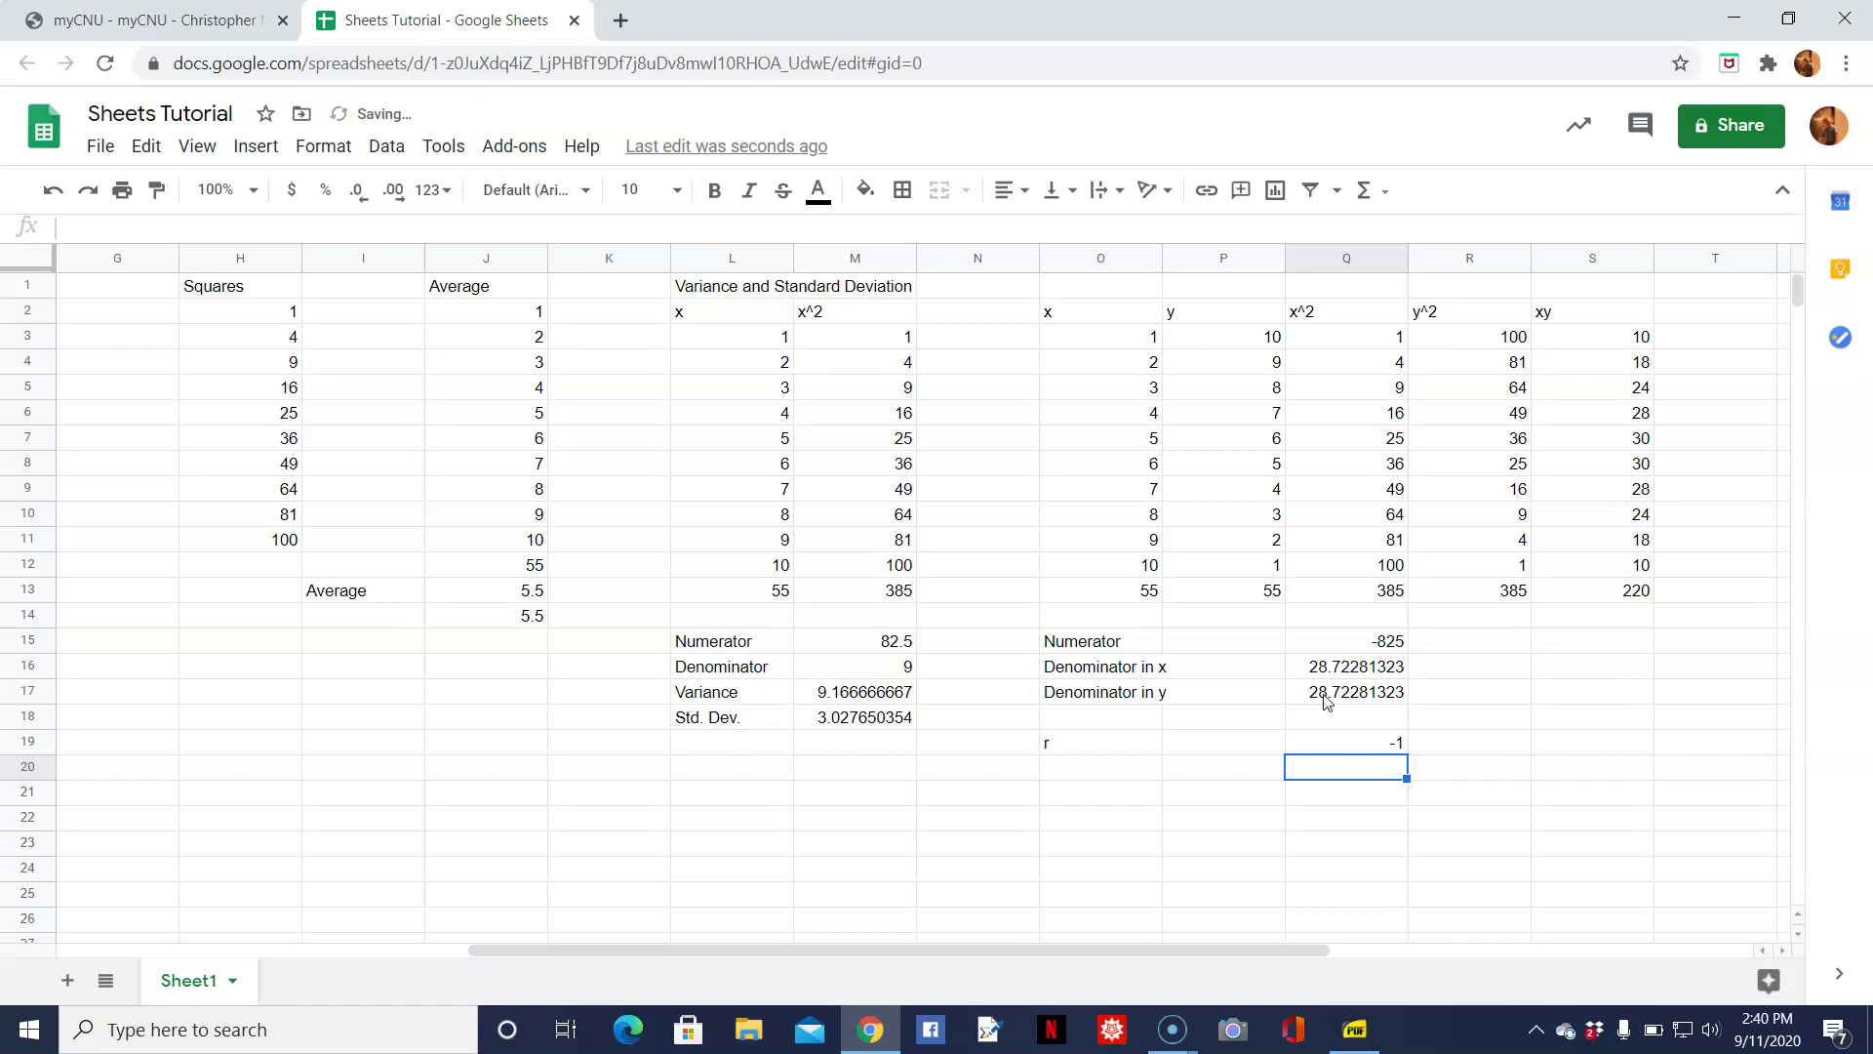